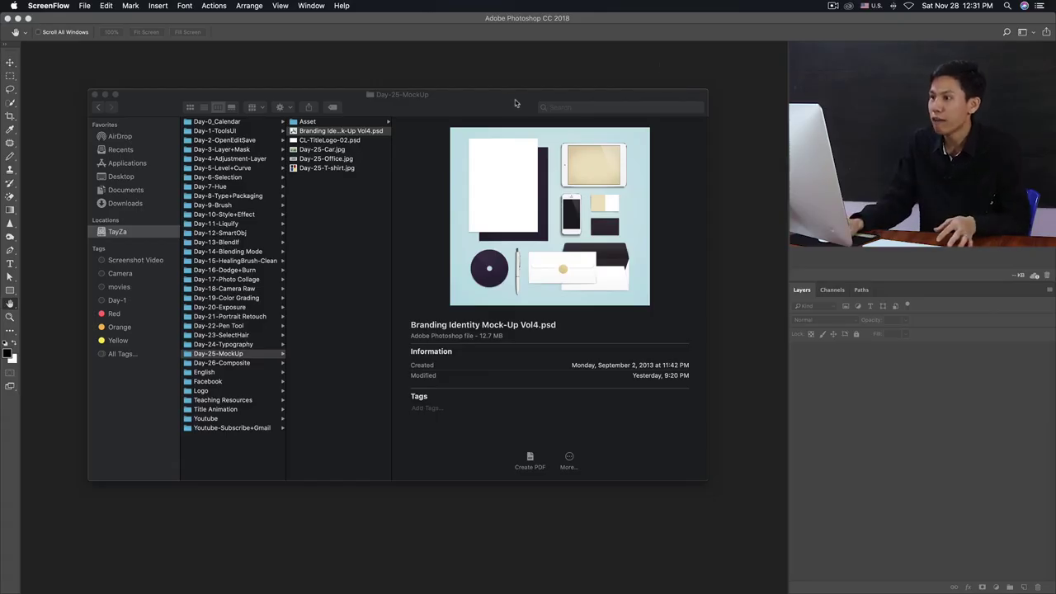
Open all five Day-25-MockUp files from Finder in Photoshop
drag(507, 104, 499, 108)
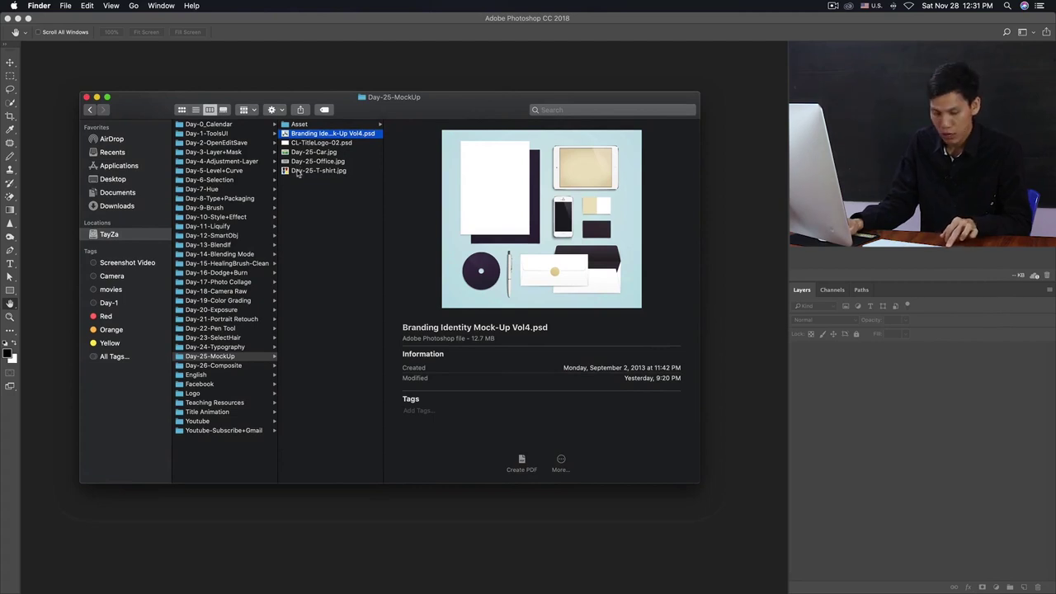
shift+click(298, 171)
mouse_move(339, 103)
mouse_down()
mouse_move(402, 171)
mouse_move(406, 100)
mouse_move(396, 99)
mouse_up()
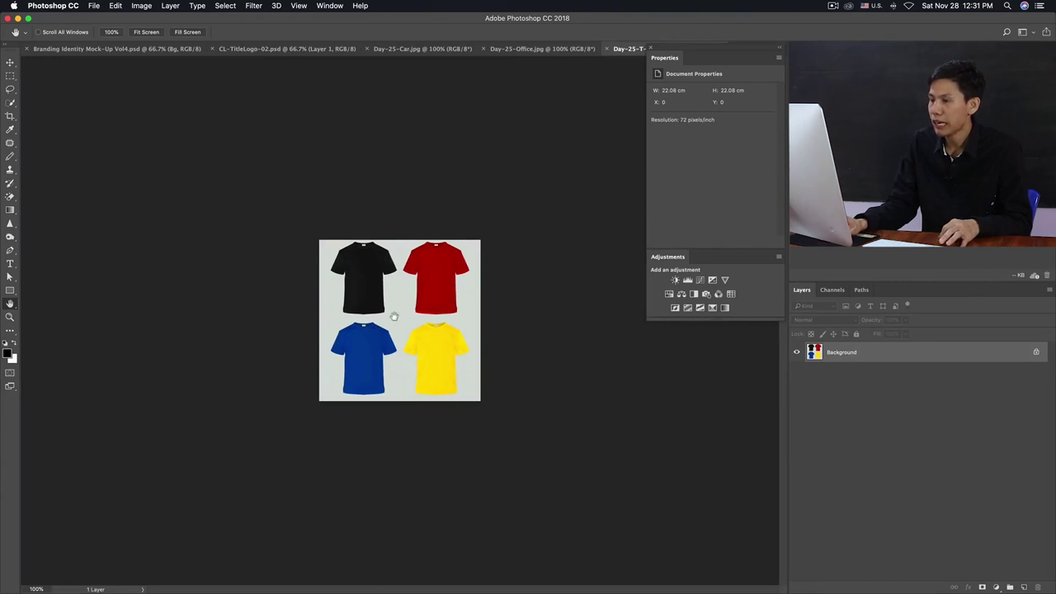
Cycle through the open documents and re-dock the Branding mock-up as the last tab
key(ctrl+shift+Tab)
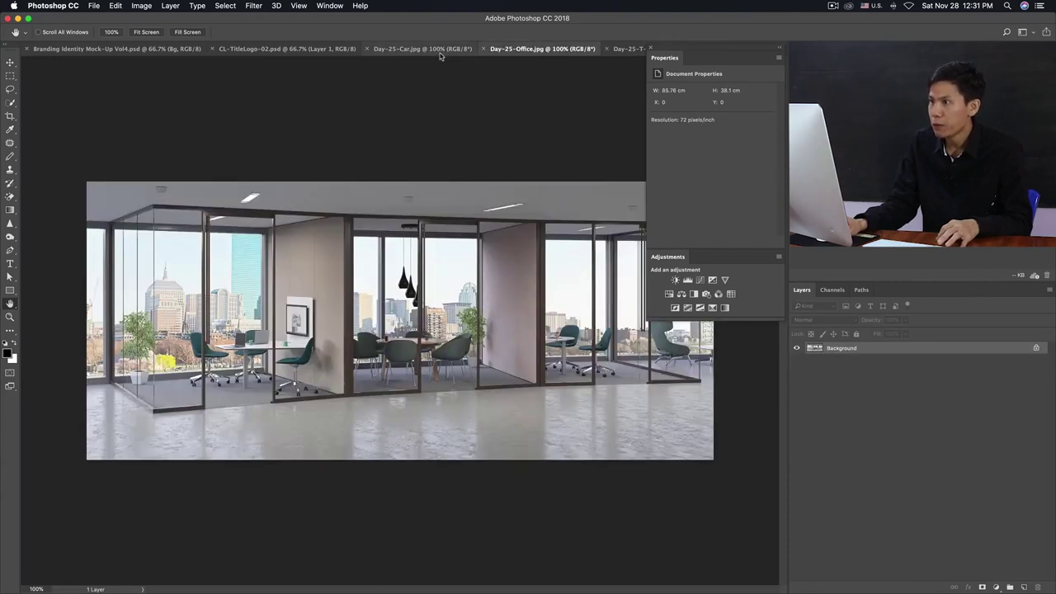
click(419, 50)
click(278, 49)
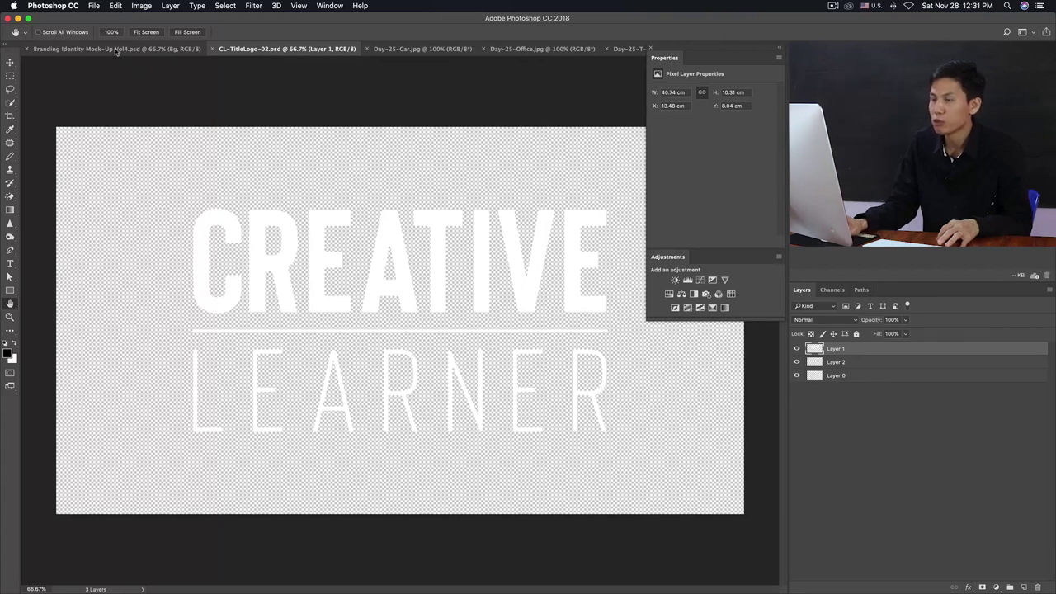
key(ctrl+shift+Tab)
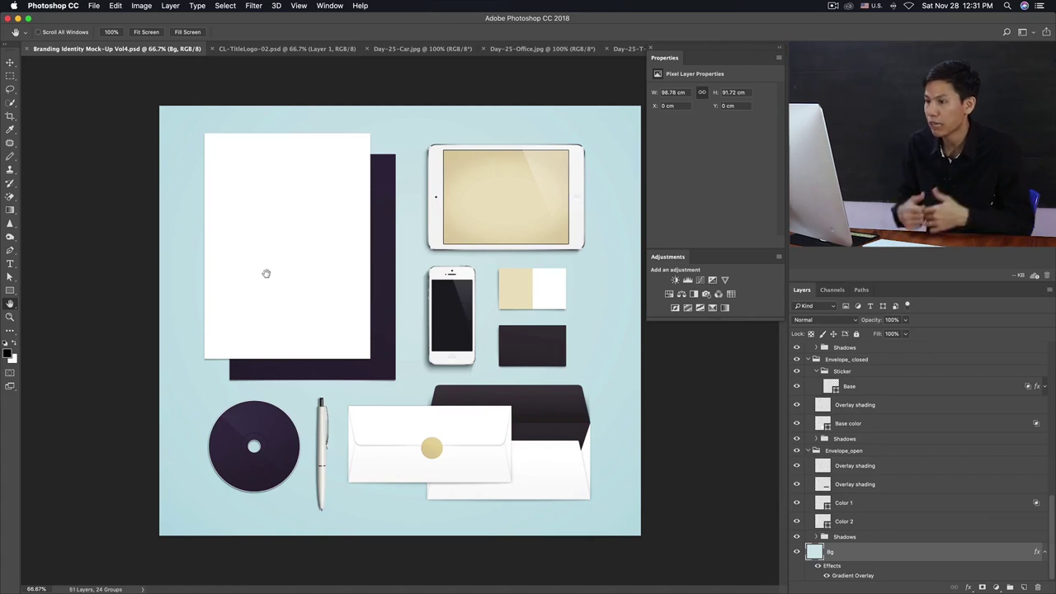
drag(115, 49, 159, 64)
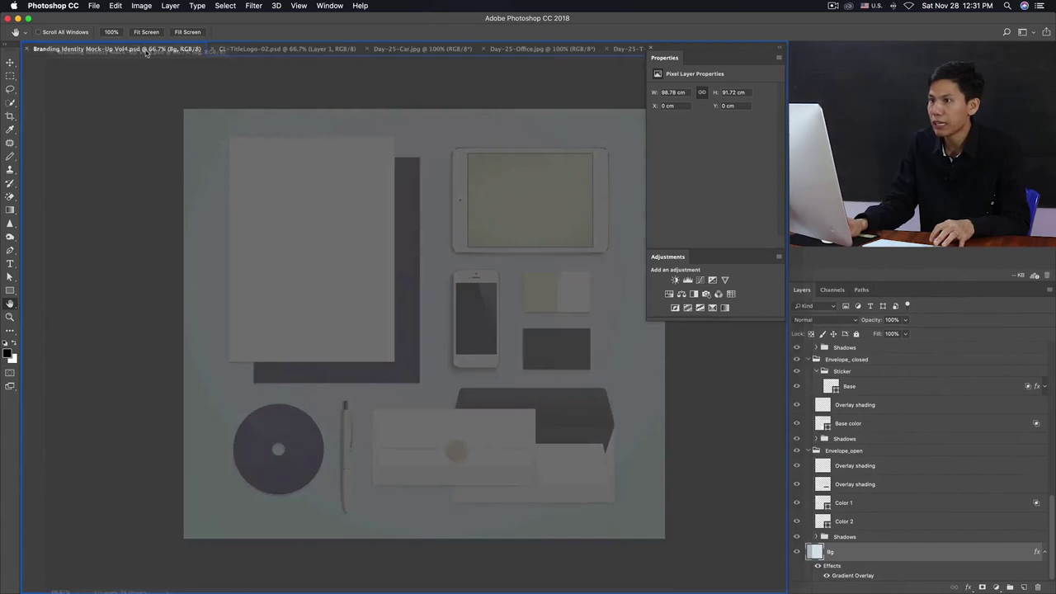
drag(160, 64, 138, 51)
Review each open document in turn, ending on the CL-TitleLogo-02 logo file
click(138, 51)
click(188, 49)
click(157, 49)
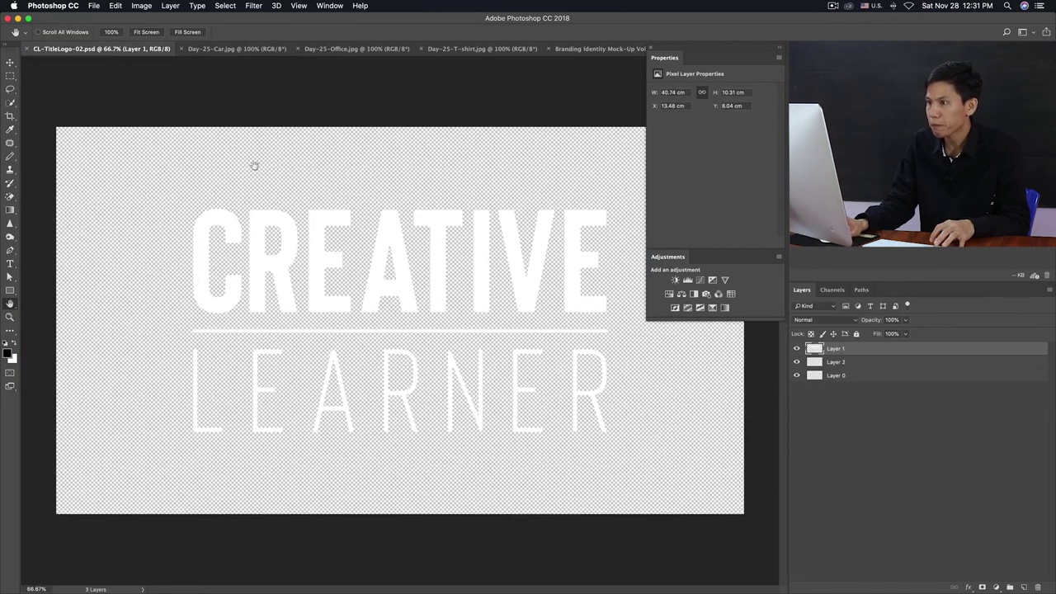
click(343, 50)
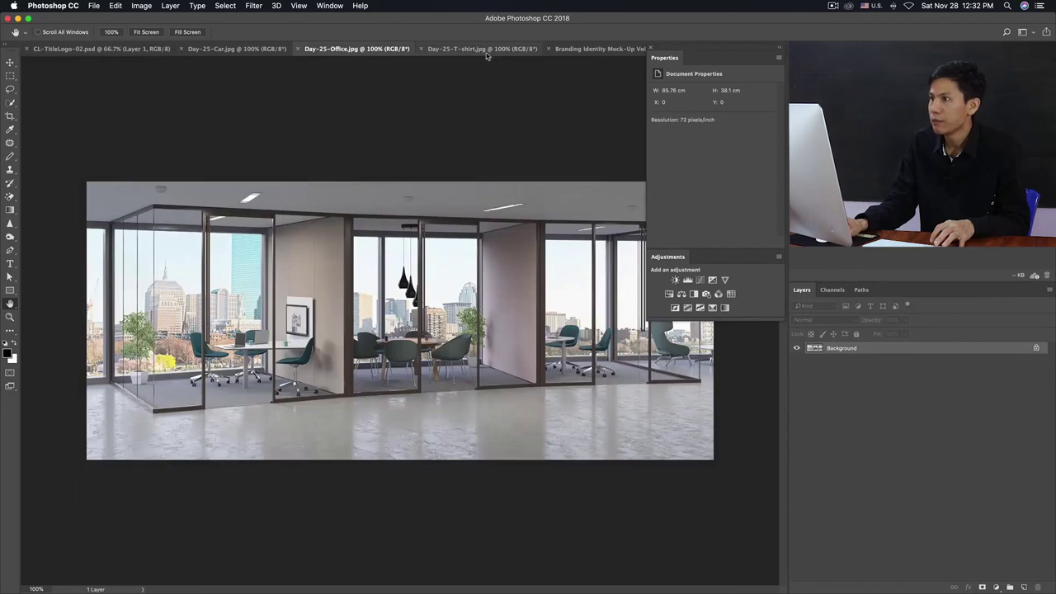
click(487, 52)
click(584, 50)
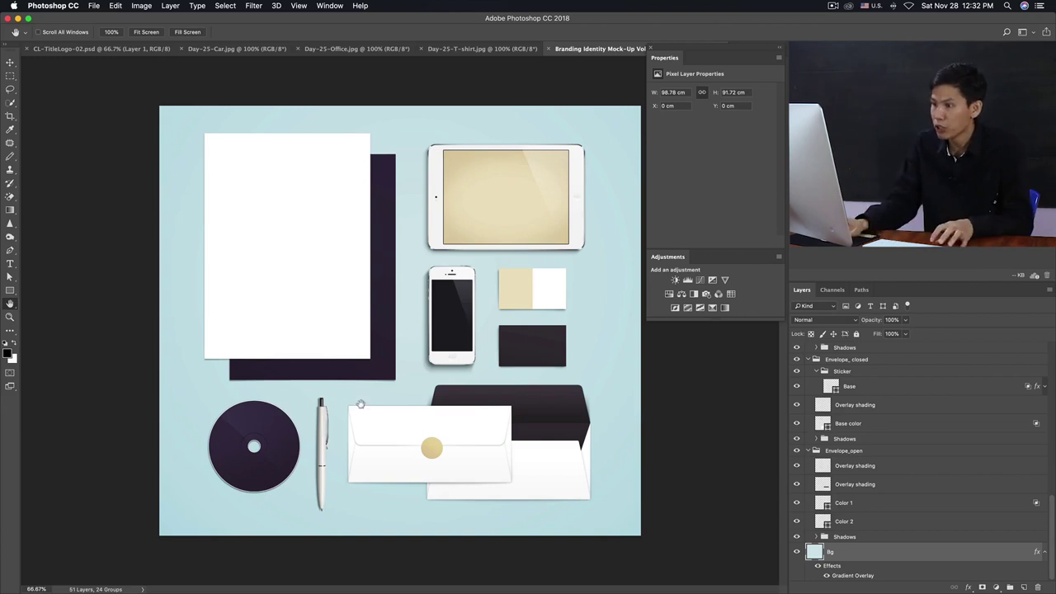
click(404, 363)
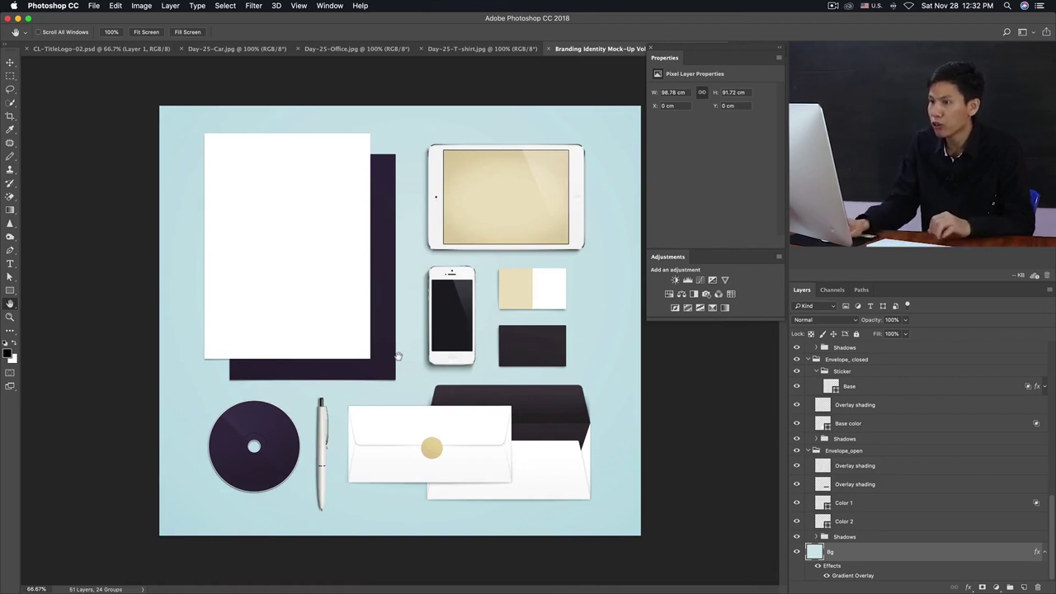
click(73, 50)
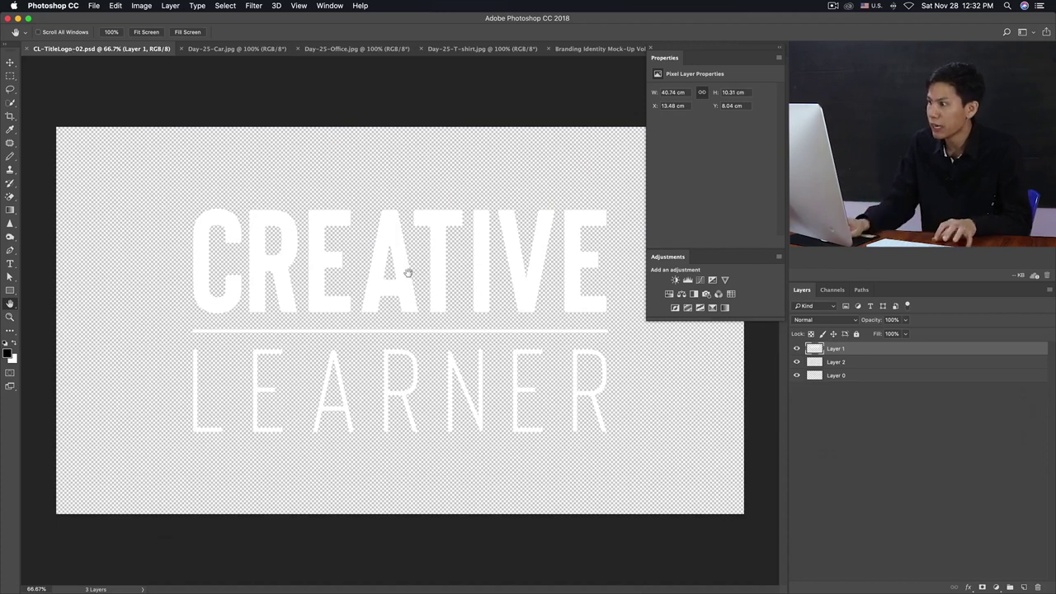
Add a black Solid Color fill layer beneath the logo, then view Day-25-Car
click(997, 589)
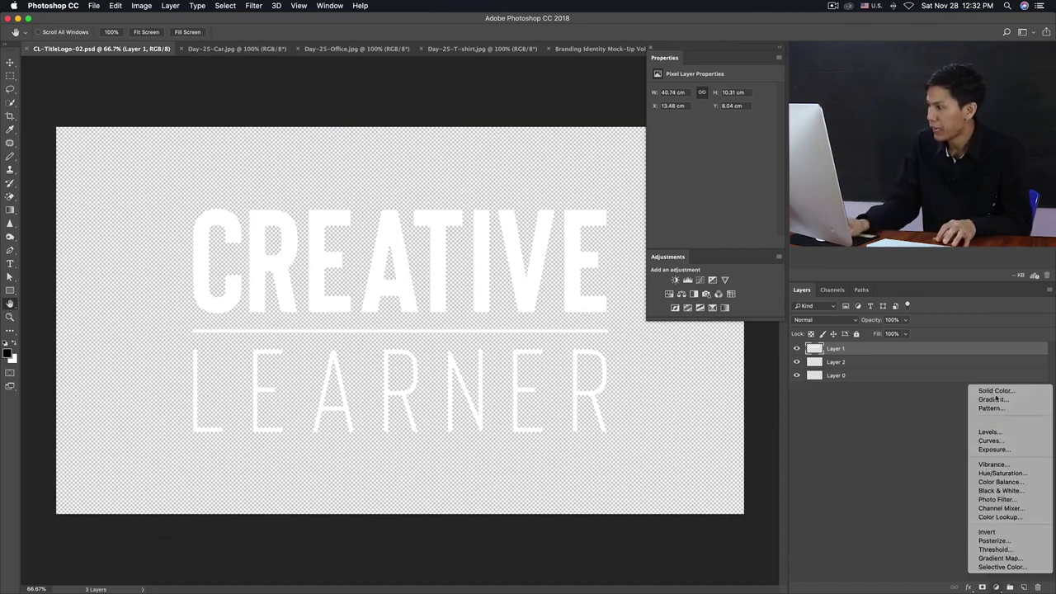
click(998, 390)
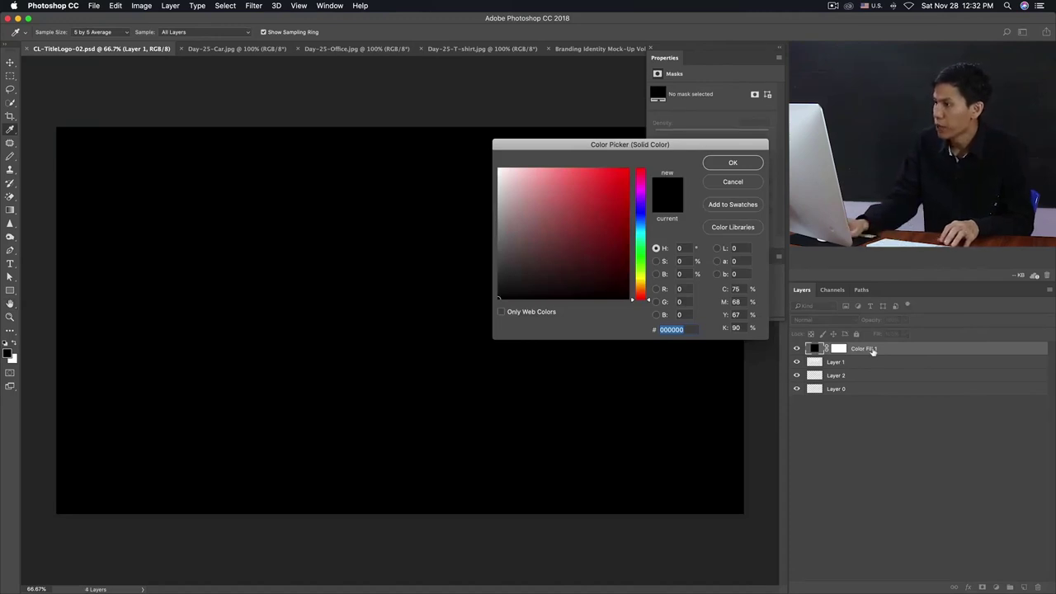
click(732, 162)
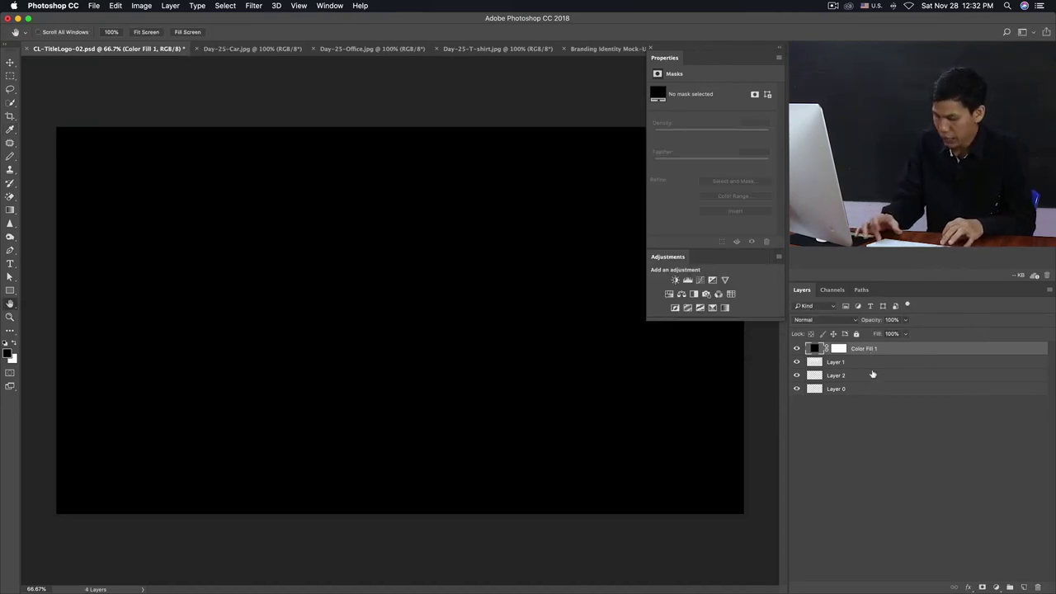
key(ctrl+shift+bracketleft)
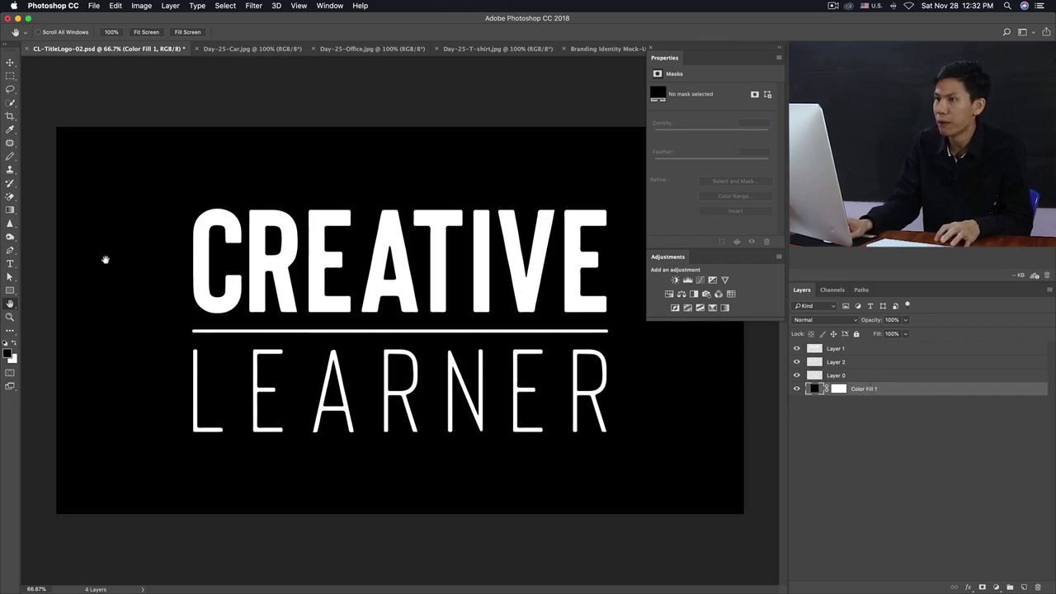
click(241, 49)
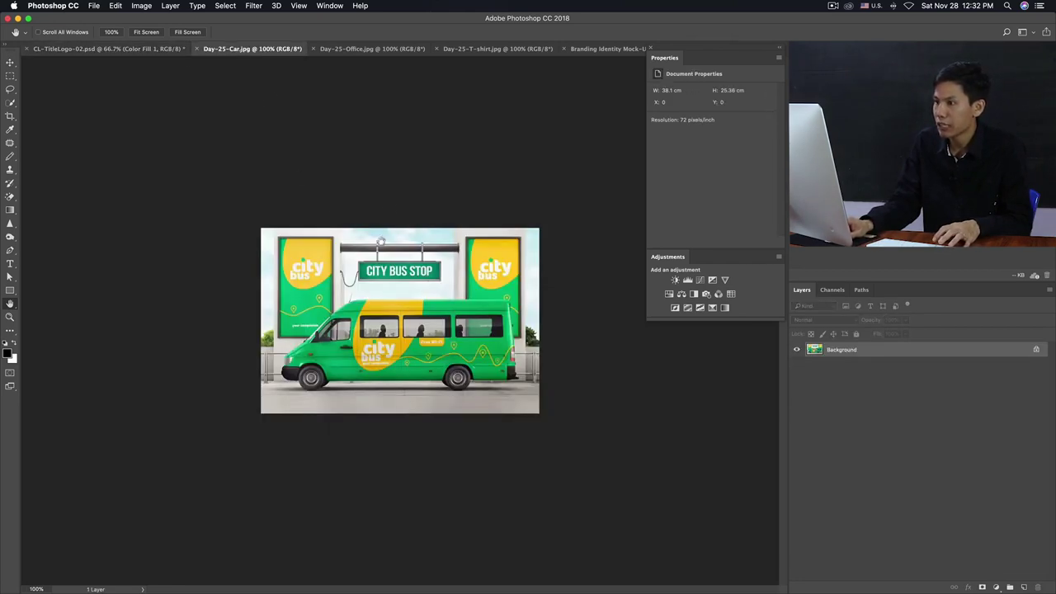
Look over the Office, T-shirt and mock-up images at 200%, then return to the logo file
click(344, 49)
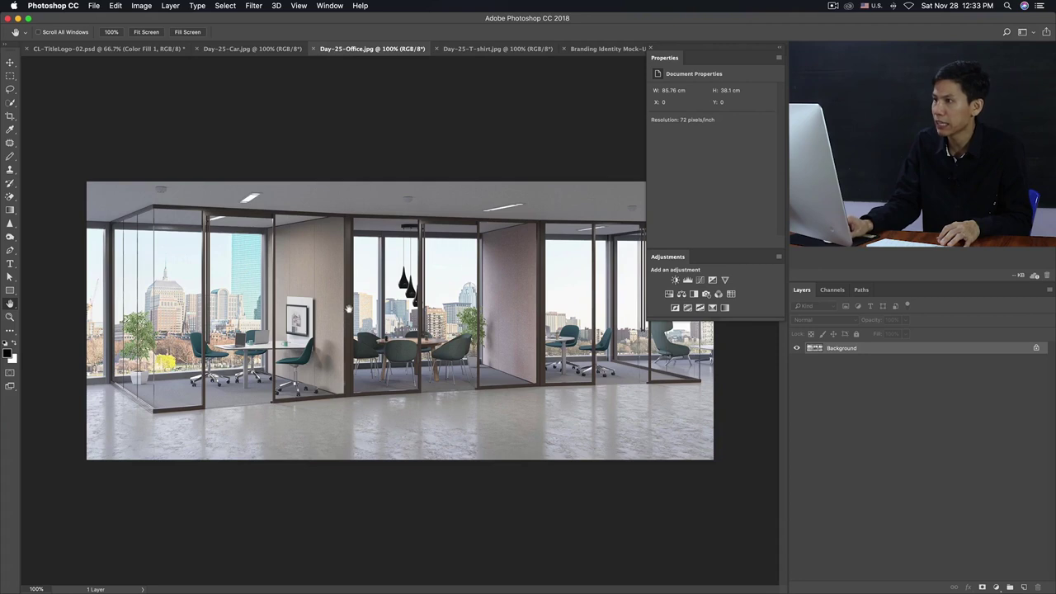
click(511, 49)
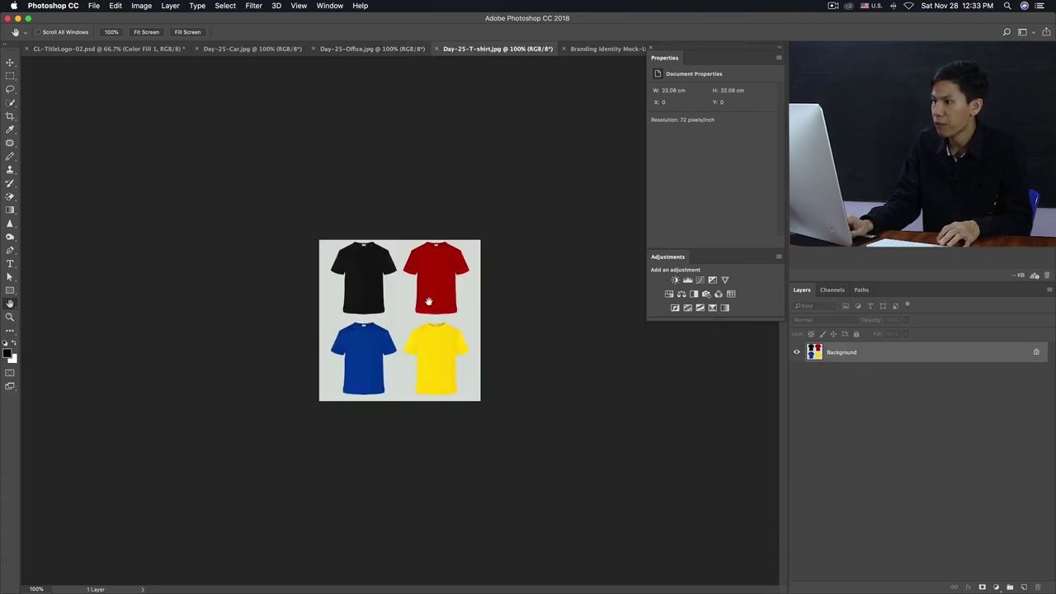
key(ctrl+plus)
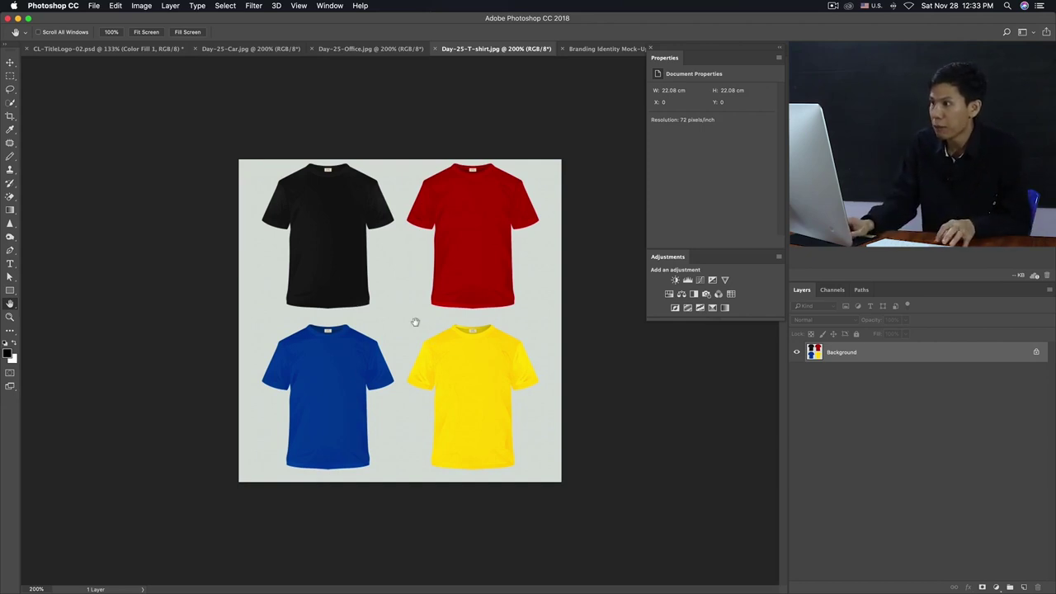
click(591, 50)
ctrl+click(453, 308)
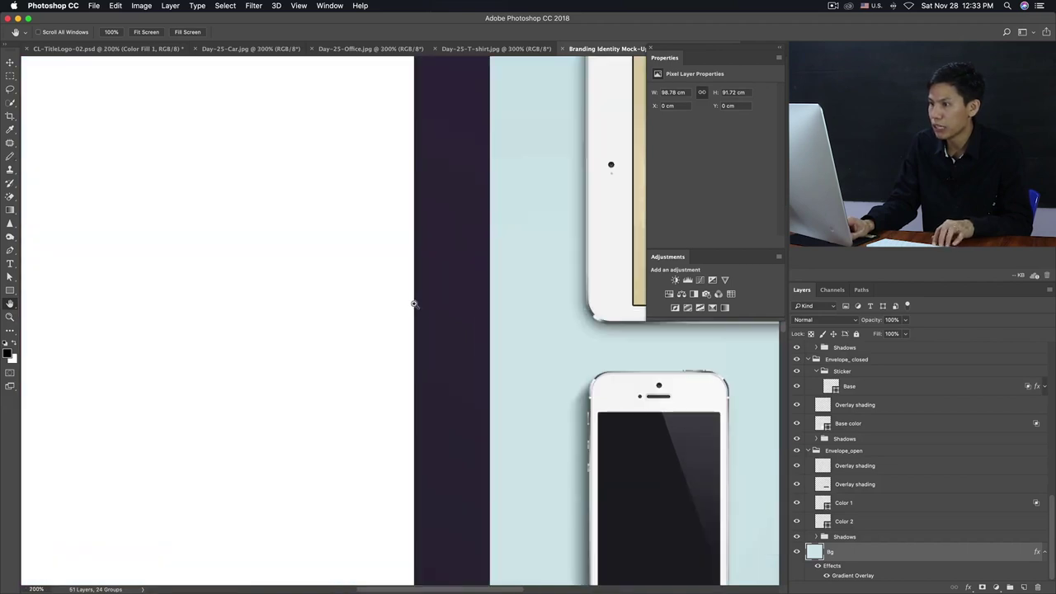
alt+click(413, 304)
alt+click(413, 304)
ctrl+click(413, 305)
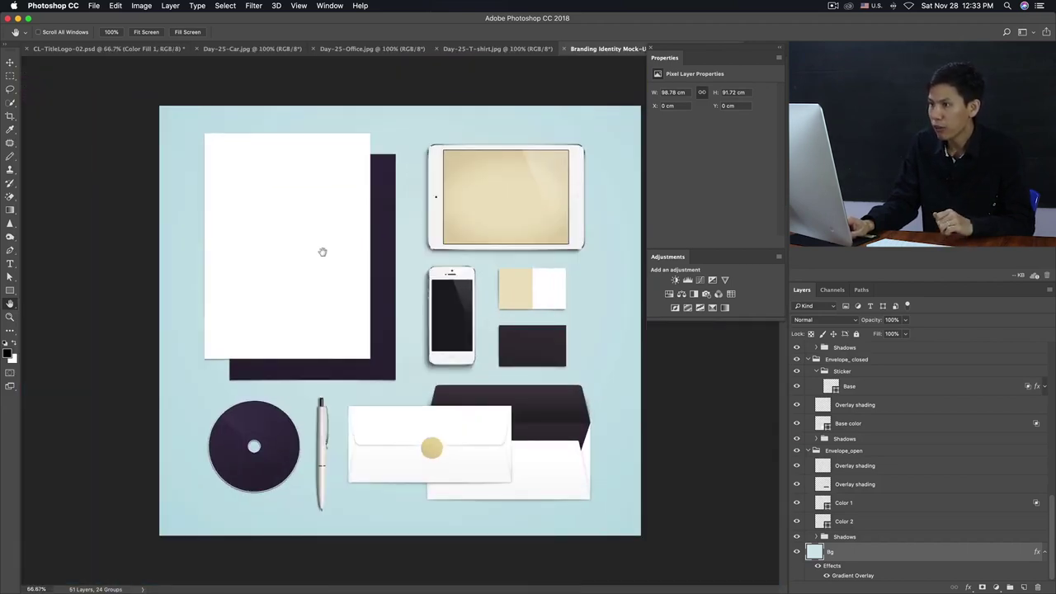
click(106, 50)
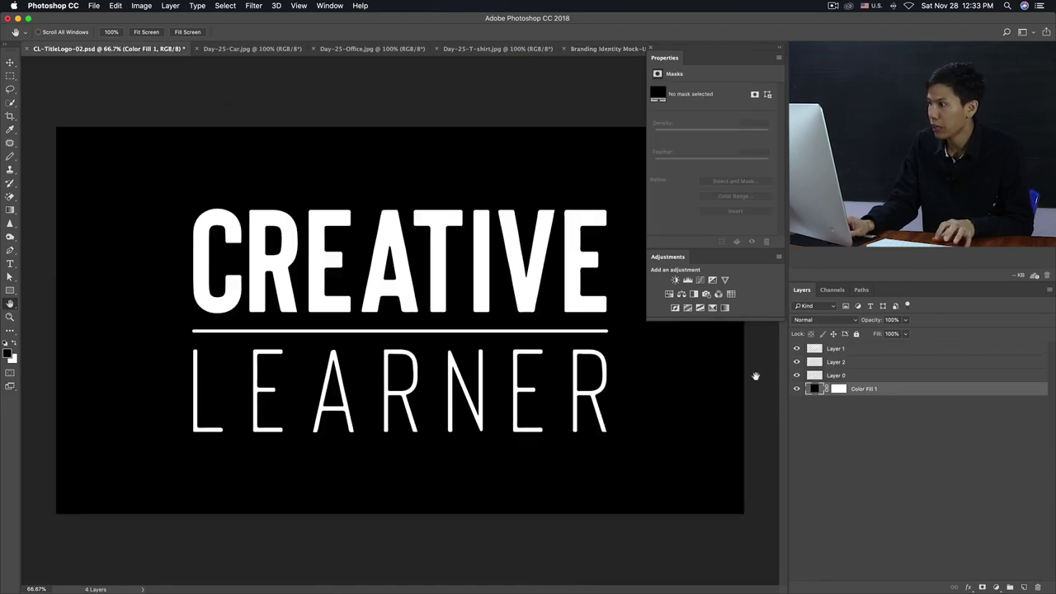
Group the three logo layers into Group 1
click(835, 348)
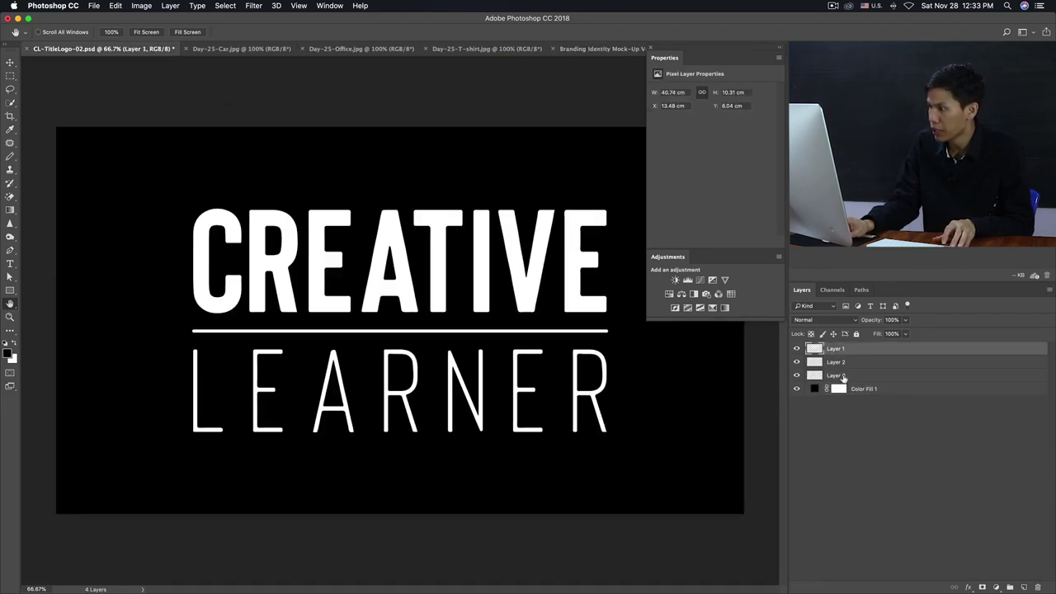
shift+click(838, 376)
key(ctrl+g)
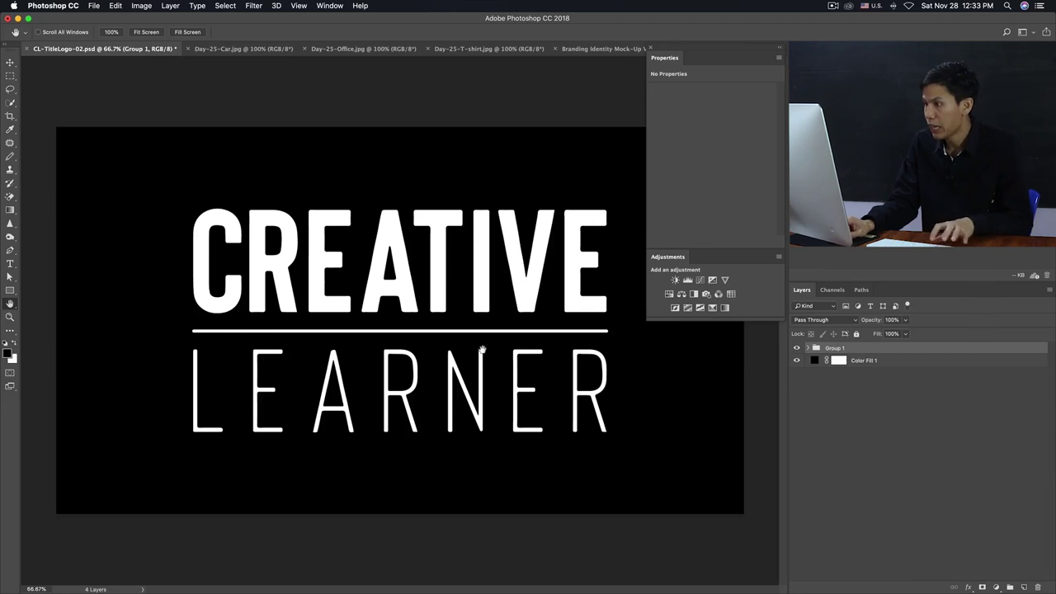
alt+shift+click(433, 377)
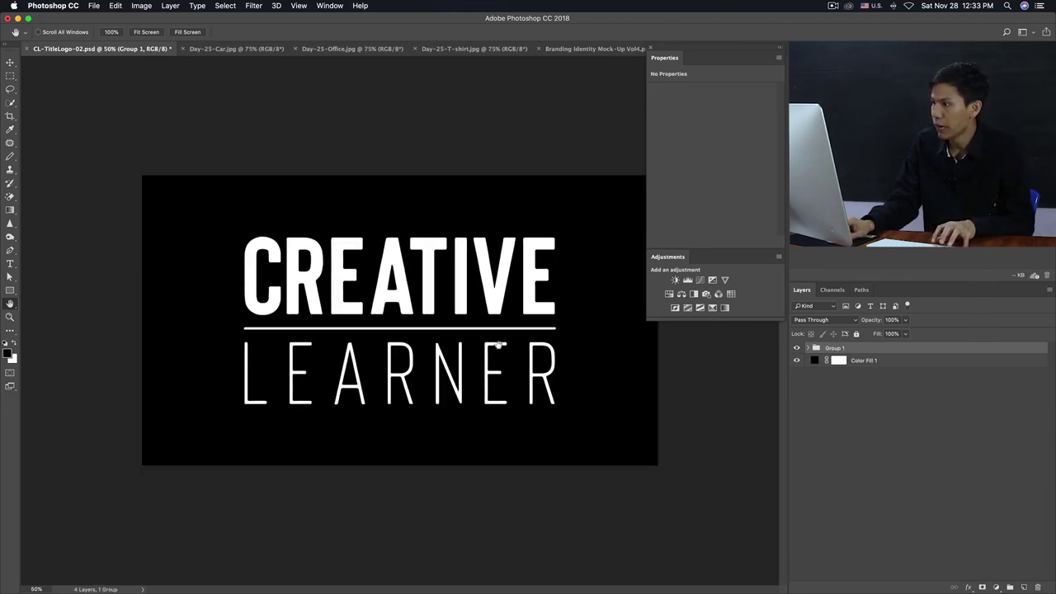
click(808, 349)
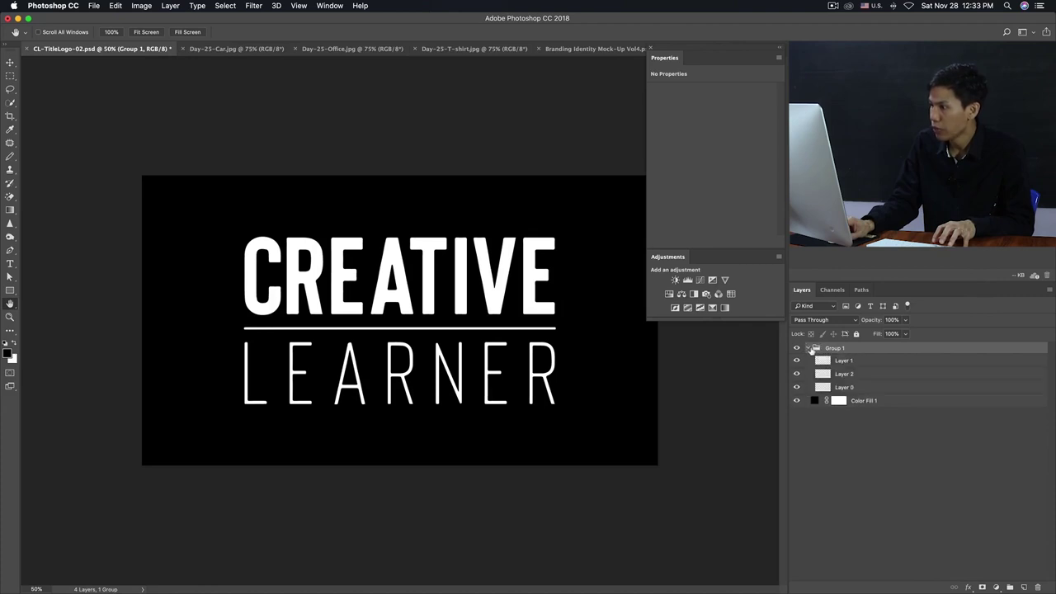
click(809, 348)
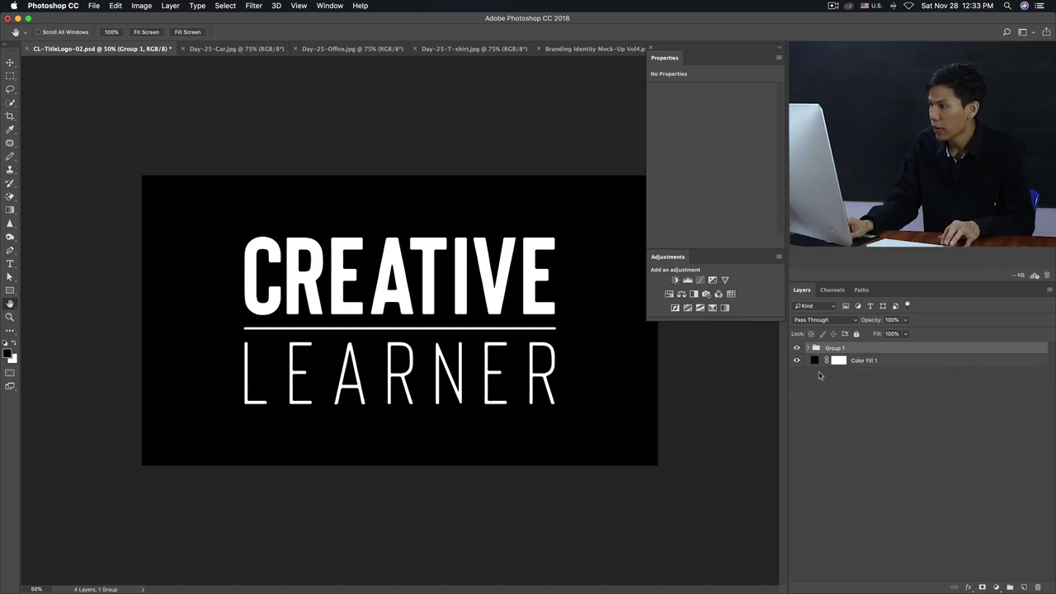
click(809, 349)
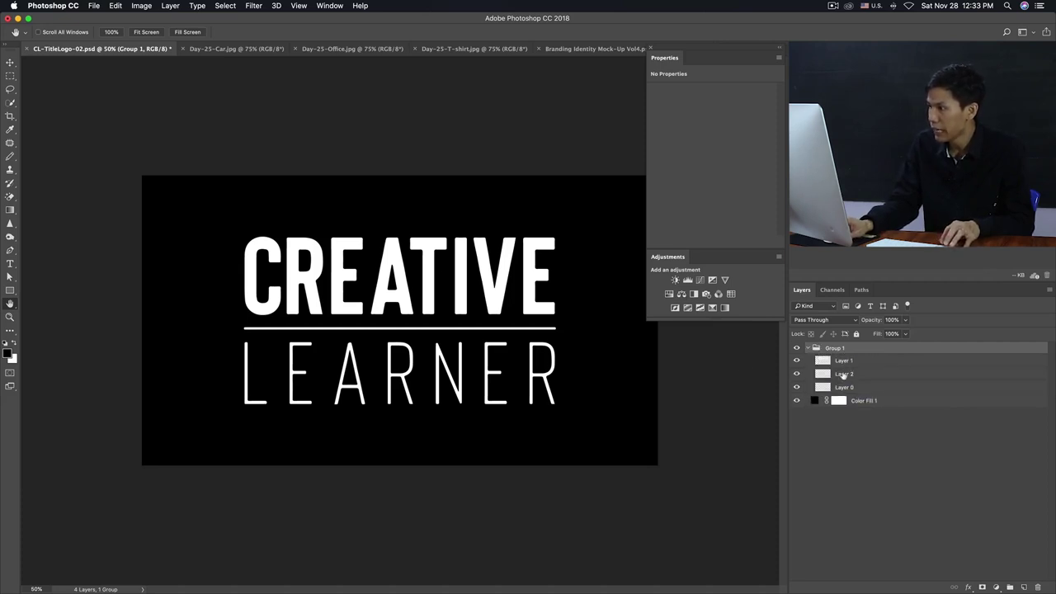
Toggle the CREATIVE, underline and LEARNER layers' visibility to check their contents
click(839, 363)
click(797, 361)
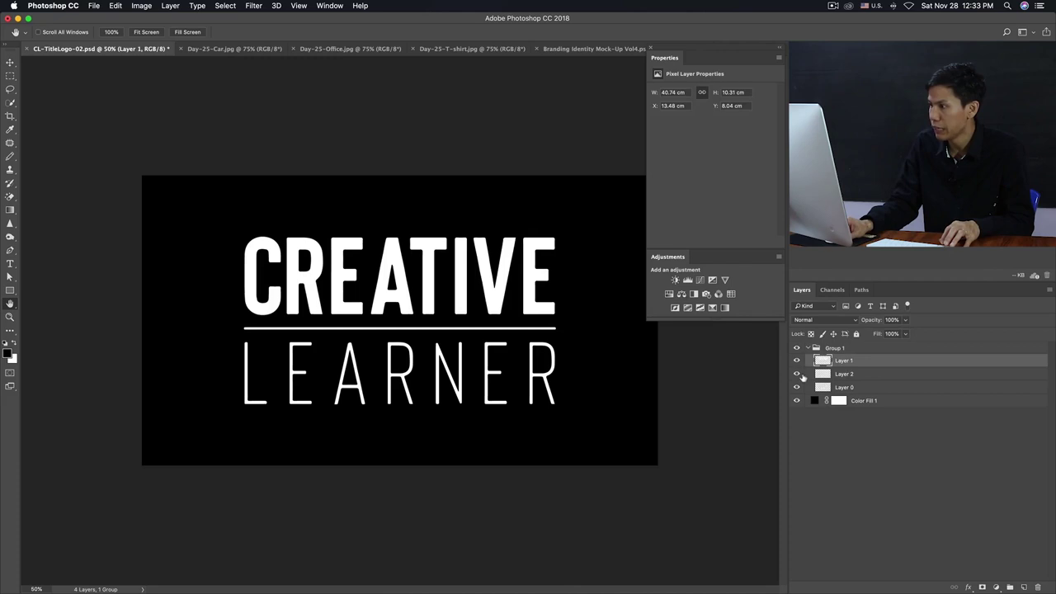
click(796, 373)
click(797, 387)
click(797, 387)
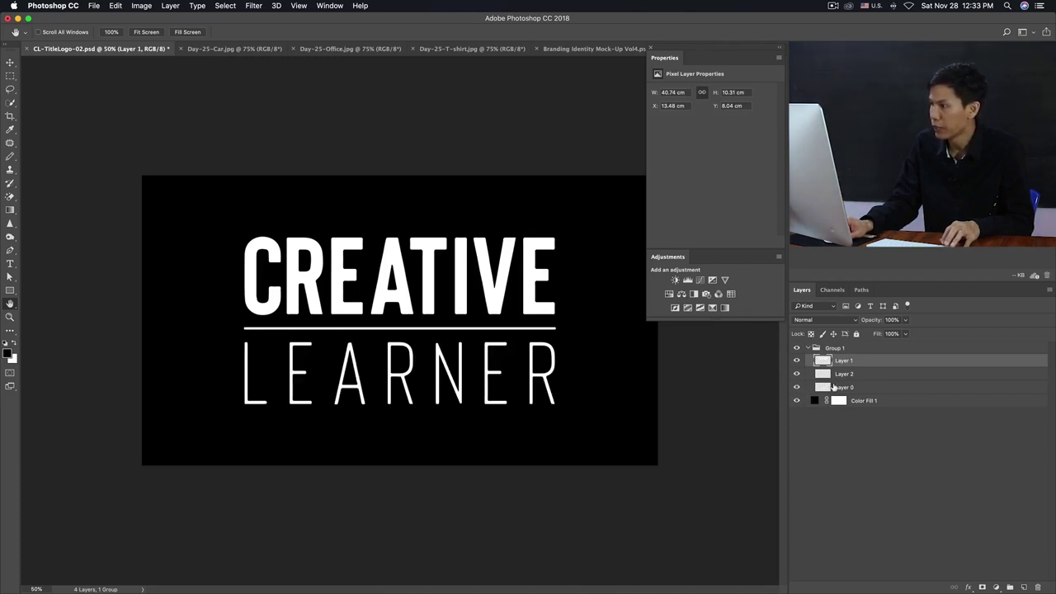
Rename the group 'Logo' and convert it to a smart object
click(833, 348)
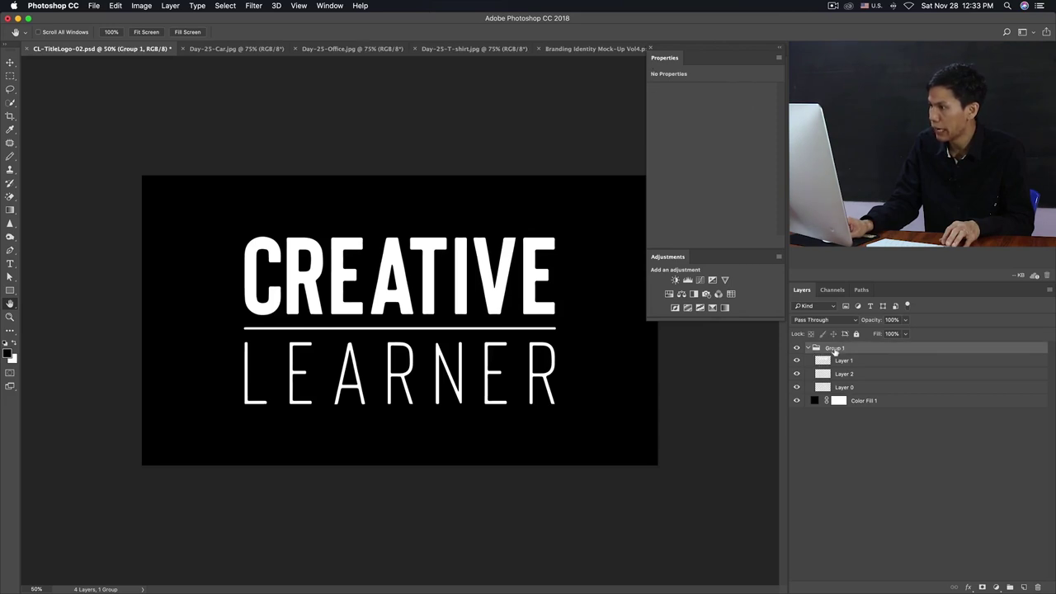
text(L)
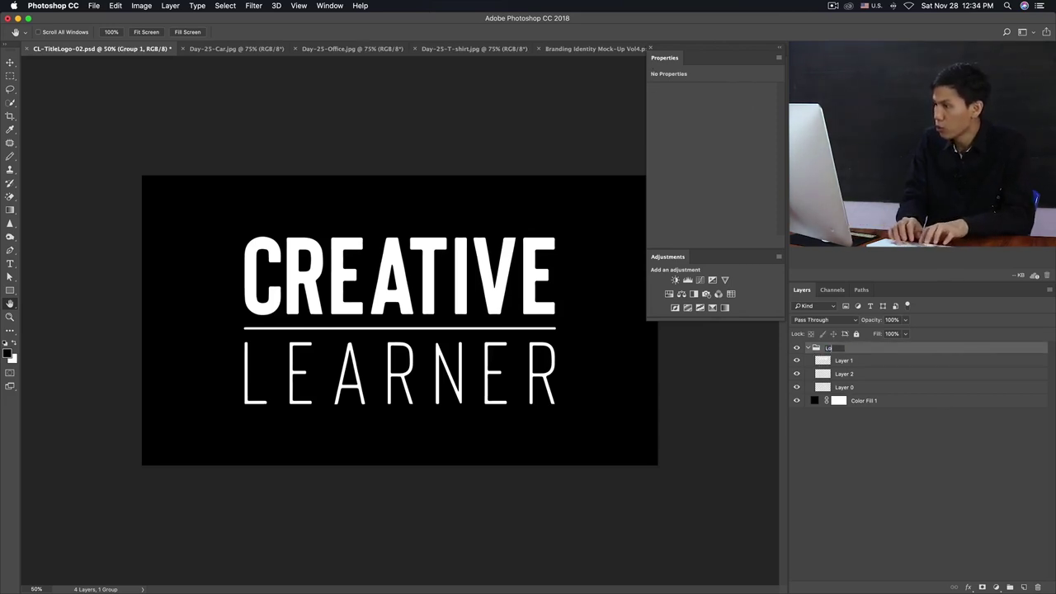
text(ogo)
key(Return)
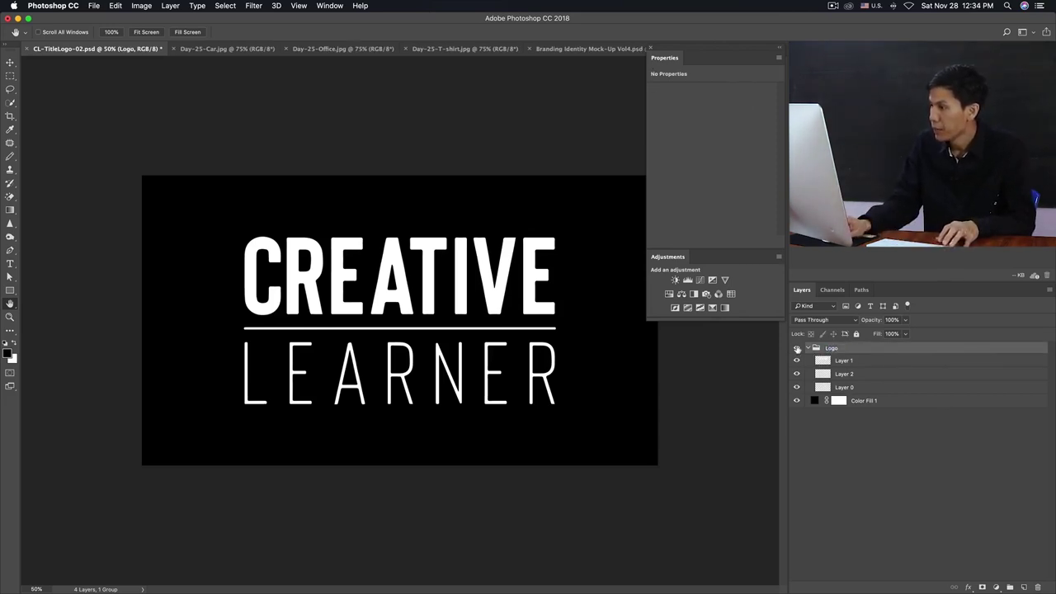
click(809, 348)
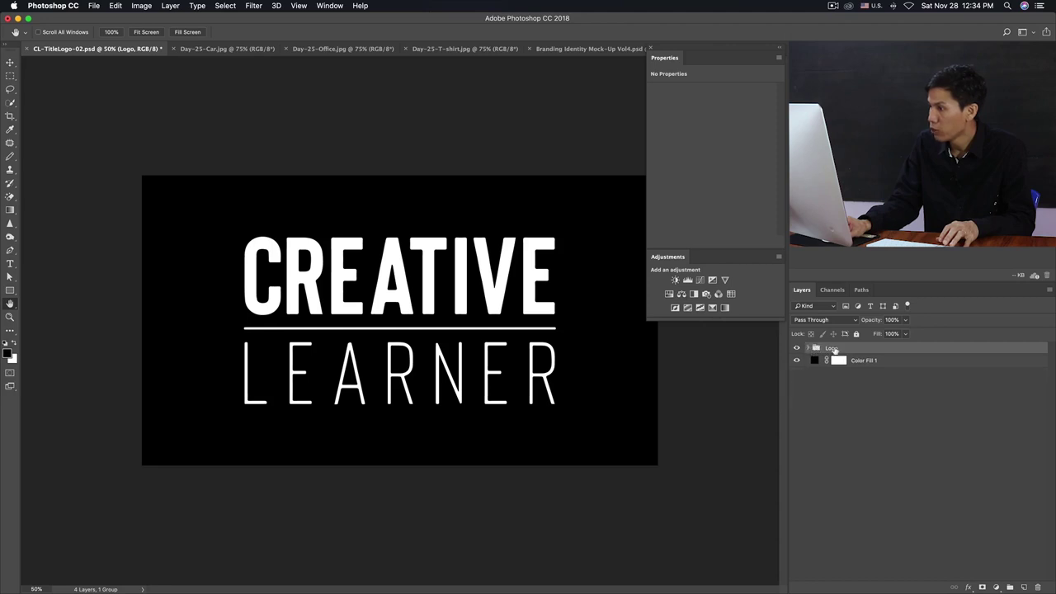
right_click(911, 348)
click(931, 391)
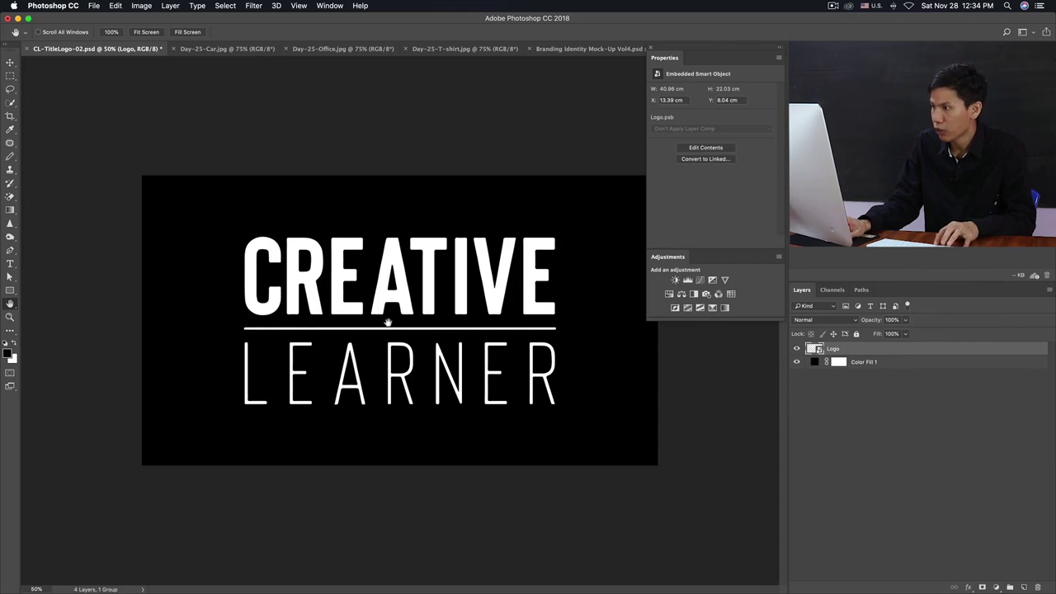
key(v)
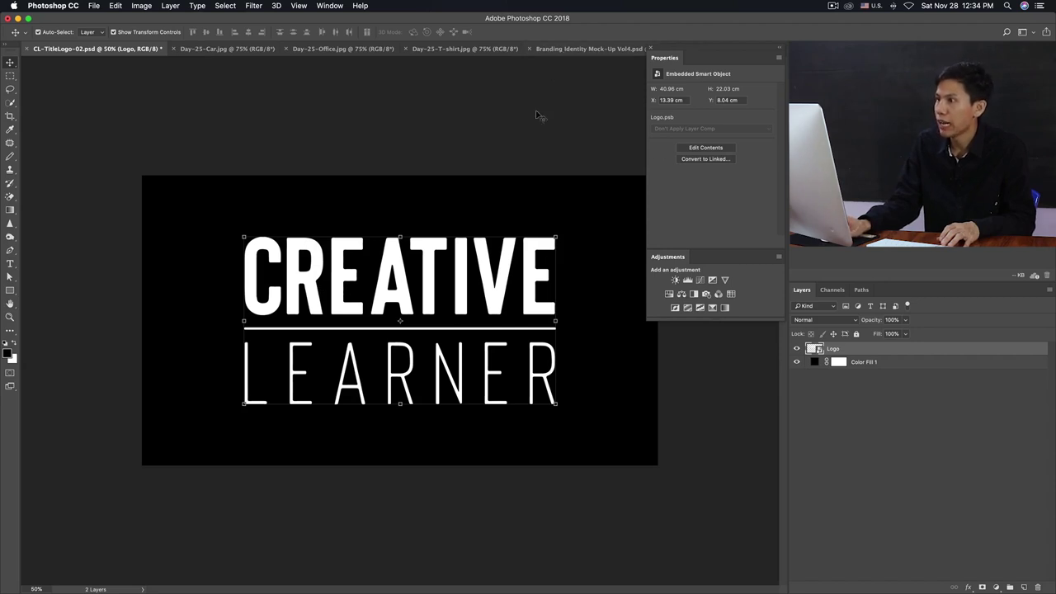
Drag the Logo smart object from CL-TitleLogo-02 onto the Branding Identity Mock-Up canvas
click(571, 50)
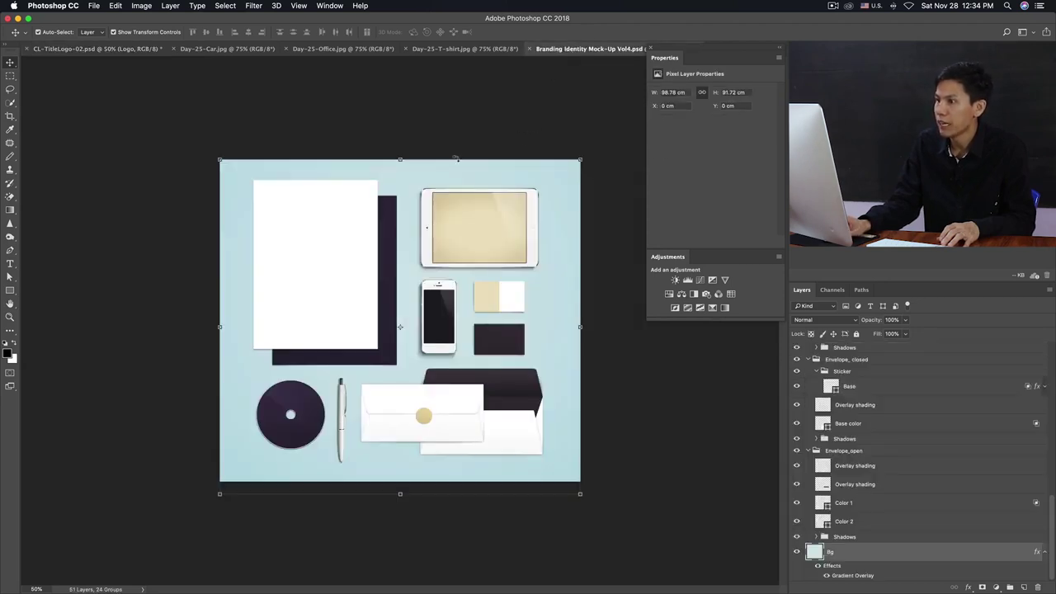
click(95, 49)
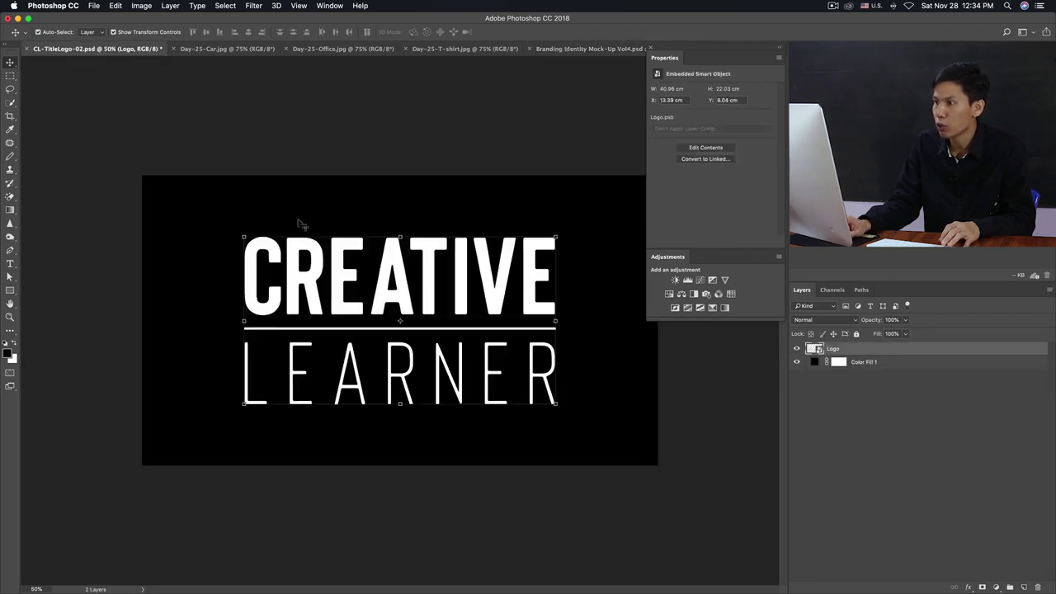
drag(341, 276, 565, 72)
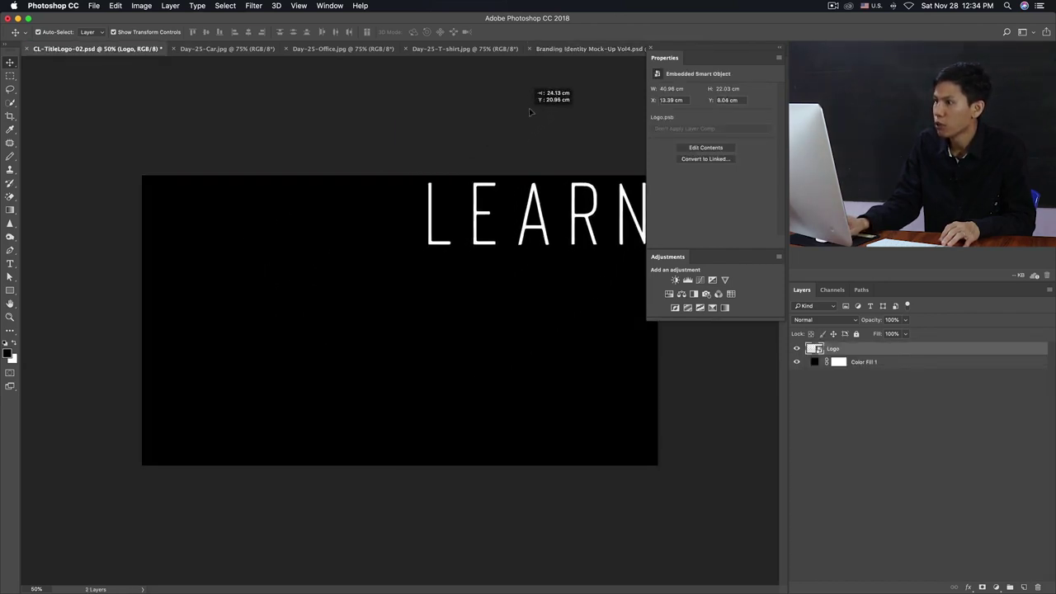
drag(565, 73, 566, 50)
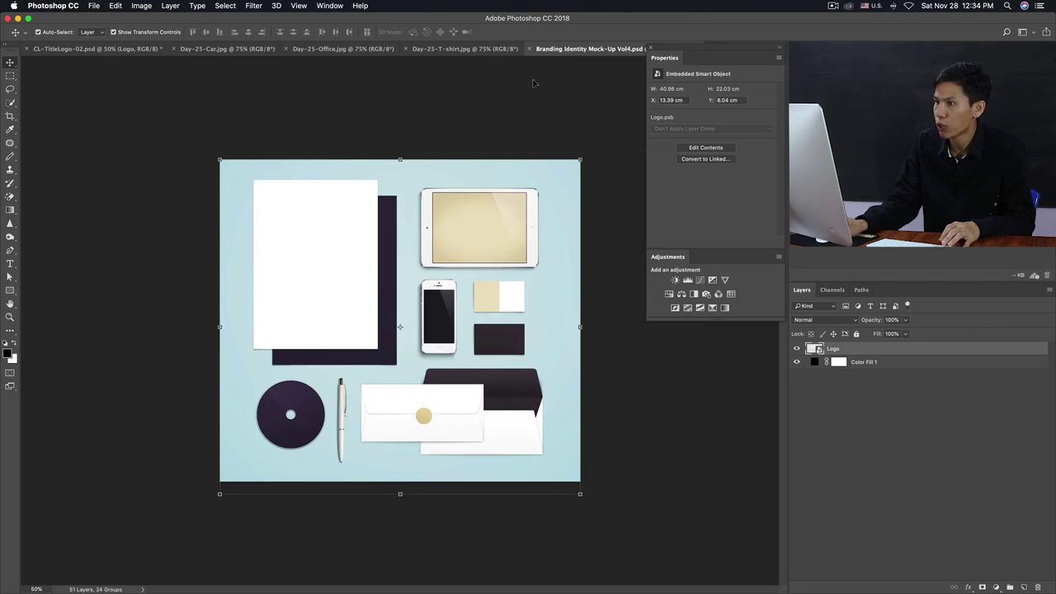
drag(324, 245, 328, 245)
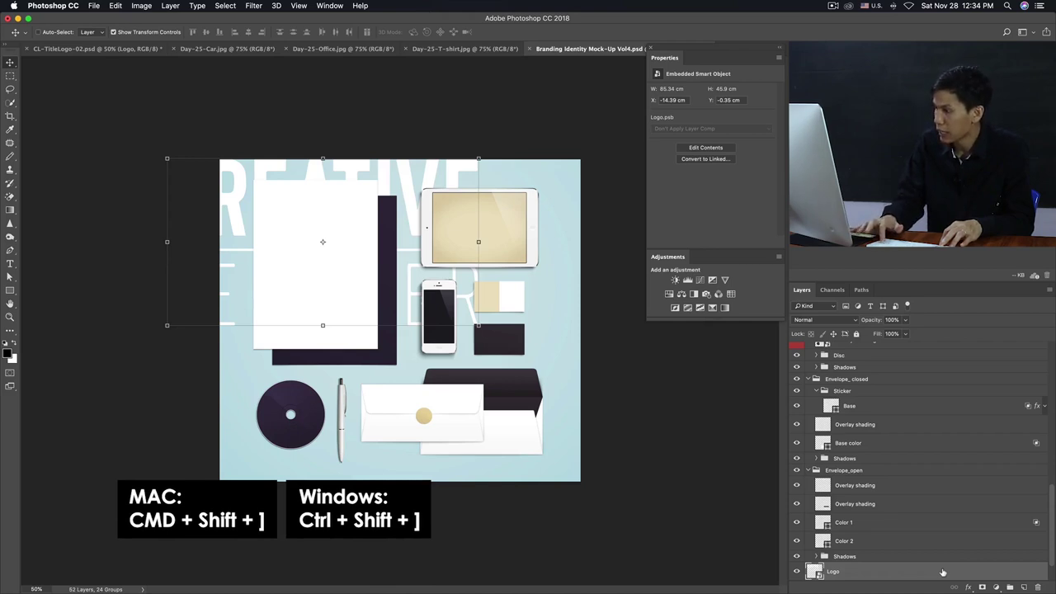
Bring the Logo layer to the top, hide it, and select the letterhead's Base layer
key(super+shift+bracketright)
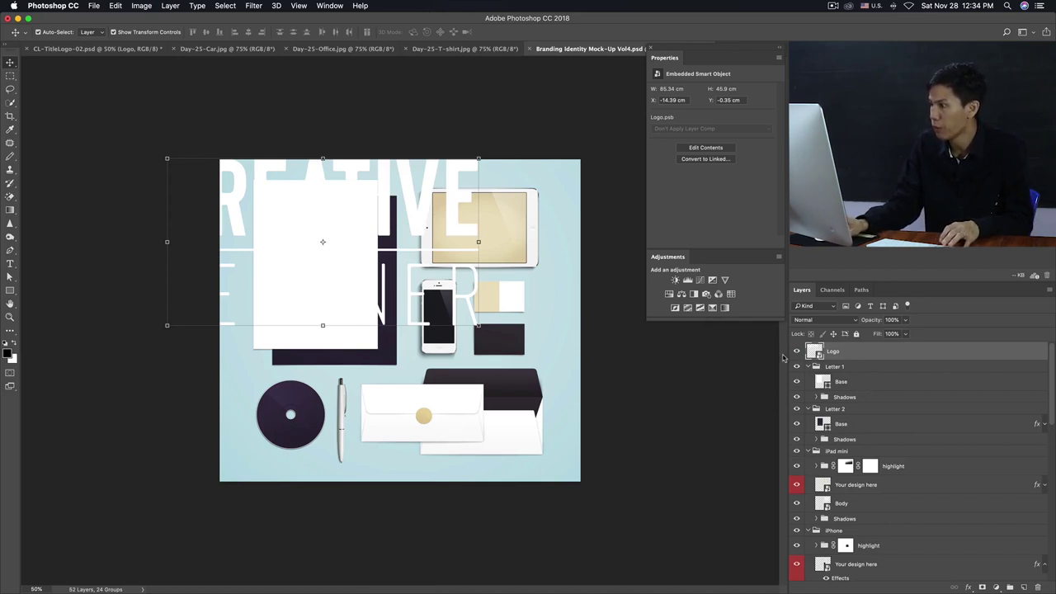
key(super+comma)
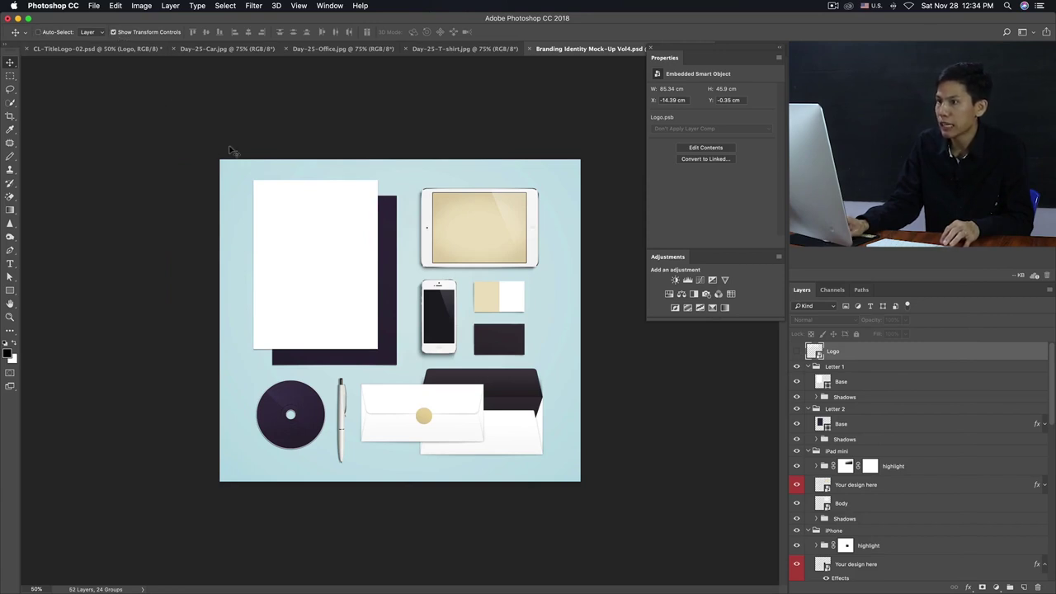
click(312, 221)
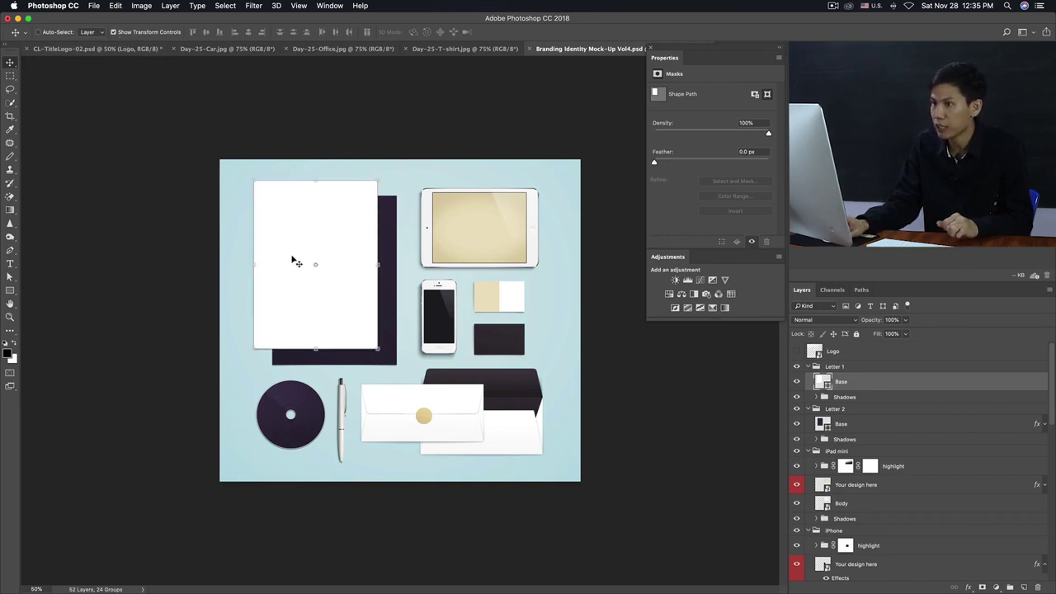
Locate the layers for the letterheads, iPad screen, iPhone screen and both business cards
click(115, 32)
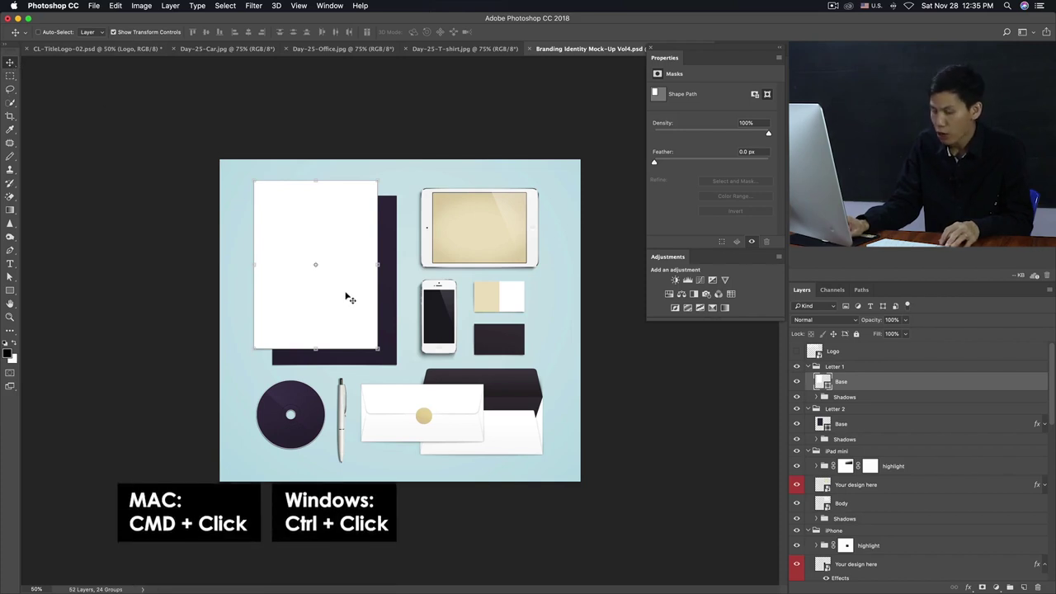
super+click(471, 228)
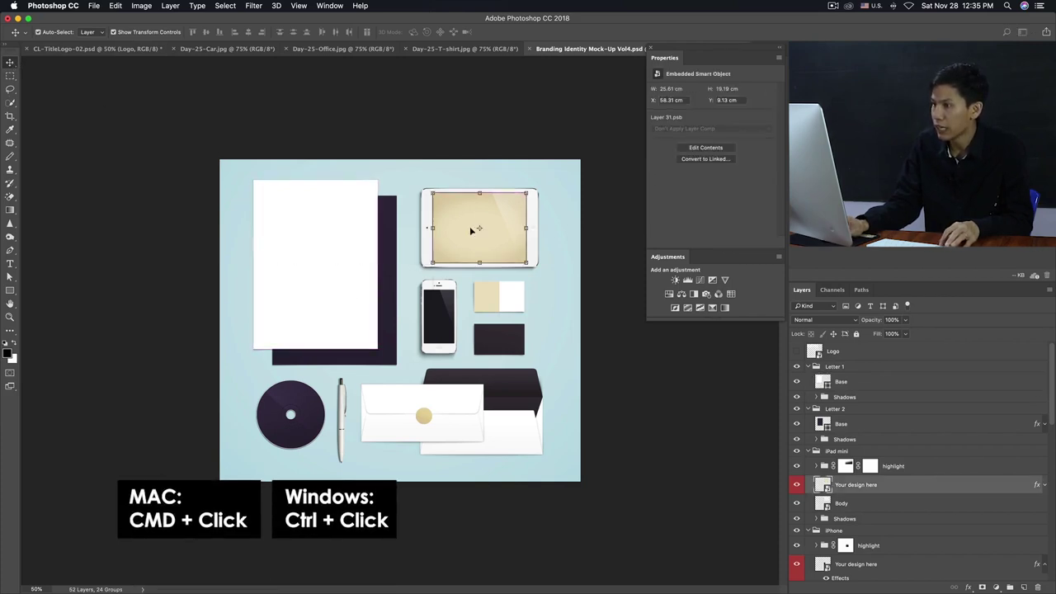
super+click(367, 279)
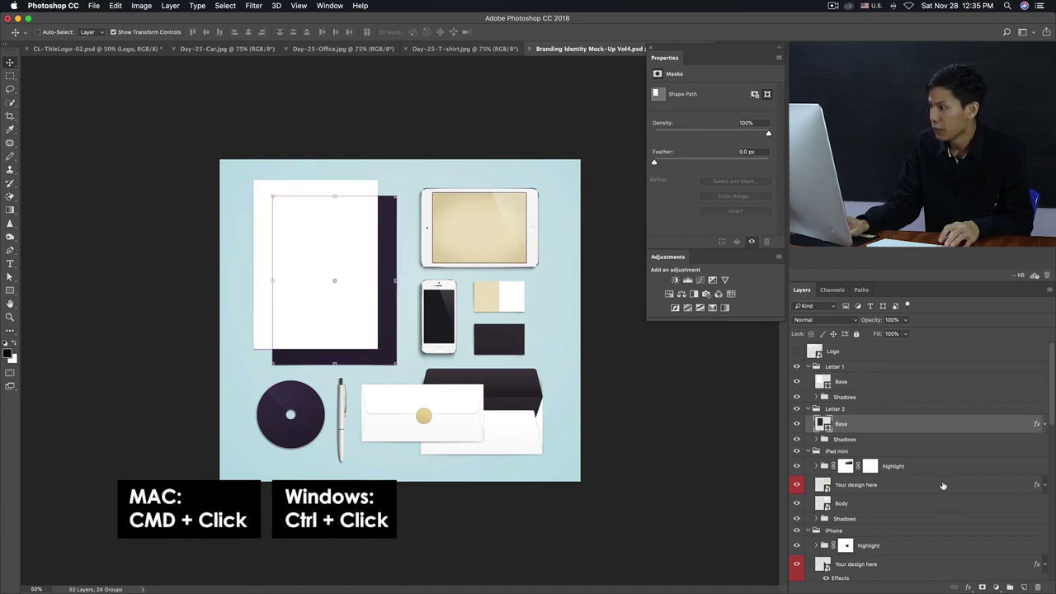
super+click(438, 318)
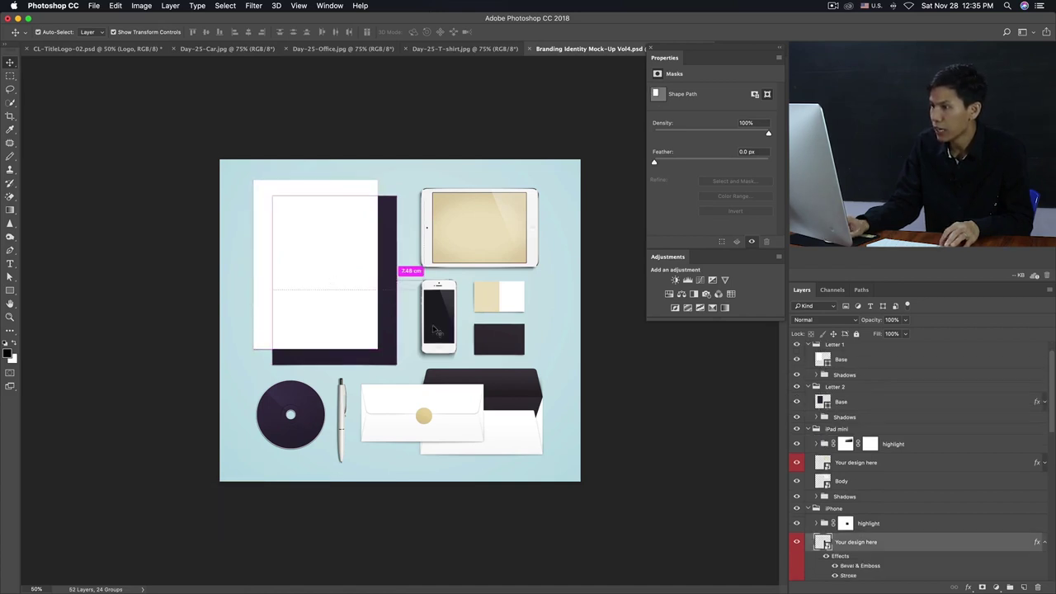
super+click(508, 302)
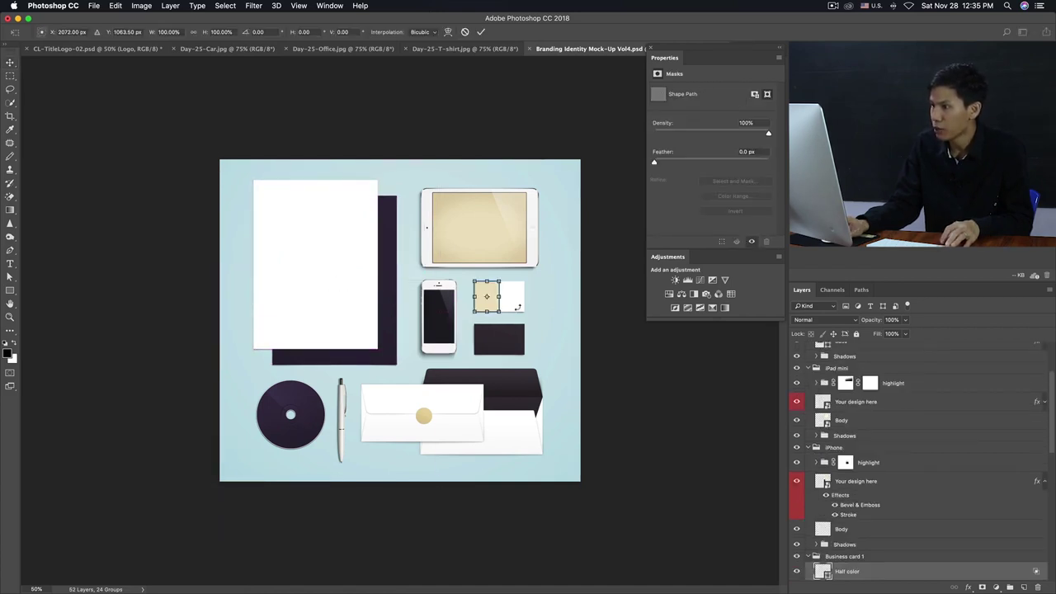
super+click(597, 331)
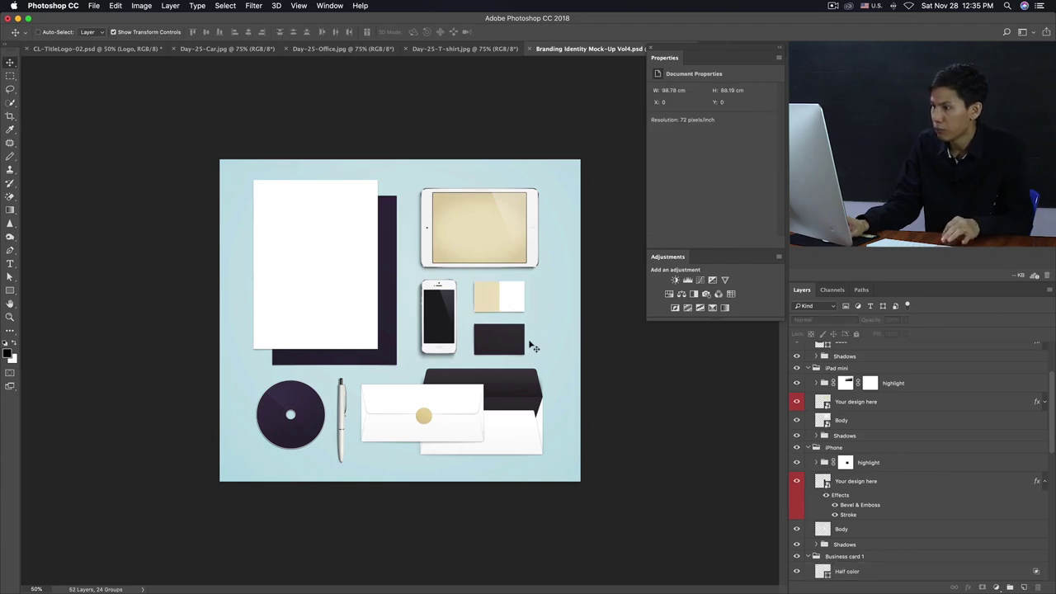
super+click(507, 348)
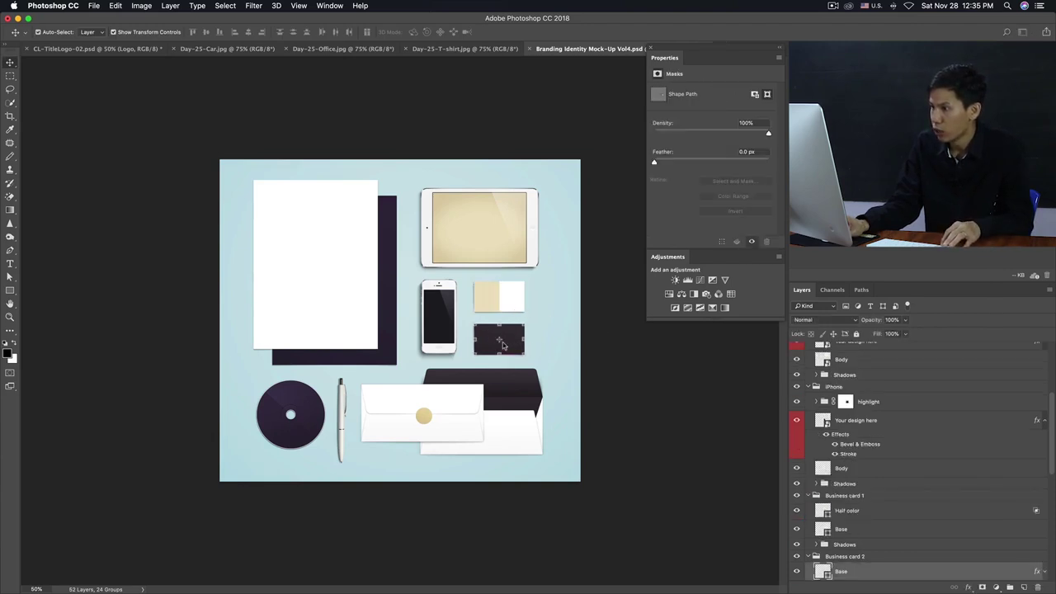
Locate the envelope sticker and white letterhead layers, then show and select the Logo layer
scroll(890, 468, down, 5)
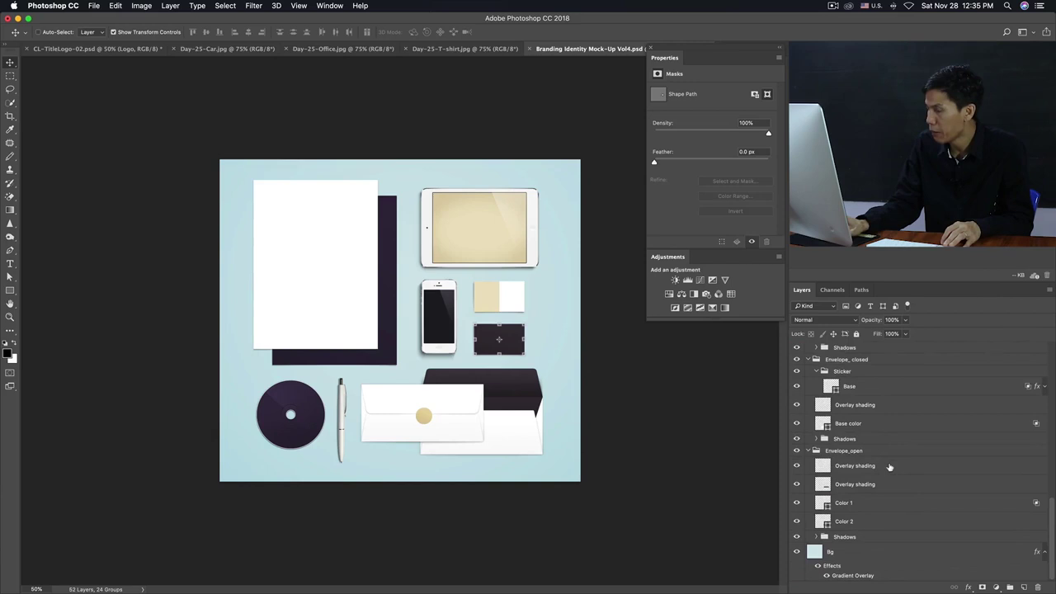
super+click(611, 410)
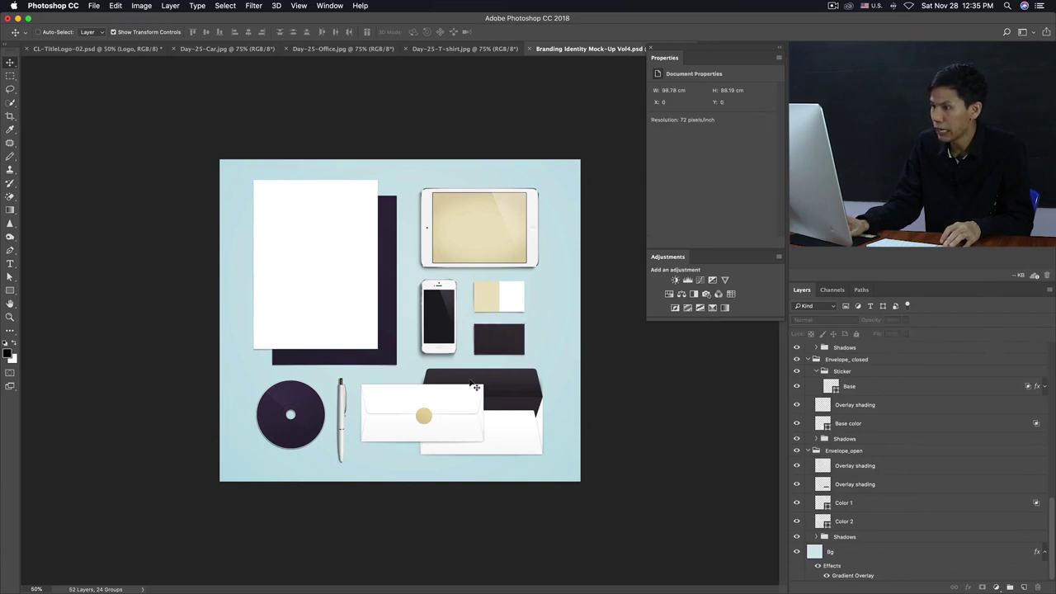
super+click(425, 418)
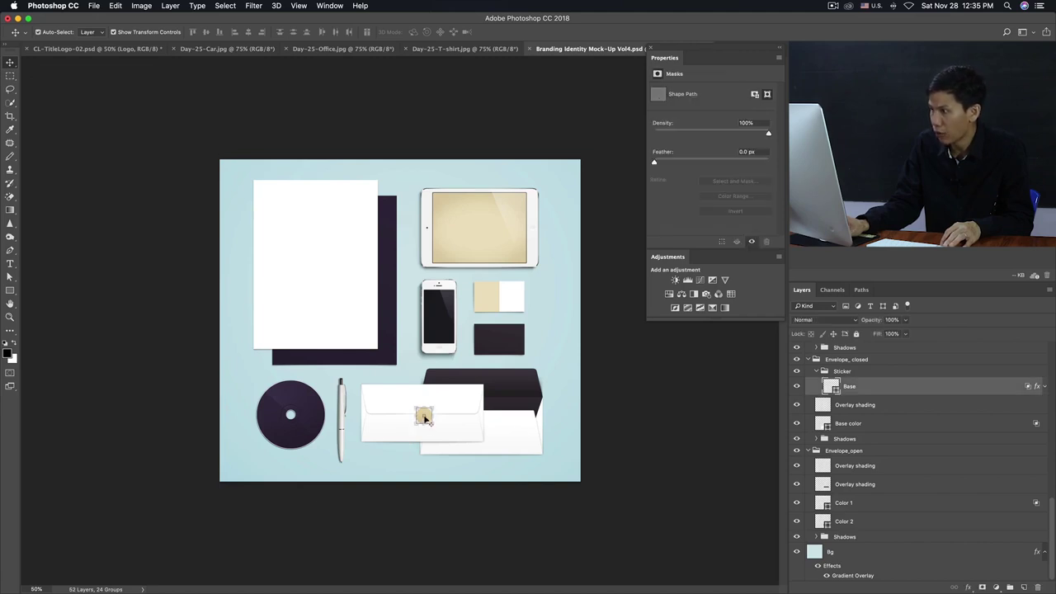
click(796, 387)
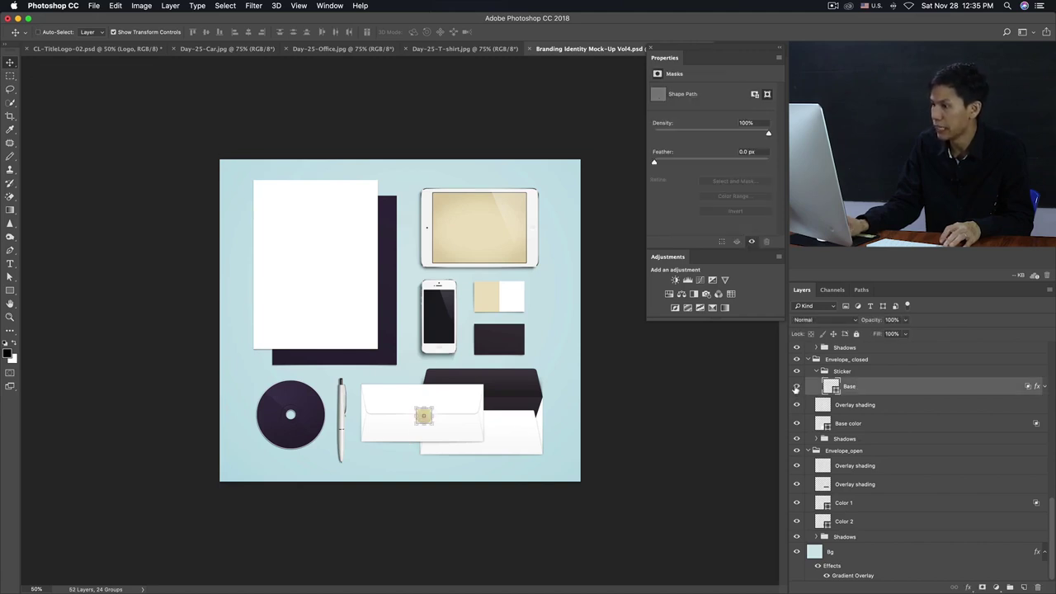
click(691, 399)
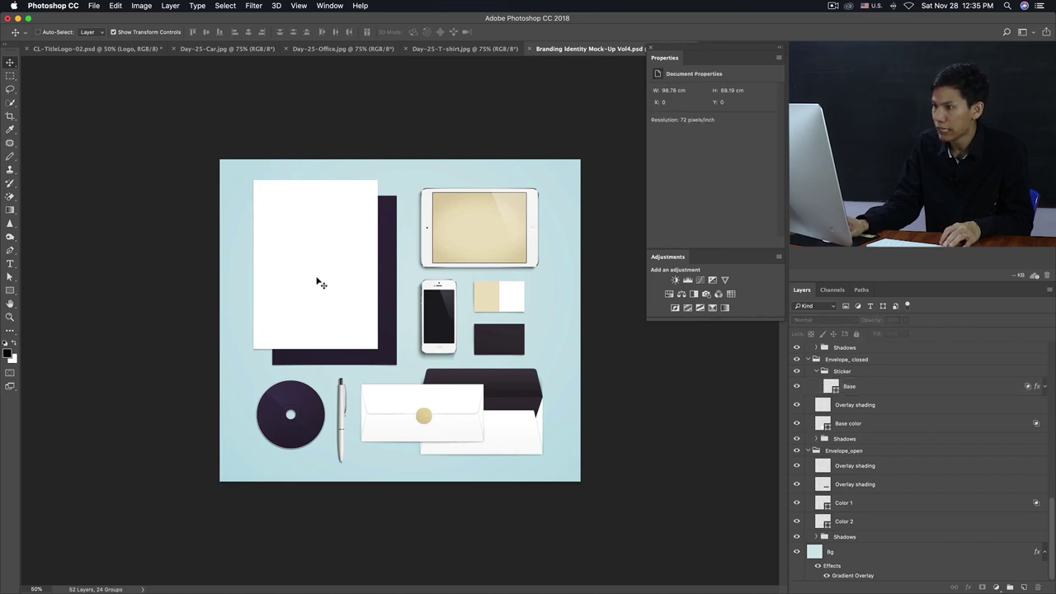
super+click(322, 283)
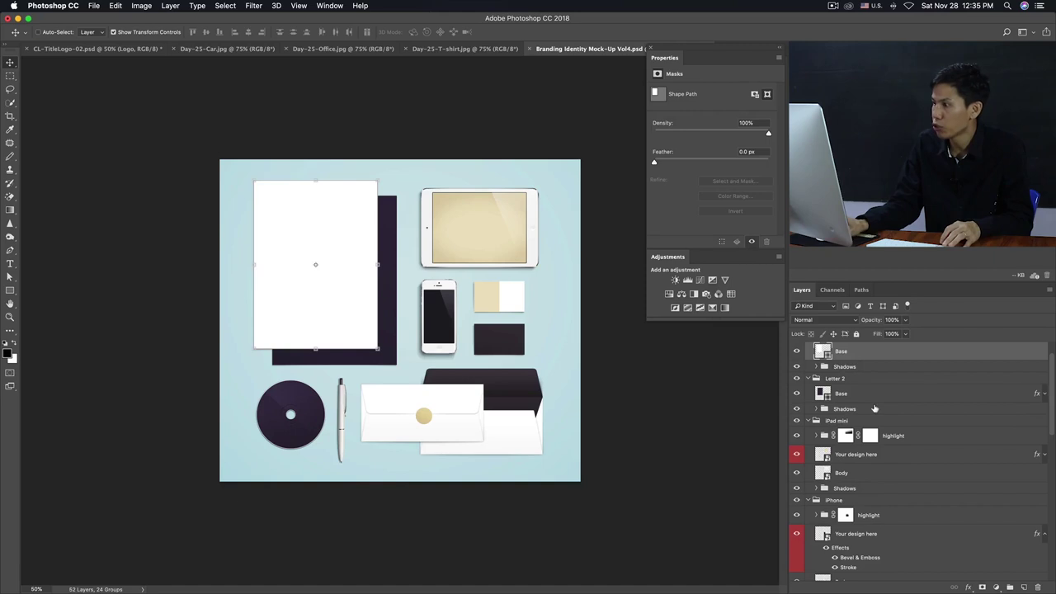
scroll(875, 409, up, 2)
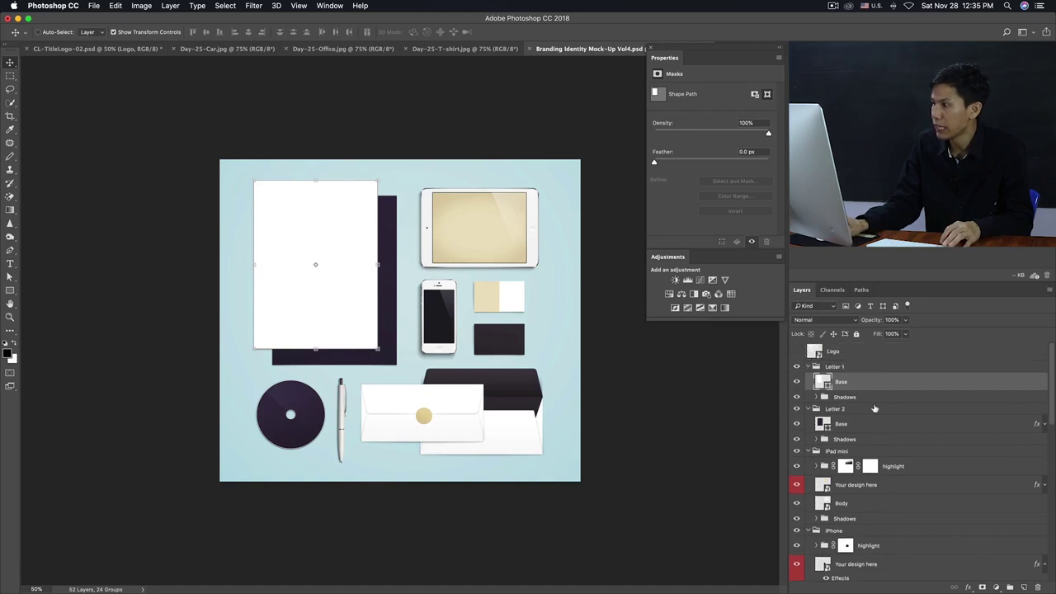
click(796, 352)
click(851, 351)
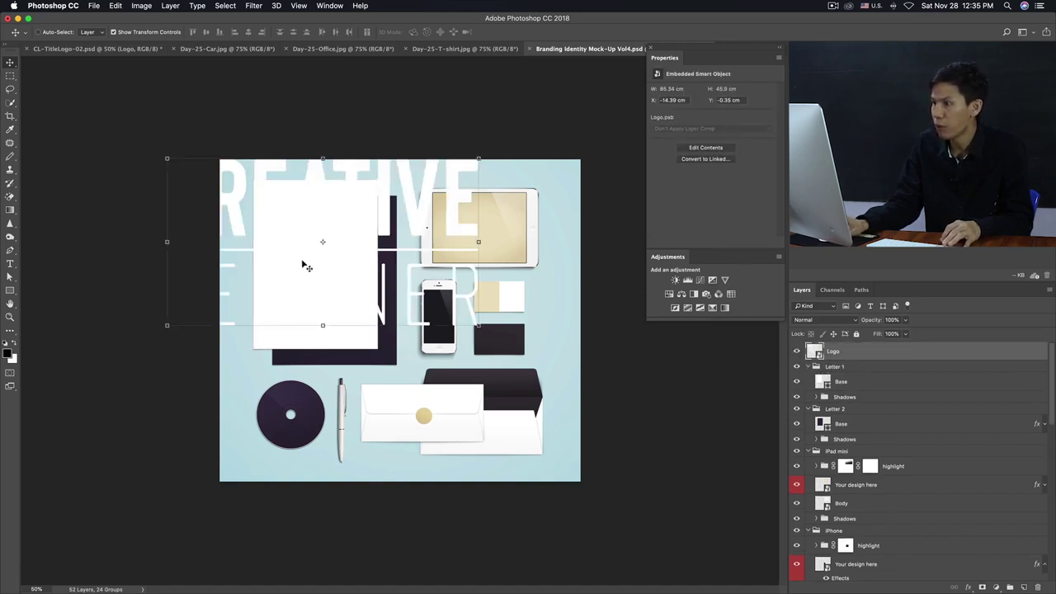
Move the Logo layer into the Letter 1 group above the Base layer
click(854, 371)
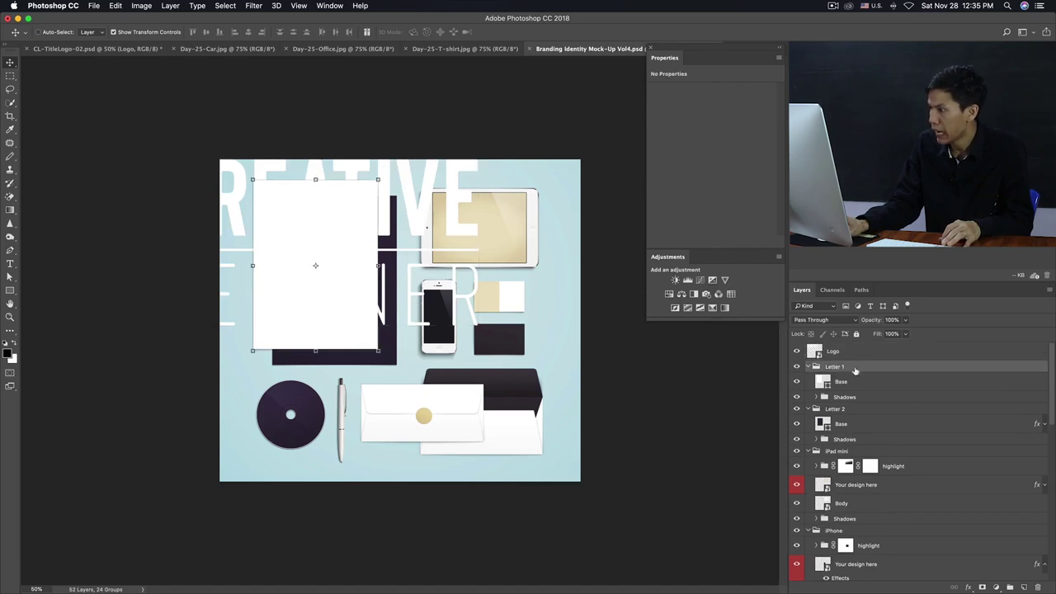
click(836, 352)
drag(850, 353, 848, 375)
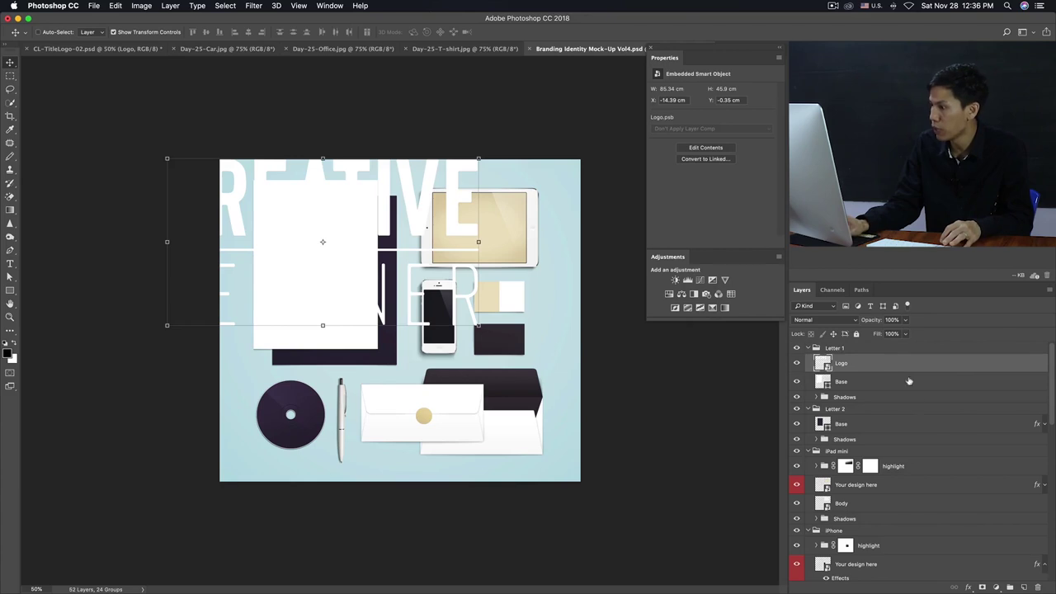
Check the Logo's Blending Options without changes, then bring up the layer effects list
right_click(954, 364)
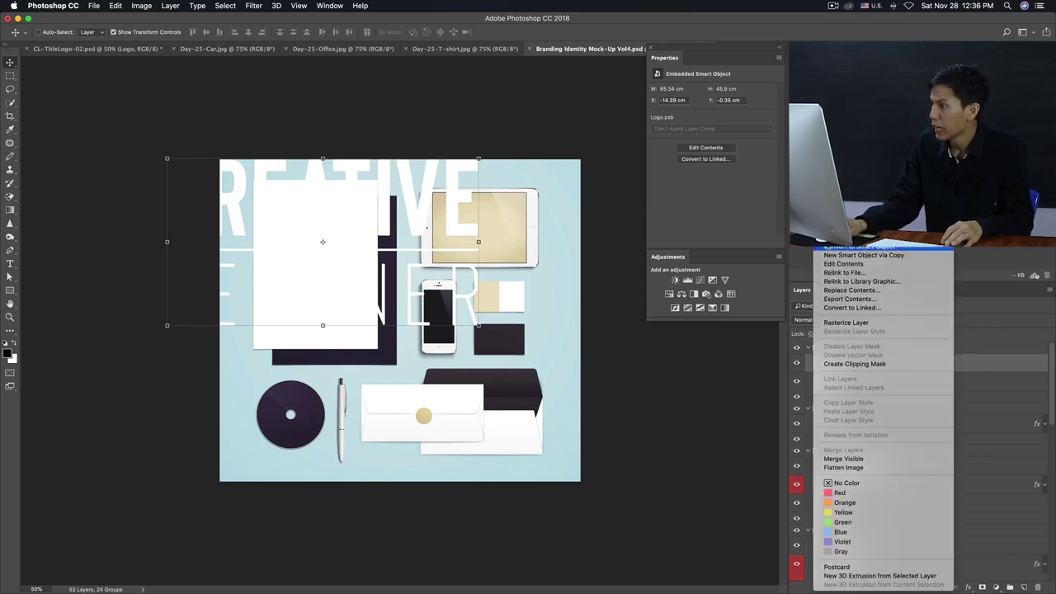
click(850, 123)
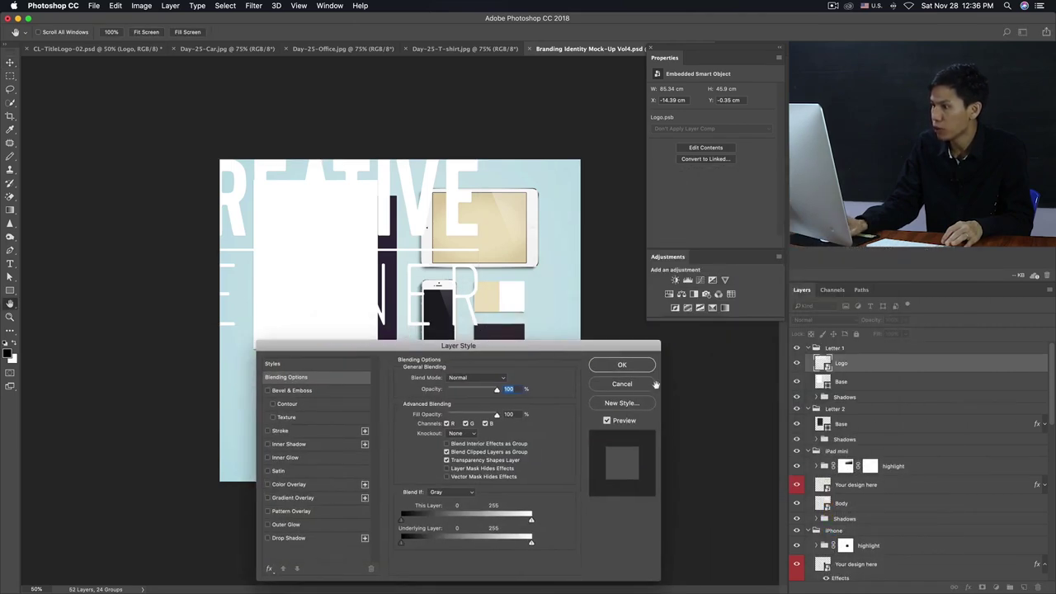
click(637, 391)
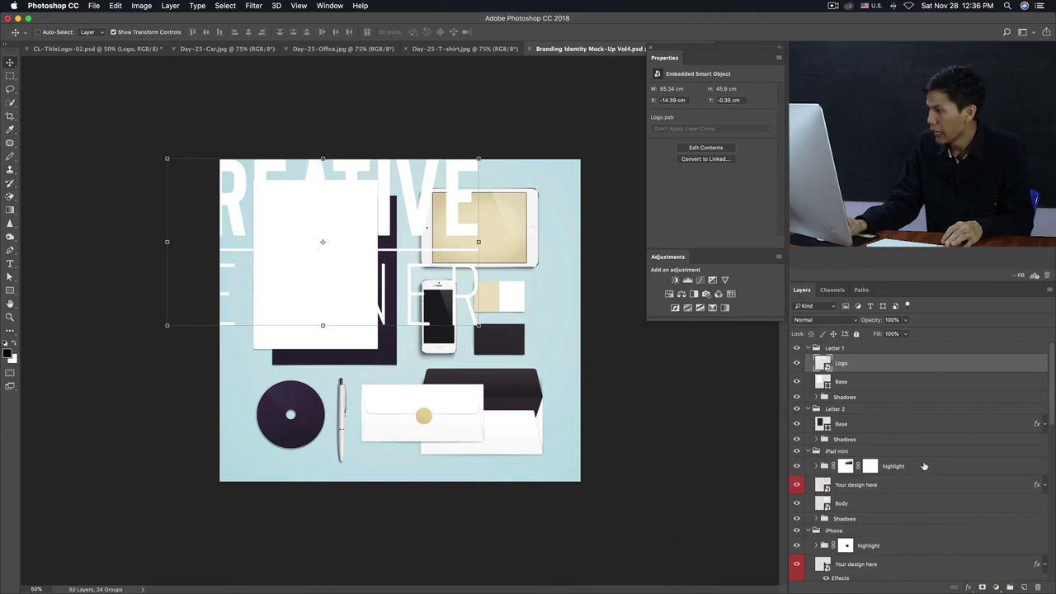
click(968, 588)
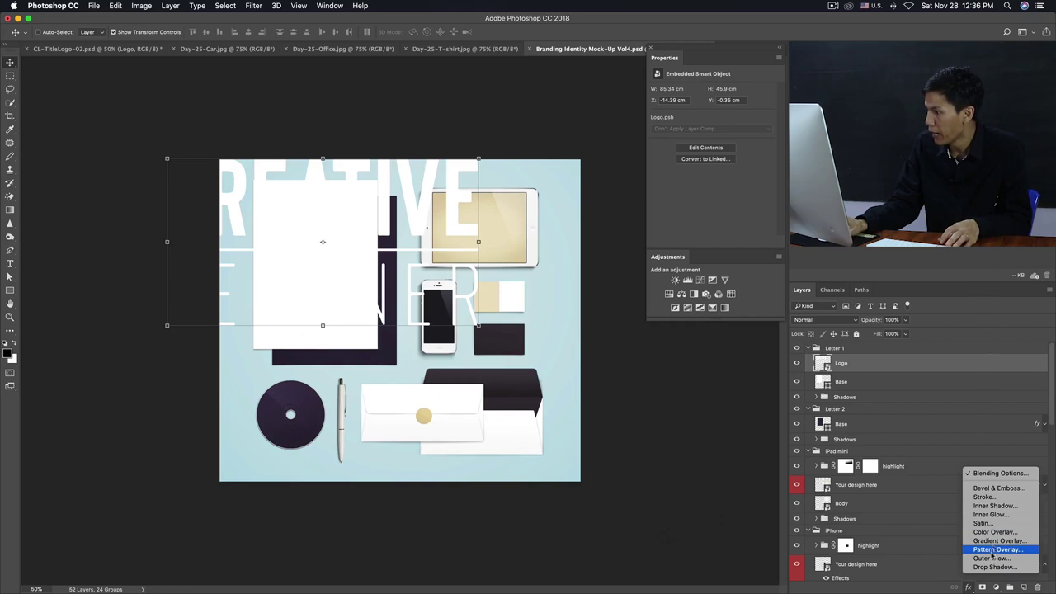
click(978, 583)
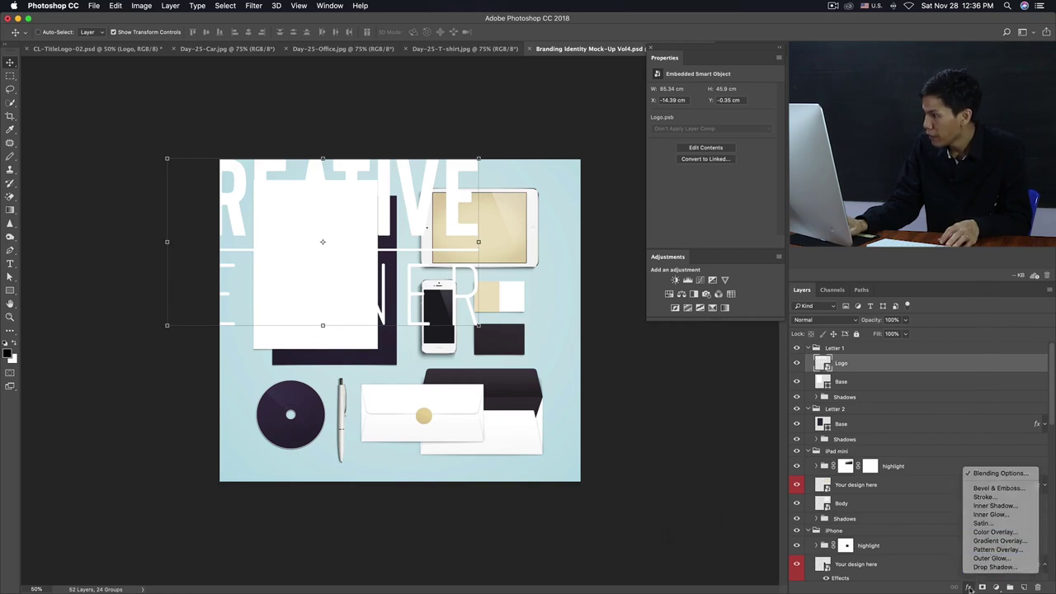
Apply a dark purple Color Overlay (#2c2435), sampled from the CD, to the logo
click(988, 533)
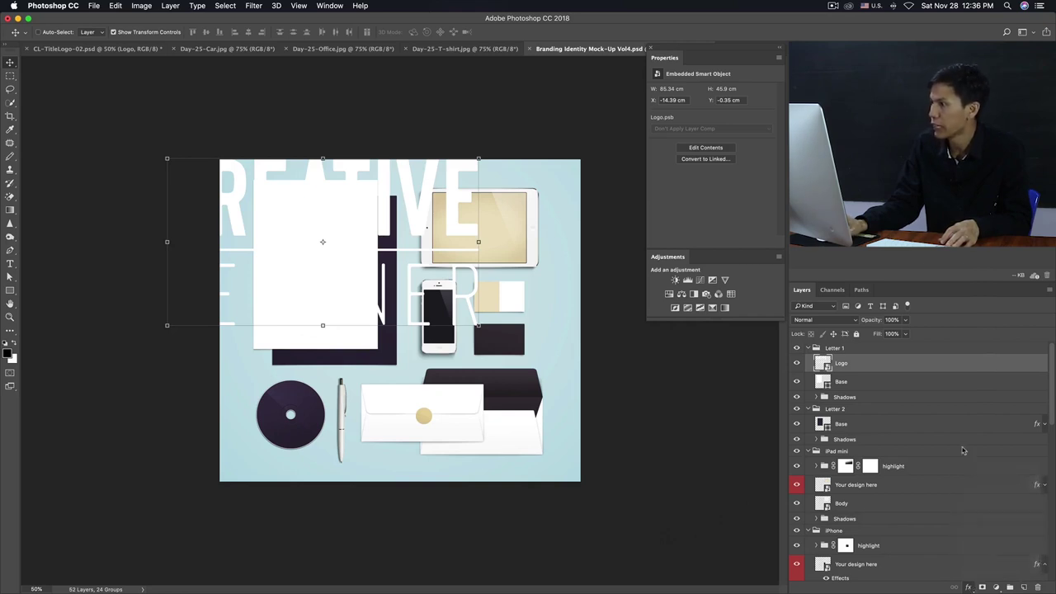
drag(419, 352, 288, 291)
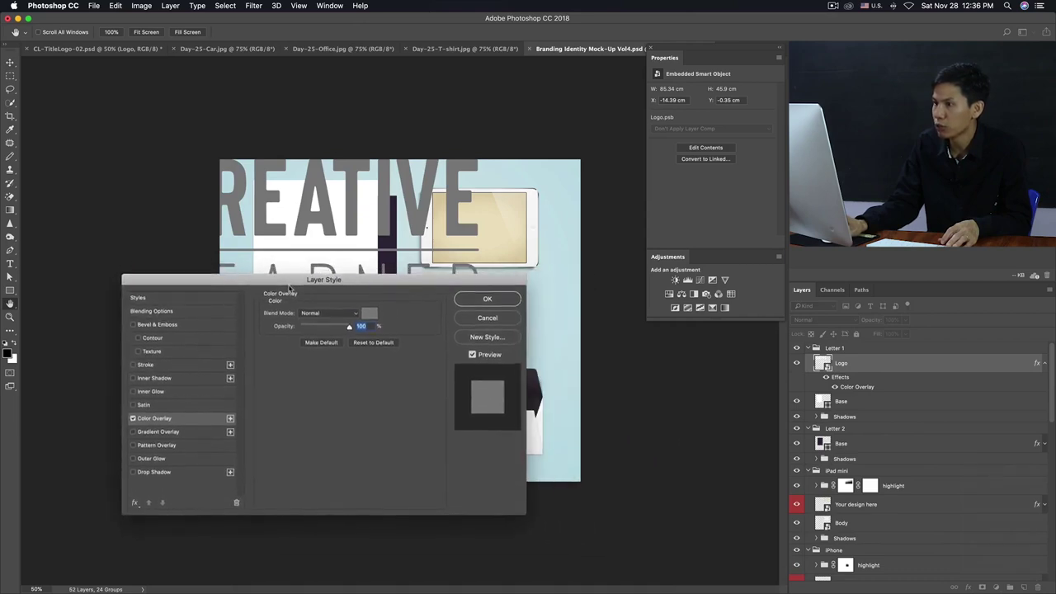
mouse_move(382, 284)
mouse_down()
mouse_move(606, 342)
mouse_move(586, 337)
mouse_up()
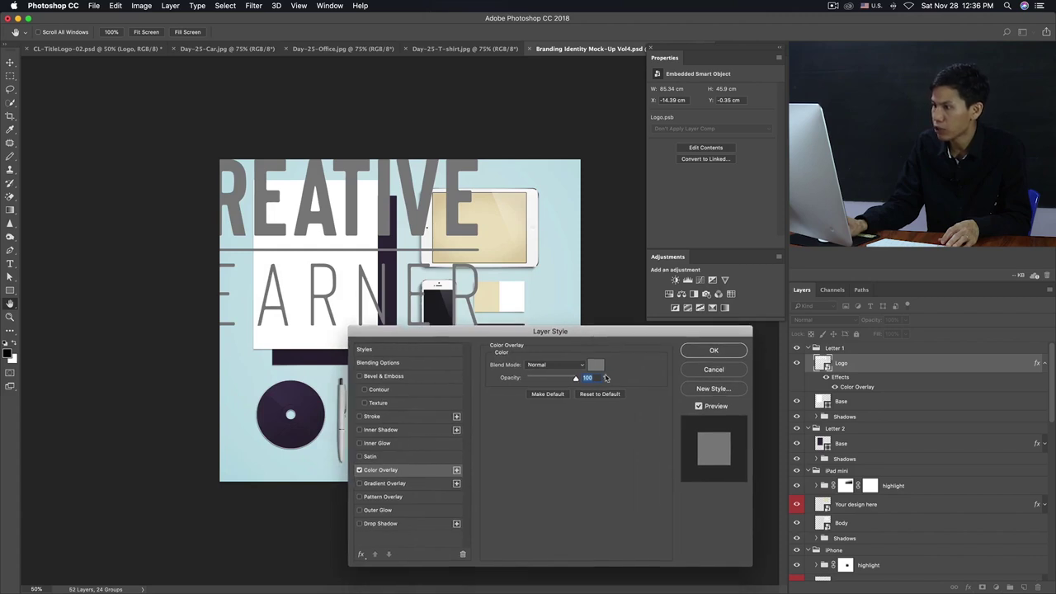
click(596, 365)
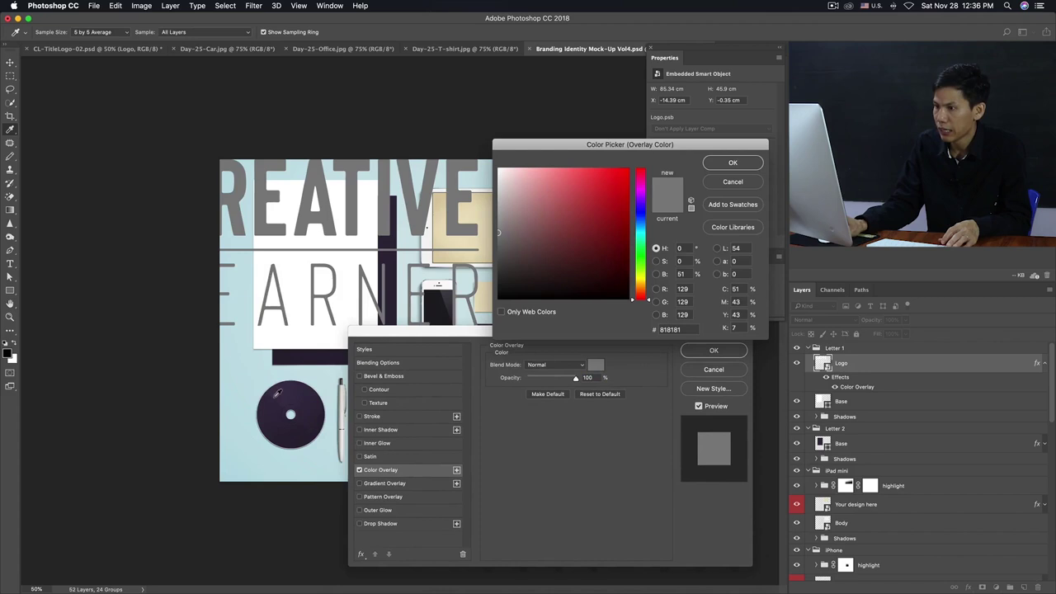
click(277, 388)
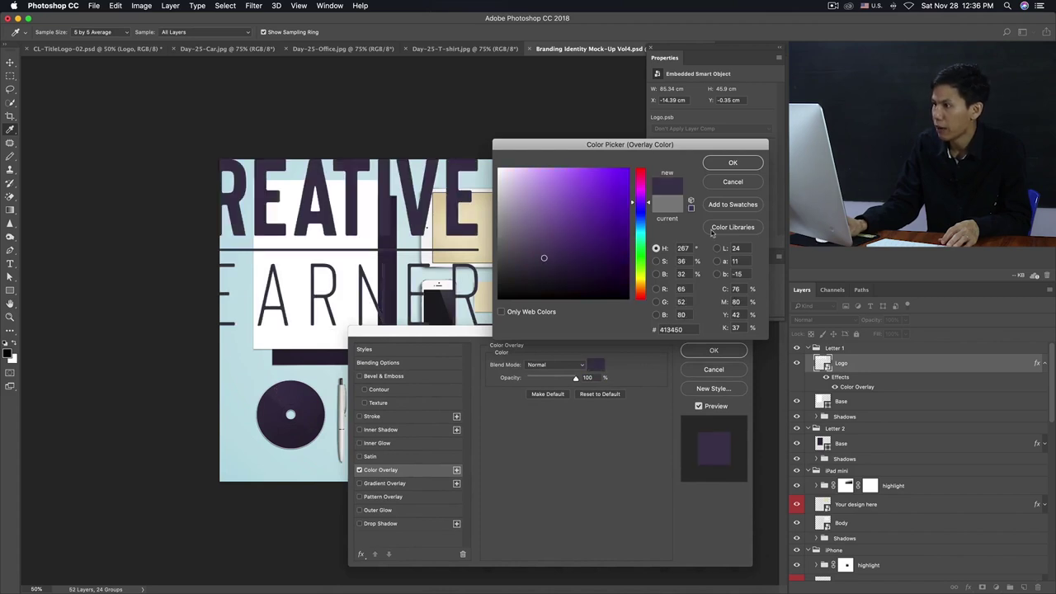
click(540, 271)
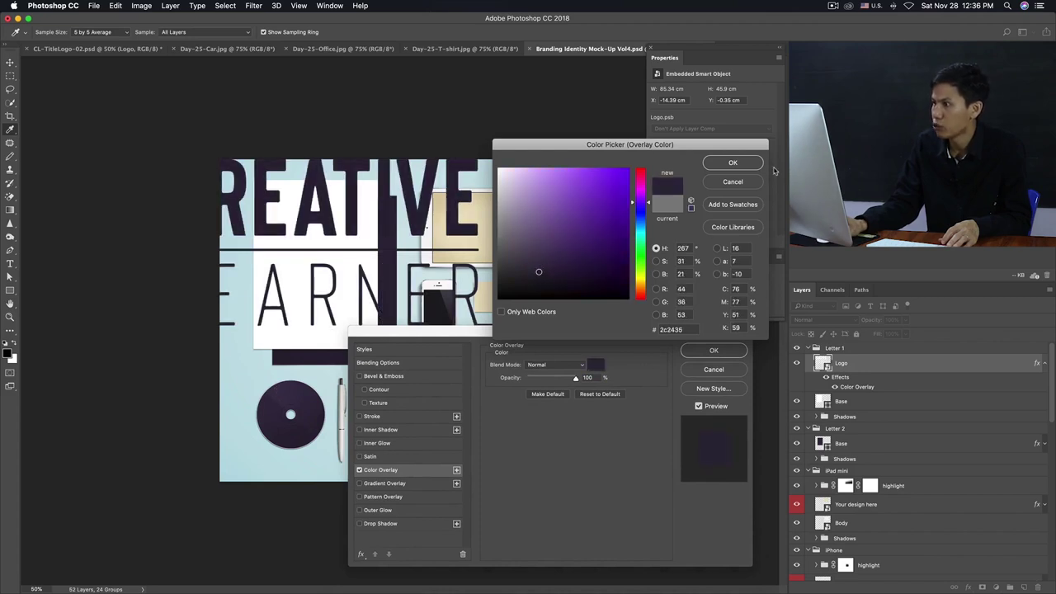
click(537, 266)
click(732, 163)
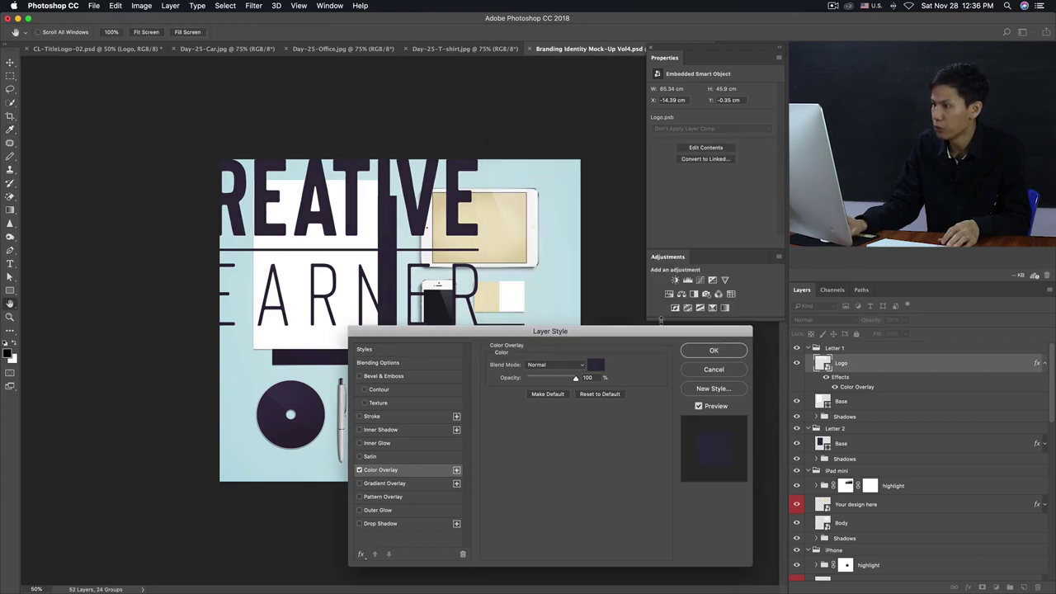
click(715, 351)
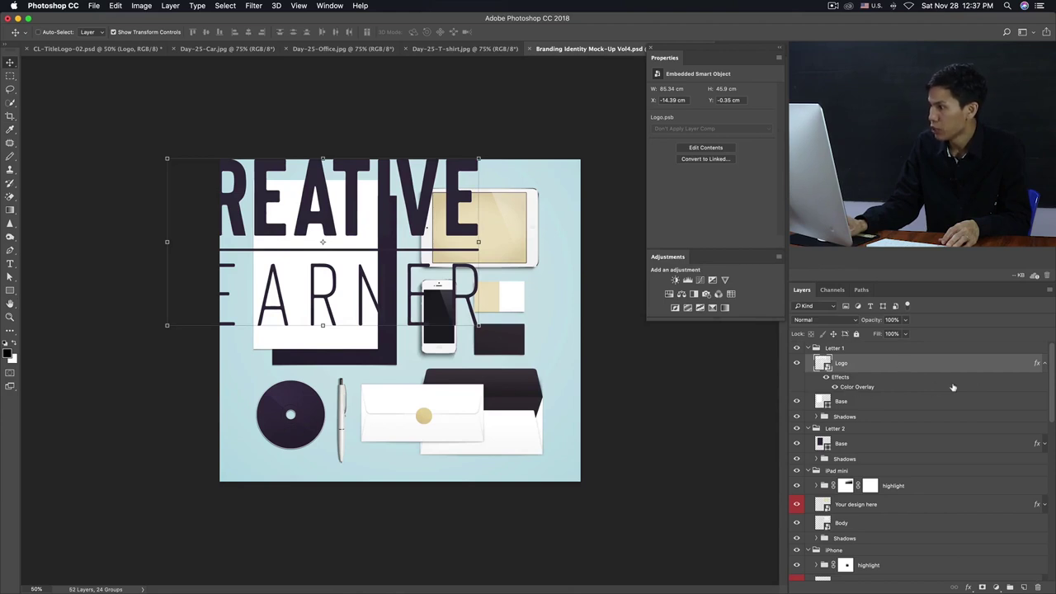
Toggle the logo's colour overlay off and back on to compare
click(825, 377)
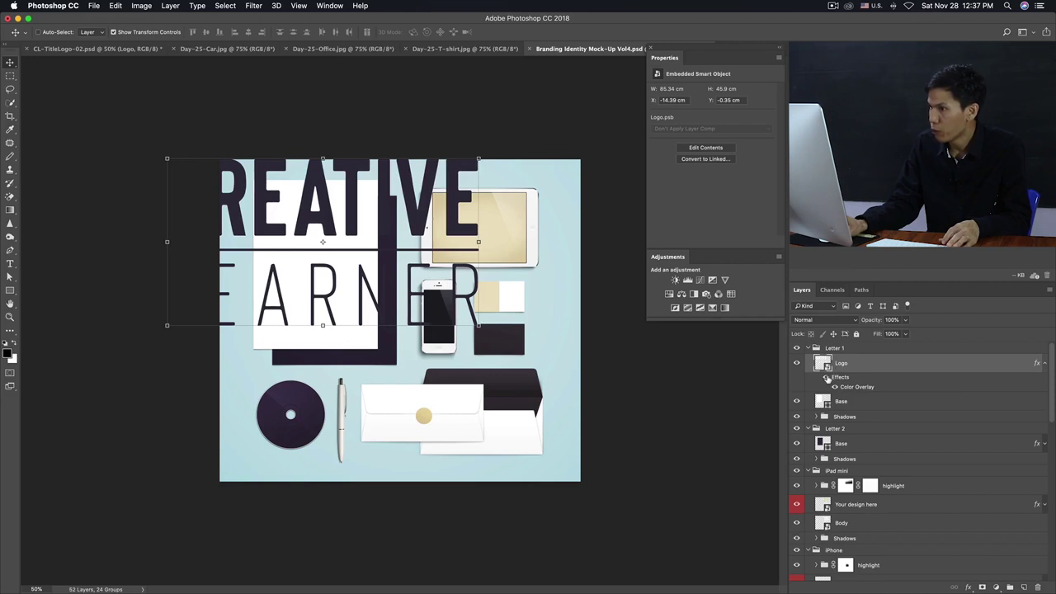
click(825, 378)
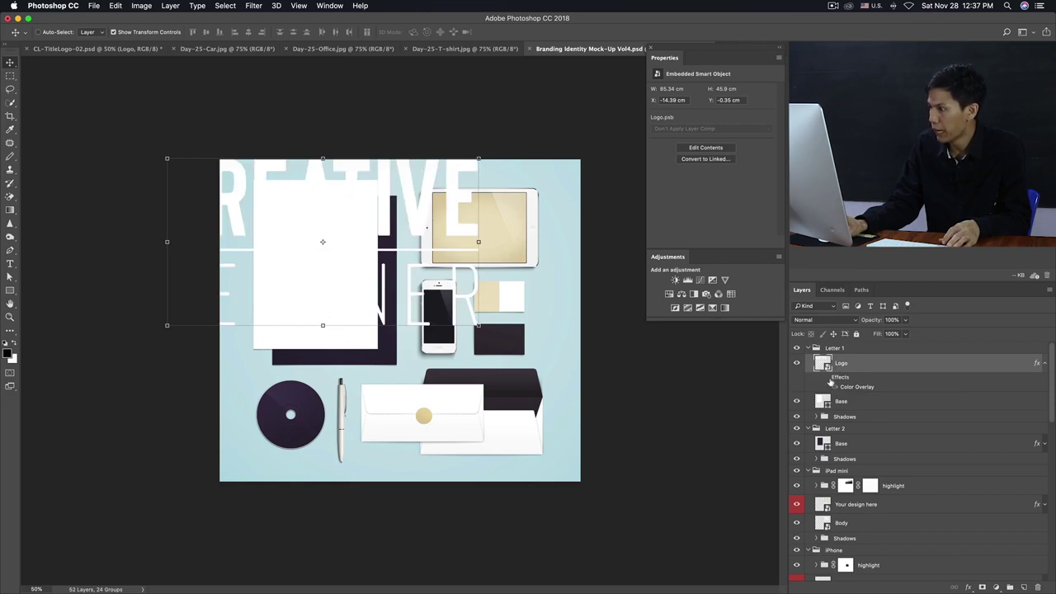
click(827, 379)
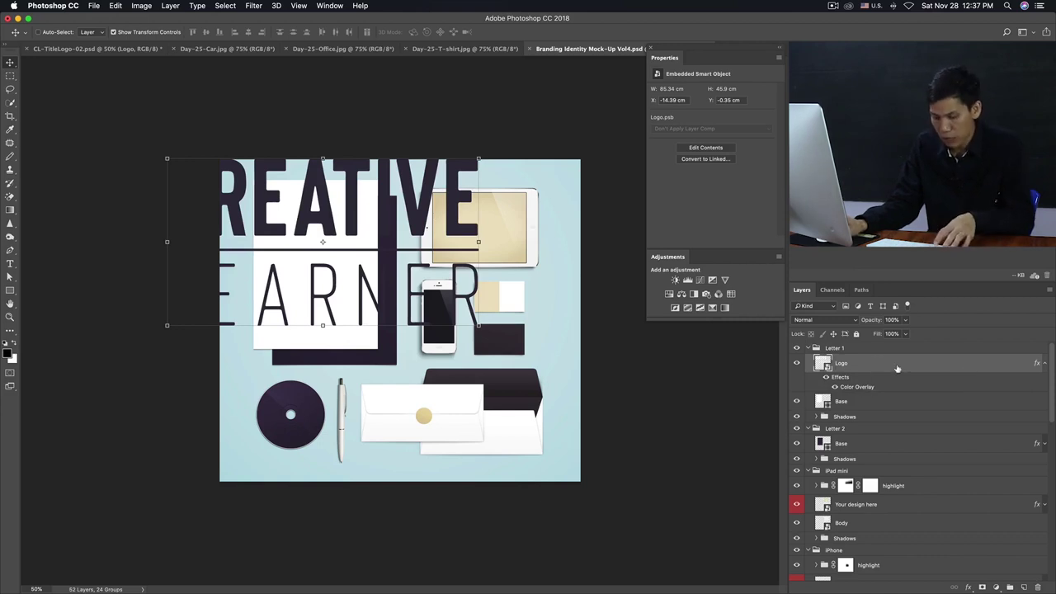
Scale the logo to about 36% and place it at the letterhead's top-left corner
key(ctrl+t)
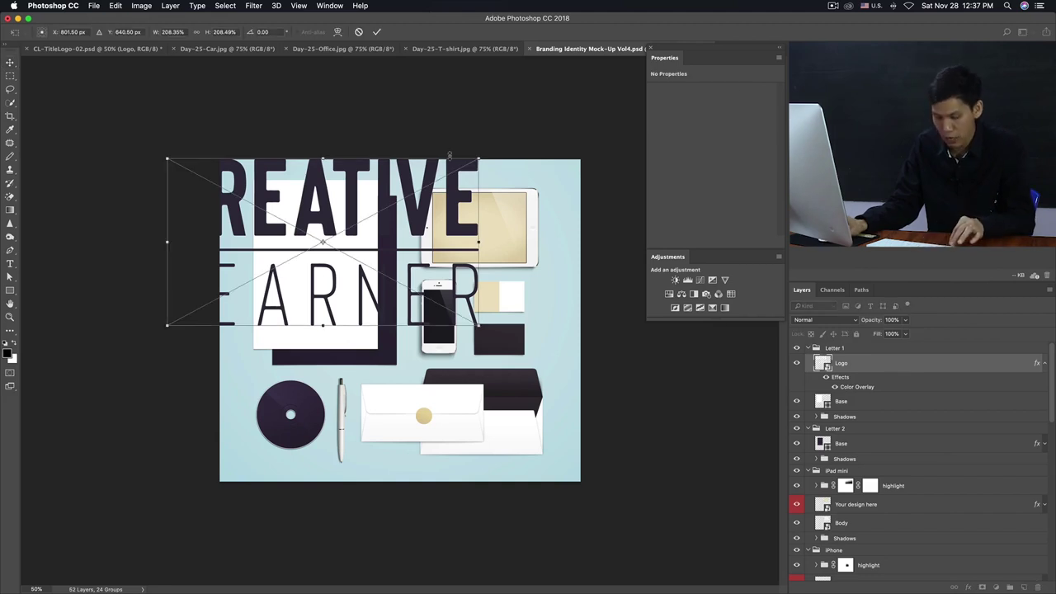
drag(479, 157, 369, 217)
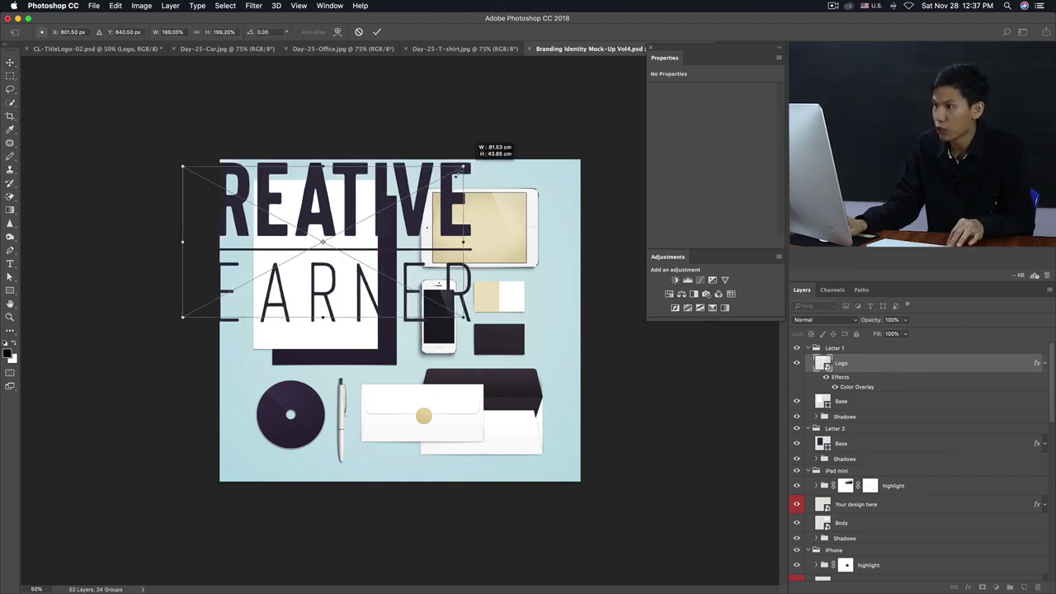
drag(369, 218, 351, 233)
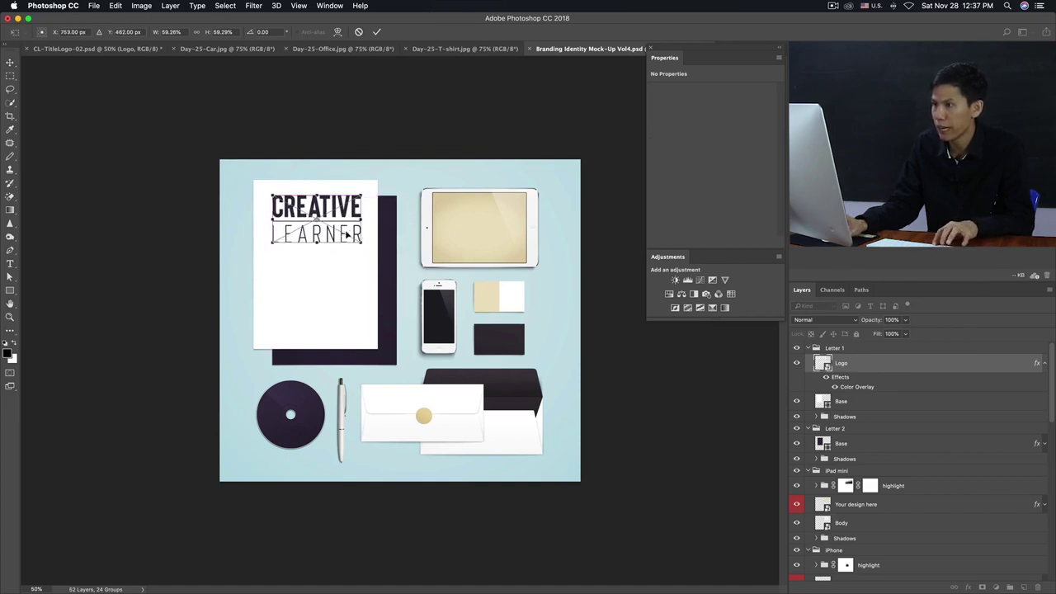
key(ctrl+plus)
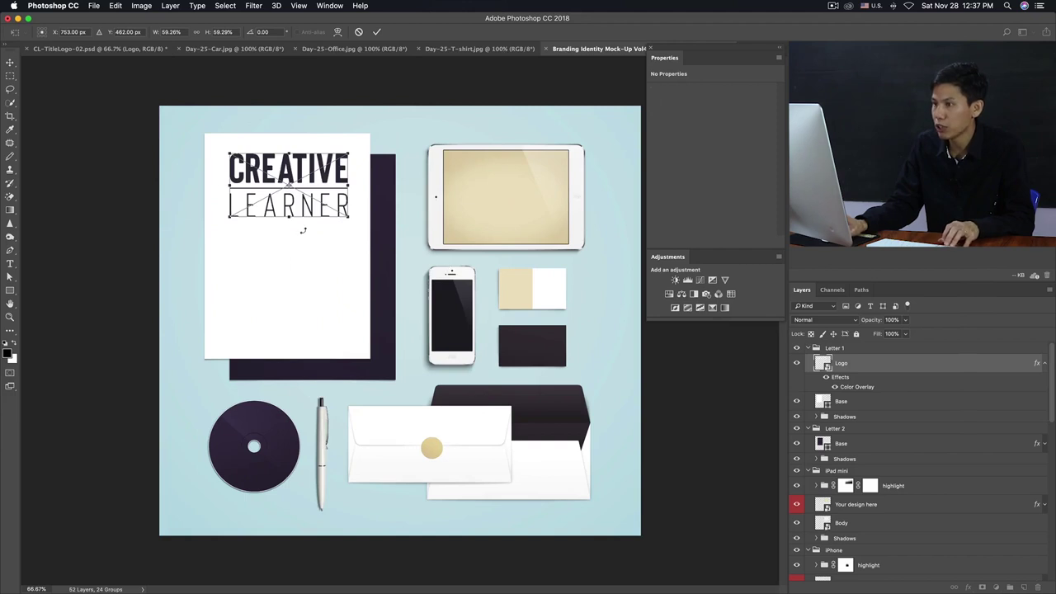
drag(350, 218, 308, 196)
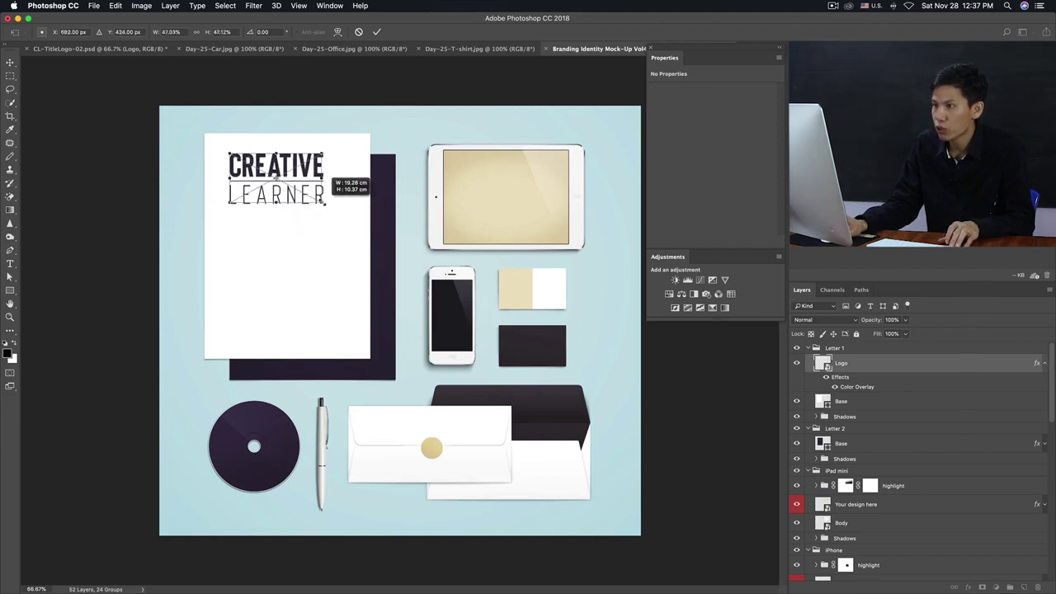
mouse_move(294, 173)
mouse_down()
mouse_move(269, 160)
mouse_move(272, 145)
mouse_up()
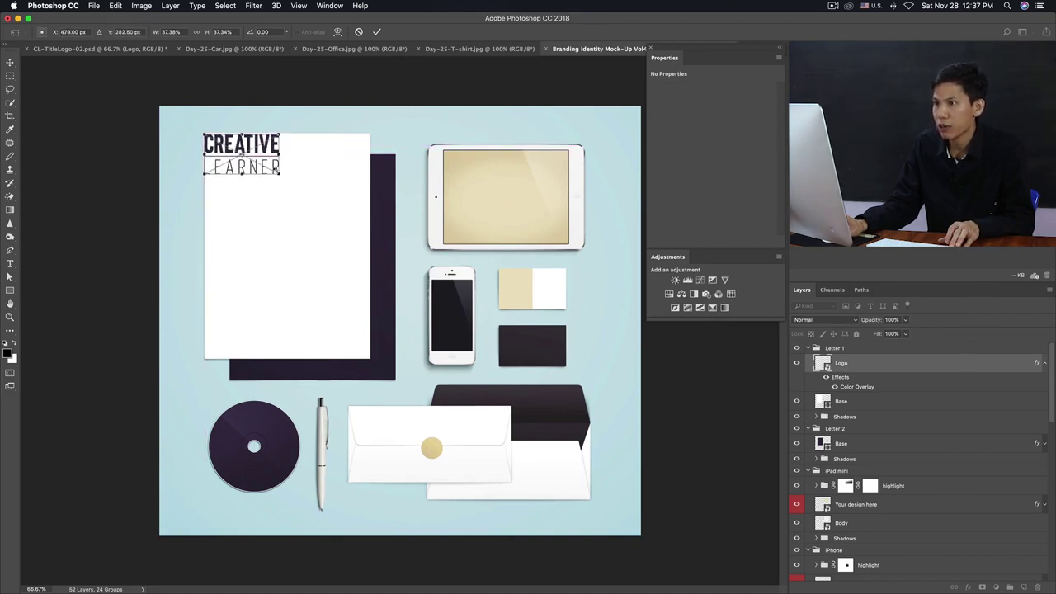
drag(280, 174, 270, 169)
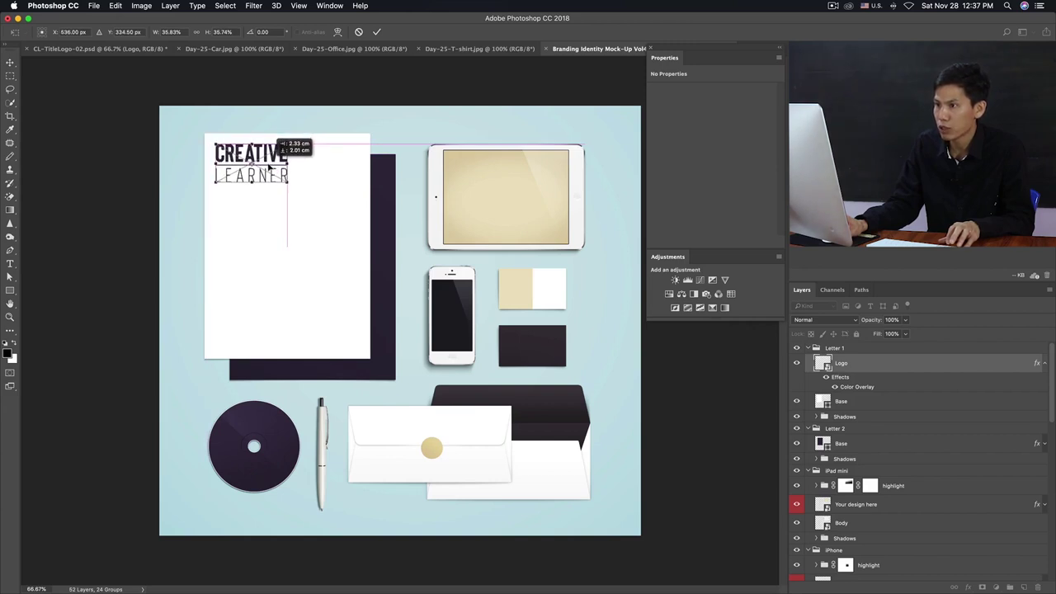
drag(268, 168, 269, 168)
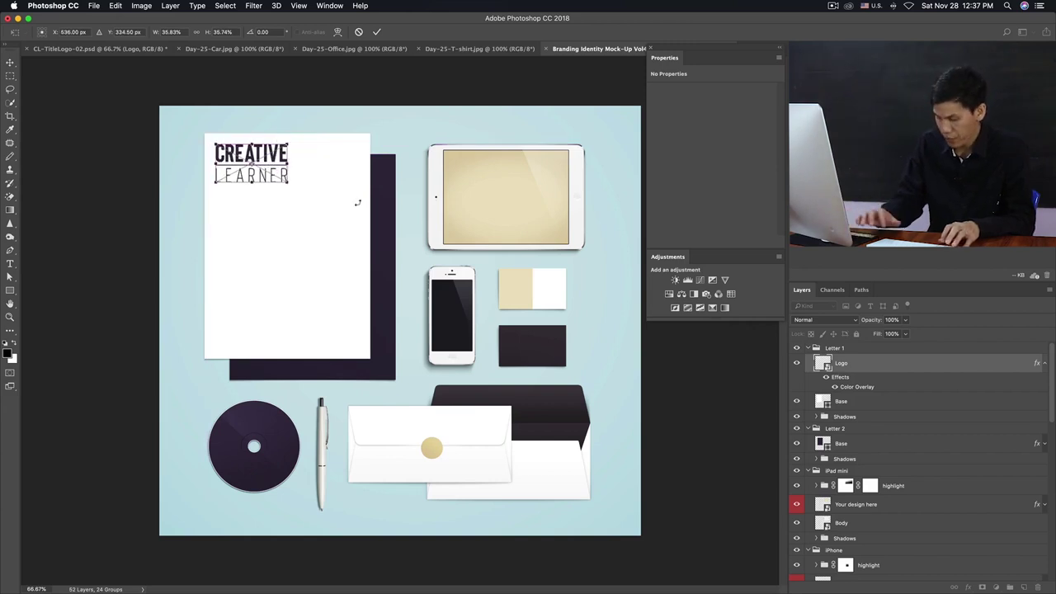
key(Return)
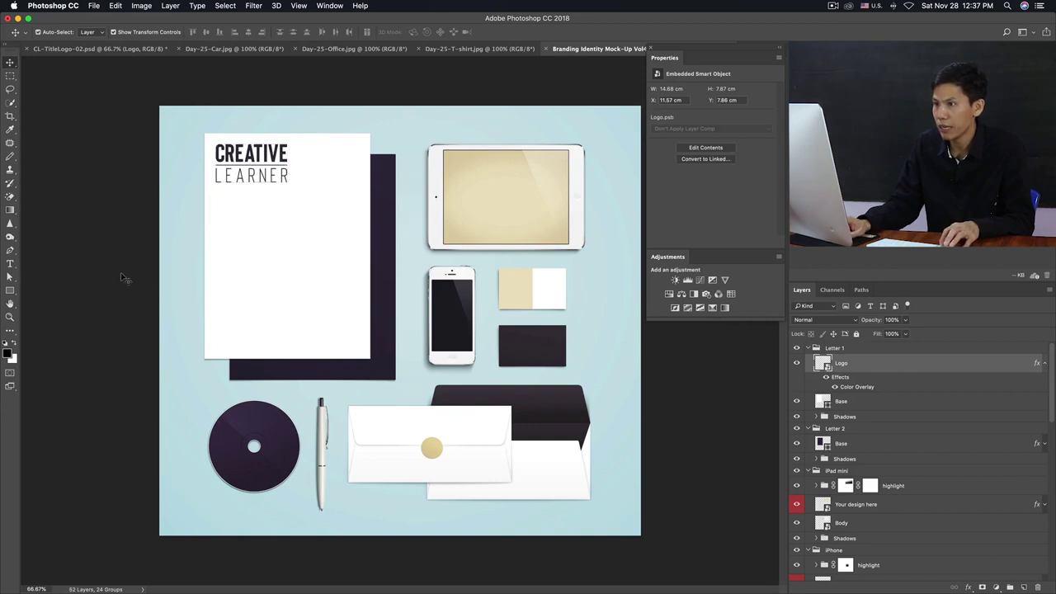
Deselect to review the letterhead, then reselect the Logo layer
click(123, 277)
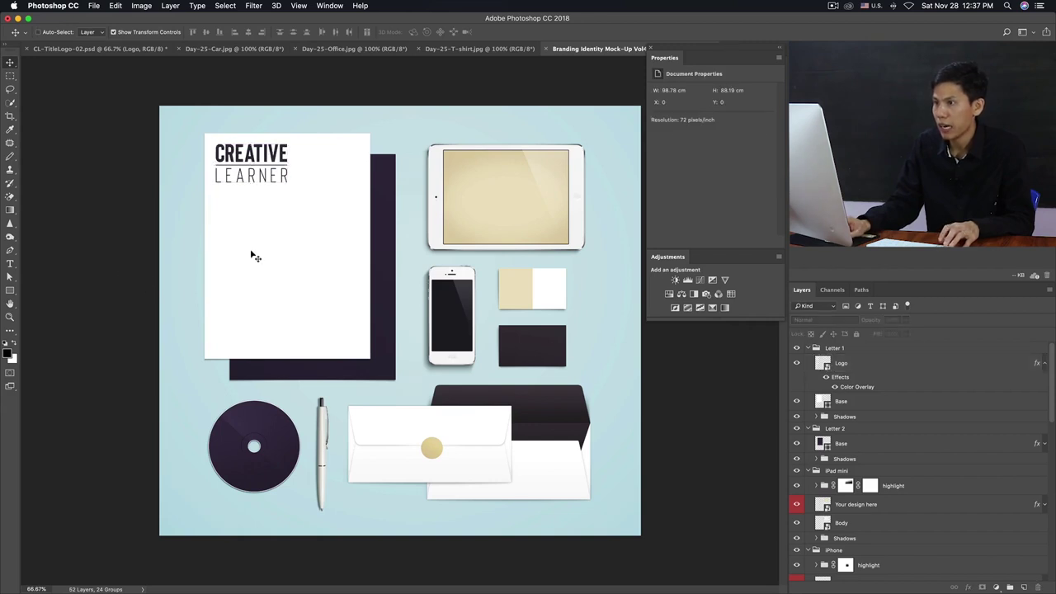
click(264, 163)
click(150, 240)
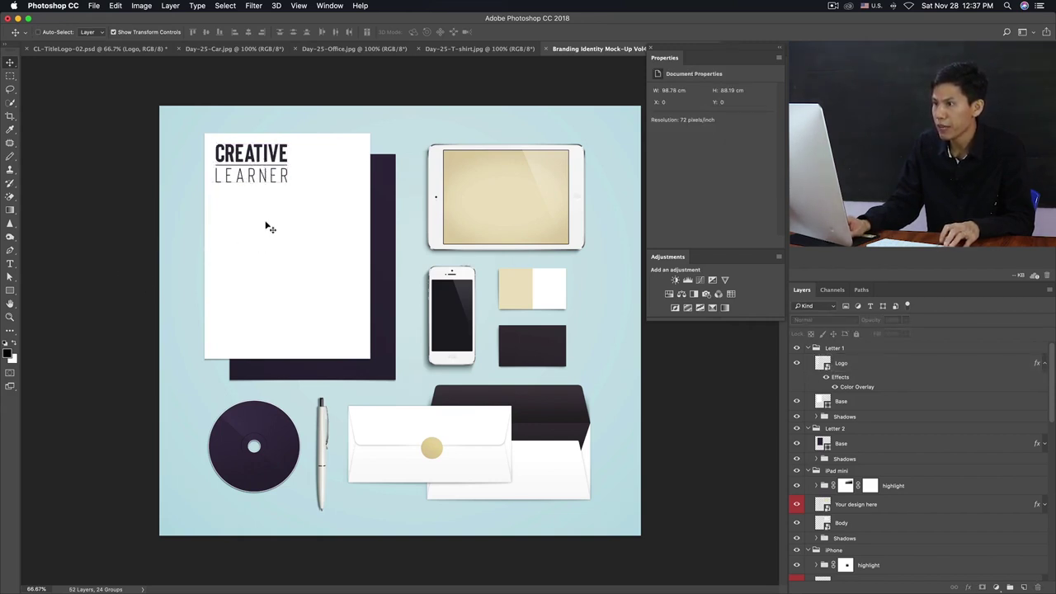
click(855, 366)
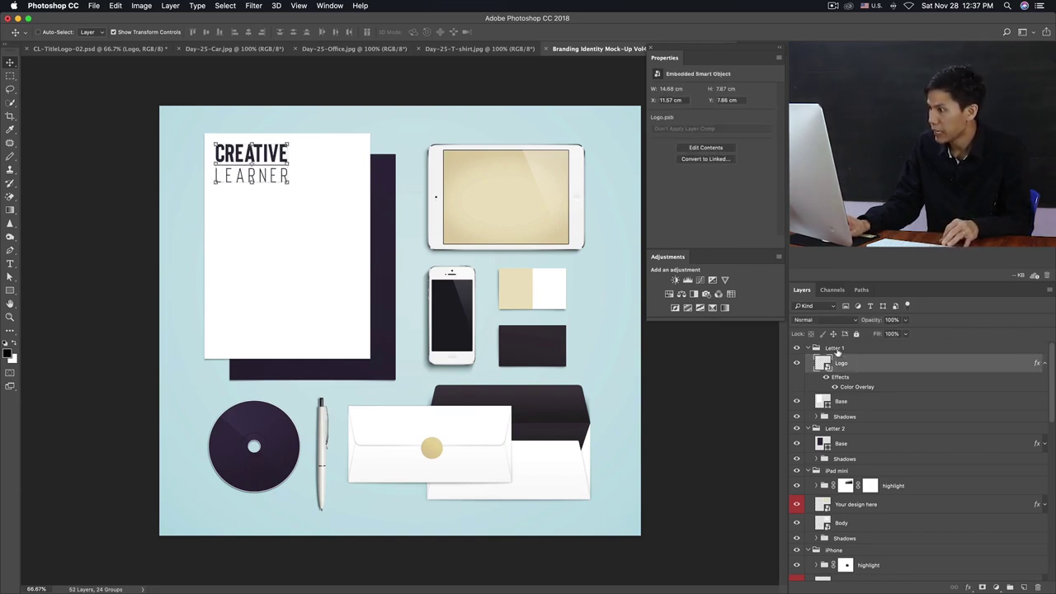
click(839, 351)
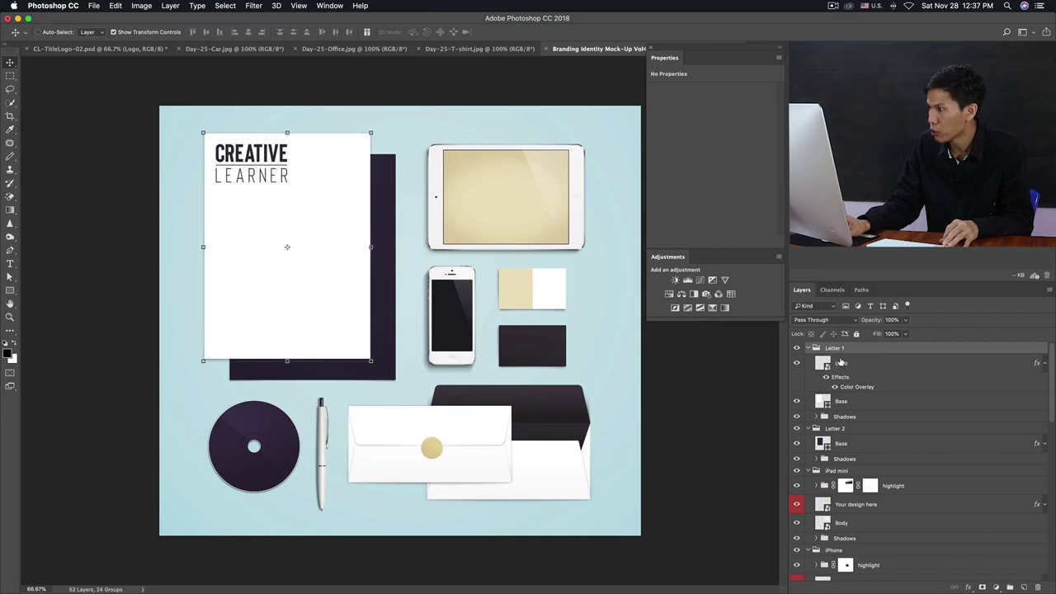
click(841, 363)
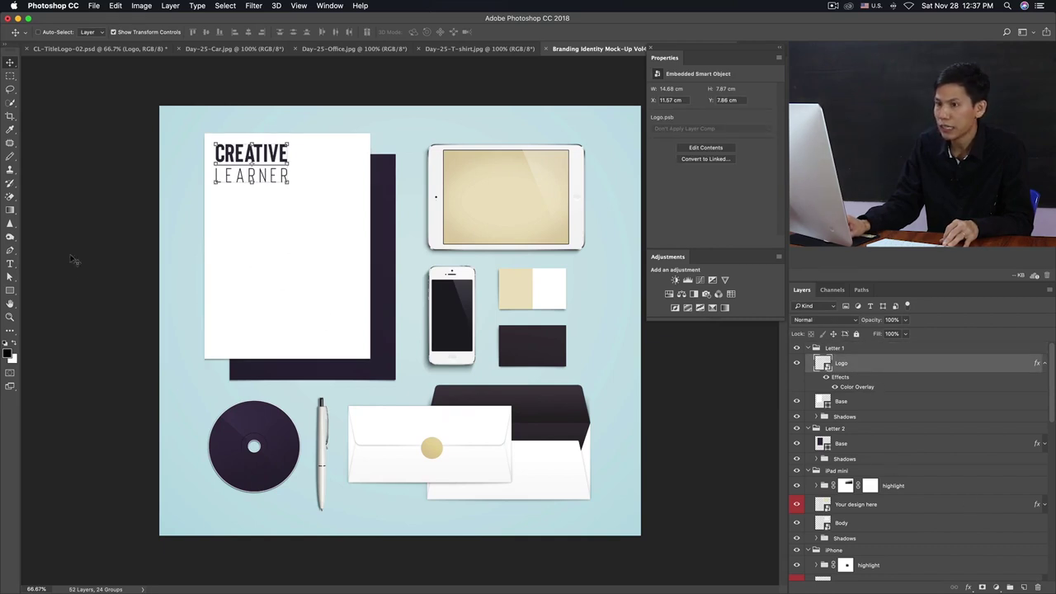
click(10, 265)
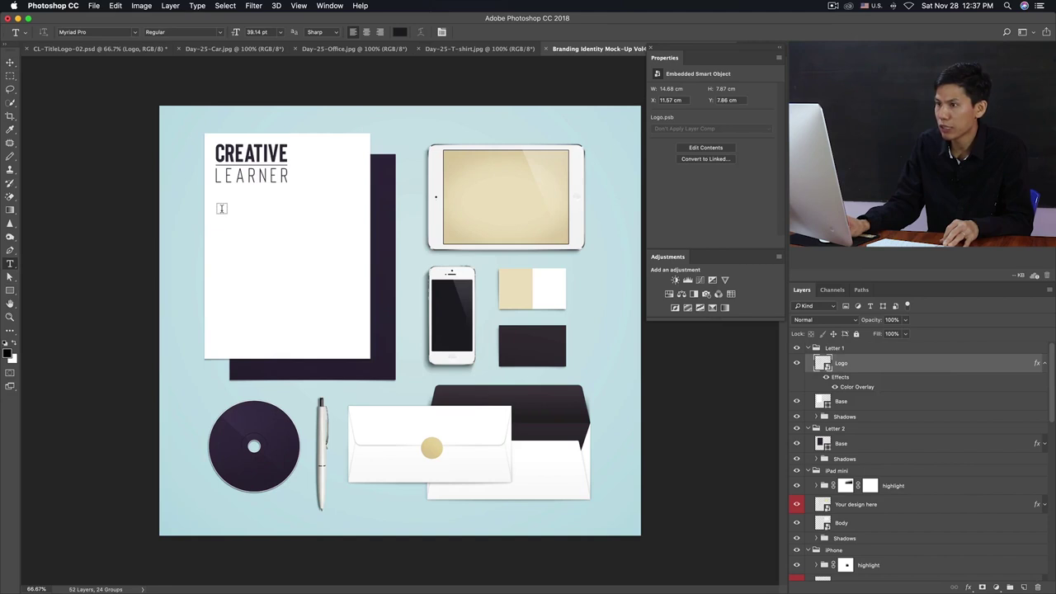
Draw a text box below the logo, fill it with gibberish placeholder text, and commit it
mouse_move(219, 208)
mouse_down()
mouse_move(351, 261)
mouse_move(353, 283)
mouse_up()
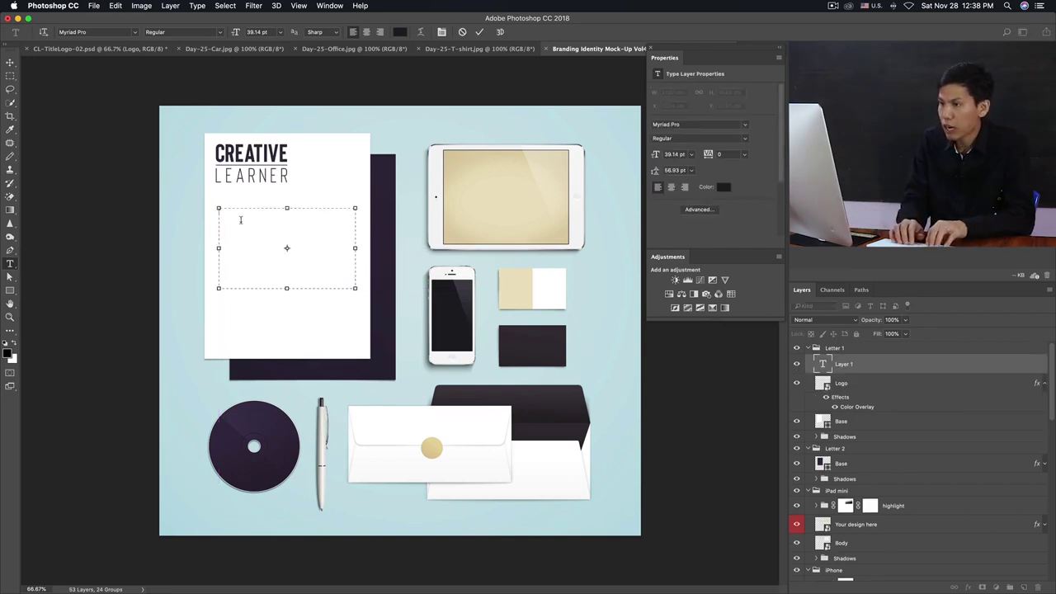
text(sdfljasldfjalsjdalkjsdlfjsdfkasldkd)
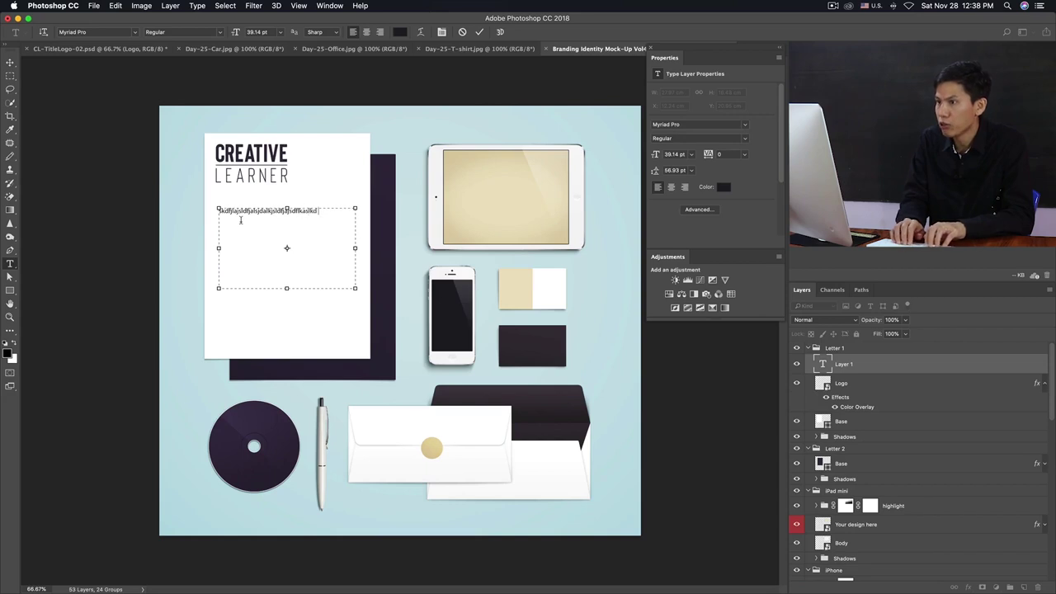
text(aljsdlfjalsdkjf;ajsdf;jfa; )
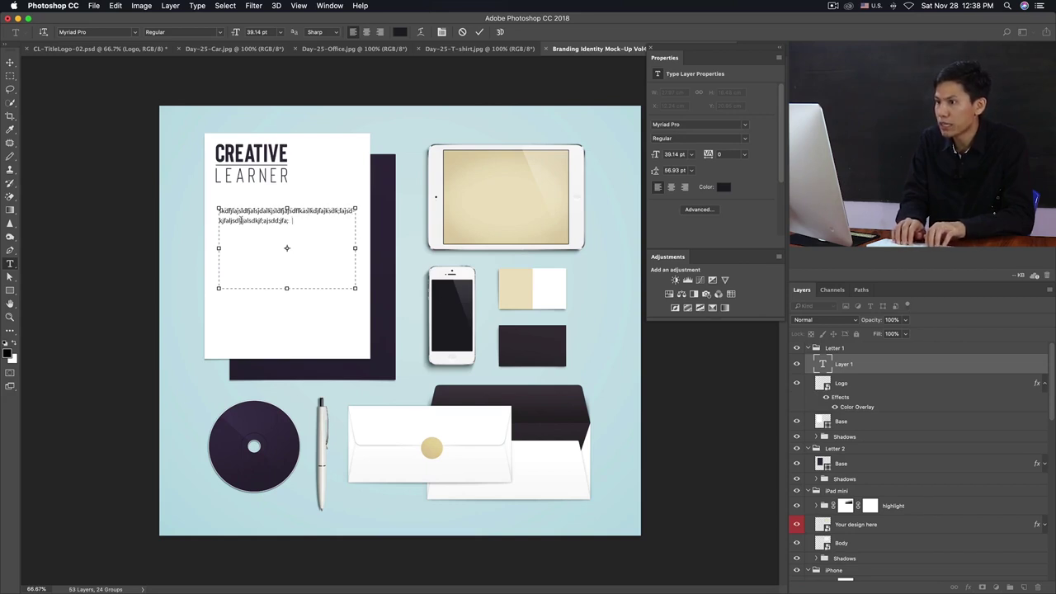
text(lakjdsl)
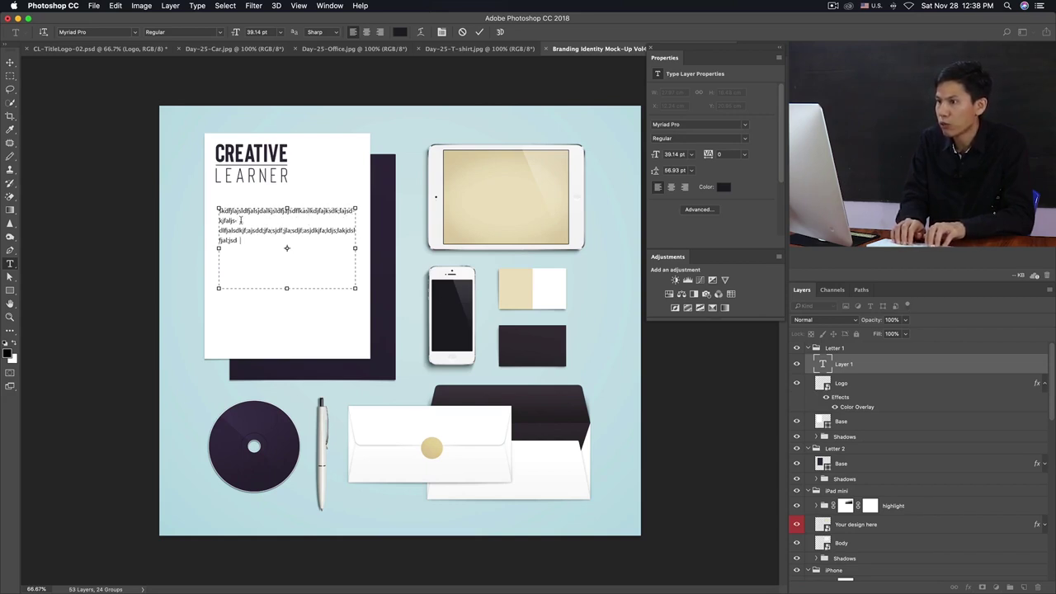
text(fjal;jsdajlsdlkfadsj)
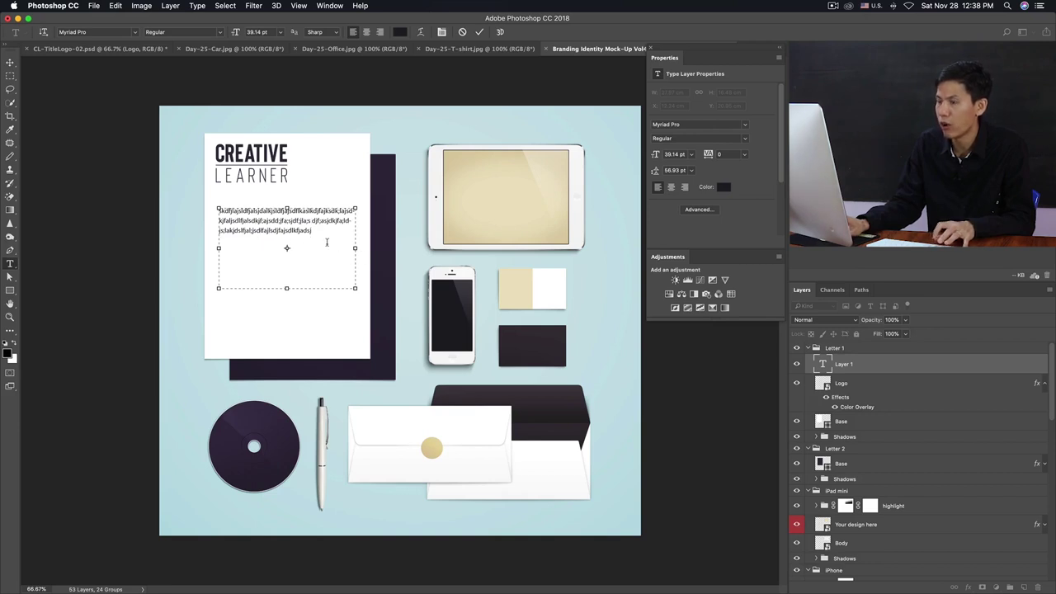
key(ctrl+Return)
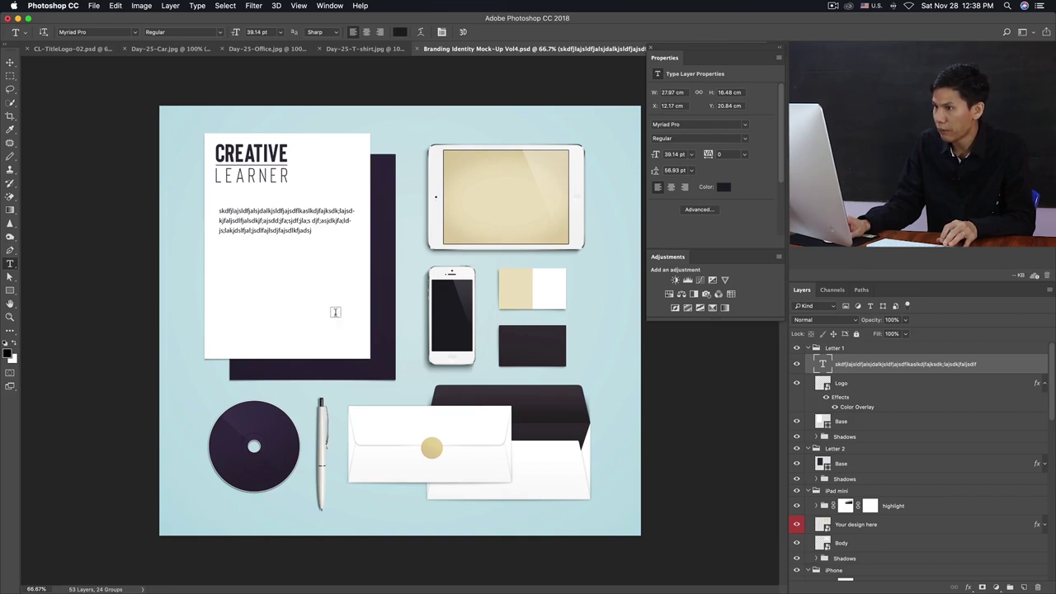
mouse_move(376, 587)
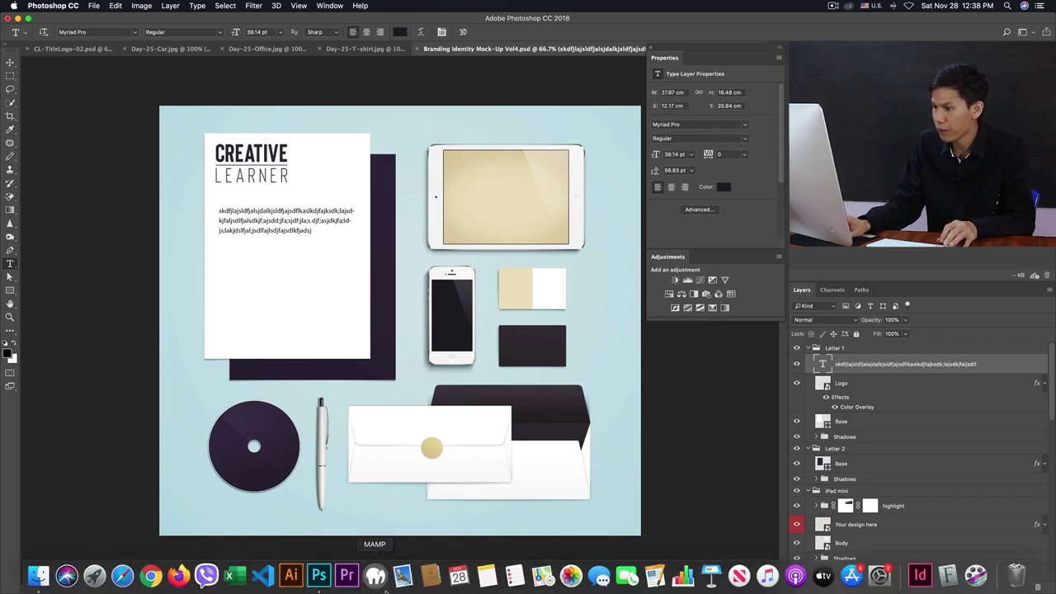
Copy the Day-15 note text through the CREATIVE LEARNER paragraph, then return to the letterhead text
click(483, 575)
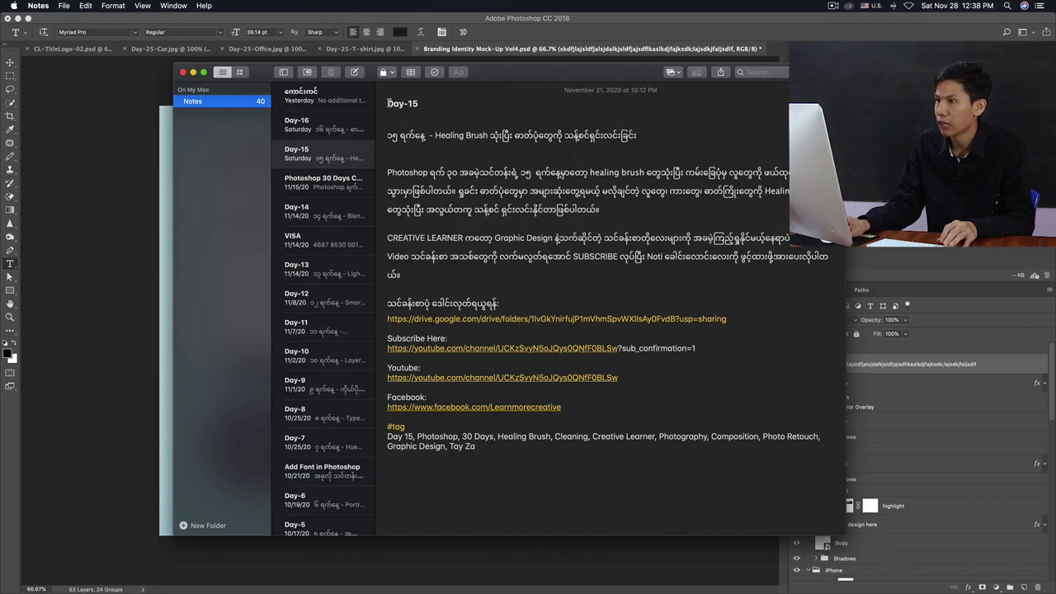
drag(388, 103, 406, 272)
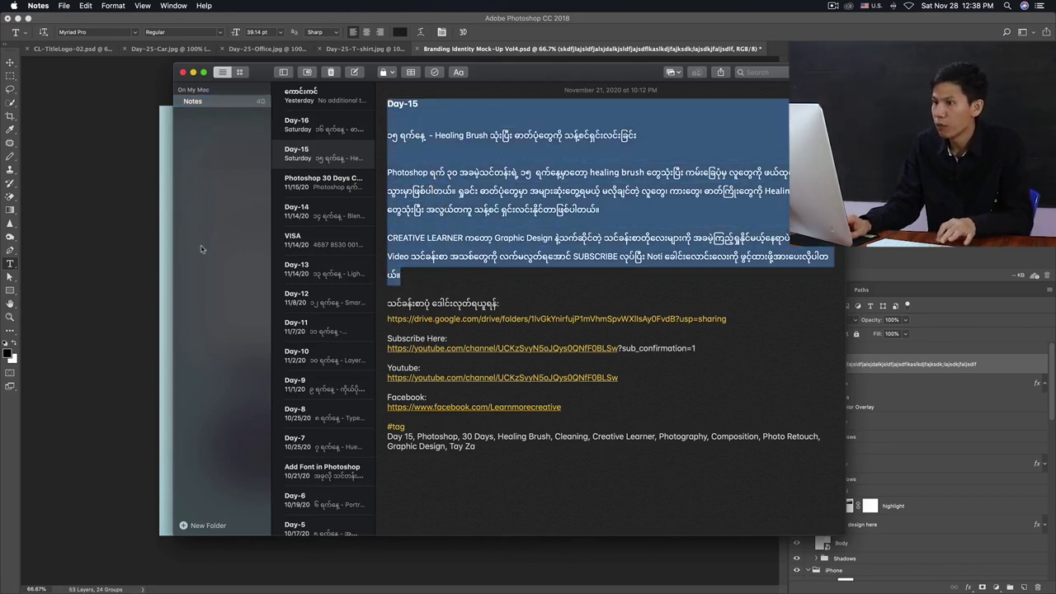
click(162, 235)
click(294, 261)
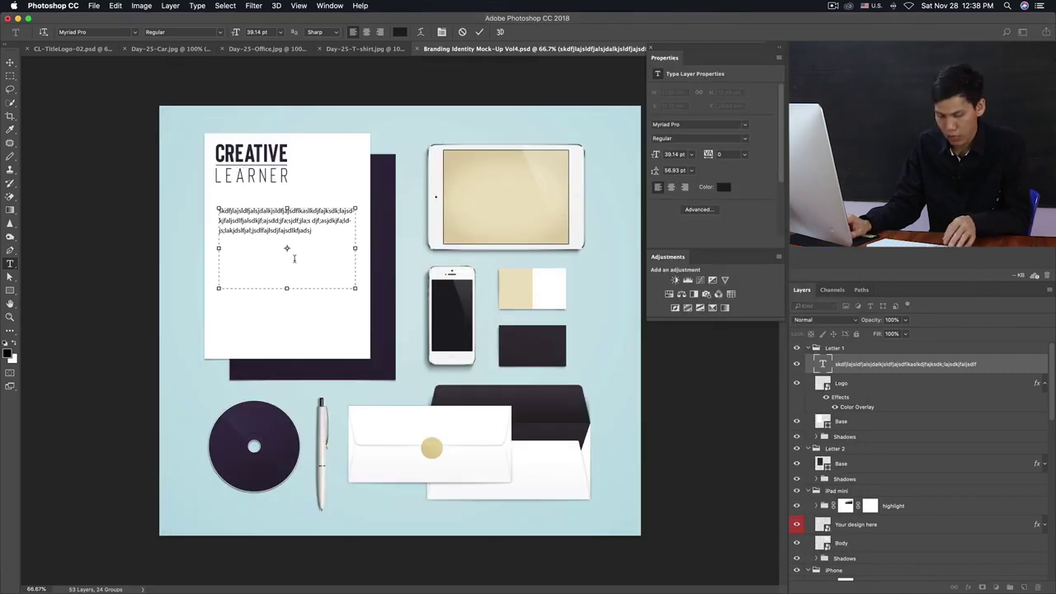
Paste the Day-15 note text over the placeholder and try W01Art House, then discard it
key(super+a)
click(106, 31)
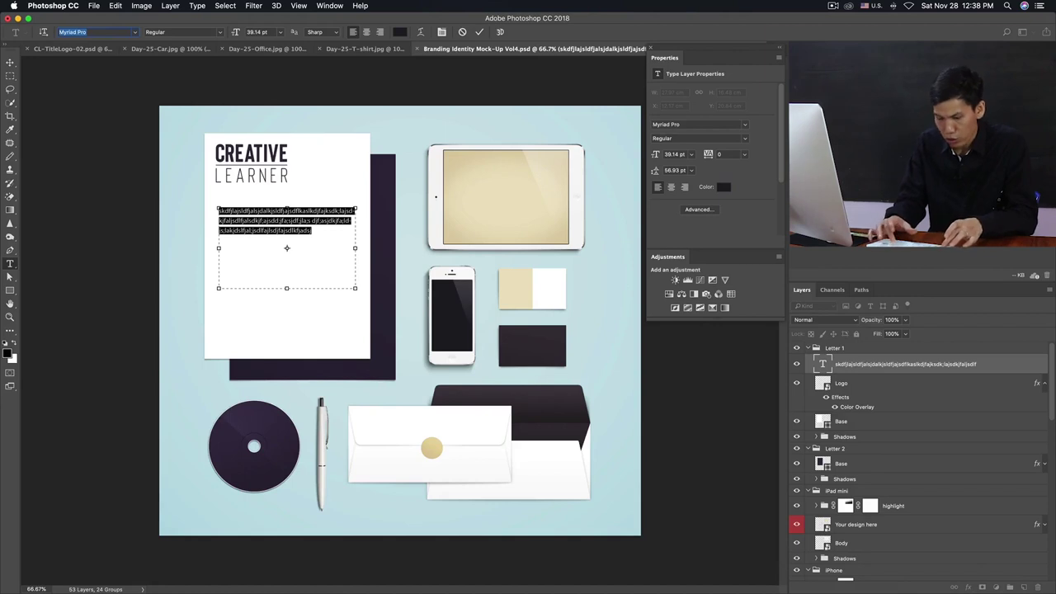
text(w01)
key(Return)
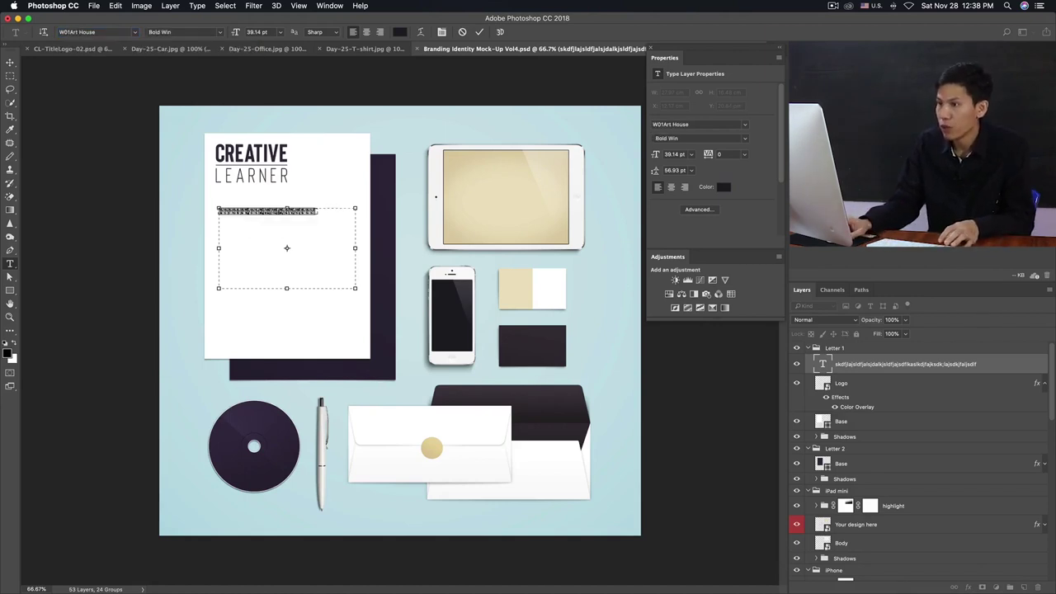
key(Down)
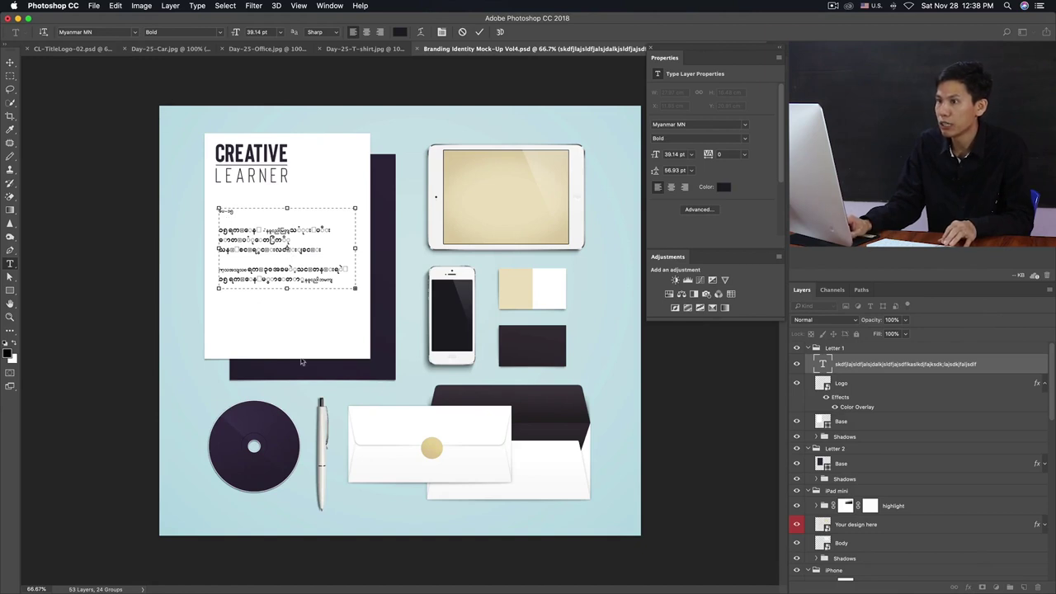
key(ctrl+a)
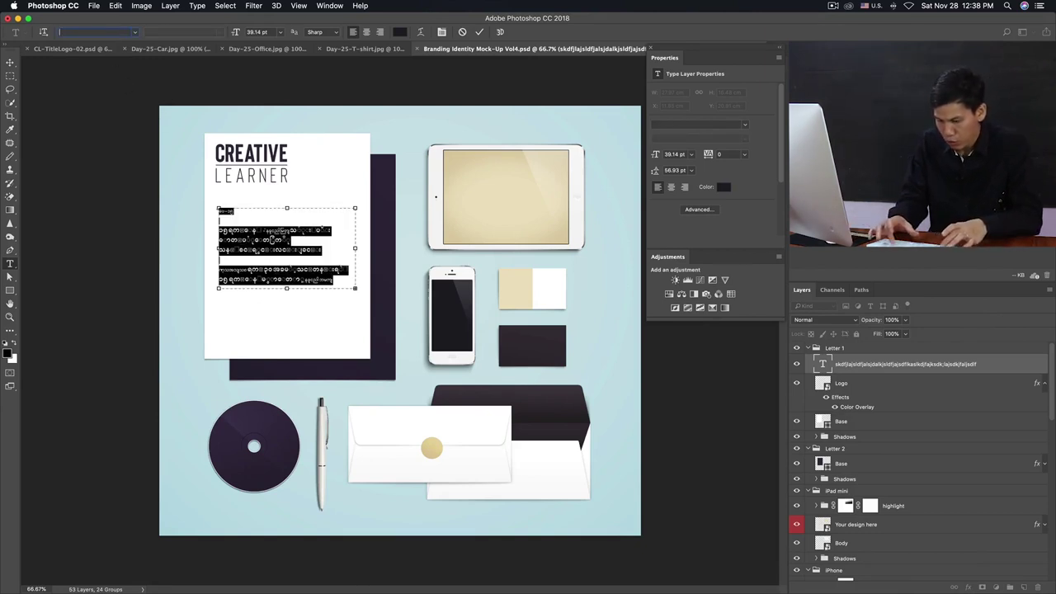
text(W01)
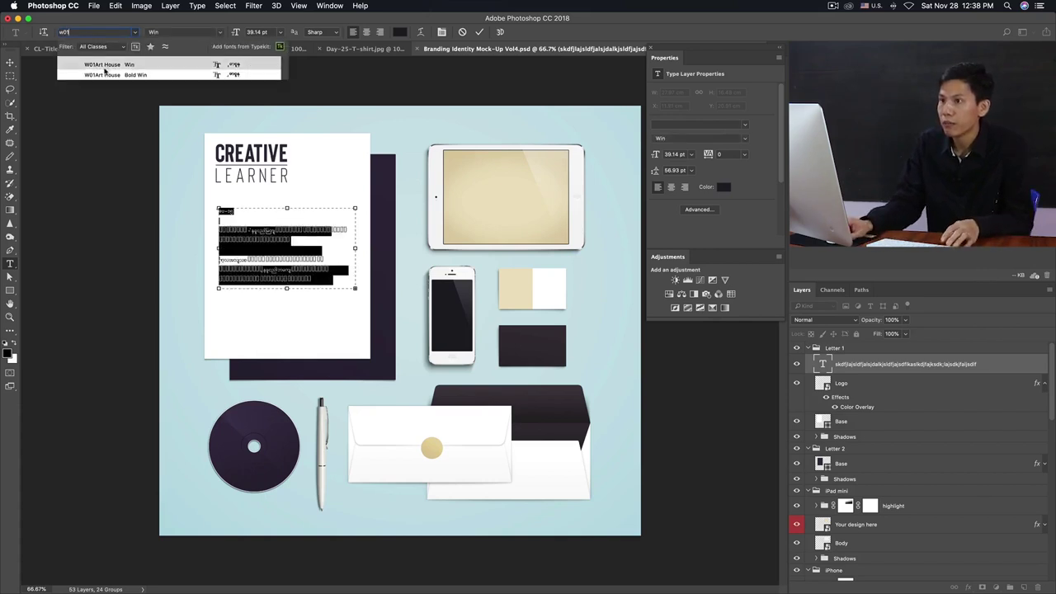
key(Return)
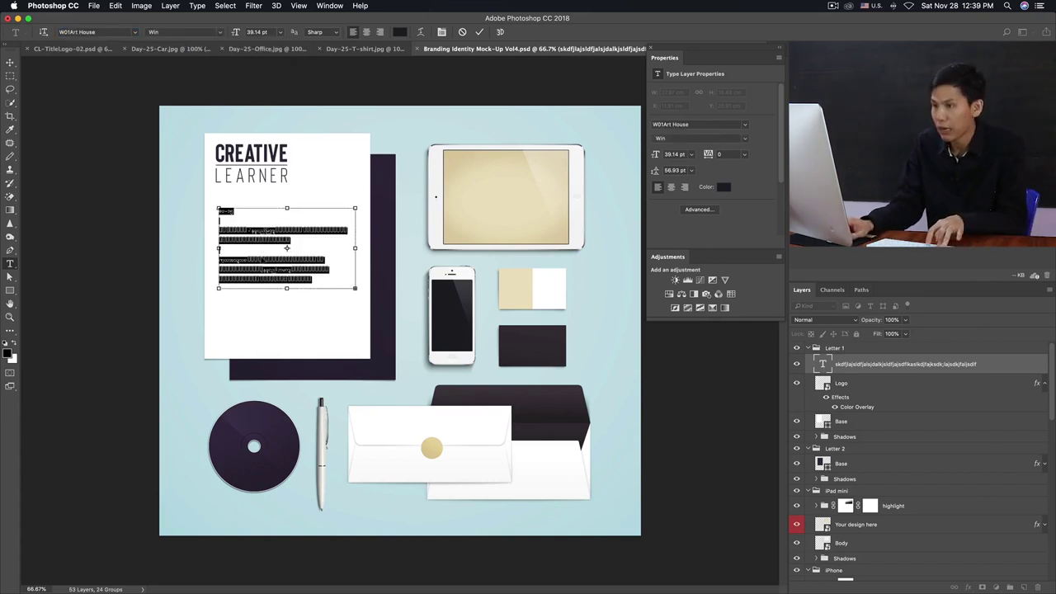
click(260, 254)
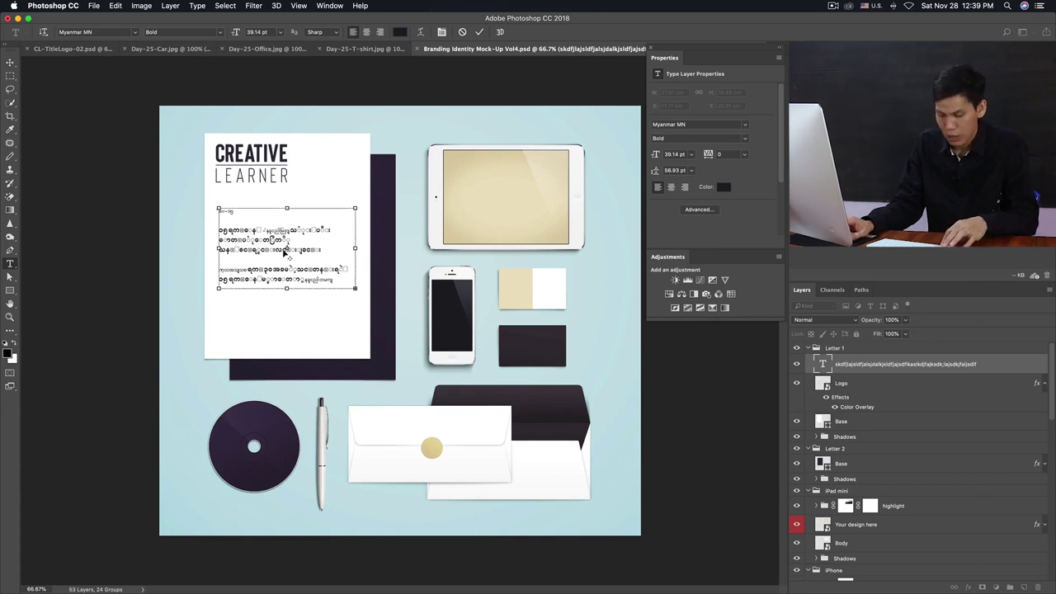
Set the body text font to Zawgyi-One Regular after trying Pyidaungsu
key(super+a)
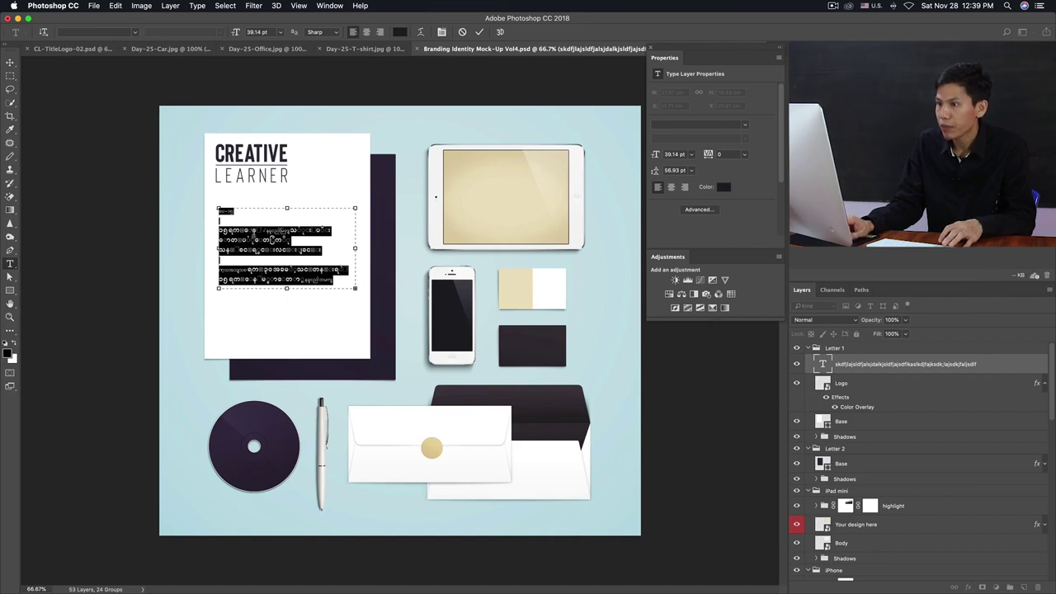
click(267, 252)
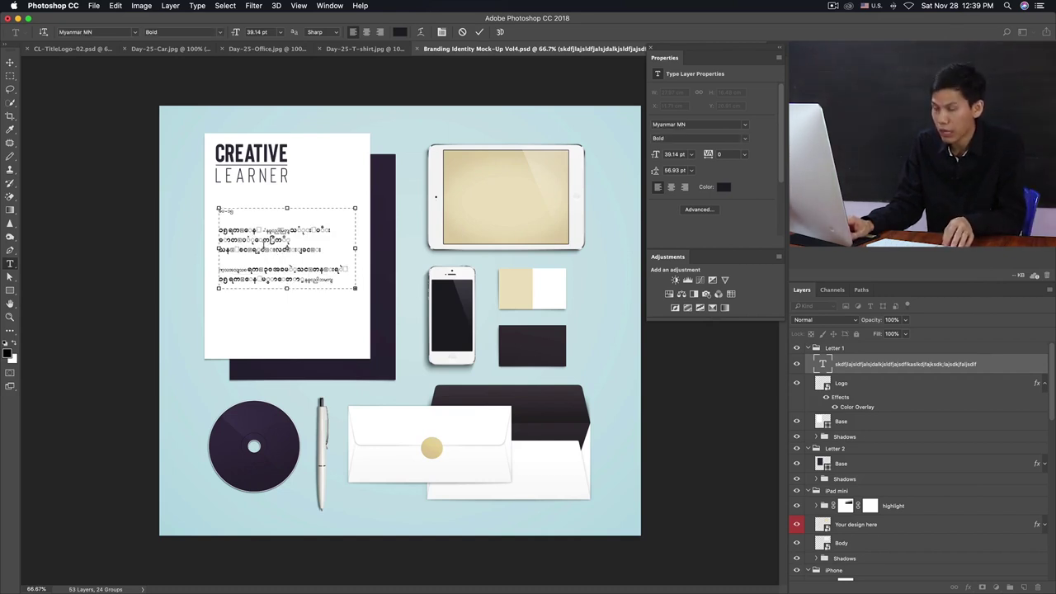
key(super+a)
click(105, 31)
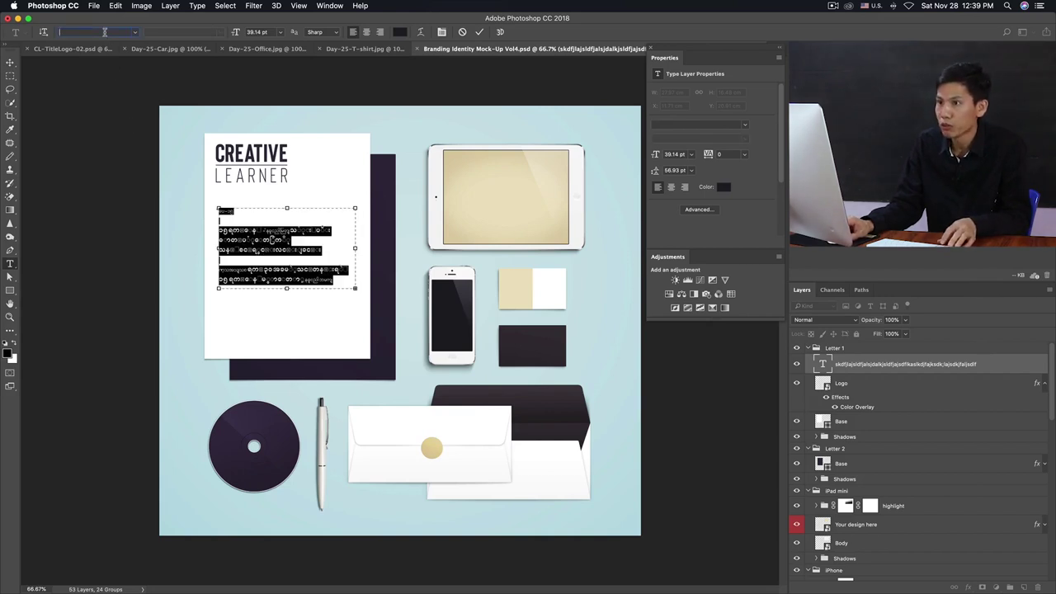
text(pyi)
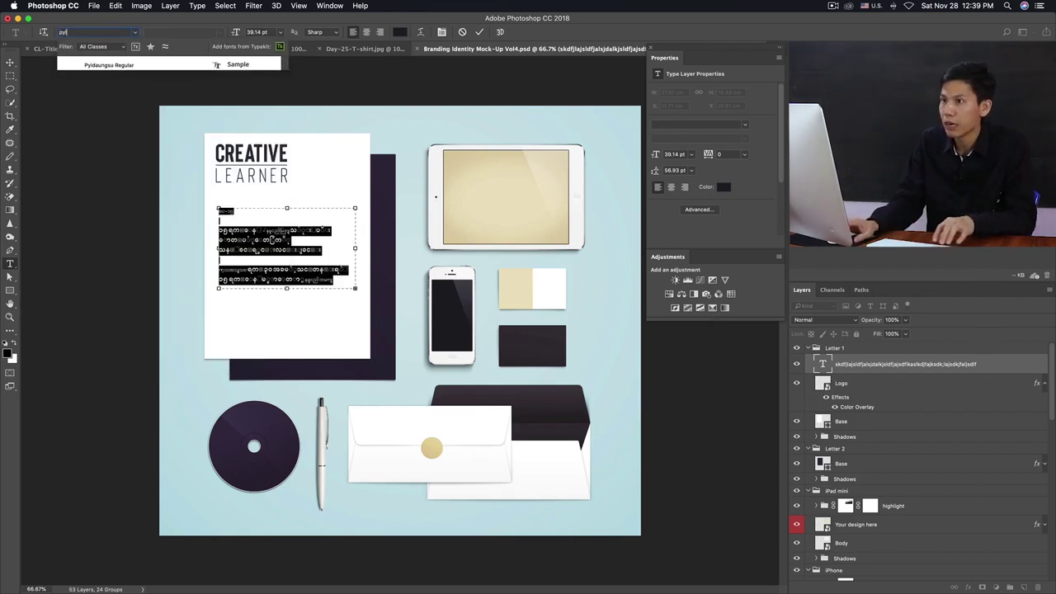
click(108, 64)
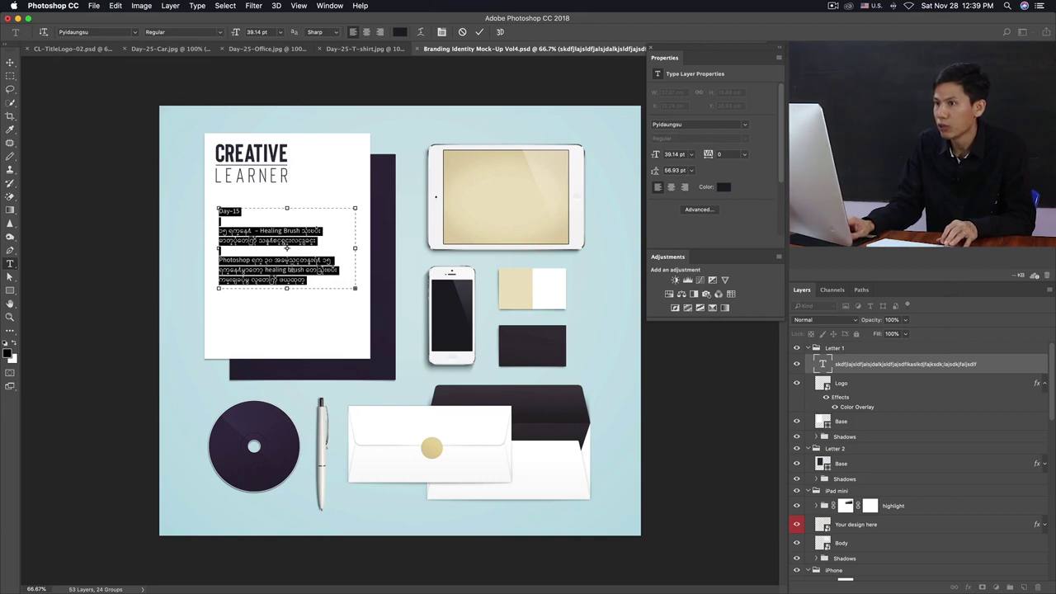
text(zawgyi)
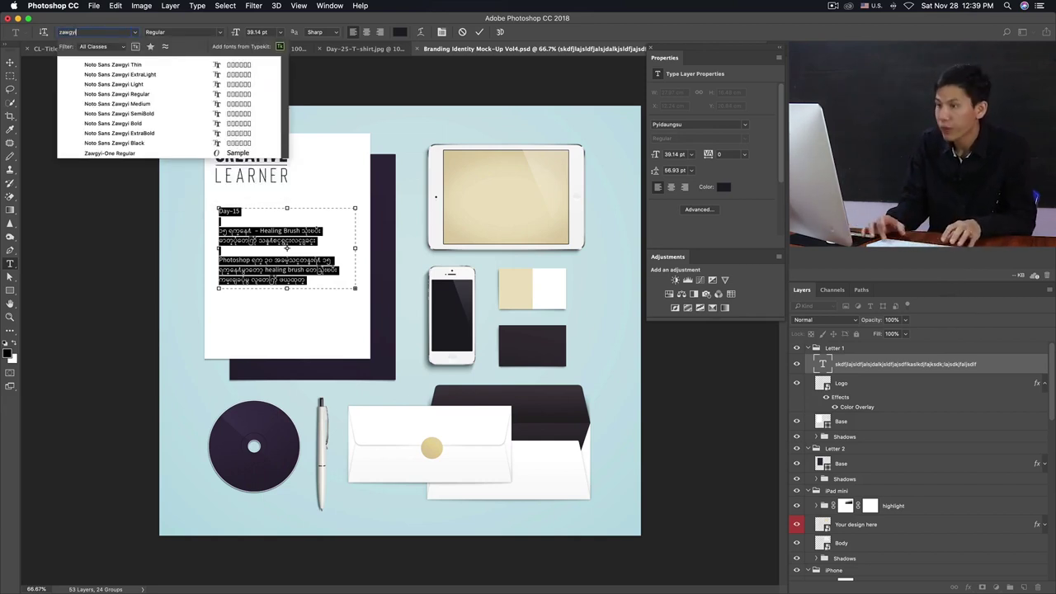
click(96, 153)
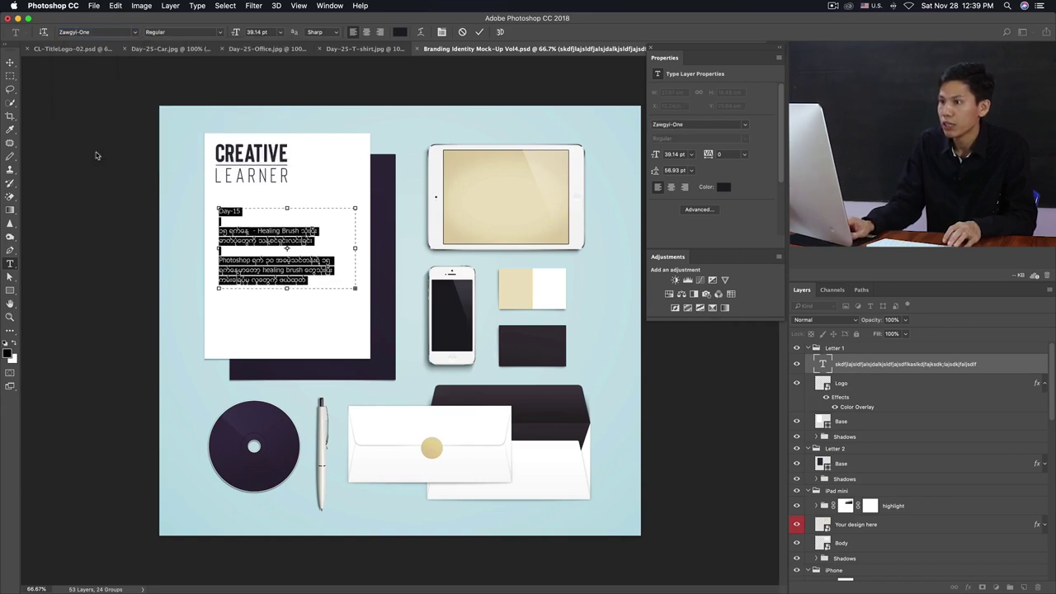
Adjust the text box height so the last line is hidden
click(271, 246)
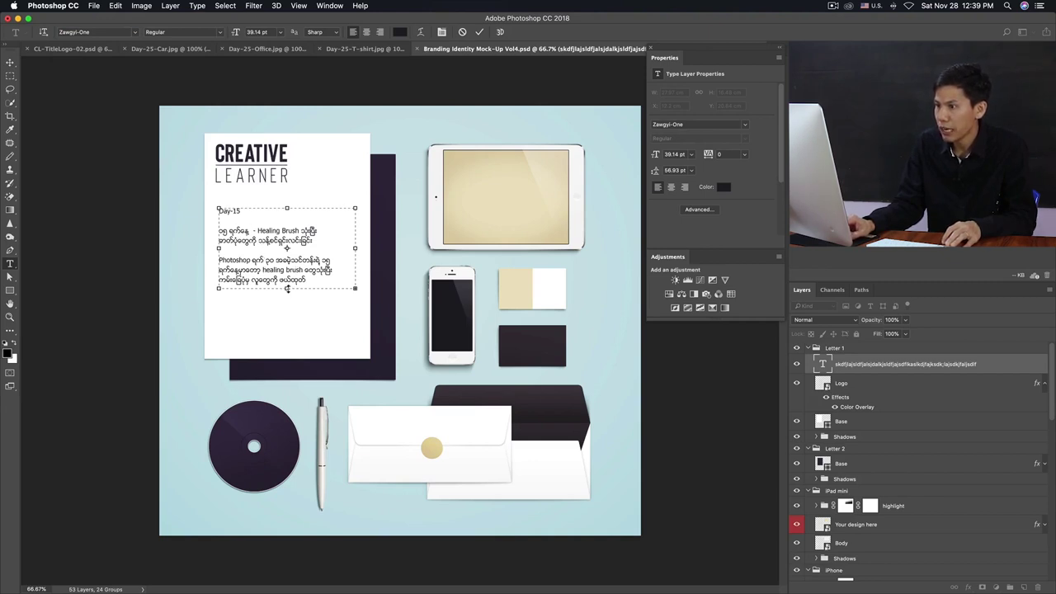
drag(287, 288, 287, 288)
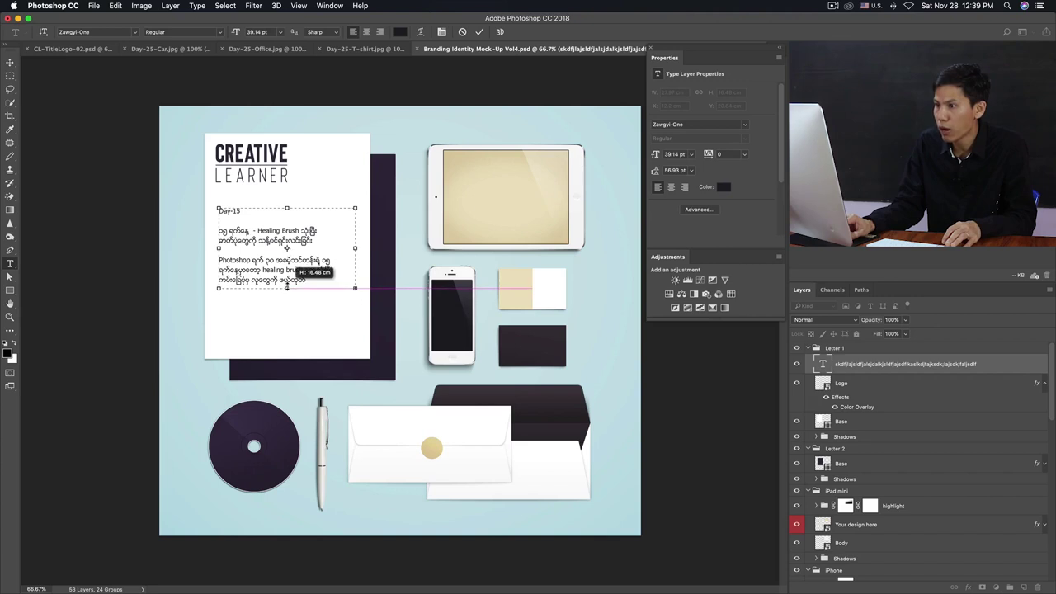
drag(287, 288, 285, 320)
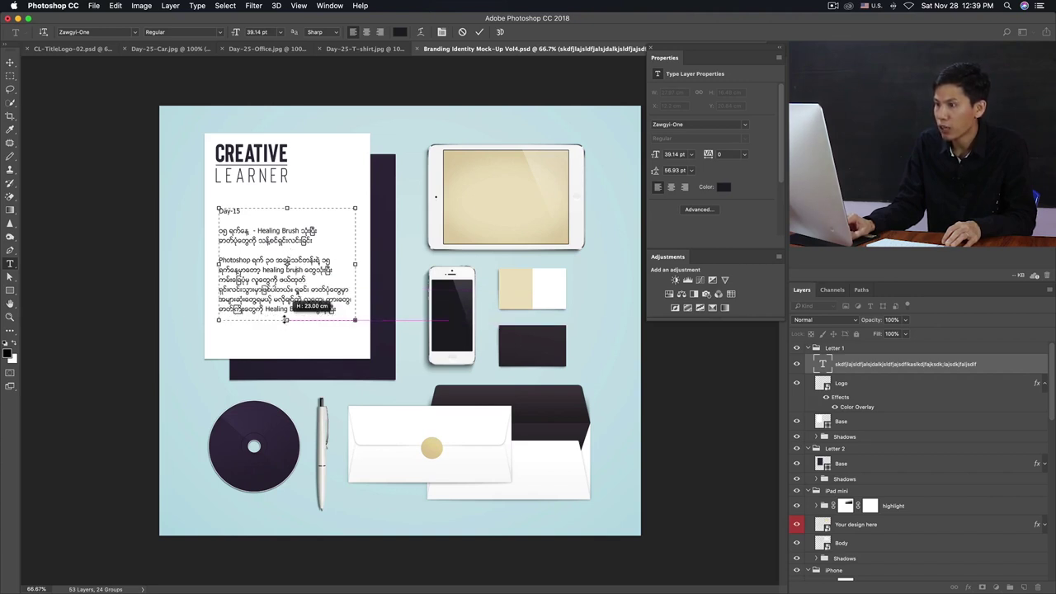
drag(285, 320, 286, 293)
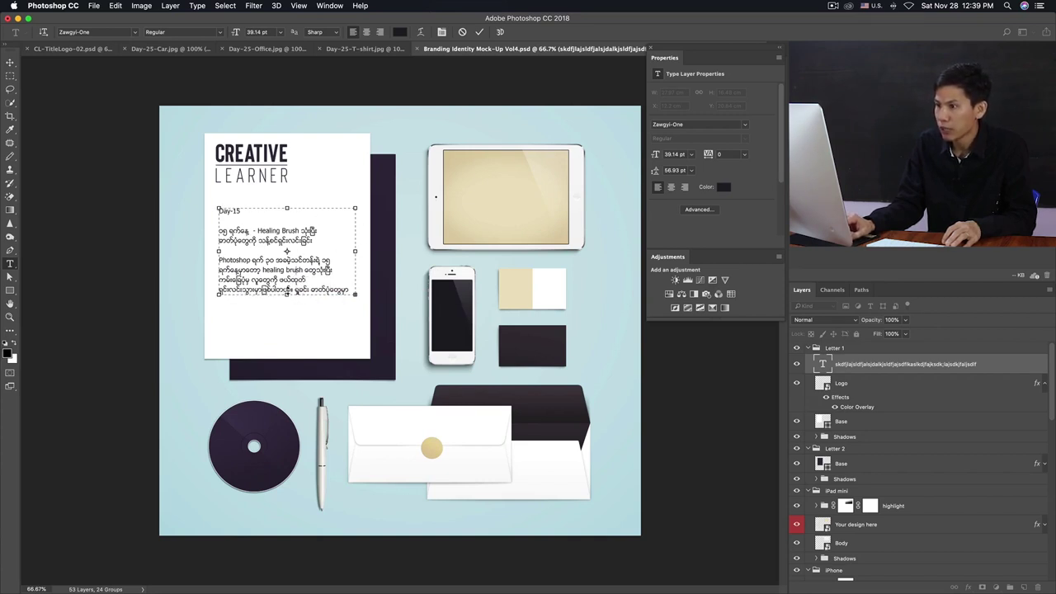
drag(287, 294, 287, 288)
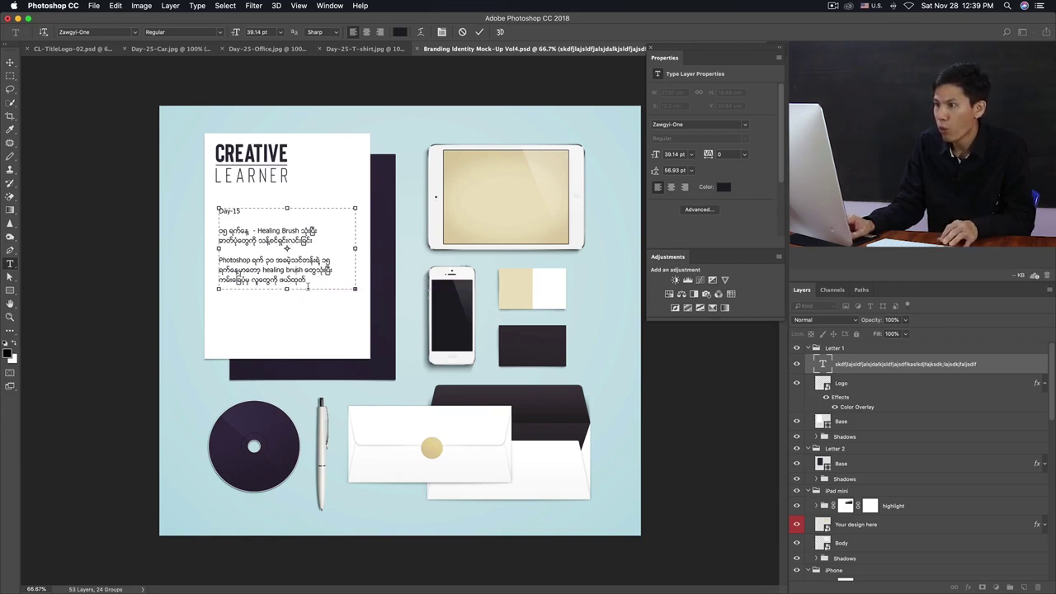
drag(287, 284, 287, 288)
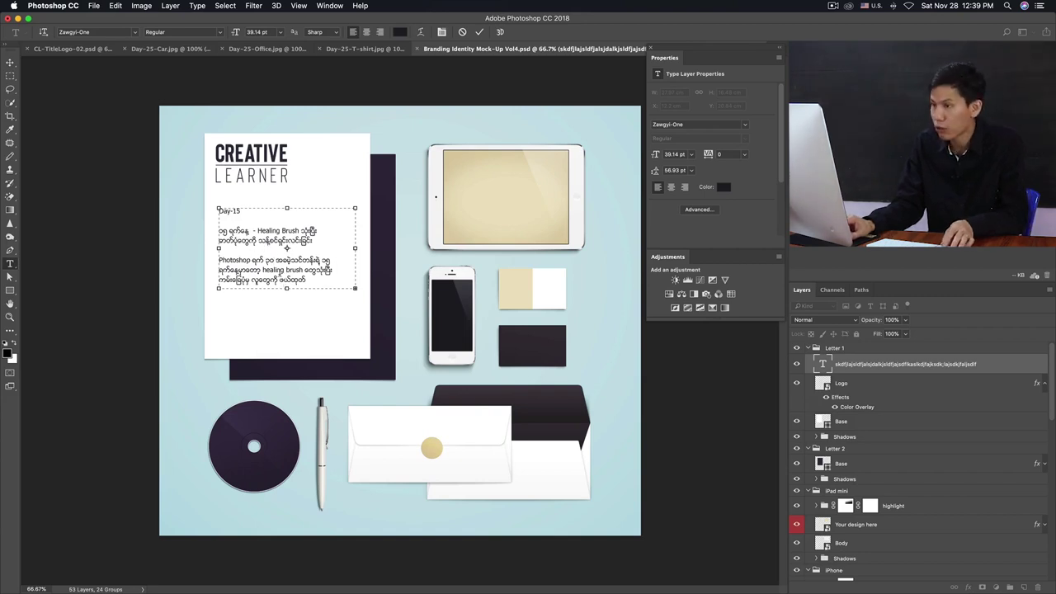
Select all the body text and open the Character panel, moved to the left
key(ctrl+a)
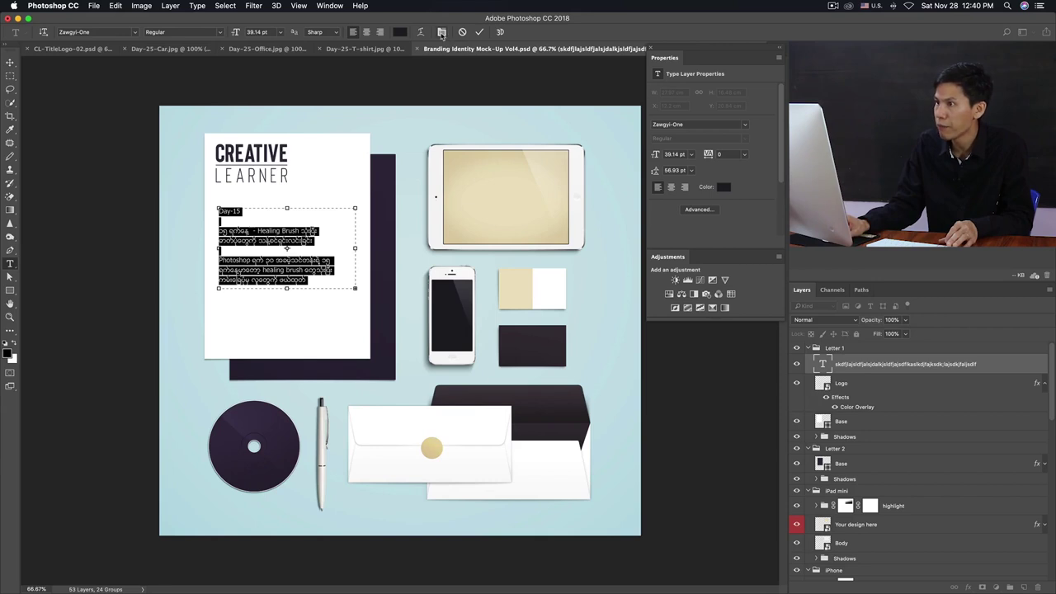
click(441, 33)
mouse_move(848, 250)
mouse_down()
mouse_move(108, 340)
mouse_move(91, 269)
mouse_up()
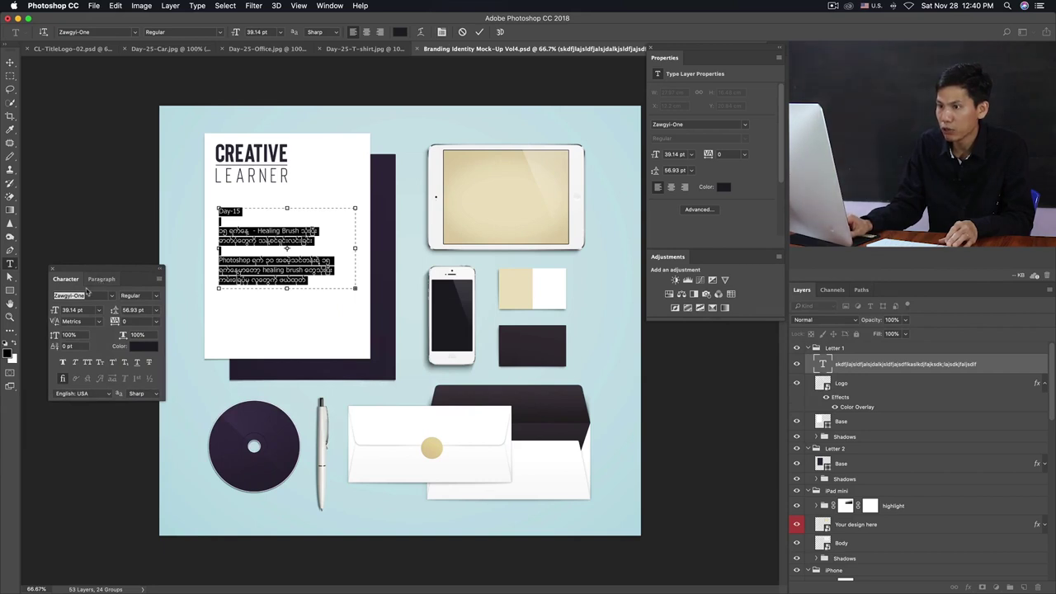
Set the body text to 12 pt with Auto leading
click(87, 310)
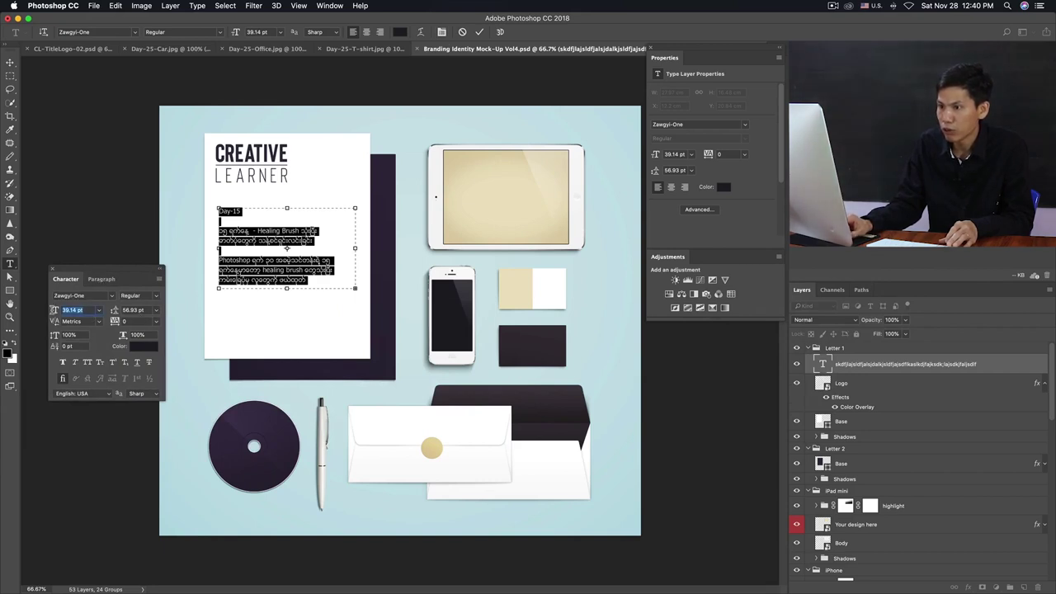
text(1)
key(Return)
text(2)
key(Return)
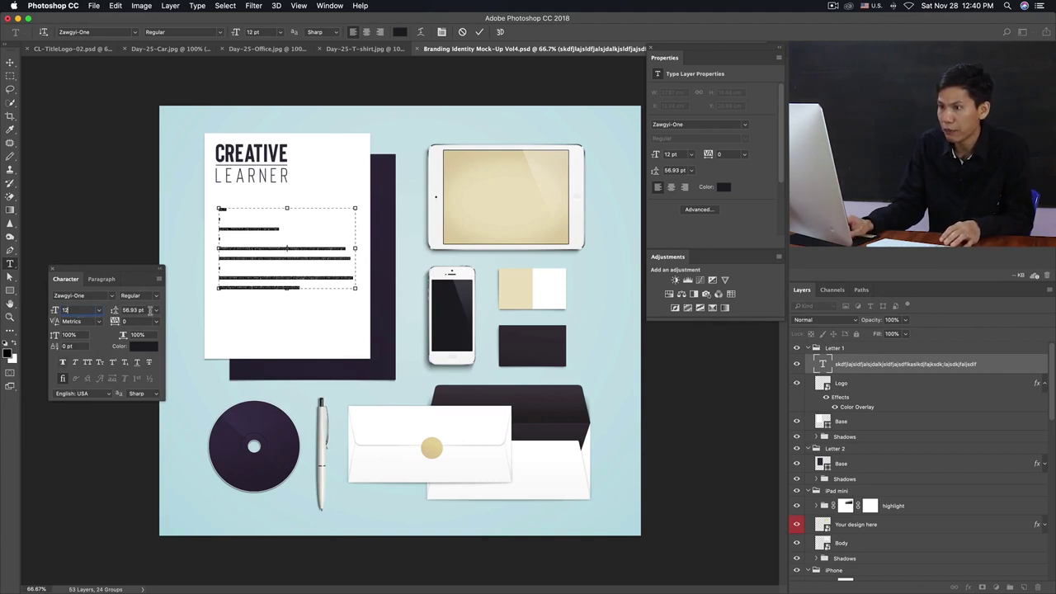
click(156, 312)
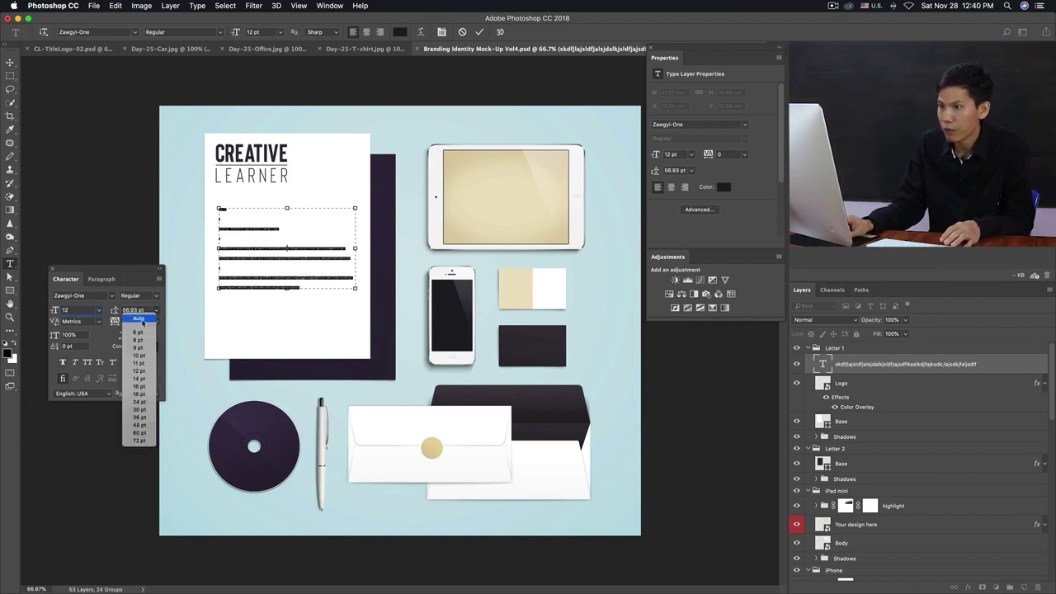
click(139, 318)
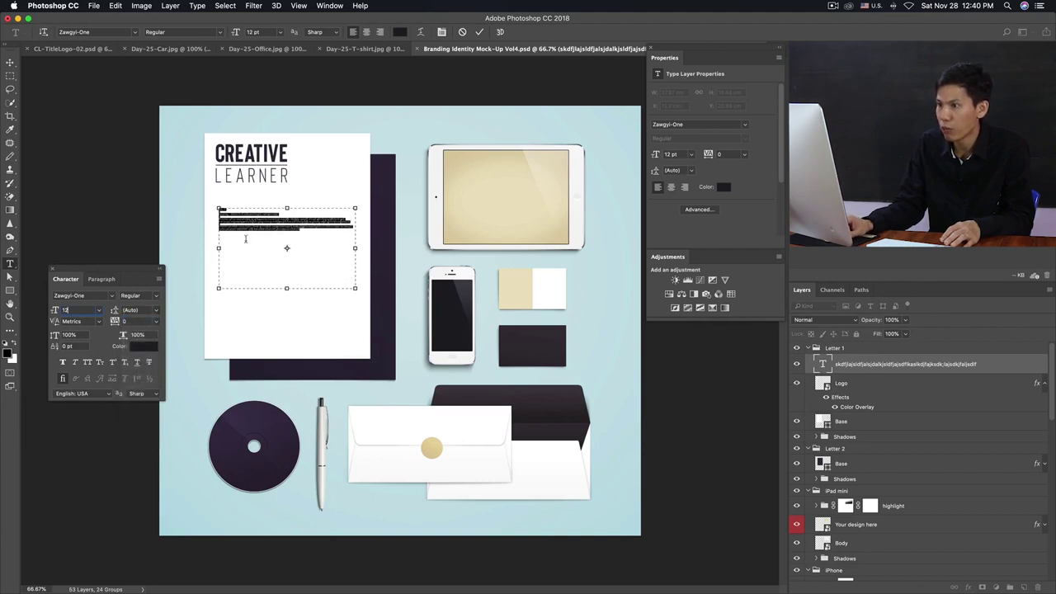
Increase the body text size to 20 pt
click(77, 310)
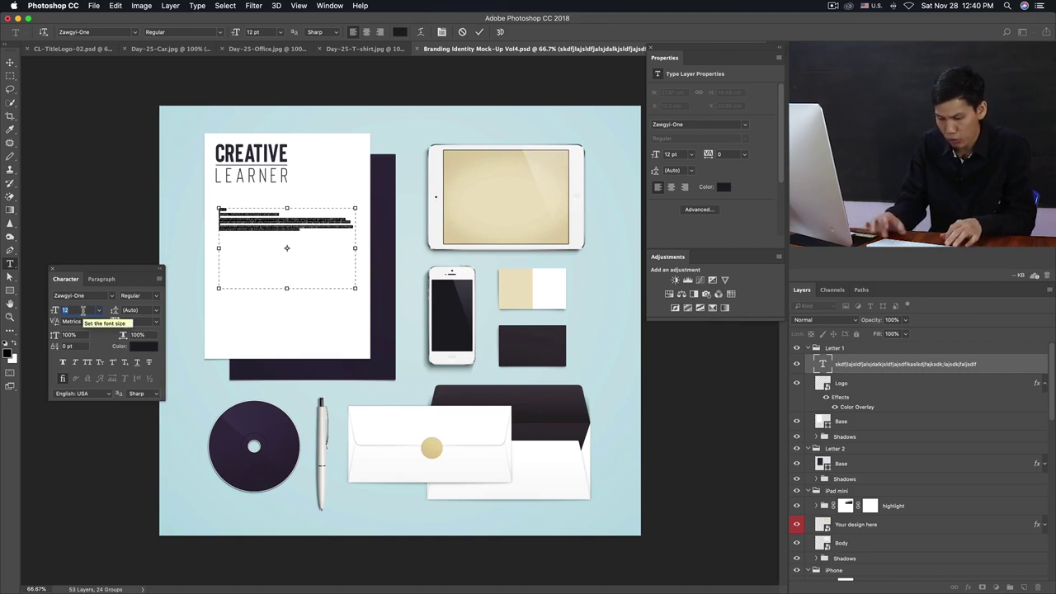
key(Up)
key(Up)
key(Up)
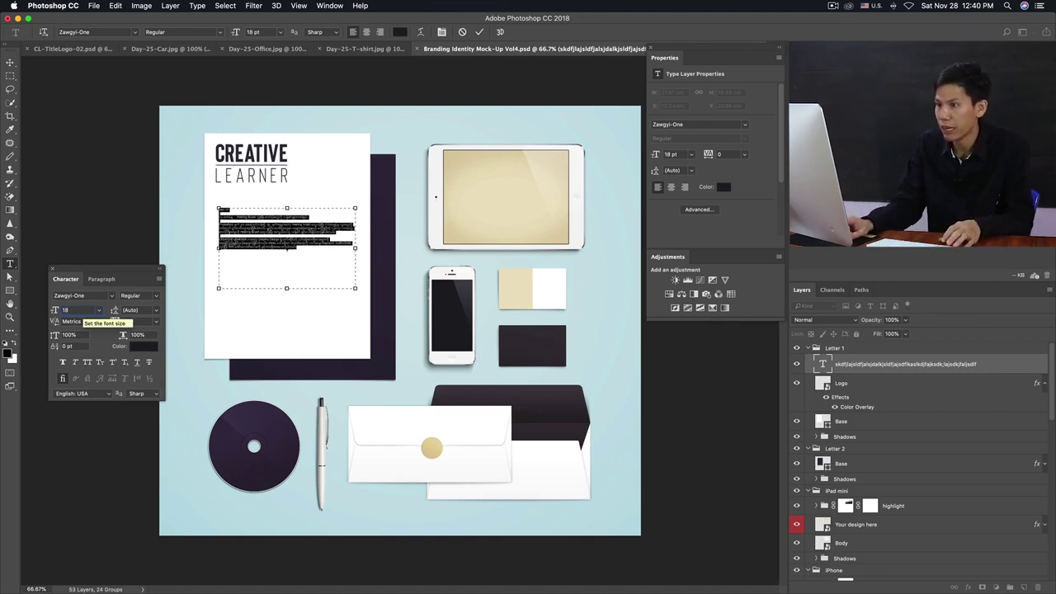
key(Up)
key(Up)
key(Up)
key(Down)
key(Down)
key(Down)
key(Down)
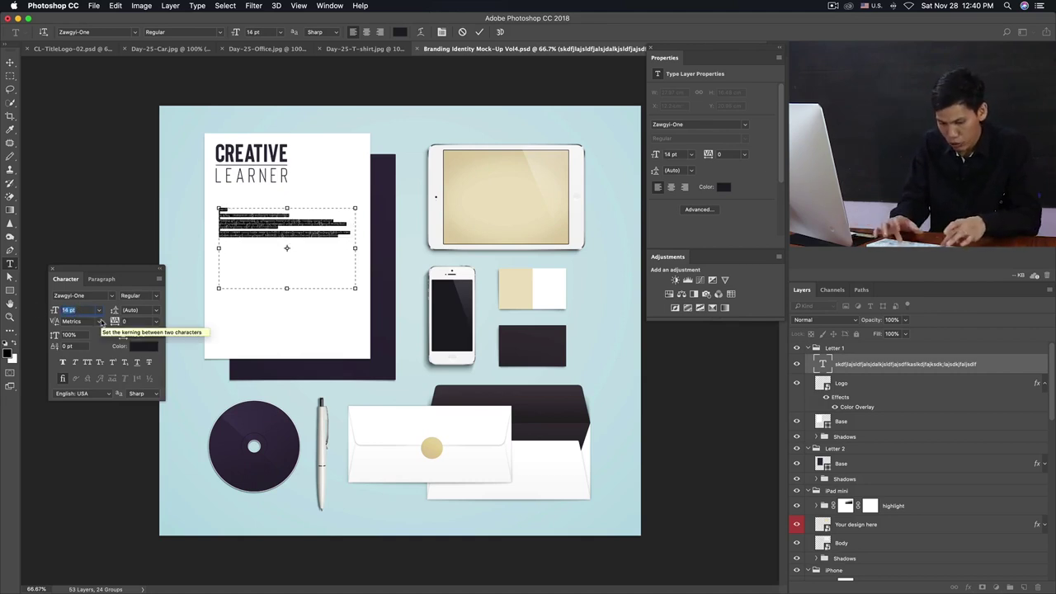
text(20)
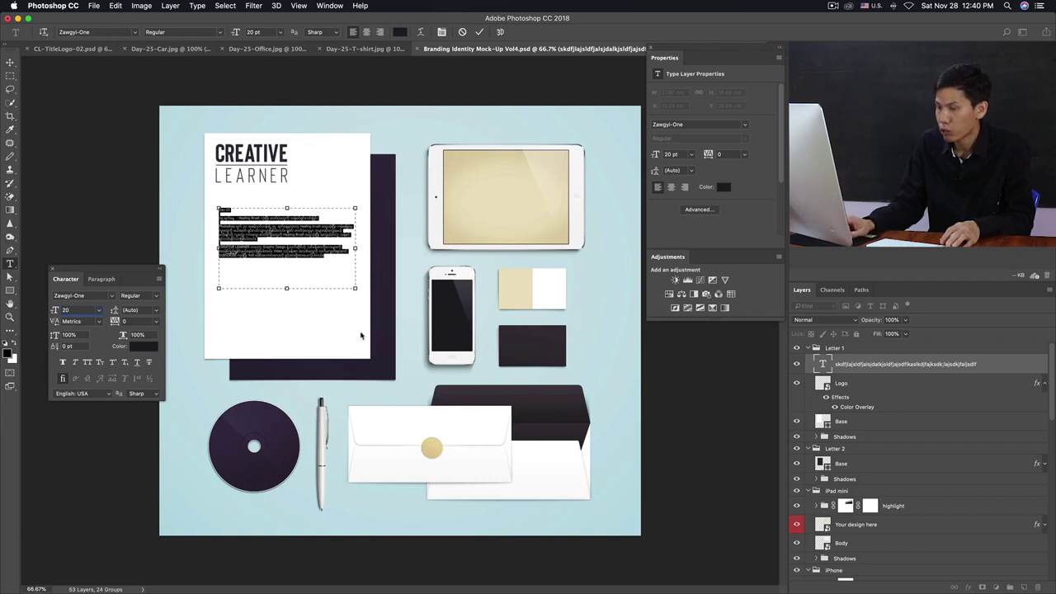
key(Return)
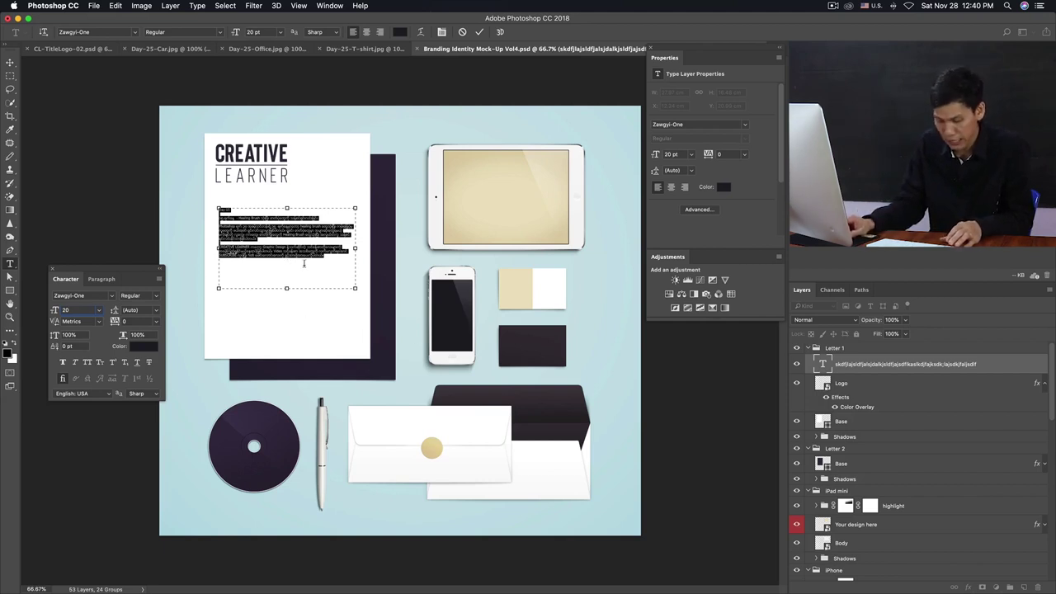
key(Return)
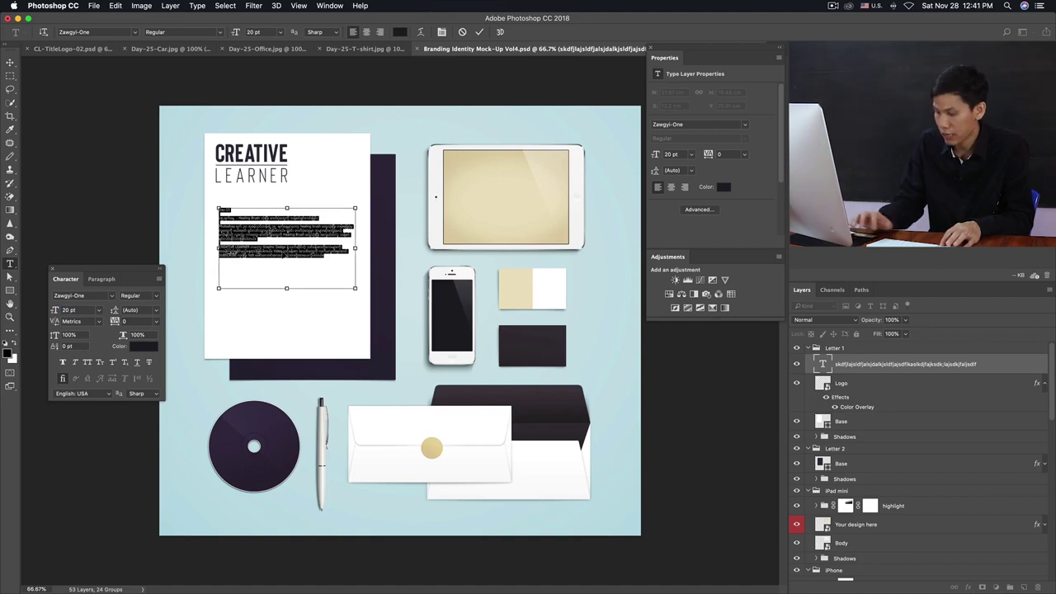
Commit the body text and begin a two-line credit at the lower left, ending with a phone line
key(ctrl+Return)
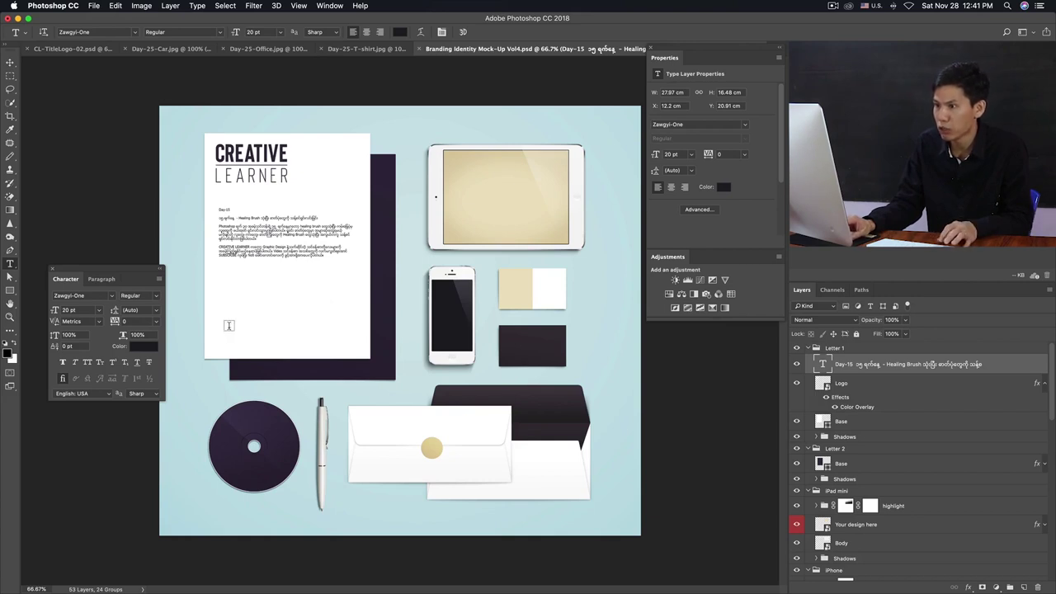
click(222, 313)
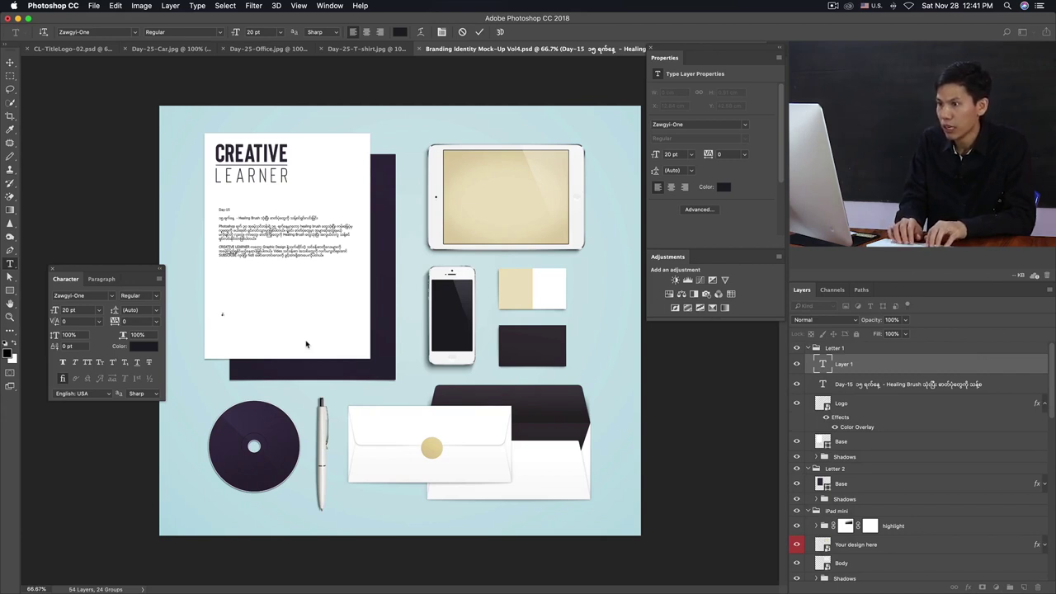
key(BackSpace)
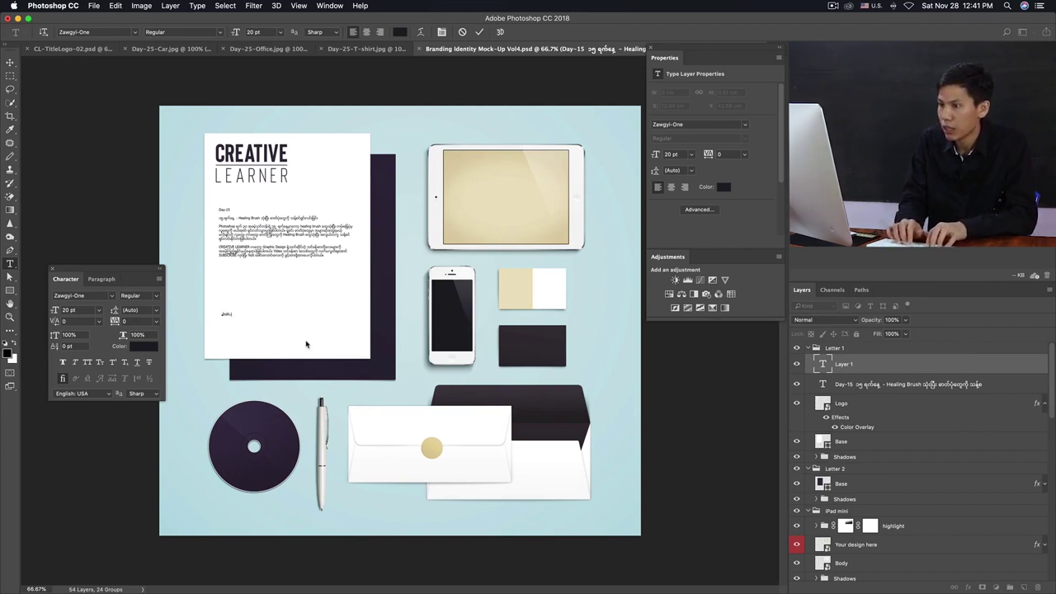
key(Right)
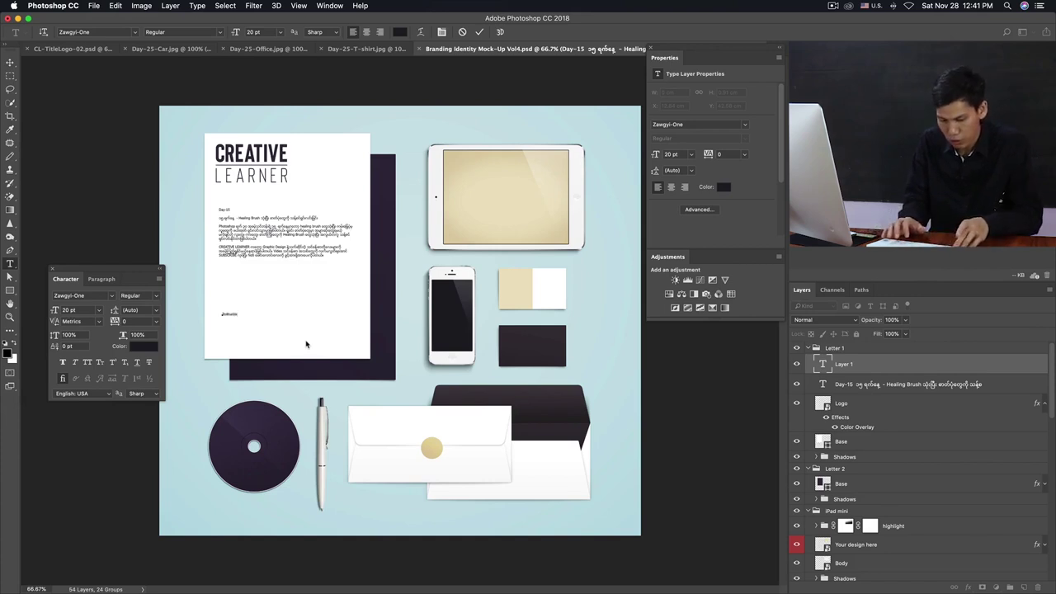
key(Return)
text(tel: 0925)
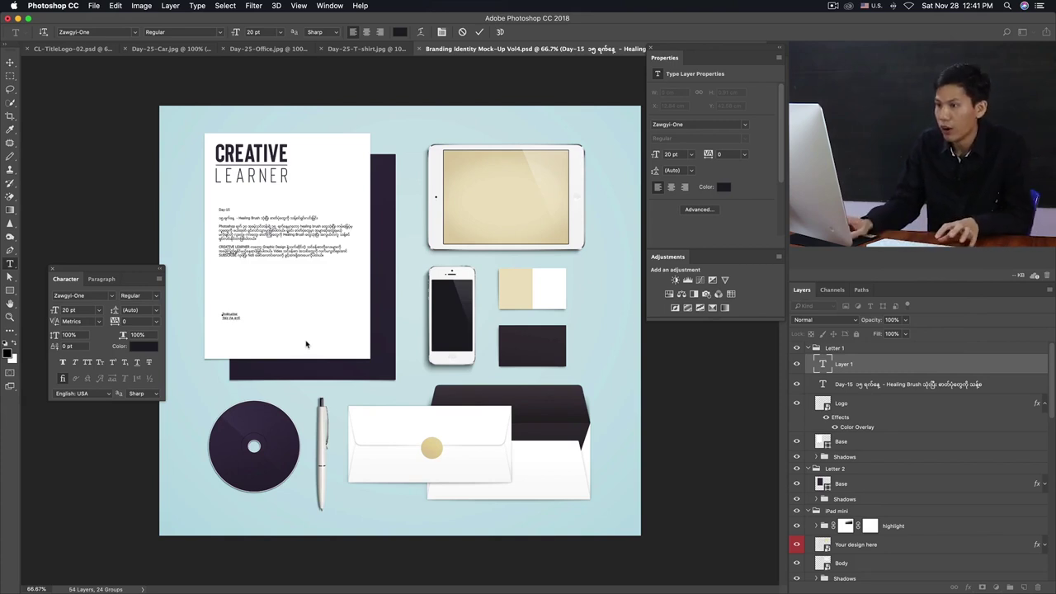
Scale up the instructor credit text slightly with Free Transform
click(10, 63)
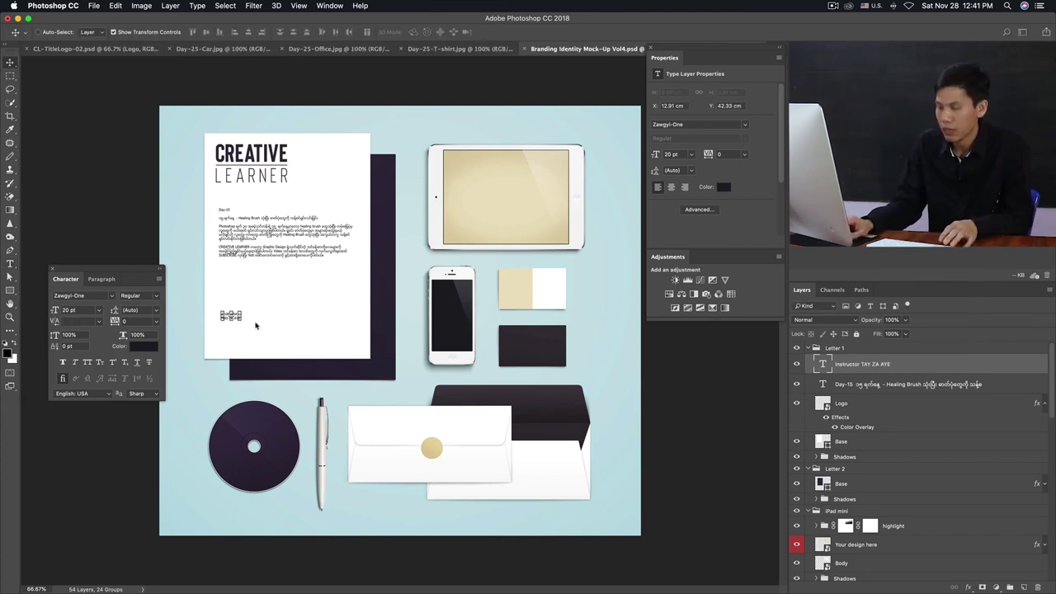
key(ctrl+t)
drag(242, 323, 254, 336)
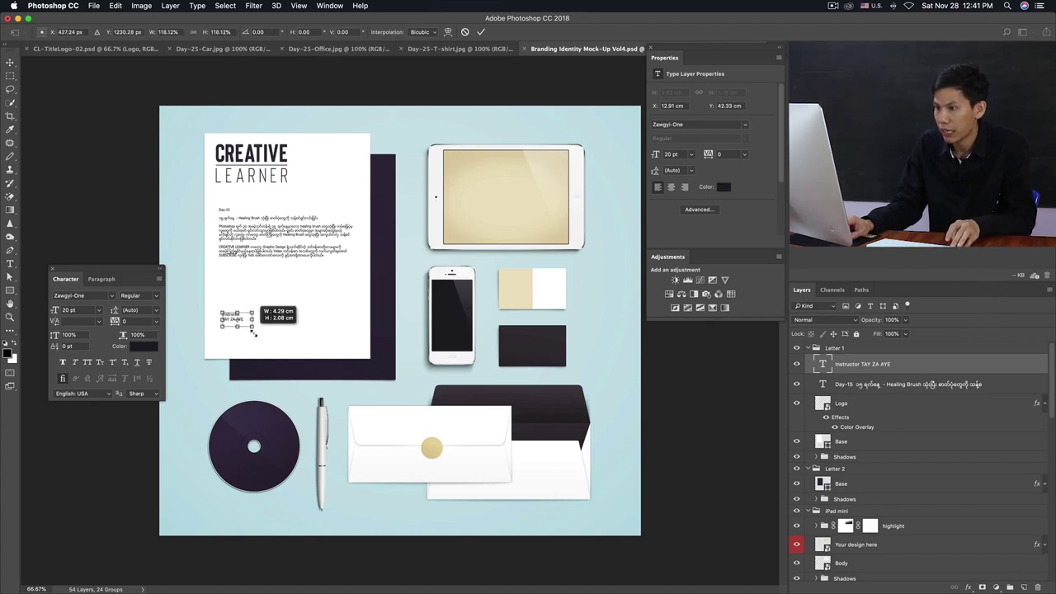
drag(254, 335, 249, 327)
key(Return)
Review the credit text by toggling its selection and zooming in and out on the mockup
click(99, 199)
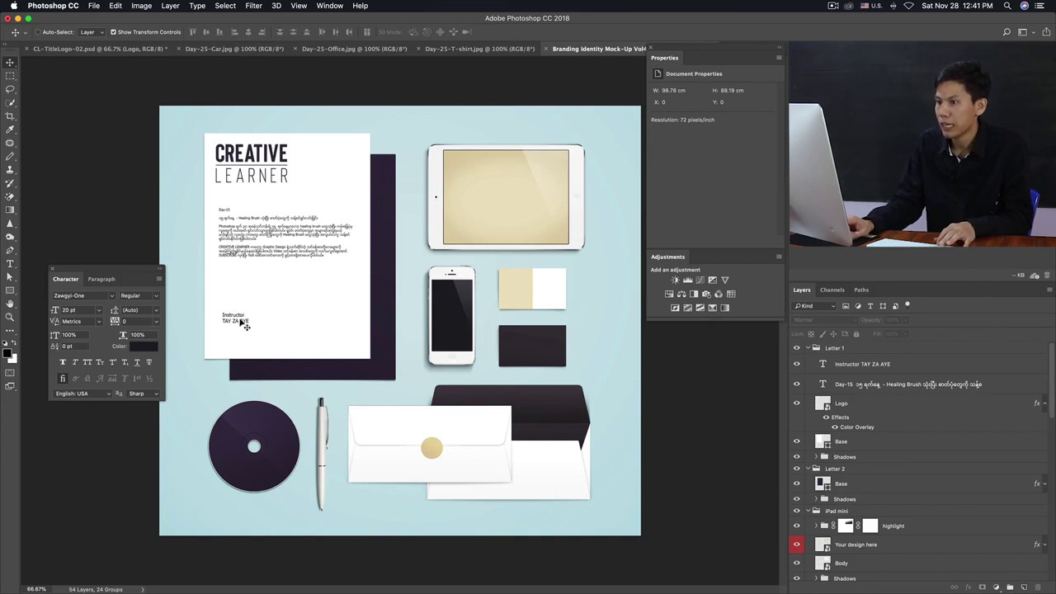
click(241, 322)
click(111, 235)
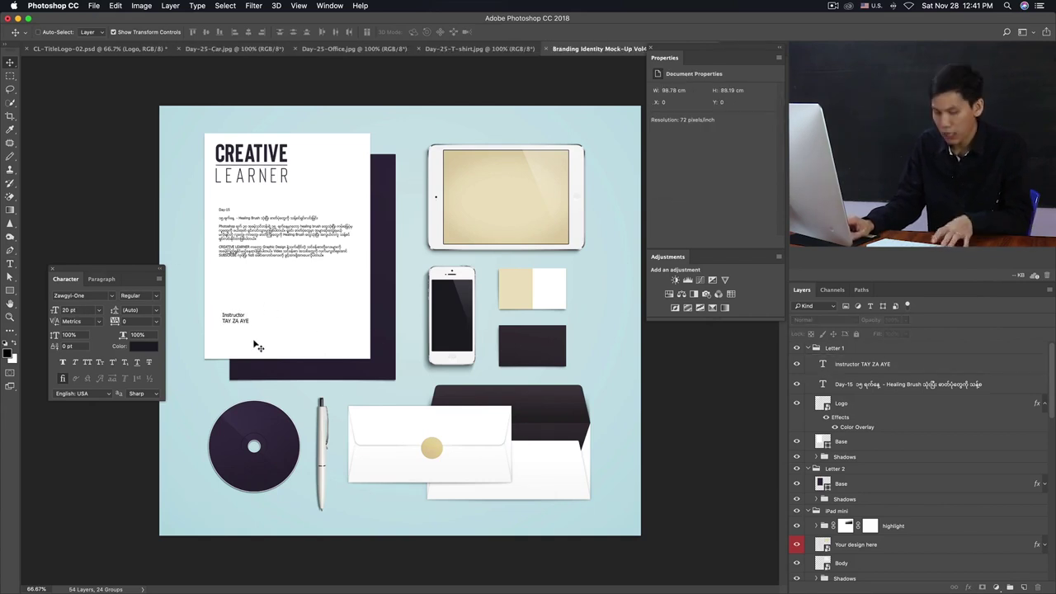
key(t)
key(ctrl+plus)
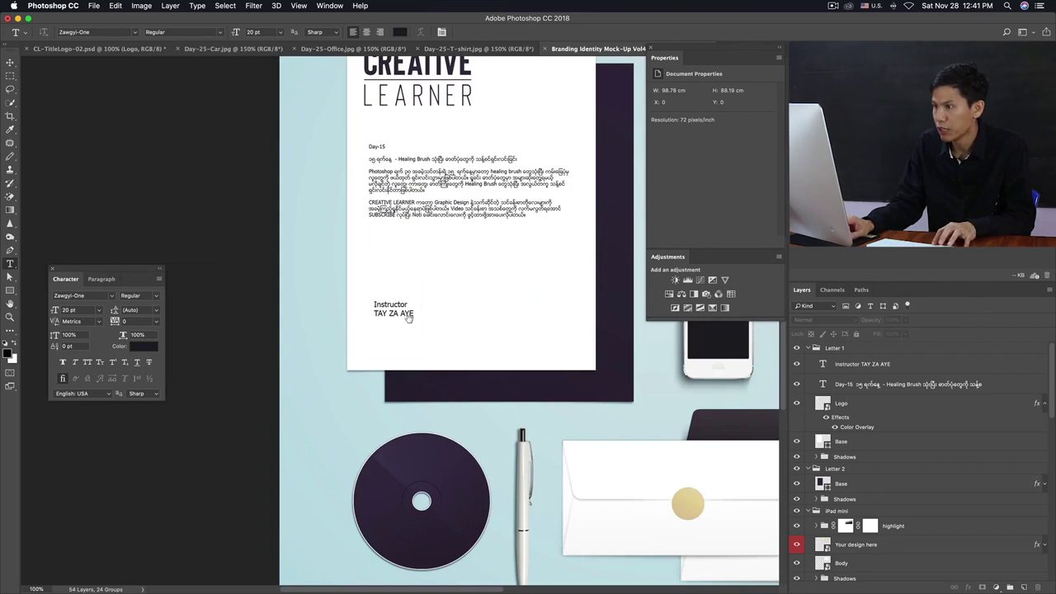
key(ctrl+0)
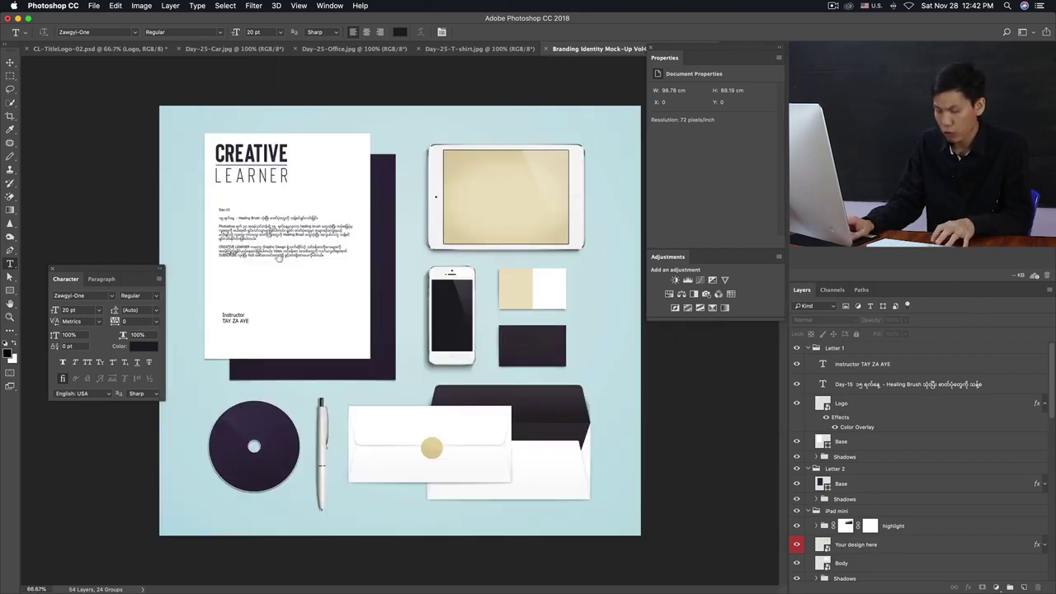
key(v)
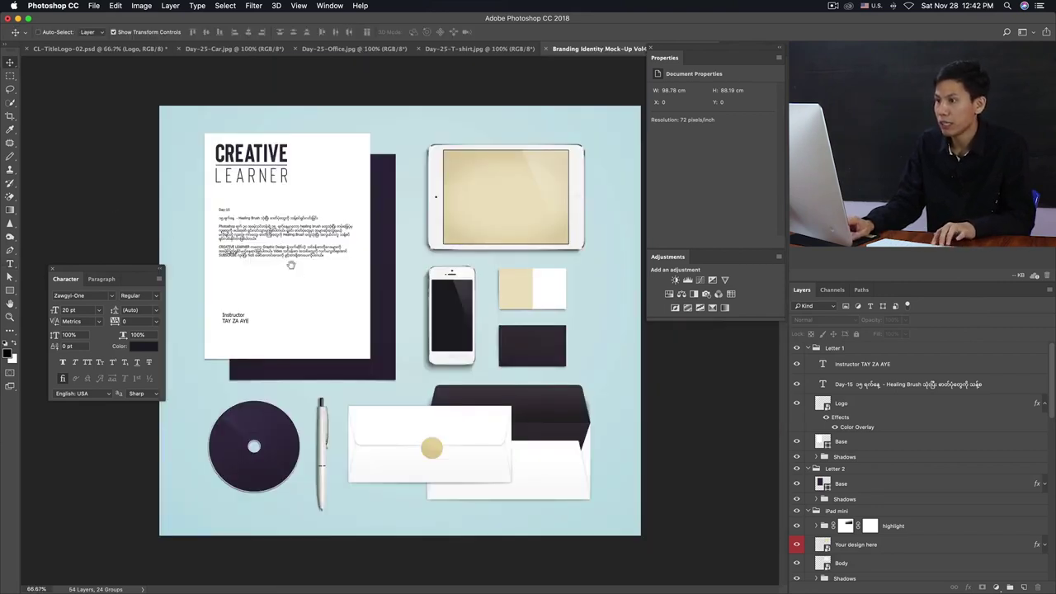
key(ctrl+minus)
key(ctrl+0)
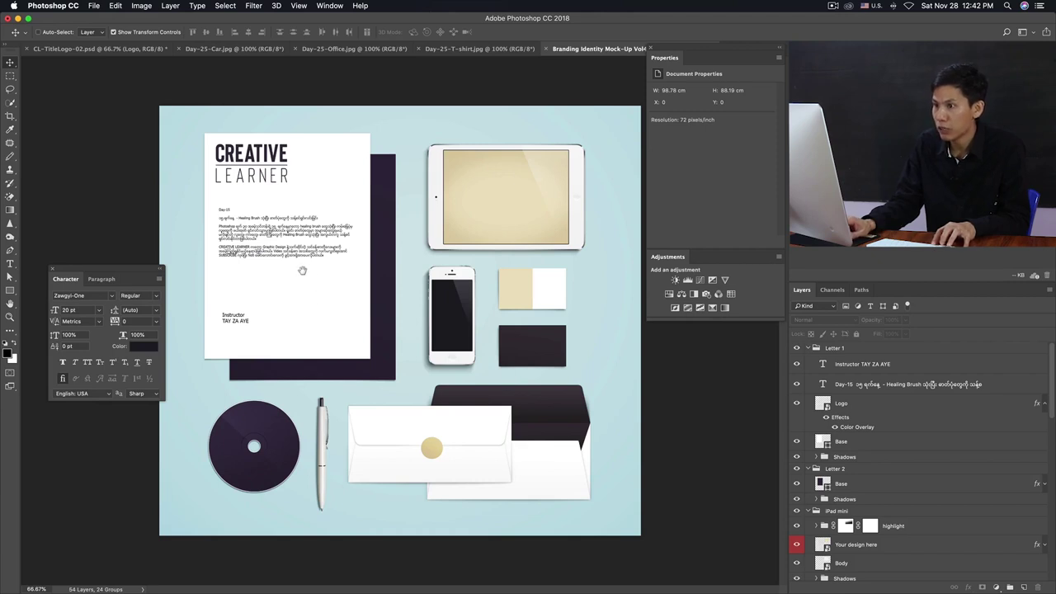
key(super+plus)
key(super+minus)
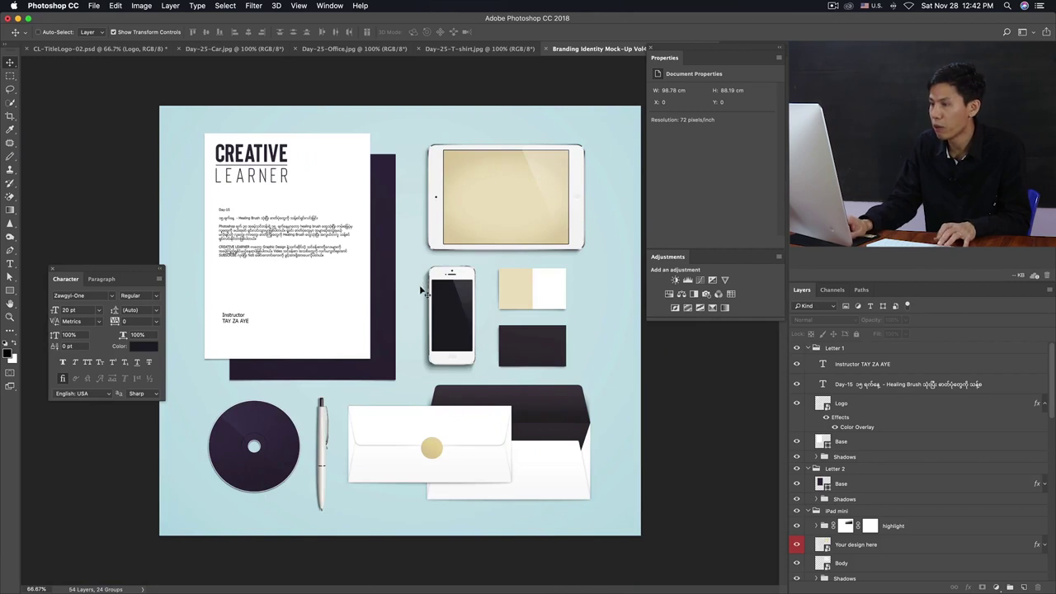
Select the iPad's 'Your design here' layer, open its smart object, and return to the mockup
click(495, 218)
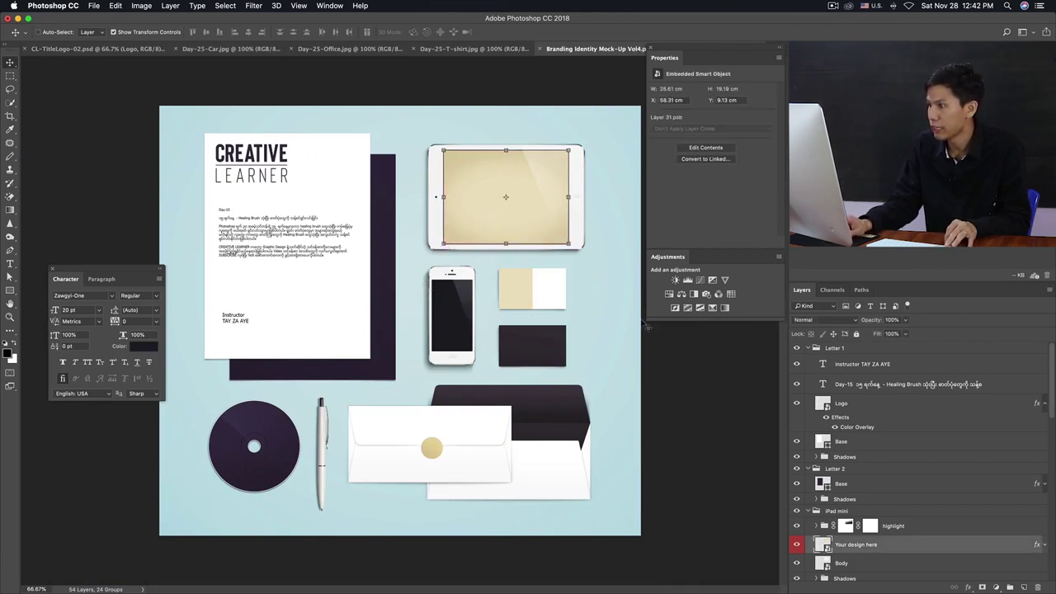
click(701, 416)
click(458, 237)
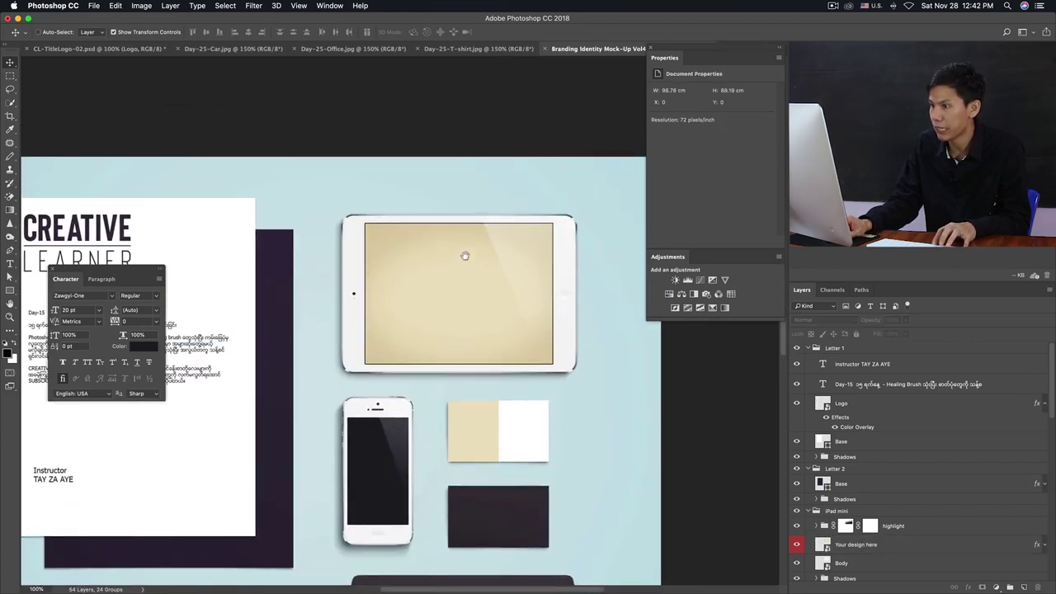
click(467, 273)
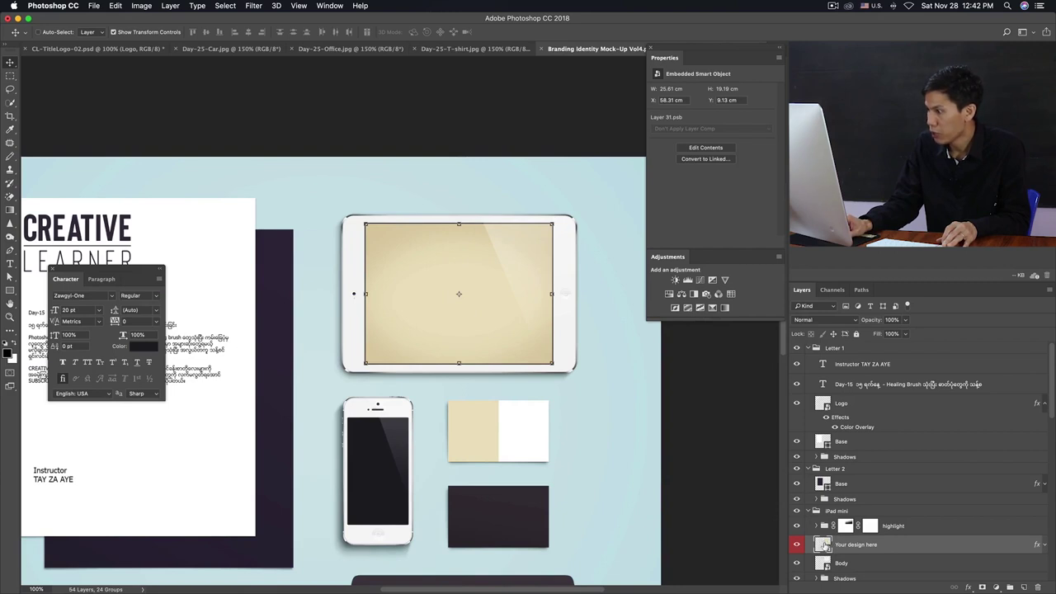
double_click(823, 545)
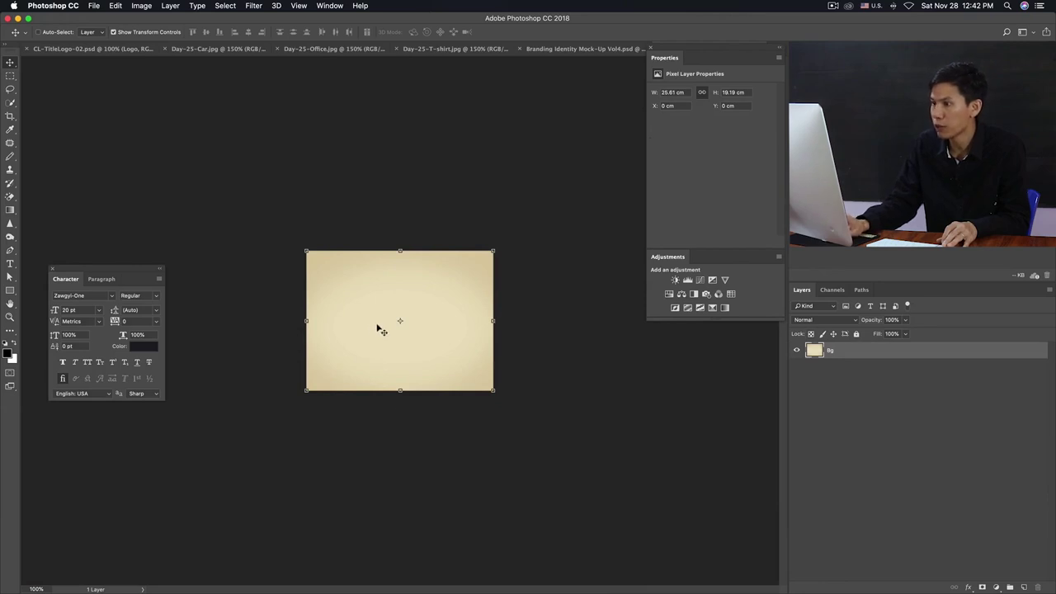
click(93, 49)
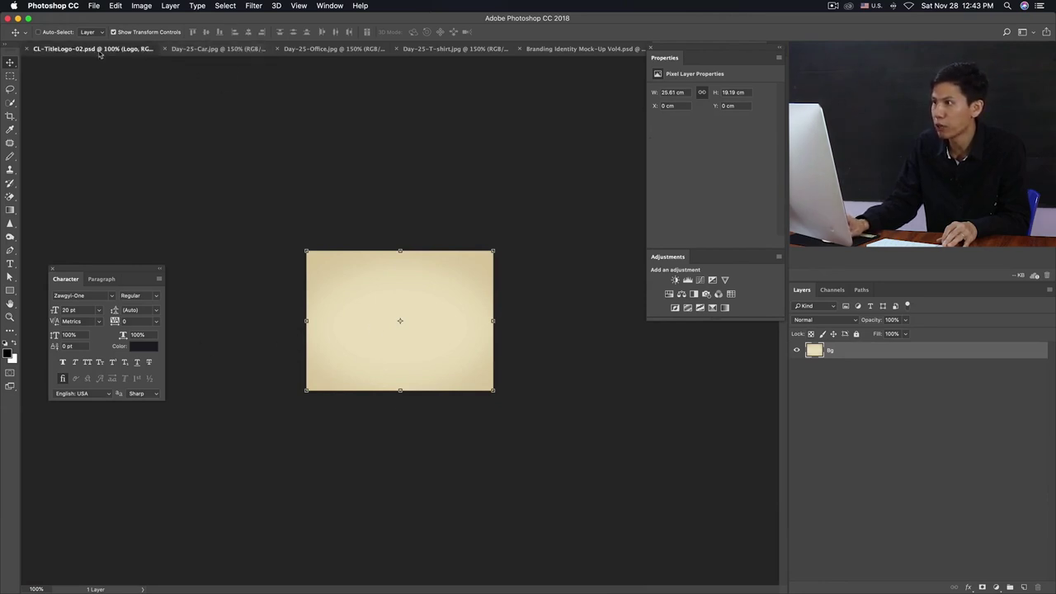
click(567, 49)
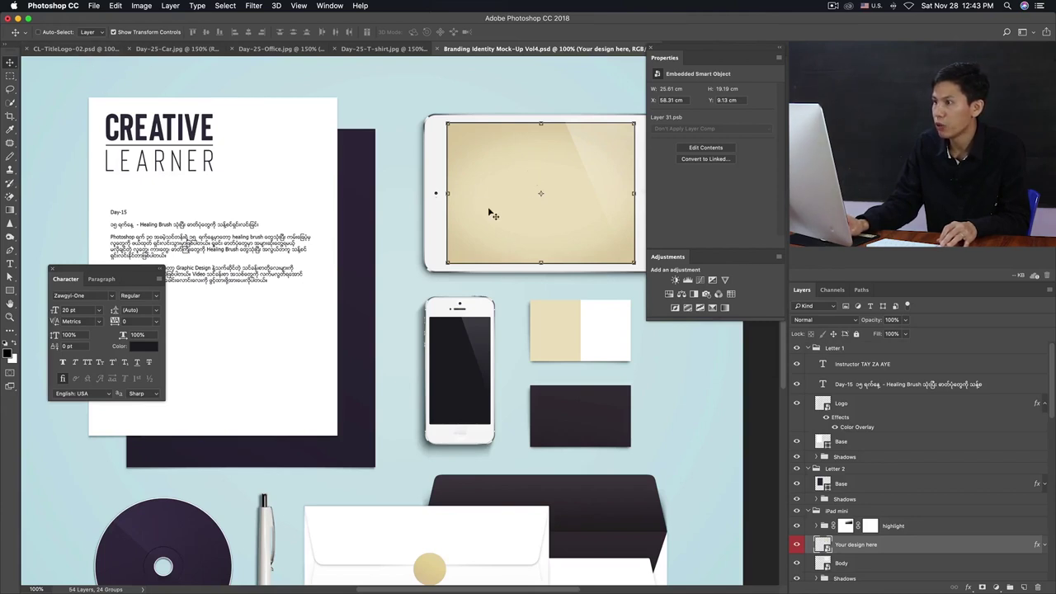
Sample the mockup's dark purple as the foreground colour
click(10, 353)
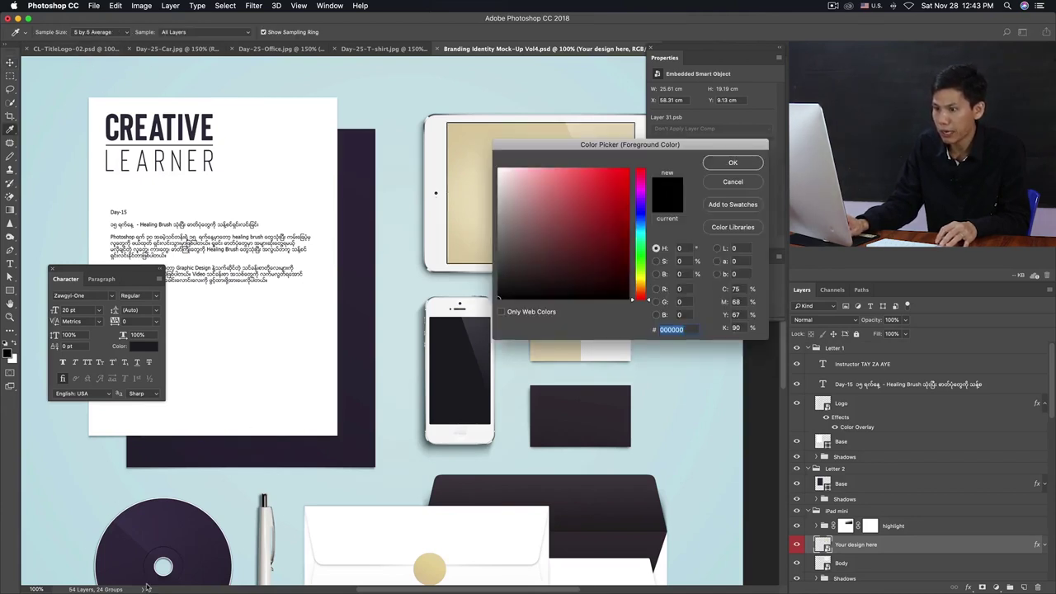
click(129, 528)
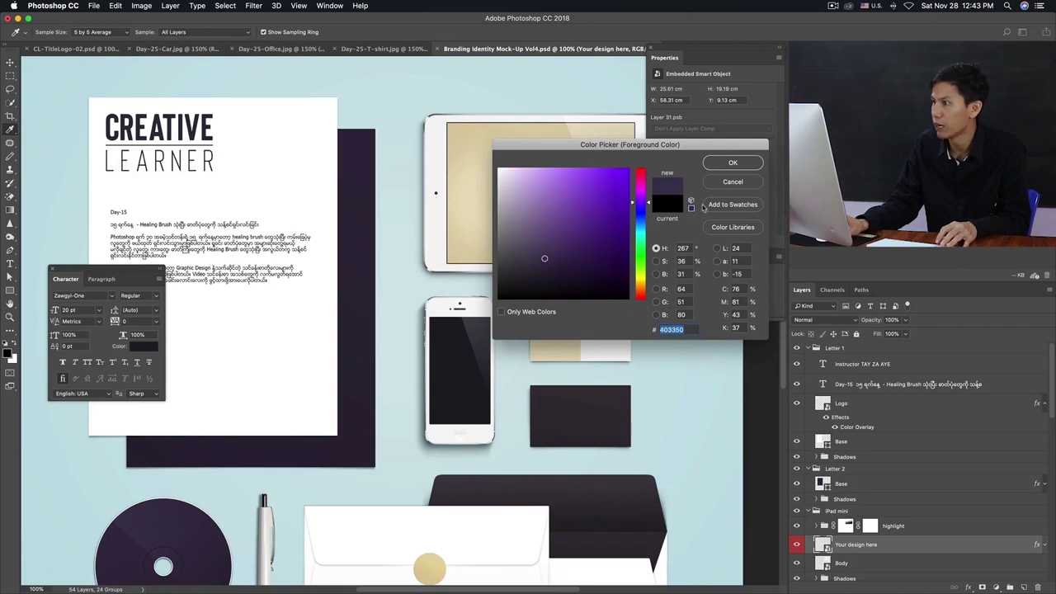
click(745, 168)
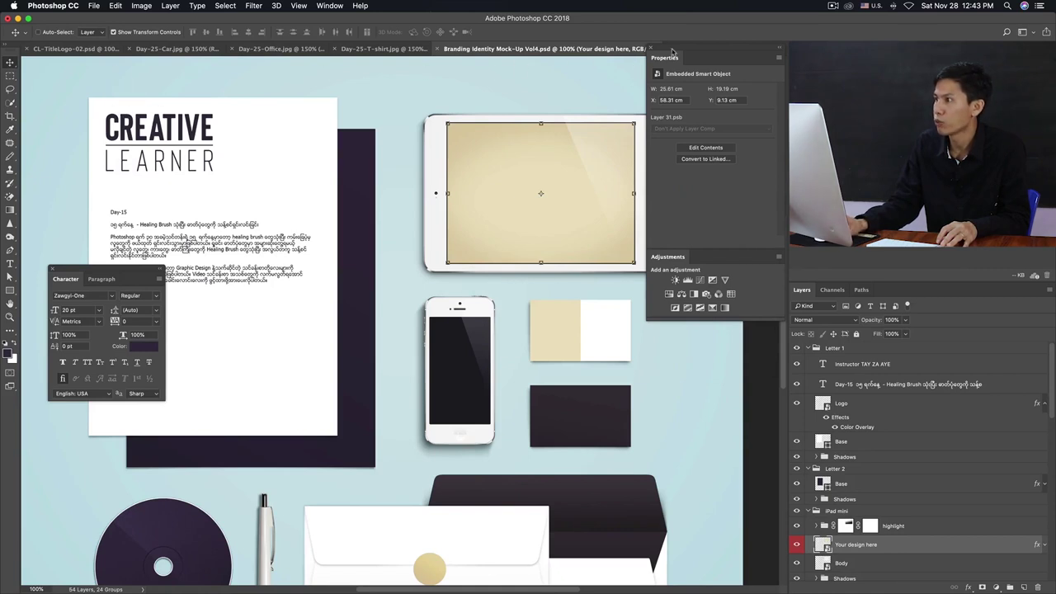
Give Layer 31.psb's Bg layer a #362b43 Color Overlay and save the file
click(652, 51)
click(709, 49)
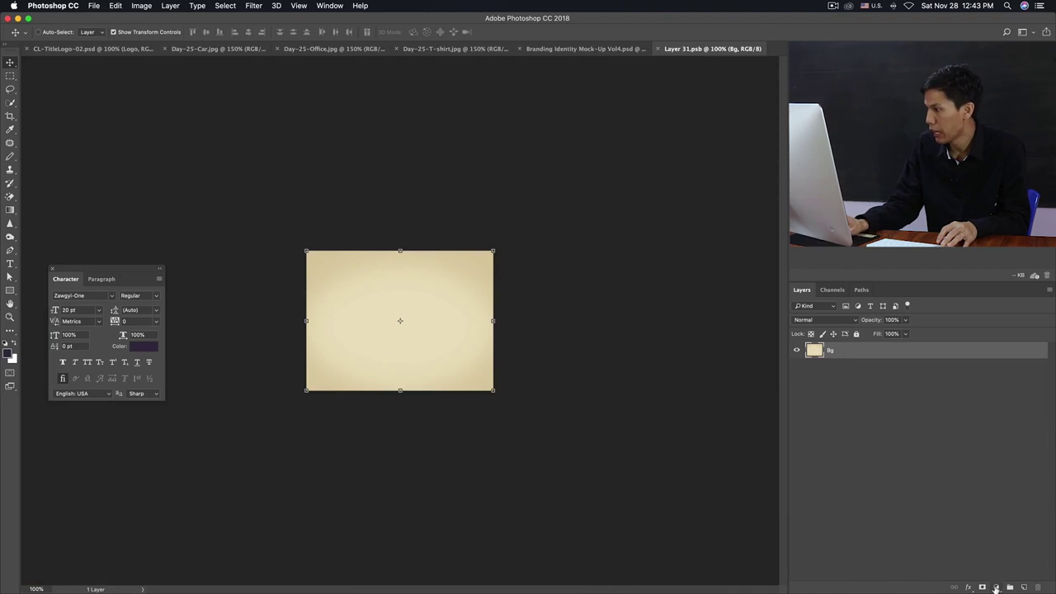
click(969, 587)
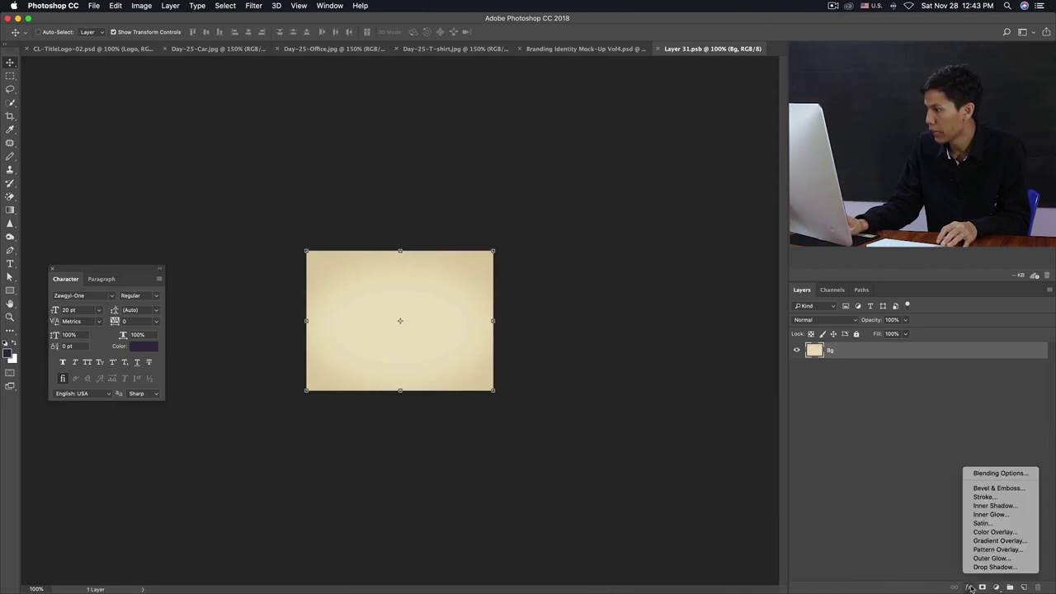
click(994, 532)
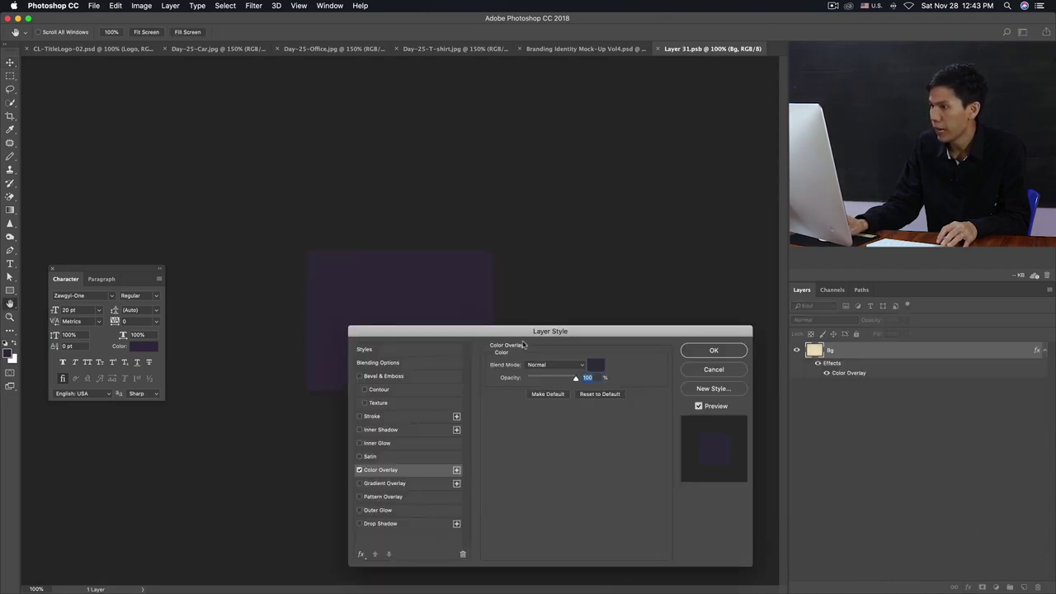
click(597, 366)
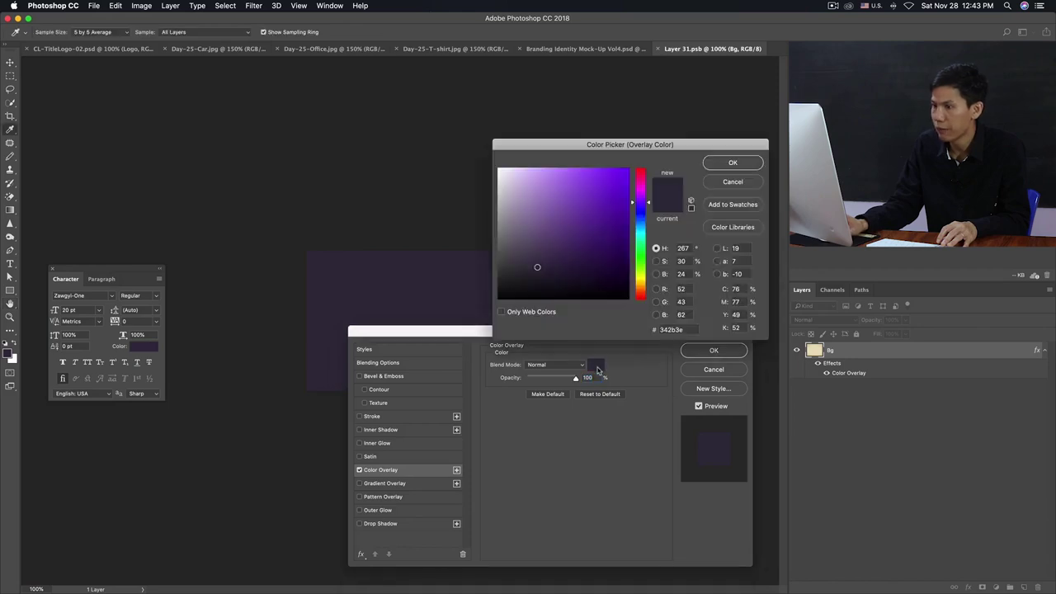
click(544, 265)
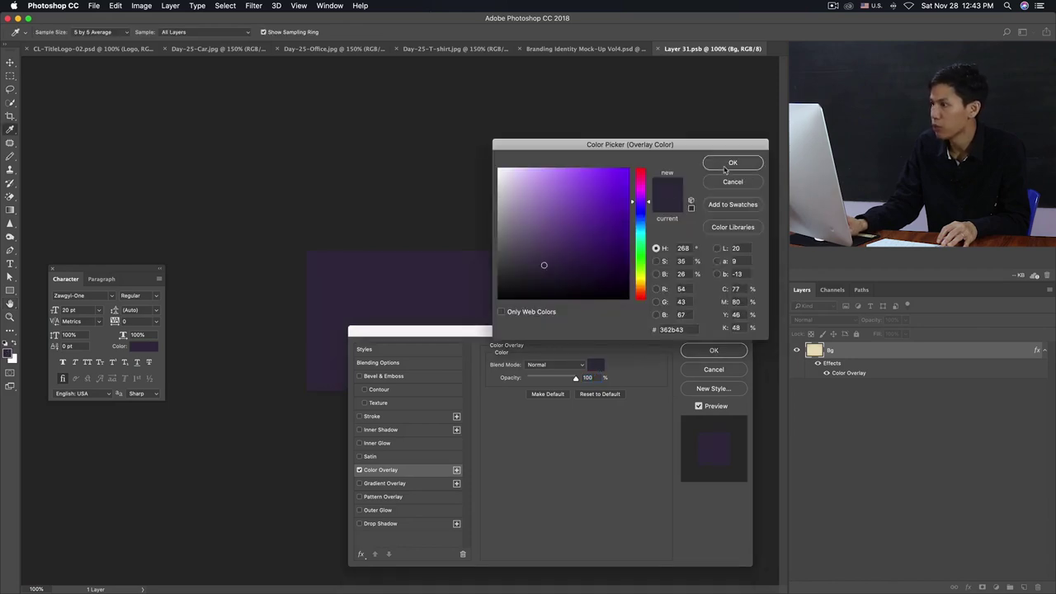
click(726, 167)
click(714, 351)
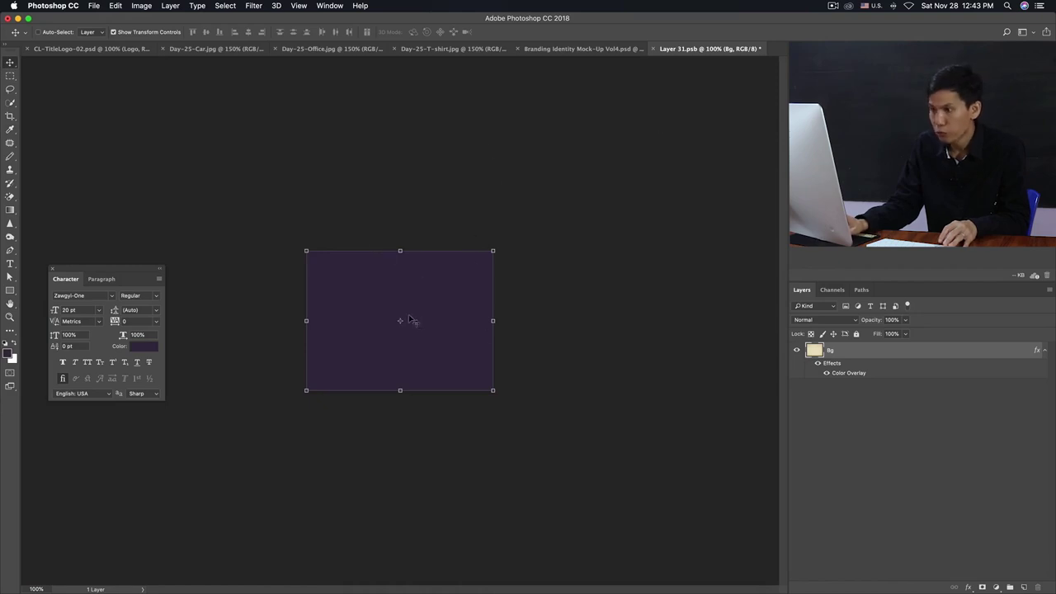
click(95, 6)
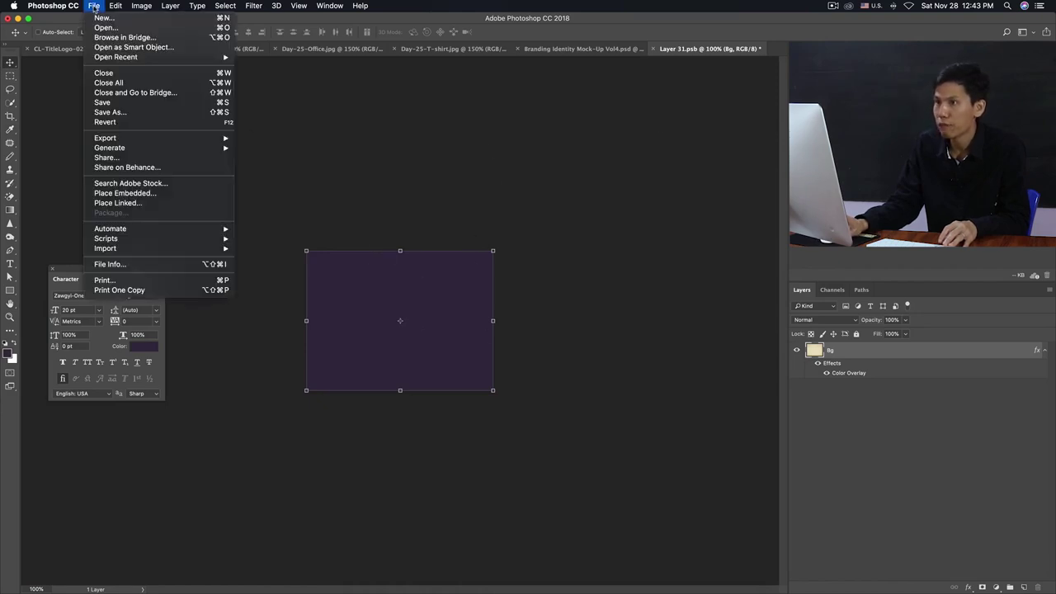
click(103, 102)
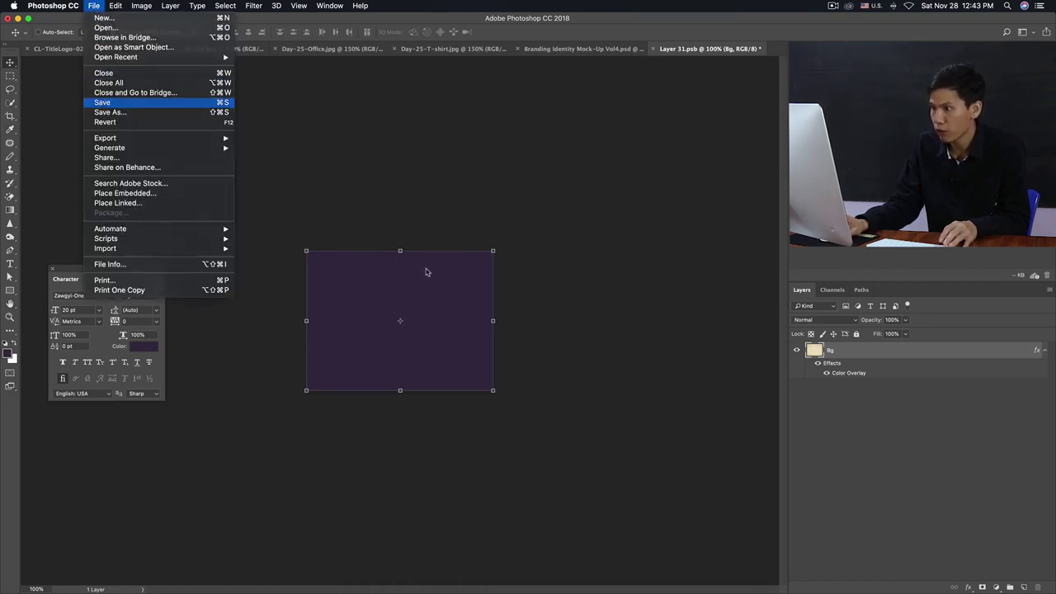
Close Layer 31.psb and compare the beige and purple iPad screens with undo/redo
click(658, 49)
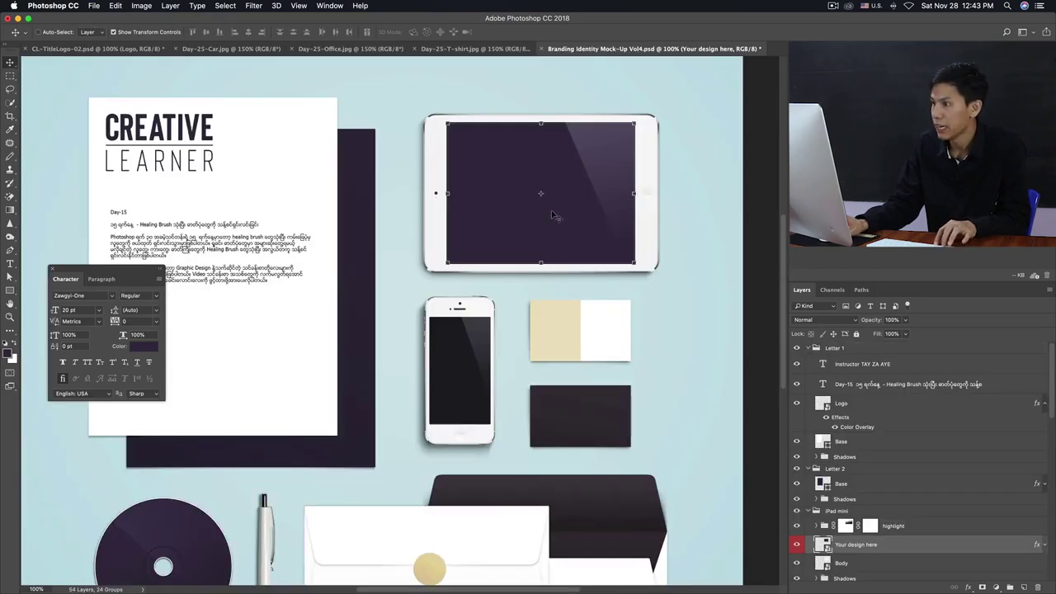
scroll(552, 212, up, 1)
scroll(528, 228, down, 2)
scroll(487, 239, up, 1)
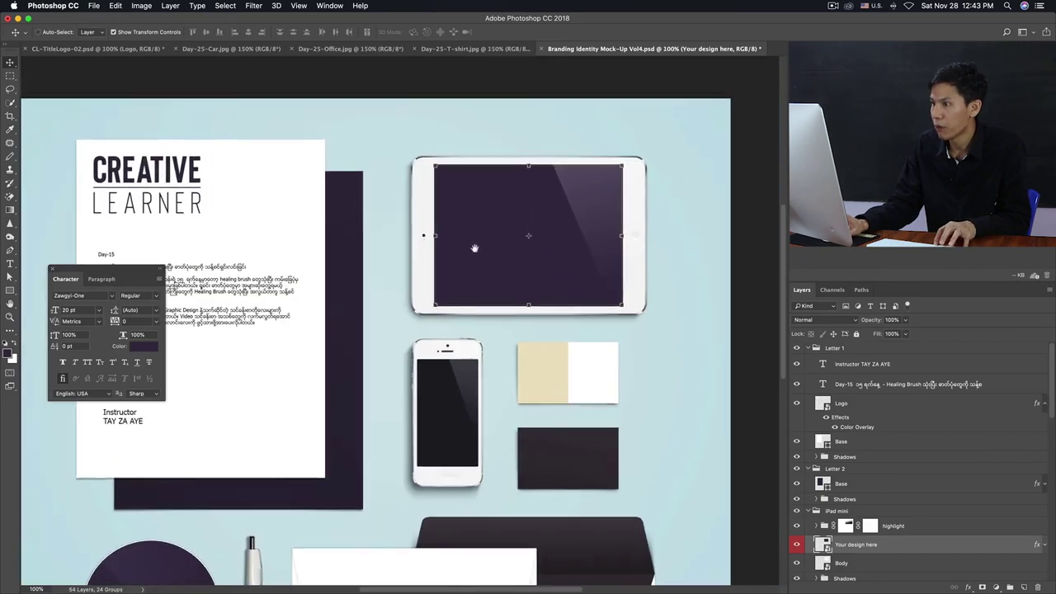
key(super+z)
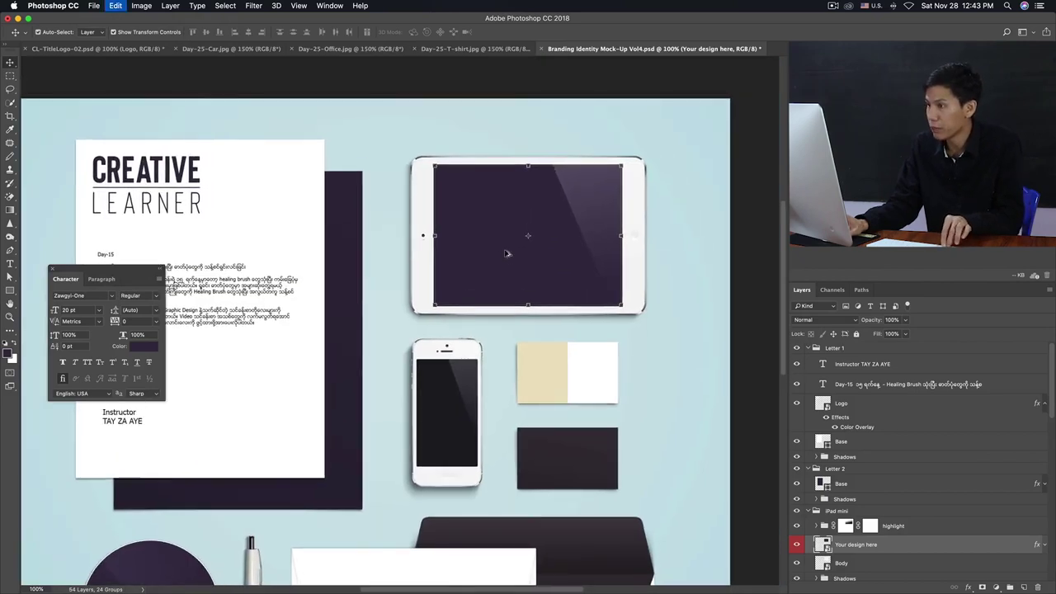
key(super+z)
Fit the whole mock-up in the window and select the CREATIVE LEARNER logo layer
key(super+minus)
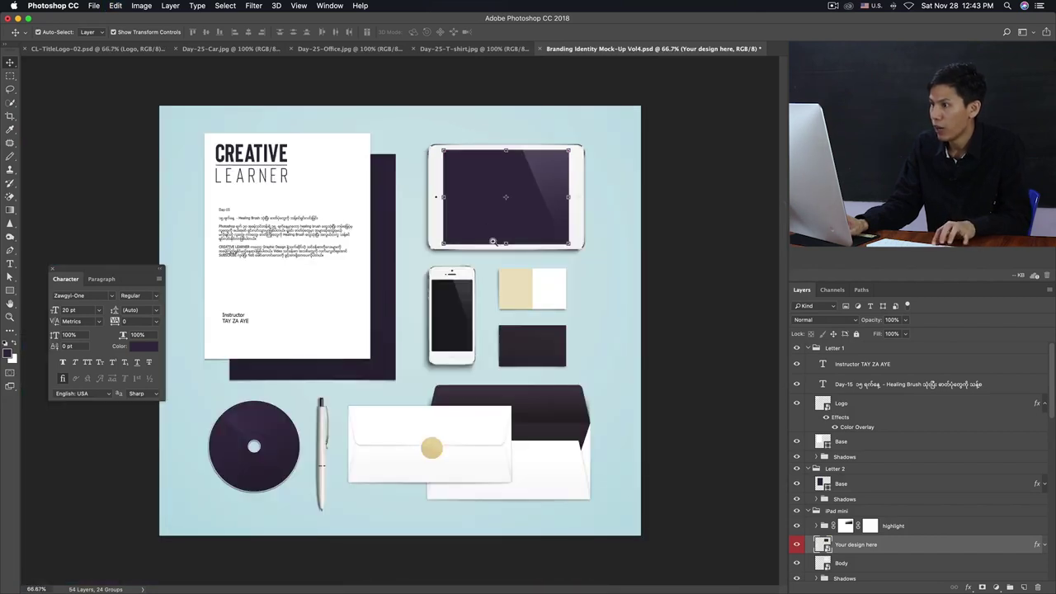
click(707, 266)
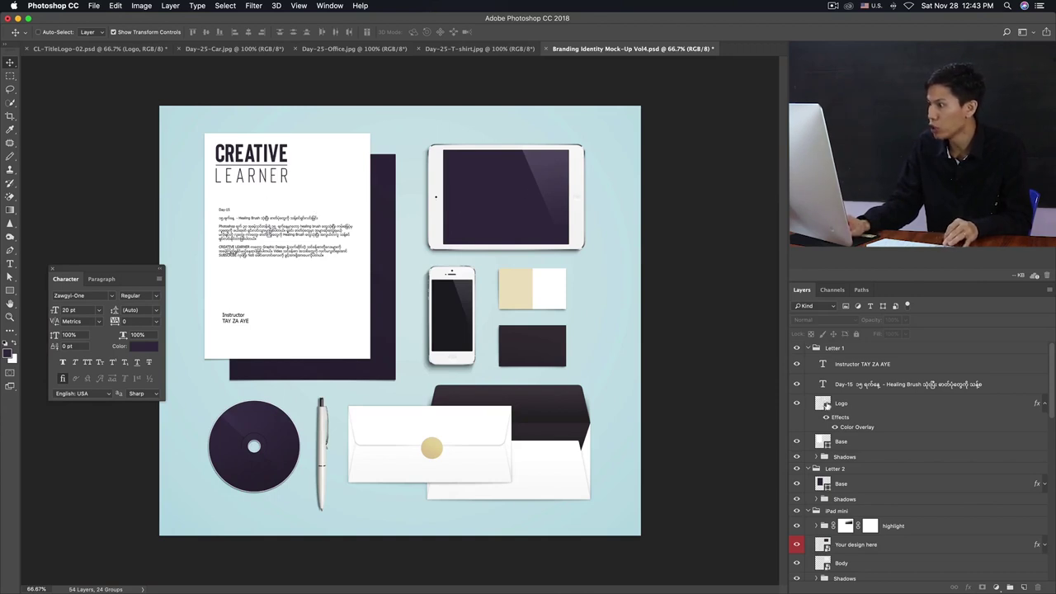
ctrl+click(553, 209)
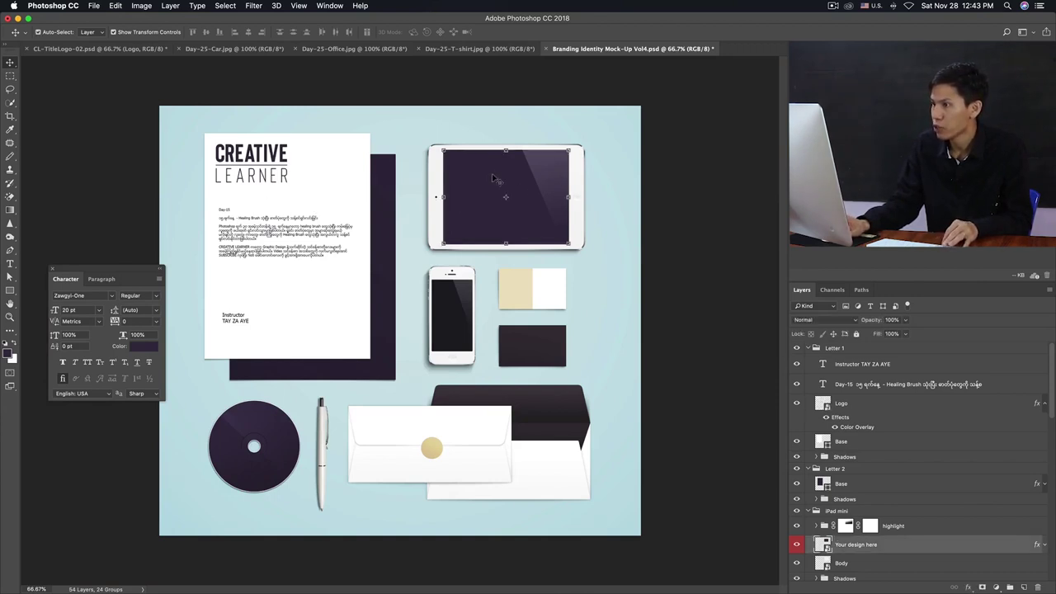
ctrl+click(726, 343)
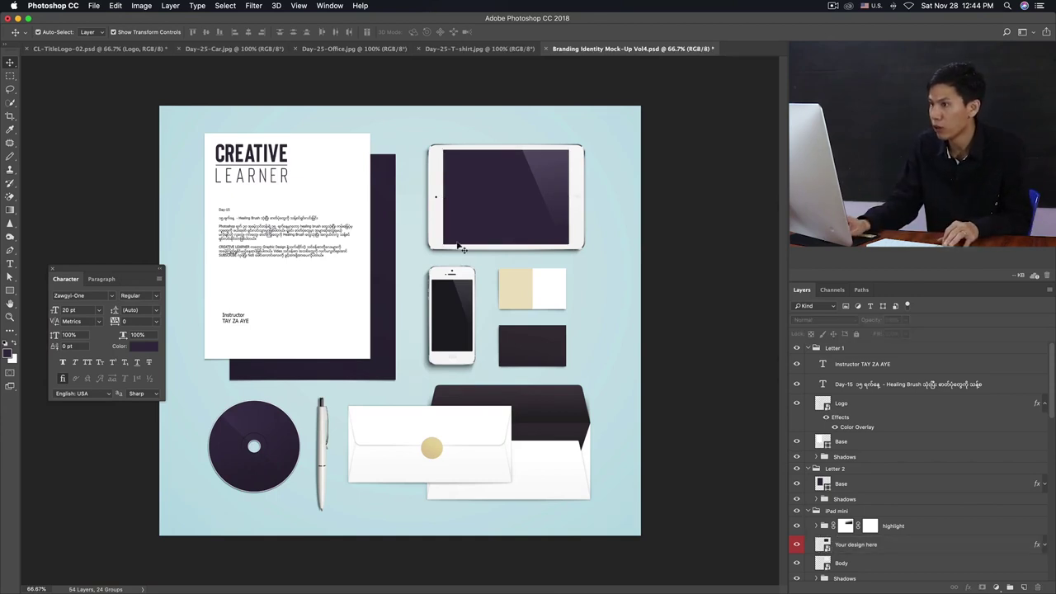
Duplicate the Logo layer into the iPad mini group, place it on the iPad, and hide its Color Overlay
ctrl+click(278, 165)
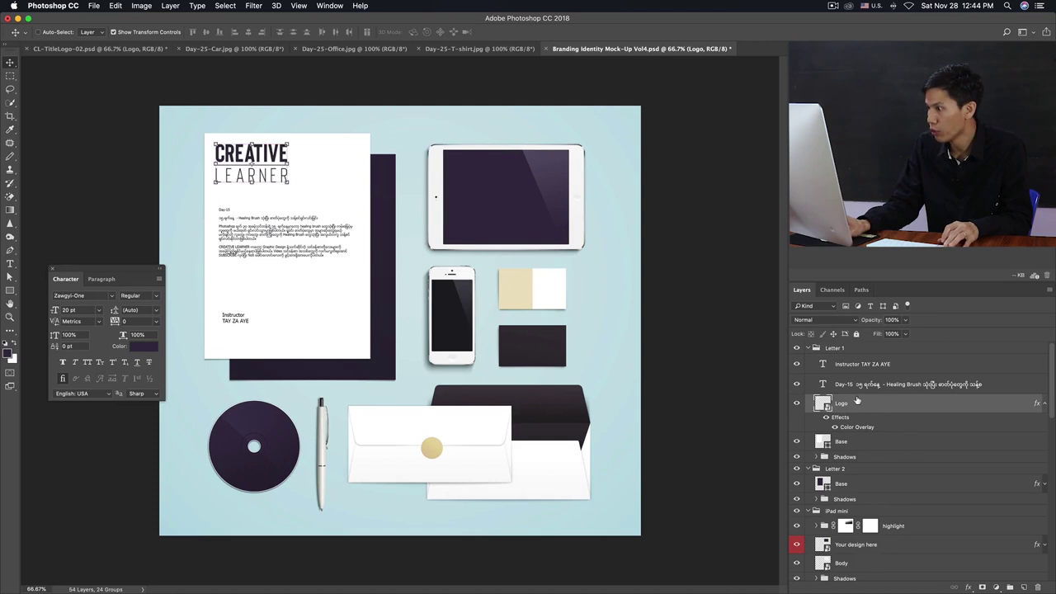
key(ctrl+j)
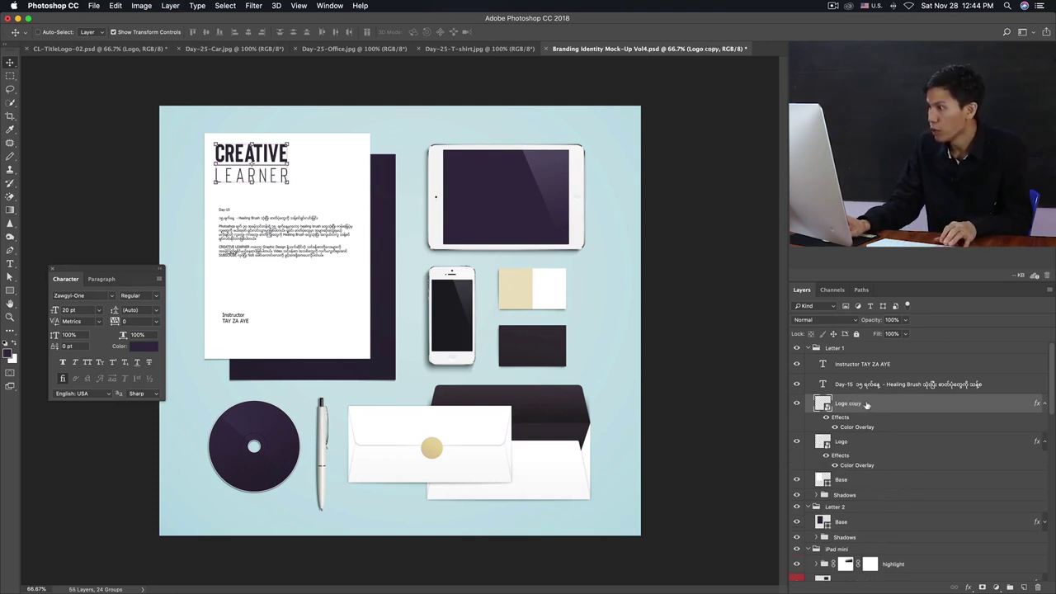
drag(886, 405, 891, 530)
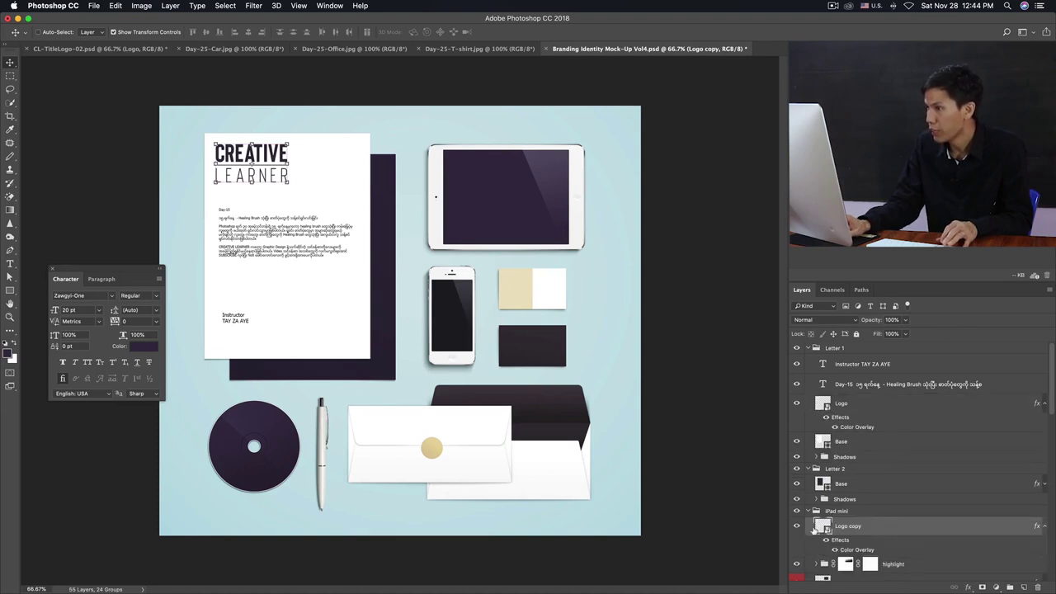
drag(265, 156, 529, 180)
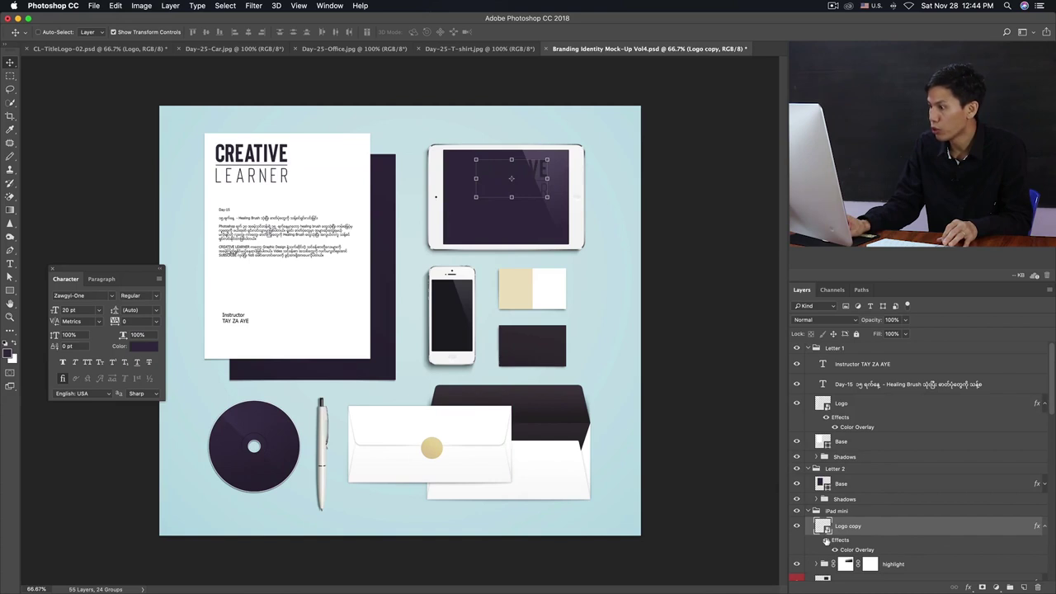
click(825, 541)
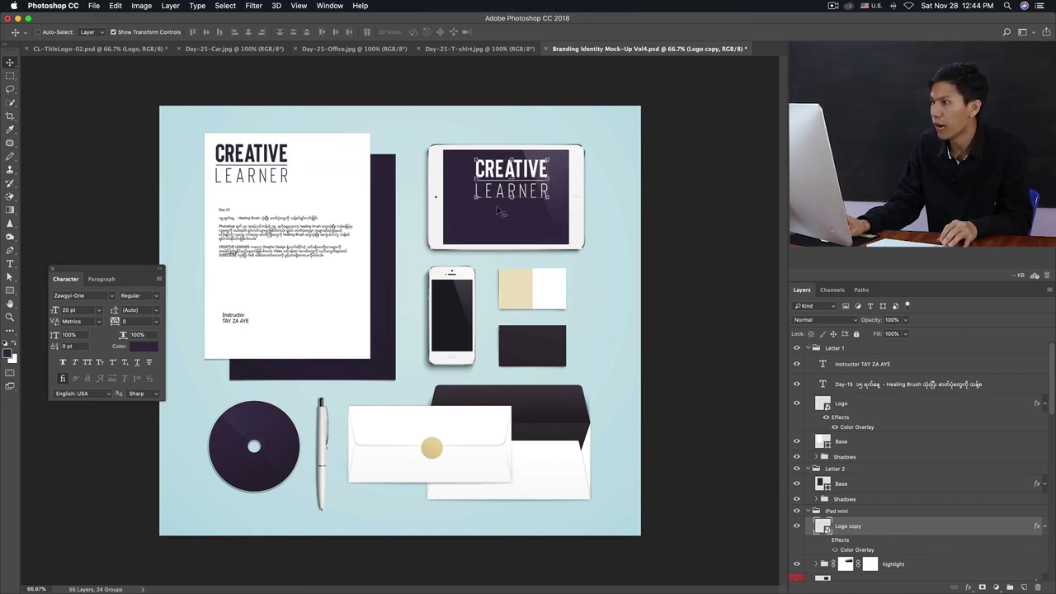
Scale the iPad logo copy to about 29% and check it at 100% zoom
key(ctrl+t)
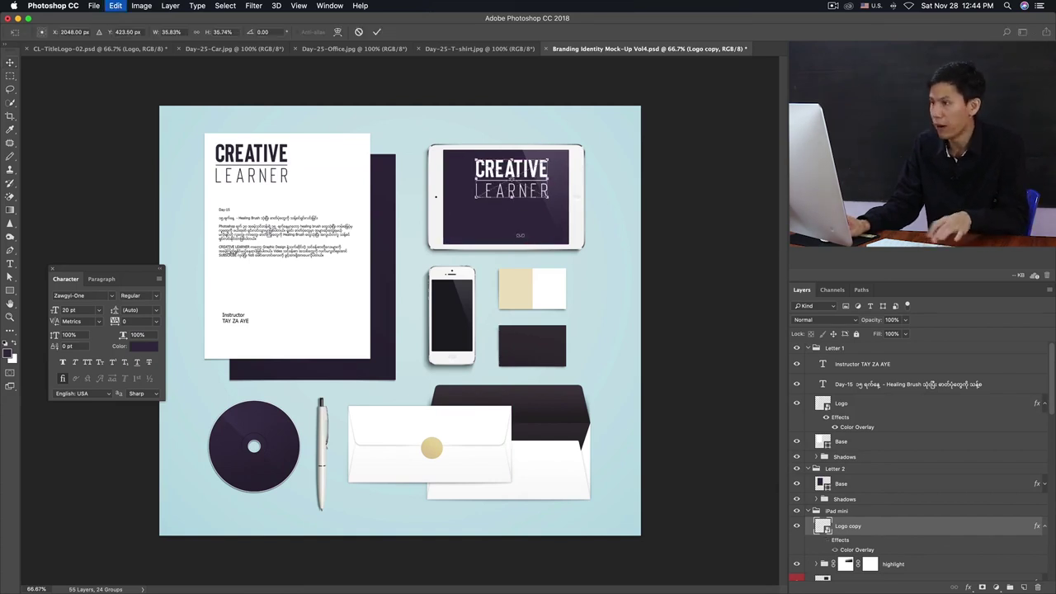
drag(550, 158, 541, 163)
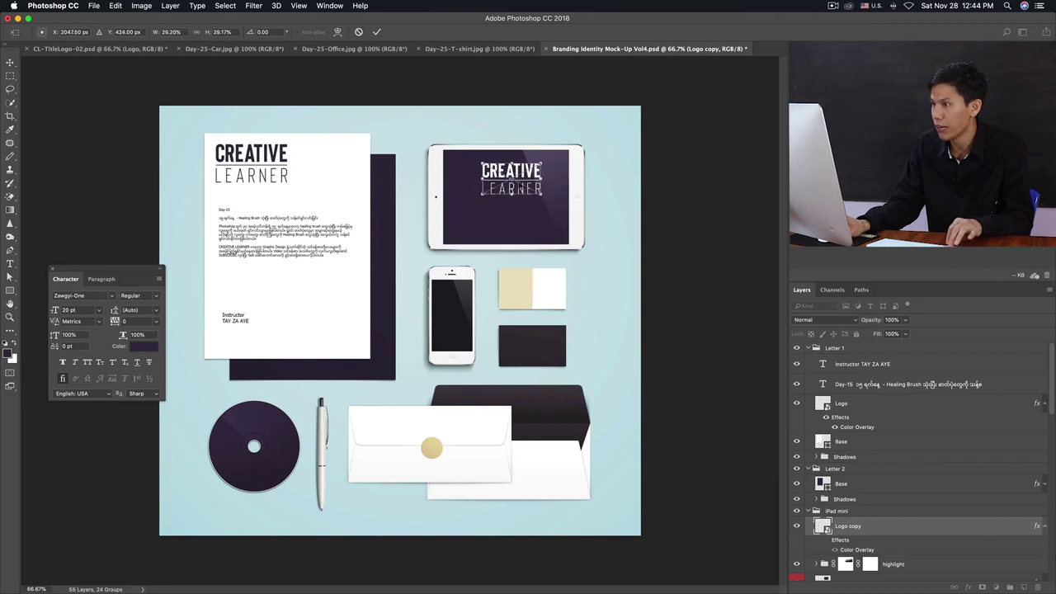
drag(530, 168, 532, 168)
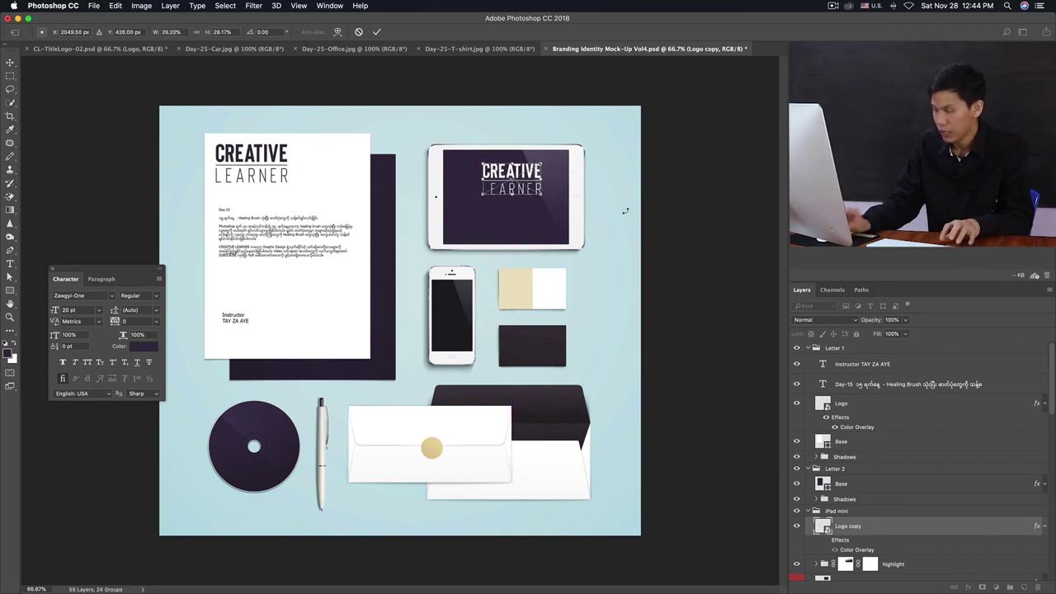
key(Return)
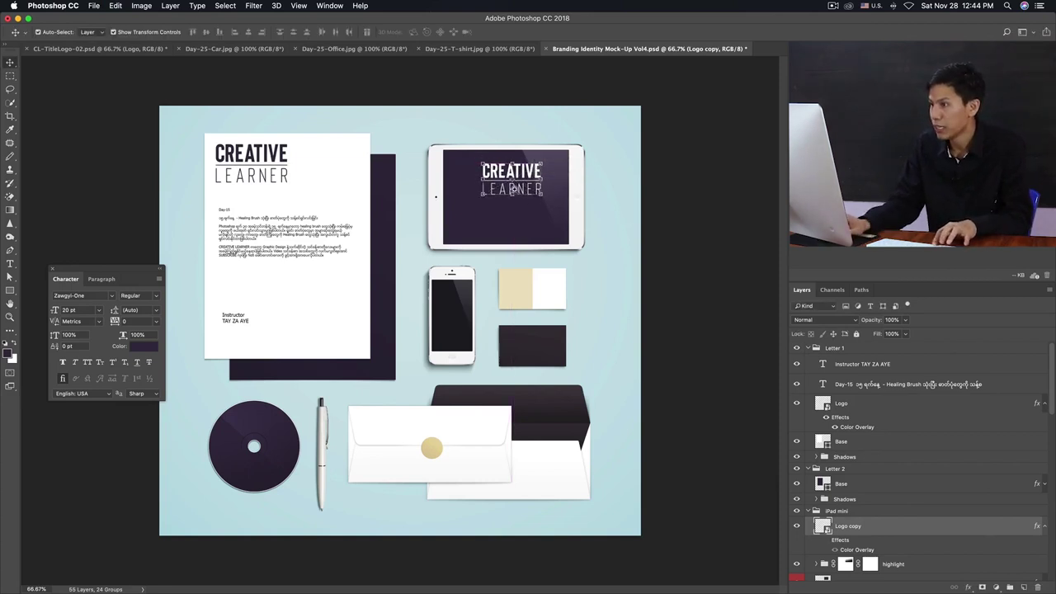
key(ctrl+1)
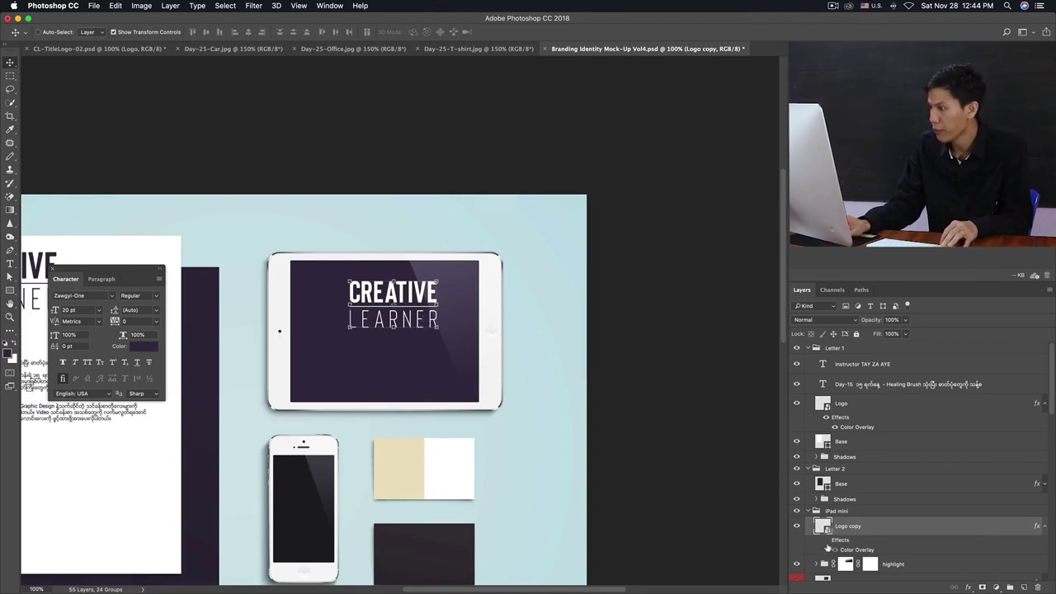
scroll(825, 544, down, 5)
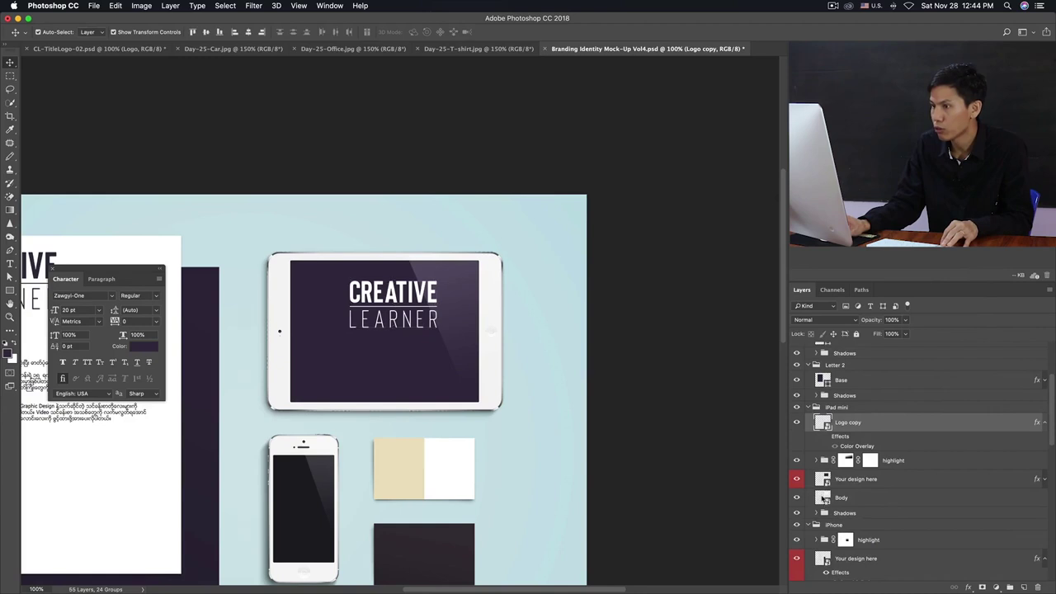
ctrl+click(824, 497)
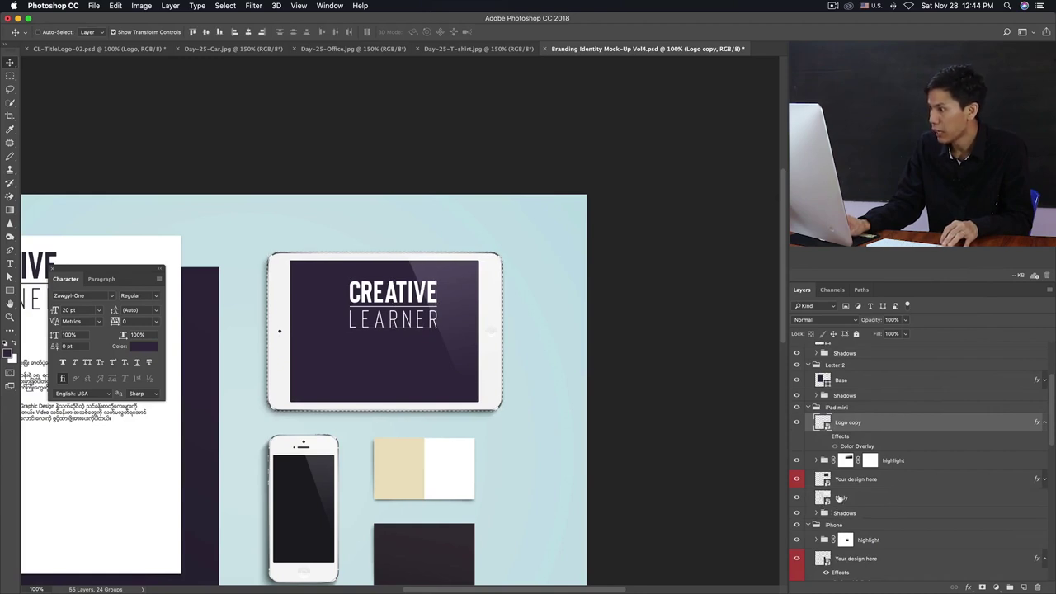
click(248, 32)
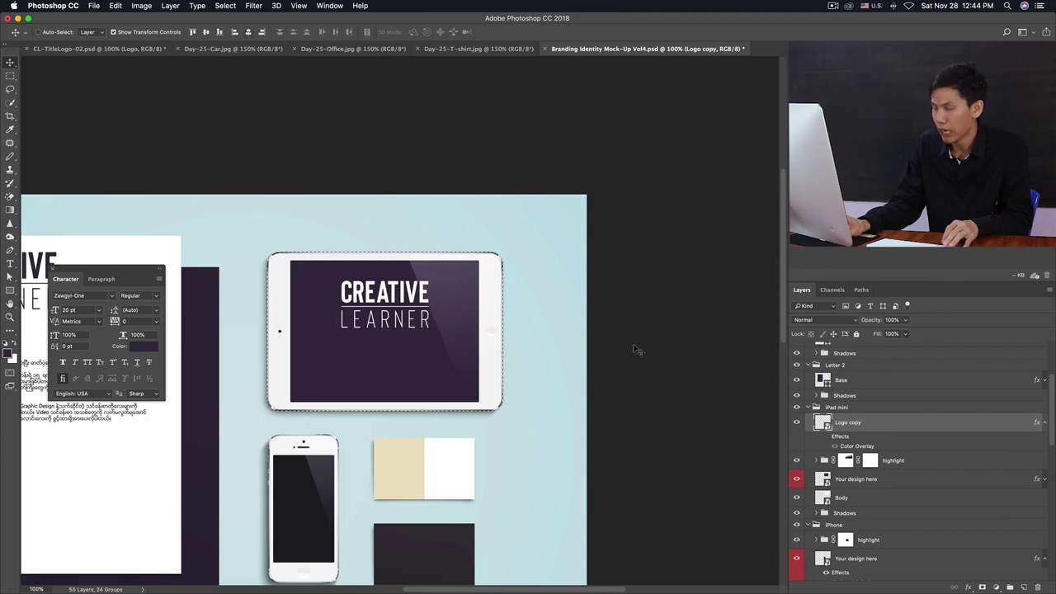
click(666, 344)
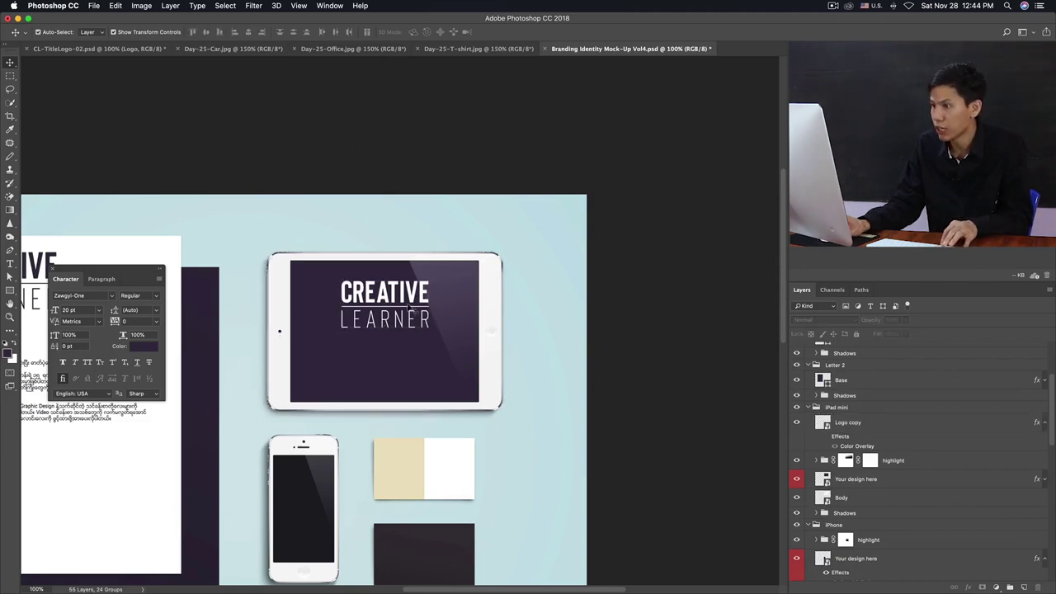
click(403, 302)
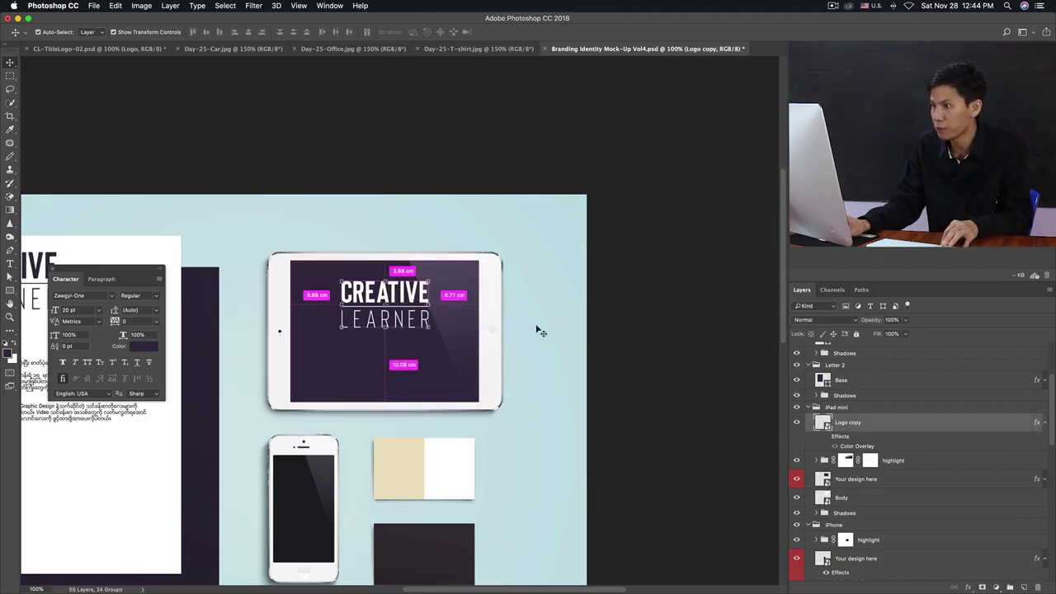
click(632, 354)
alt+click(436, 356)
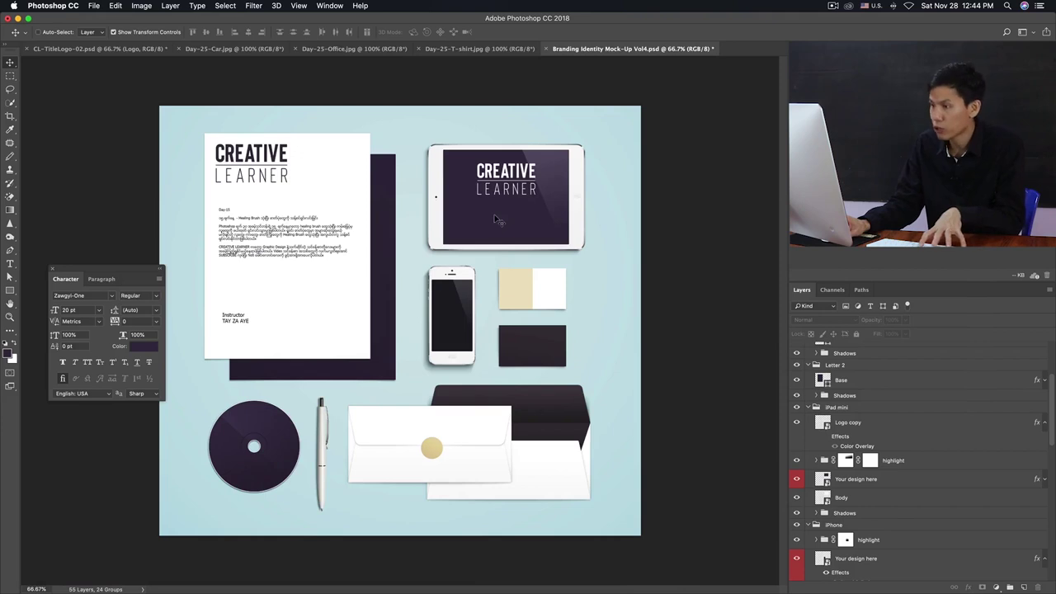
key(t)
key(ctrl+plus)
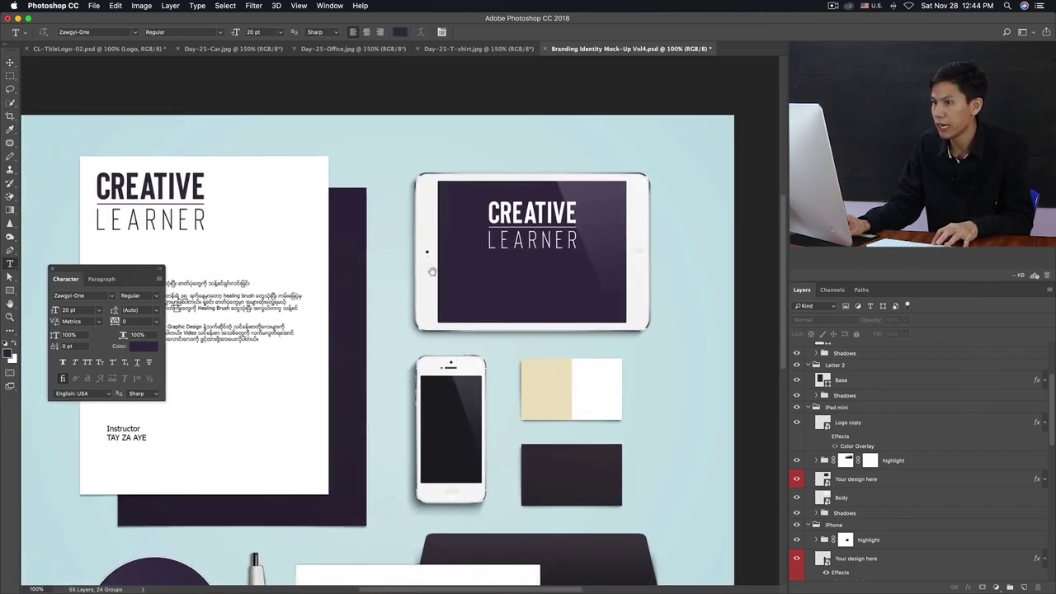
scroll(348, 237, down, 2)
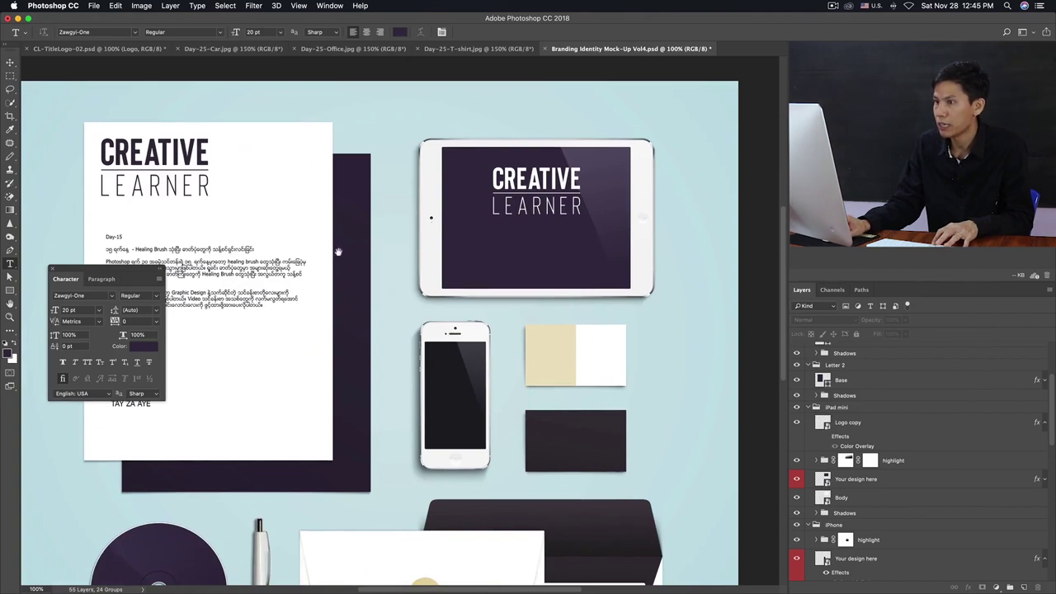
Select the Day-15 letter text layer and duplicate it
key(v)
click(228, 284)
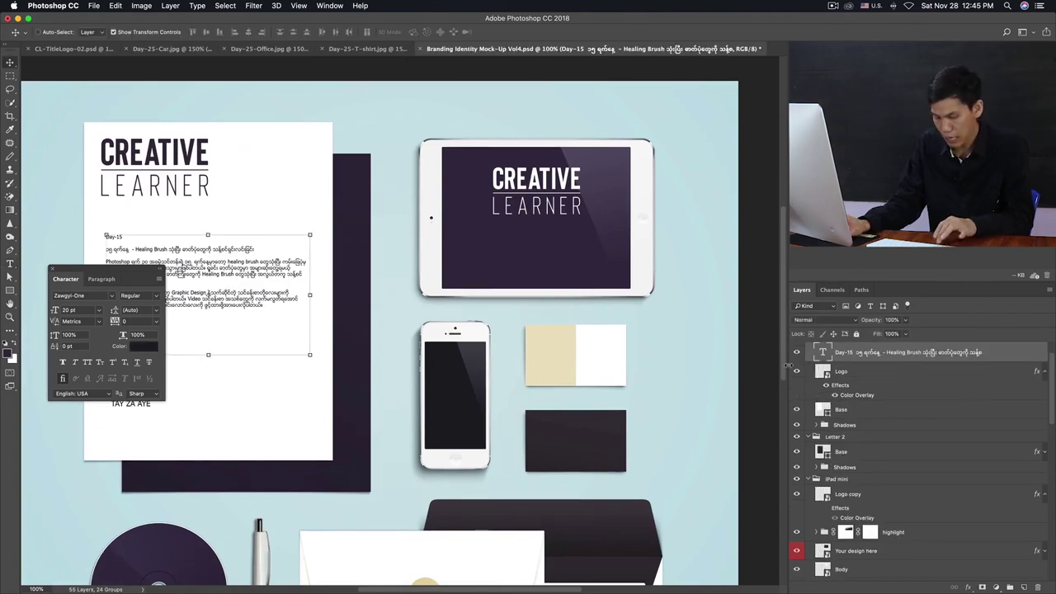
key(super+k)
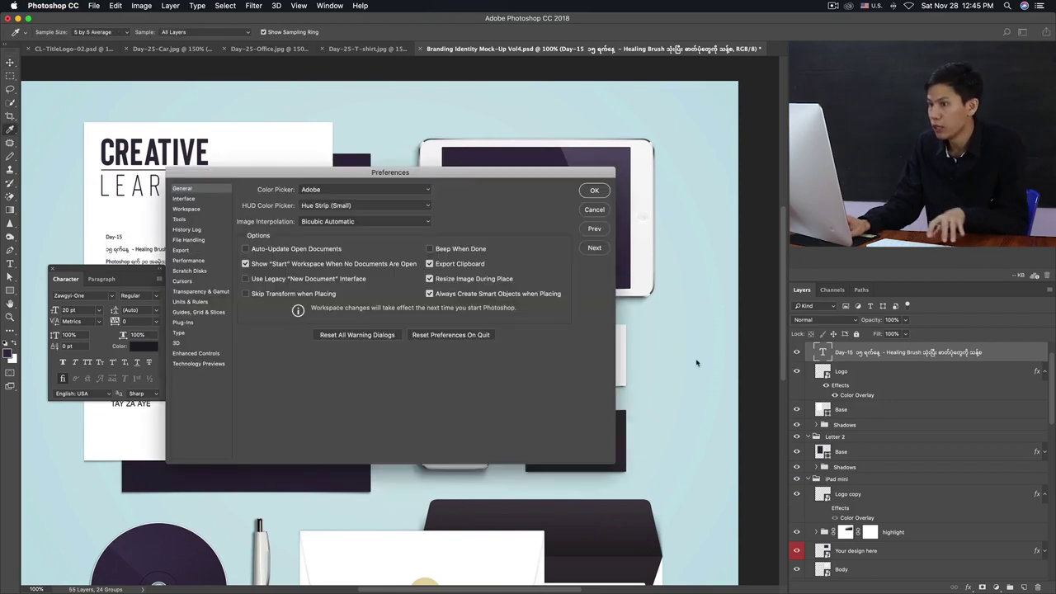
click(594, 210)
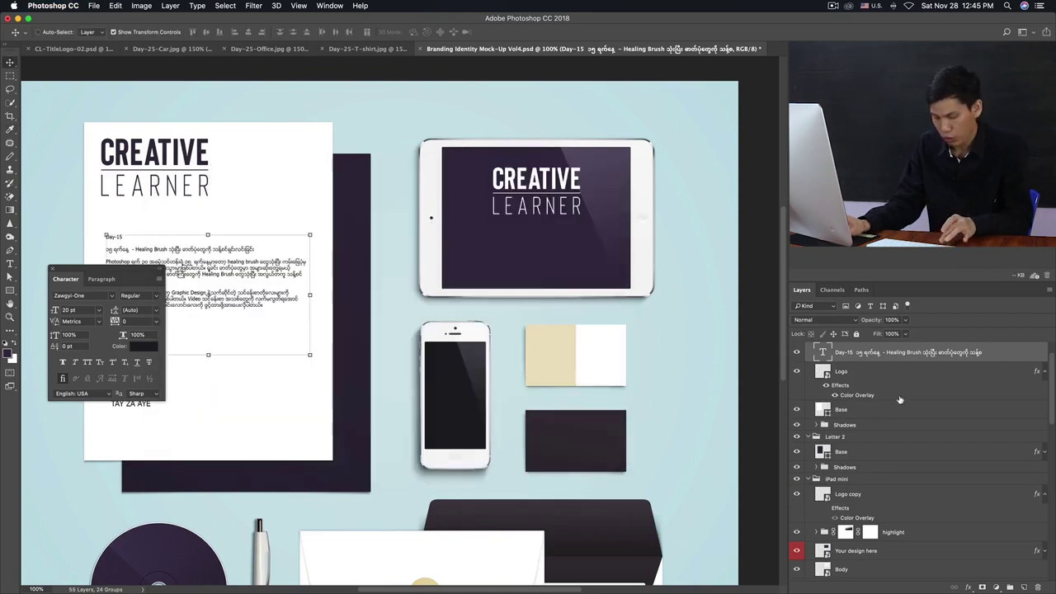
key(super+j)
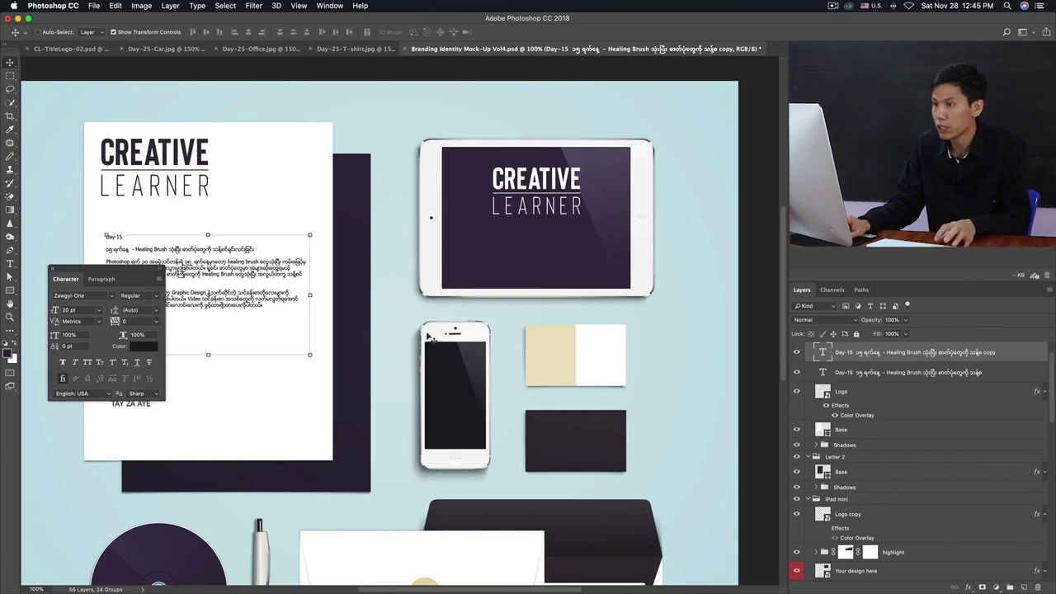
Move the Day-15 text copy into the iPad mini group and position it over the iPad screen
drag(259, 251, 655, 233)
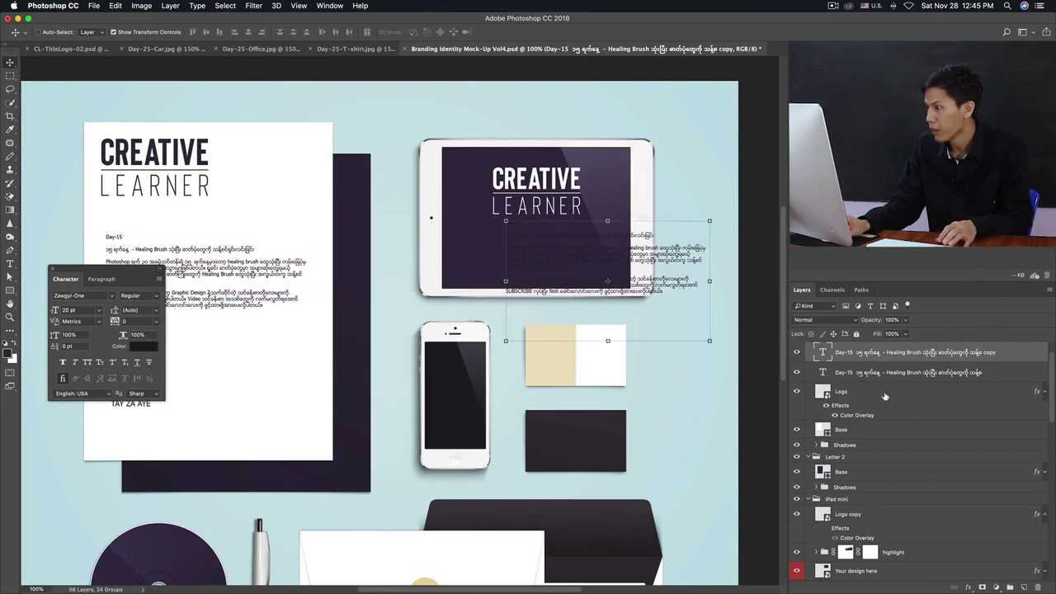
mouse_move(874, 353)
mouse_down()
mouse_move(872, 505)
mouse_move(863, 505)
mouse_up()
click(839, 479)
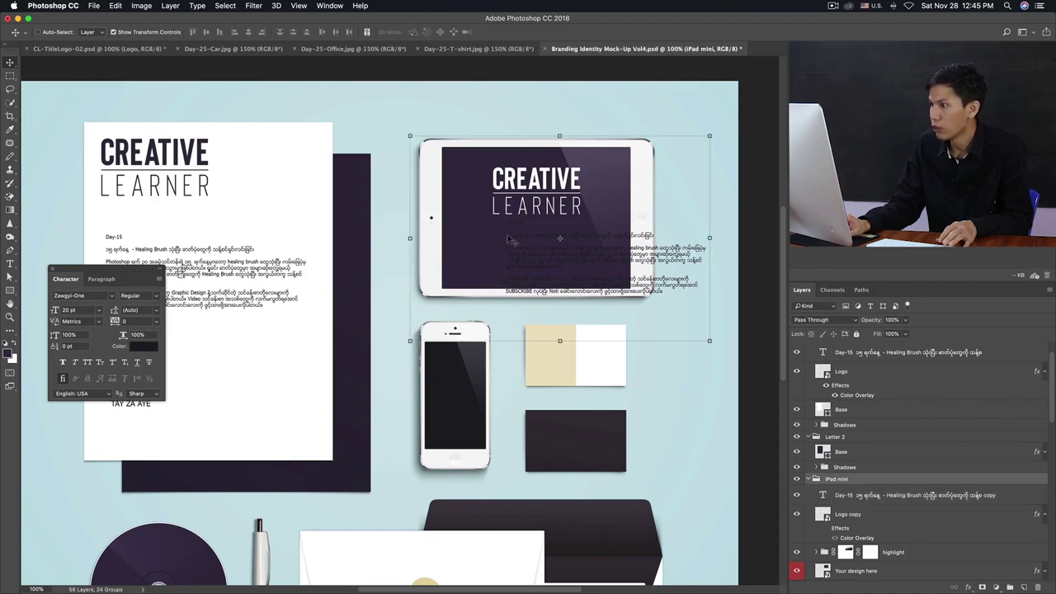
click(853, 498)
drag(668, 284, 615, 282)
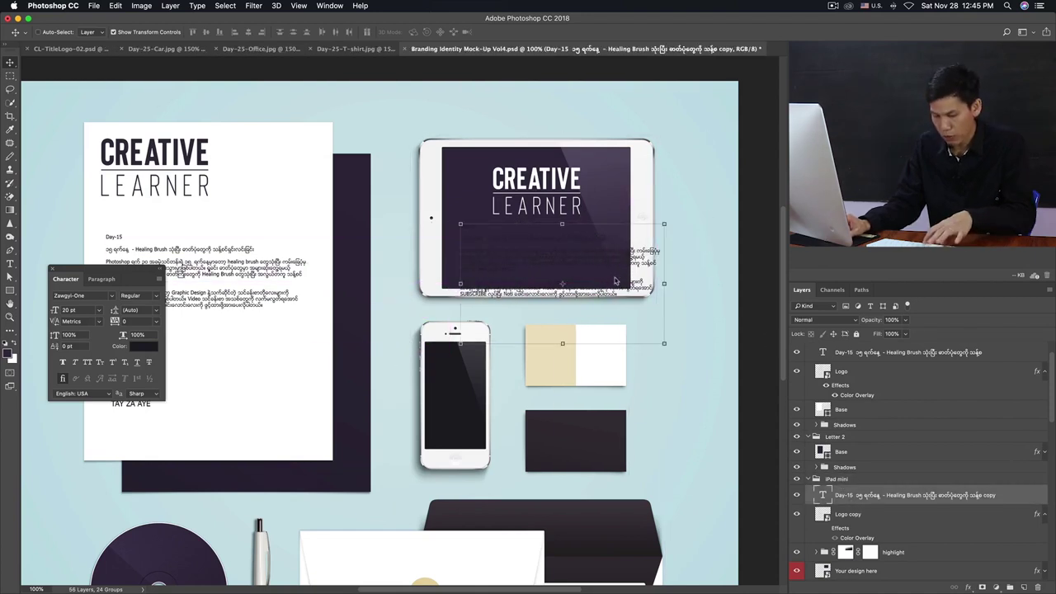
key(t)
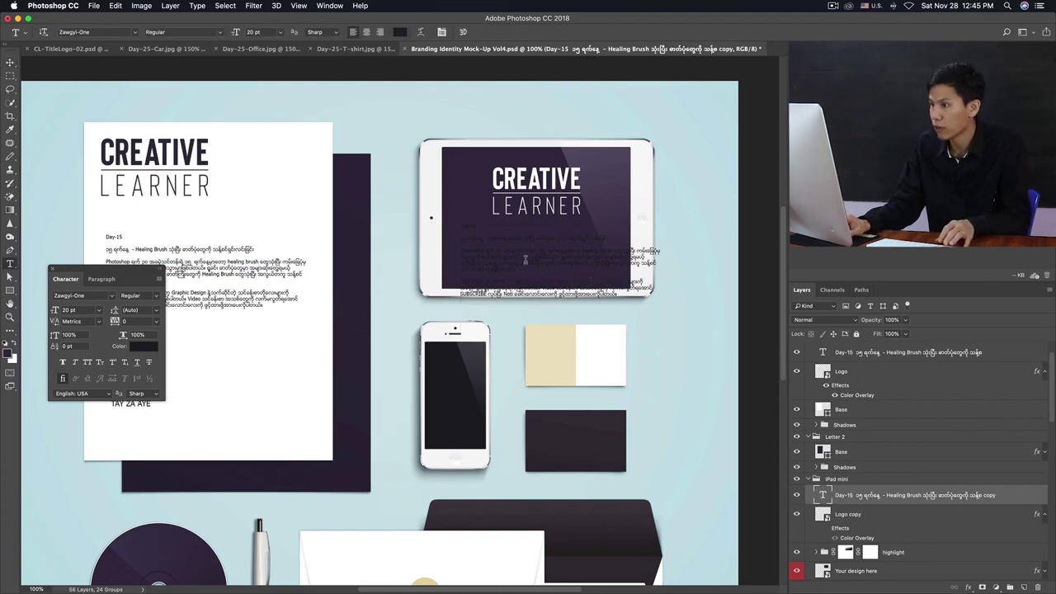
Resize the Day-15 text box to fit the iPad screen and nudge it below the logo
click(513, 268)
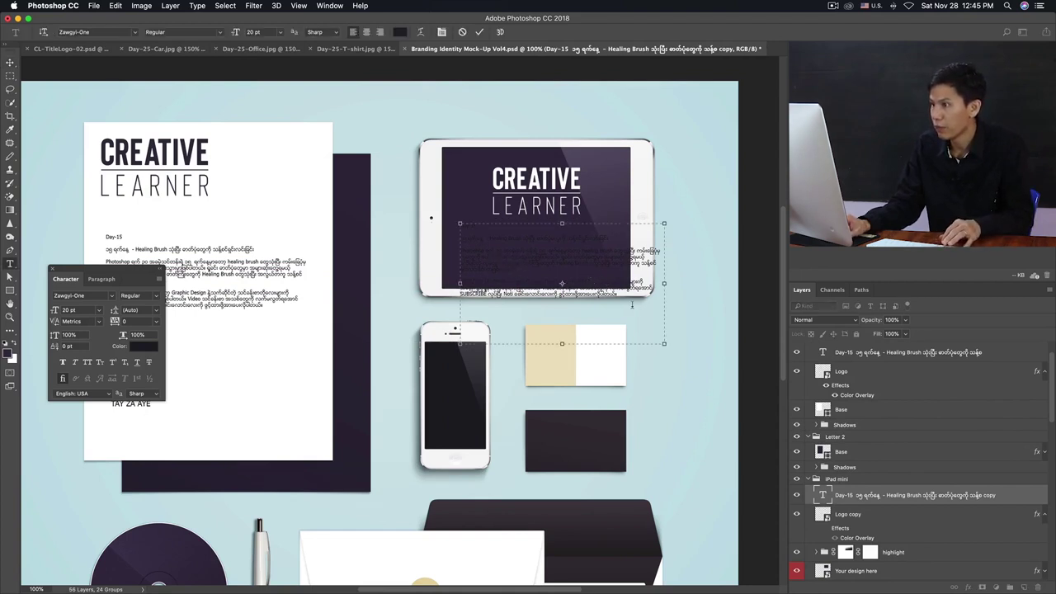
drag(664, 342, 625, 275)
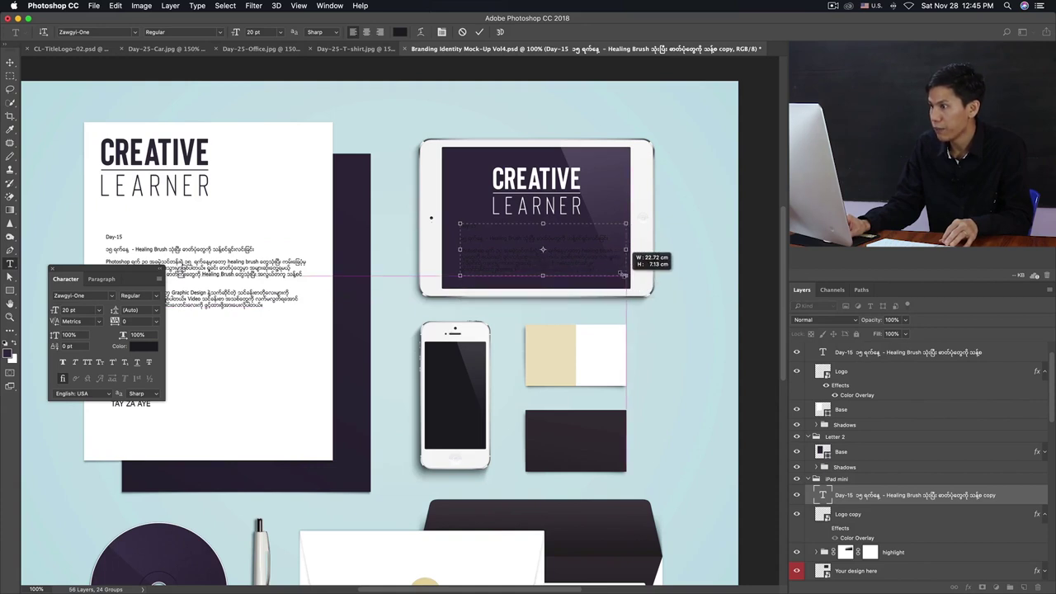
key(ctrl+Return)
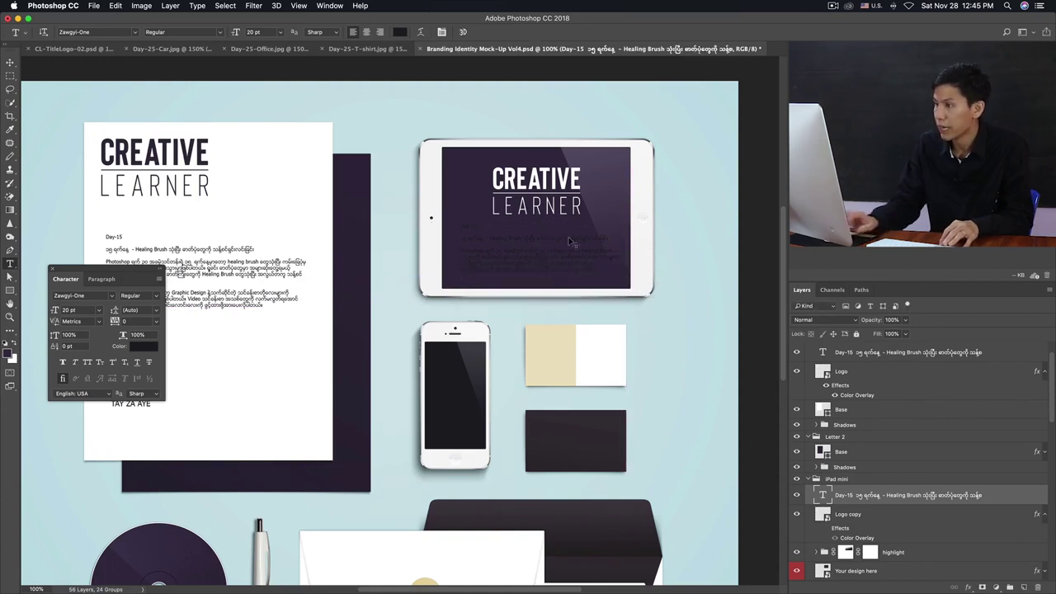
key(v)
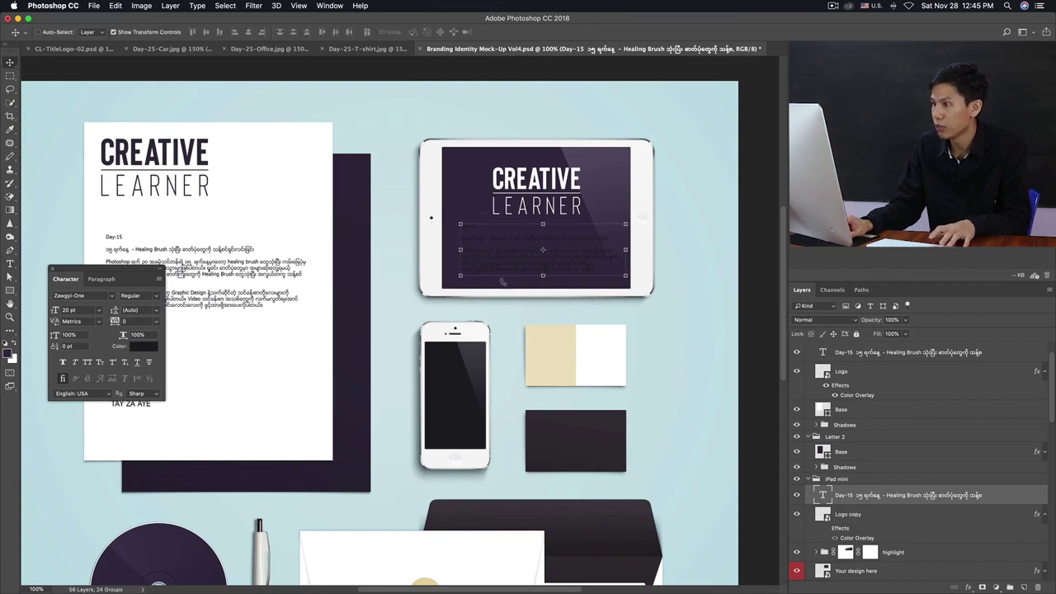
drag(574, 270, 567, 275)
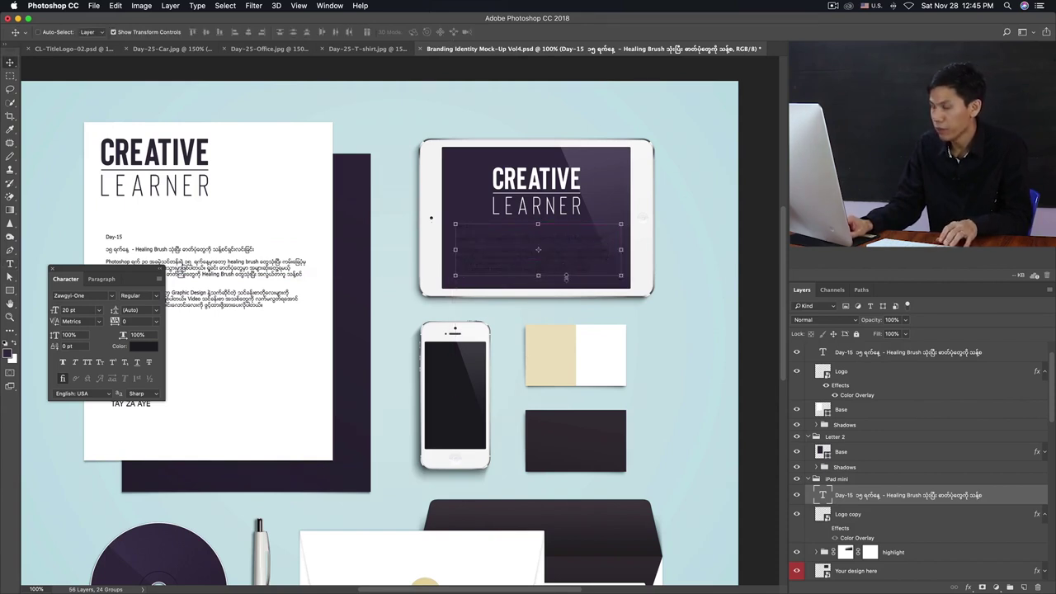
key(t)
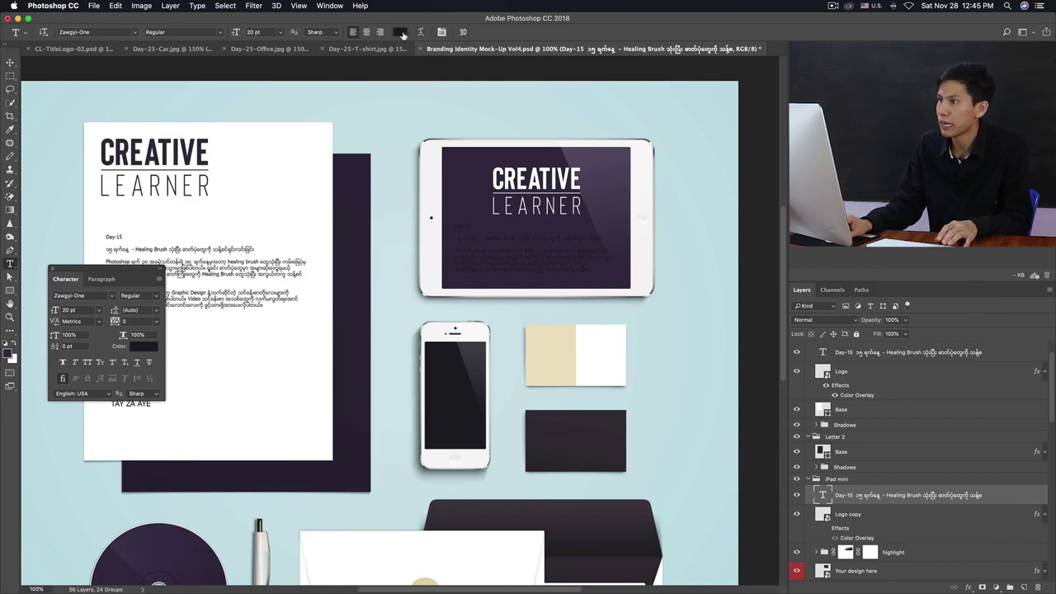
click(402, 34)
Make the iPad's Day-15 text white (#ffffff) and zoom out to view the whole mock-up
mouse_move(580, 142)
mouse_down()
mouse_move(483, 216)
mouse_move(458, 220)
mouse_up()
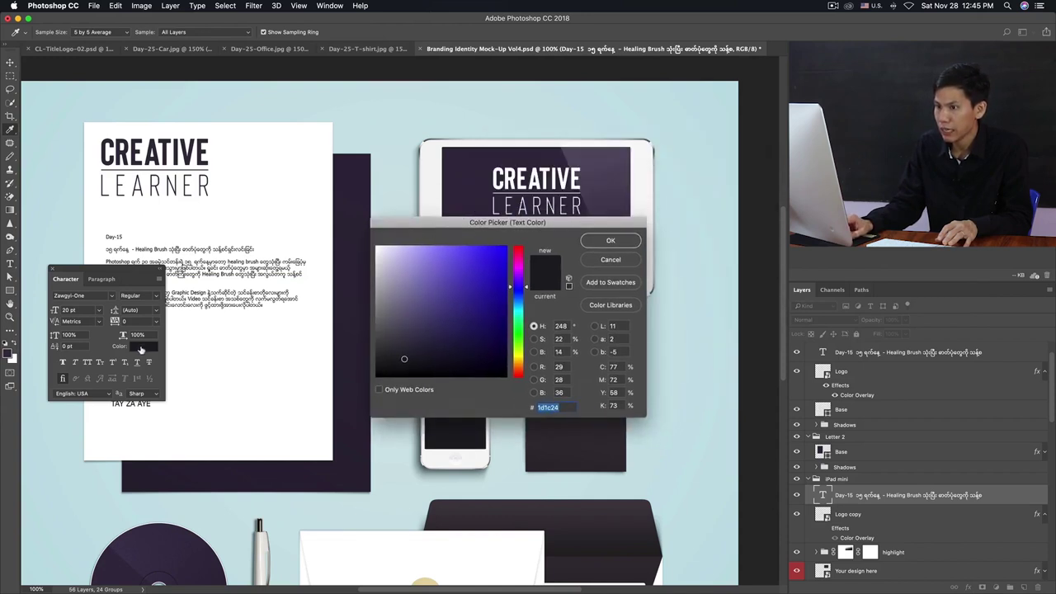
drag(394, 272, 376, 246)
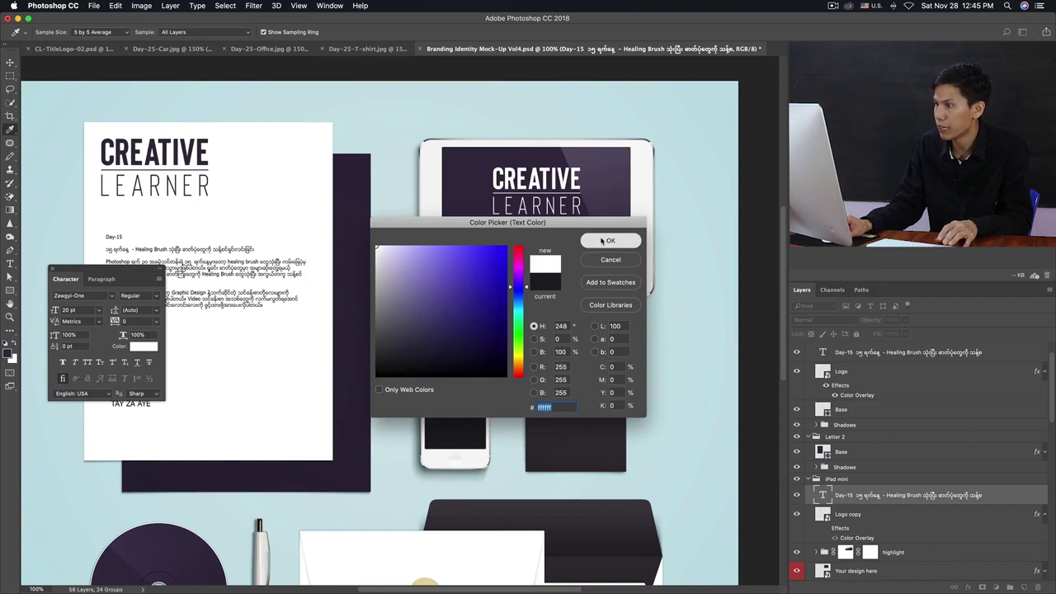
click(608, 241)
key(v)
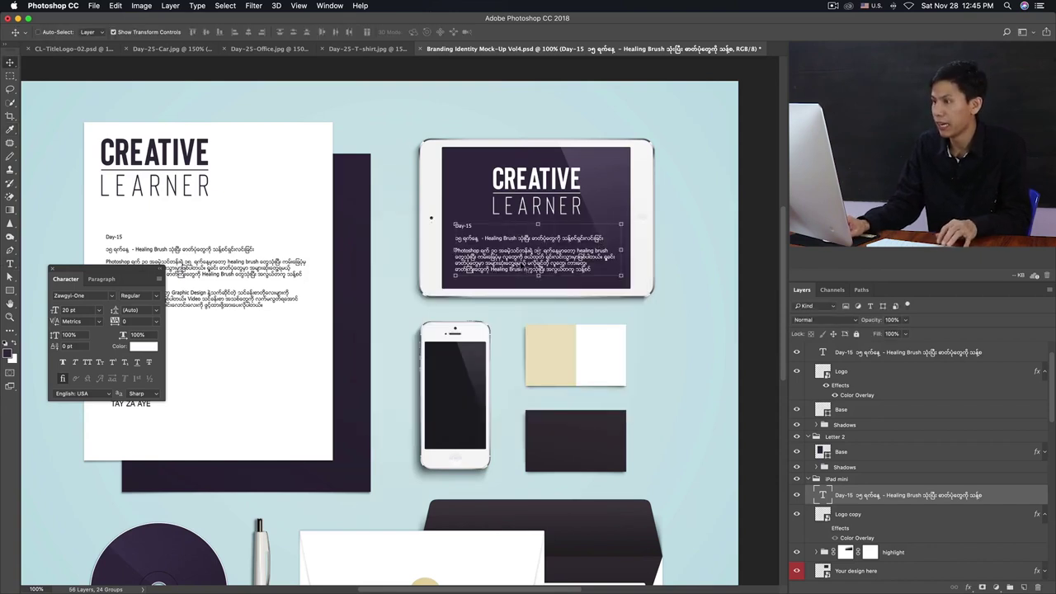
key(super+minus)
click(485, 287)
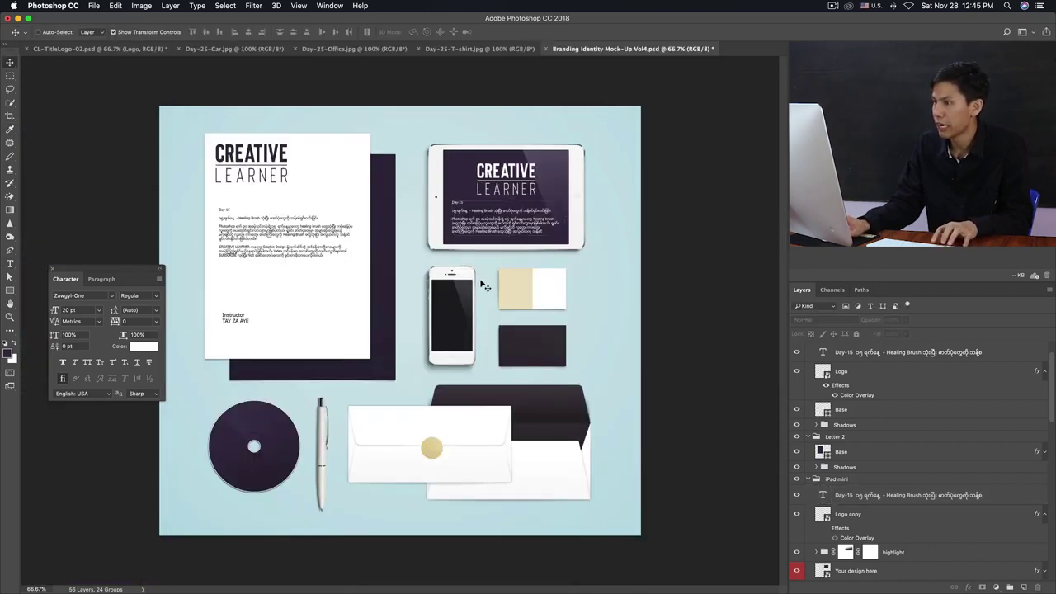
key(super+plus)
key(super+minus)
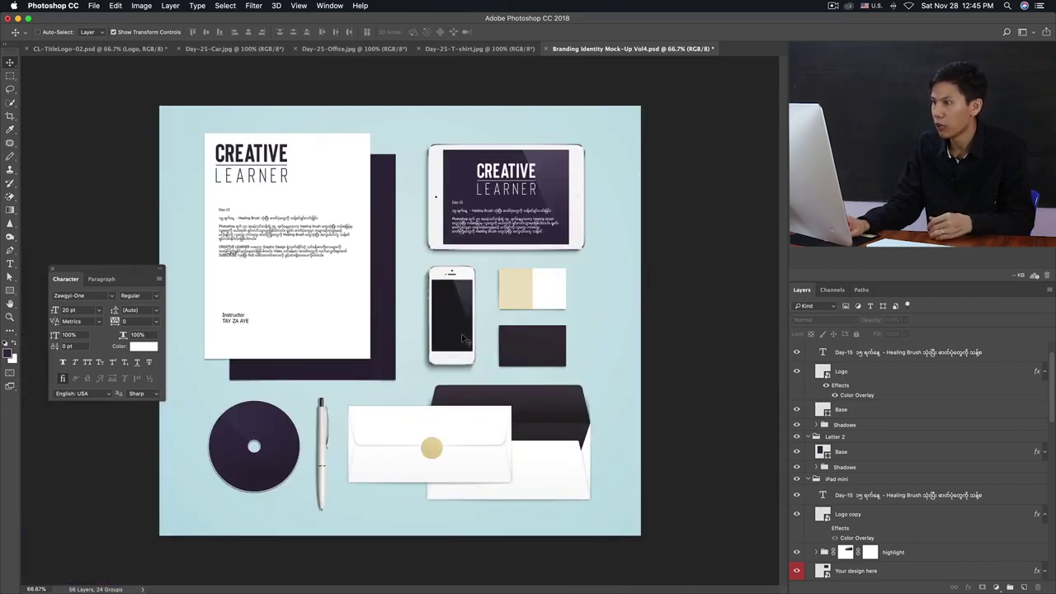
key(super+plus)
key(super+minus)
click(453, 309)
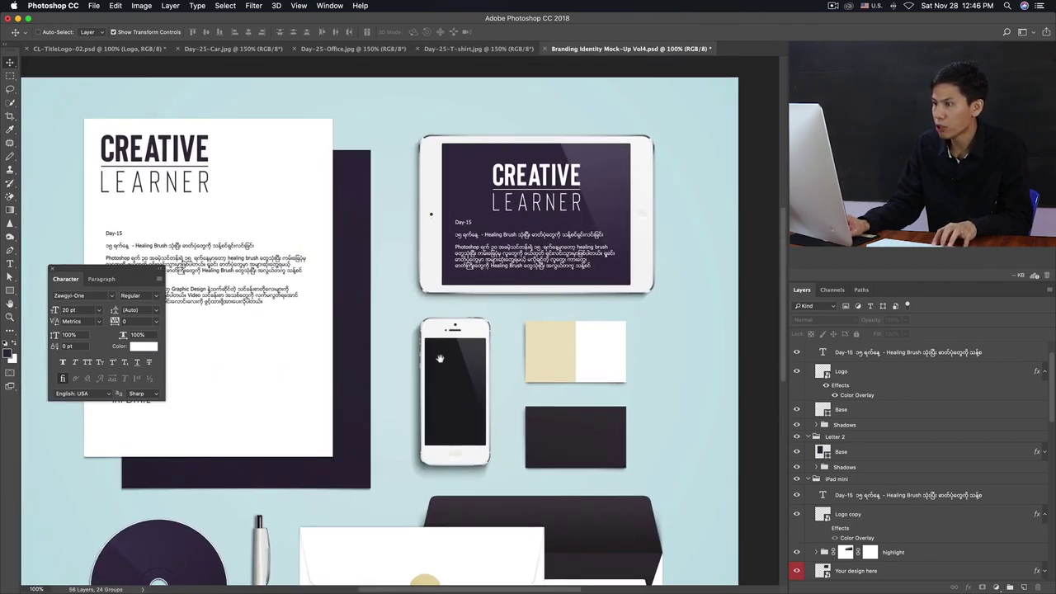
click(440, 358)
alt+click(456, 350)
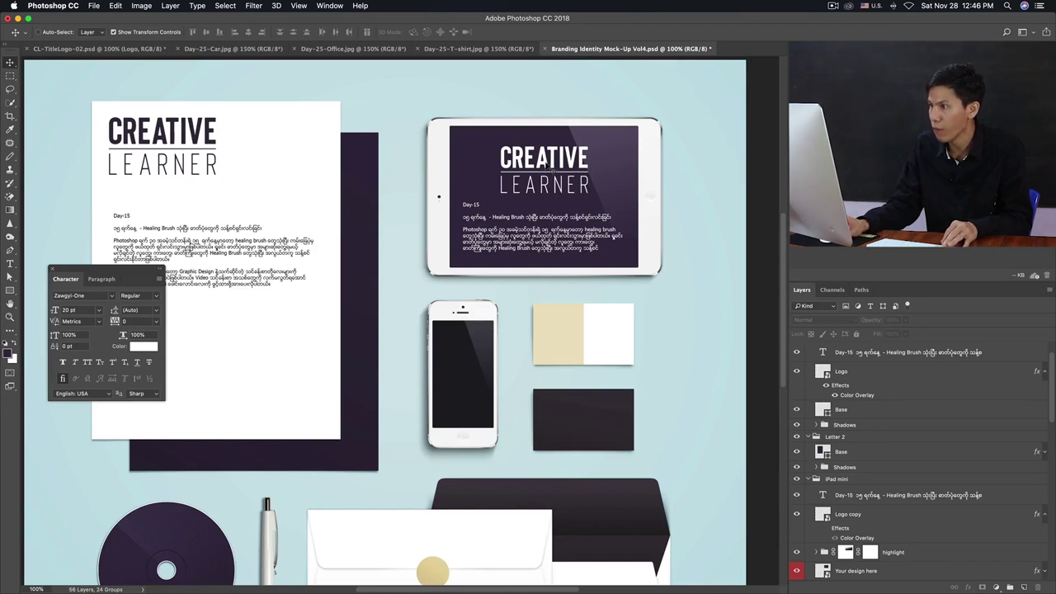
ctrl+click(551, 168)
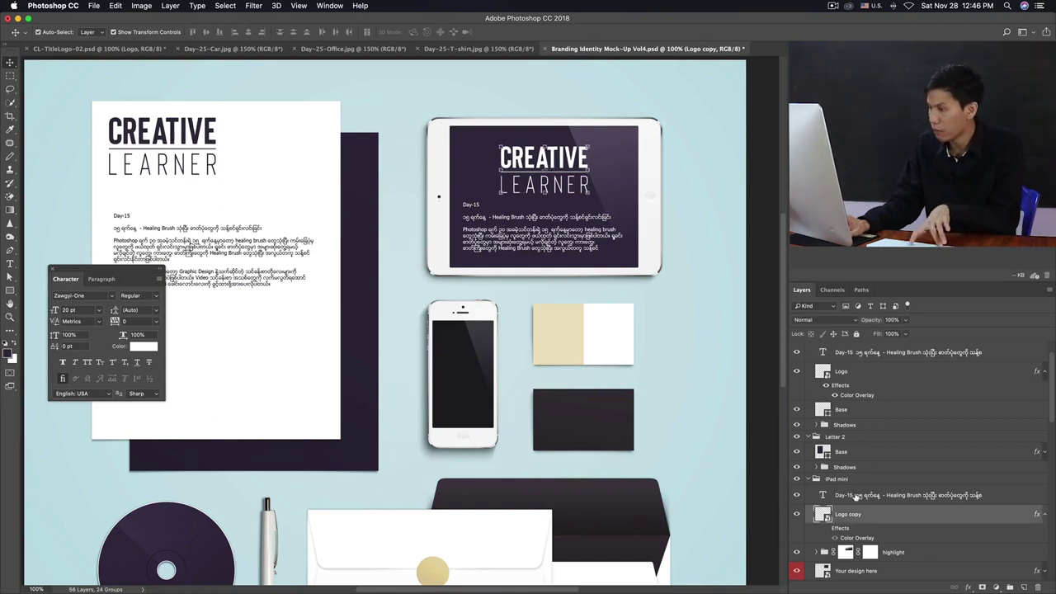
Duplicate the iPad logo into the iPhone group and place it on the iPhone screen
key(ctrl+j)
click(457, 378)
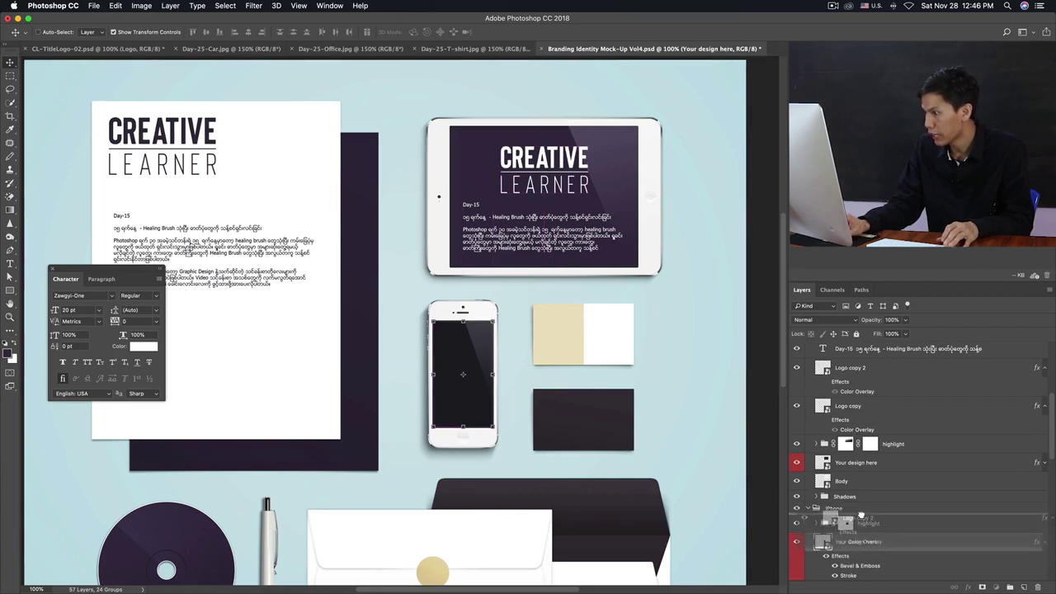
drag(846, 369, 863, 518)
drag(568, 163, 490, 351)
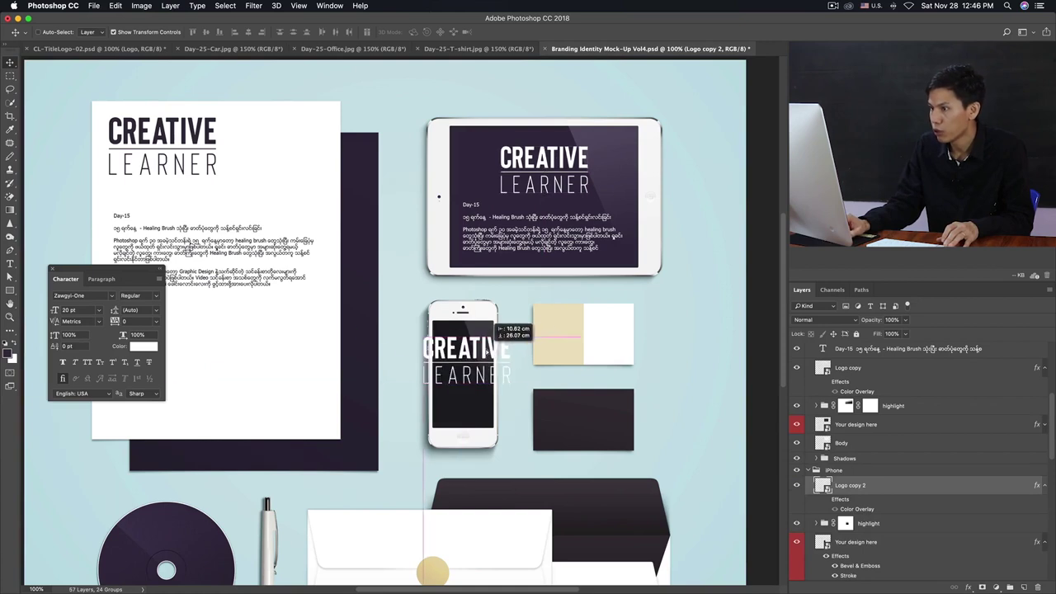
Scale the iPhone logo copy down in two passes and move it up the screen
key(ctrl+t)
drag(512, 333, 498, 341)
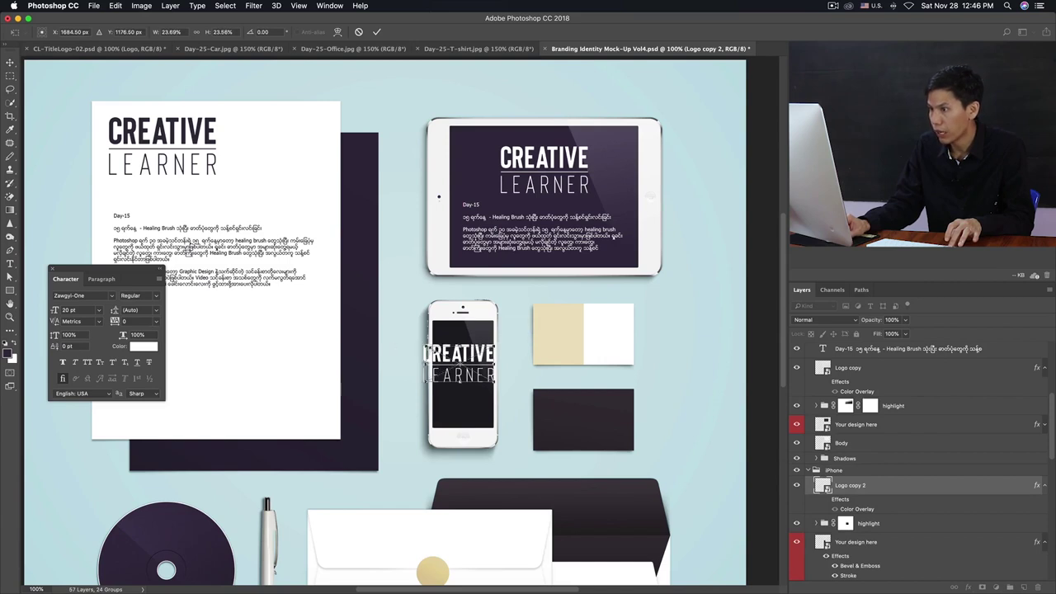
drag(423, 345, 432, 348)
key(Return)
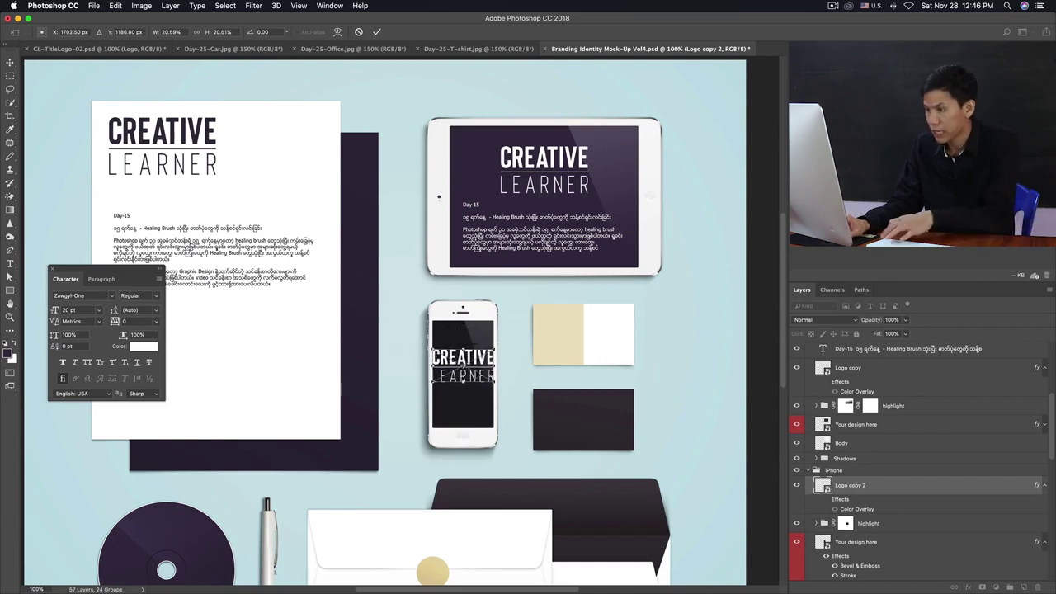
key(ctrl+t)
drag(496, 346, 560, 355)
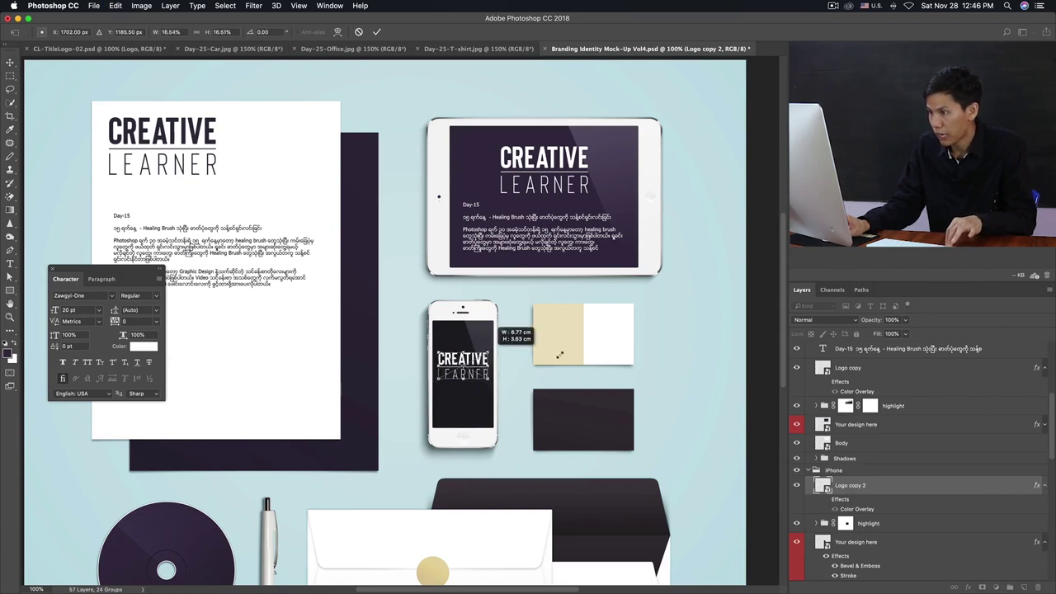
key(Return)
drag(474, 373, 485, 324)
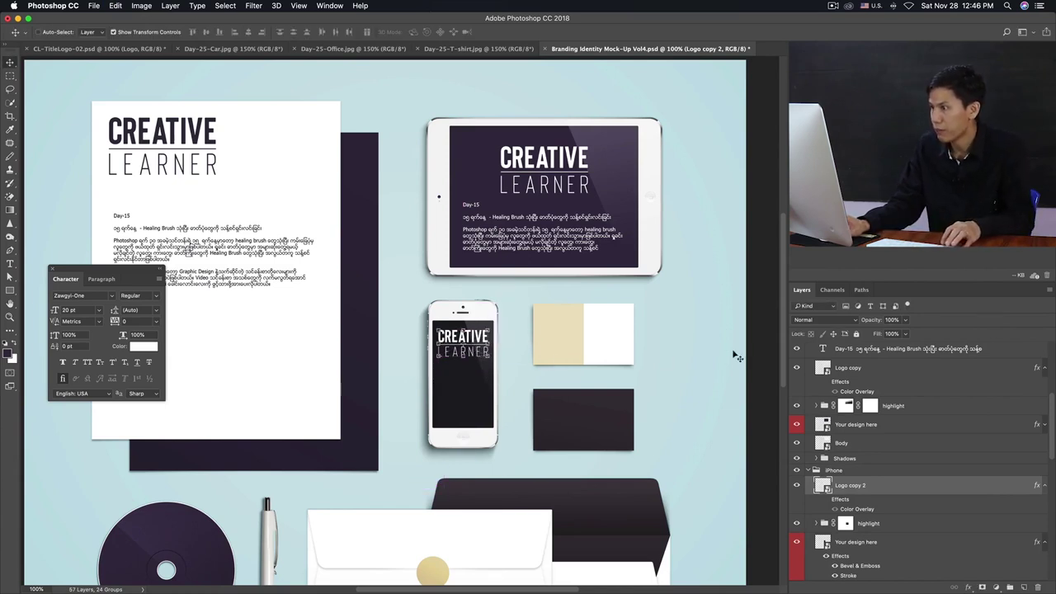
Fine-tune the iPhone logo to about 15% scale and check its spacing
click(766, 381)
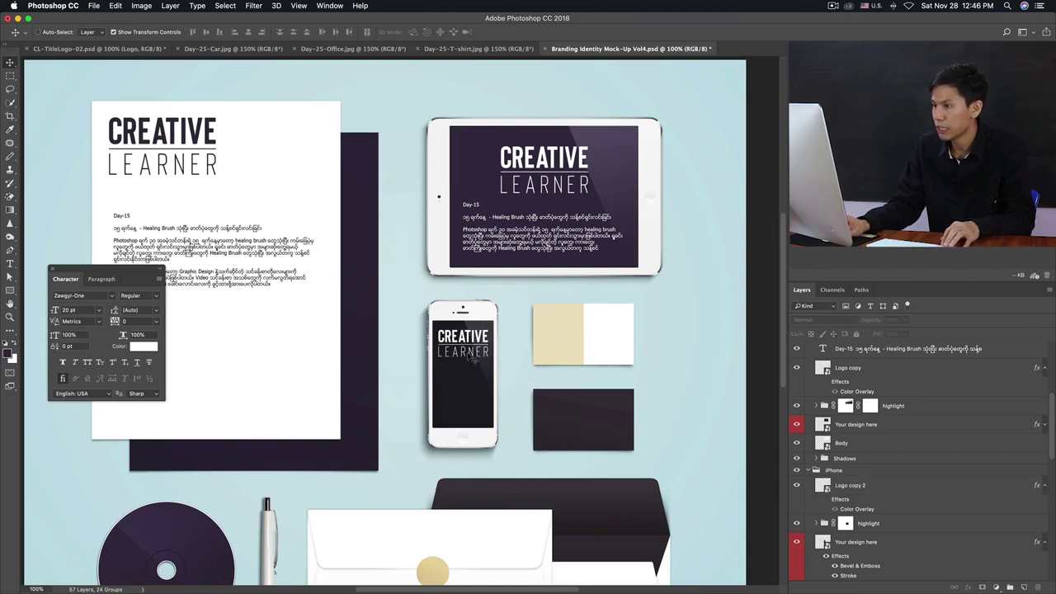
click(472, 353)
key(ctrl+t)
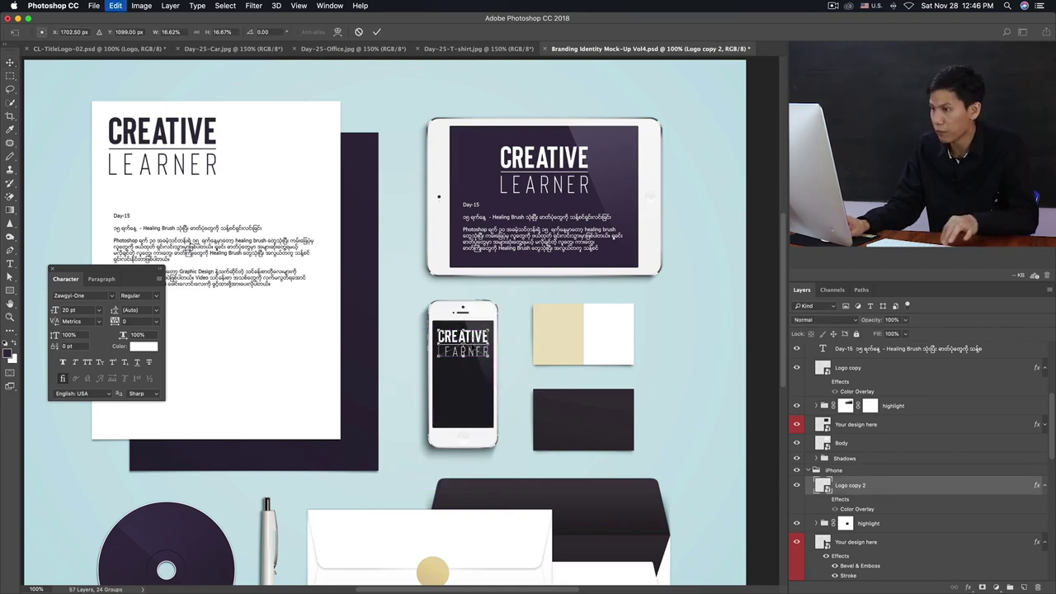
drag(490, 327, 487, 330)
key(Return)
scroll(851, 510, down, 5)
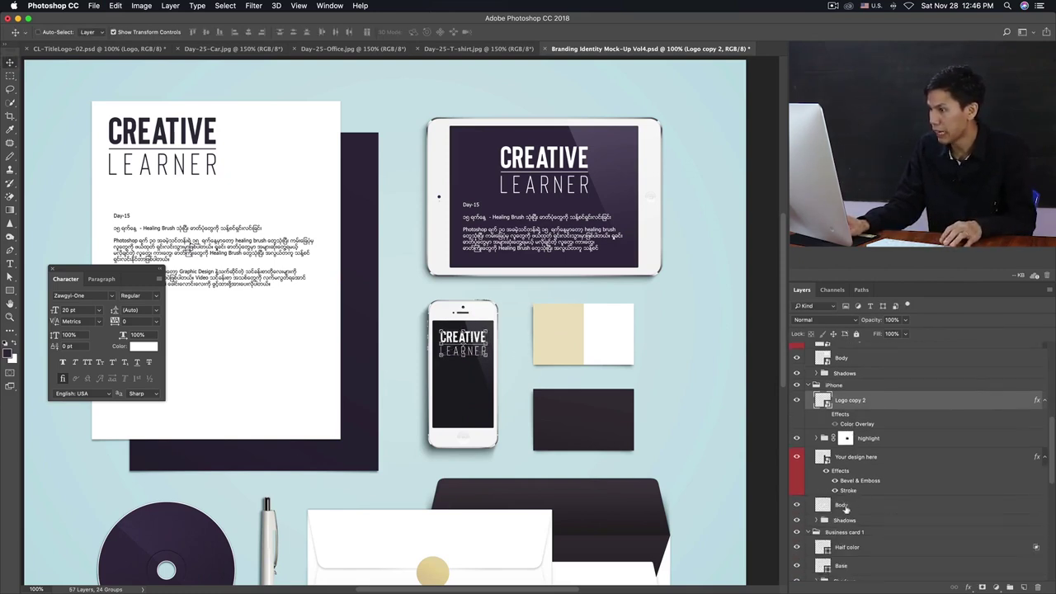
key(ctrl)
click(476, 410)
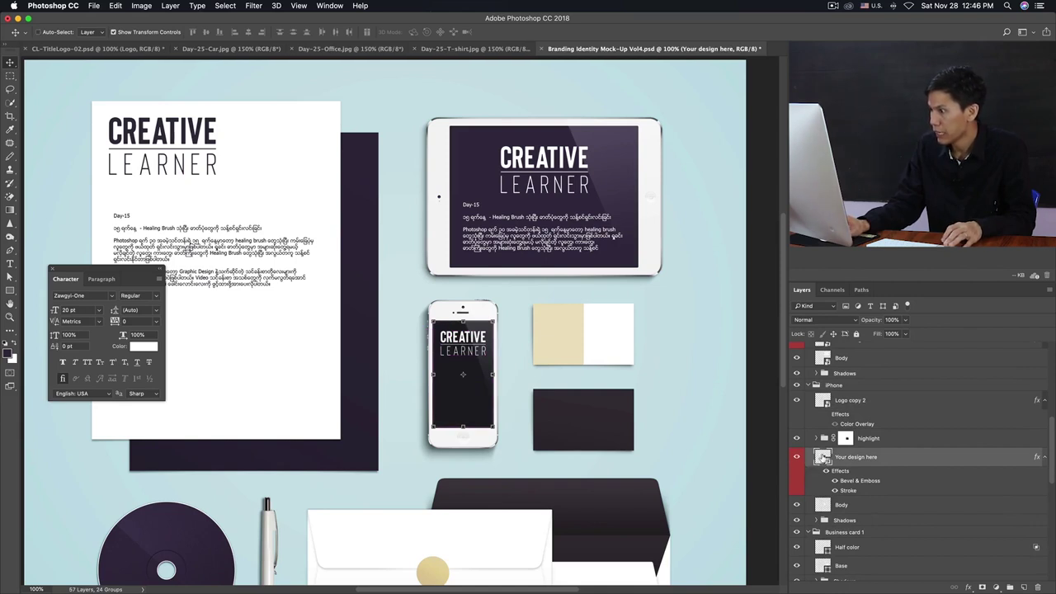
Give the iPhone's 'Your design here' screen a purple Color Overlay, save it, and close the .psb
double_click(823, 458)
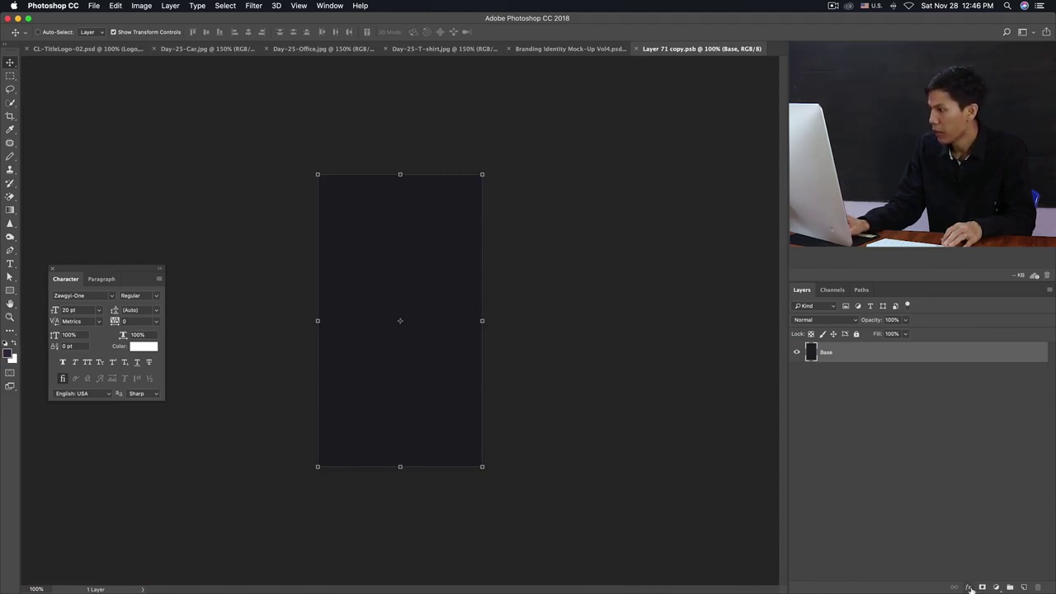
click(970, 589)
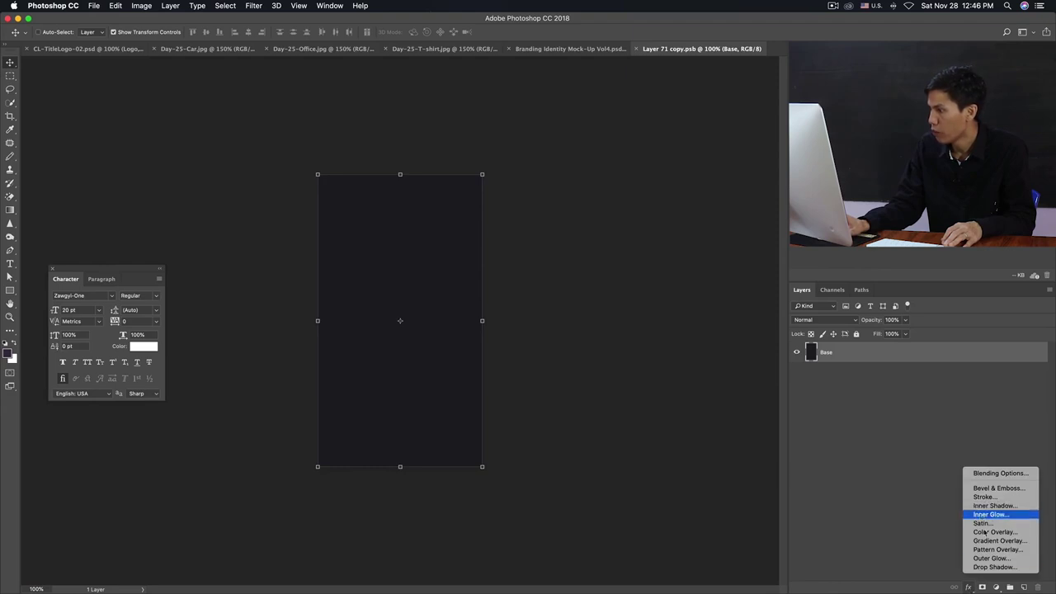
key(Return)
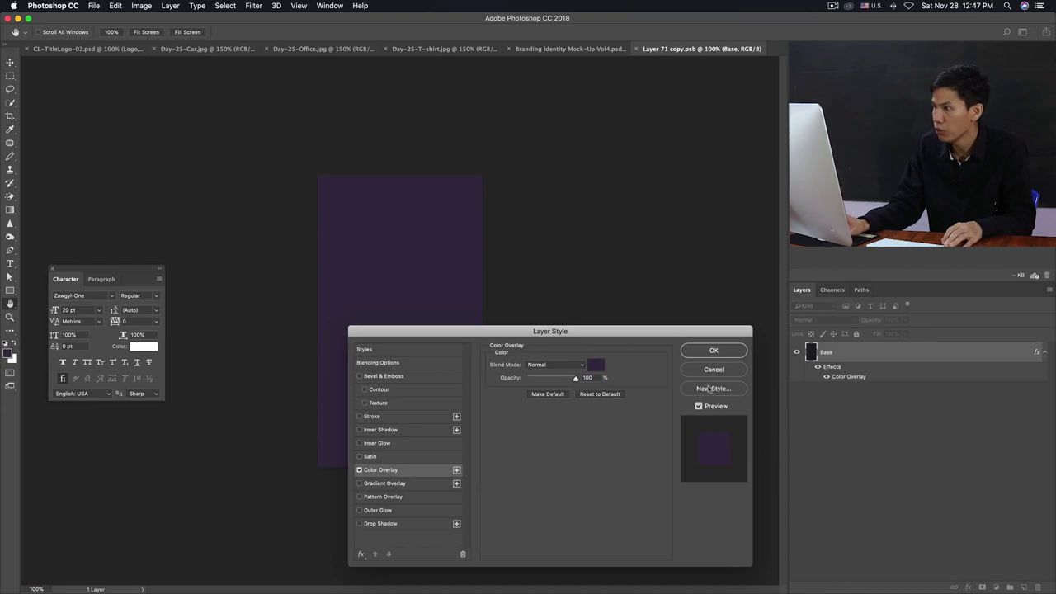
click(715, 351)
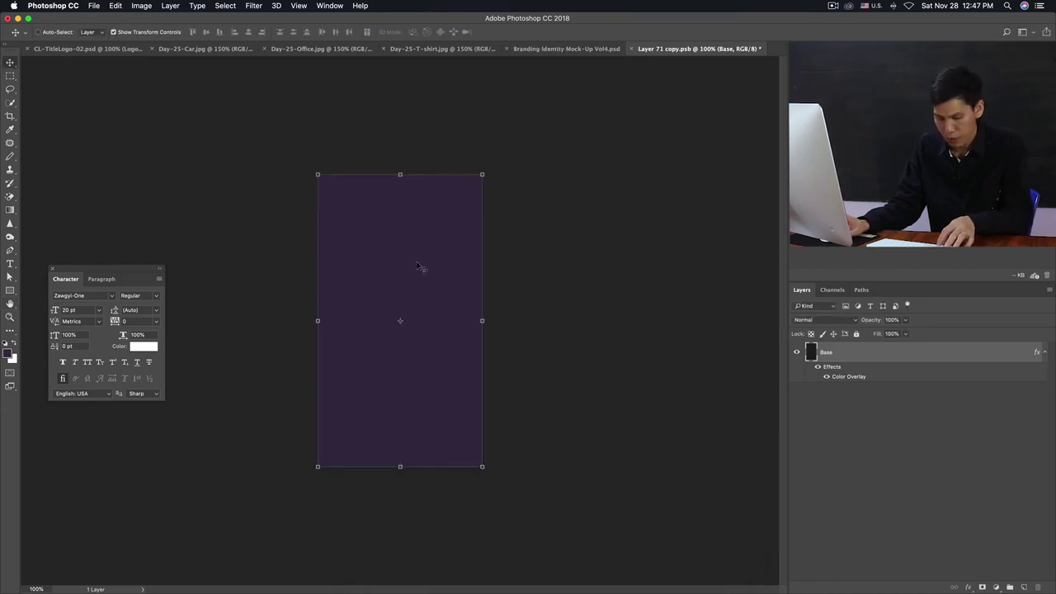
key(ctrl+s)
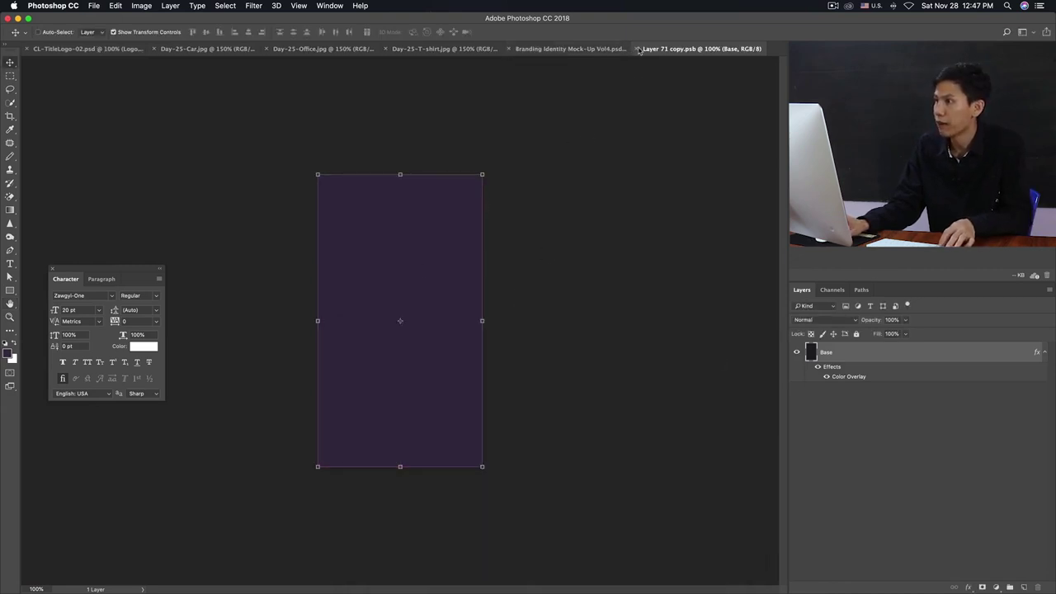
click(636, 49)
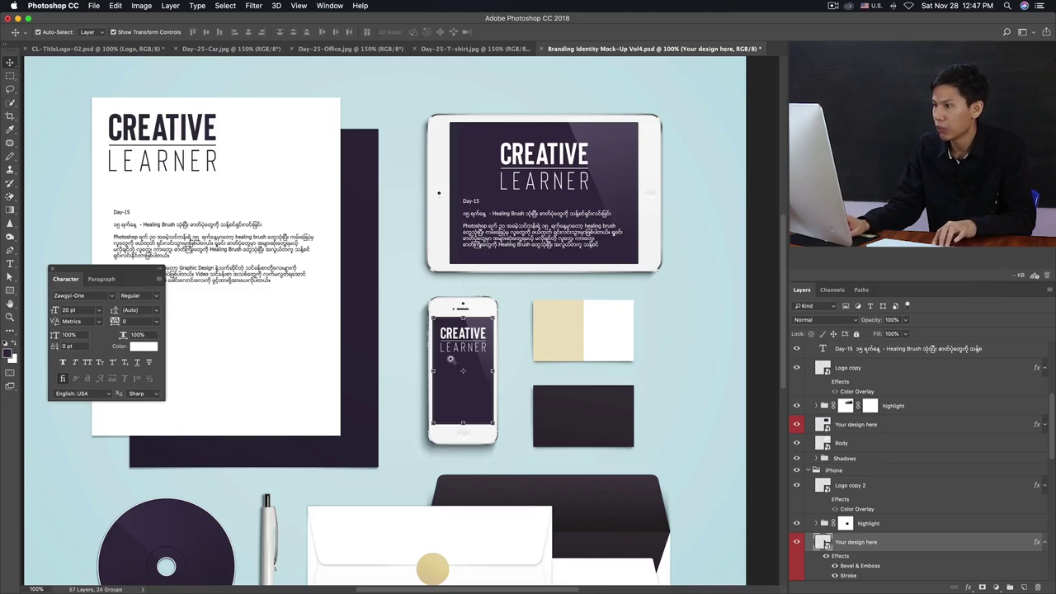
Zoom in to 200% on the iPhone and select the Rounded Rectangle Tool
key(ctrl+minus)
click(488, 333)
alt+click(394, 330)
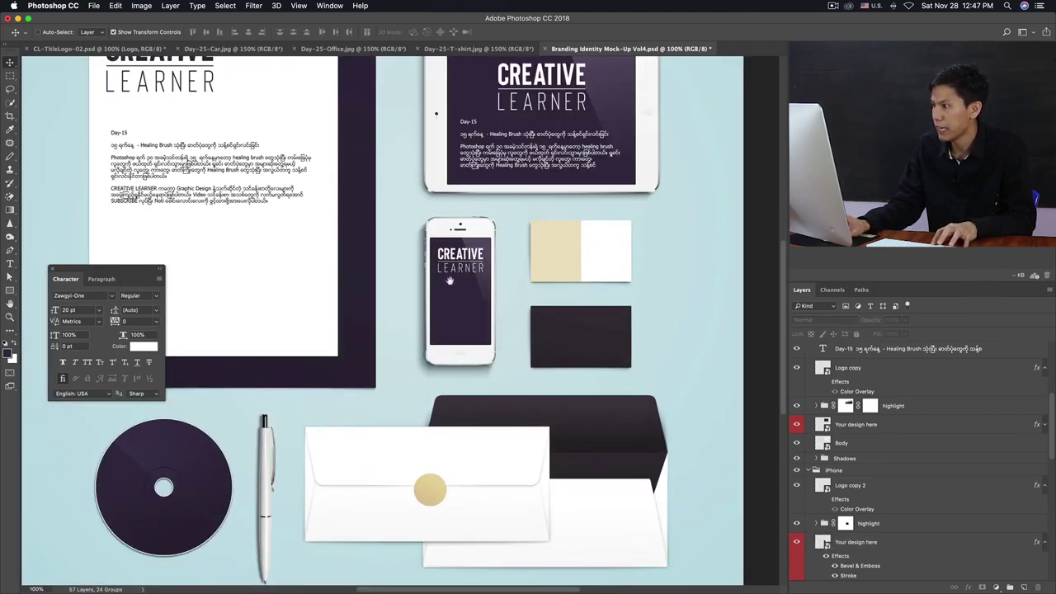
alt+click(430, 292)
click(446, 321)
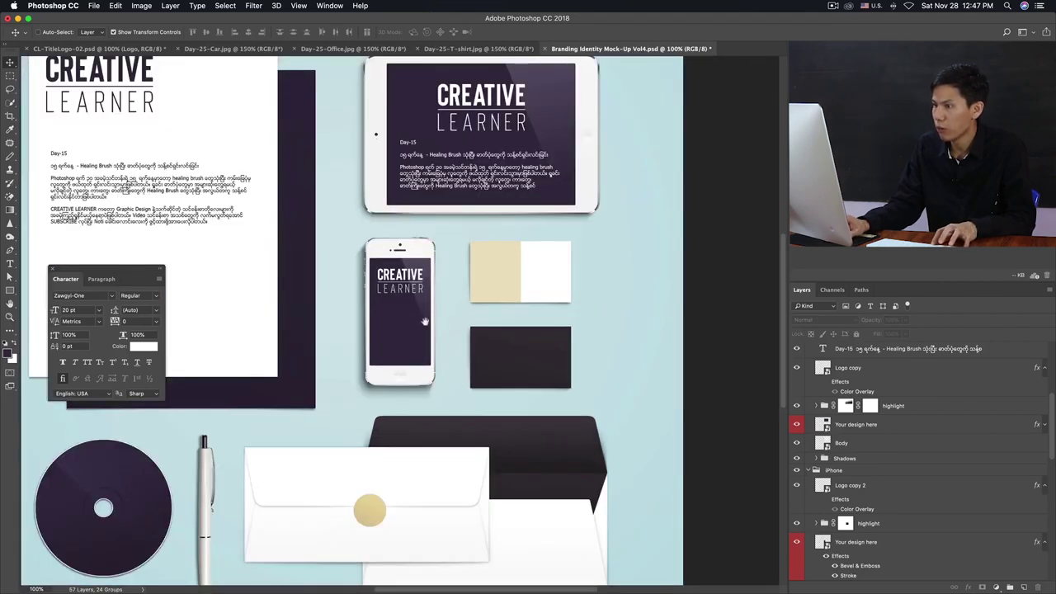
click(396, 317)
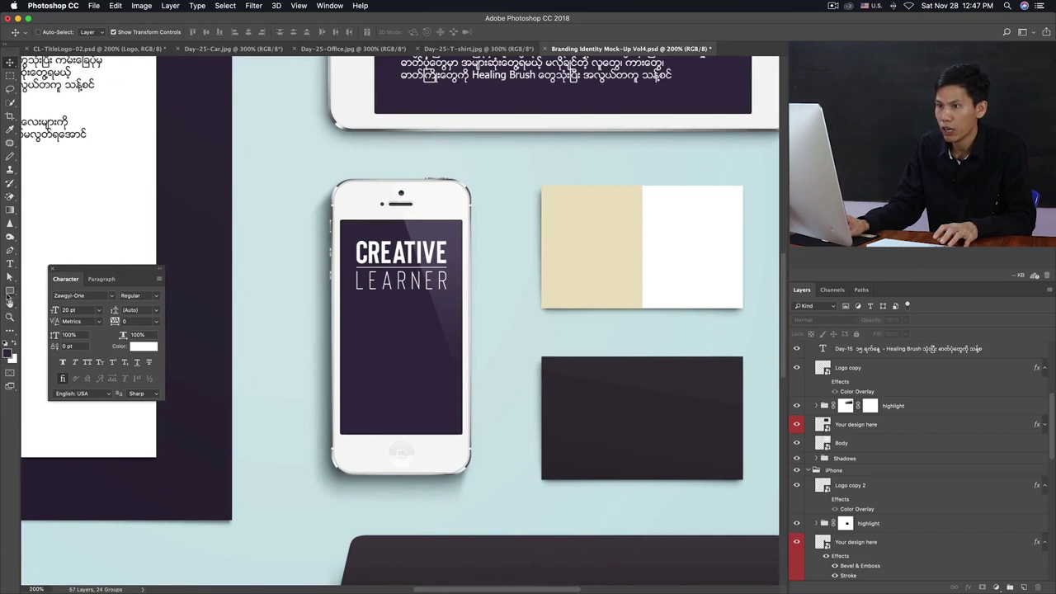
click(10, 293)
click(50, 300)
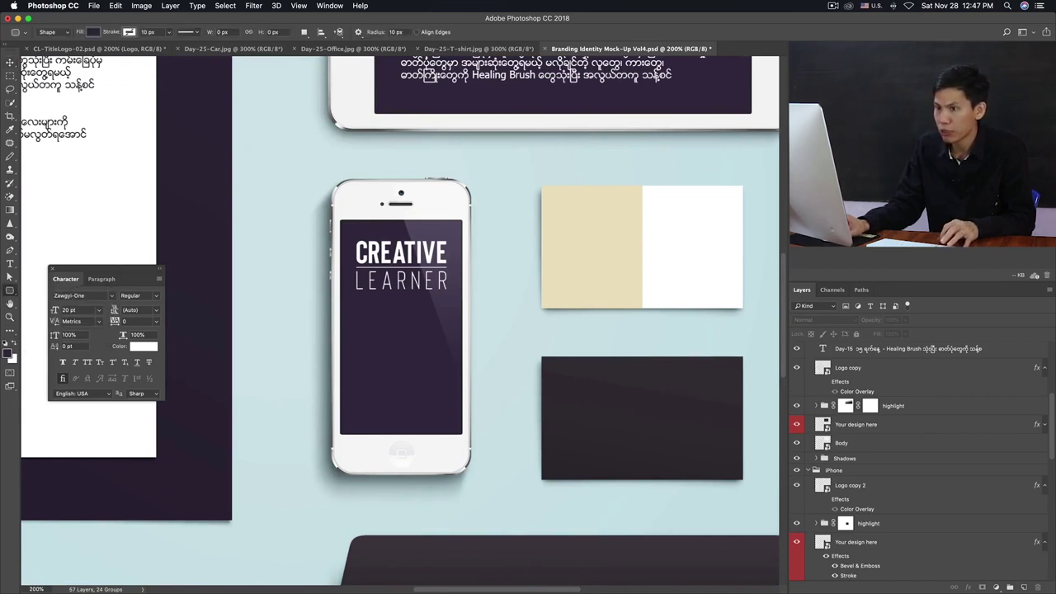
Draw a 186×50 px rounded button under the phone logo with no fill and a 1 px white stroke
click(10, 292)
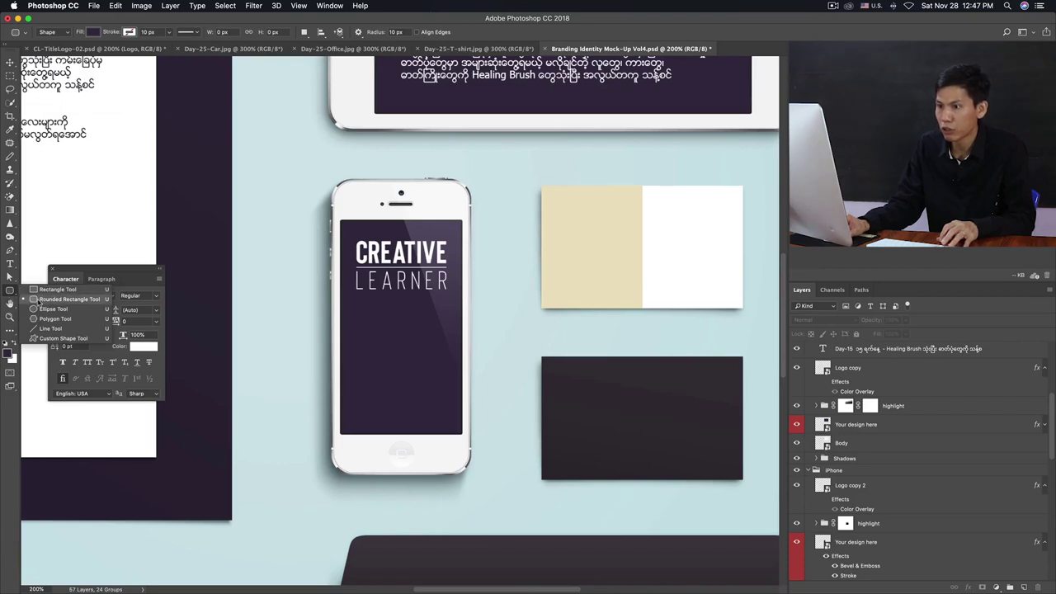
click(39, 301)
mouse_move(353, 300)
mouse_down()
mouse_move(449, 324)
mouse_move(448, 336)
mouse_up()
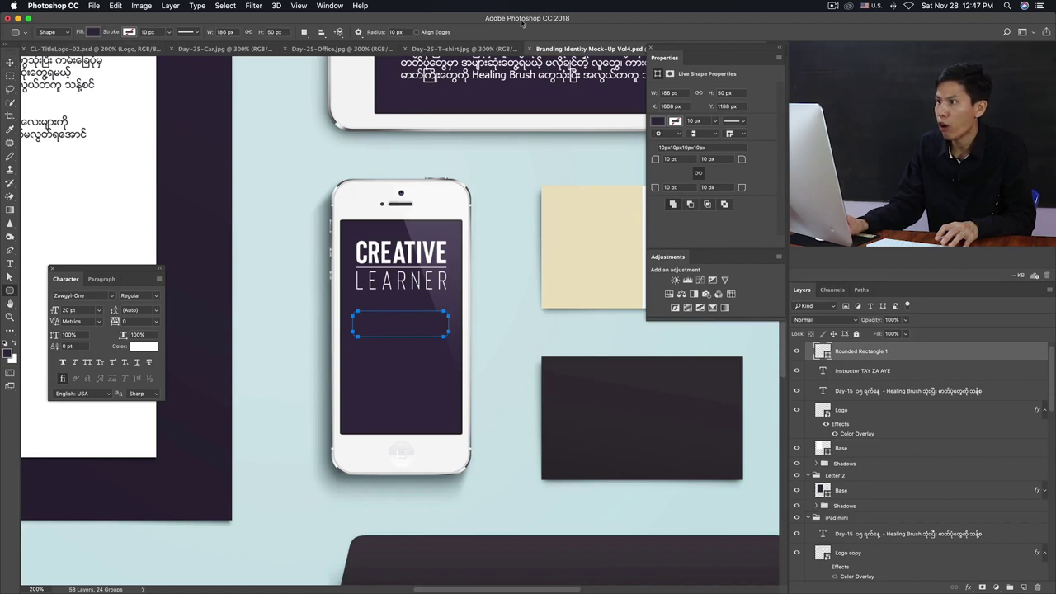
click(93, 32)
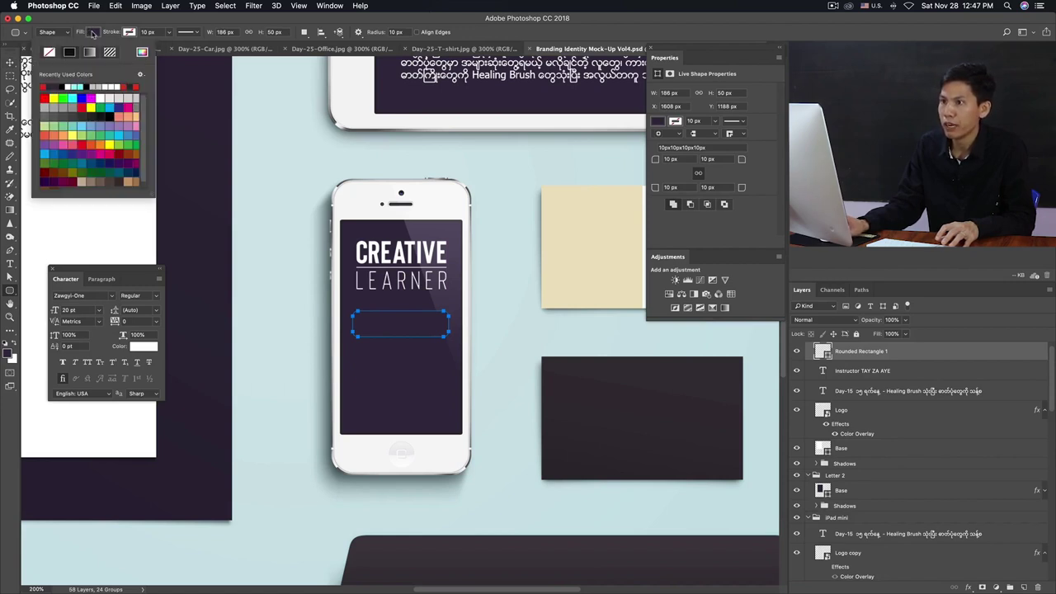
click(49, 53)
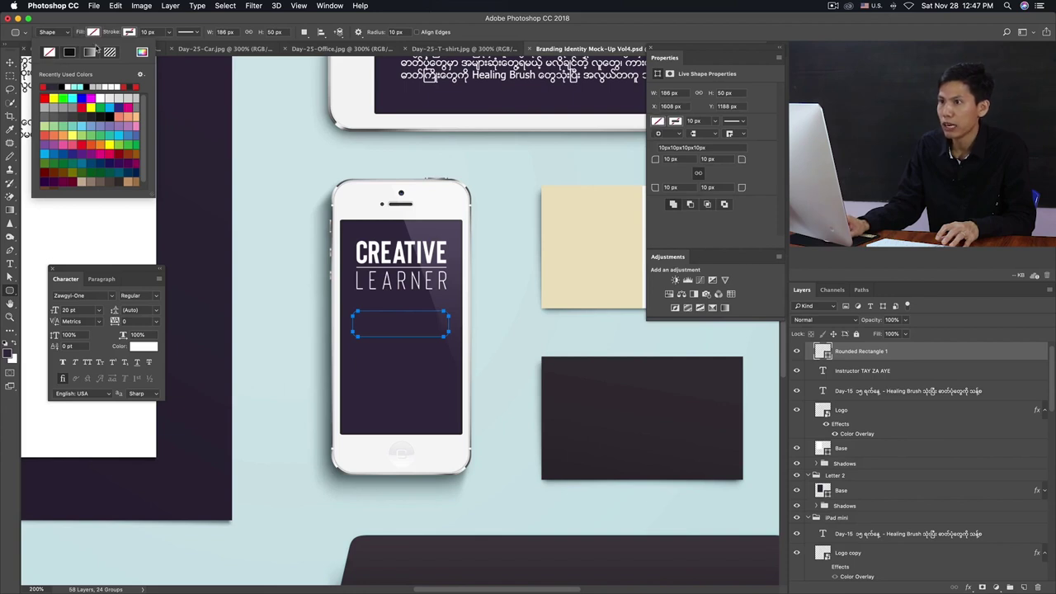
click(129, 32)
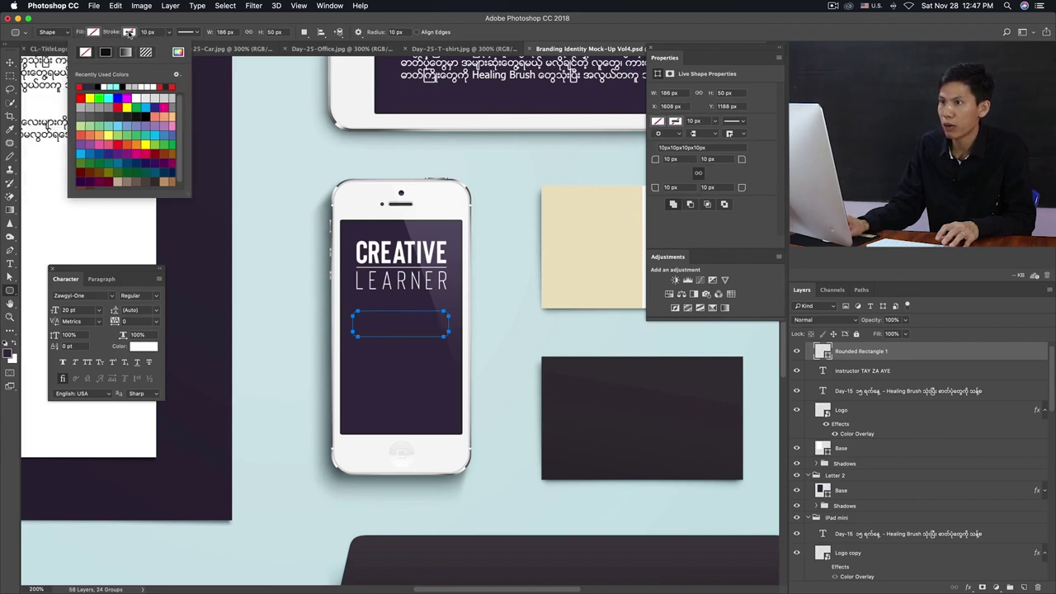
click(105, 86)
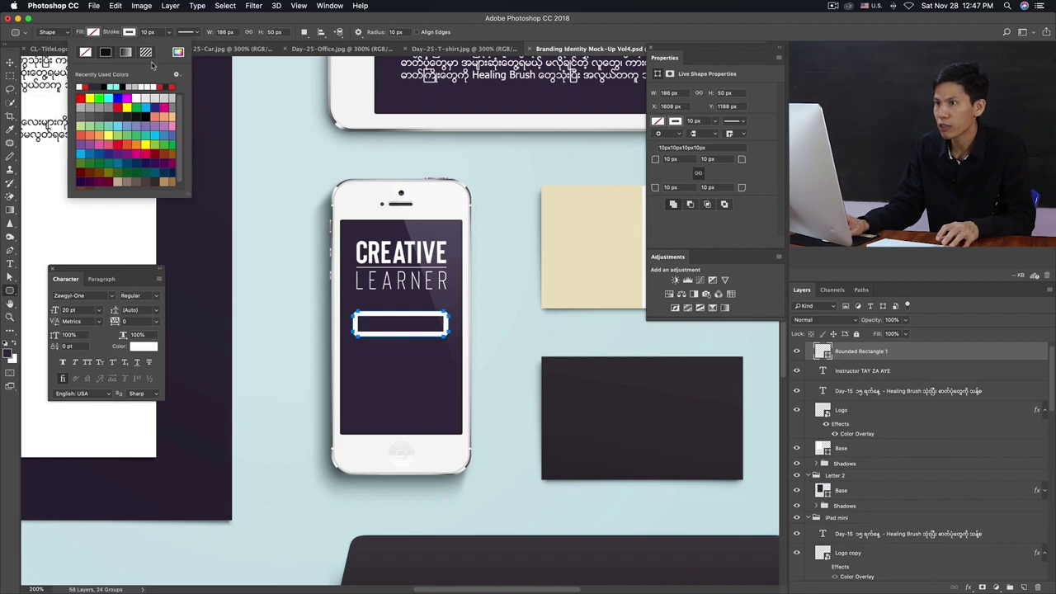
click(157, 32)
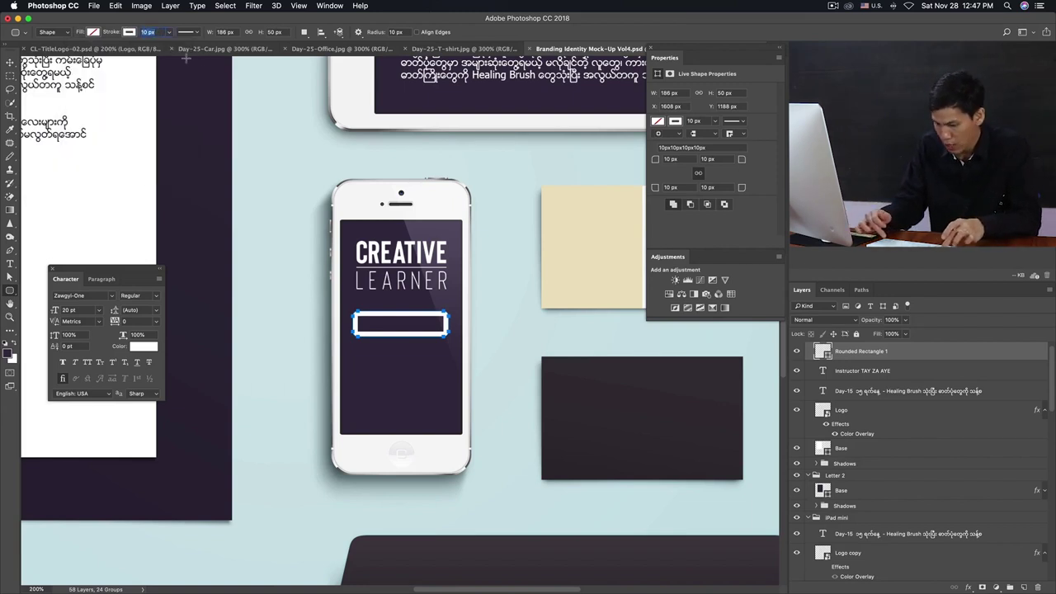
text(1)
key(Return)
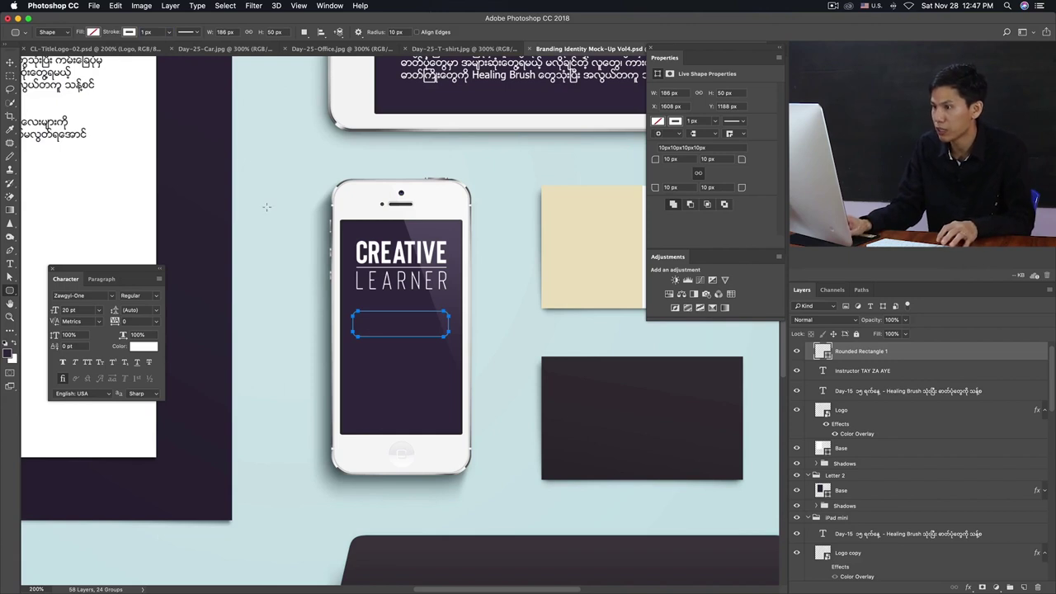
Select the Rounded Rectangle 1 button layer and switch to the Horizontal Type Tool
key(v)
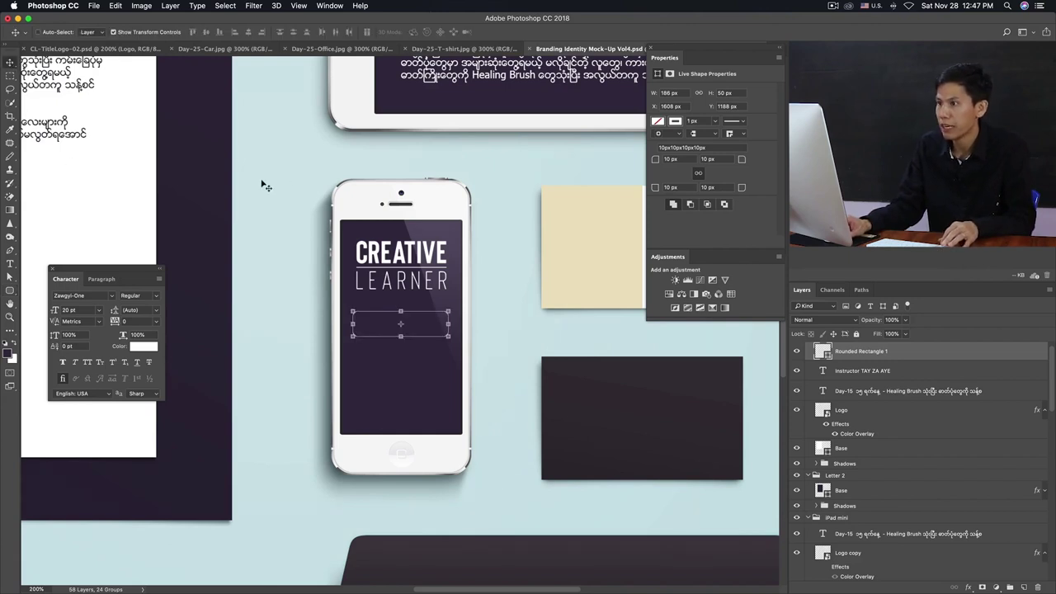
click(245, 369)
click(407, 336)
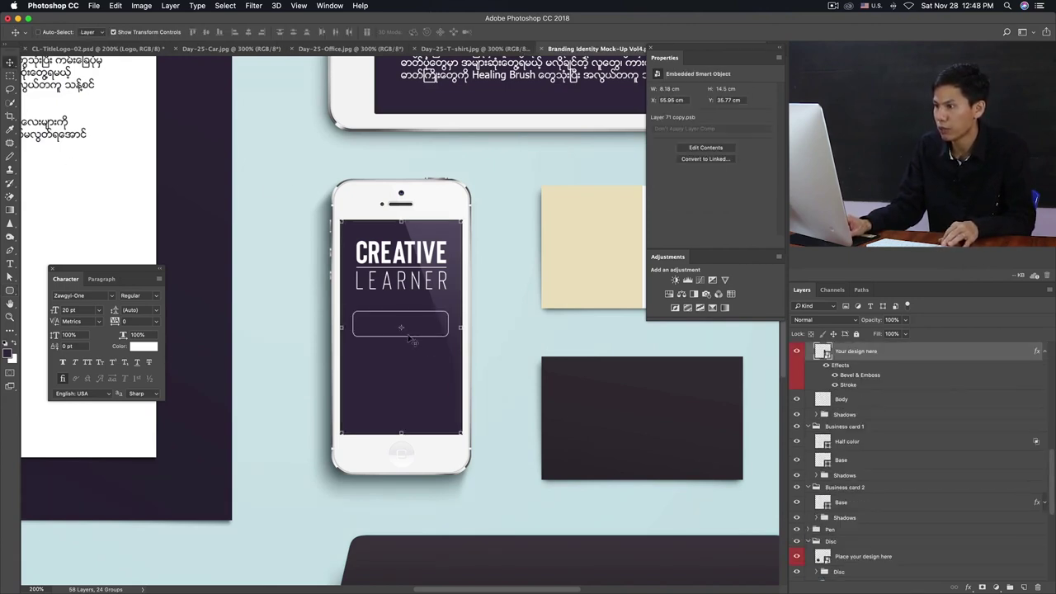
key(t)
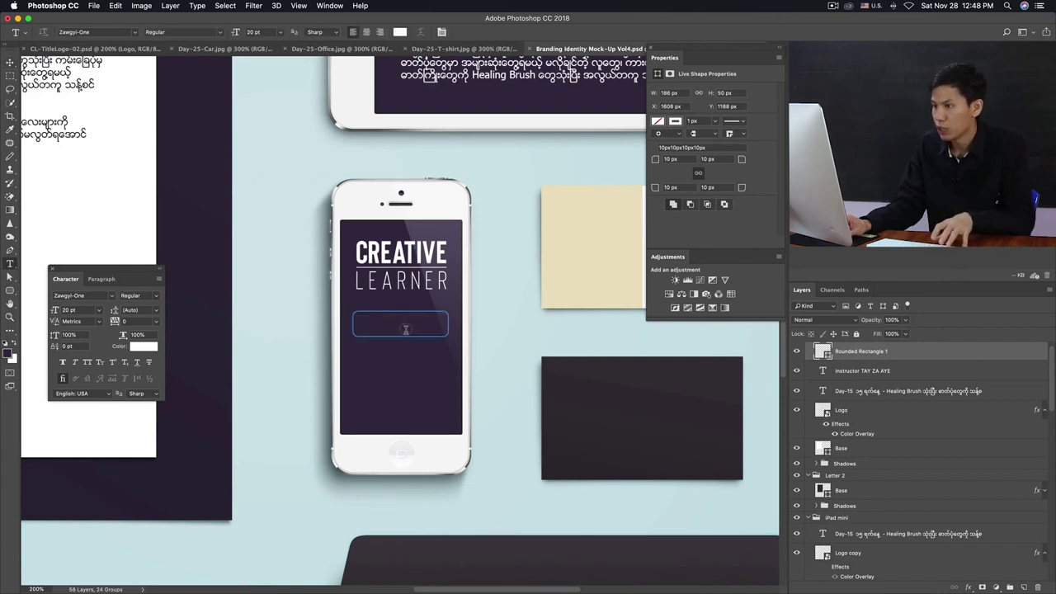
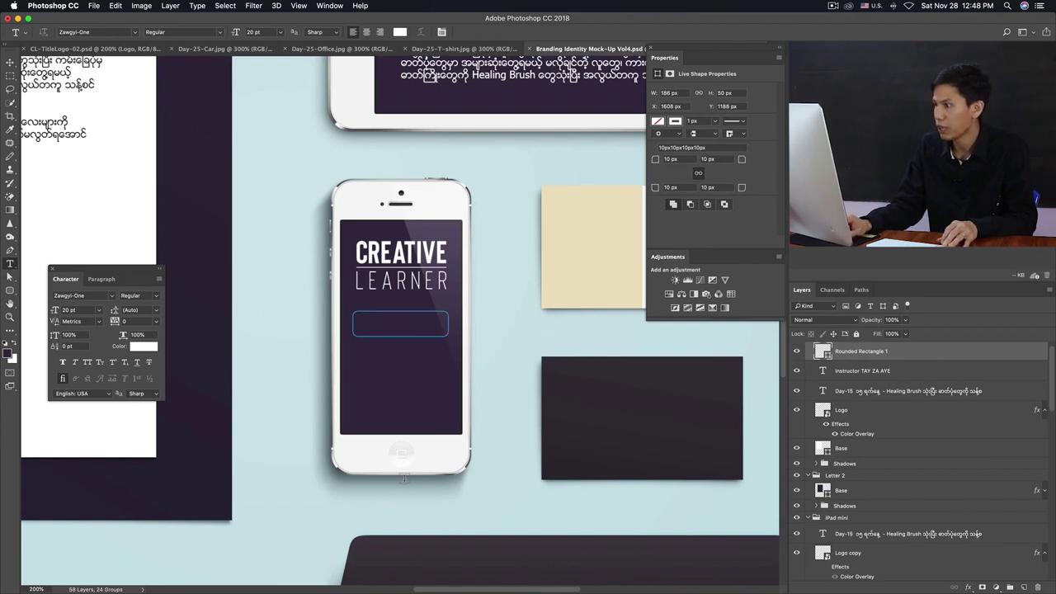
Type the label 'username' on the phone's login screen
click(361, 352)
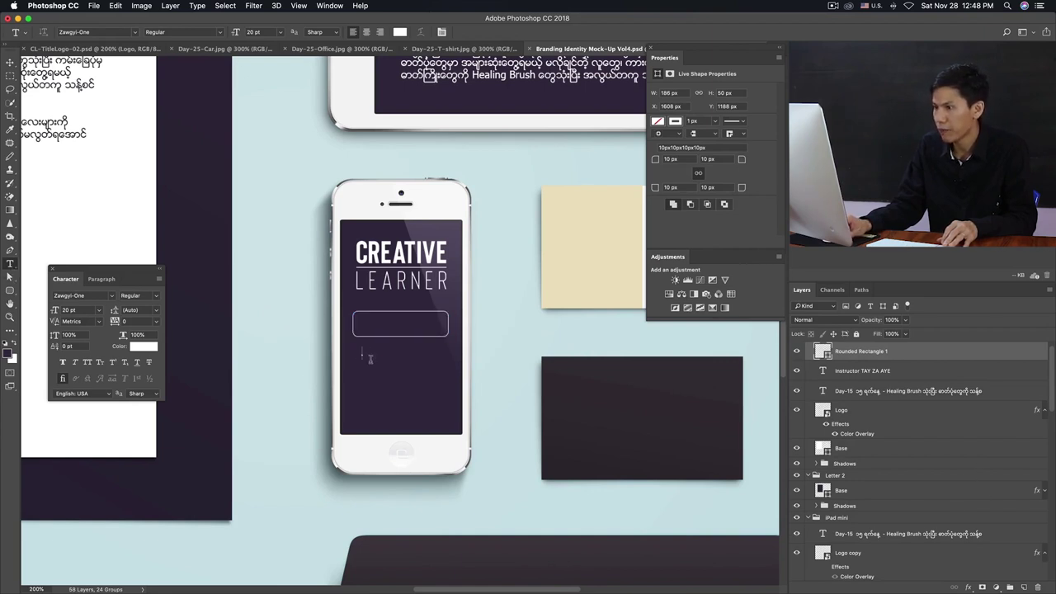
text(user)
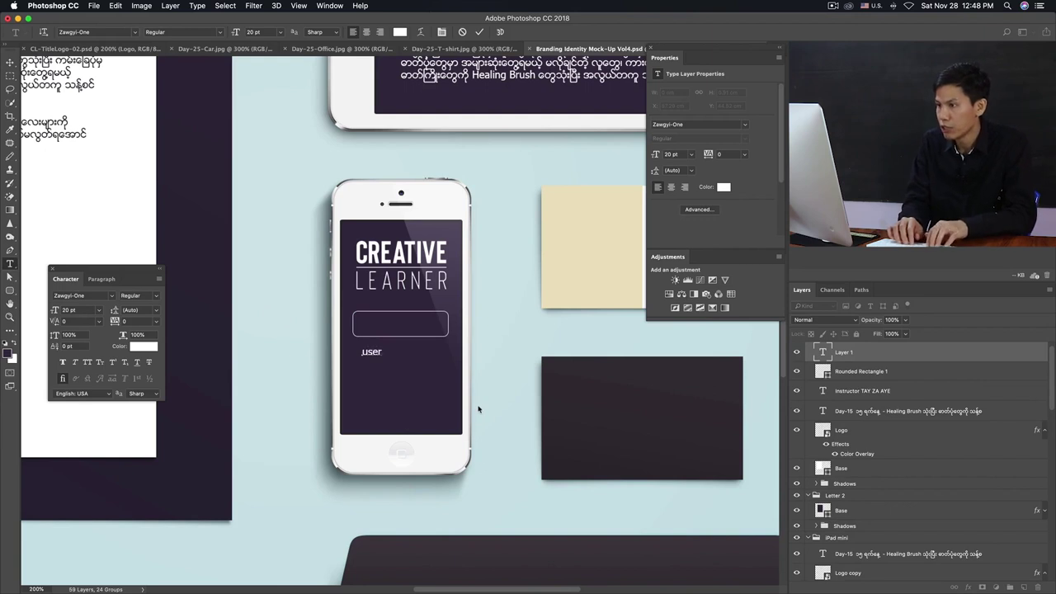
text(nam)
key(BackSpace)
text(me)
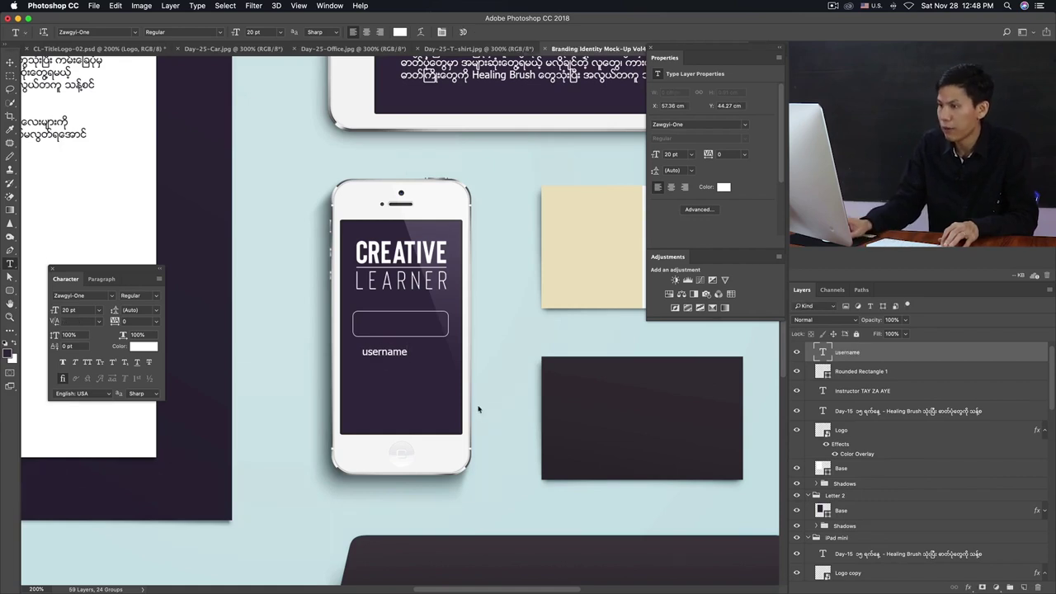
key(super+Return)
Position the username label inside the rounded input box and zoom out to the full mock-up
key(v)
drag(401, 360, 395, 331)
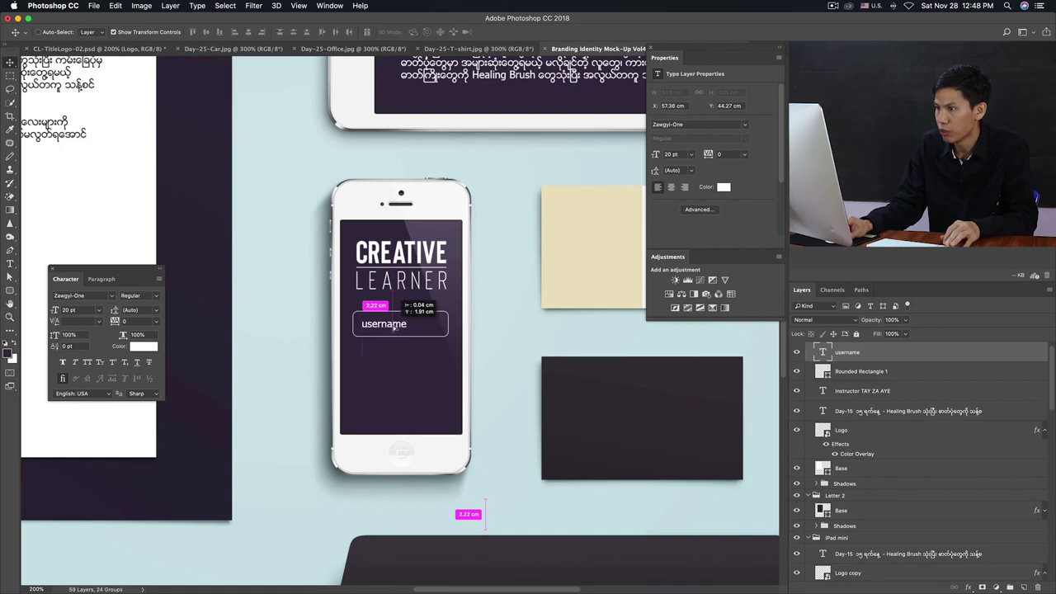
drag(393, 326, 396, 327)
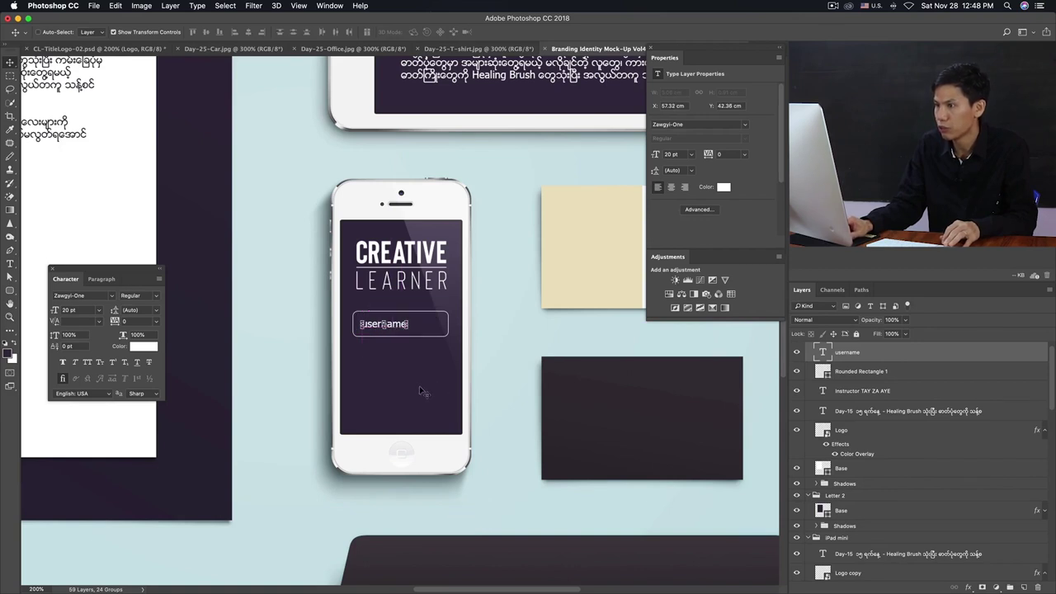
click(290, 375)
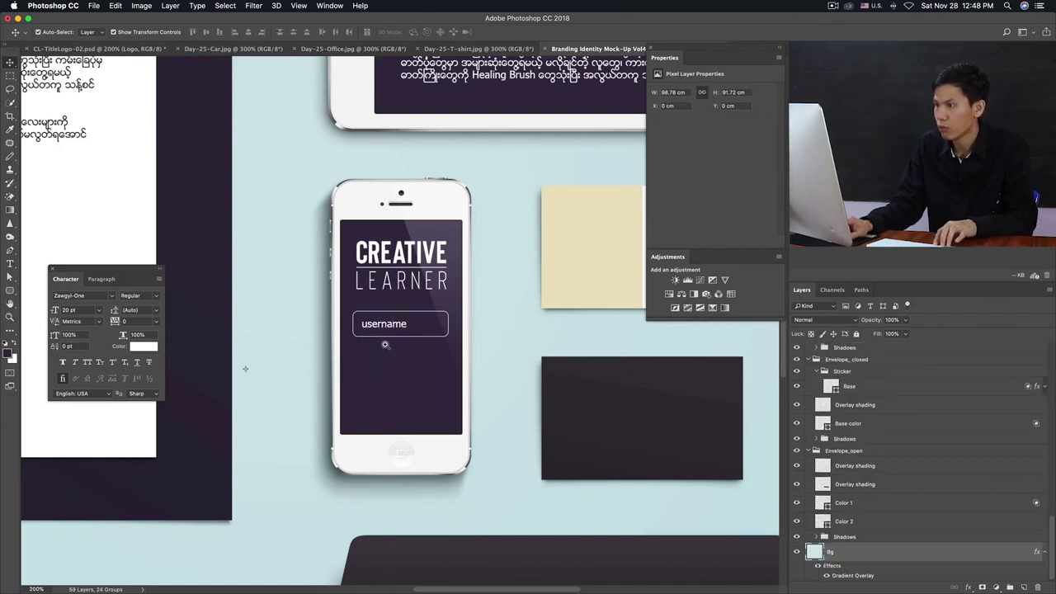
key(super+minus)
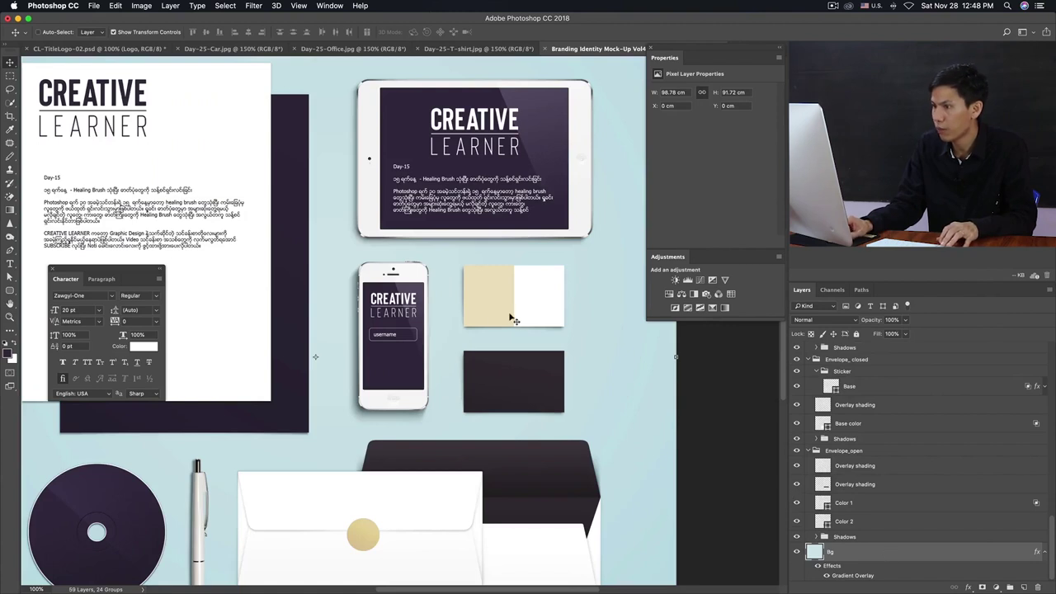
scroll(403, 345, up, 1)
click(380, 330)
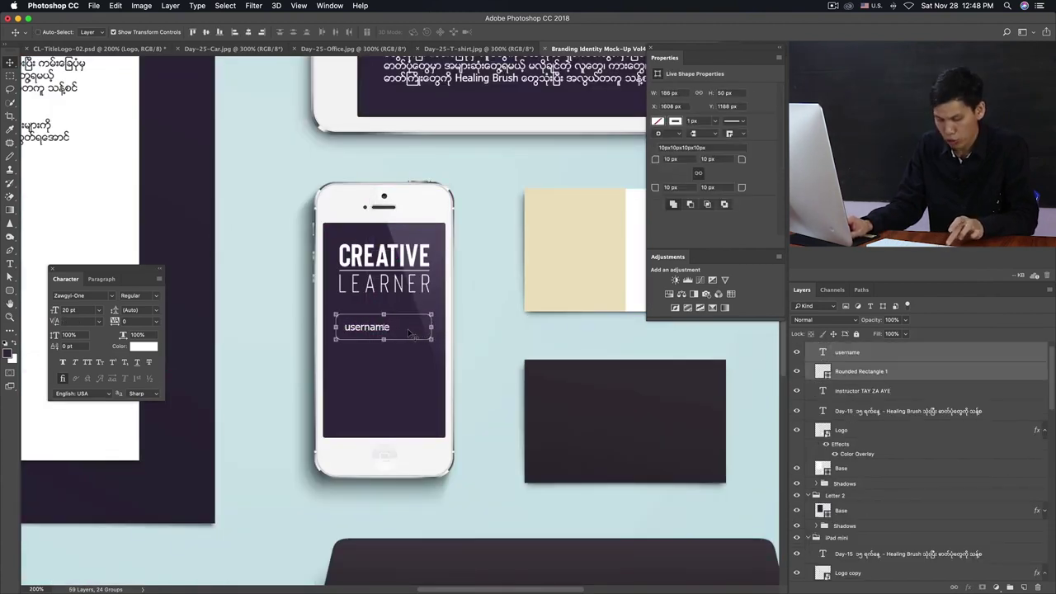
Duplicate the username box below the first and relabel the copy 'password'
drag(405, 332, 404, 366)
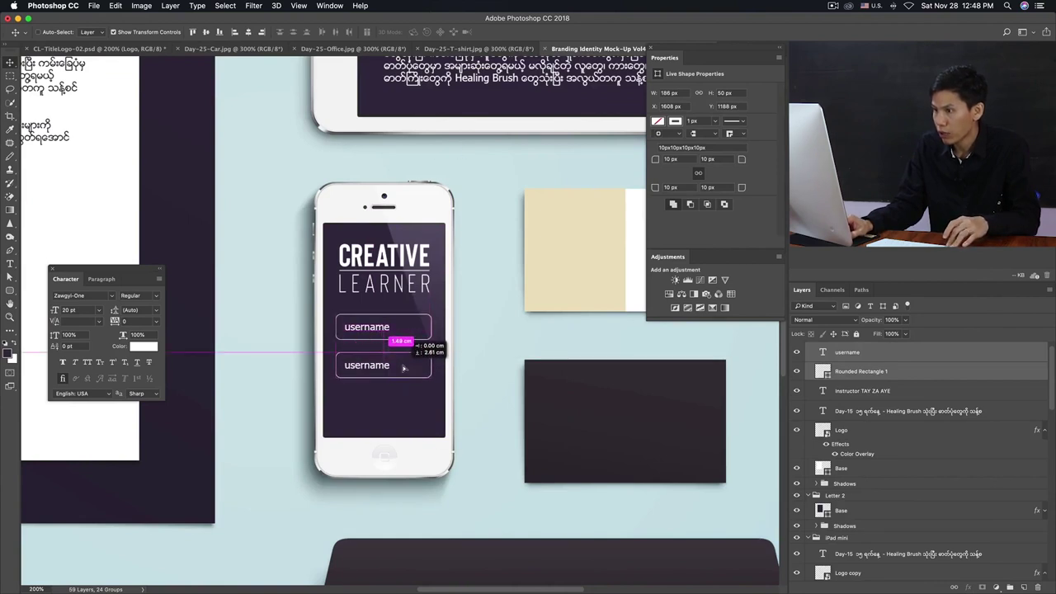
drag(404, 366, 403, 366)
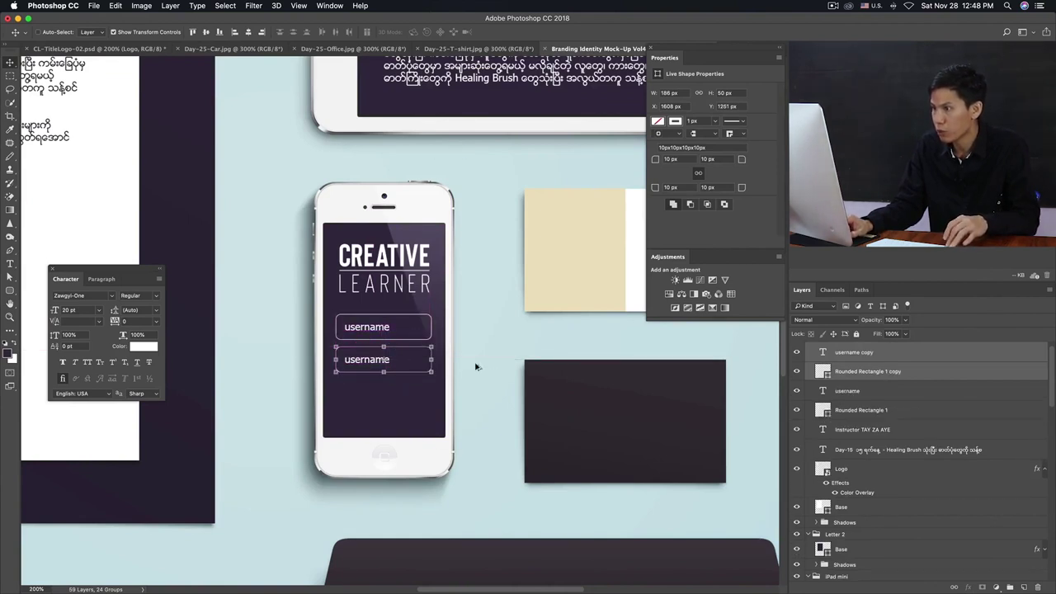
key(t)
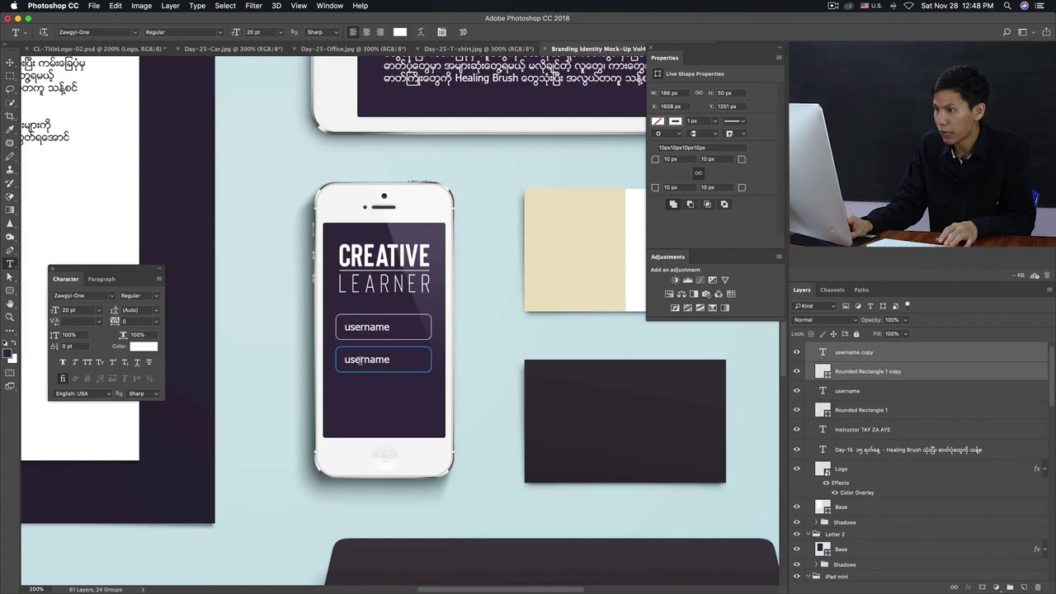
click(359, 359)
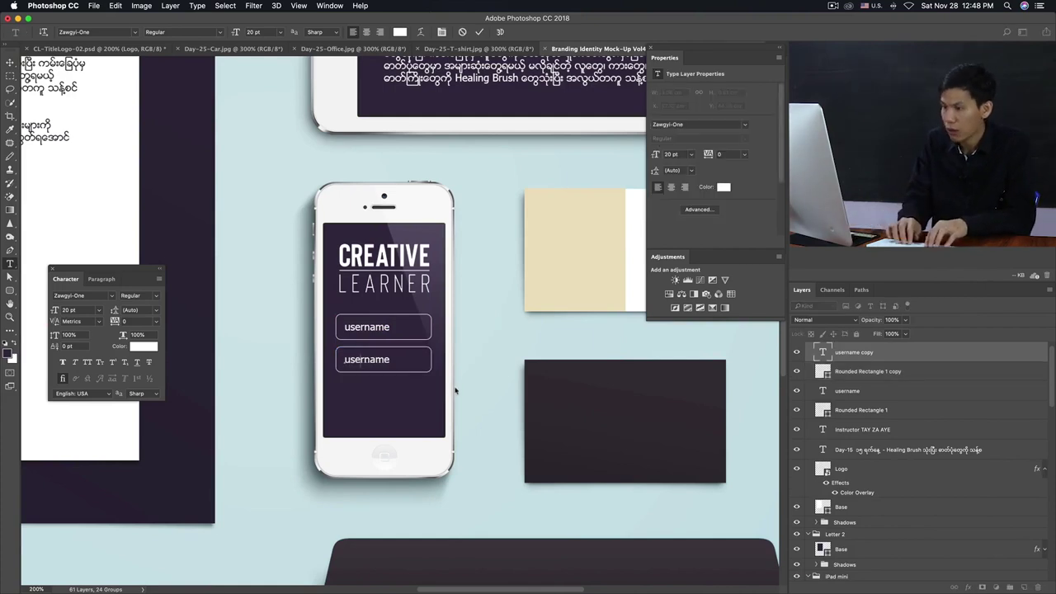
key(super+a)
text(pa)
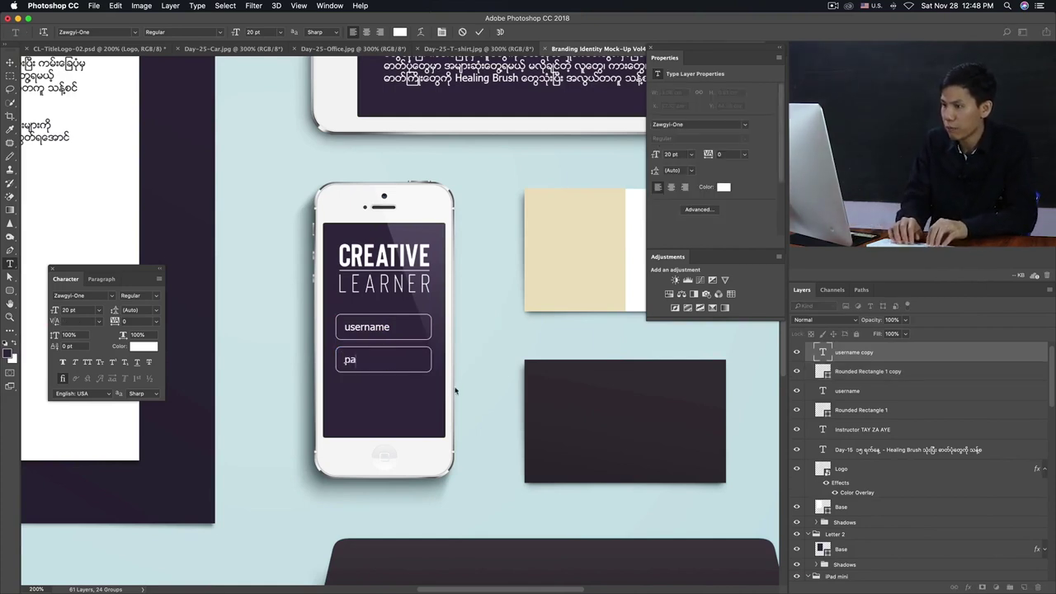
text(ssword)
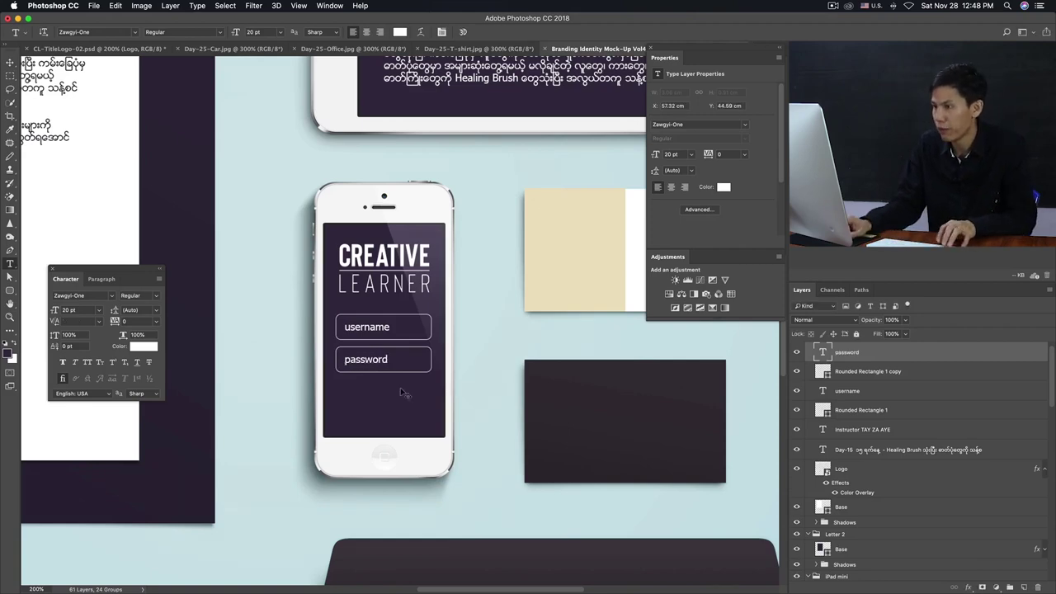
alt+click(372, 378)
Zoom in on the phone's login screen to check both input fields
click(389, 386)
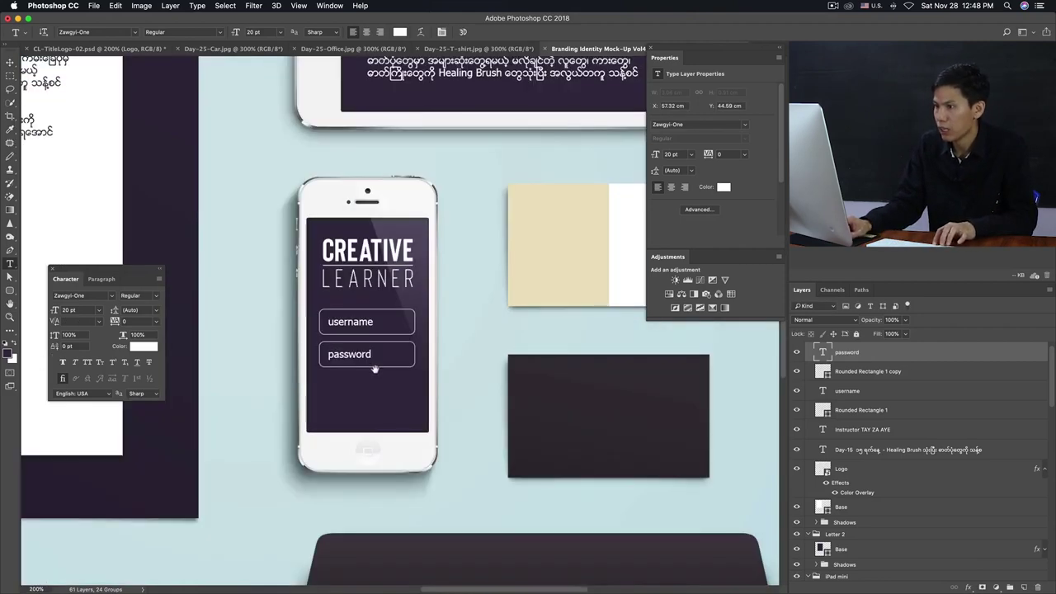
alt+click(375, 357)
click(381, 365)
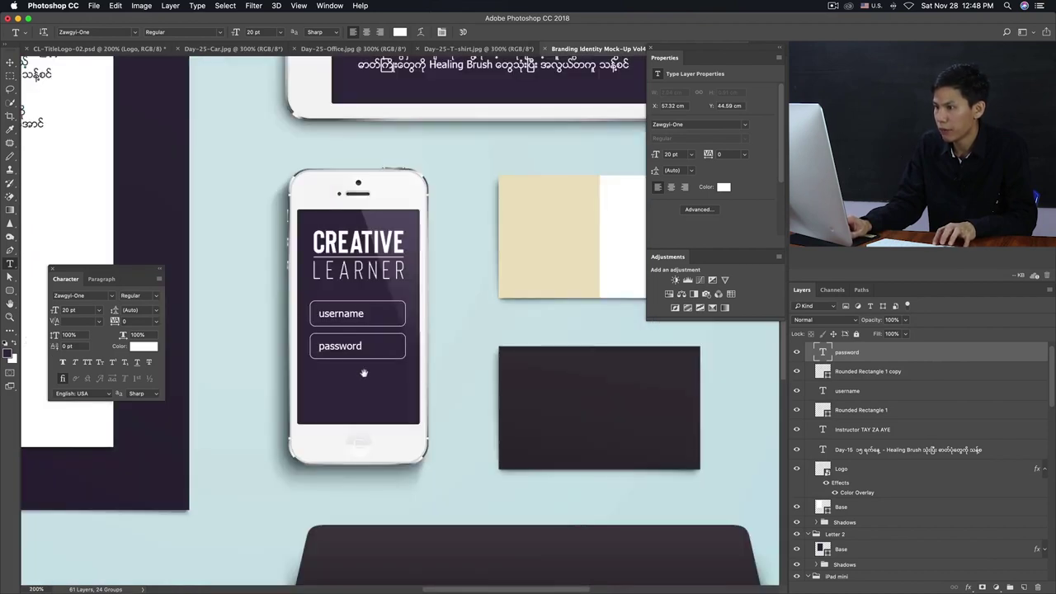
key(v)
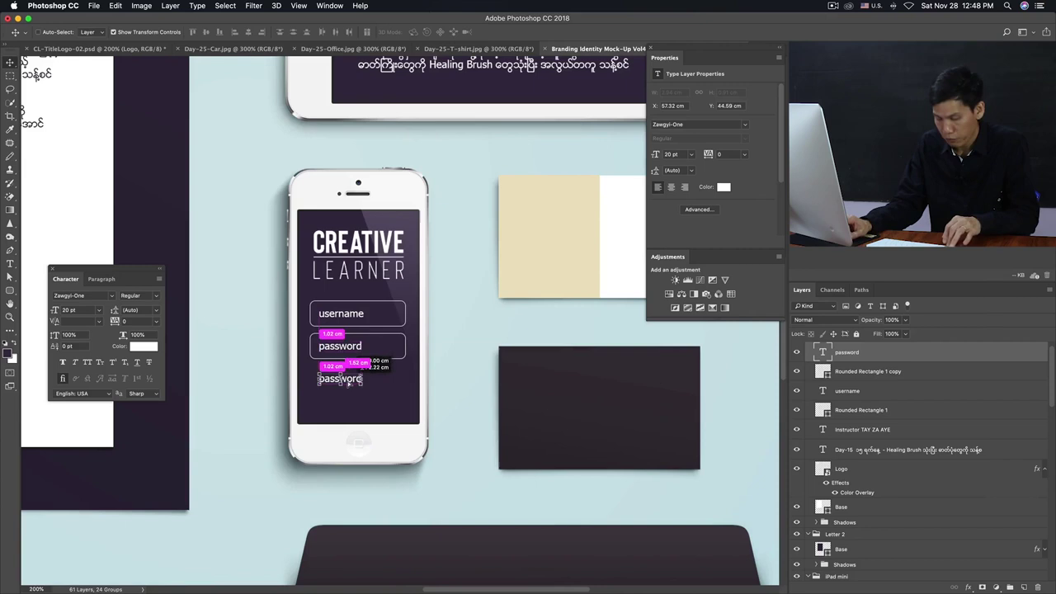
Add a 'Forgot Password?' line below the password box, scaled up to 23.7 pt
alt+drag(353, 349, 347, 380)
key(t)
click(347, 379)
key(ctrl+a)
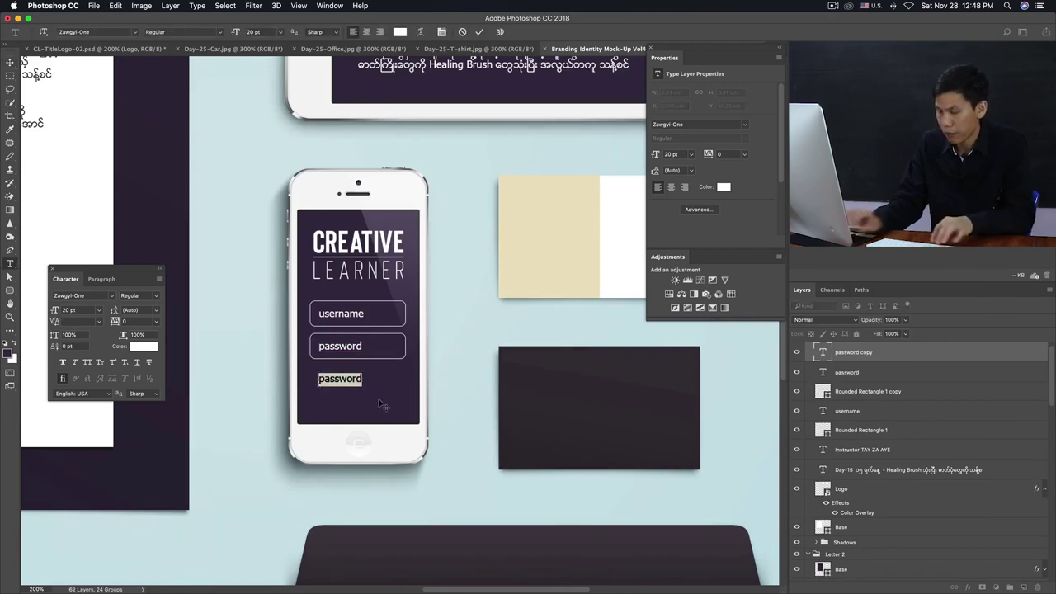
text(Forgot )
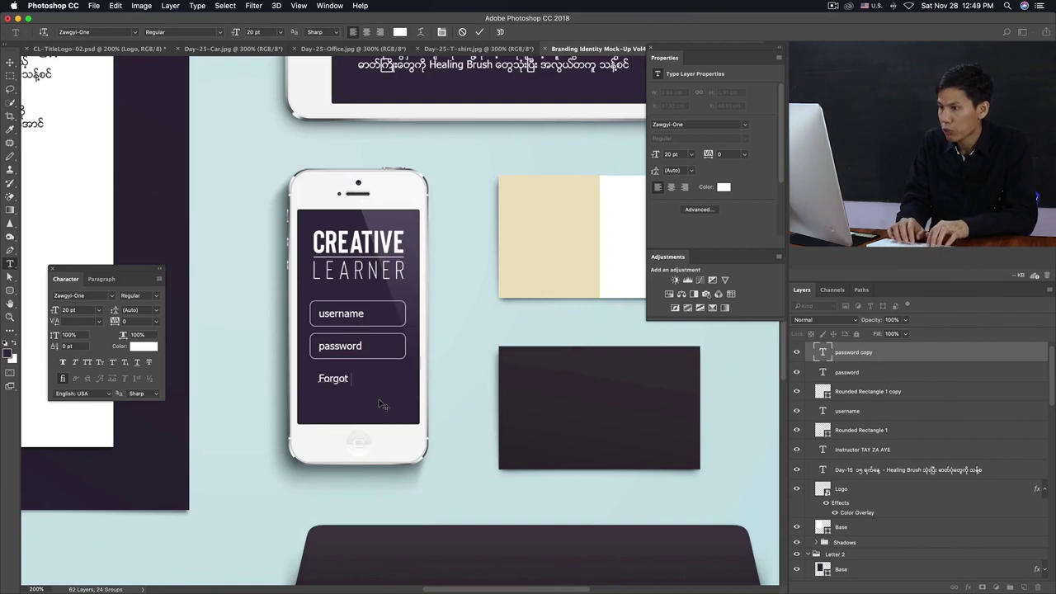
text(Password?)
key(ctrl+Return)
key(v)
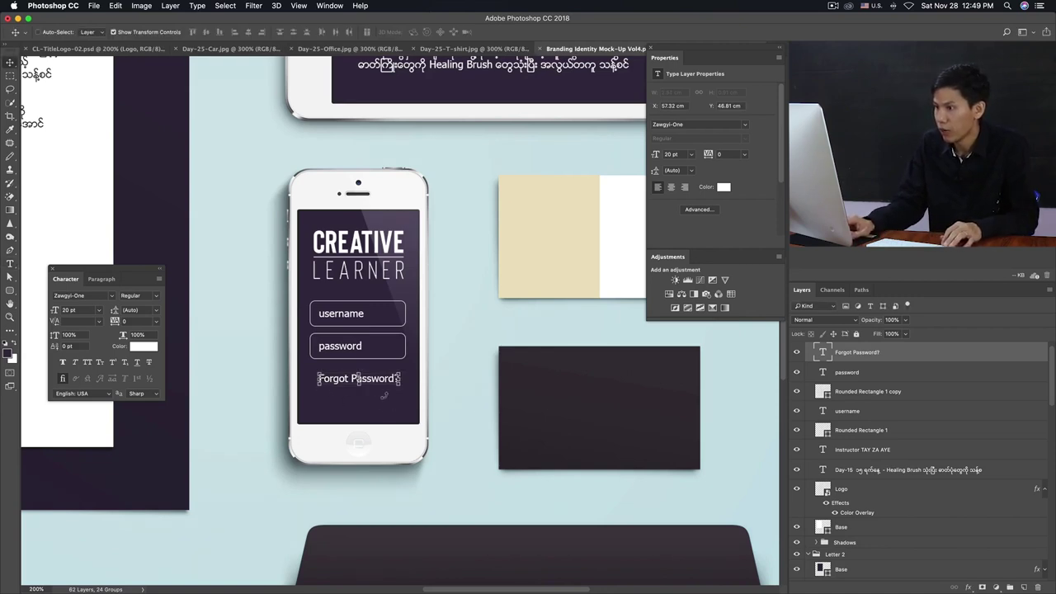
drag(401, 378, 423, 376)
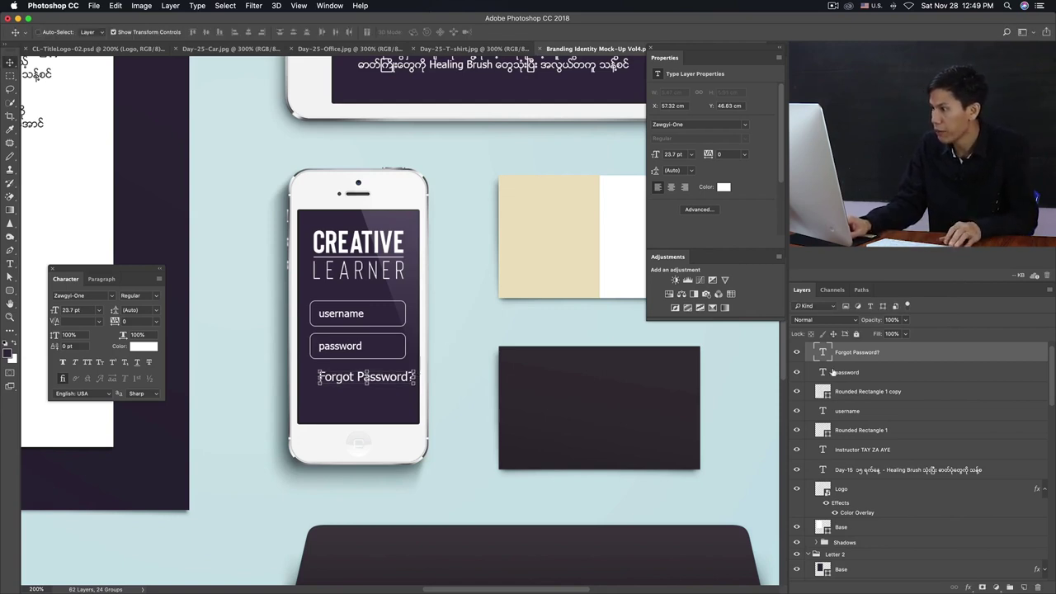
Select all the login-screen layers together as Group 1
click(842, 452)
click(858, 430)
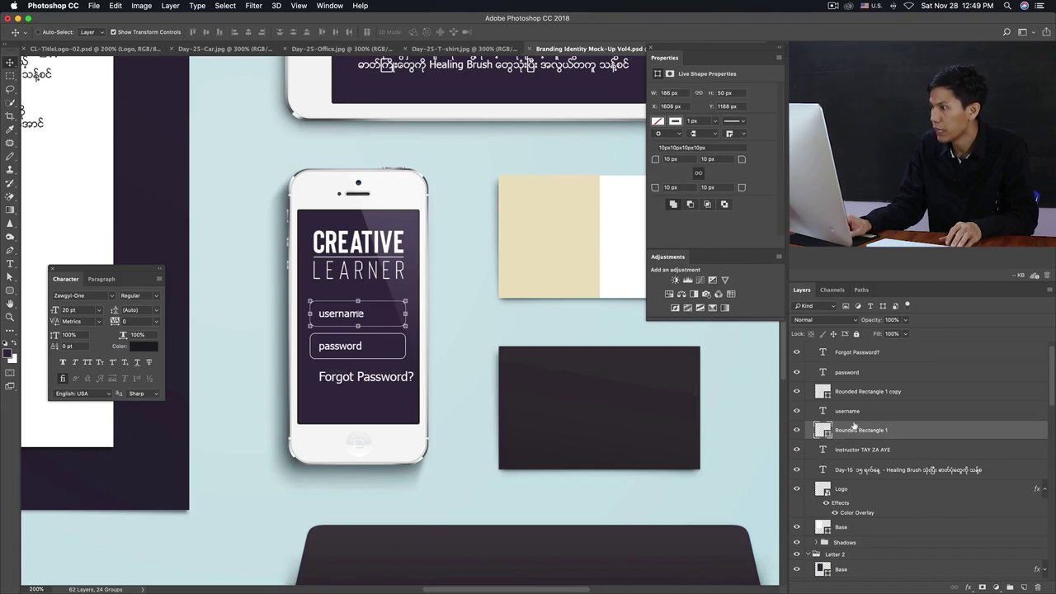
shift+click(837, 354)
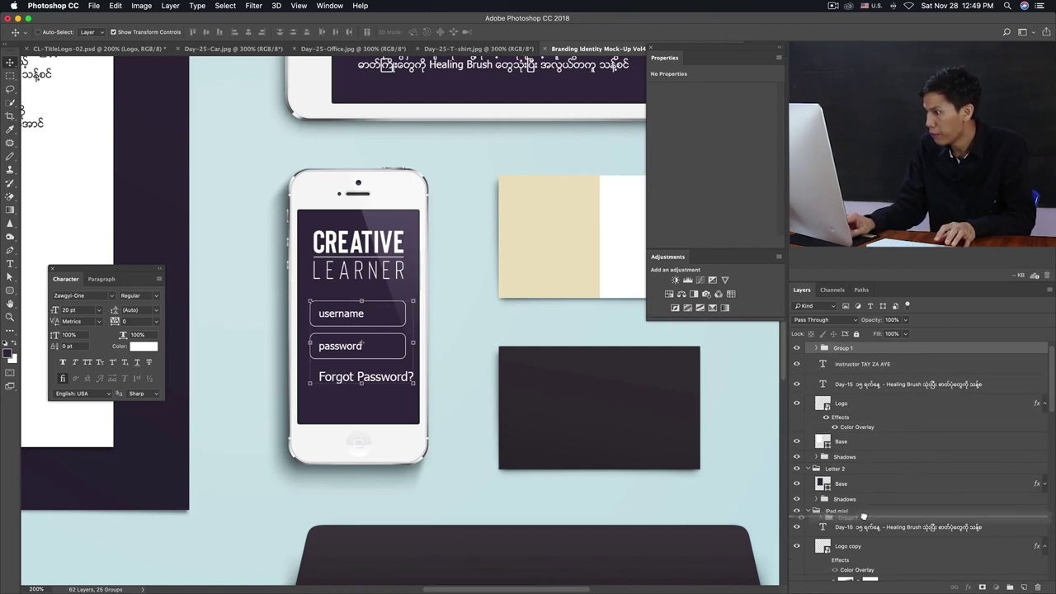
Move Group 1 into the iPhone layer group
drag(860, 352, 863, 505)
scroll(865, 483, down, 5)
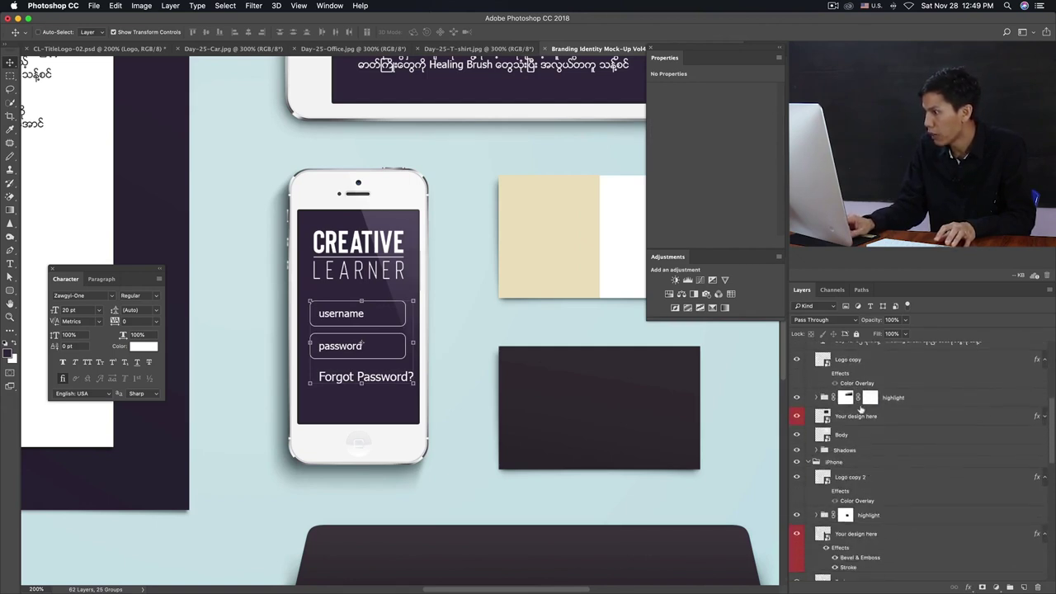
mouse_move(858, 382)
mouse_down()
mouse_move(857, 529)
mouse_move(835, 525)
mouse_up()
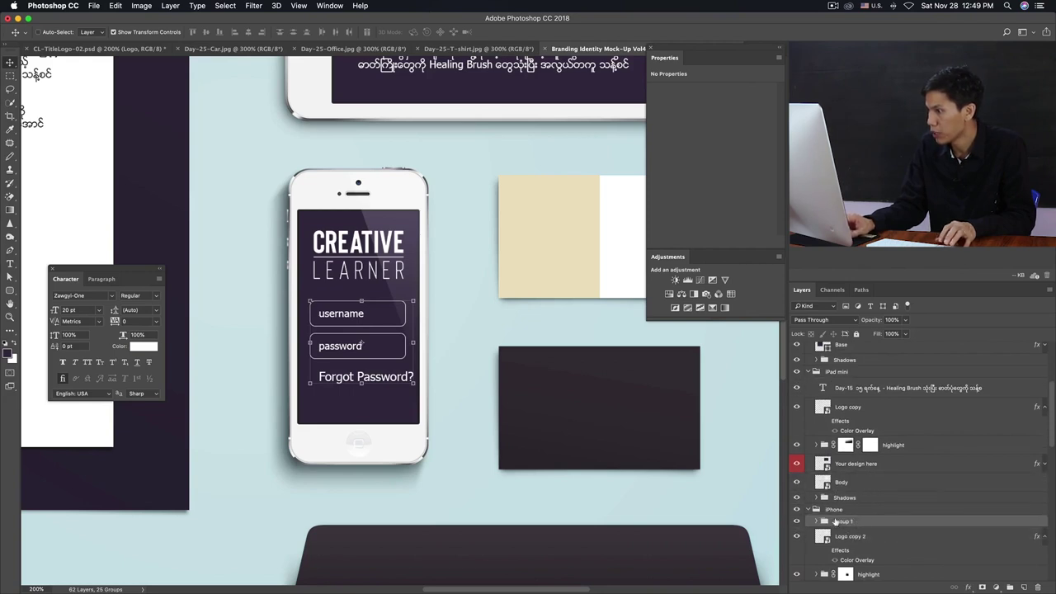
Expand Group 1 and select its Forgot Password? text layer
scroll(841, 516, down, 2)
scroll(841, 517, down, 2)
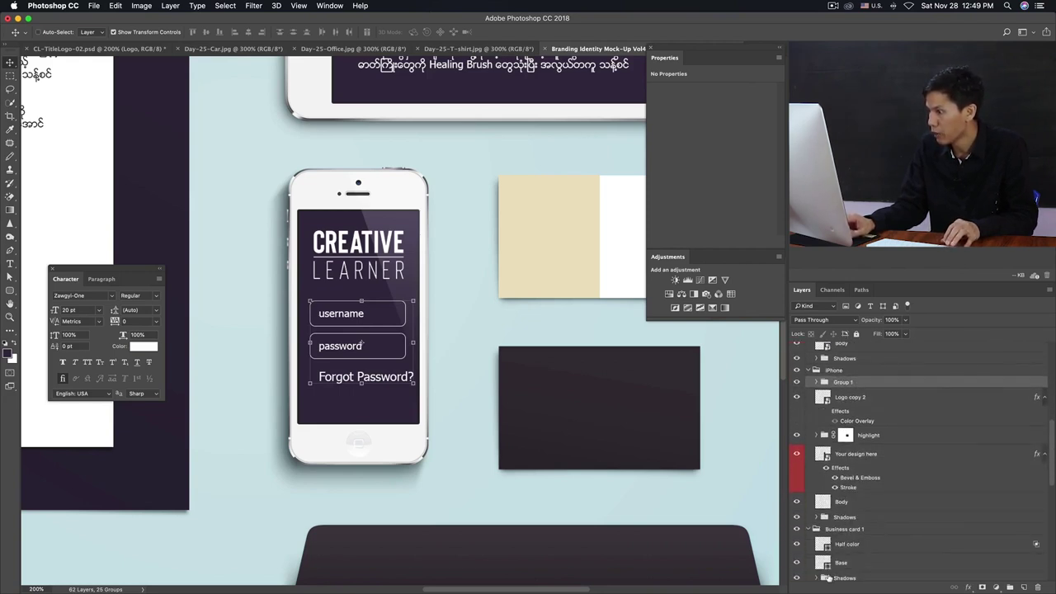
scroll(840, 531, down, 1)
scroll(840, 528, down, 1)
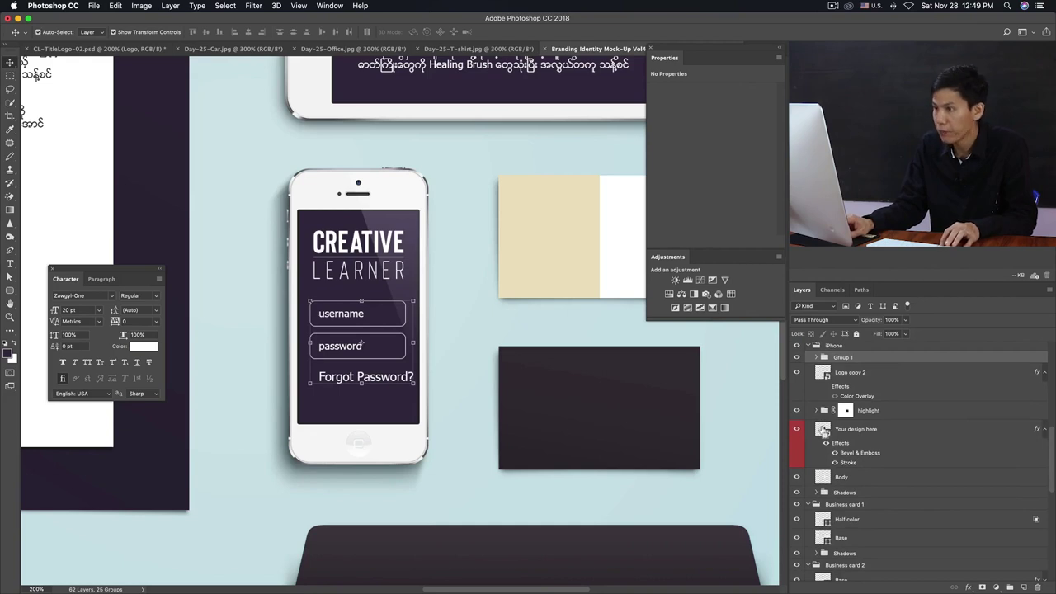
scroll(832, 434, up, 4)
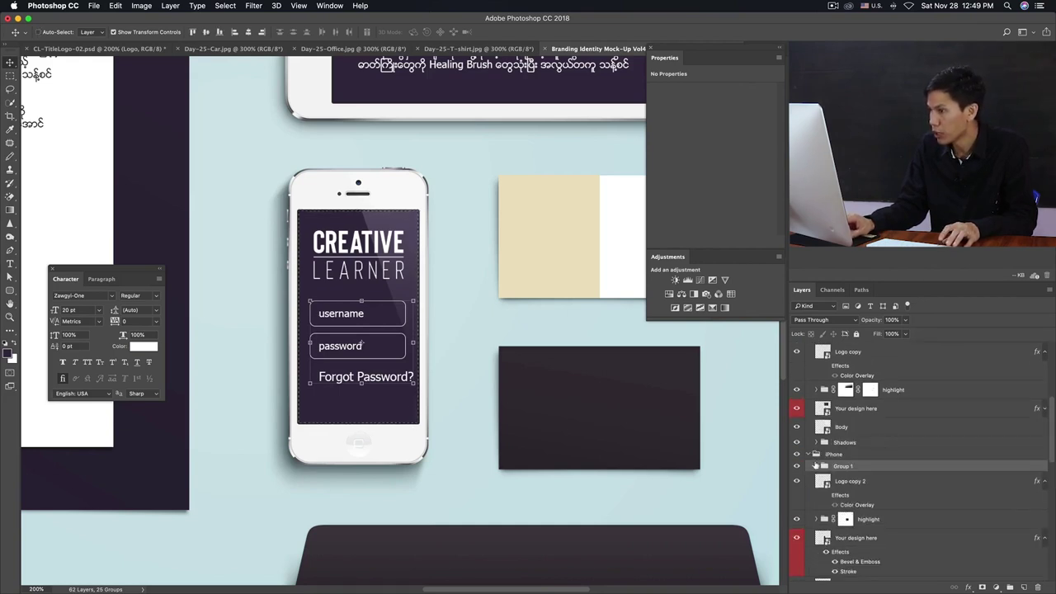
click(815, 466)
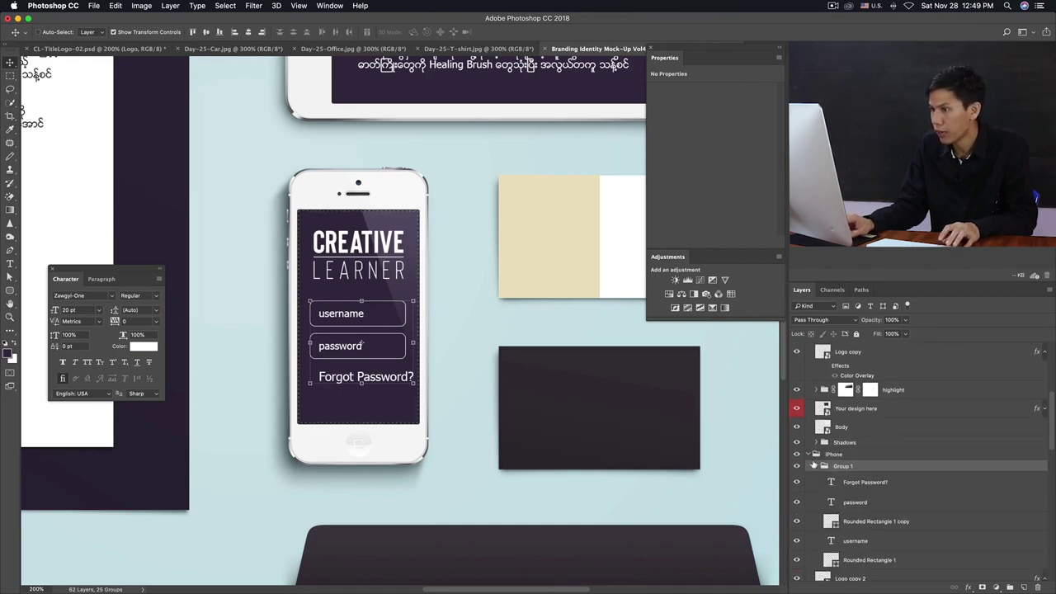
click(854, 485)
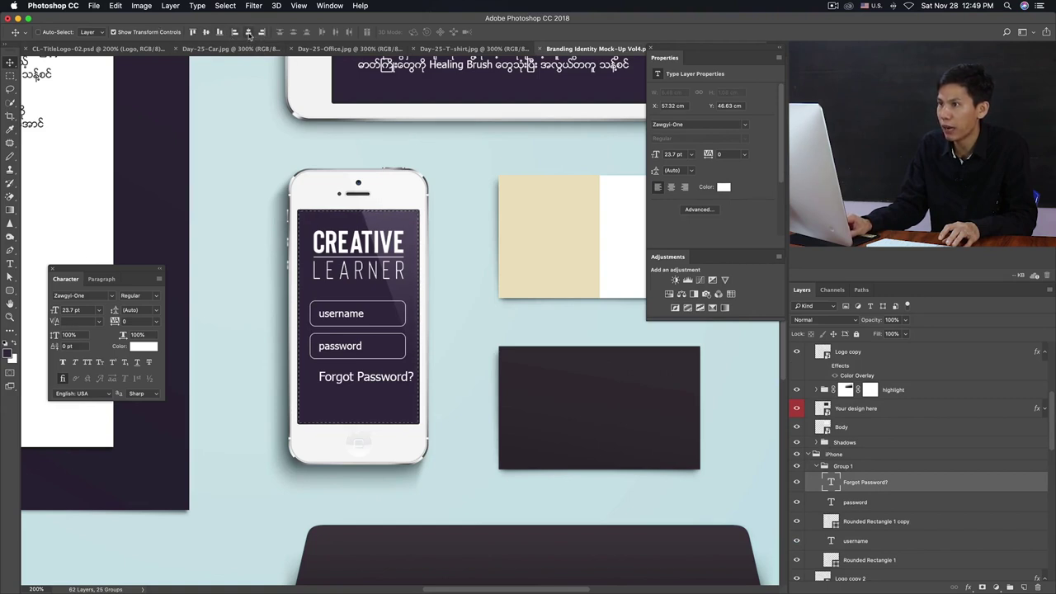
Centre the Forgot Password? text horizontally and shrink it to about 80% (19.07 pt)
click(249, 33)
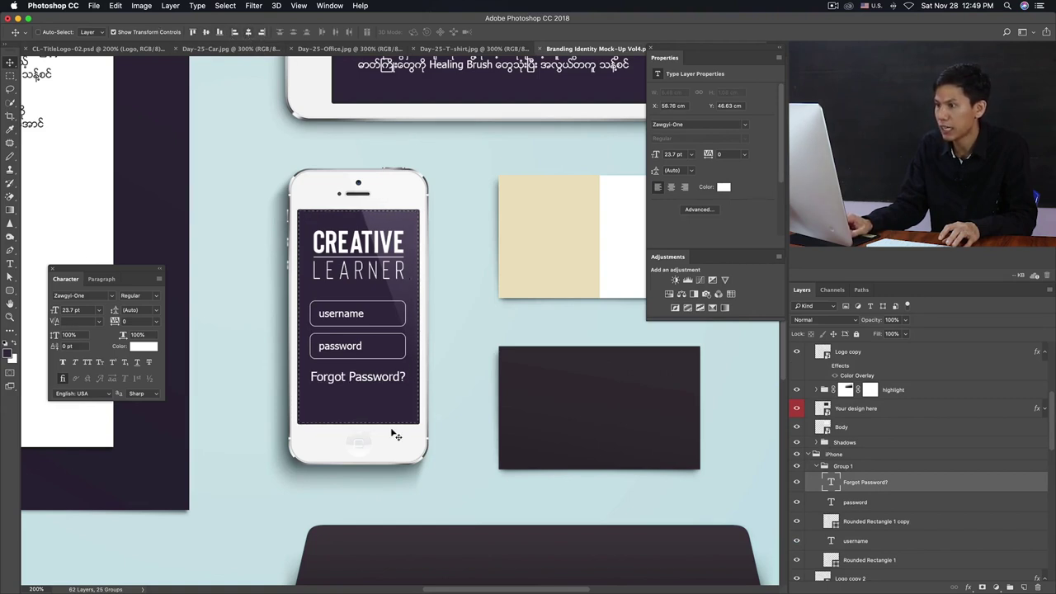
drag(368, 396, 363, 387)
key(ctrl+t)
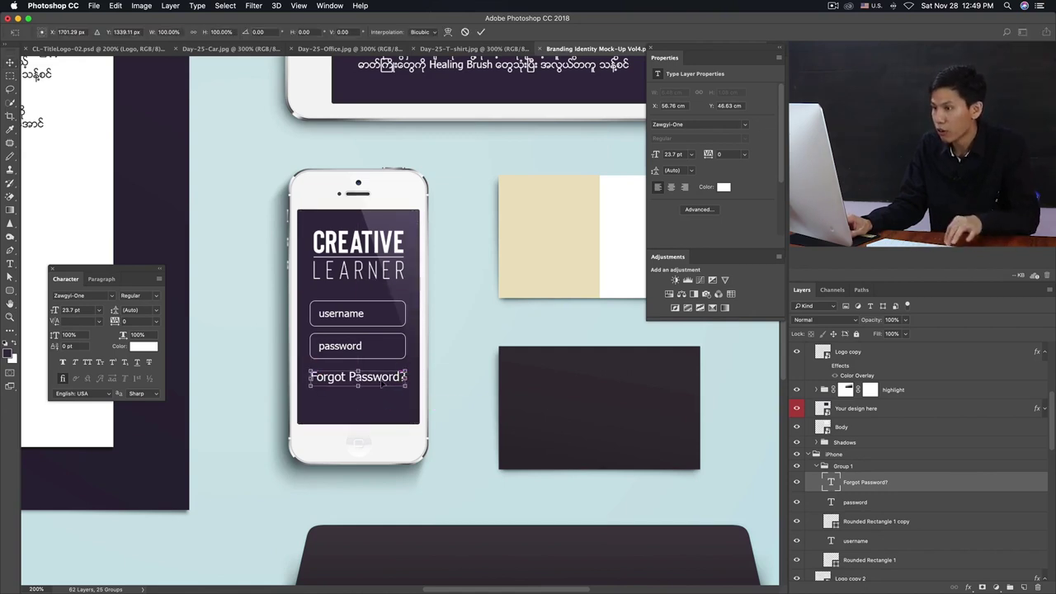
drag(405, 370, 400, 373)
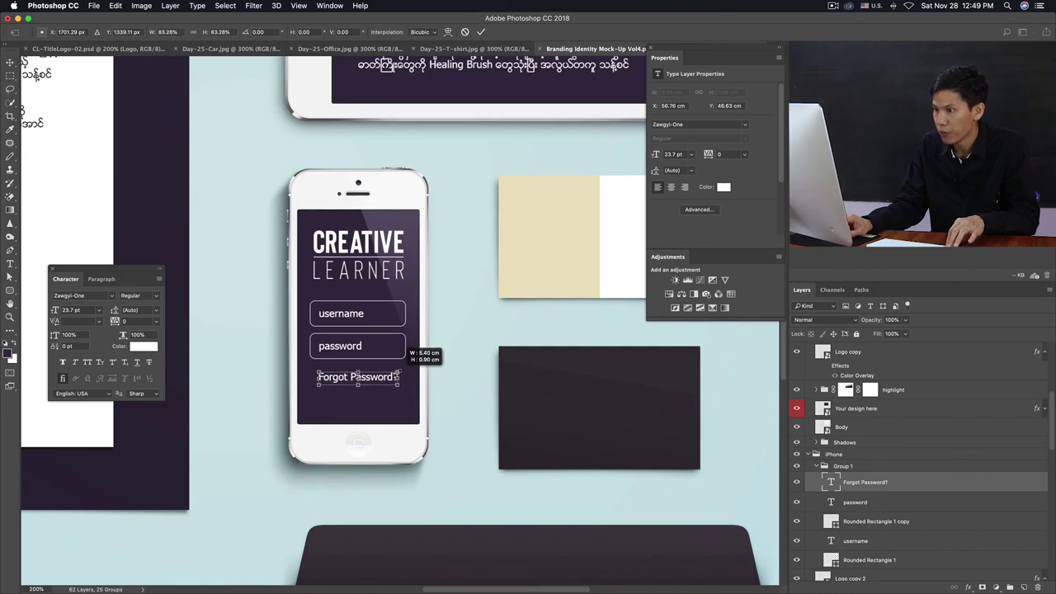
drag(401, 373, 407, 369)
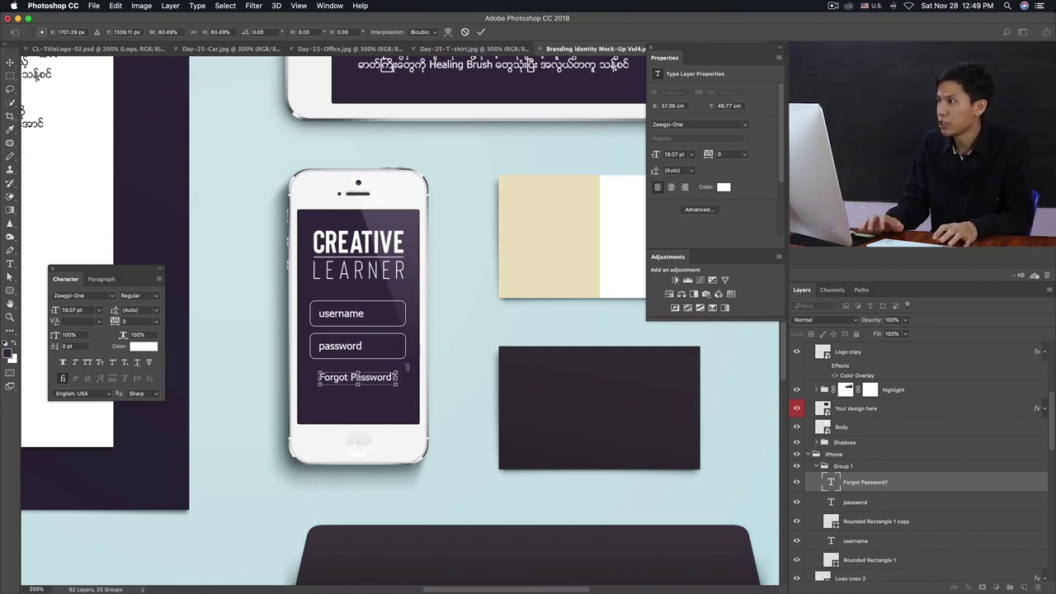
key(Return)
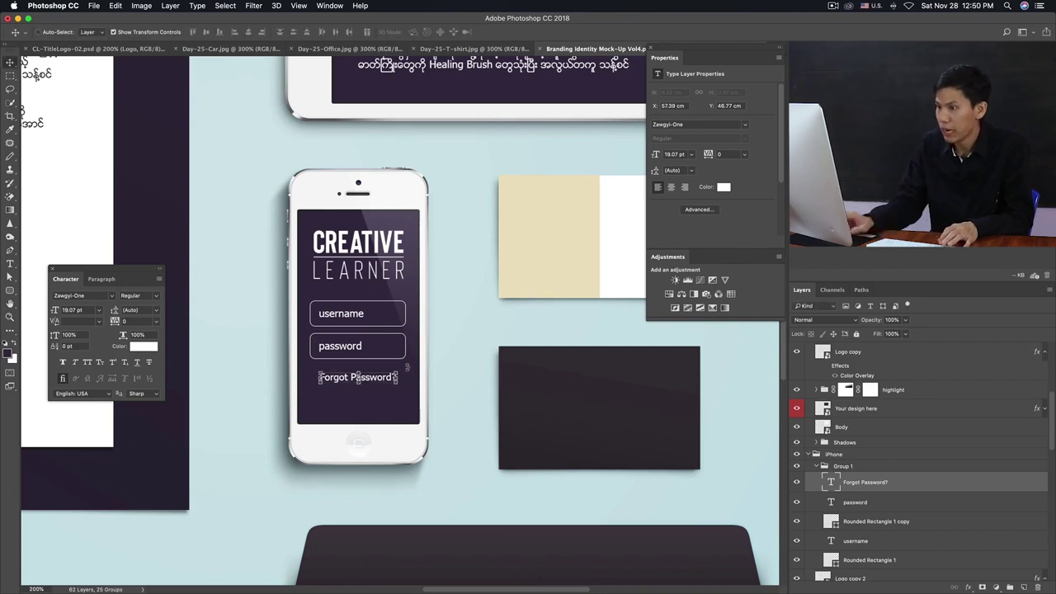
scroll(351, 407, down, 2)
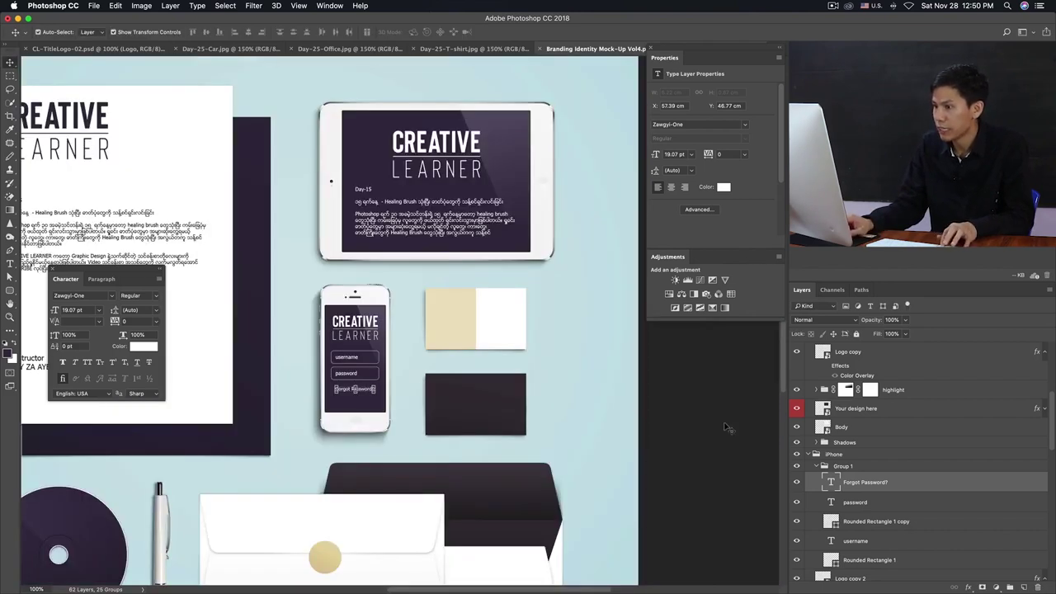
scroll(352, 389, up, 2)
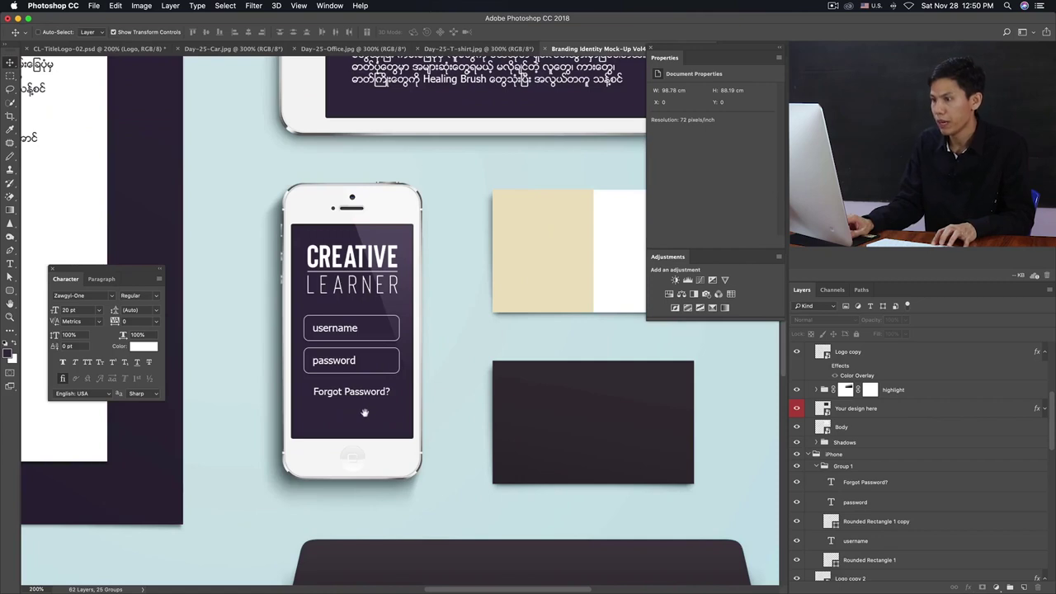
scroll(360, 394, down, 2)
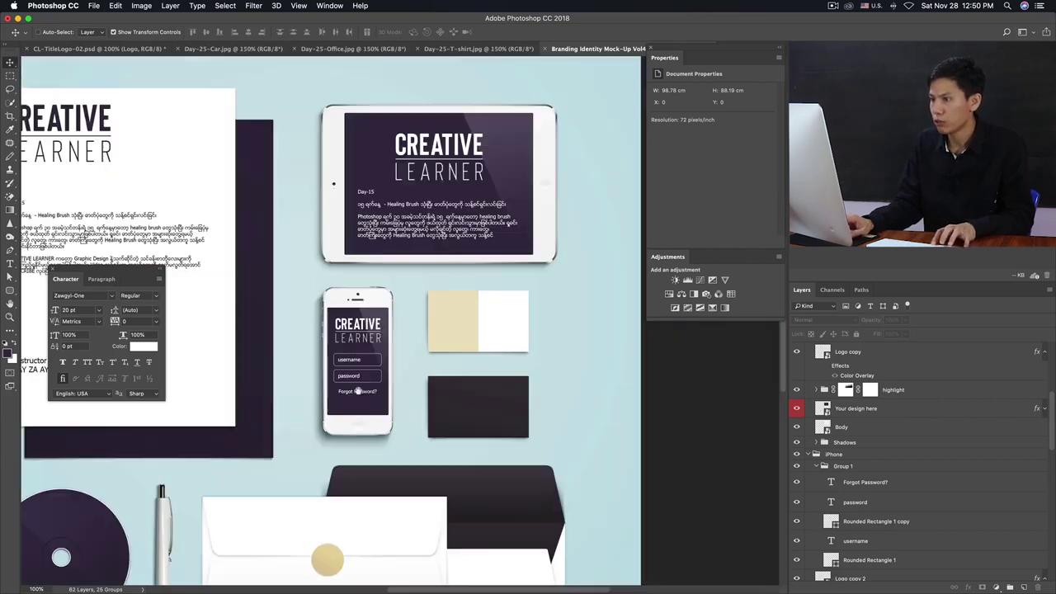
scroll(426, 191, down, 1)
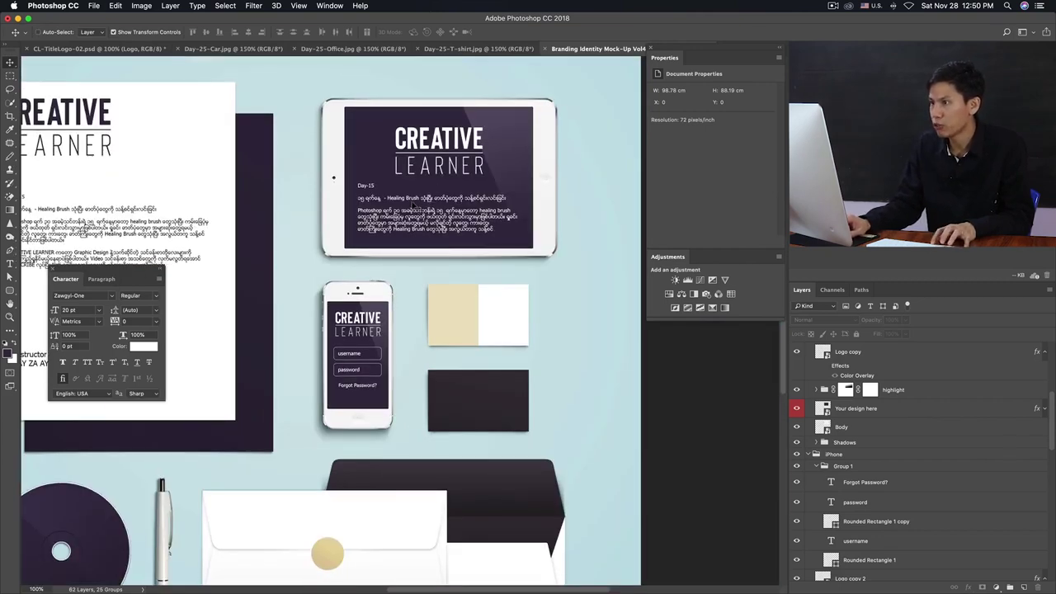
scroll(359, 354, up, 2)
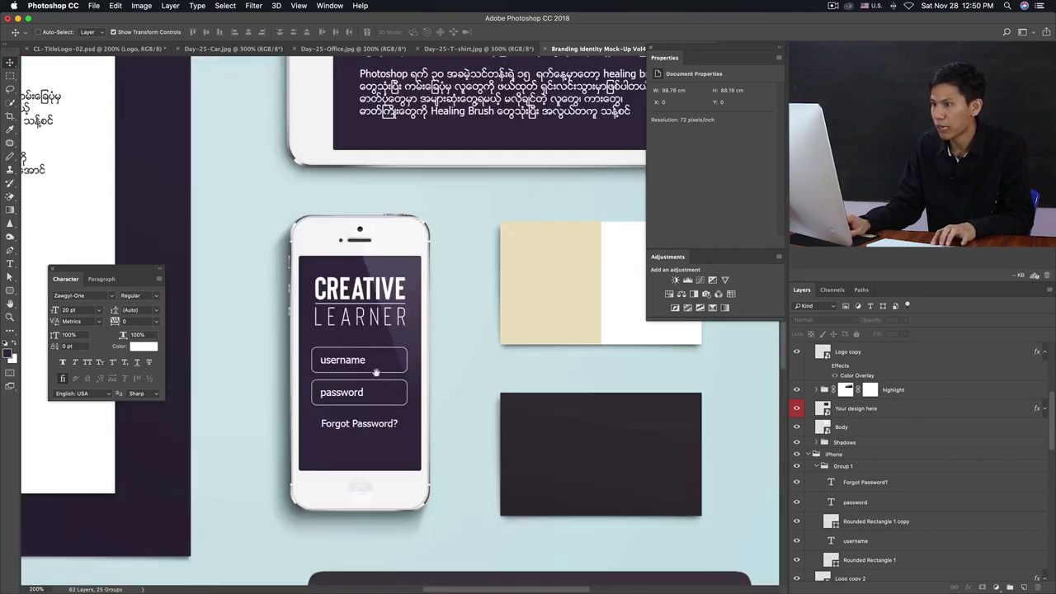
scroll(379, 378, down, 2)
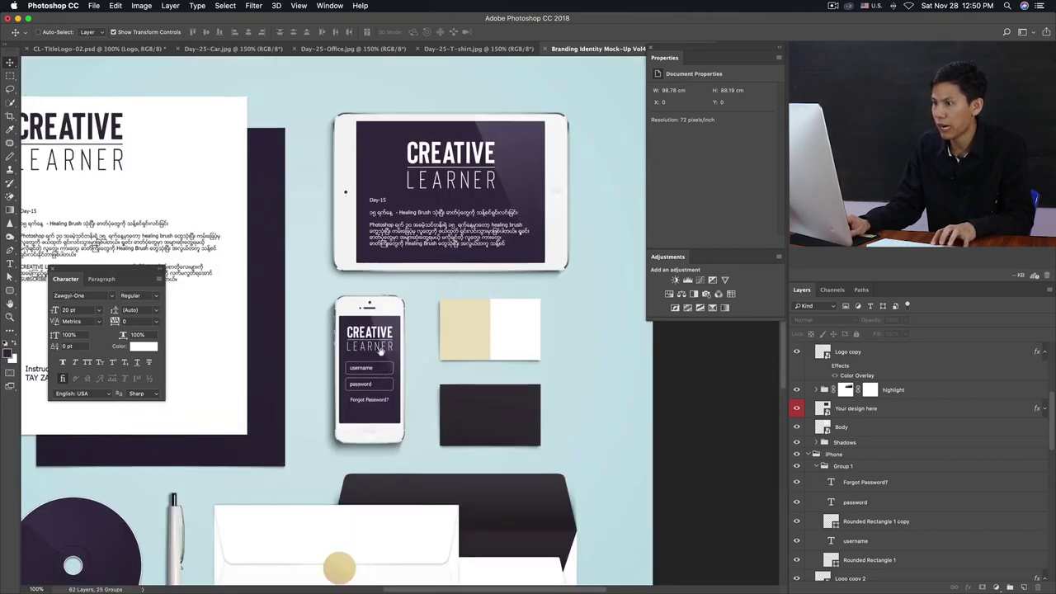
scroll(378, 376, down, 1)
scroll(373, 350, down, 1)
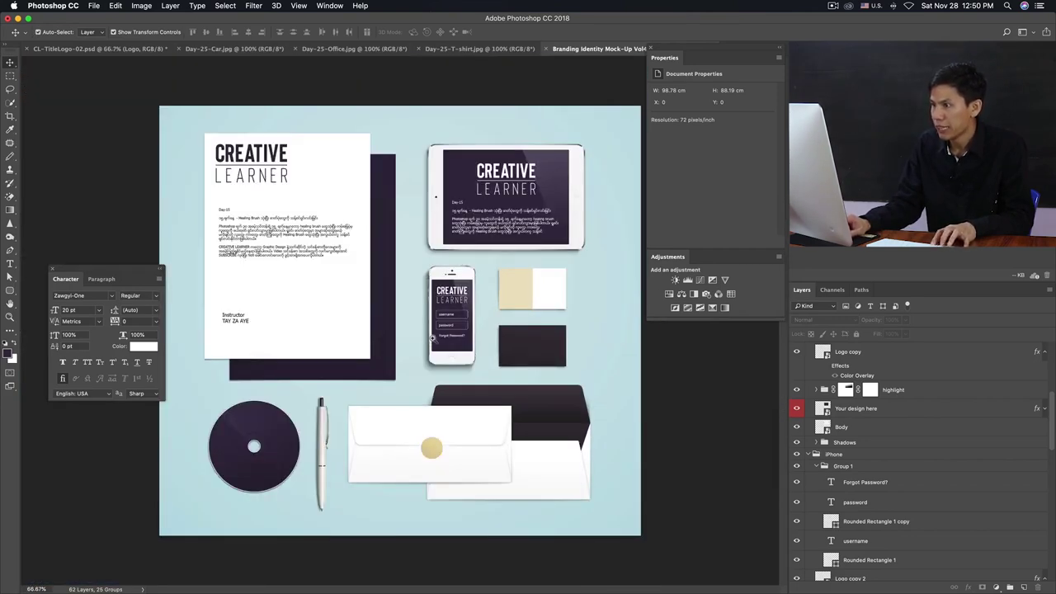
scroll(430, 340, up, 1)
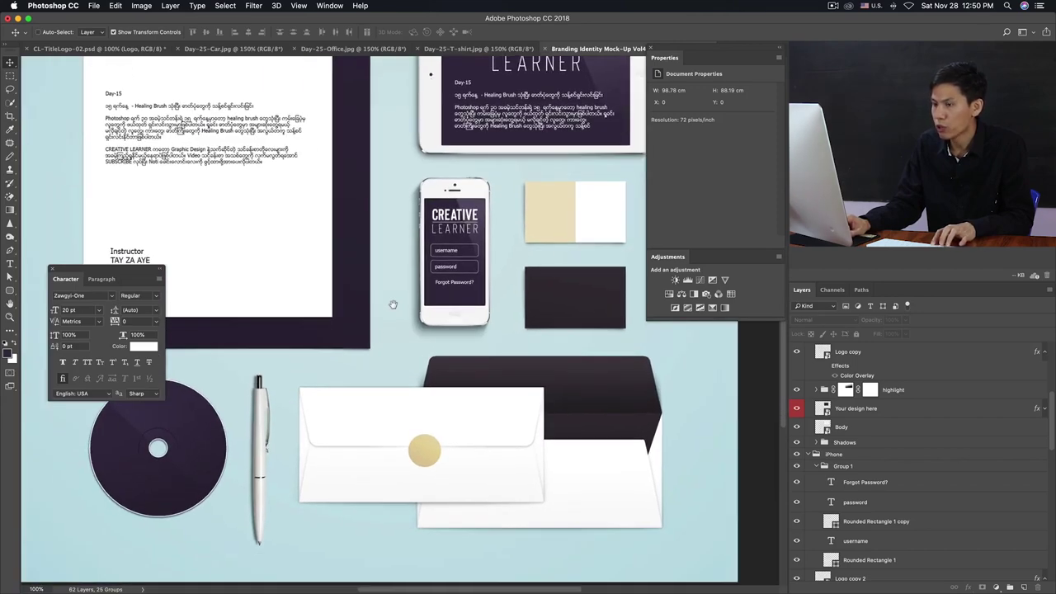
scroll(368, 339, down, 1)
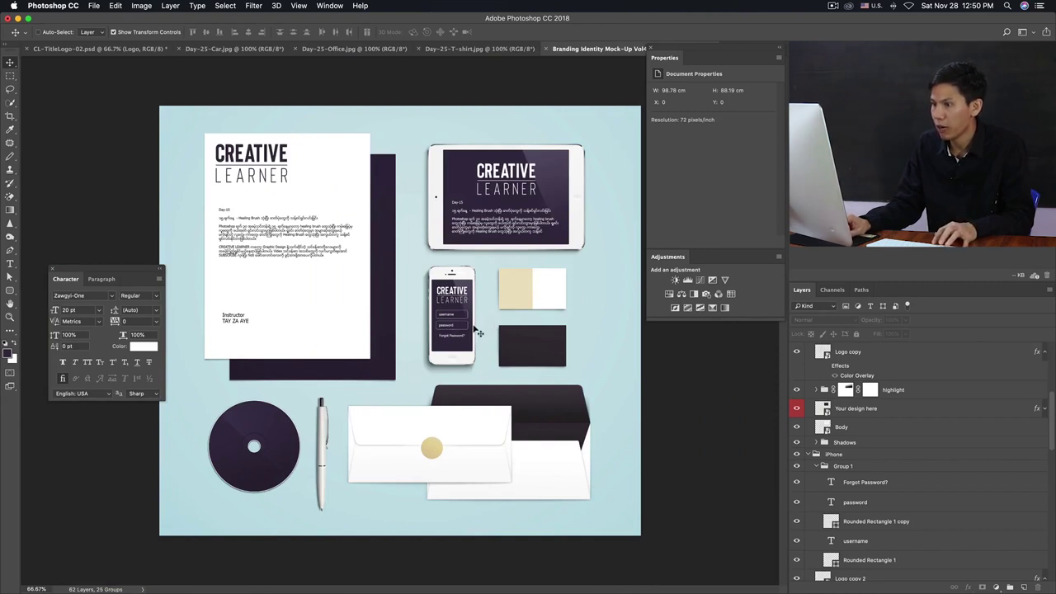
scroll(481, 321, up, 1)
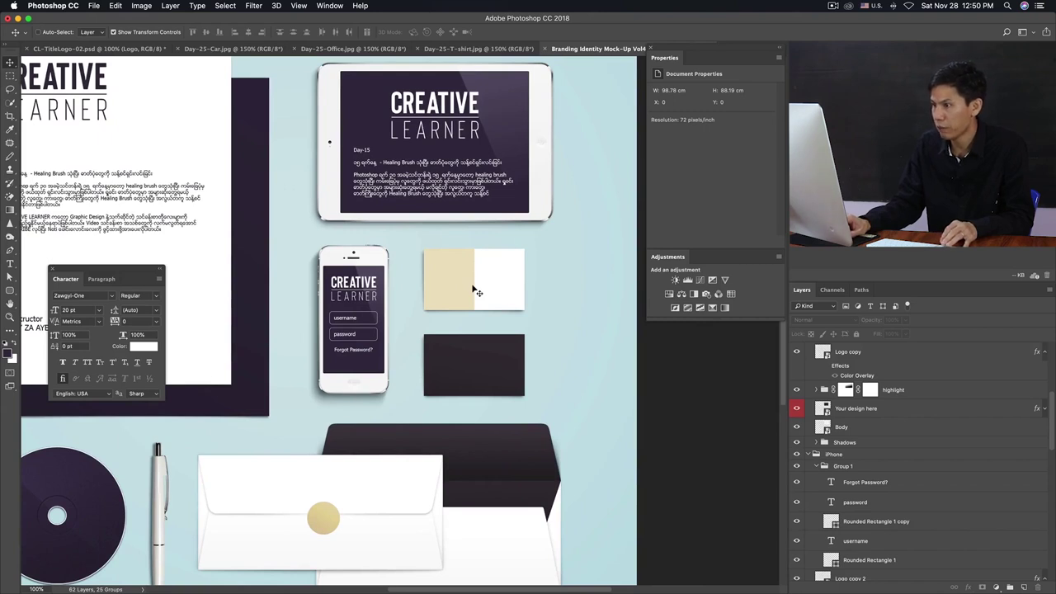
click(459, 287)
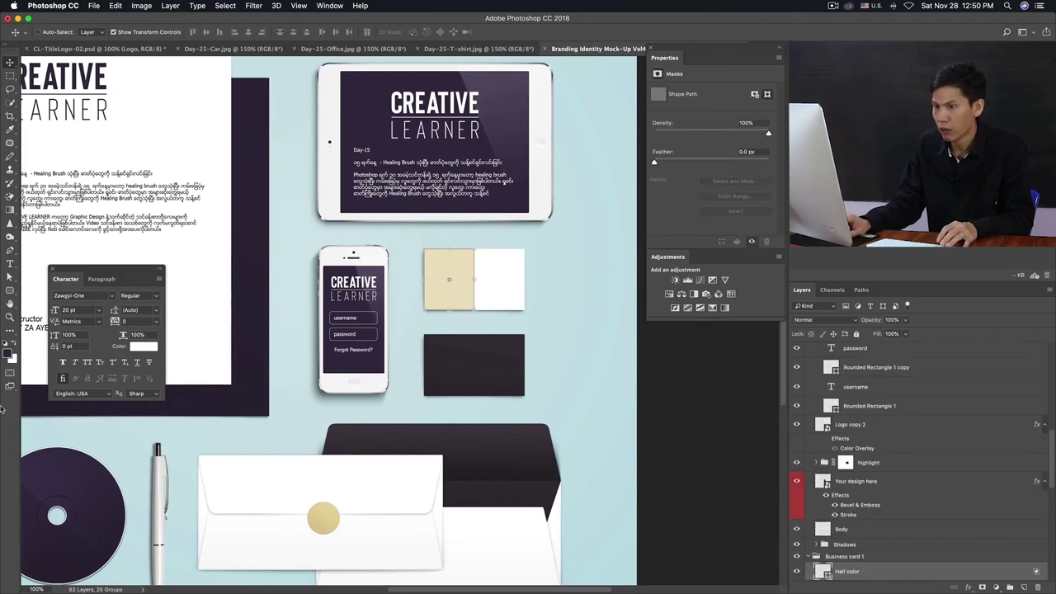
Fill the beige card half with the tablet screen's dark purple
click(10, 354)
click(520, 202)
key(Return)
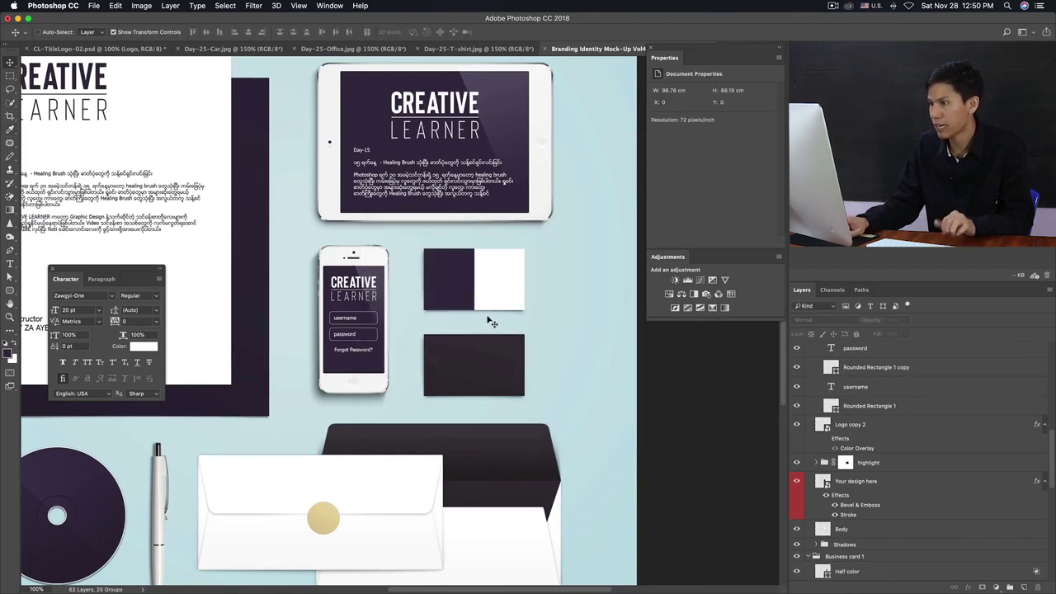
click(481, 364)
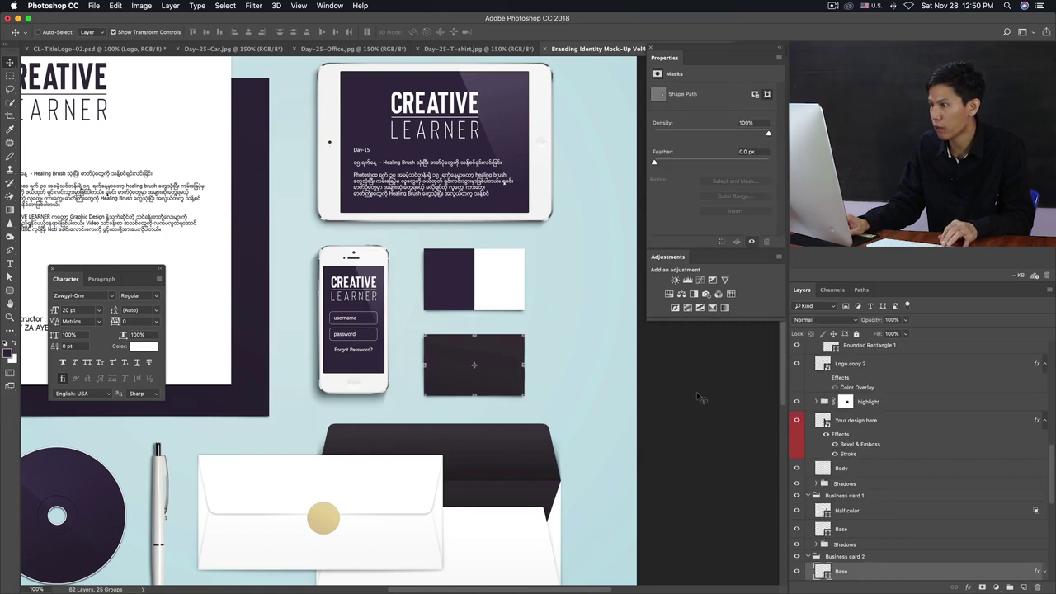
click(567, 291)
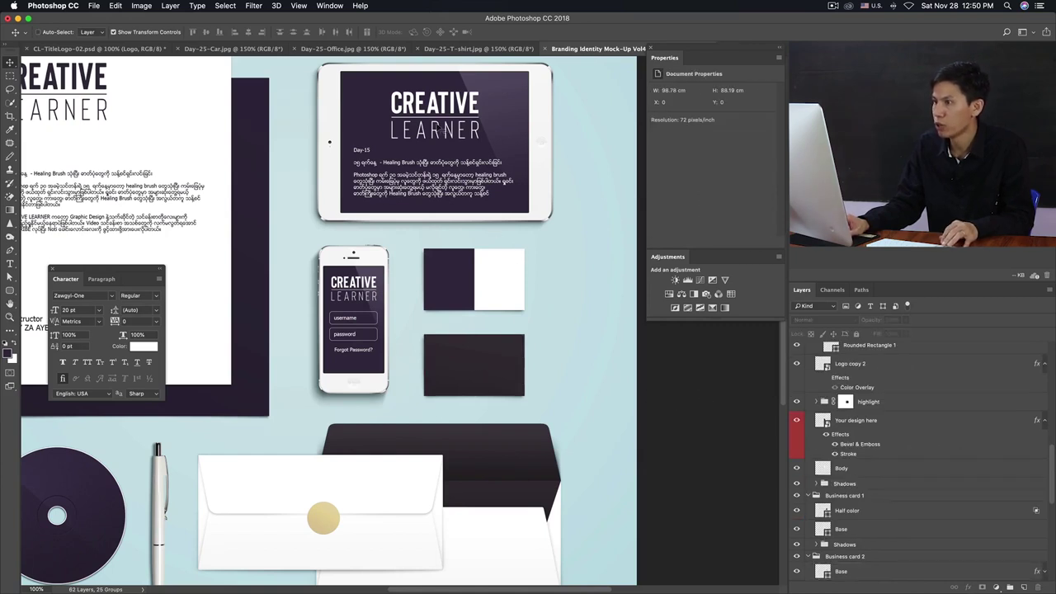
Duplicate the tablet's CREATIVE LEARNER logo and move the copy onto the dark business card
click(444, 111)
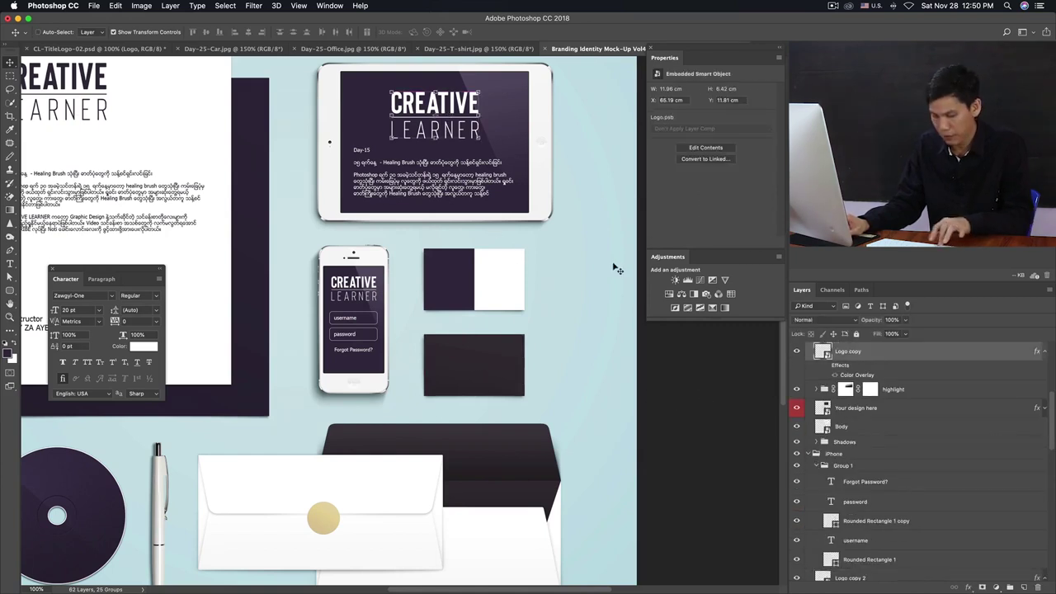
key(ctrl+j)
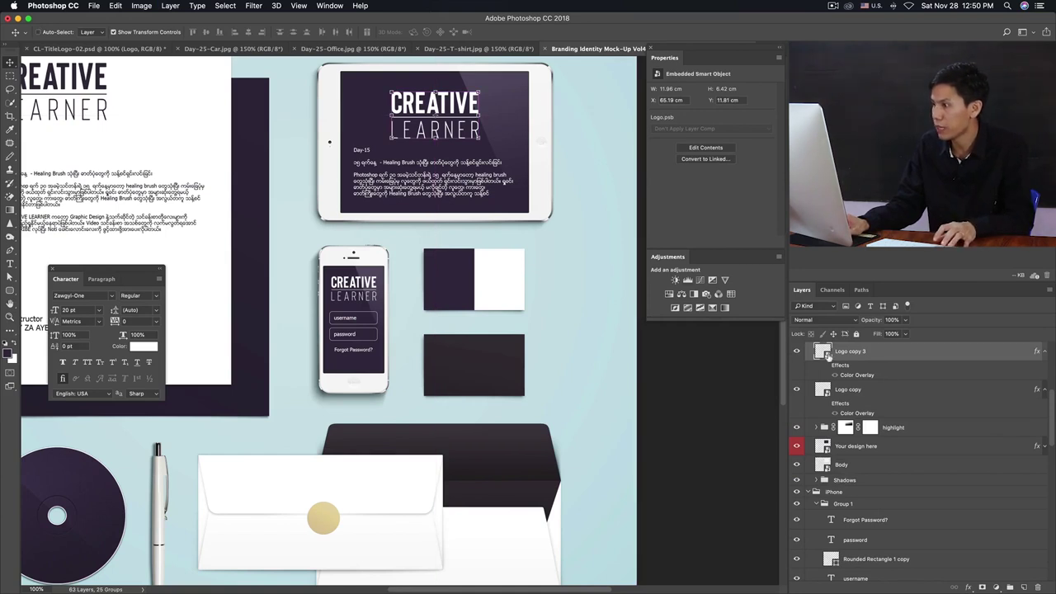
mouse_move(459, 122)
mouse_down()
mouse_move(524, 353)
mouse_move(498, 371)
mouse_up()
key(ctrl+alt+a)
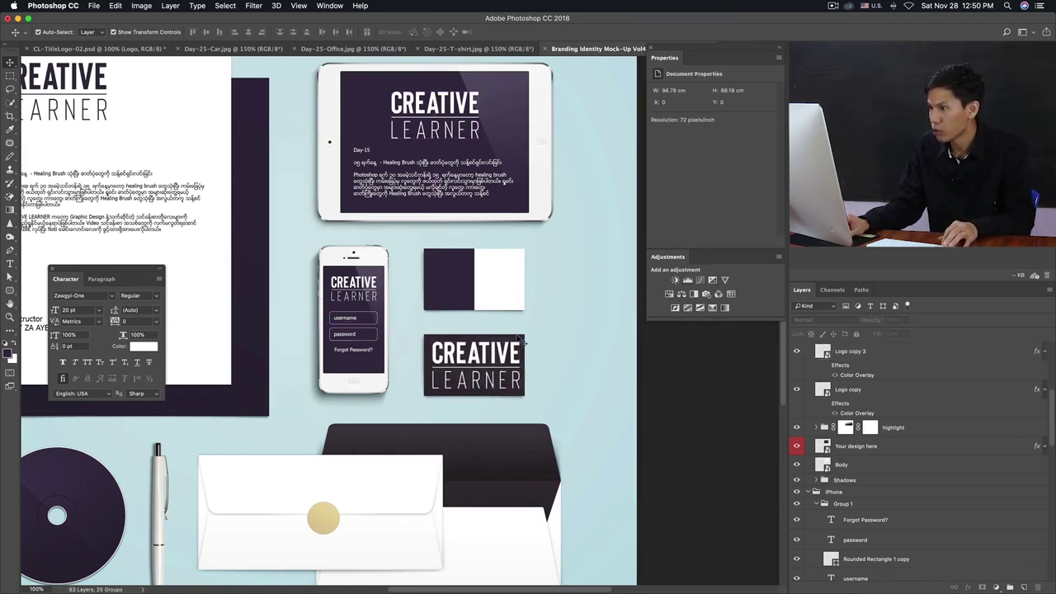
Select the logo copy sitting on the dark business card
click(521, 341)
scroll(888, 494, up, 5)
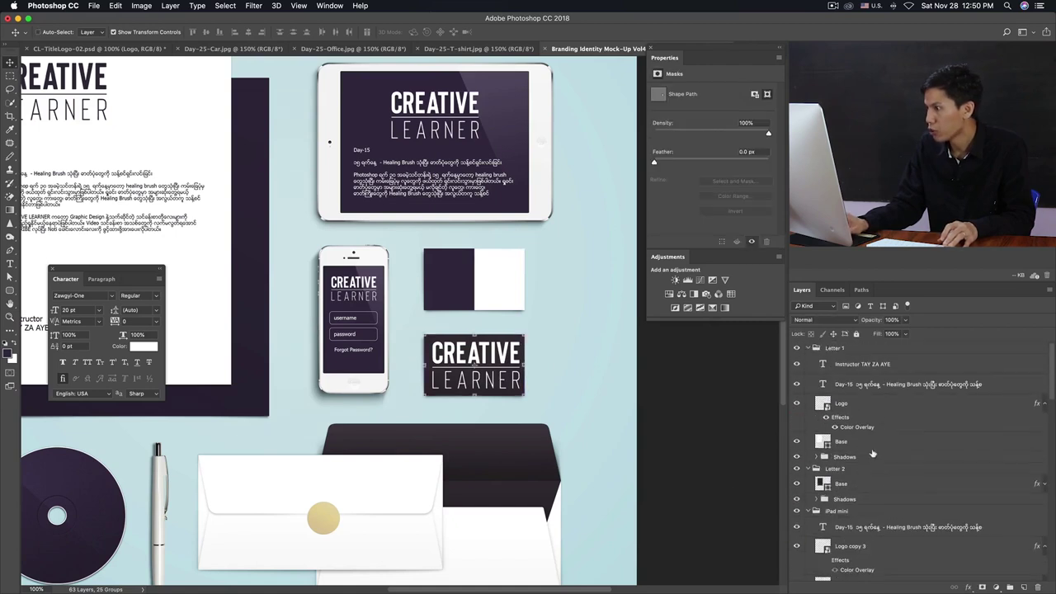
click(585, 370)
click(495, 357)
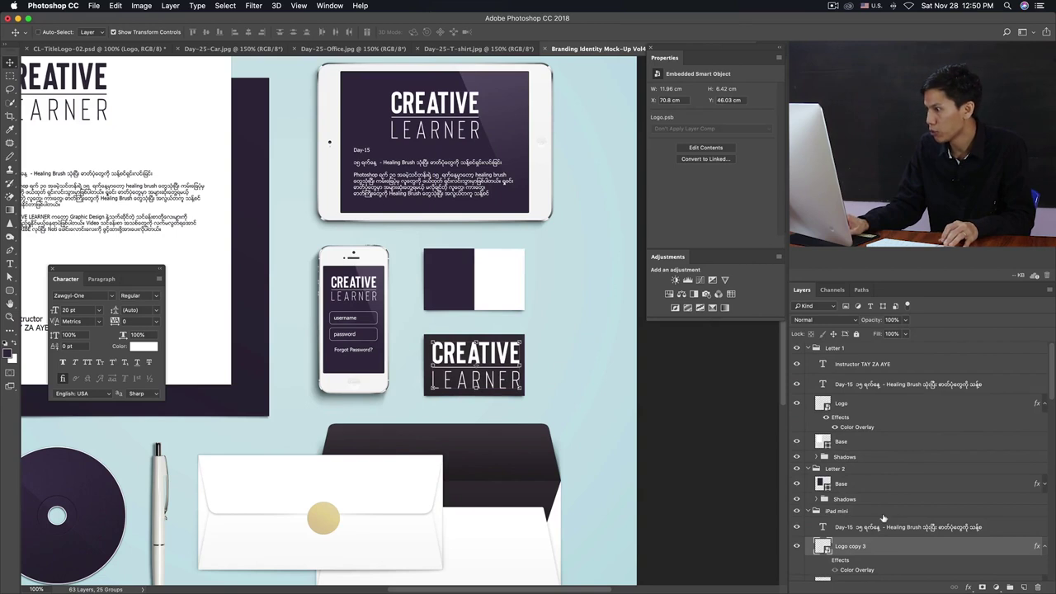
scroll(854, 463, down, 5)
scroll(854, 458, up, 2)
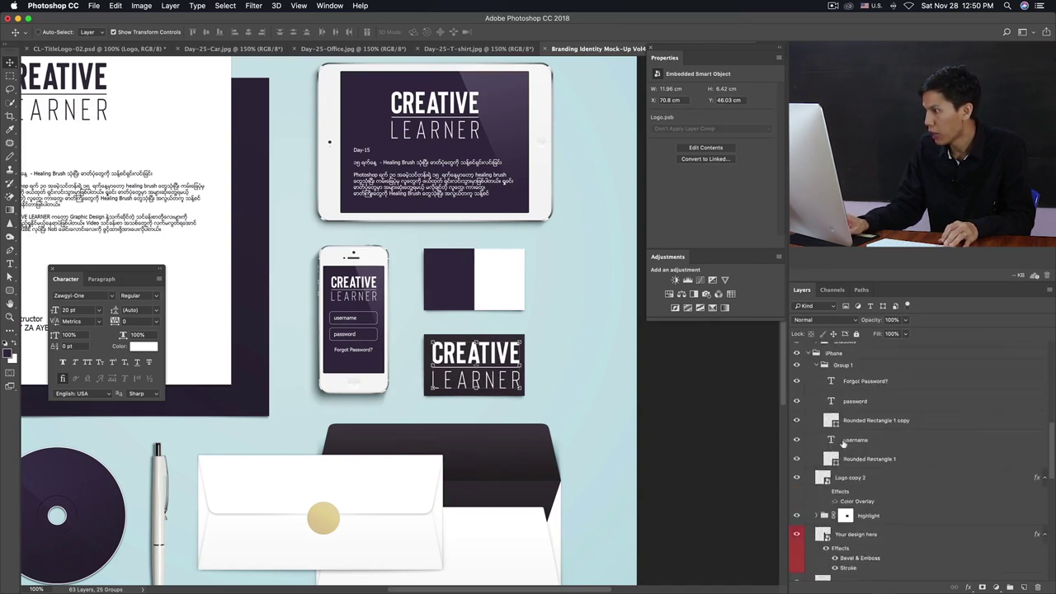
scroll(858, 441, down, 2)
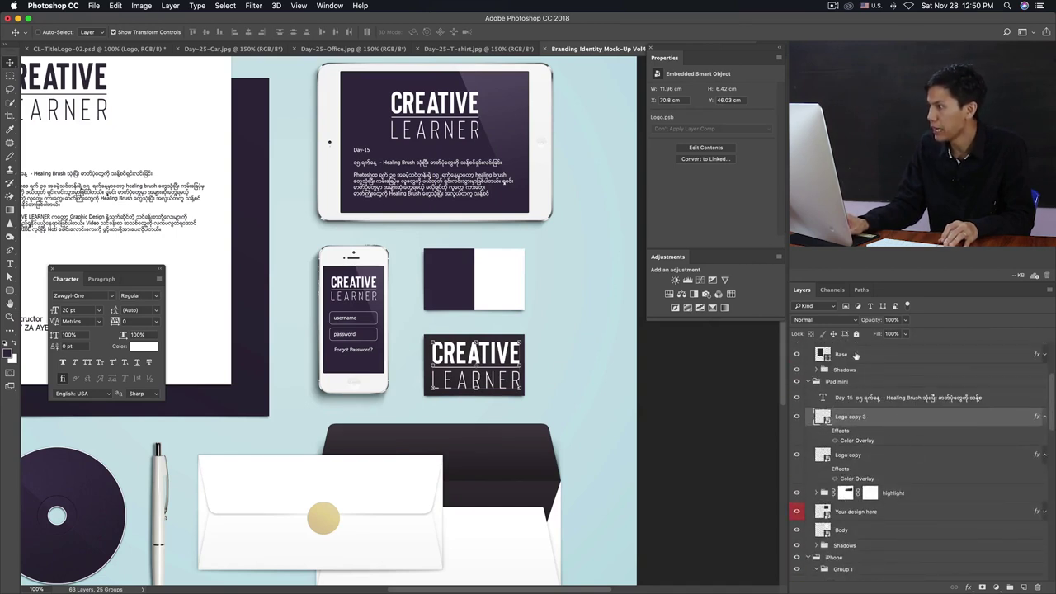
Colour-code the logo copy layer and toggle its visibility
right_click(927, 418)
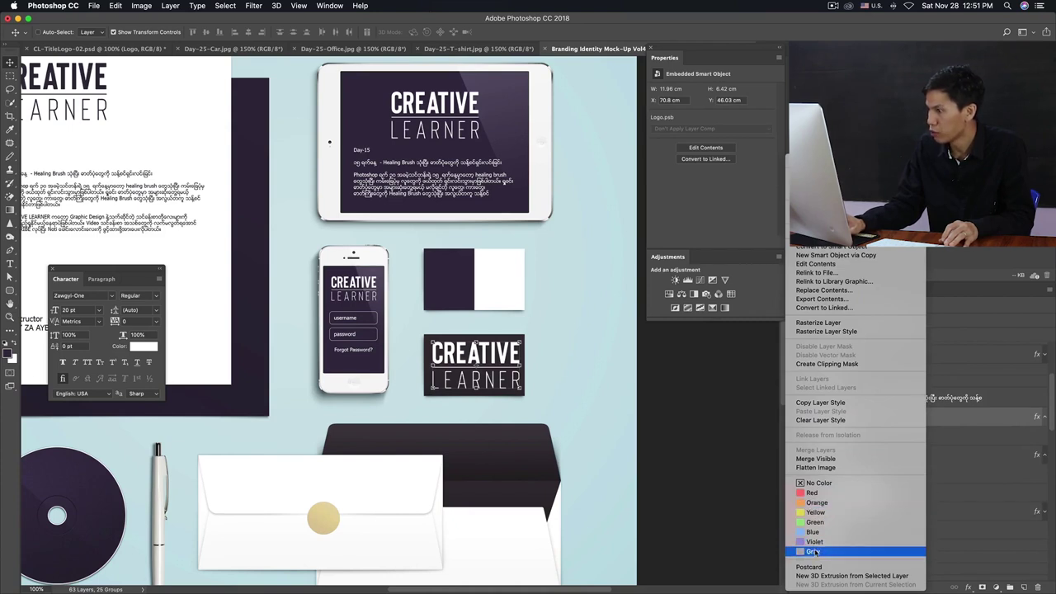
click(812, 542)
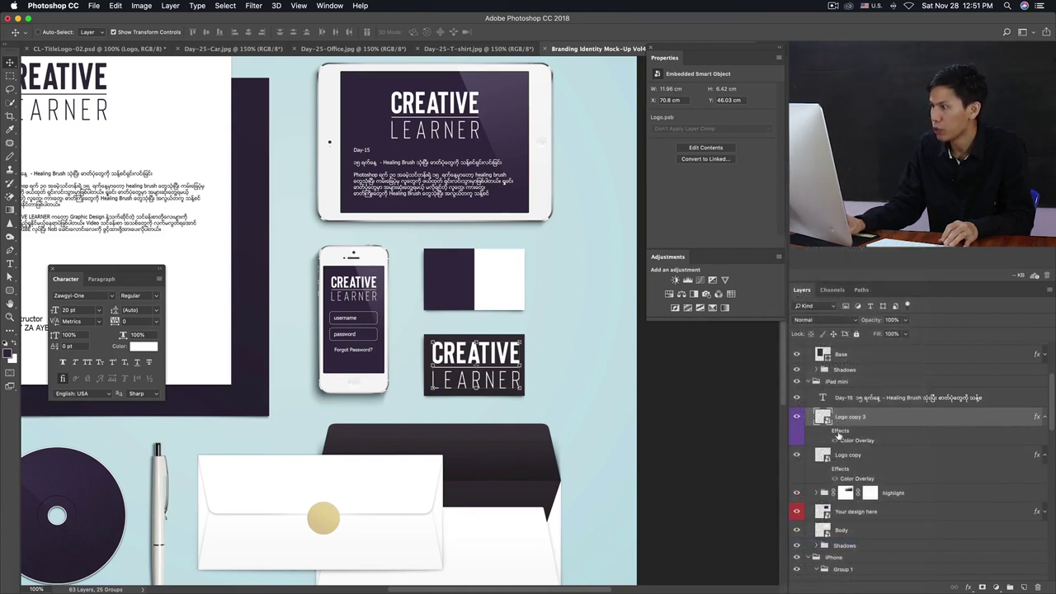
click(797, 417)
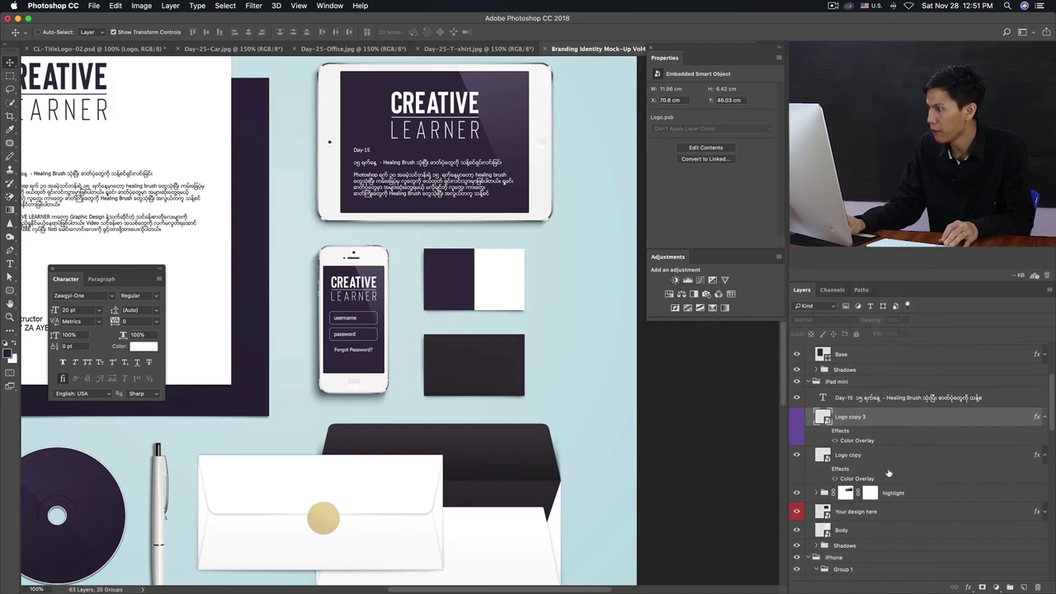
scroll(888, 473, down, 3)
Drag Logo copy 3 into the Business card 2 group above its Base layer
click(489, 375)
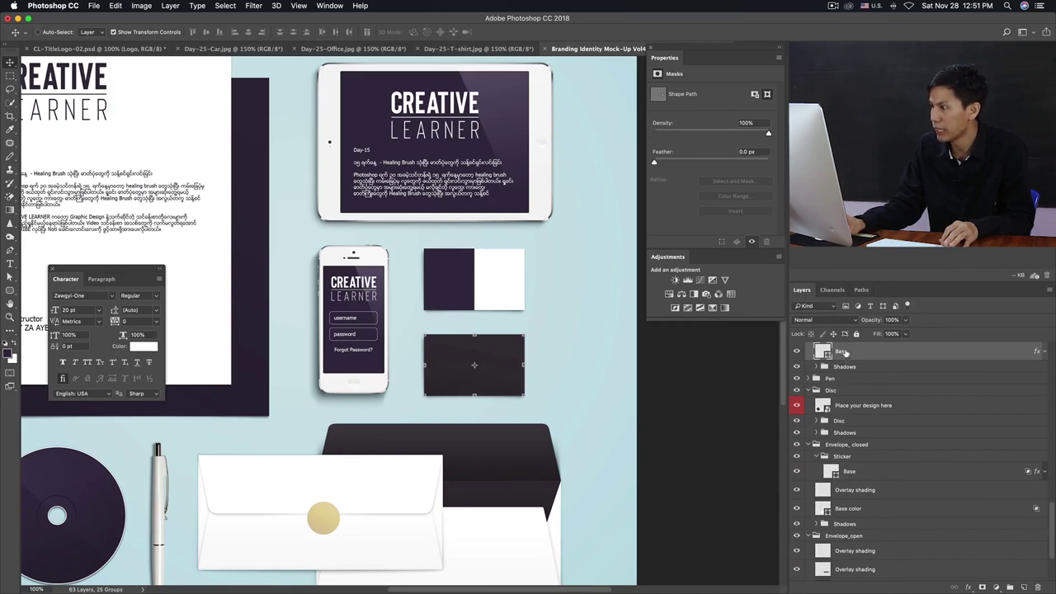
scroll(847, 405, down, 1)
scroll(850, 408, up, 5)
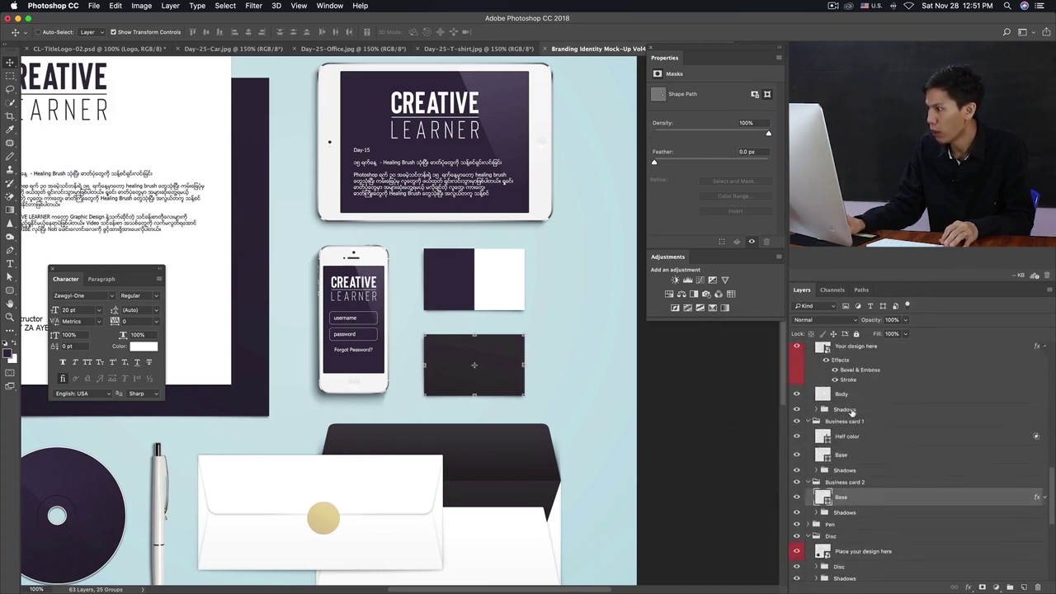
scroll(852, 412, up, 5)
scroll(854, 422, down, 1)
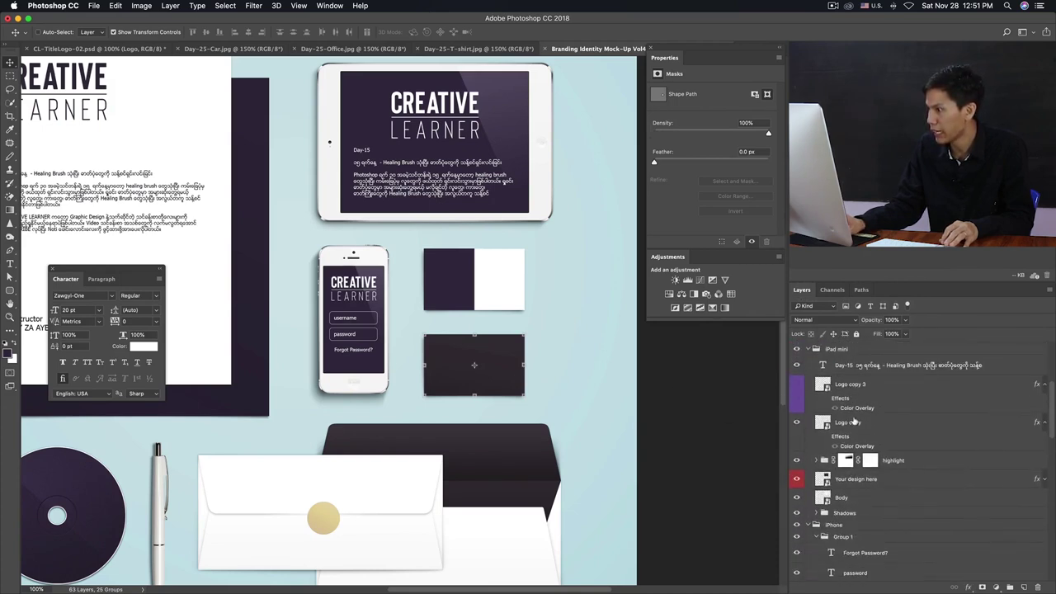
scroll(858, 396, down, 5)
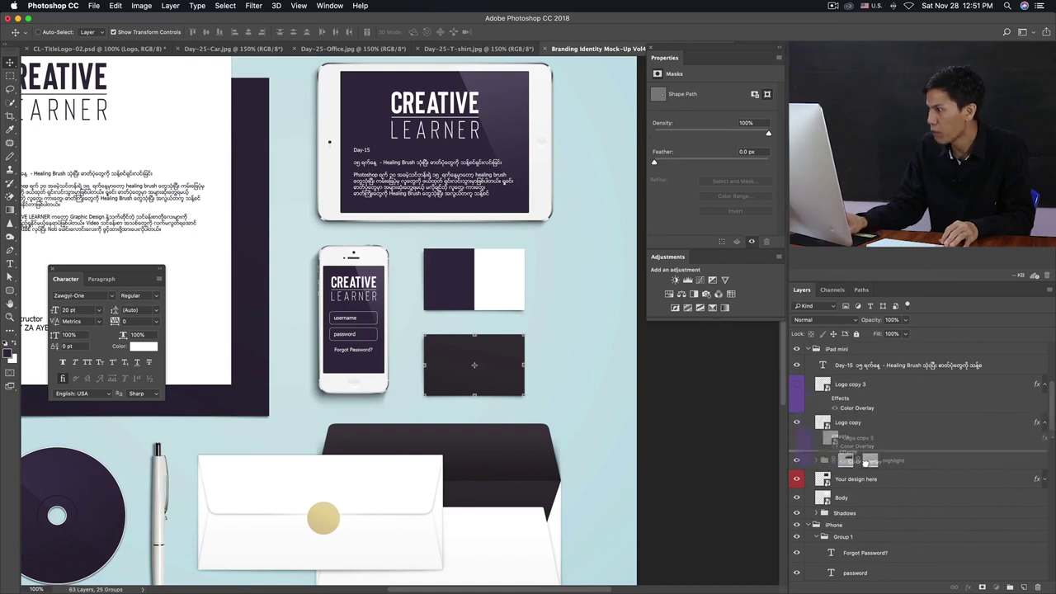
scroll(858, 429, down, 2)
scroll(858, 446, down, 2)
scroll(859, 470, down, 3)
scroll(859, 490, down, 3)
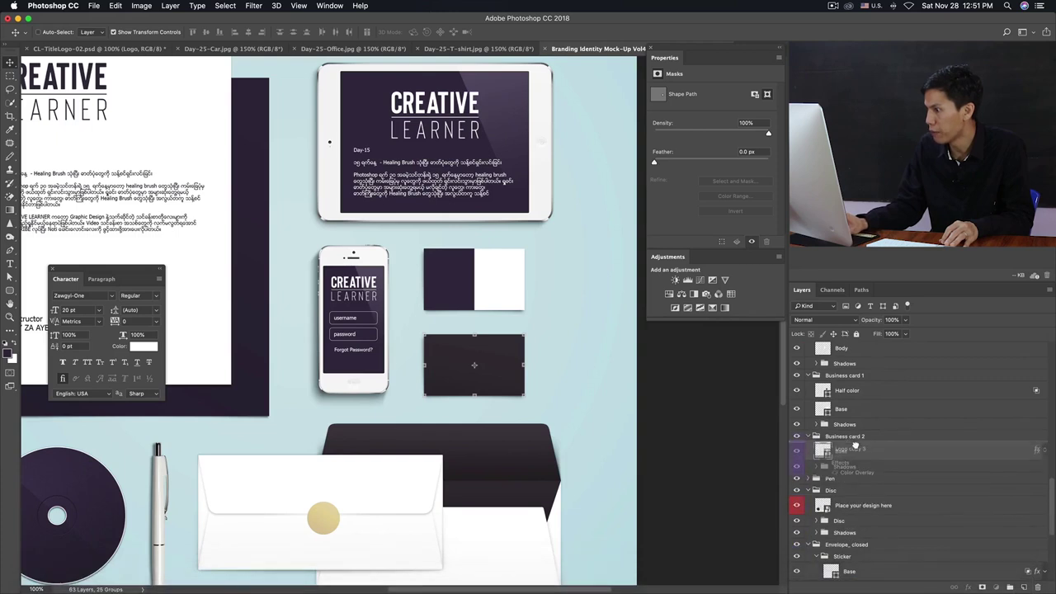
drag(860, 491, 858, 446)
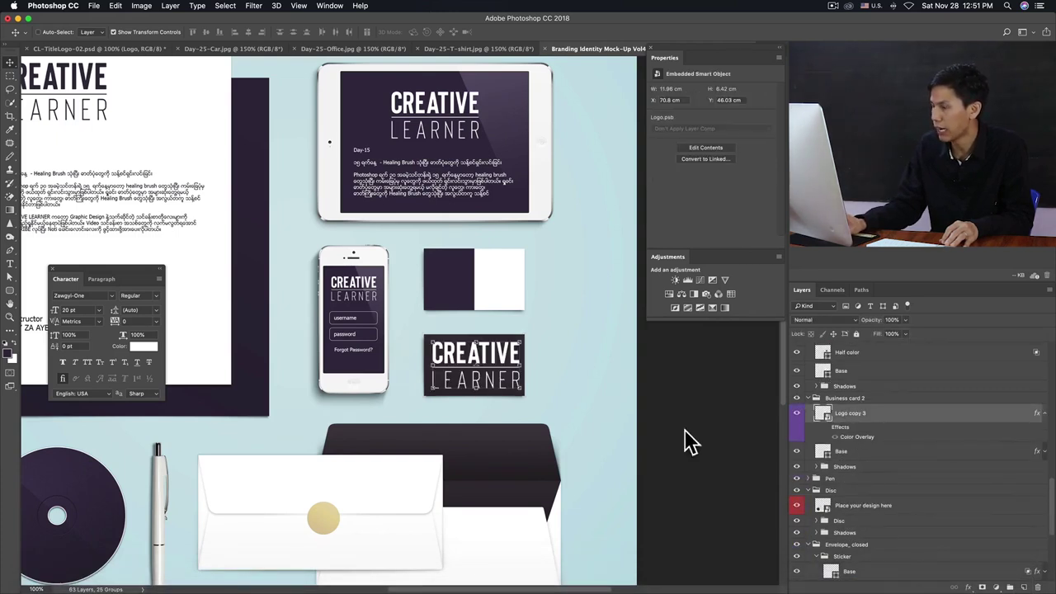
Scale the dark card's logo down to about 22% width (about 9 cm), then refit the view
key(ctrl+t)
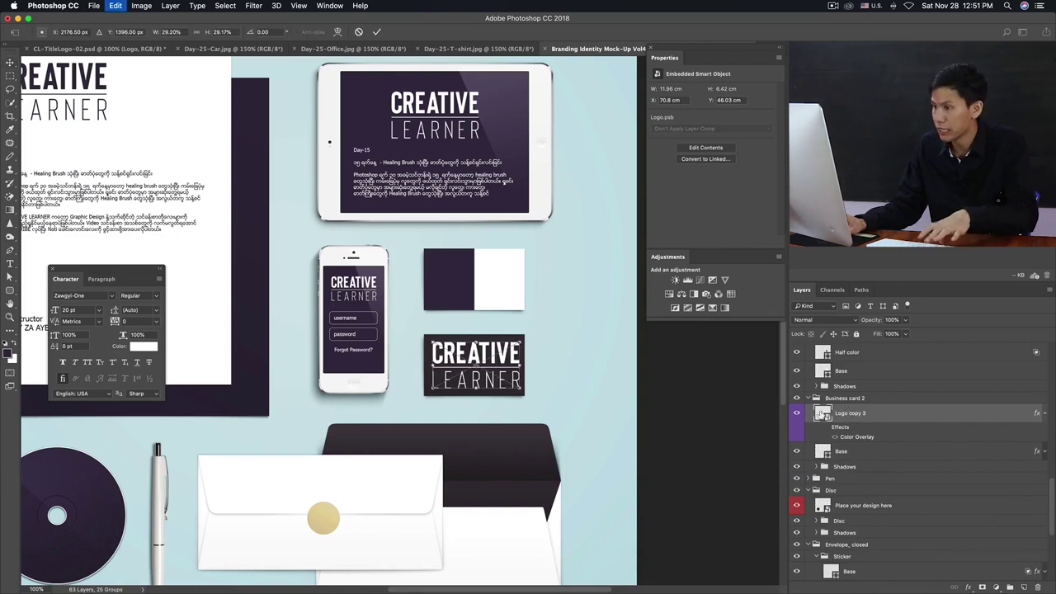
drag(526, 348, 515, 346)
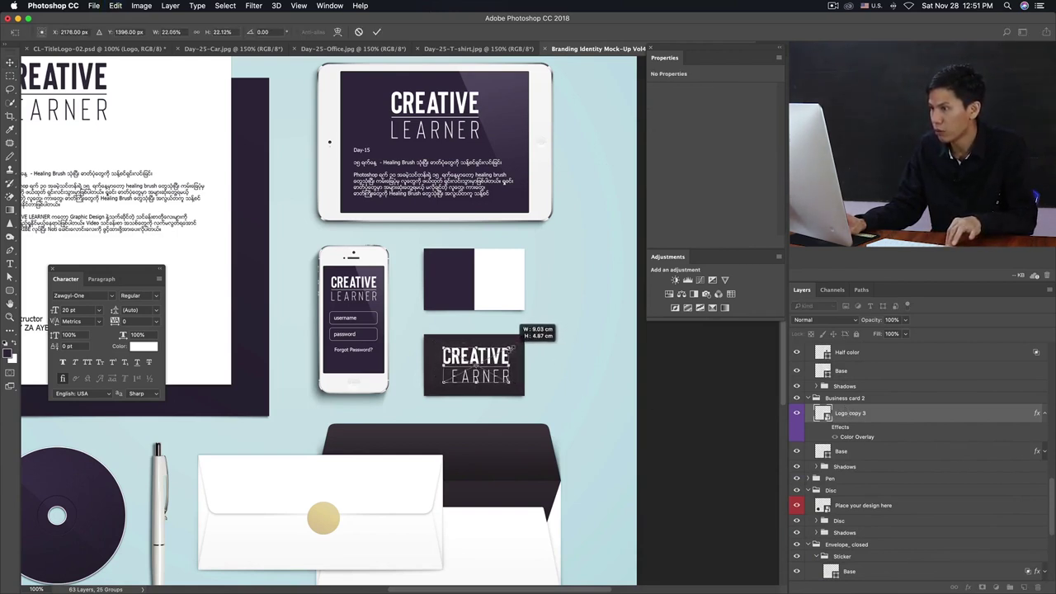
drag(517, 346, 512, 346)
key(ctrl+0)
key(Return)
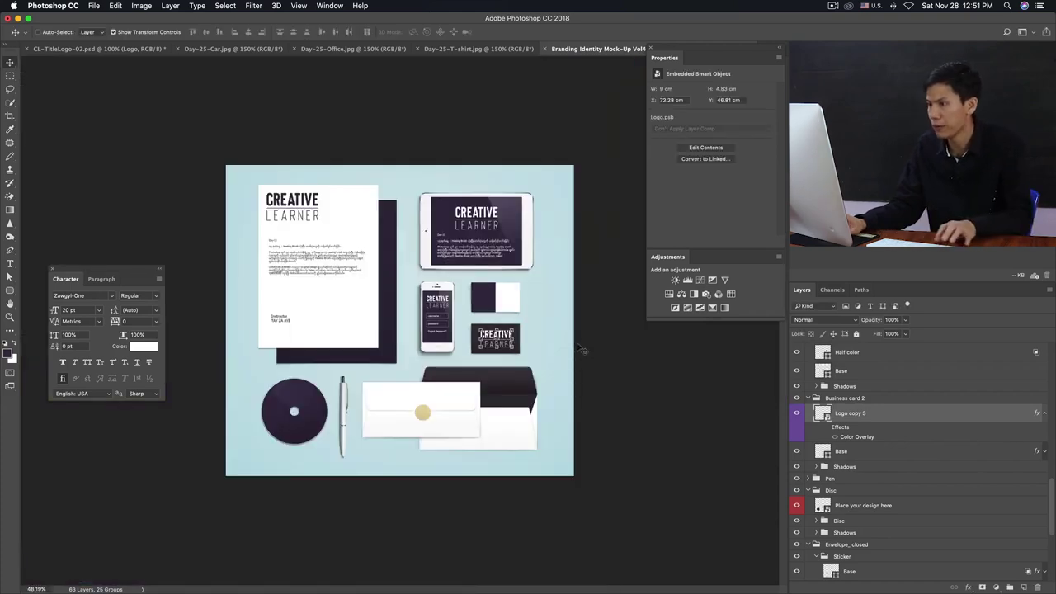
key(ctrl+plus)
key(ctrl+plus)
key(ctrl+plus)
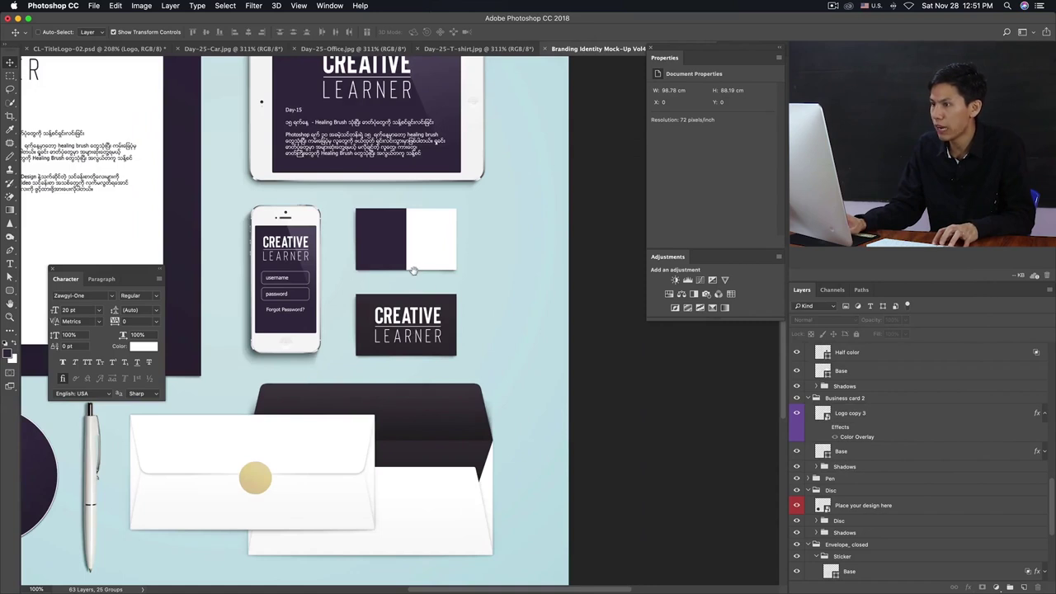
Select the dark card's Base layer in Business card 2 and inspect its fill and effects
click(421, 256)
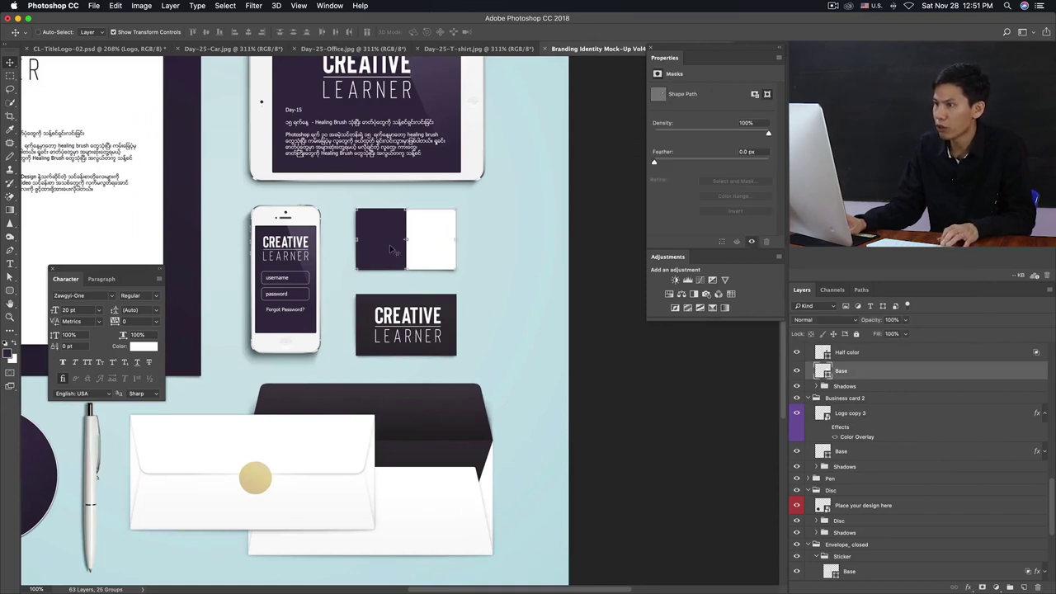
click(665, 358)
click(453, 311)
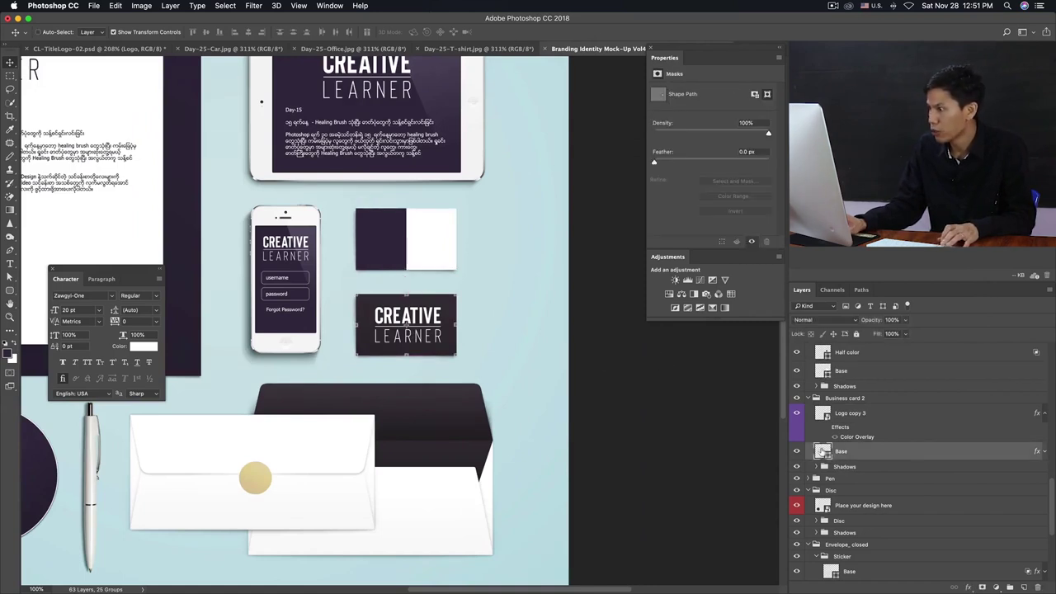
double_click(822, 450)
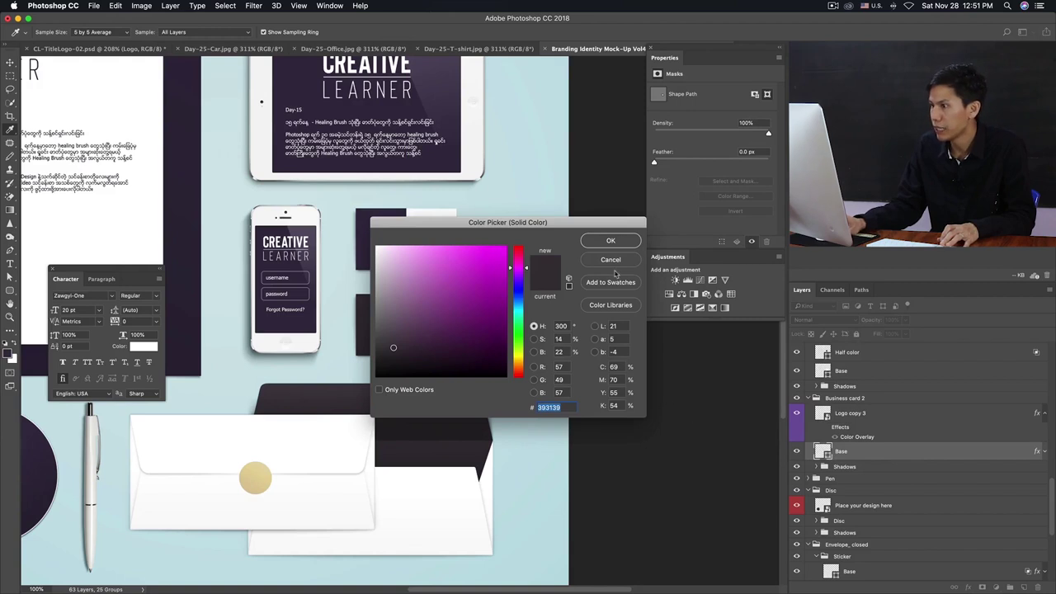
key(Return)
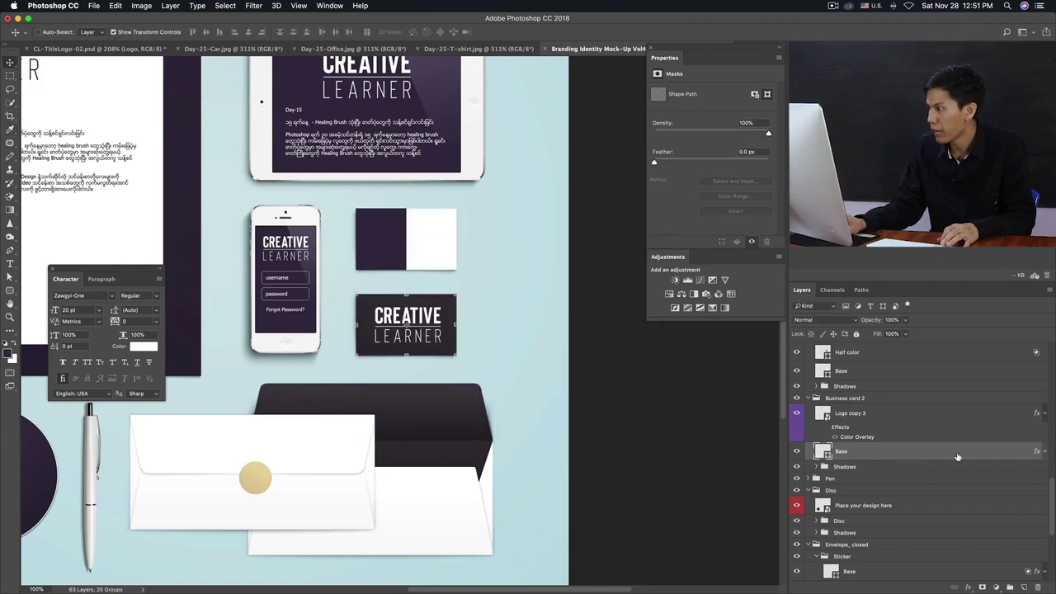
click(1045, 452)
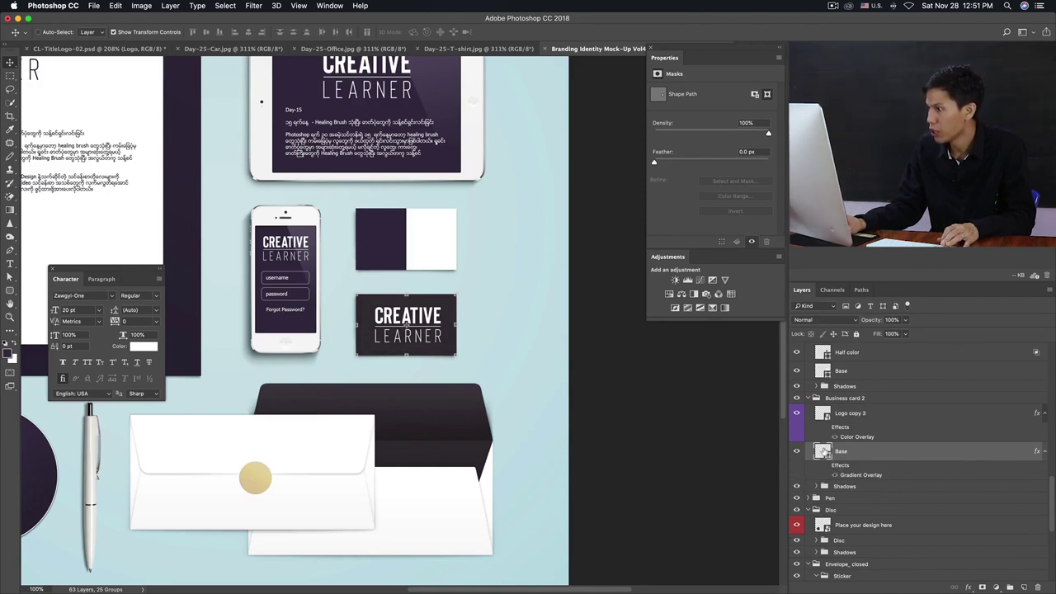
key(p)
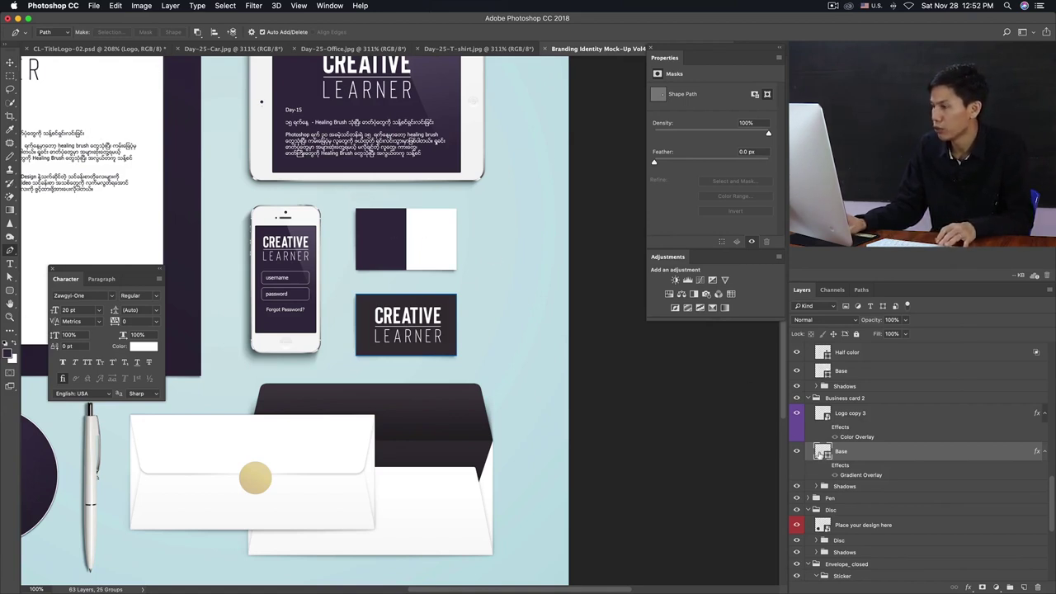
Fill the dark card's Base layer with the dark purple sampled from the artwork
double_click(824, 452)
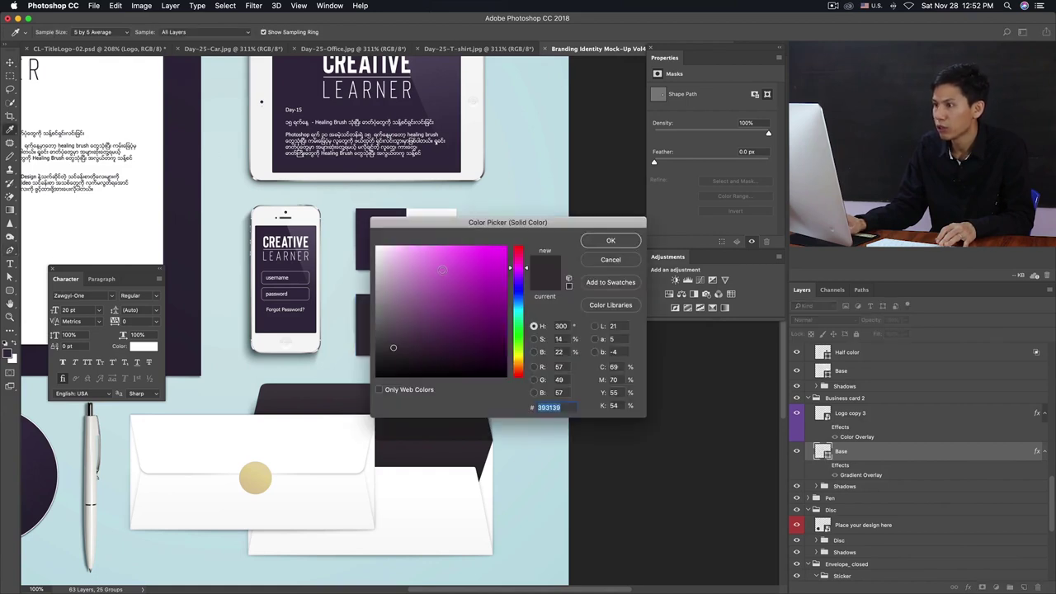
click(158, 355)
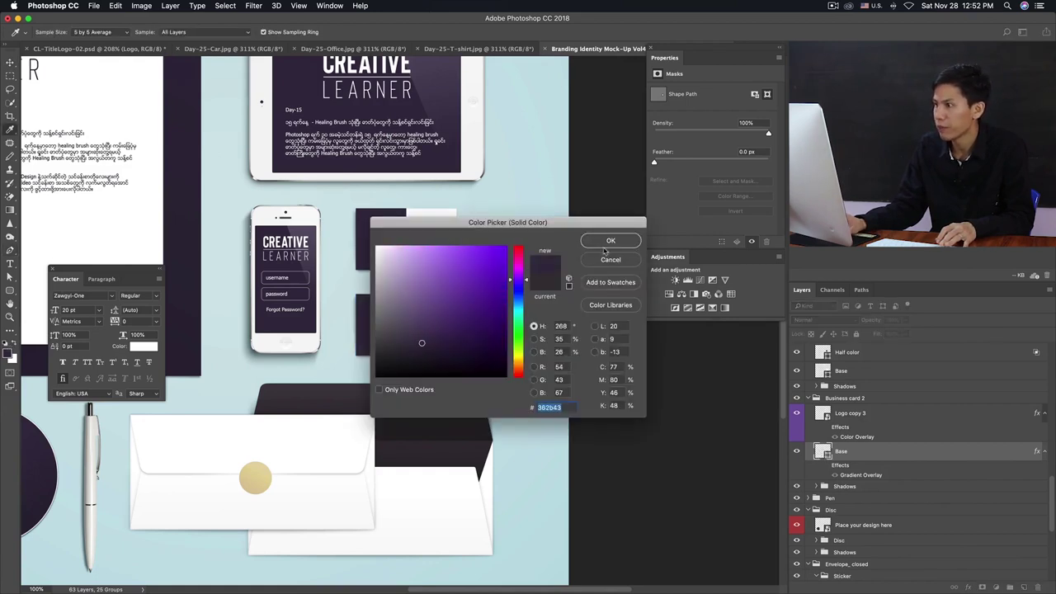
click(606, 244)
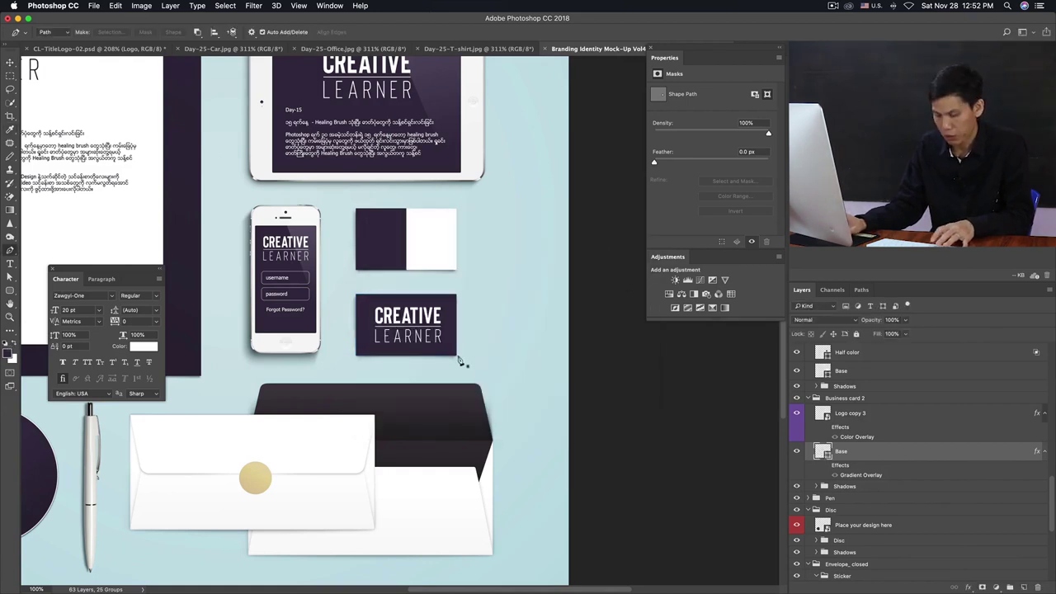
key(v)
click(486, 366)
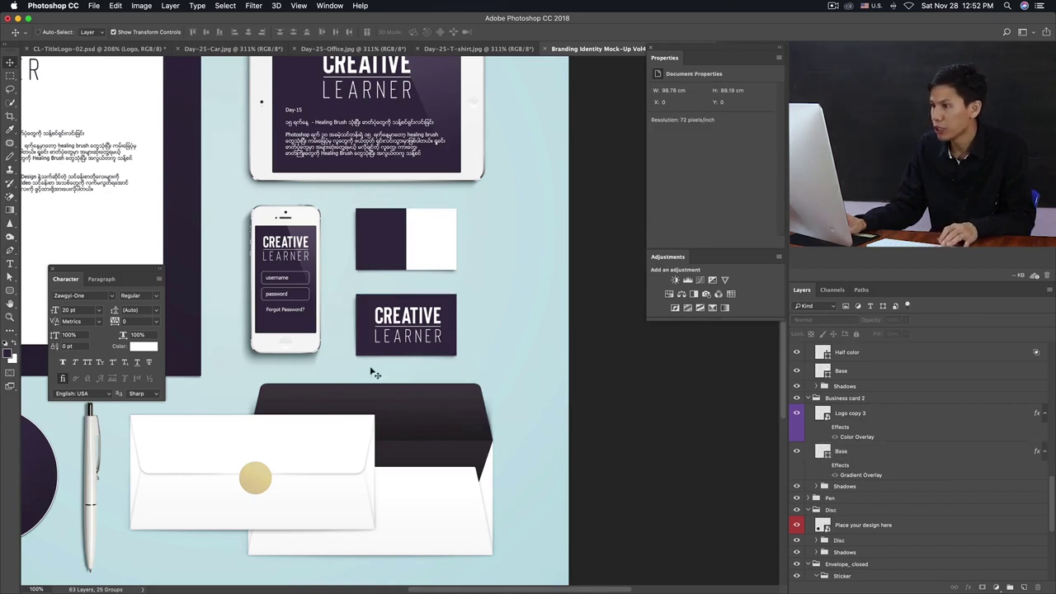
Select the Forgot Password? text on the phone
click(394, 255)
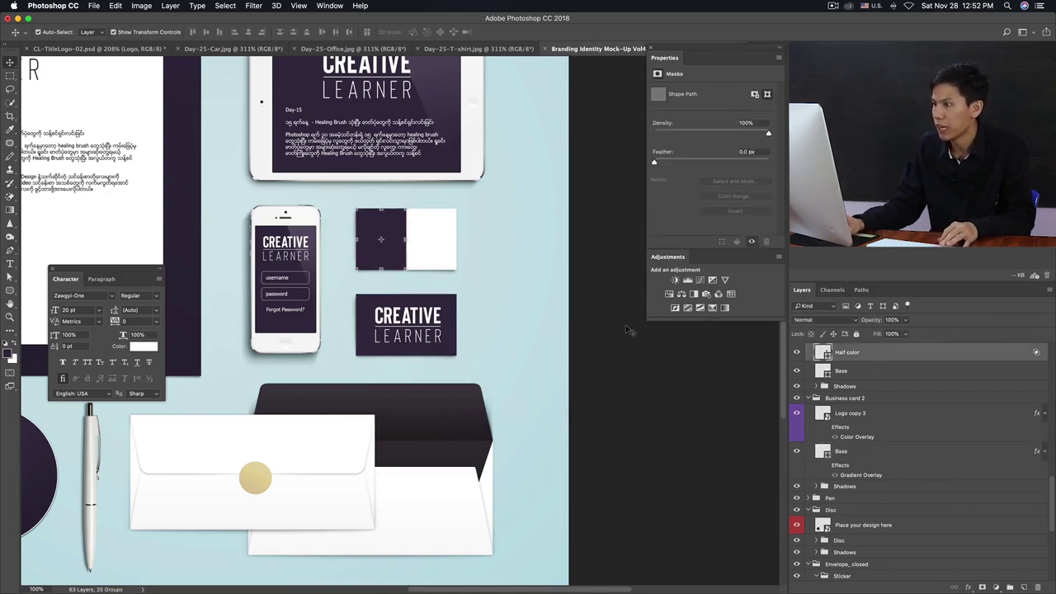
click(435, 275)
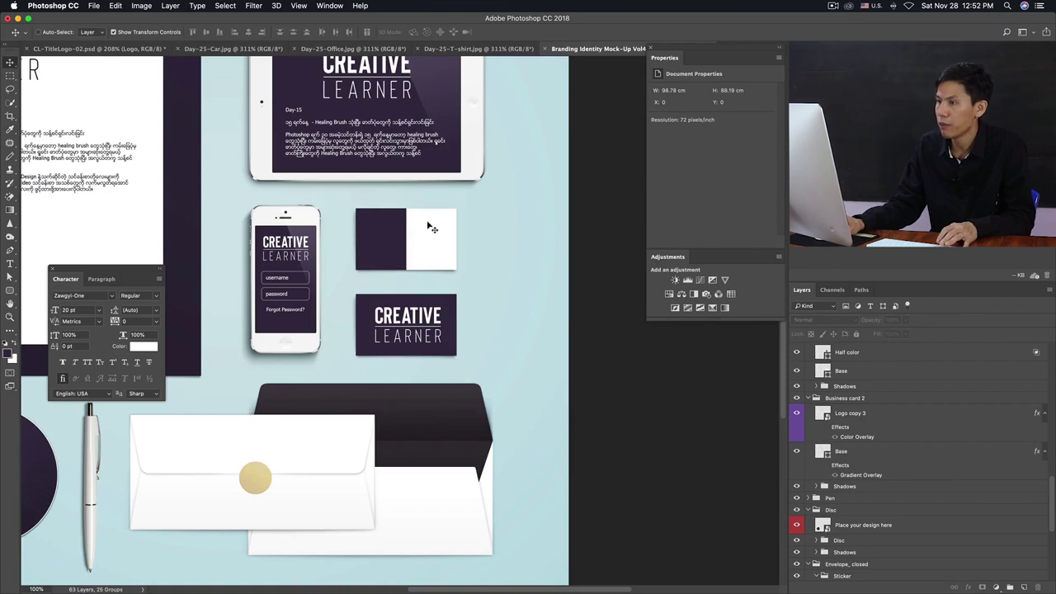
scroll(388, 232, up, 1)
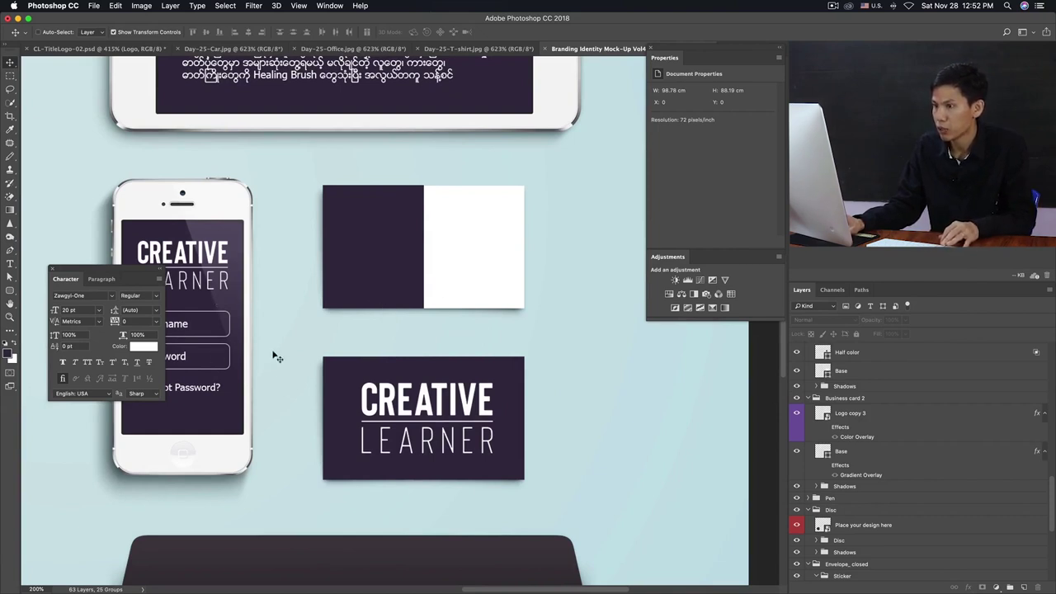
click(198, 397)
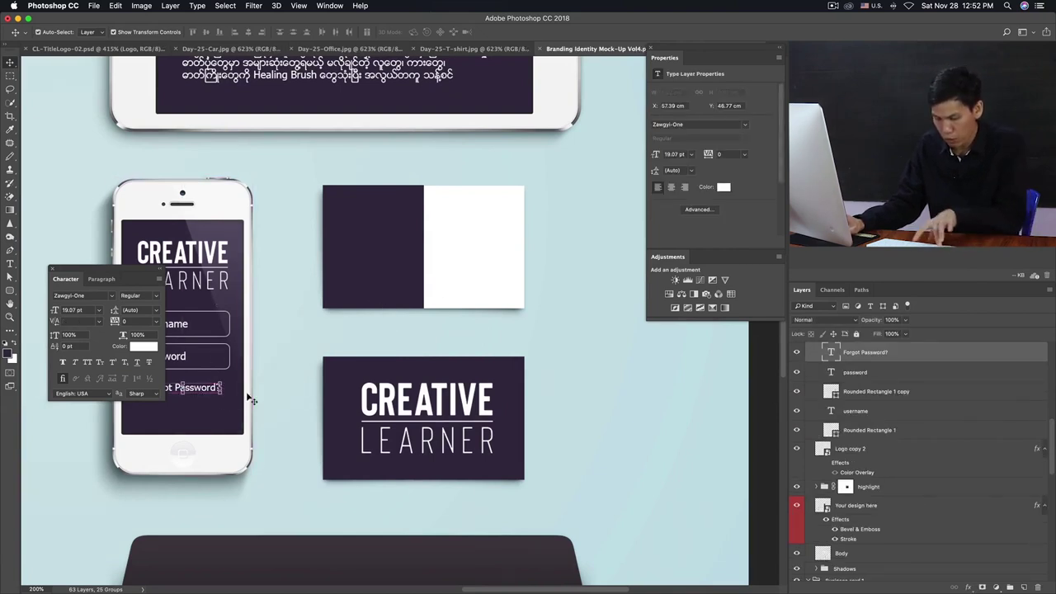
Copy the Forgot Password? text onto the card's purple half and retype it as the instructor's name
drag(202, 388, 378, 207)
key(t)
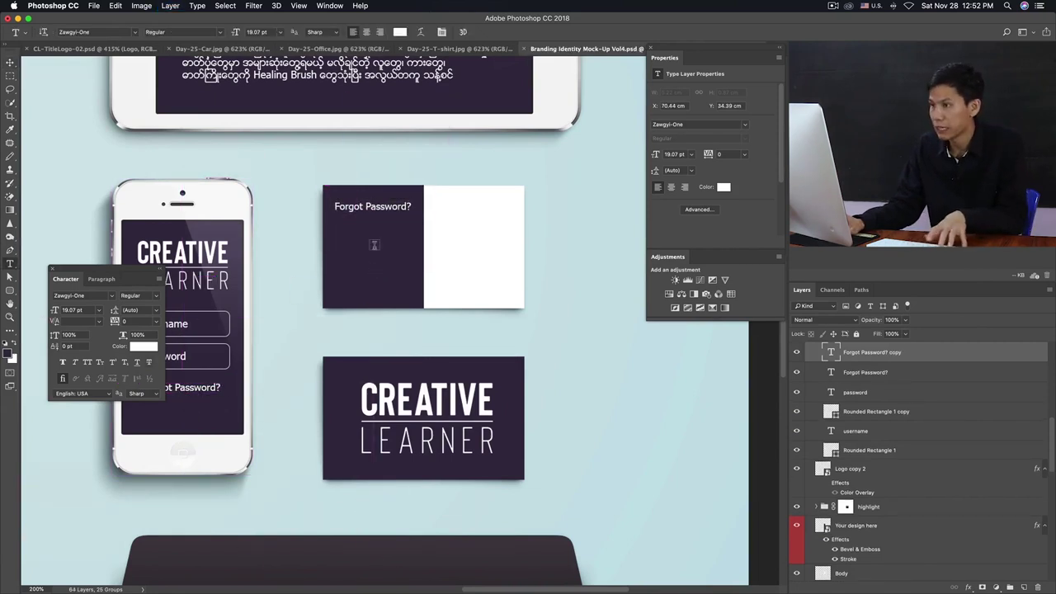
click(379, 210)
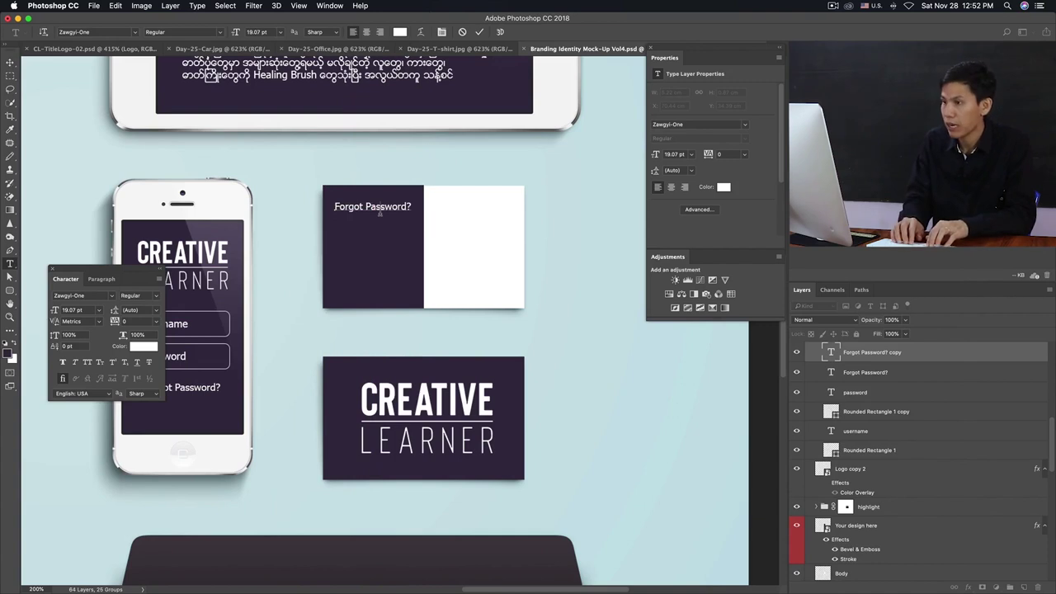
key(ctrl+a)
text(ta)
key(BackSpace)
key(BackSpace)
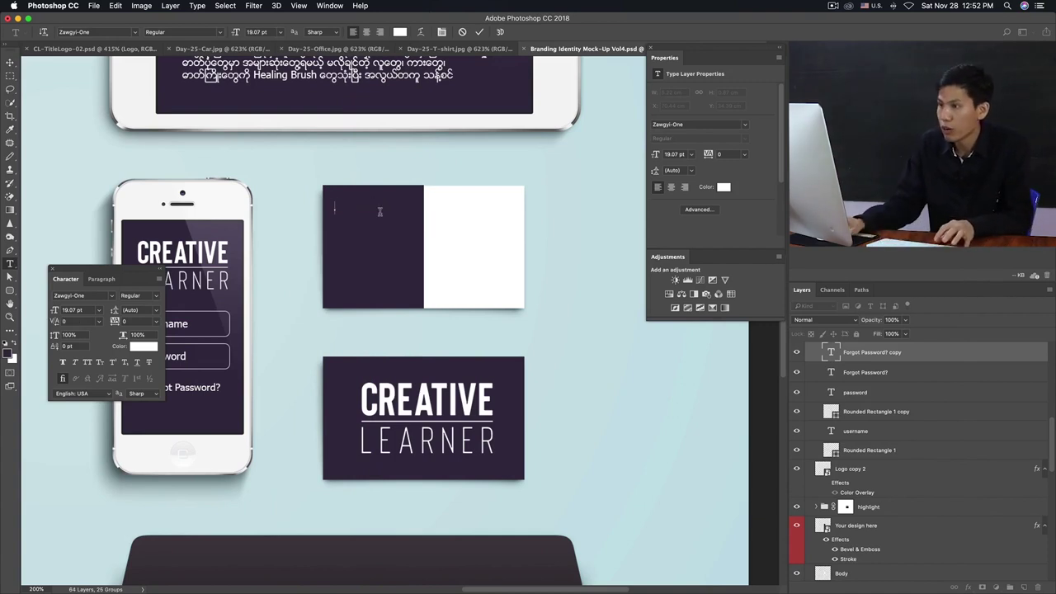
drag(103, 274, 95, 203)
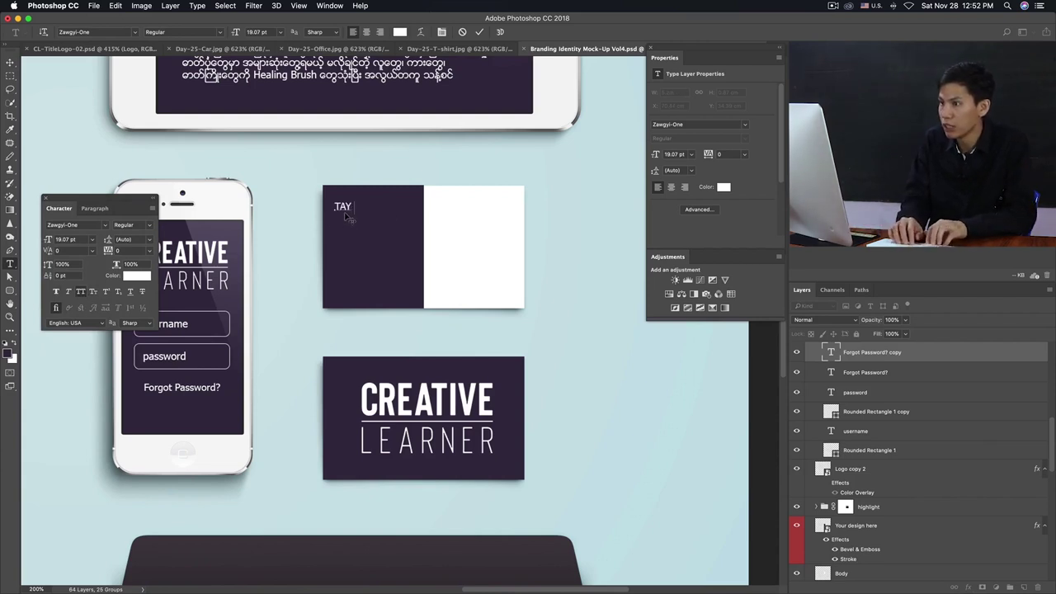
text( ZA AYE)
key(ctrl+Return)
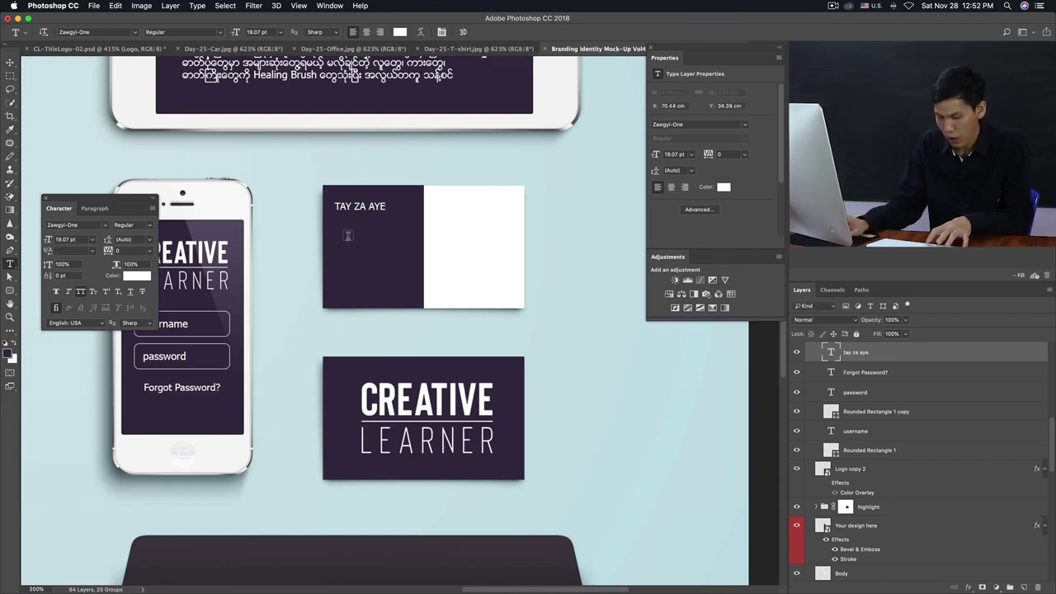
key(v)
Add 'Instructor' on its own line beneath the name, with All Caps off
alt+drag(378, 212, 378, 223)
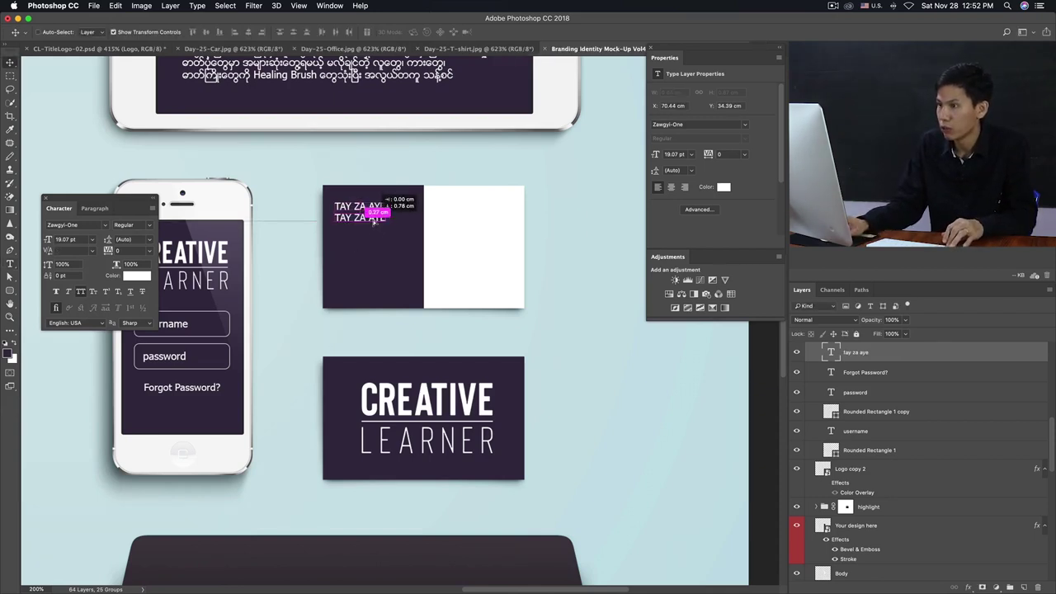
double_click(360, 217)
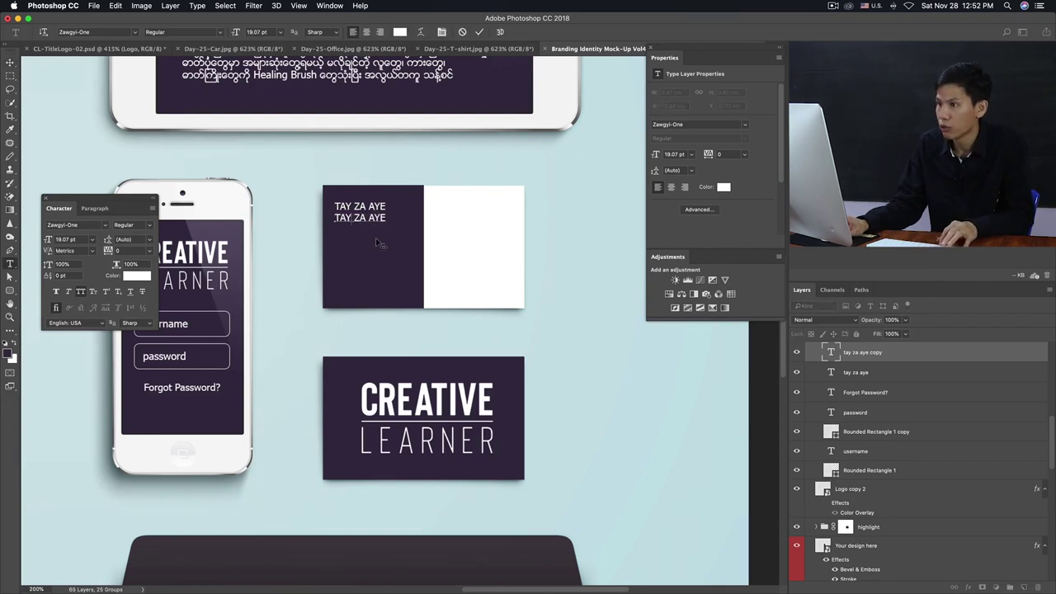
key(ctrl+a)
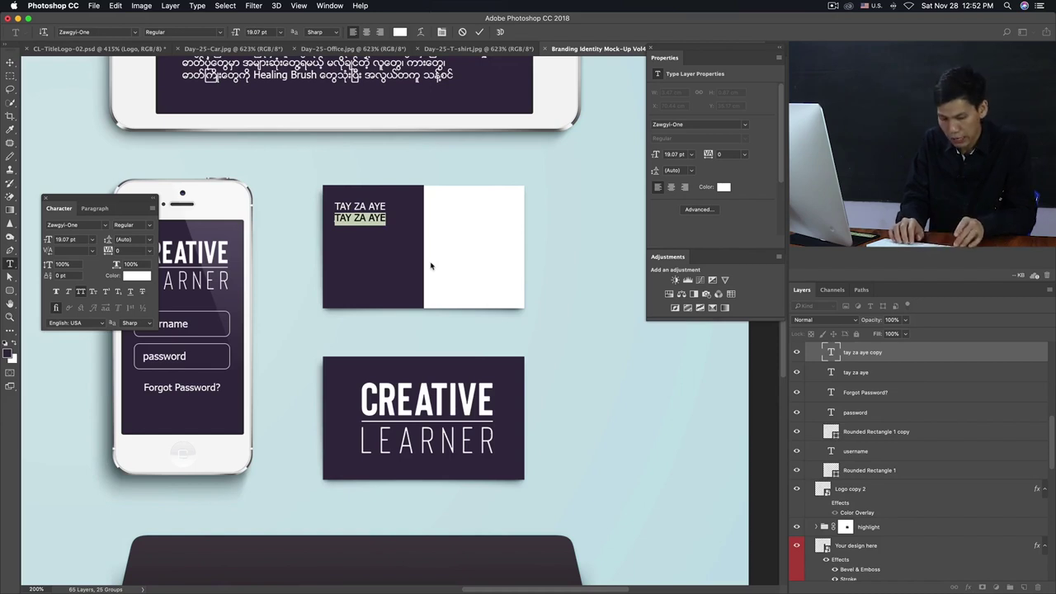
text(INST)
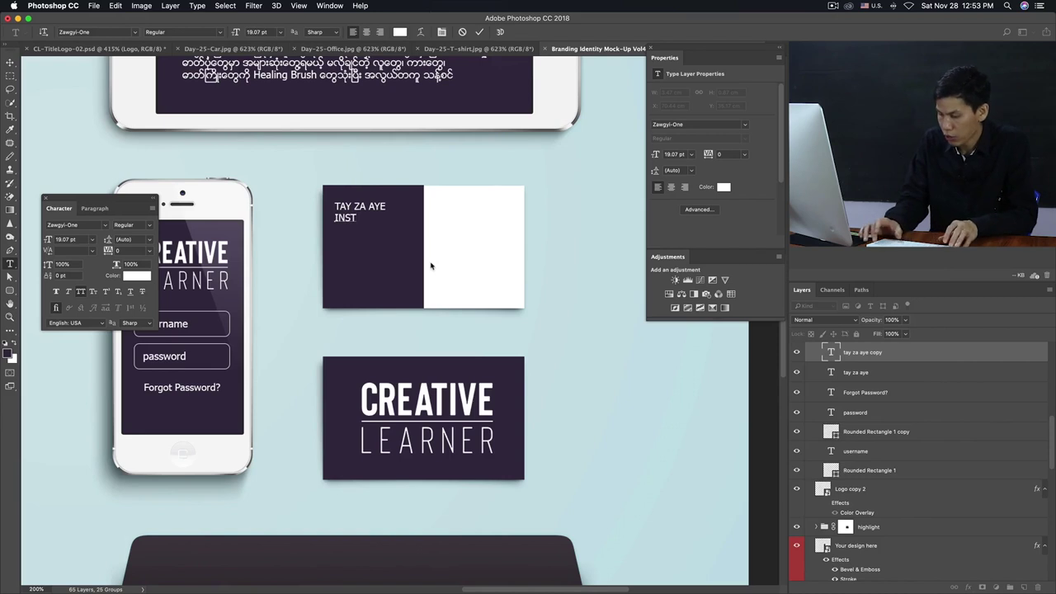
key(BackSpace)
key(BackSpace)
key(BackSpace)
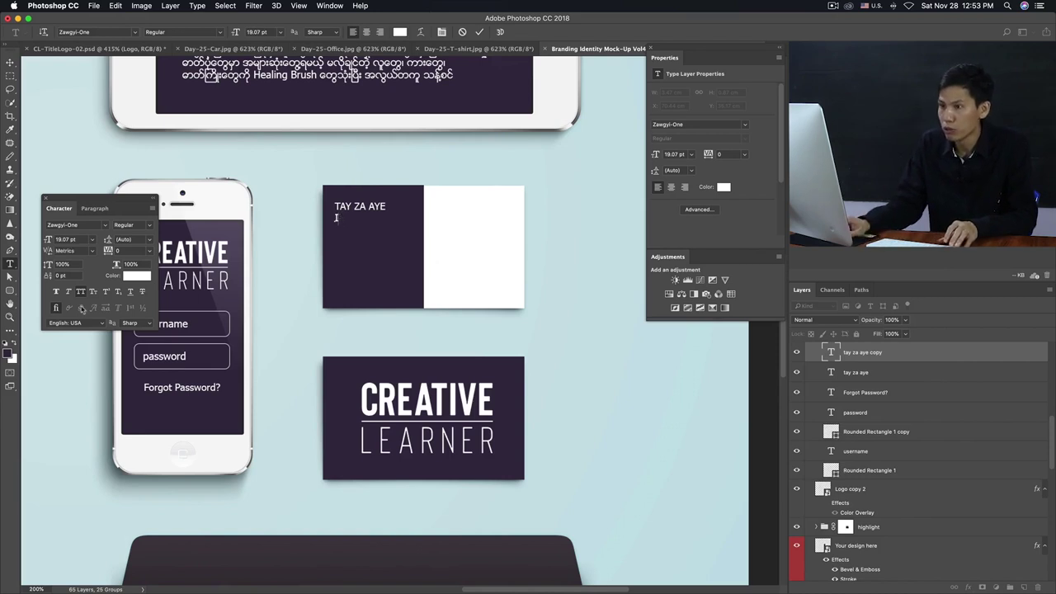
click(80, 292)
text(Instructor)
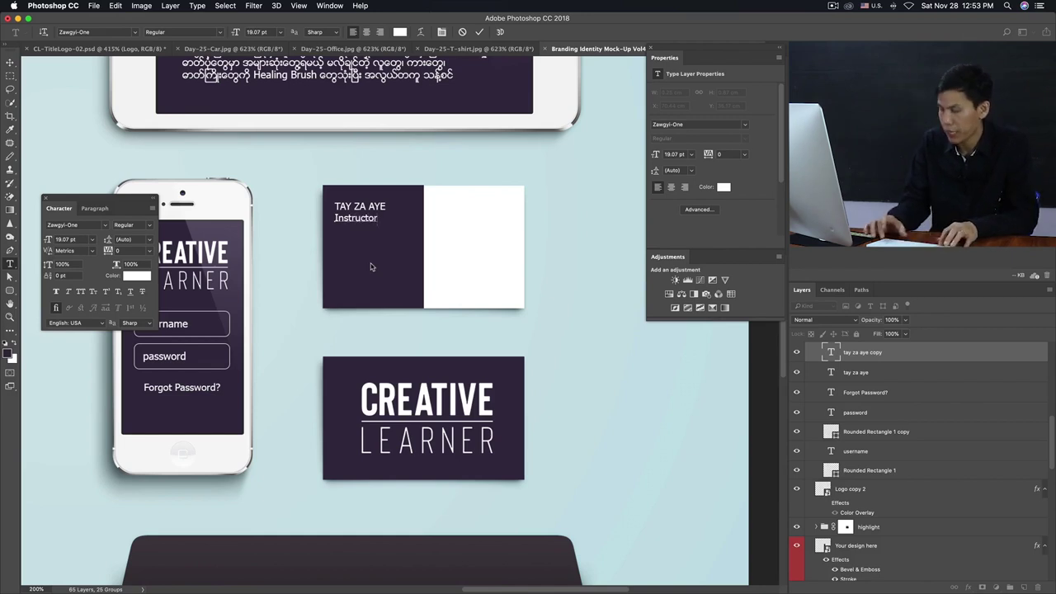
key(ctrl+Return)
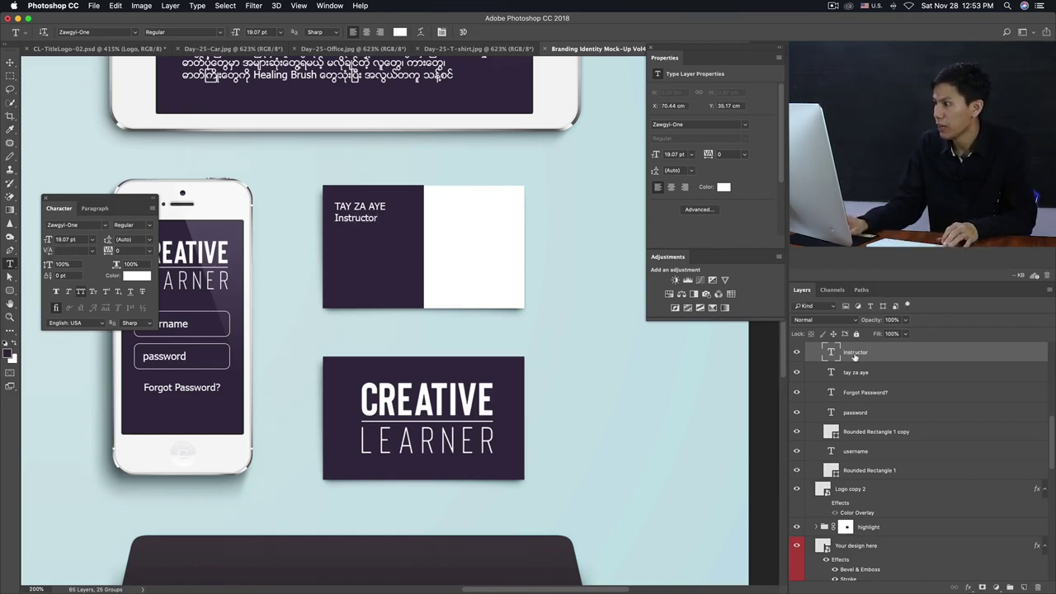
key(v)
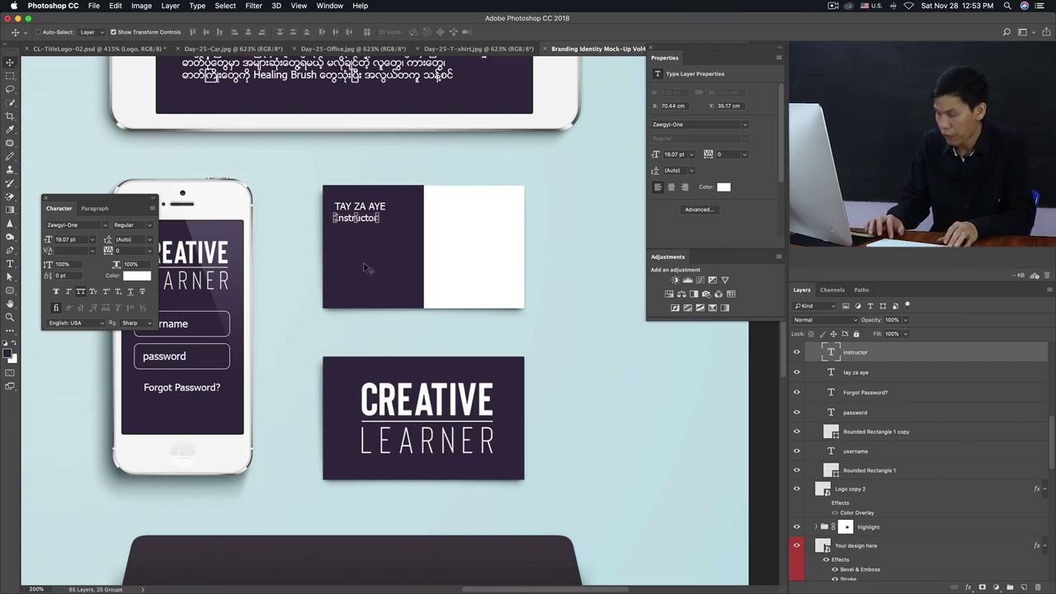
key(shift+Down)
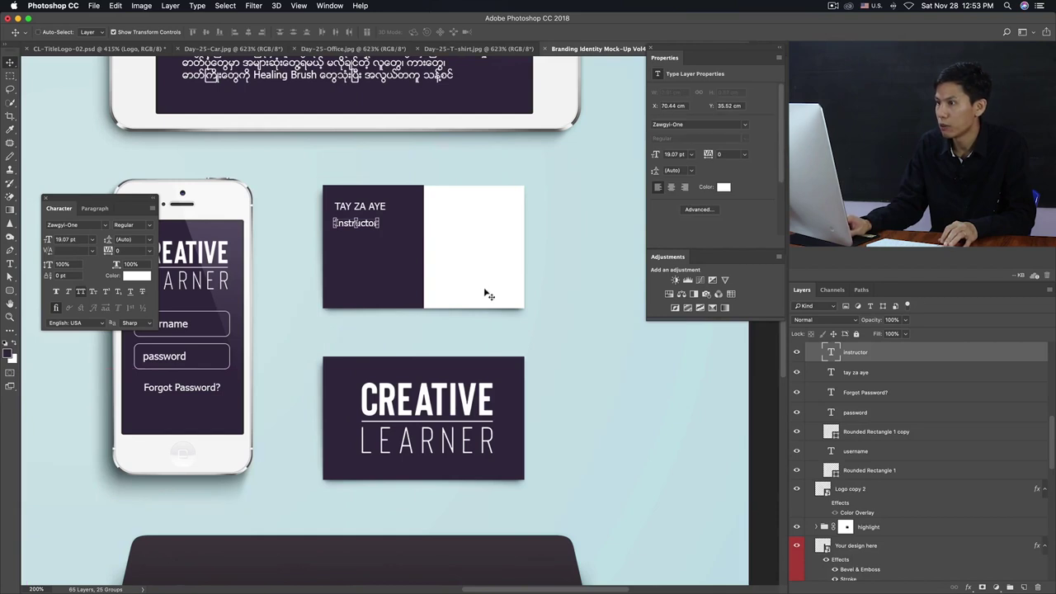
click(609, 351)
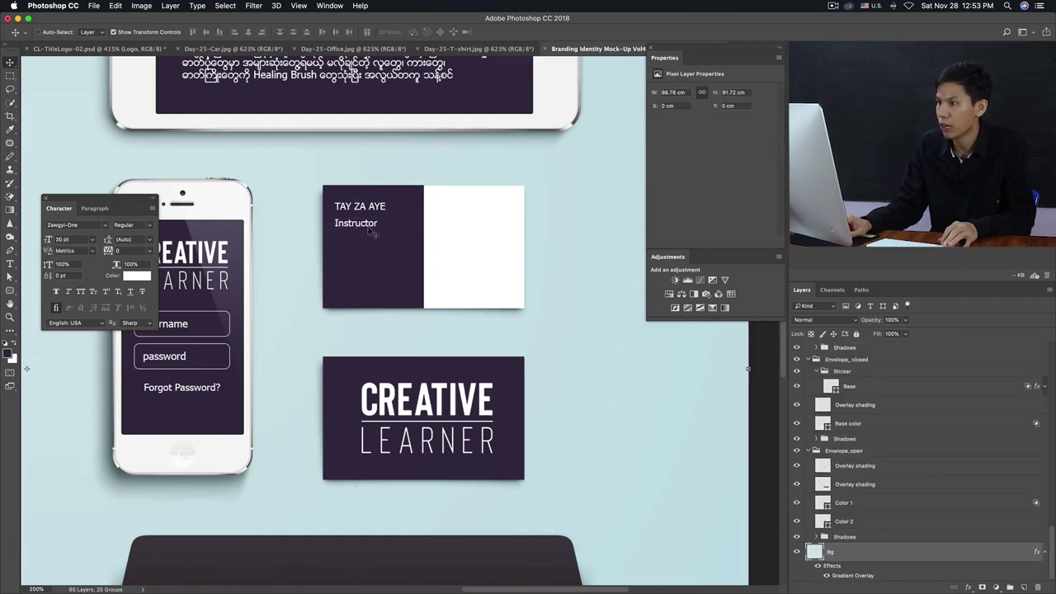
Discard an accidental empty text layer created on the card's white half
key(t)
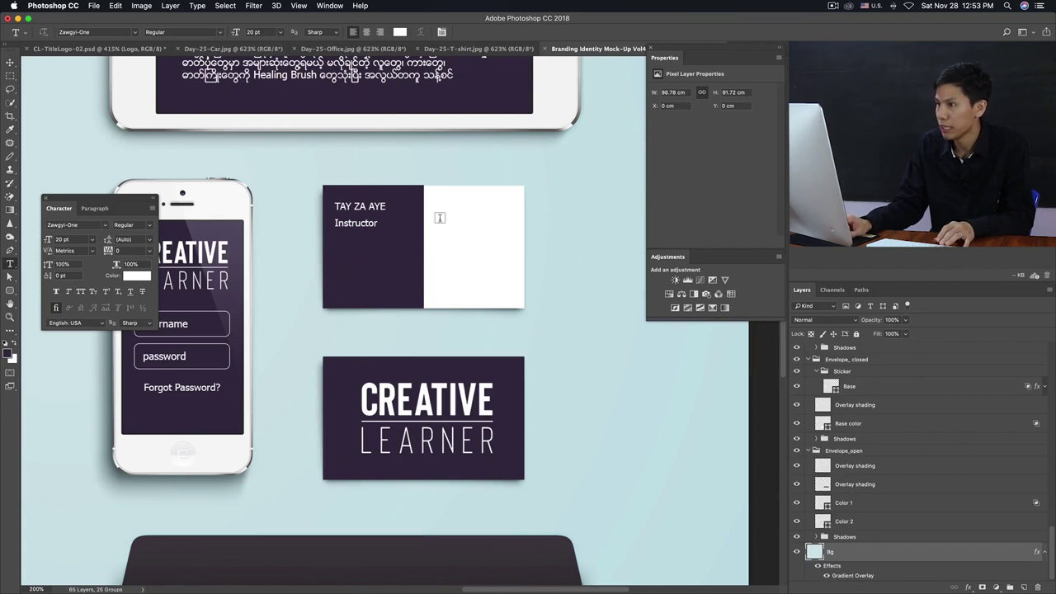
click(434, 264)
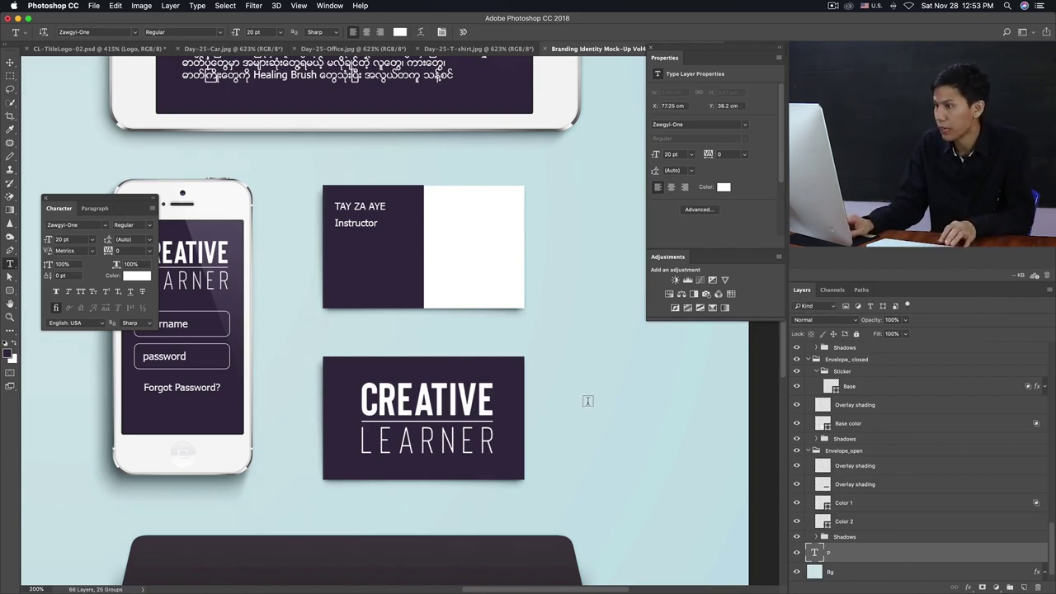
key(ctrl+Return)
key(Delete)
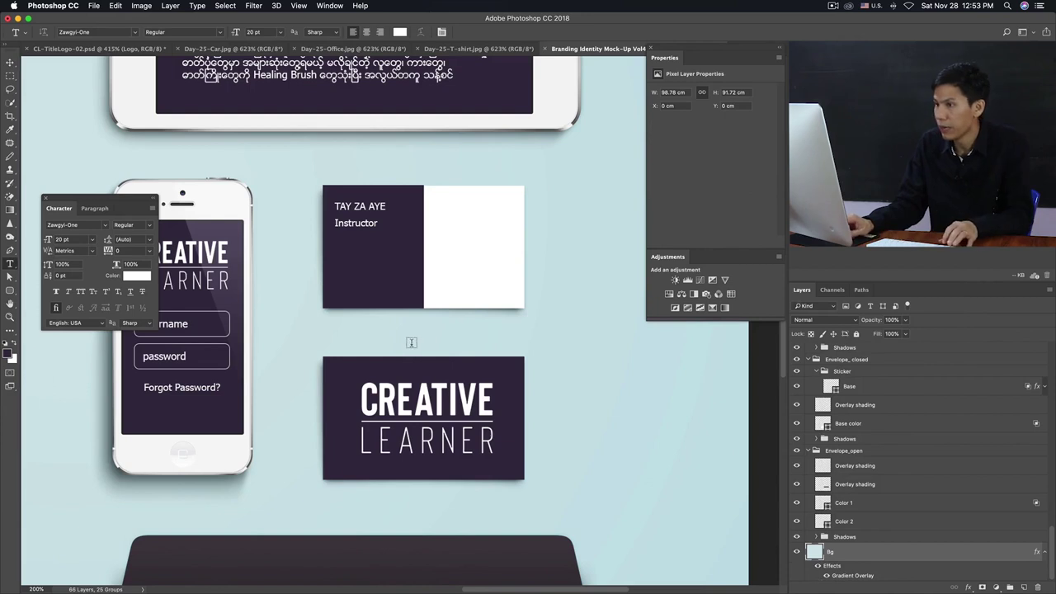
key(v)
Bring the name and Instructor layers to the top, hidden, and group them as 'business card'
click(365, 210)
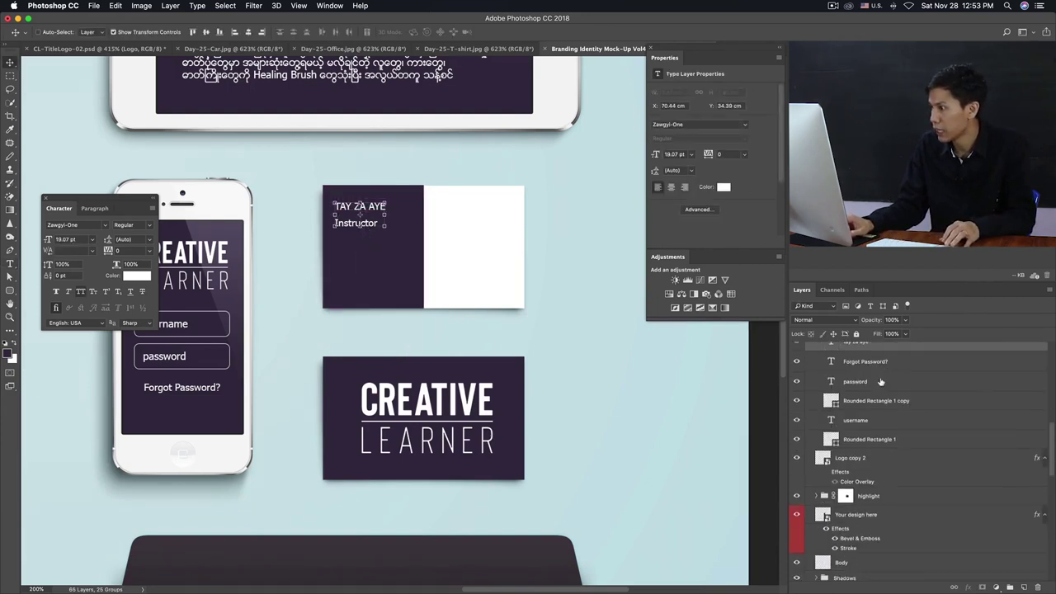
scroll(874, 380, up, 5)
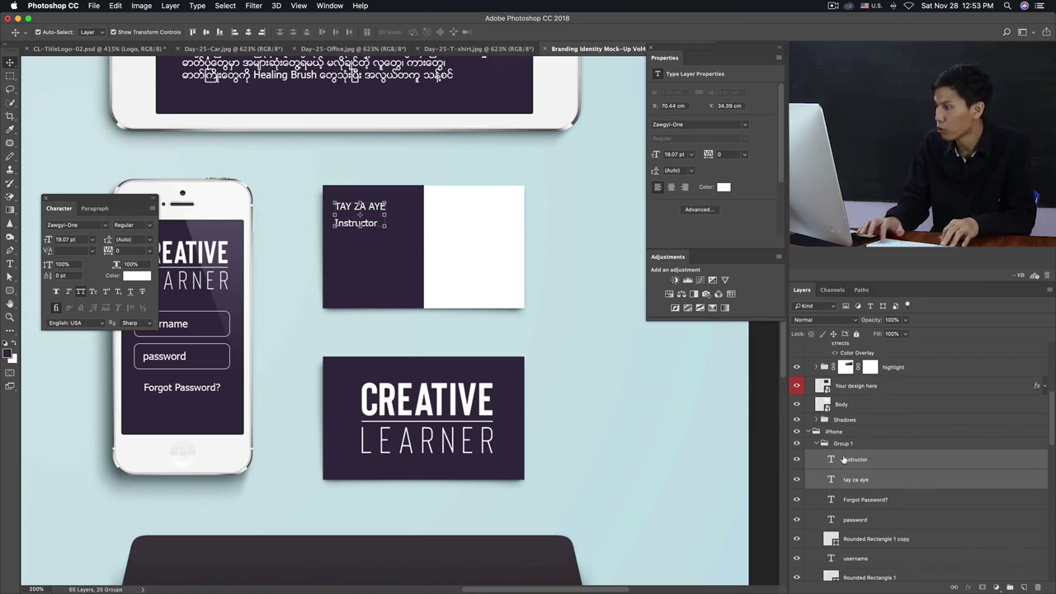
key(ctrl+shift+bracketright)
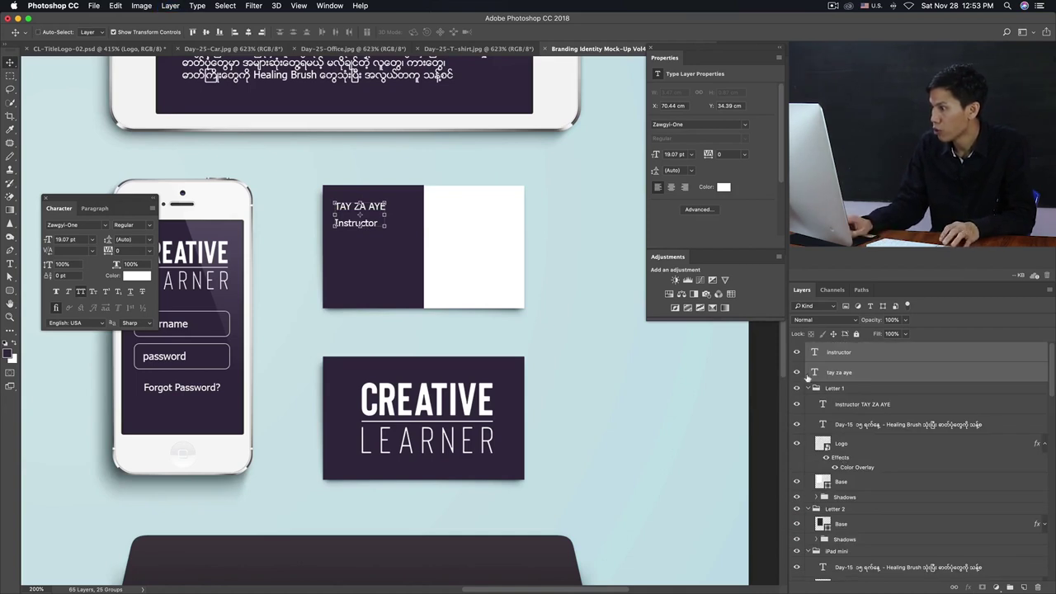
click(796, 365)
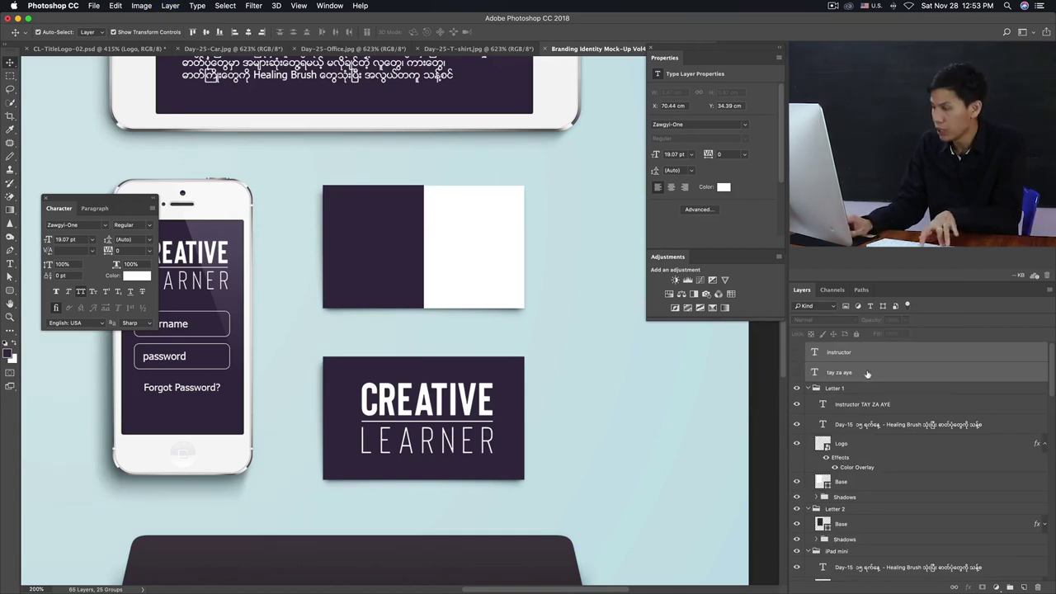
key(ctrl+g)
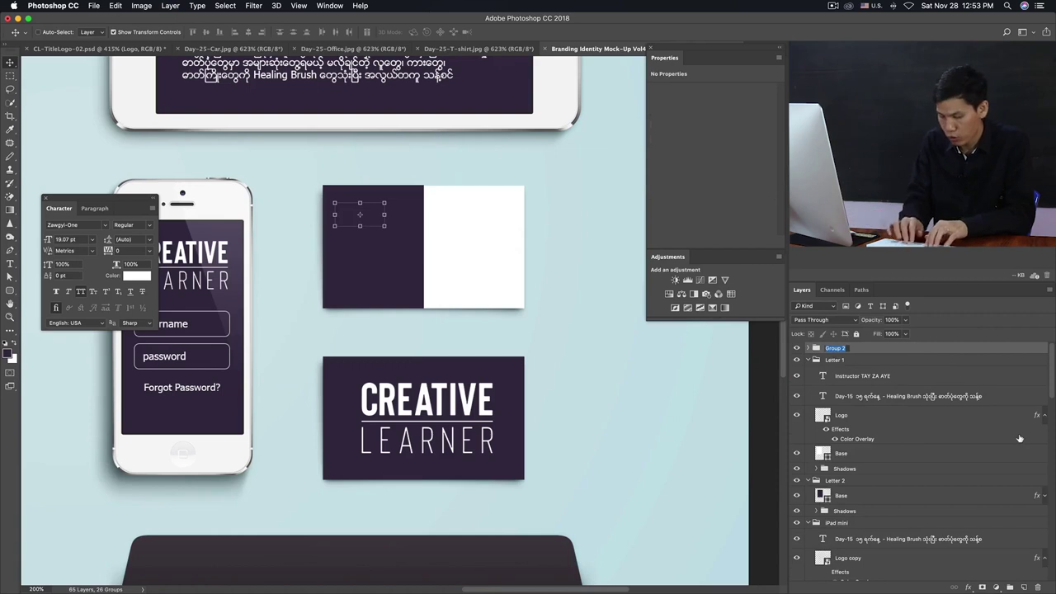
text(business card)
key(Return)
click(797, 349)
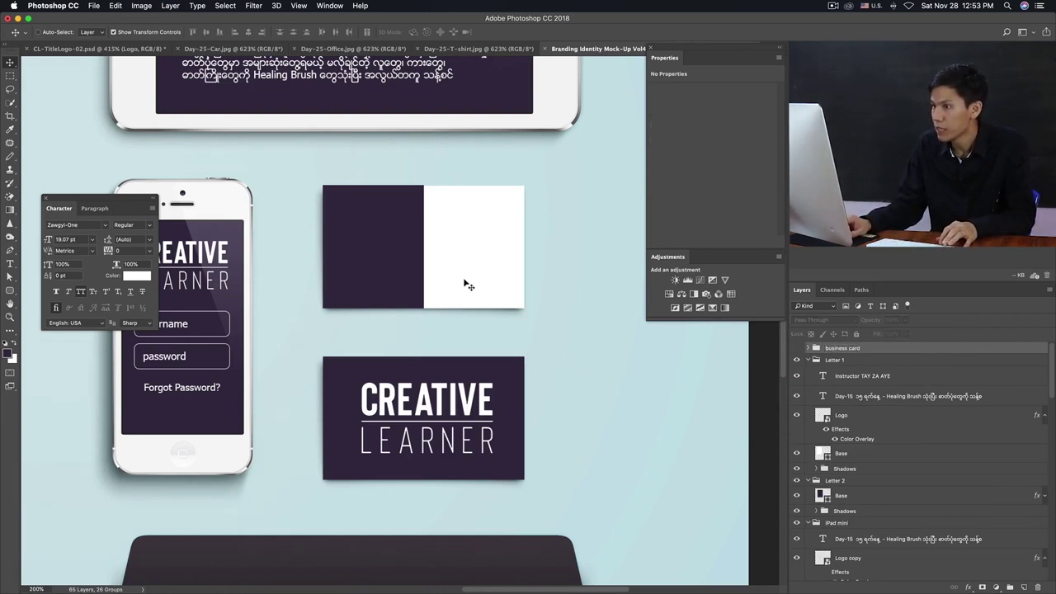
Move the 'business card' group inside Business card 1, above Half color
click(373, 252)
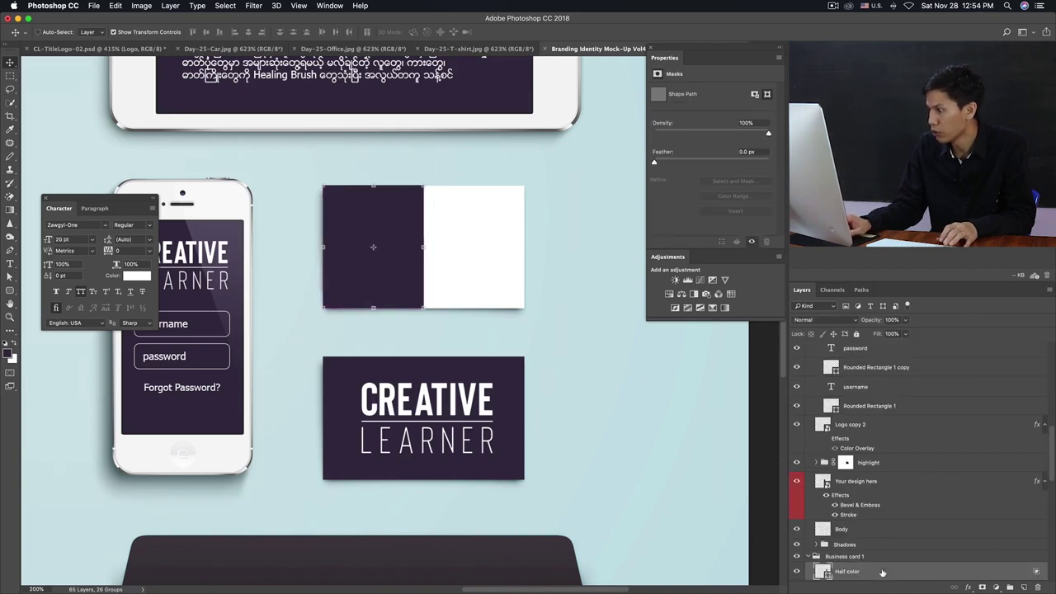
scroll(866, 569, down, 2)
scroll(867, 519, down, 2)
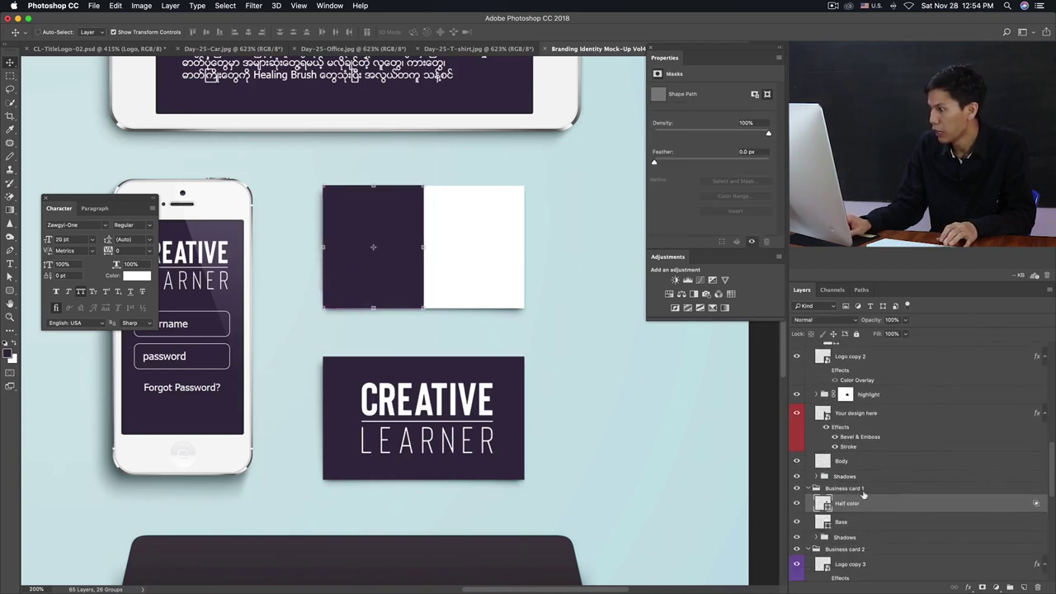
scroll(920, 416, up, 5)
mouse_move(854, 350)
mouse_down()
mouse_move(894, 590)
mouse_move(882, 538)
mouse_up()
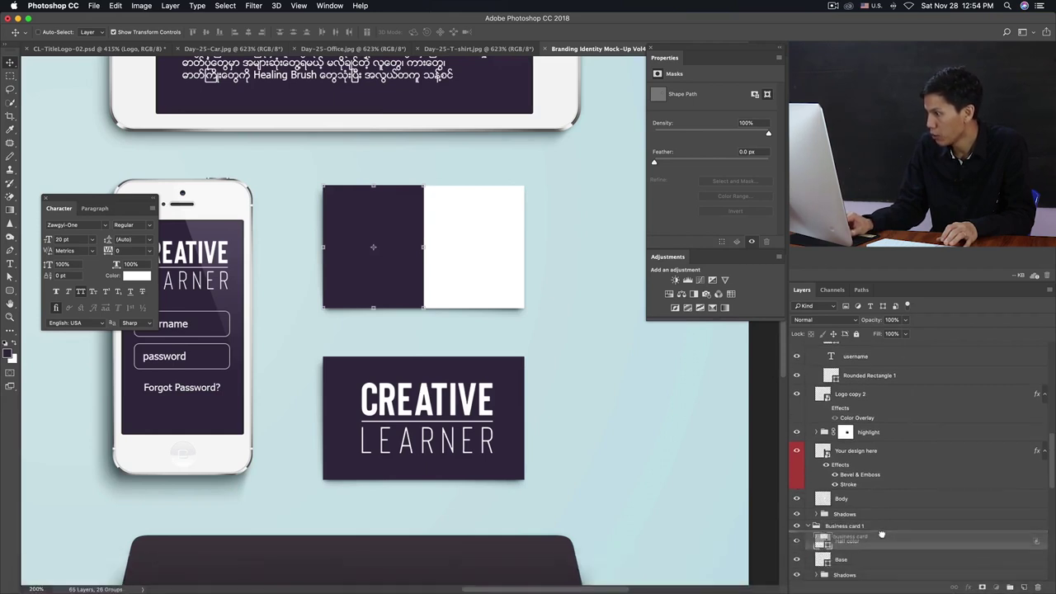
drag(882, 538, 883, 537)
Make the 'business card' group and its Instructor and name text visible again
click(796, 526)
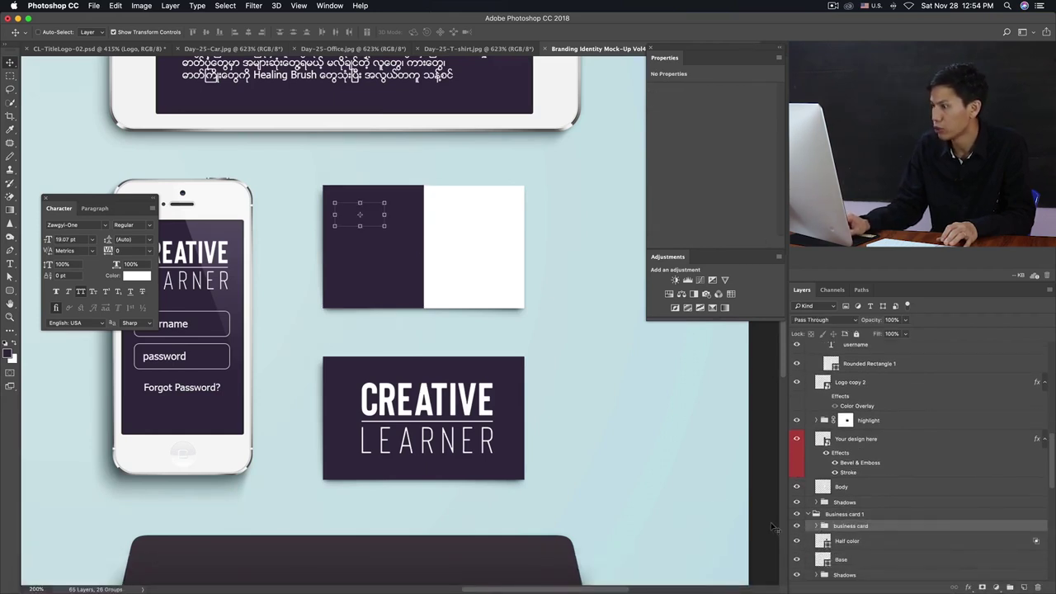
click(817, 526)
click(797, 542)
click(797, 562)
click(856, 542)
click(856, 561)
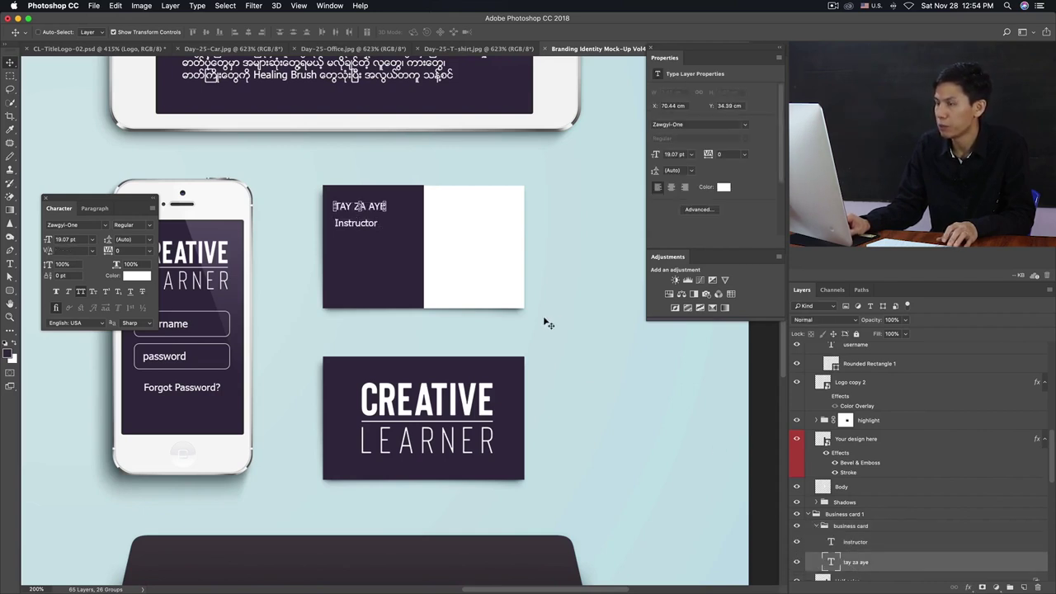
Duplicate the Instructor text onto the white half and colour it the card's dark purple
click(855, 542)
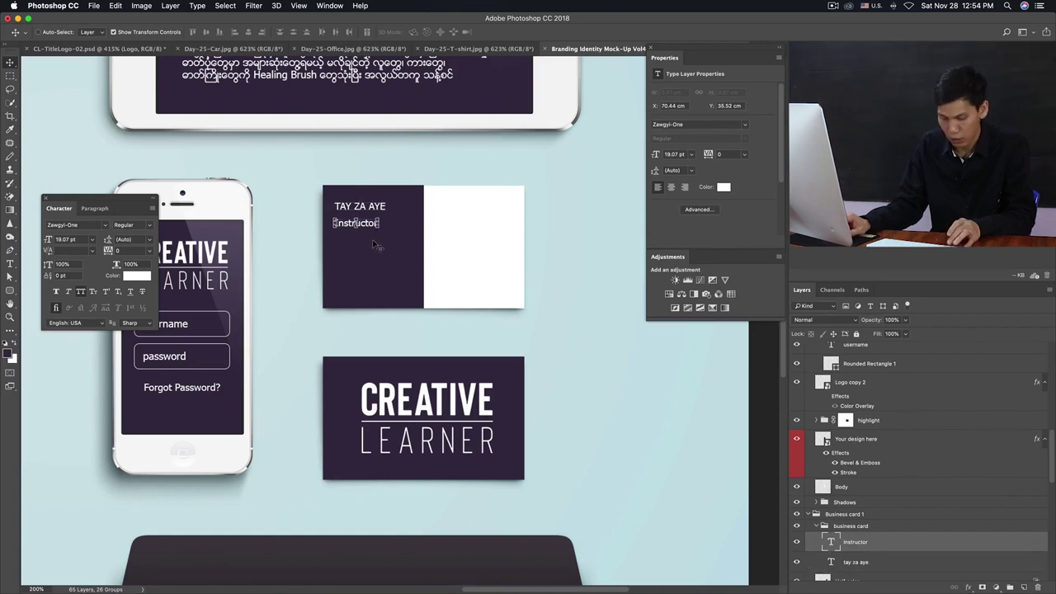
mouse_move(372, 239)
mouse_down()
mouse_move(468, 313)
mouse_move(469, 299)
mouse_up()
key(t)
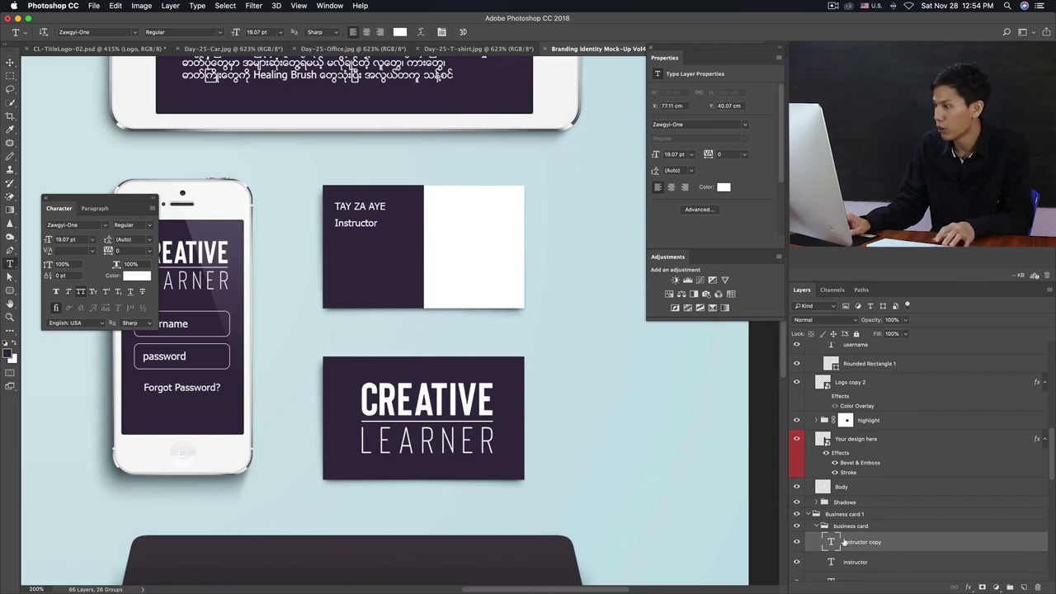
click(399, 31)
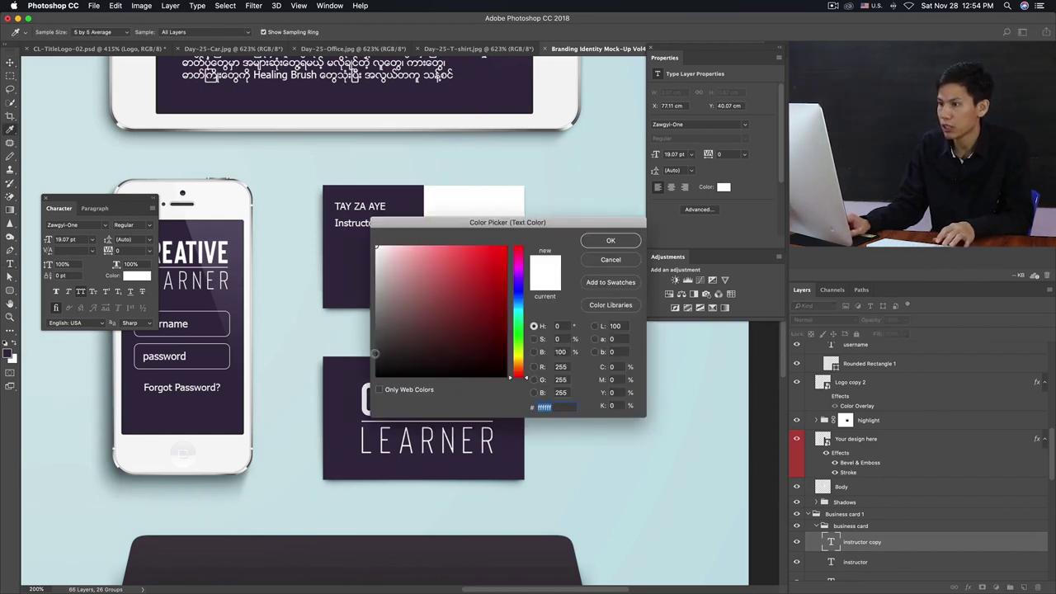
click(348, 271)
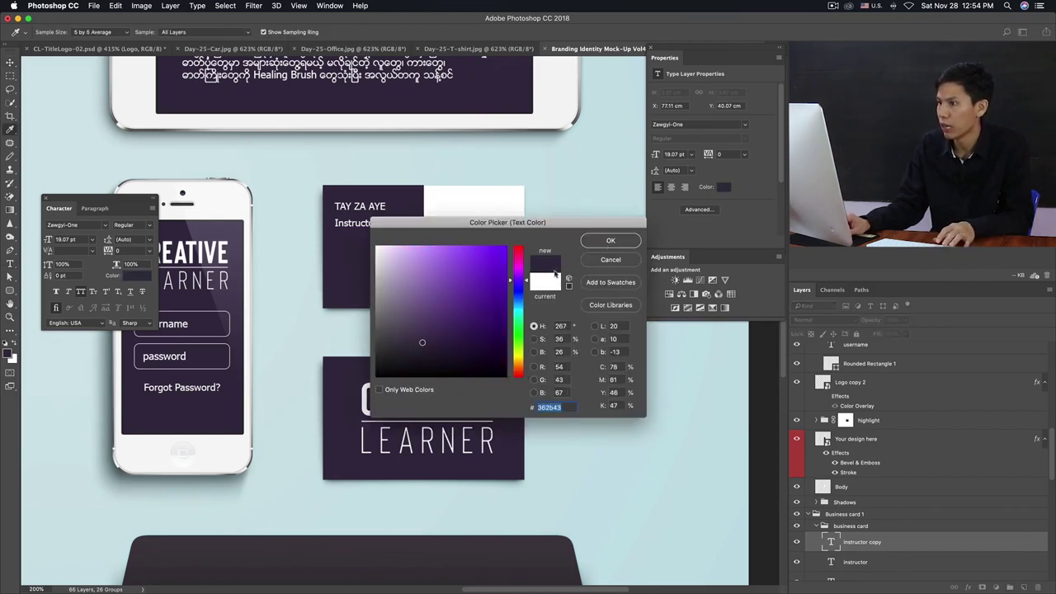
key(Return)
key(Return)
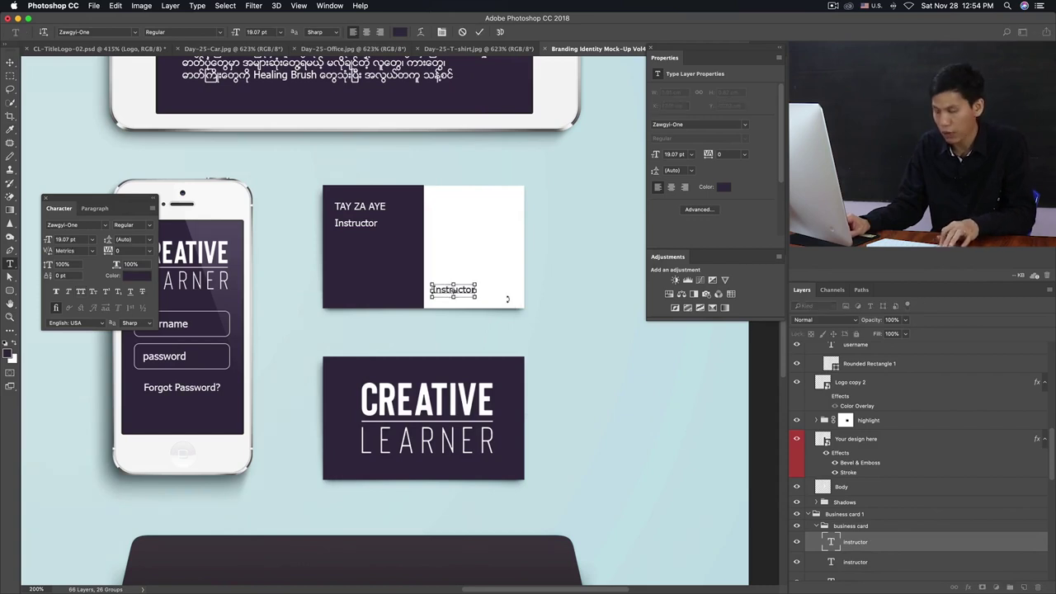
Change the copied text to read CONTACT and move it slightly higher
text(CONTA CT)
key(ctrl+Return)
key(v)
drag(493, 318, 495, 285)
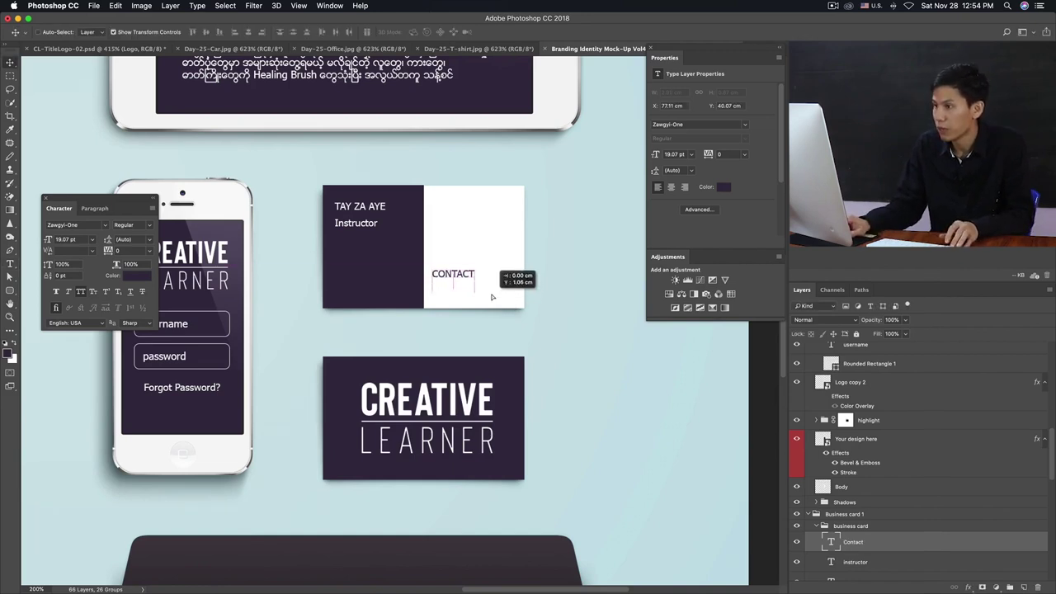
Add a phone number as a second line beneath CONTACT
key(t)
click(463, 257)
key(Return)
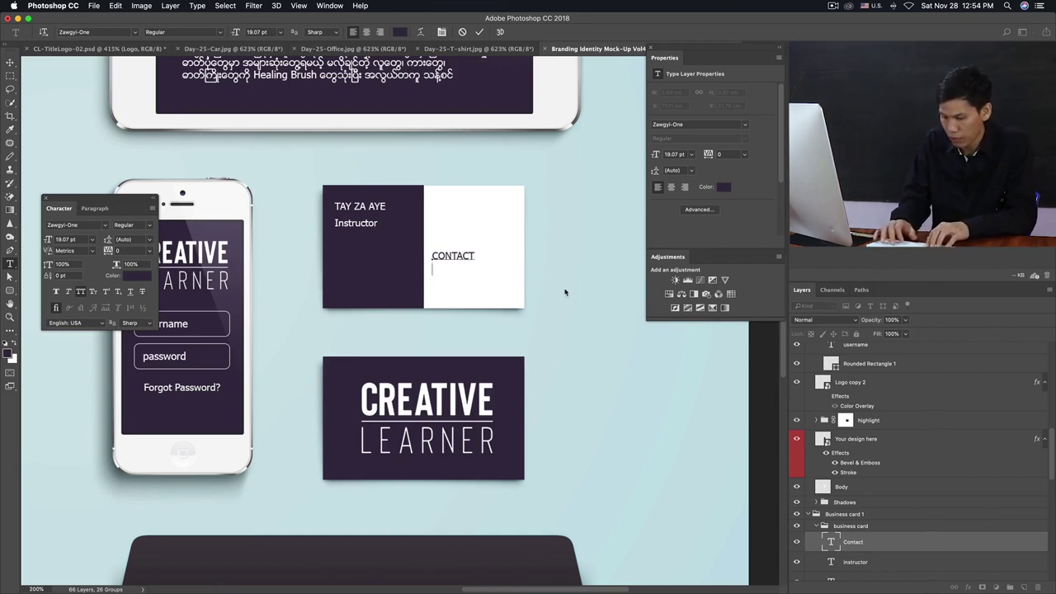
text(09 123456789)
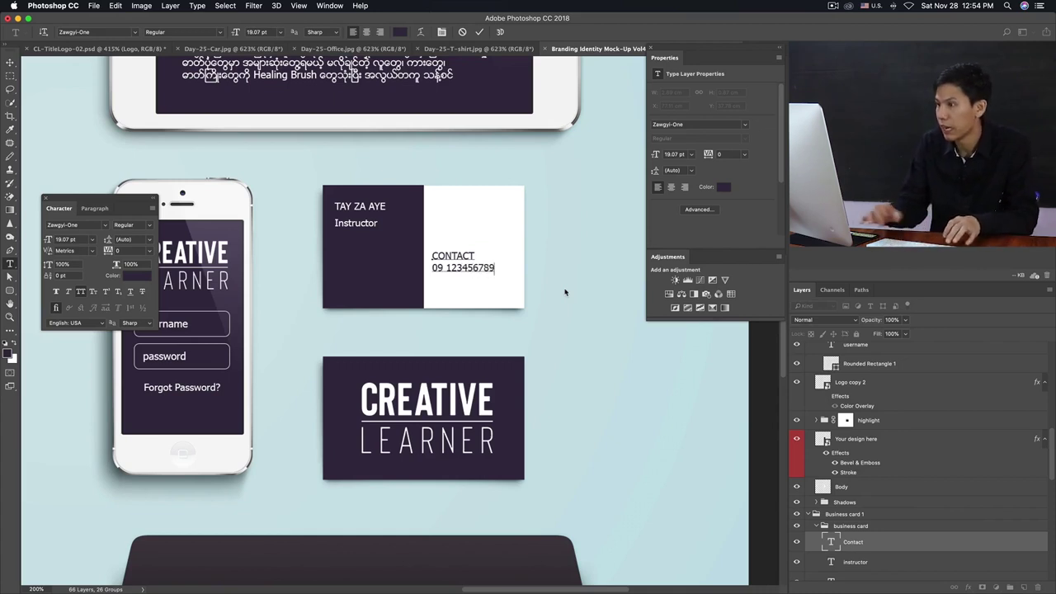
key(ctrl+Return)
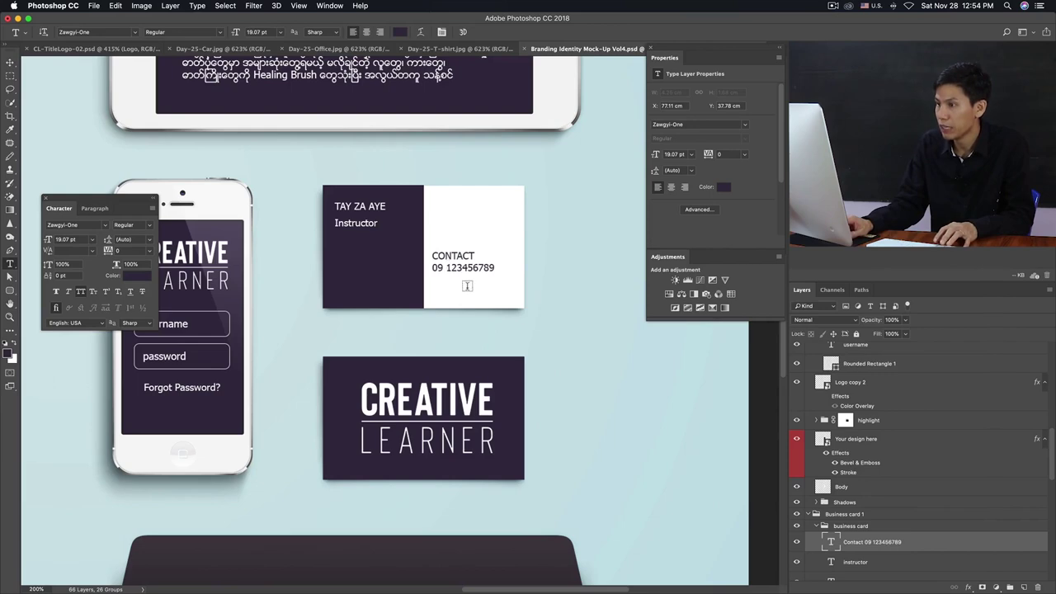
Zoom in on the business card and add a colon after CONTACT
alt+click(456, 286)
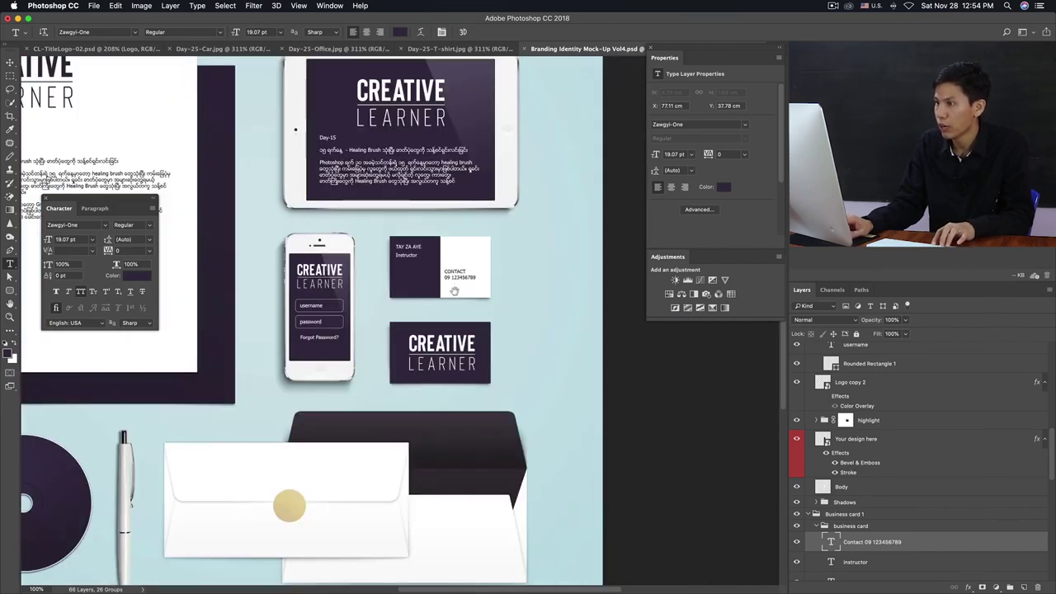
alt+click(454, 291)
click(552, 306)
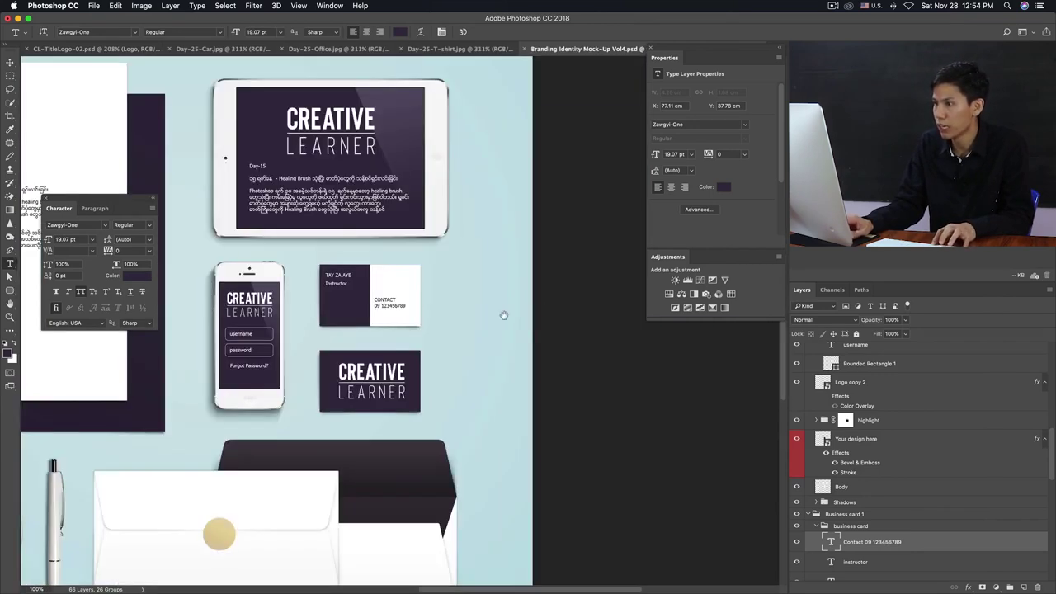
click(387, 315)
click(392, 281)
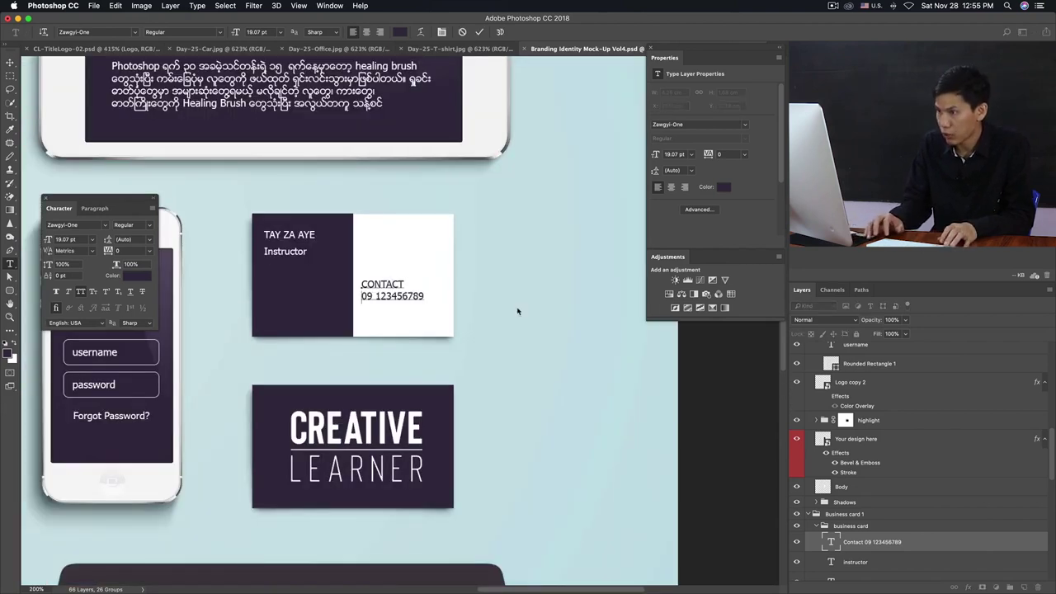
text(:)
key(ctrl+Return)
Zoom and pan around the mock-up to review the edited card text
alt+click(416, 322)
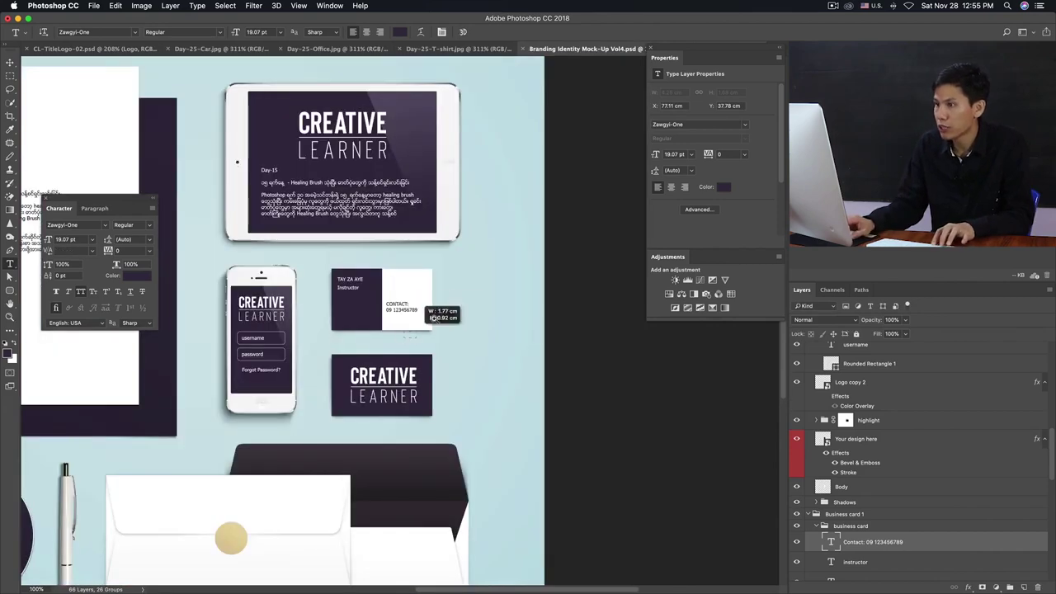
drag(416, 335, 376, 329)
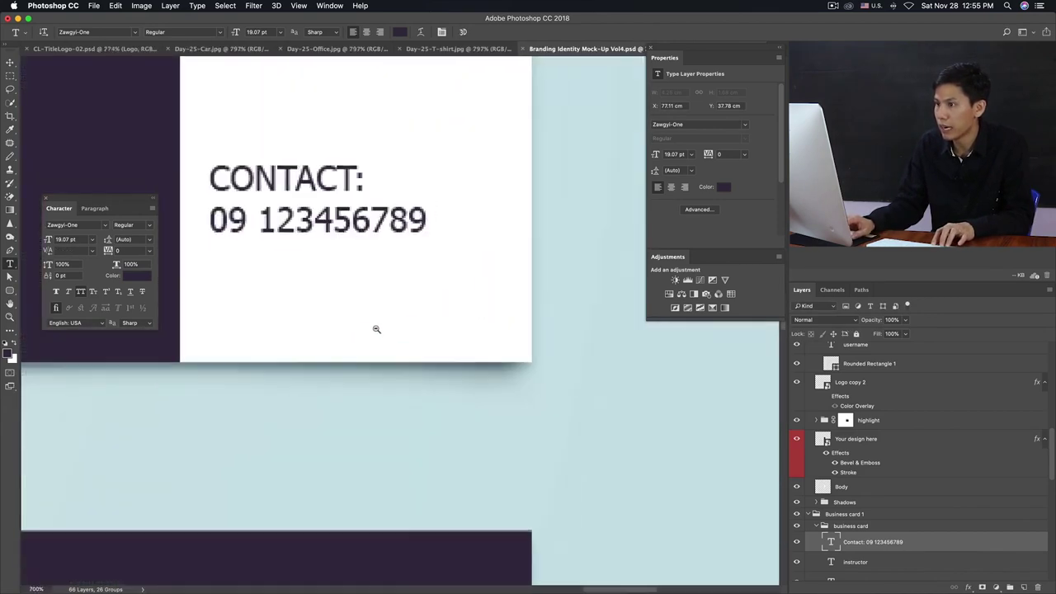
alt+click(377, 329)
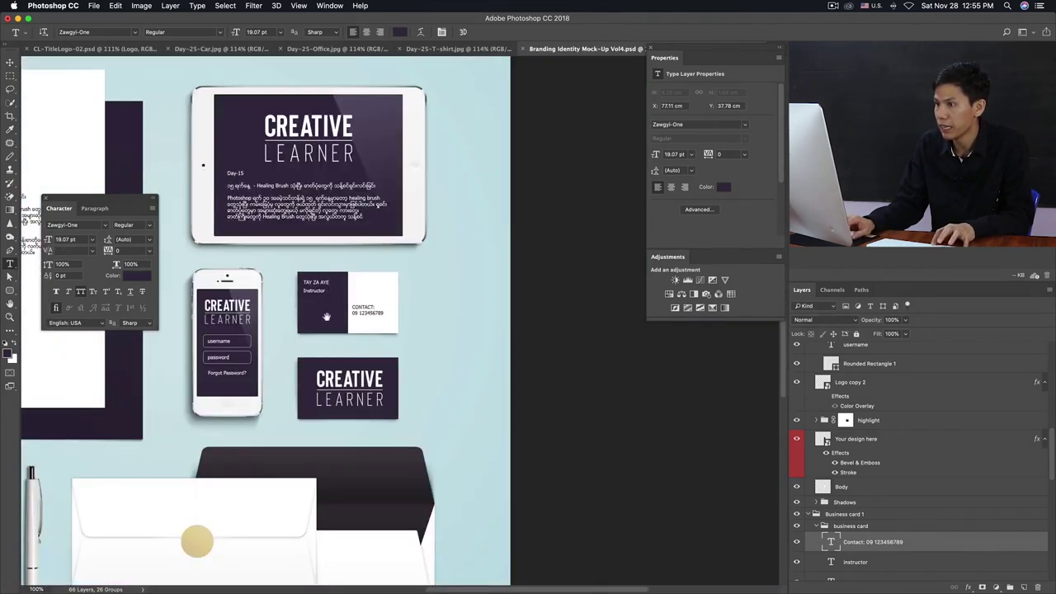
drag(327, 317, 429, 304)
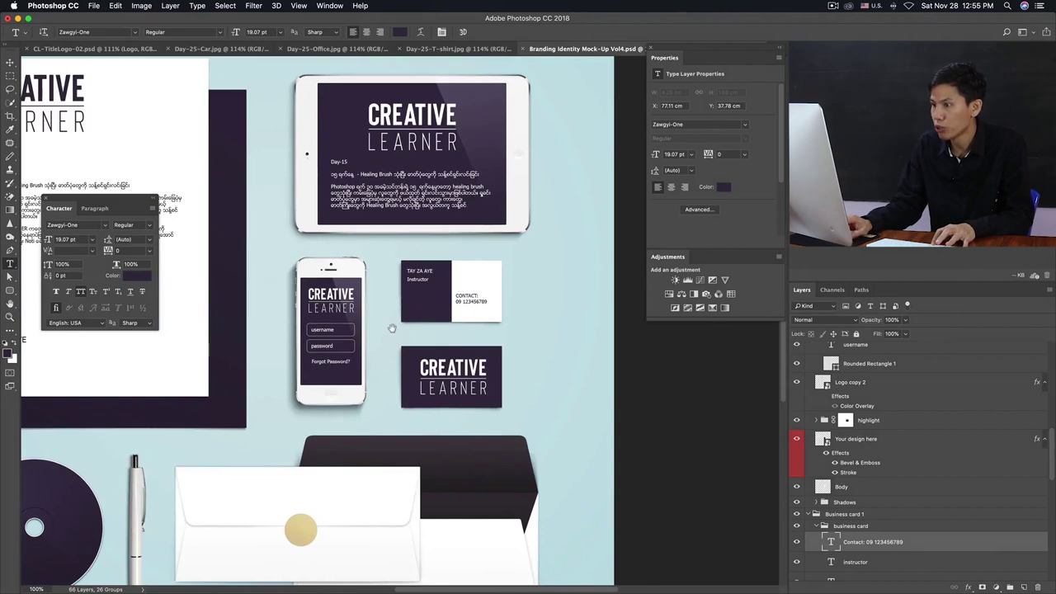
scroll(391, 328, down, 5)
scroll(392, 328, left, 3)
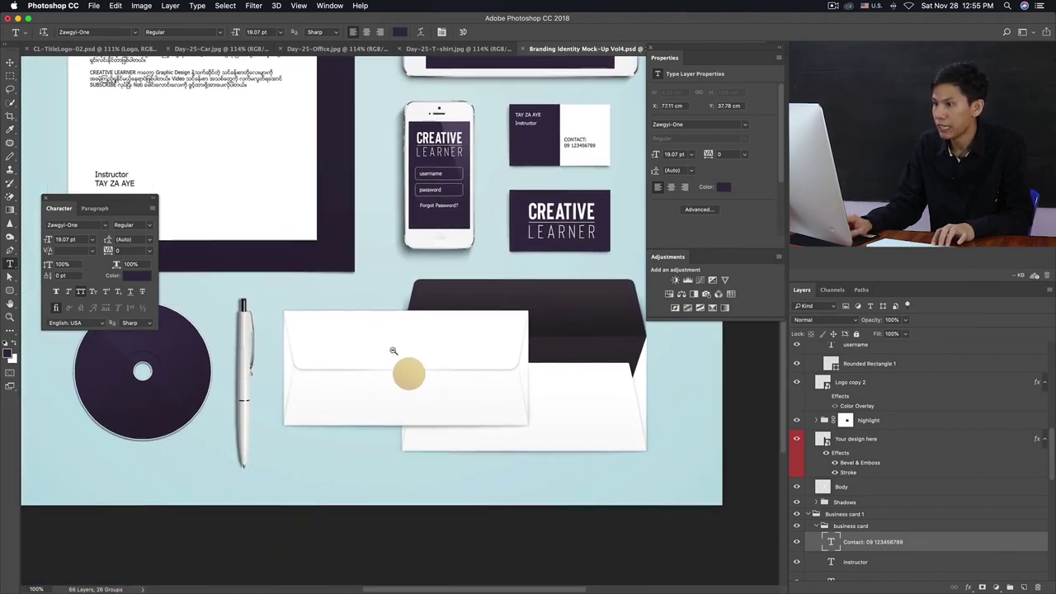
alt+click(393, 350)
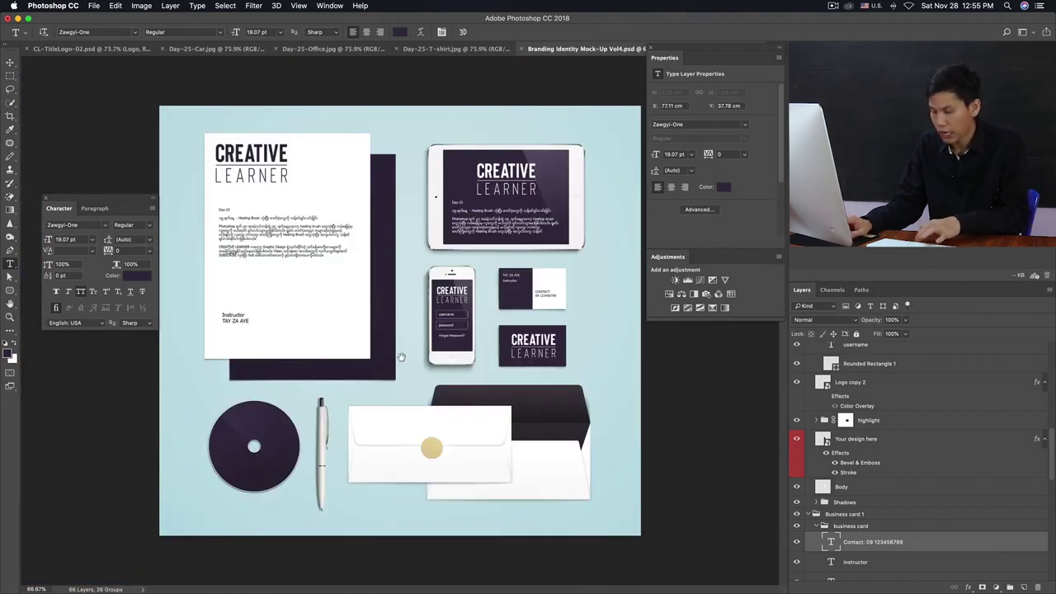
key(h)
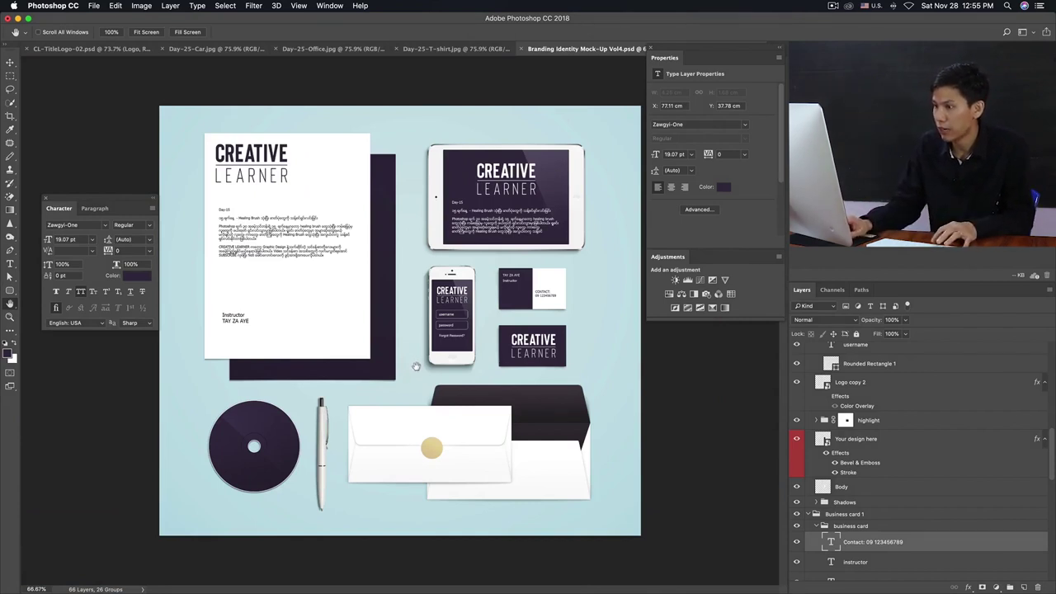
key(v)
key(super+plus)
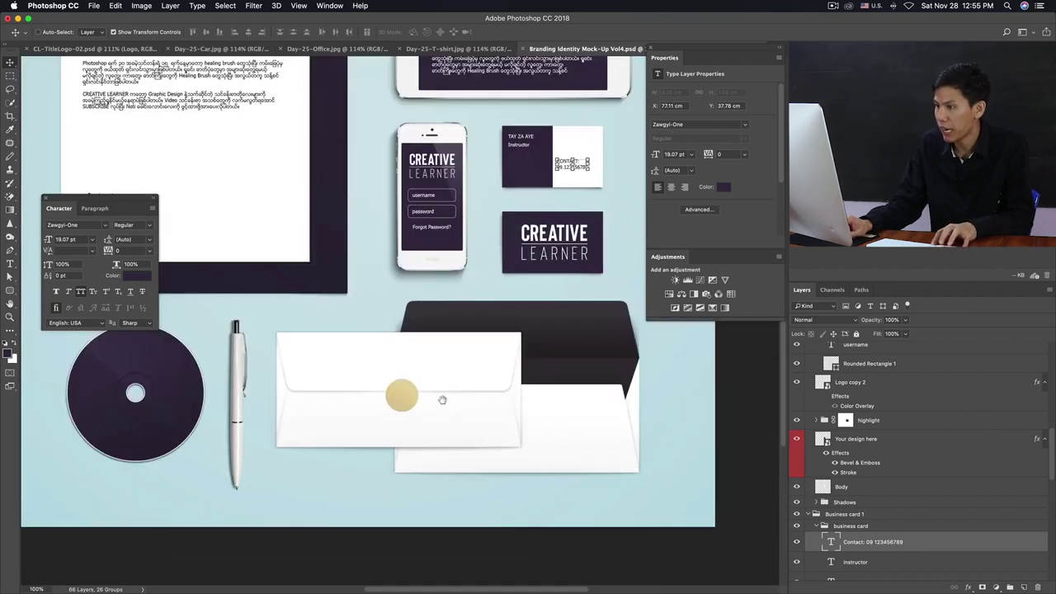
Try sampling the disc's purple as the sticker's fill, then cancel the change
click(385, 326)
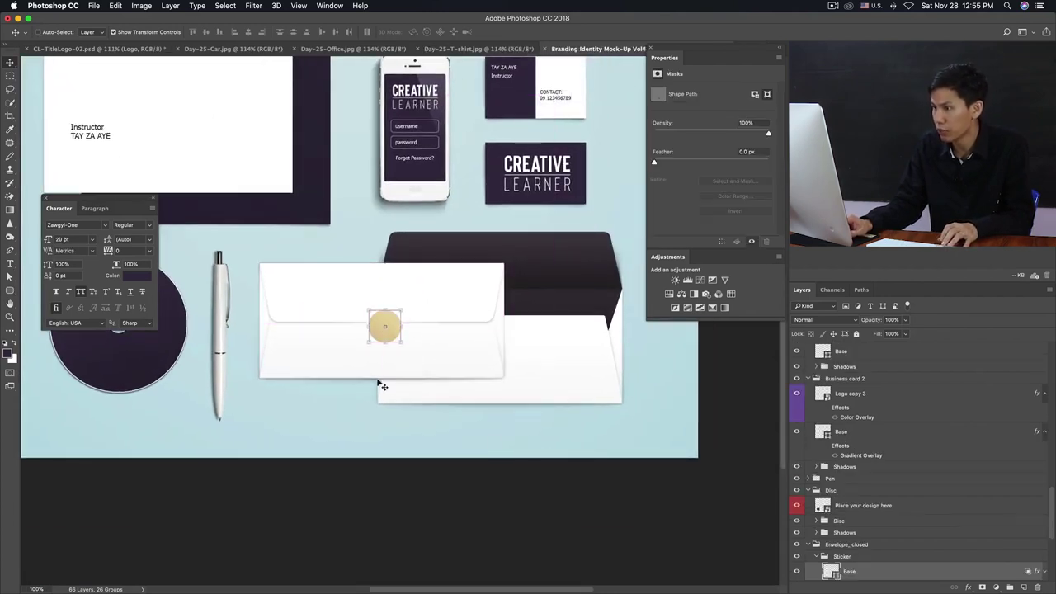
double_click(828, 570)
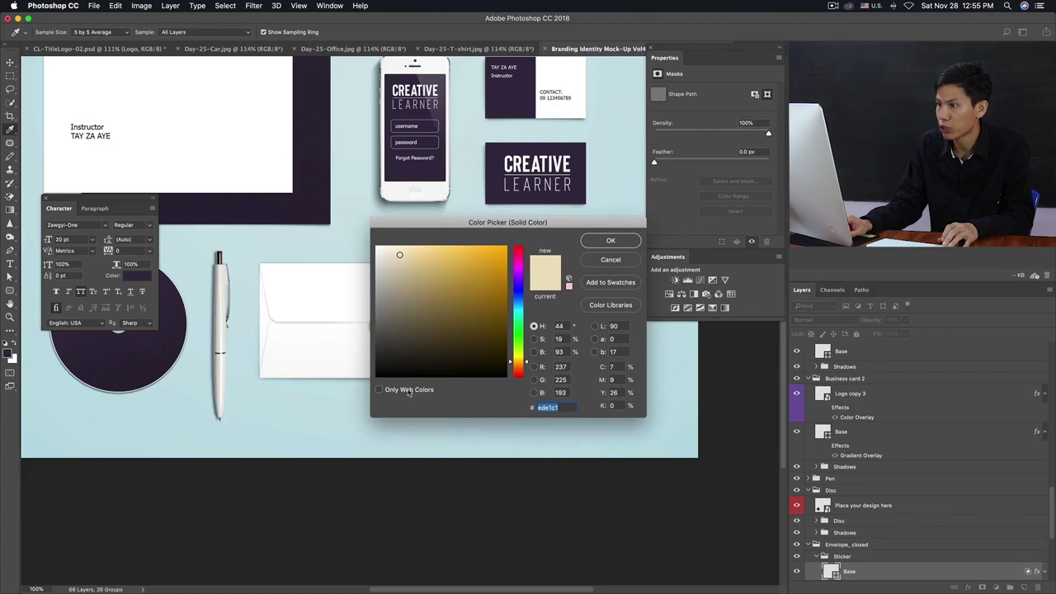
click(163, 357)
click(611, 259)
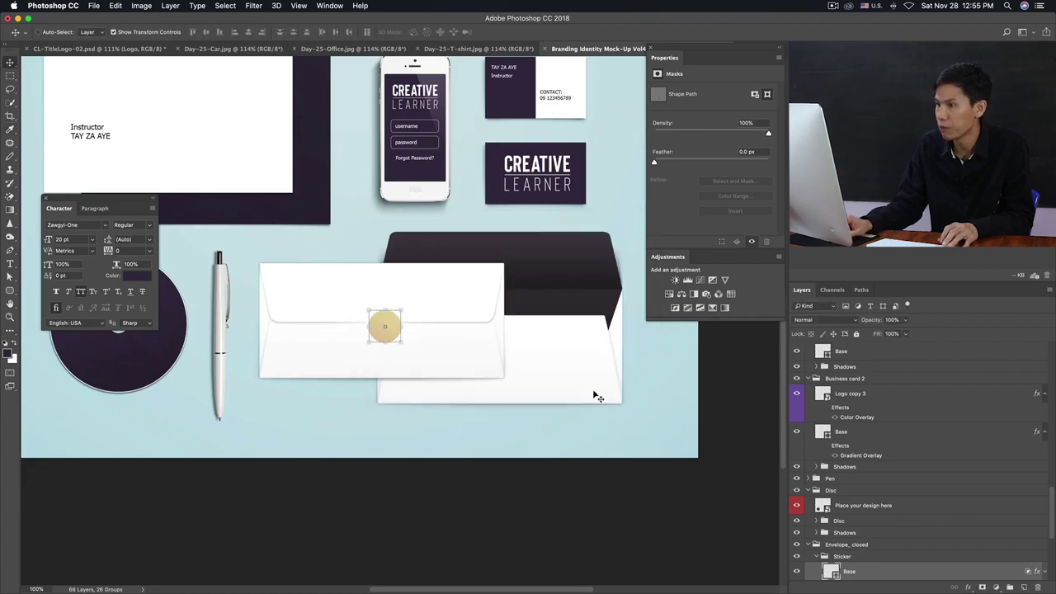
Hide the sticker's cream overlay effects and inspect its layer style settings
scroll(882, 529, down, 5)
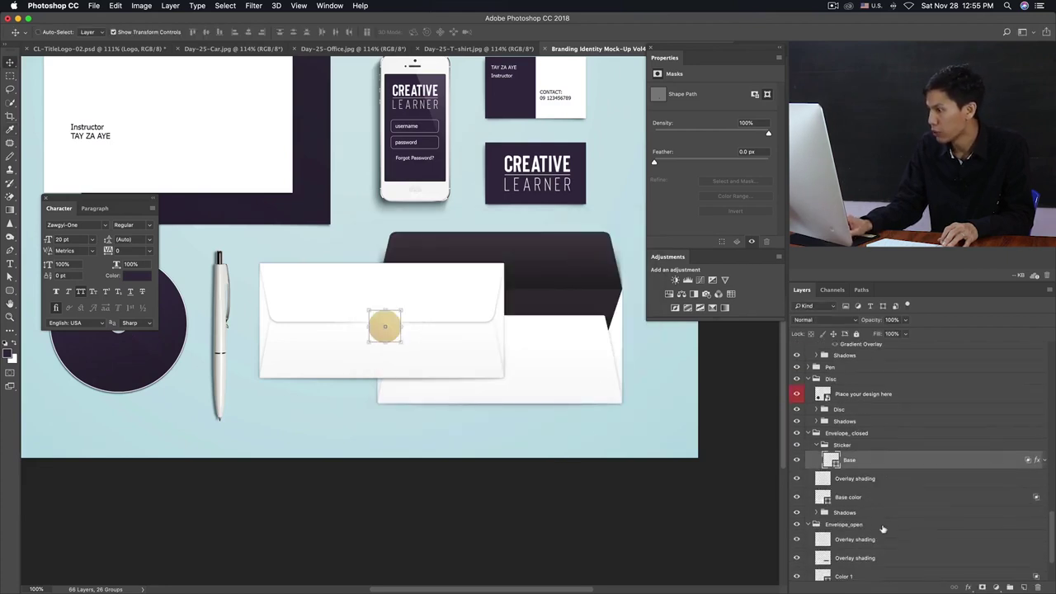
click(1044, 462)
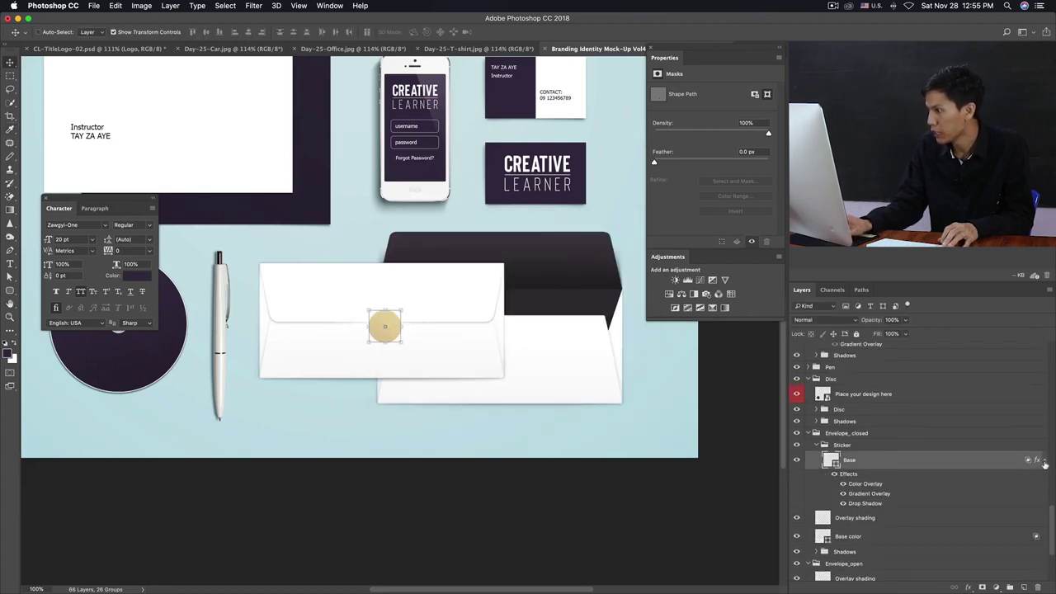
click(836, 475)
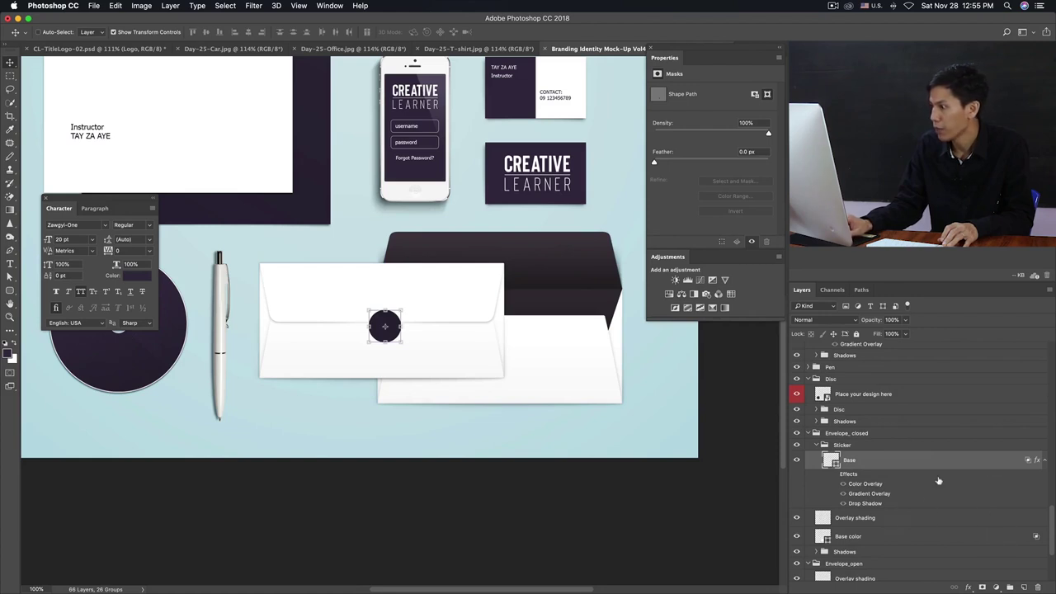
double_click(1022, 460)
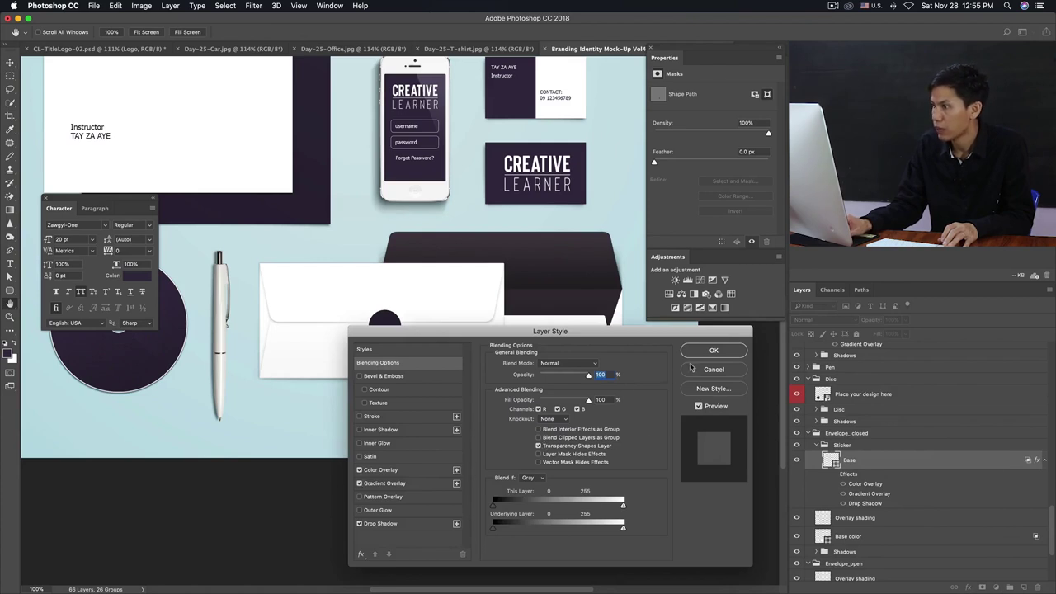
click(714, 350)
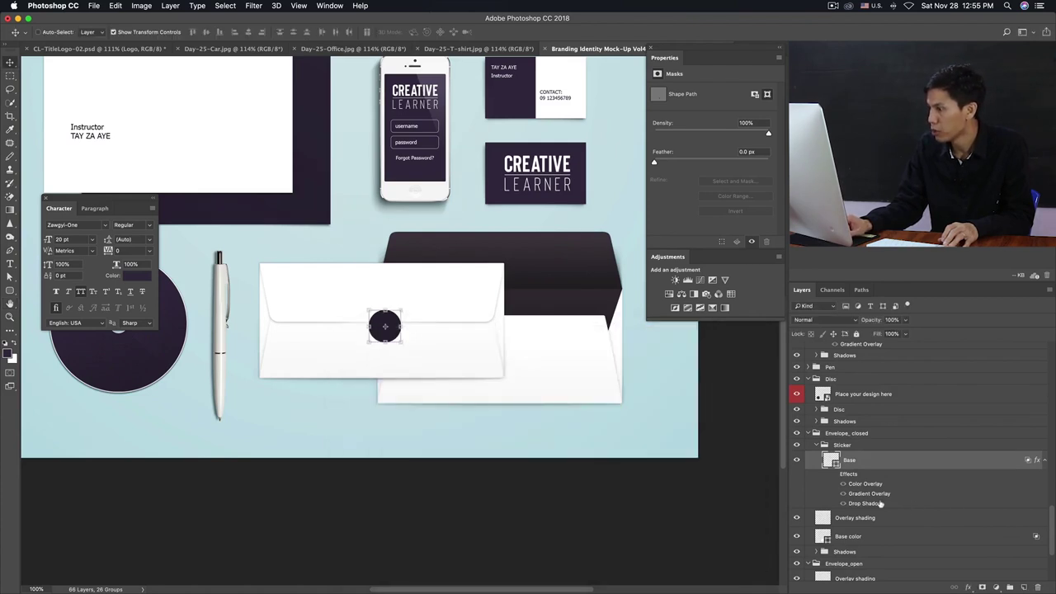
Fill the sticker with the disc's sampled dark purple, #32283f
double_click(830, 460)
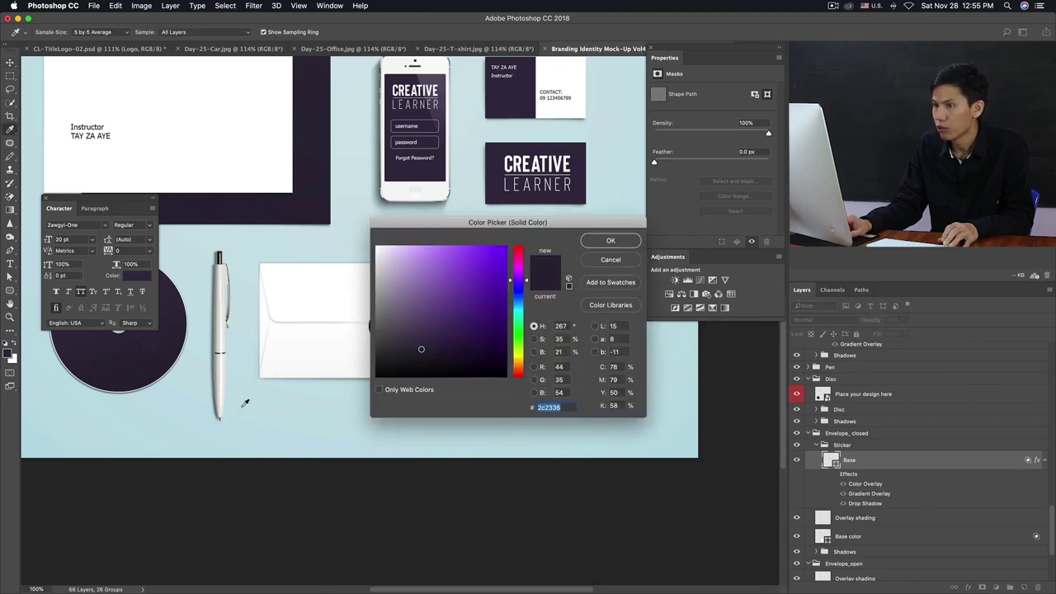
click(170, 302)
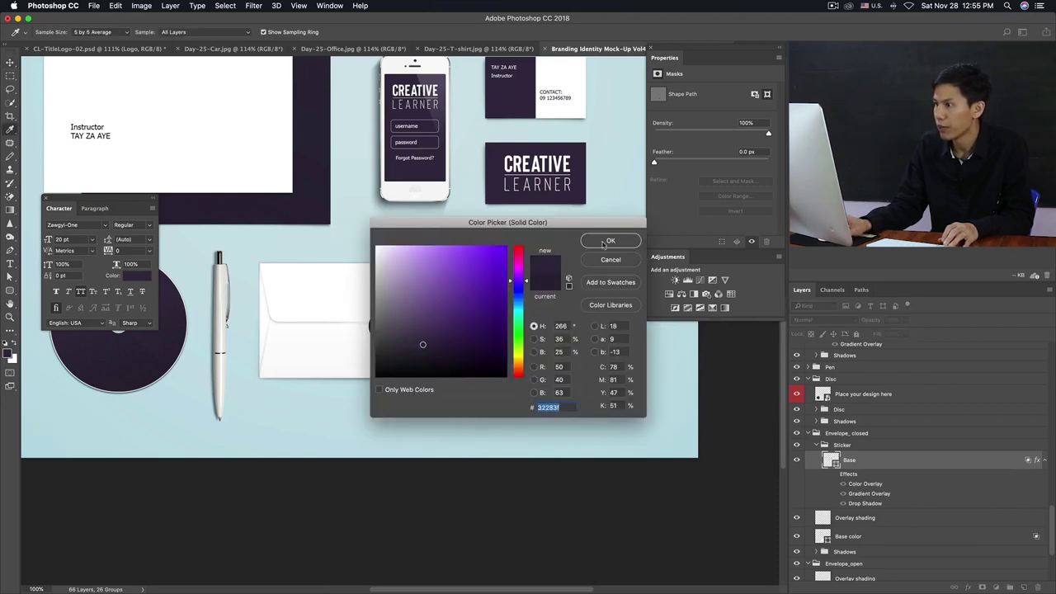
click(609, 241)
click(390, 477)
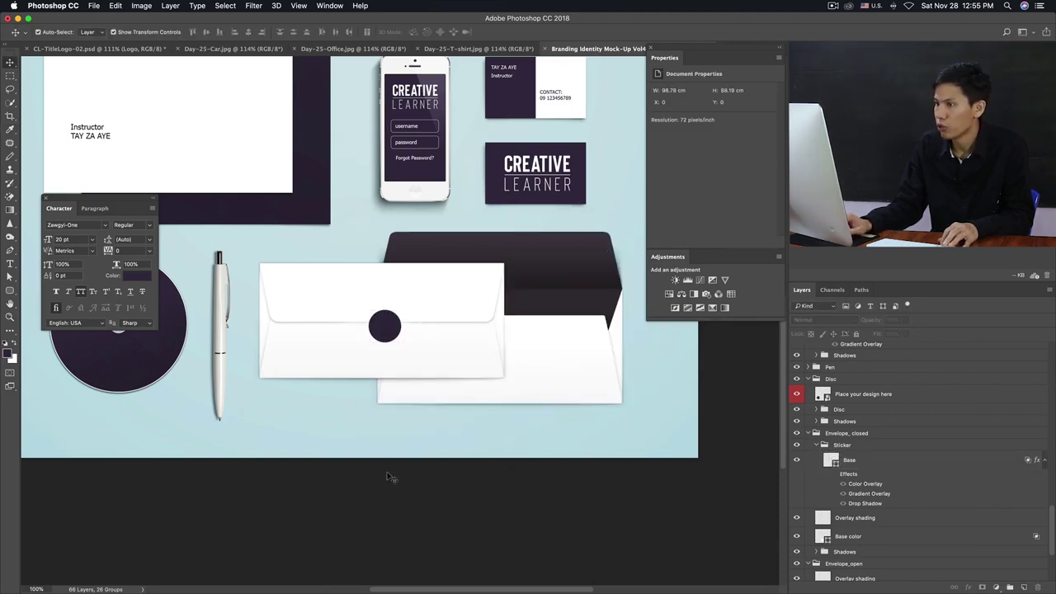
Copy the business-card logo onto the envelope sticker, scale it to about 8% and centre it
key(super+minus)
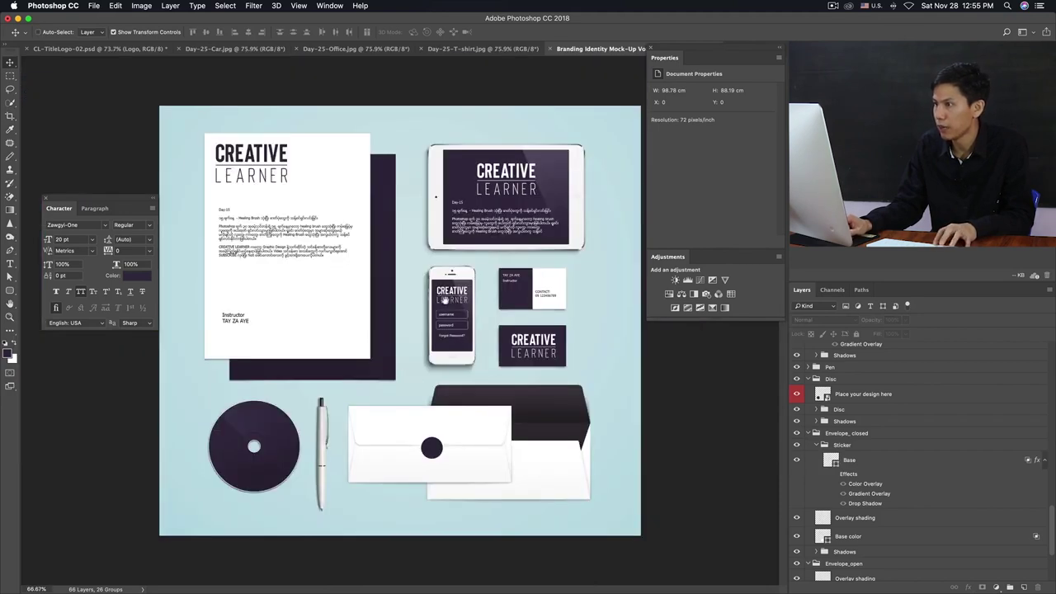
click(282, 160)
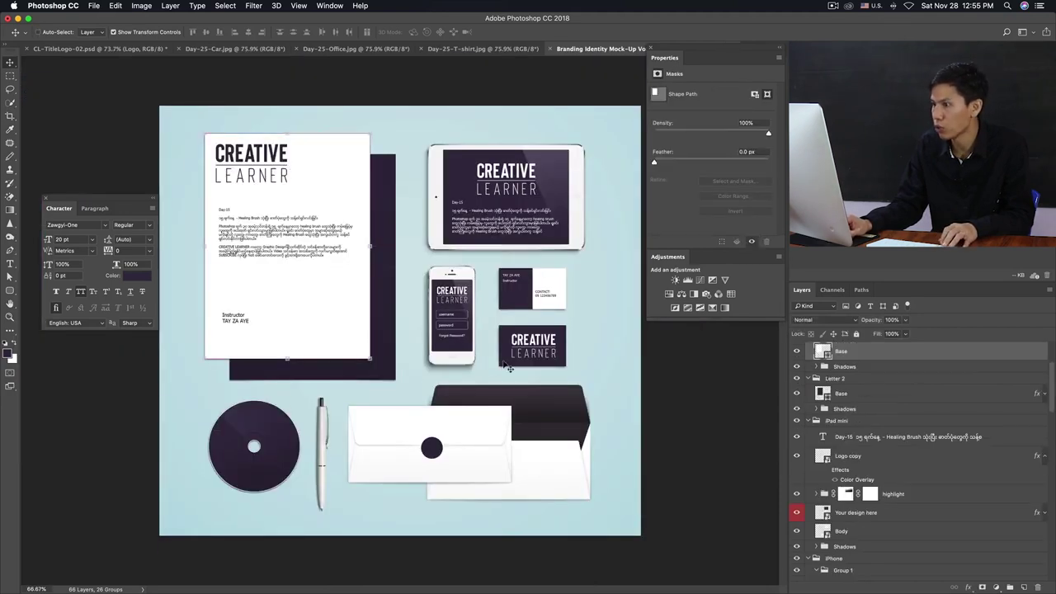
click(544, 344)
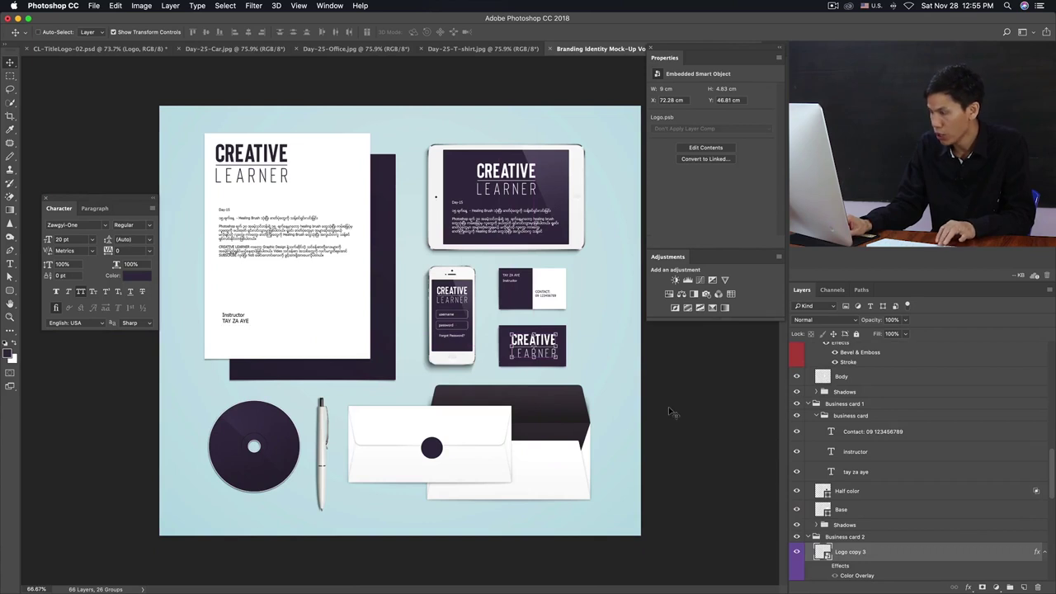
mouse_move(537, 346)
mouse_down()
mouse_move(464, 446)
mouse_move(444, 450)
mouse_up()
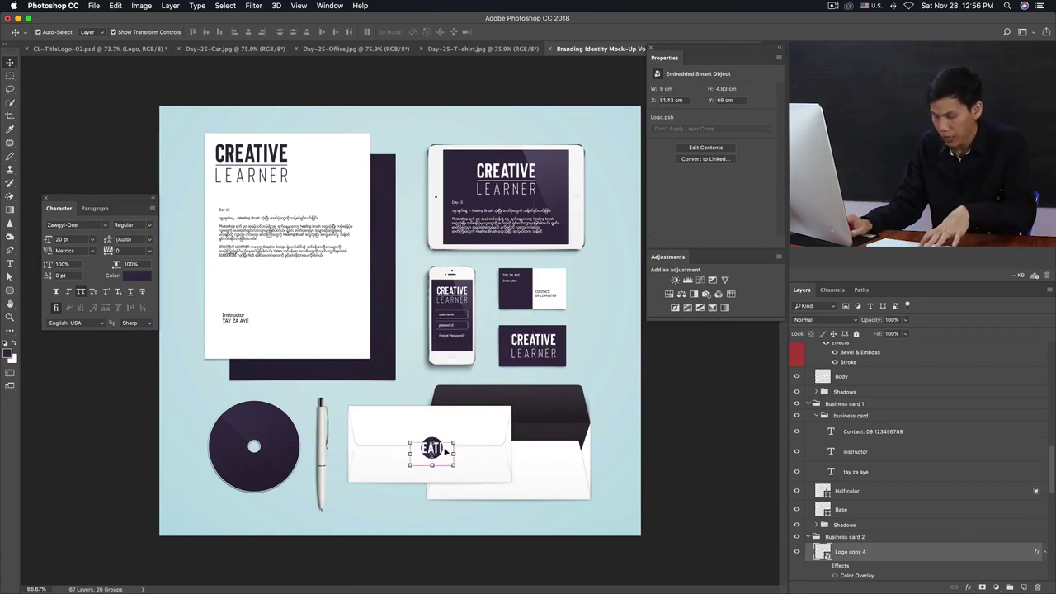
key(ctrl+t)
drag(457, 441, 444, 442)
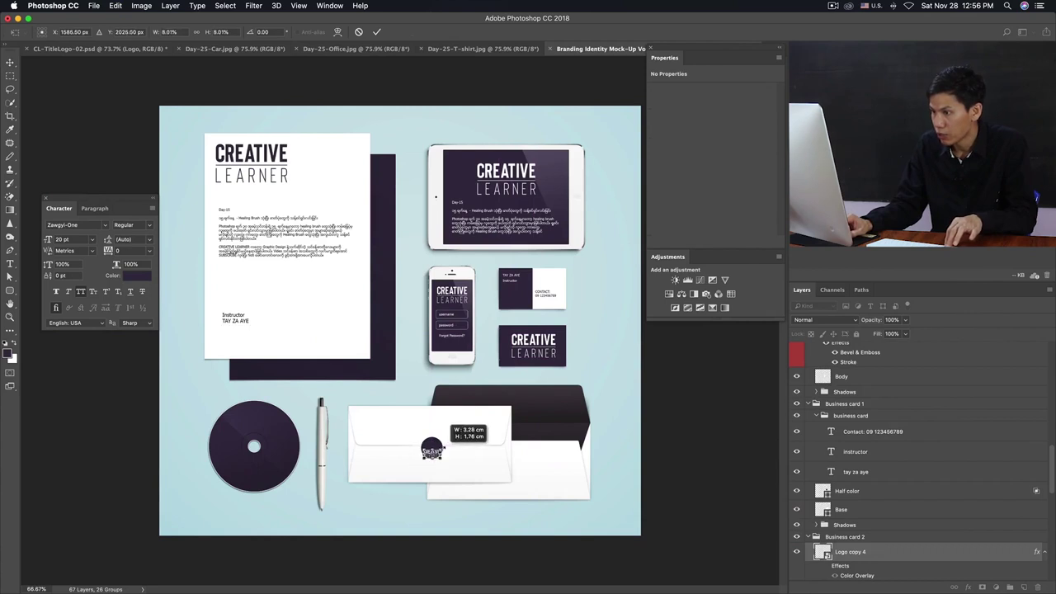
key(Return)
key(ctrl+plus)
key(ctrl+plus)
drag(407, 328, 406, 309)
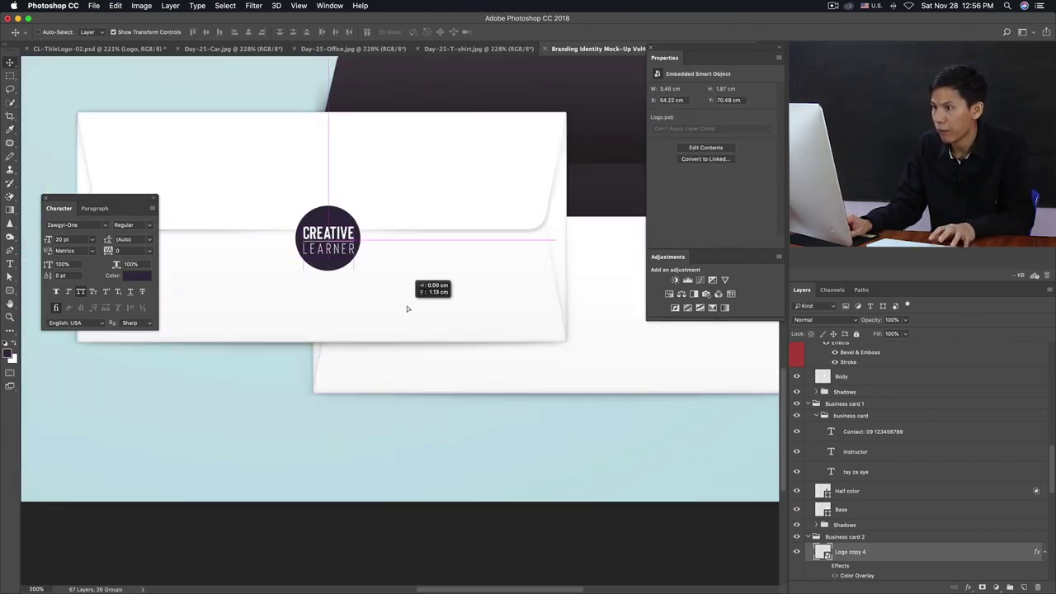
key(ctrl+minus)
key(ctrl+minus)
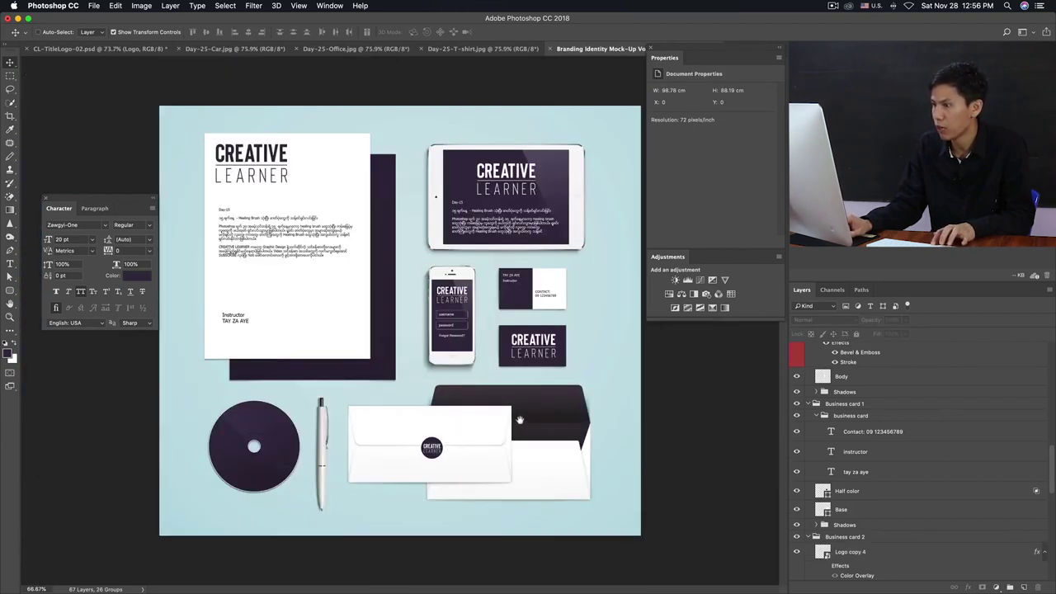
click(549, 411)
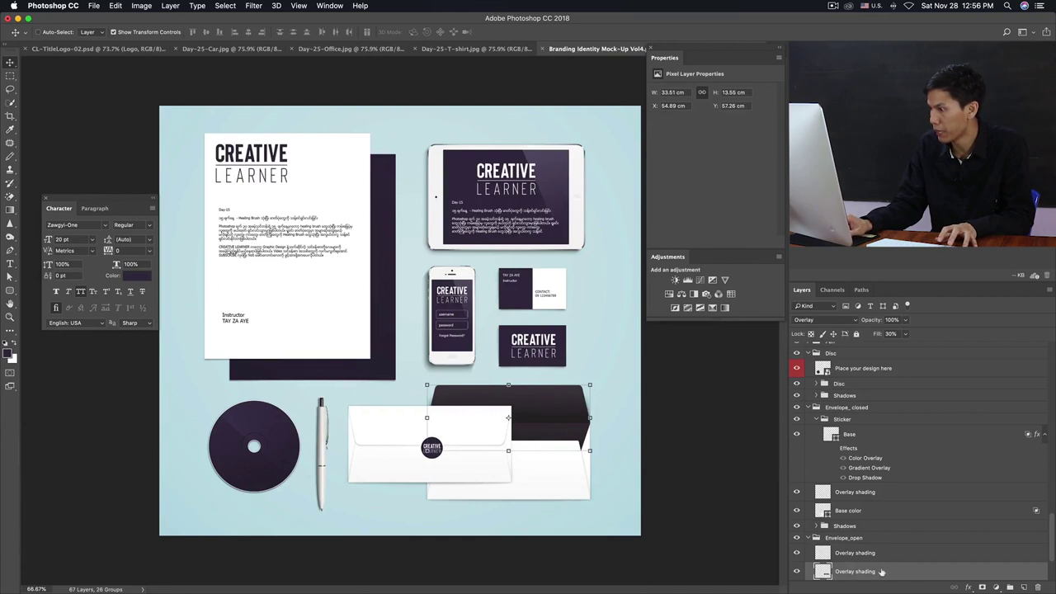
Set the Envelope_open Color 2 layer to the CD's sampled purple, 3c304a
scroll(858, 553, down, 2)
scroll(859, 533, down, 2)
click(797, 485)
click(797, 485)
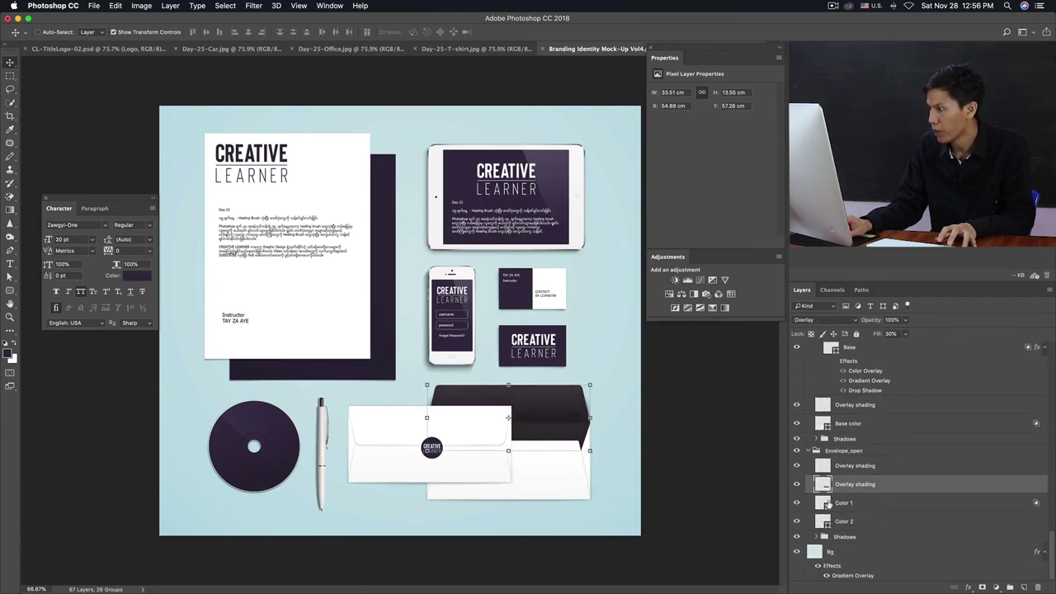
click(827, 504)
click(797, 503)
click(797, 504)
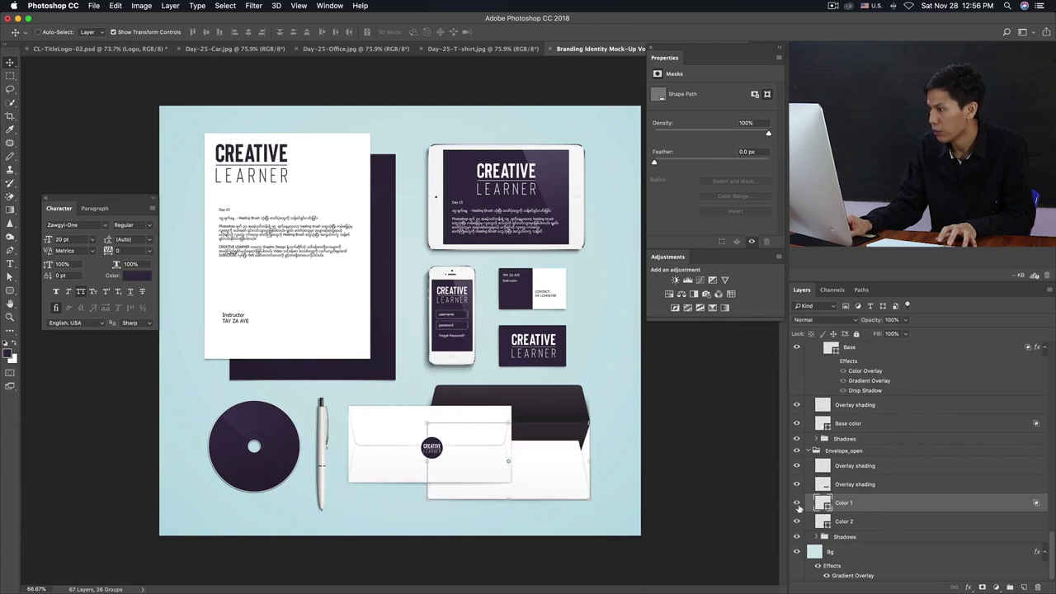
click(796, 522)
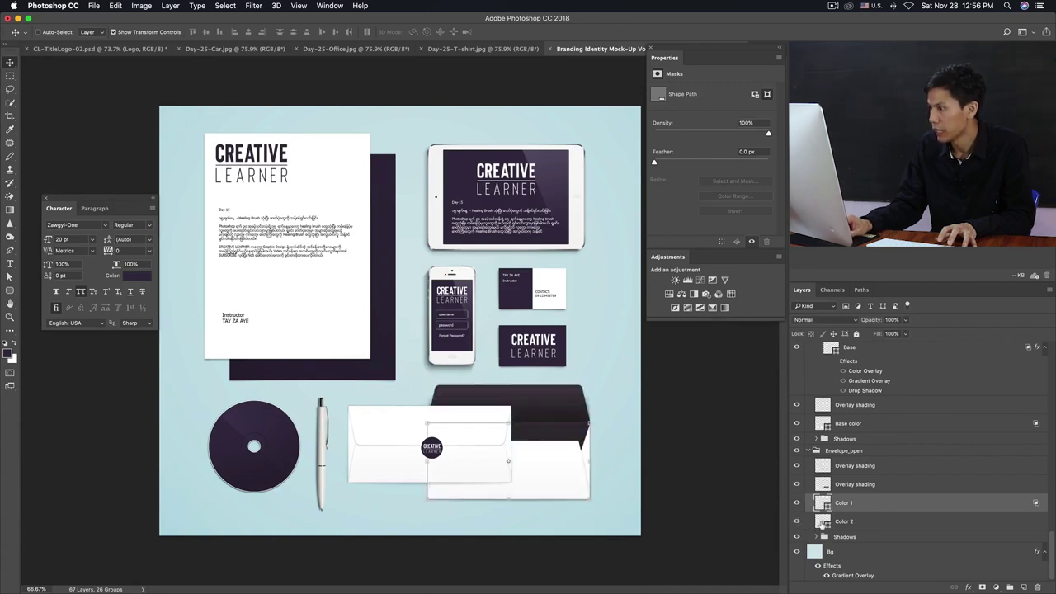
double_click(821, 521)
click(258, 410)
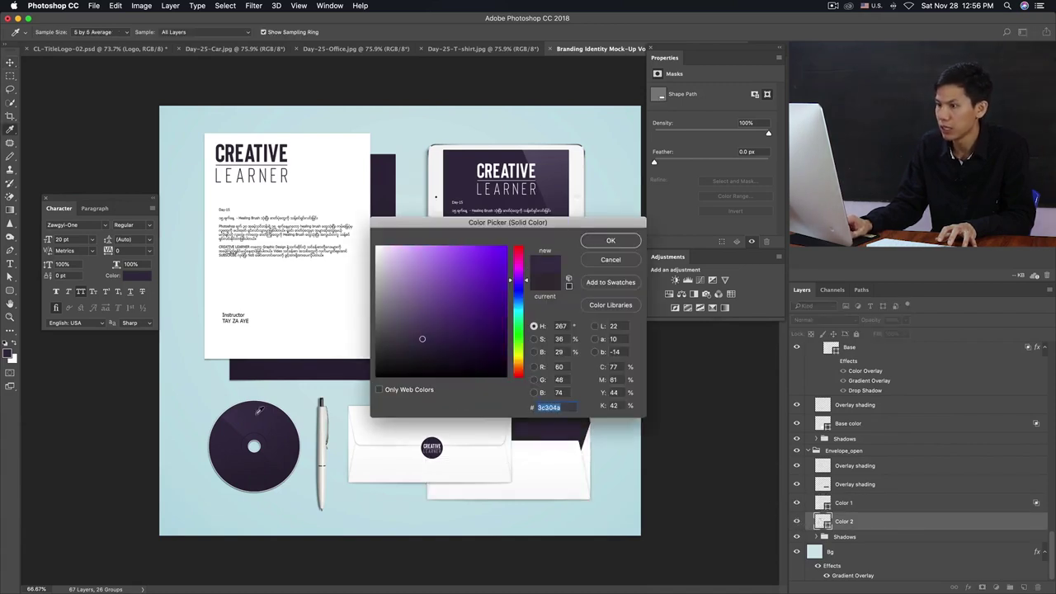
click(610, 240)
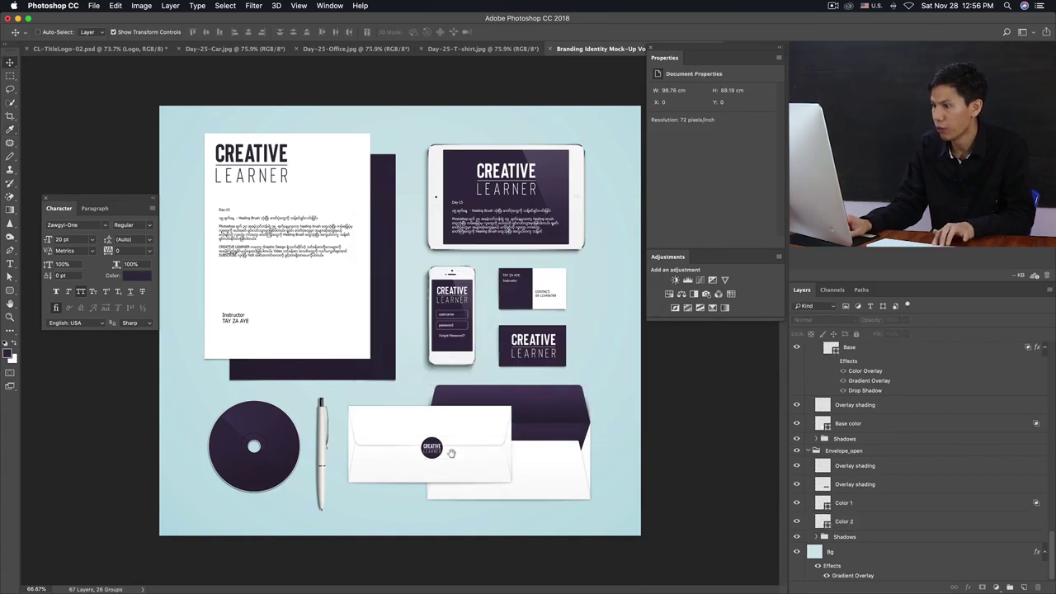
Zoom in and out to review the recoloured envelope within the mock-up
key(v)
key(super+minus)
super+click(417, 401)
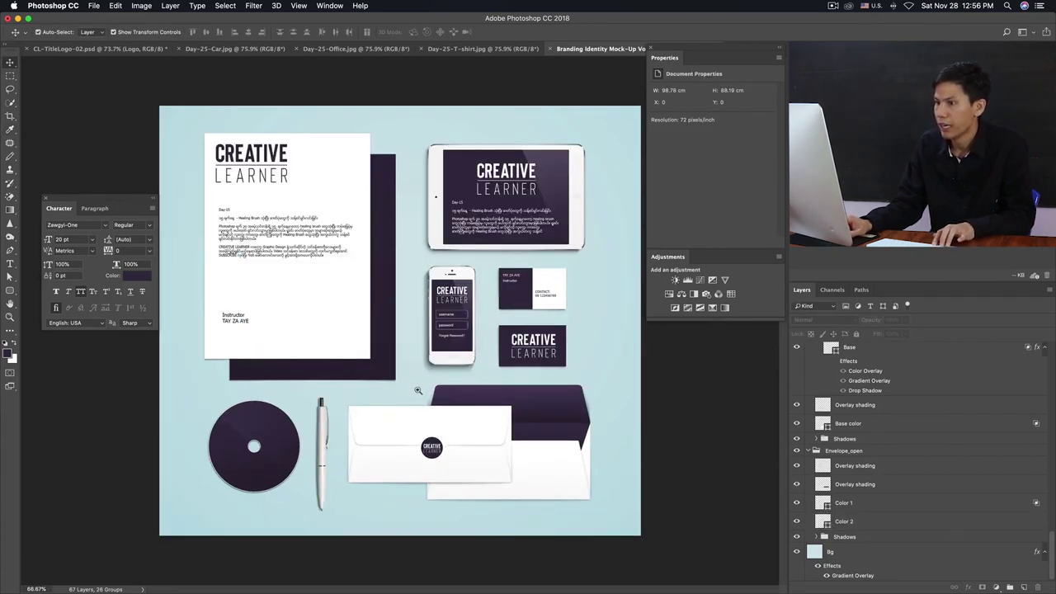
key(super+minus)
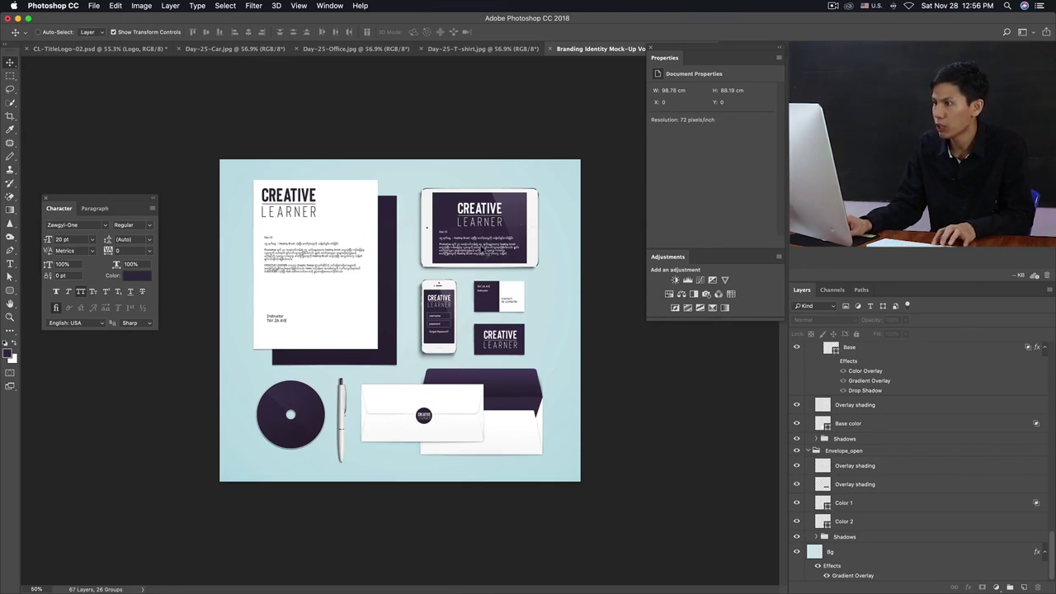
key(super+plus)
key(super+minus)
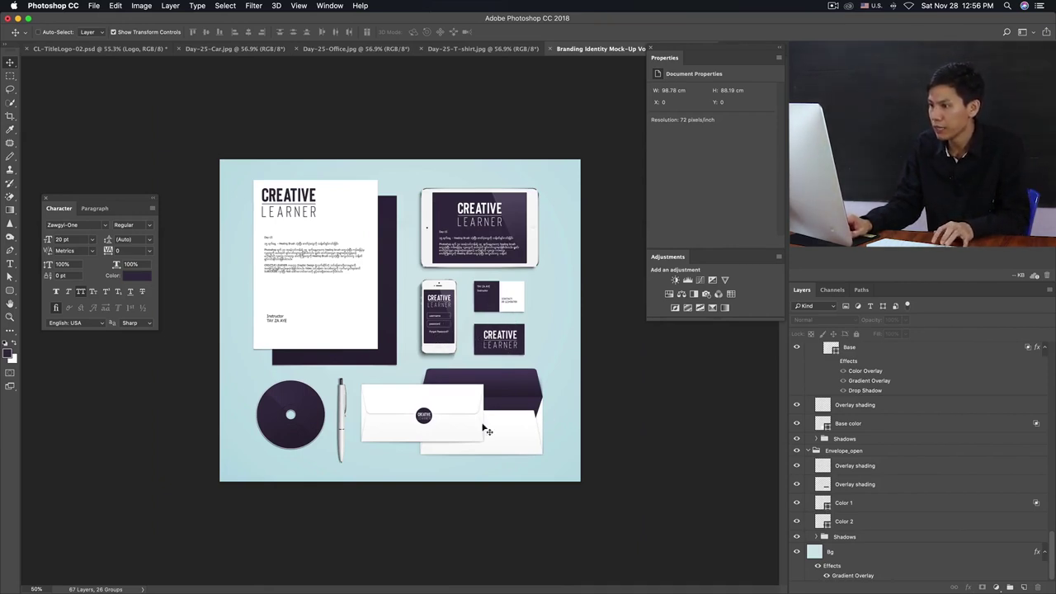
click(432, 413)
alt+click(457, 385)
click(448, 358)
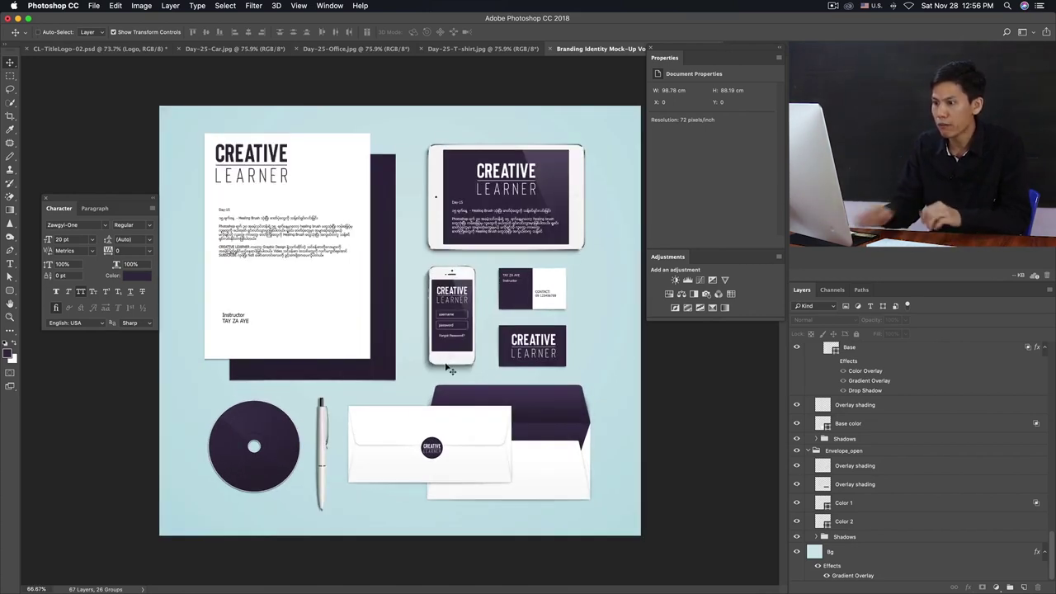
Duplicate the phone's logo (Logo copy 2) and move the copy onto the CD above its hole
click(245, 424)
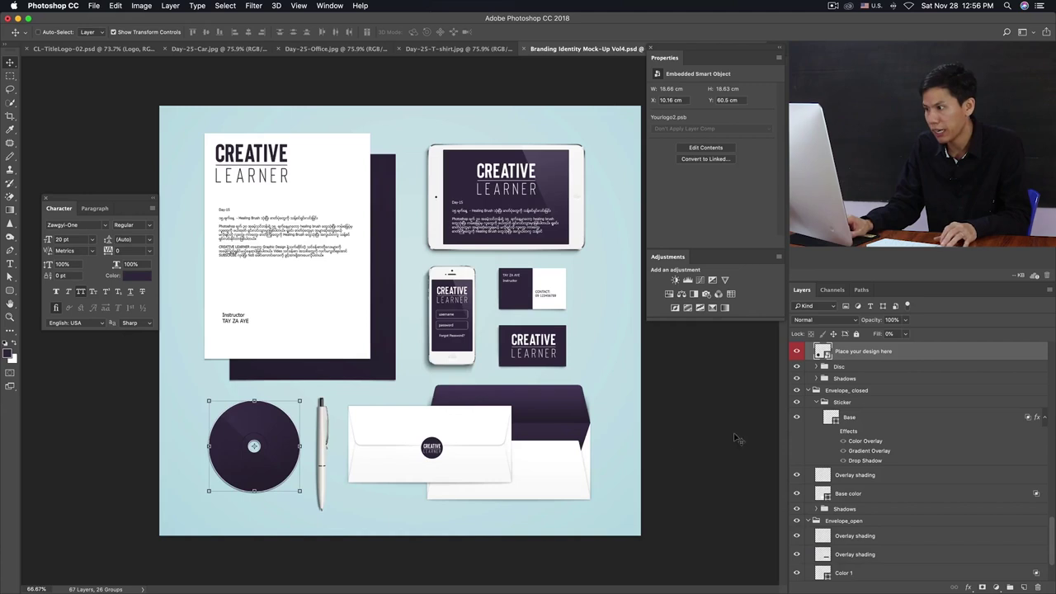
click(672, 441)
key(ctrl+plus)
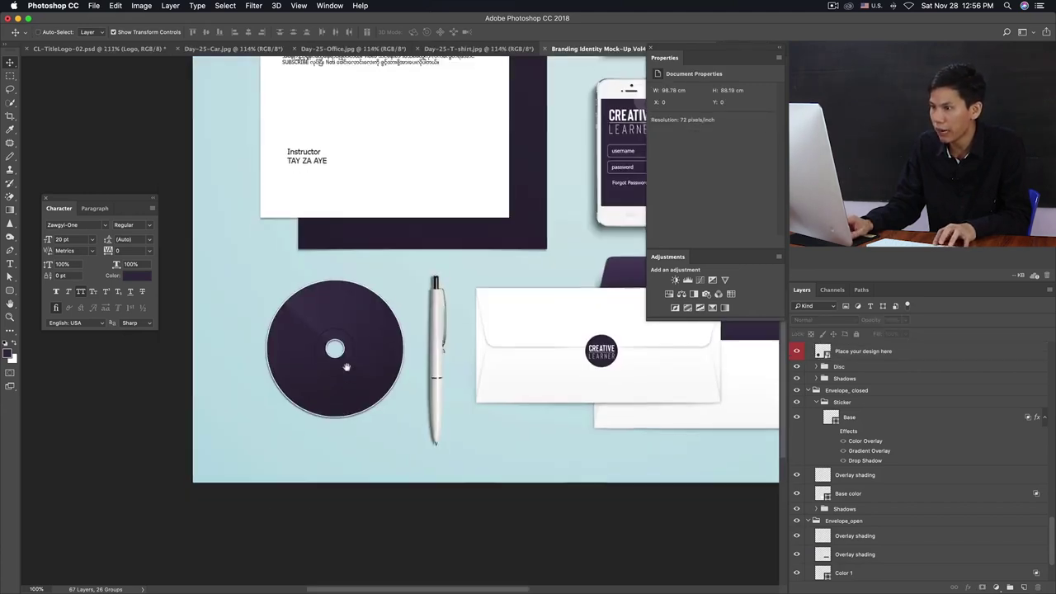
scroll(418, 298, up, 2)
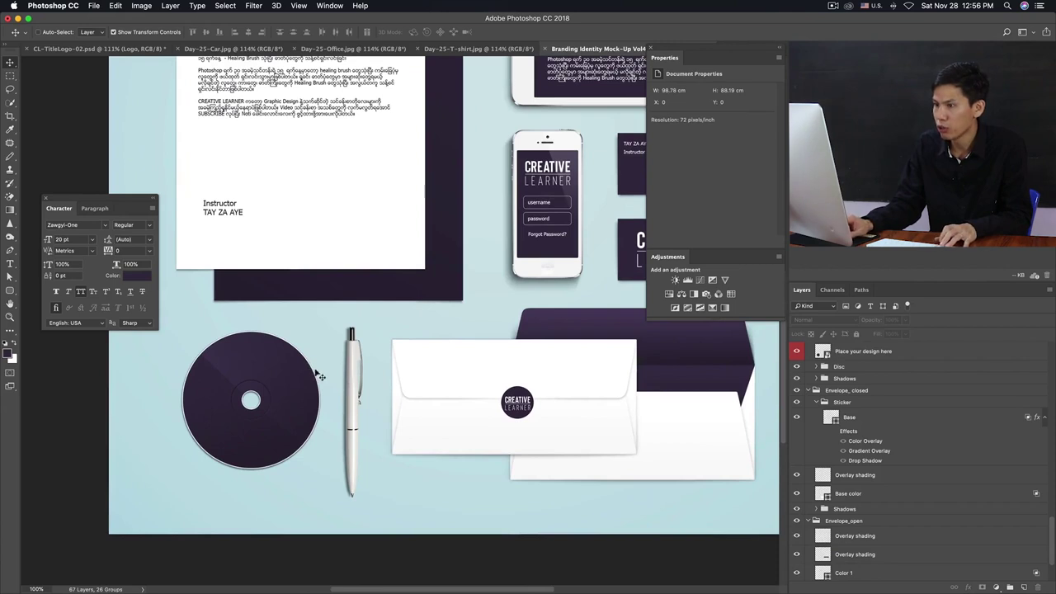
click(544, 174)
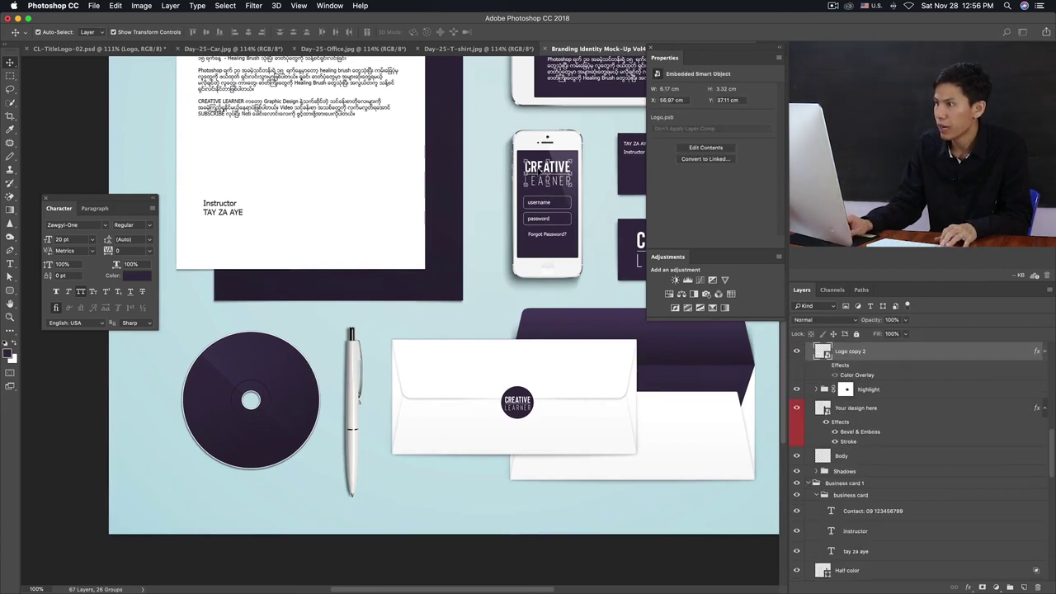
key(ctrl+j)
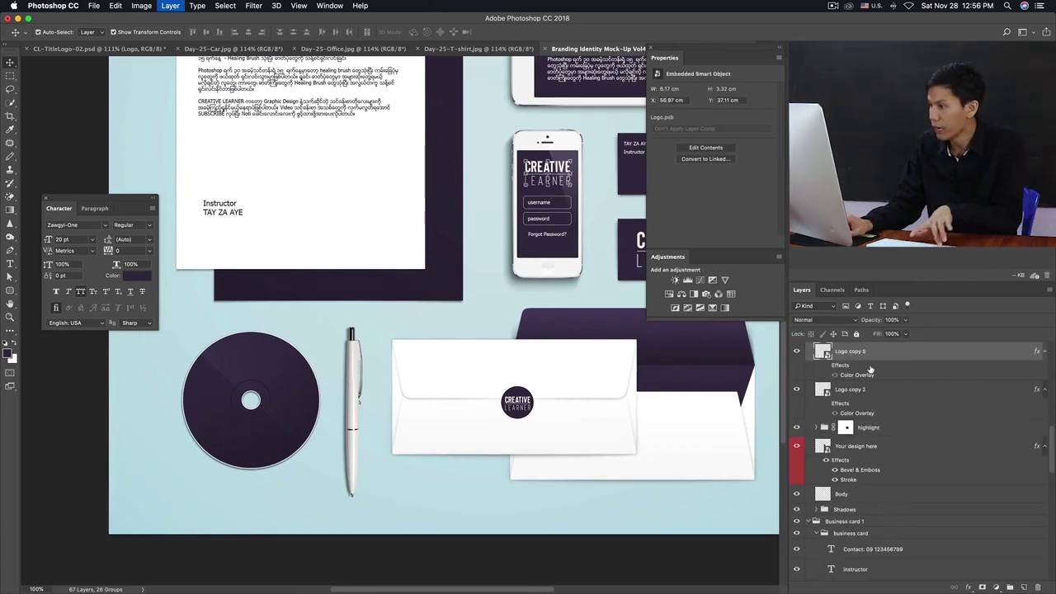
mouse_move(559, 180)
mouse_down()
mouse_move(259, 362)
mouse_move(252, 396)
mouse_move(269, 362)
mouse_up()
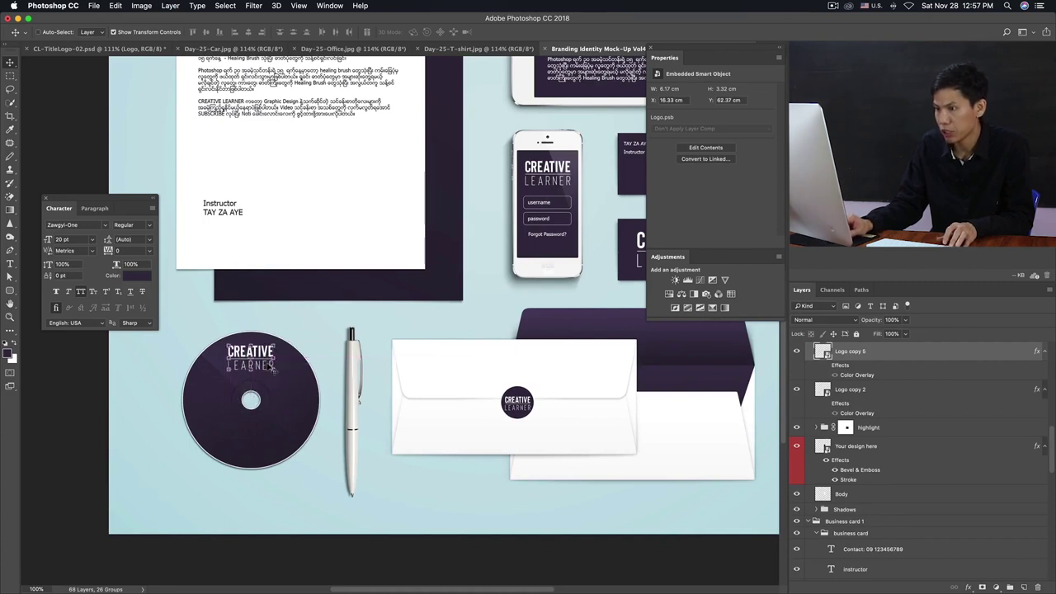
click(56, 482)
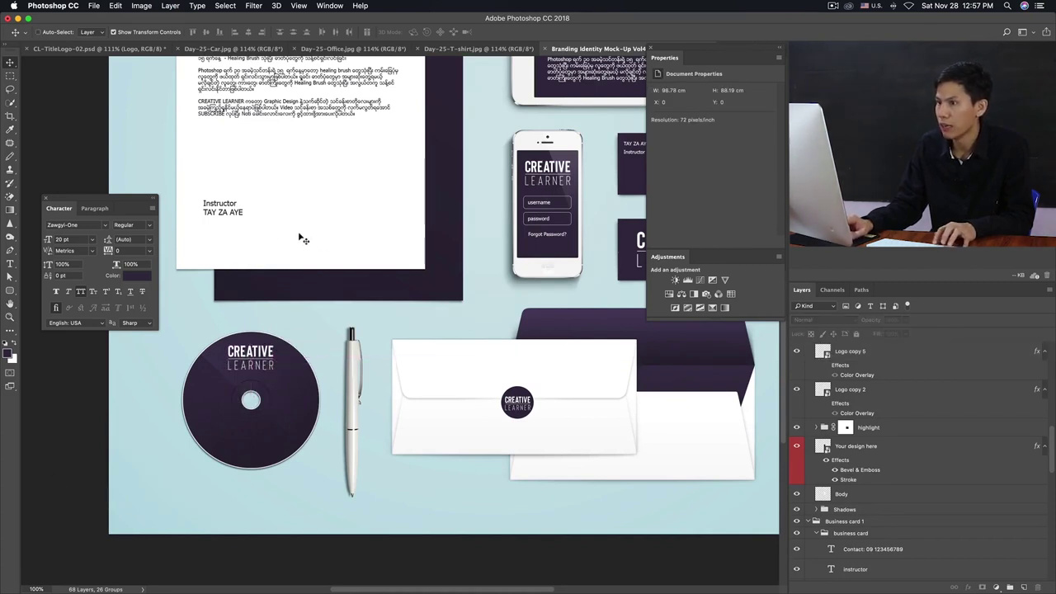
Duplicate the business card's name and Instructor text onto the CD's lower half
scroll(557, 266, right, 5)
scroll(557, 267, up, 2)
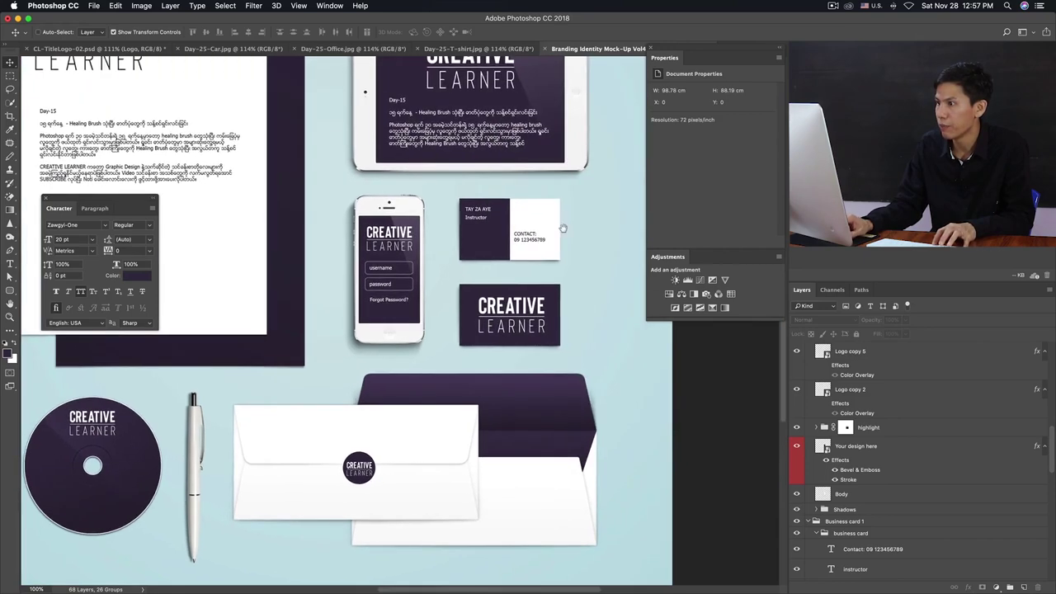
click(485, 213)
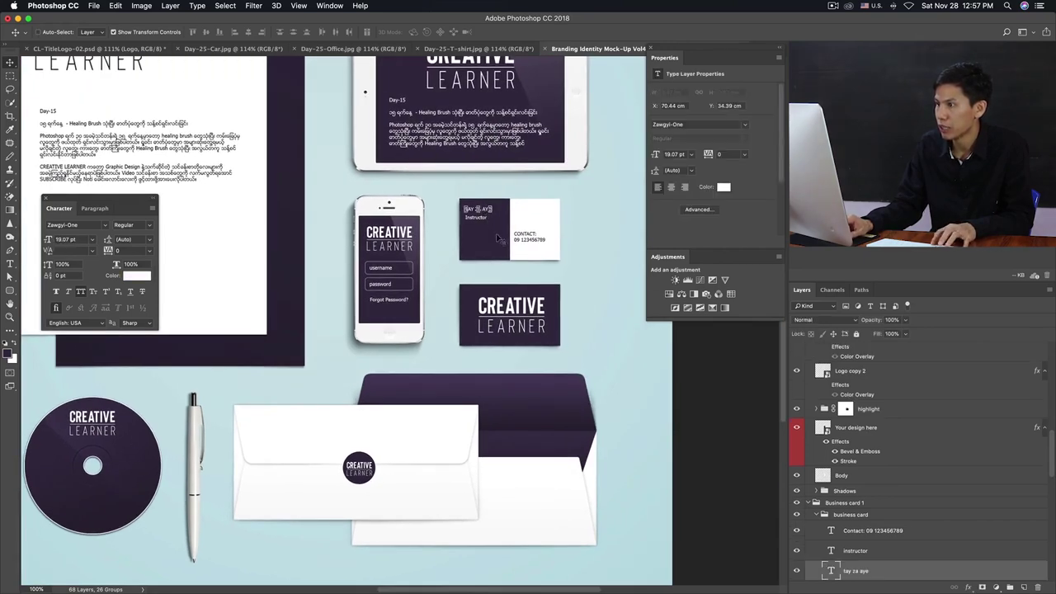
drag(503, 228, 513, 209)
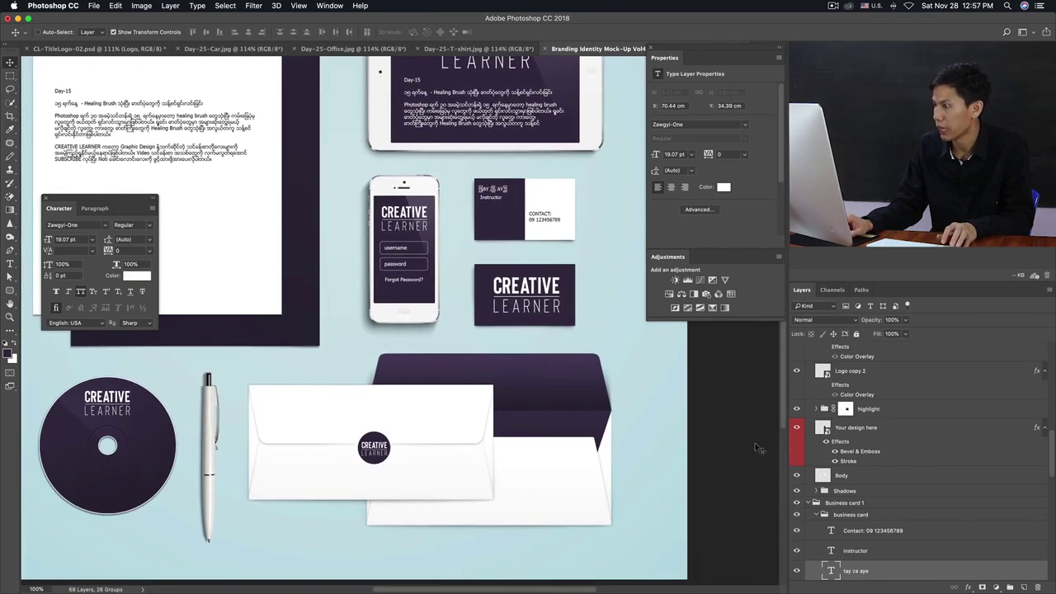
mouse_move(99, 425)
mouse_down()
mouse_move(147, 491)
mouse_move(513, 221)
mouse_up()
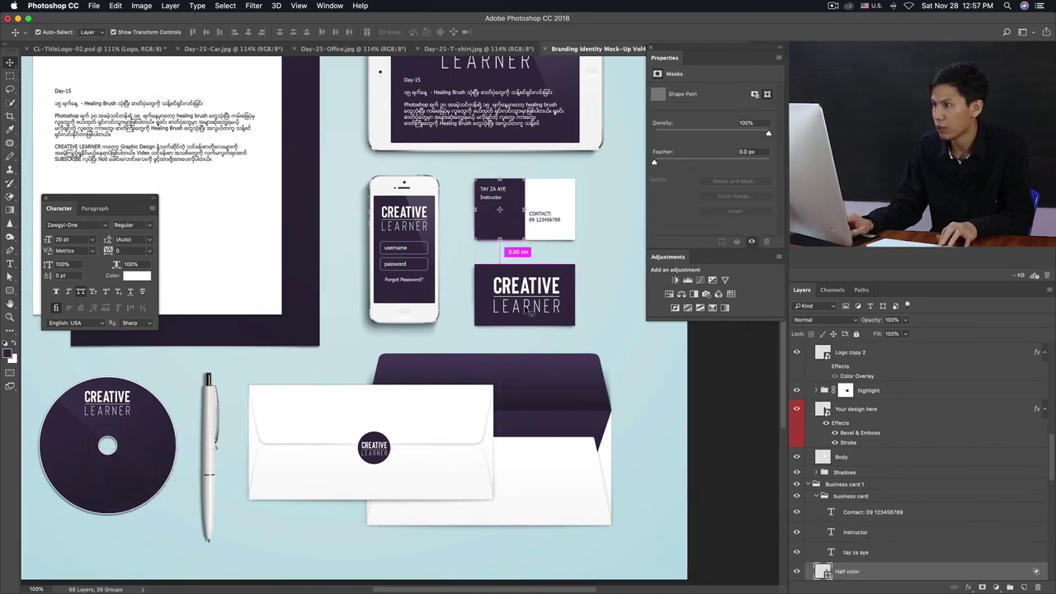
click(849, 534)
shift+click(858, 552)
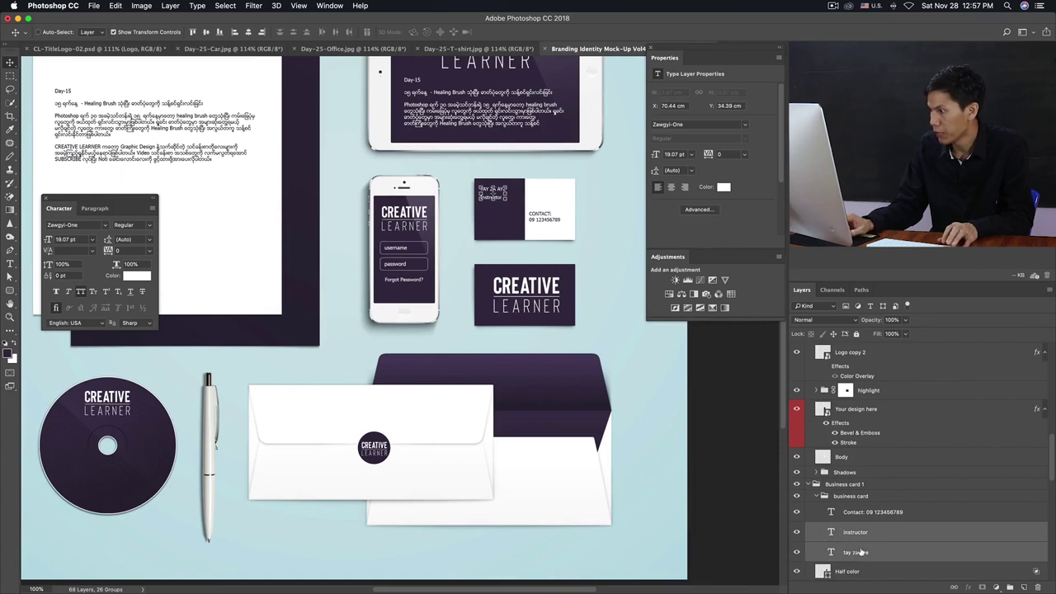
key(ctrl+j)
drag(512, 223, 128, 518)
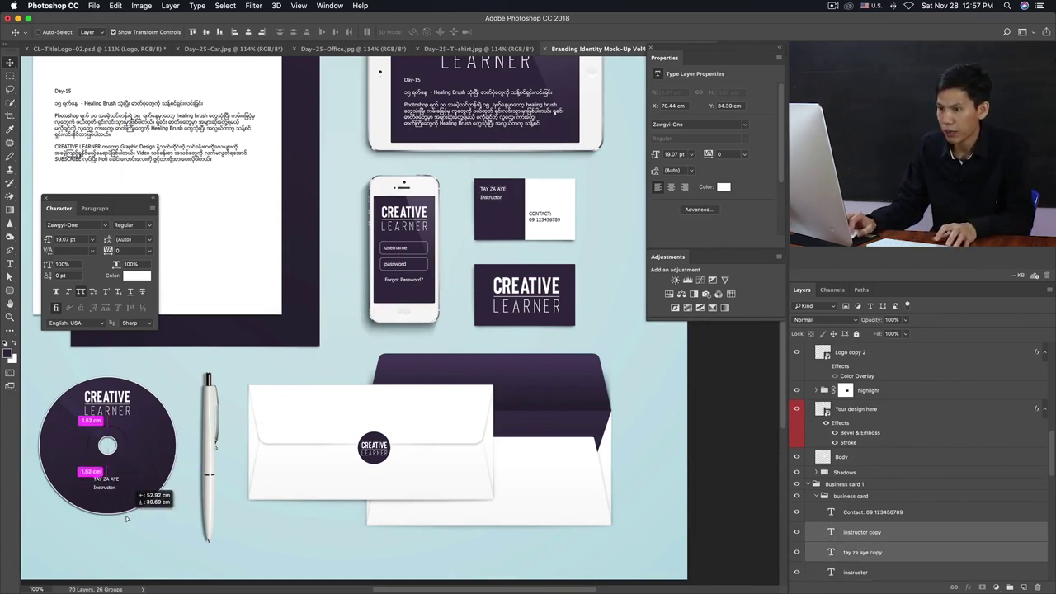
drag(127, 518, 129, 523)
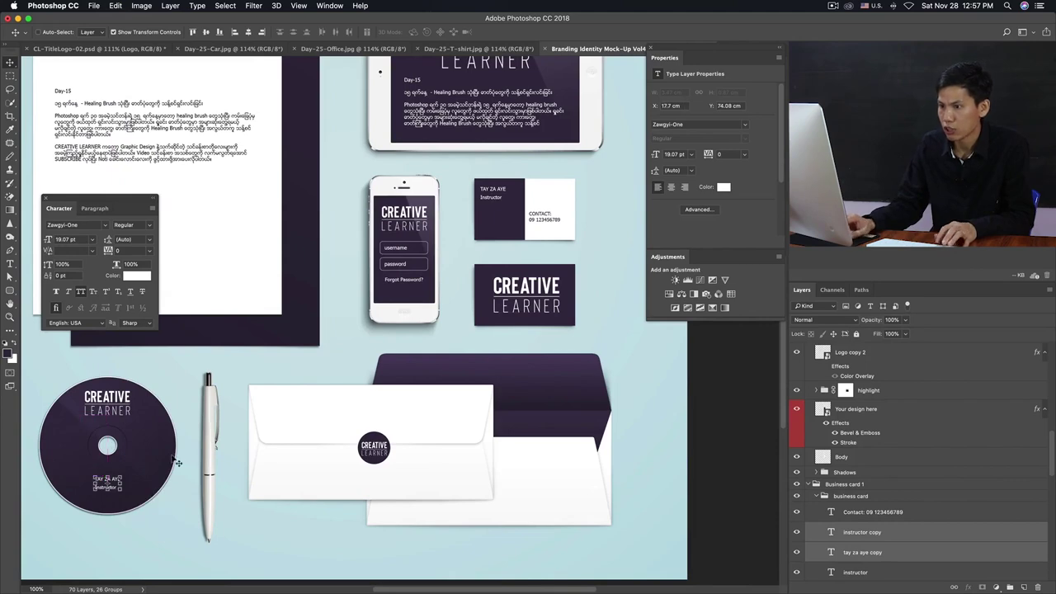
Zoom in close on the CD label and switch to the Type tool
key(ctrl+0)
key(ctrl+1)
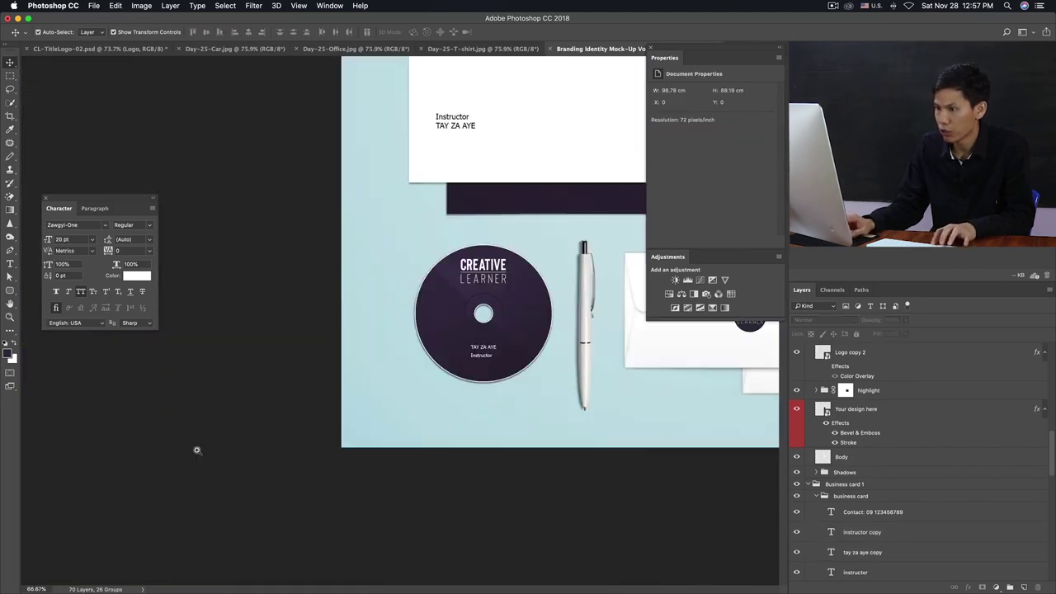
key(t)
scroll(492, 365, up, 1)
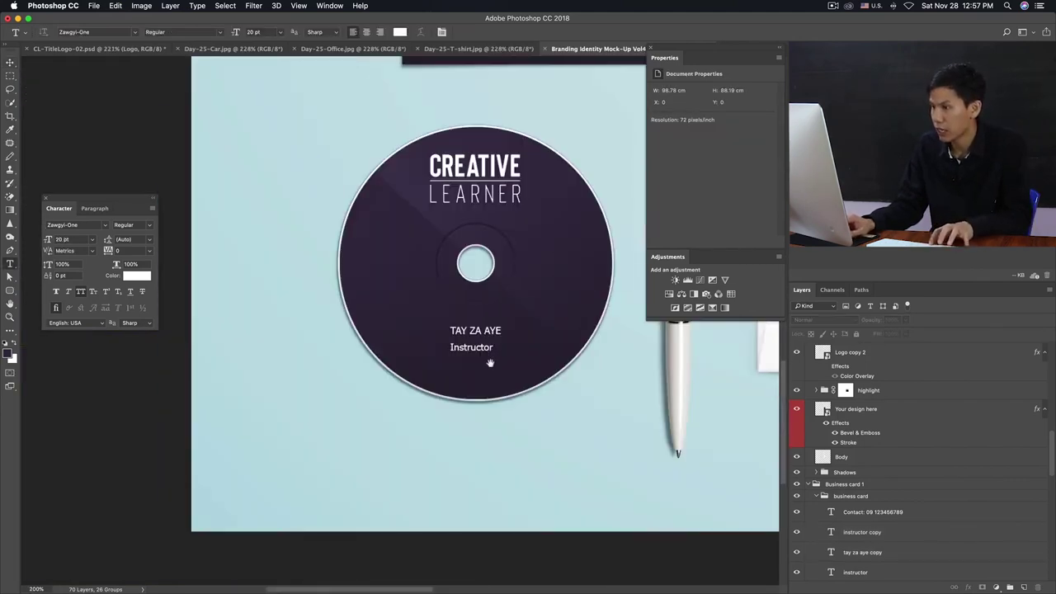
Retype the Instructor line as '30 DAYS OF PHOTOSHOP' and centre-align it
double_click(466, 347)
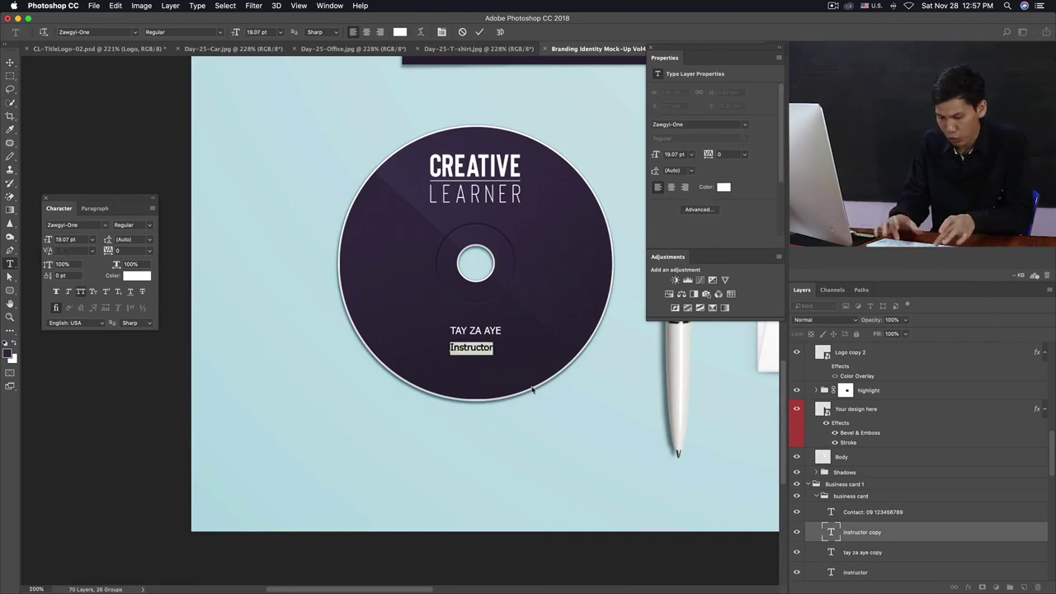
text(30 DAYS OF PHOTOSHOP)
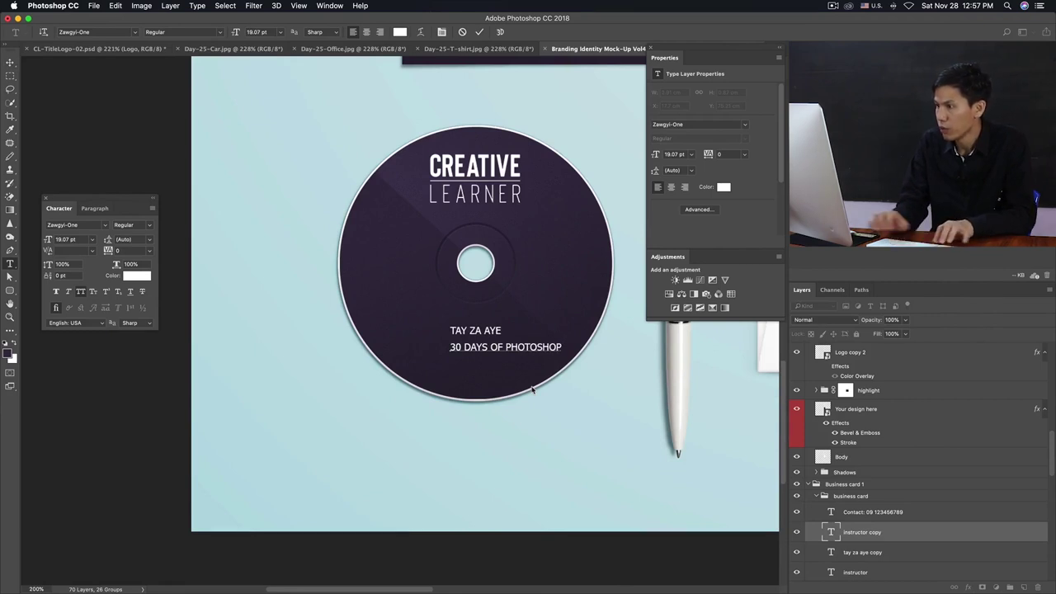
key(ctrl+Return)
key(v)
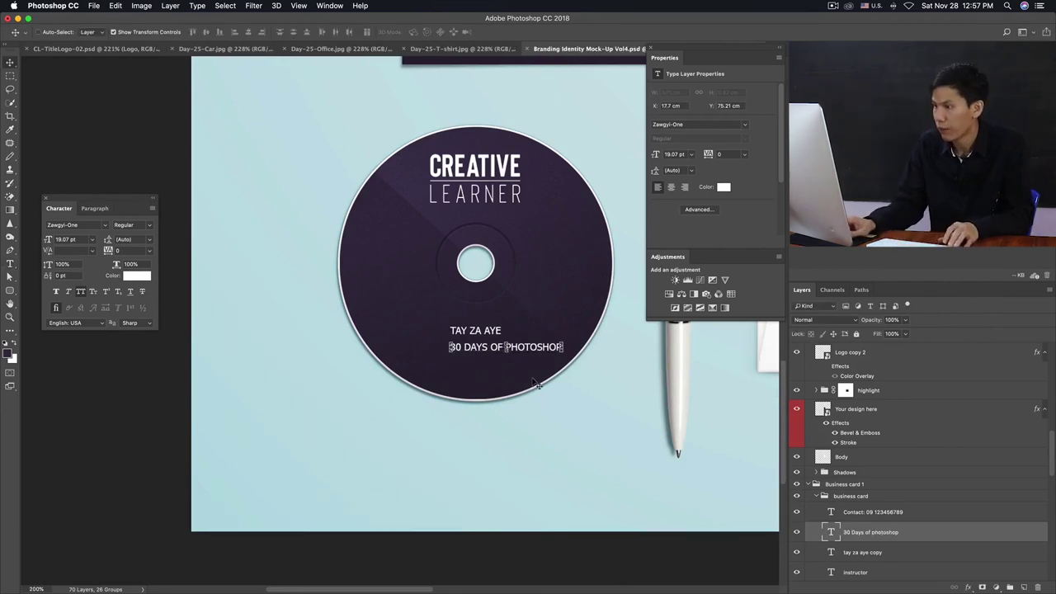
key(t)
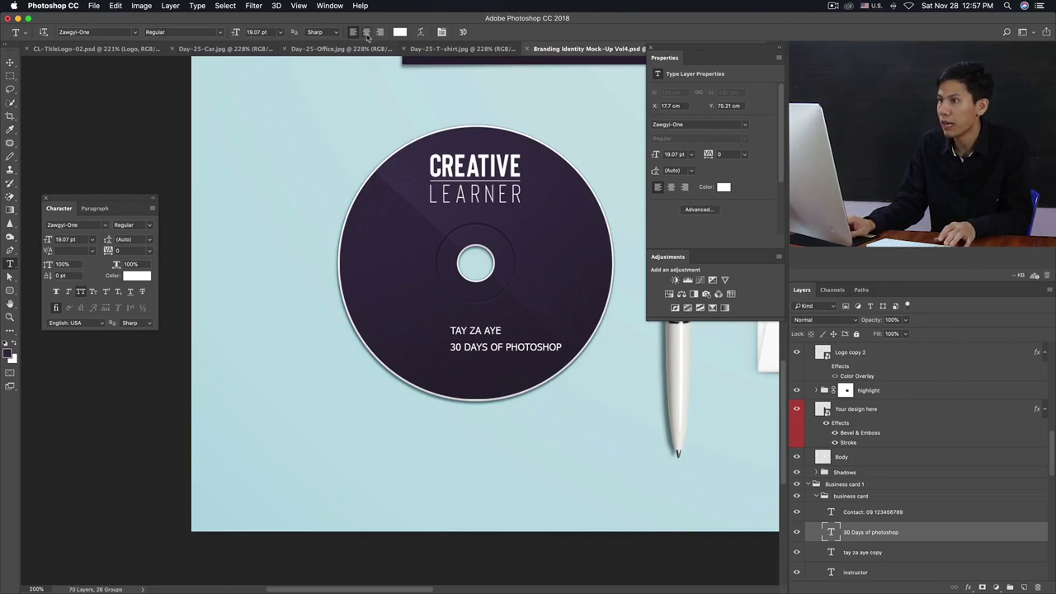
click(366, 32)
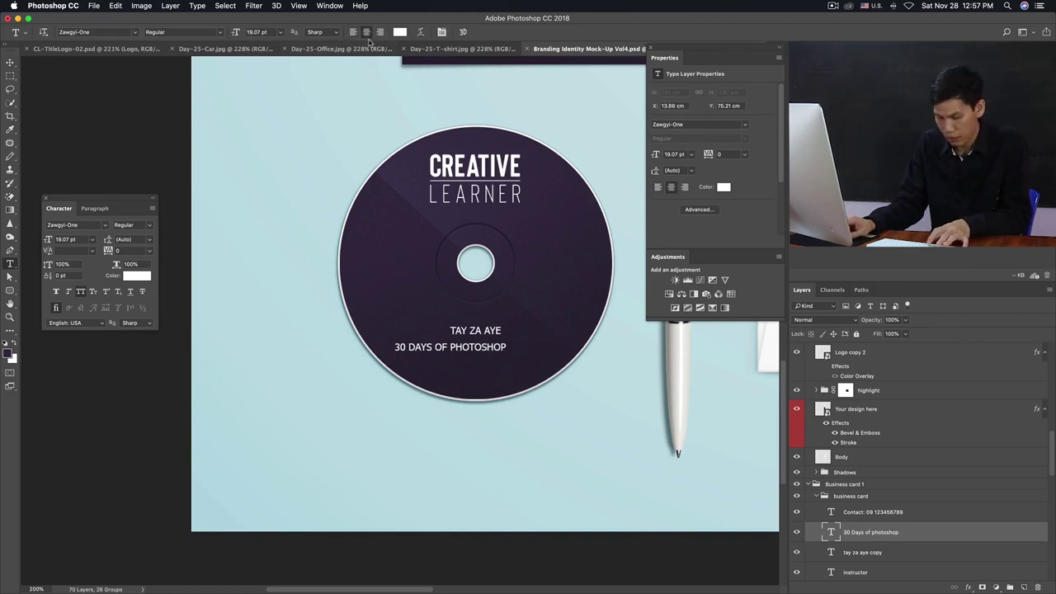
Move the two CD text layers into the Disc layer group
key(v)
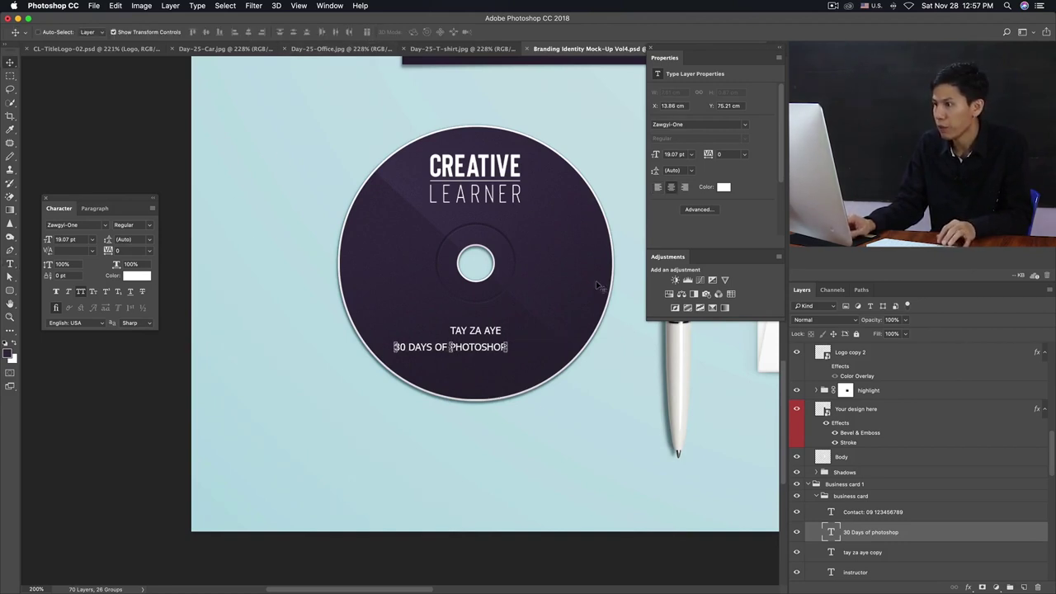
drag(466, 288, 400, 317)
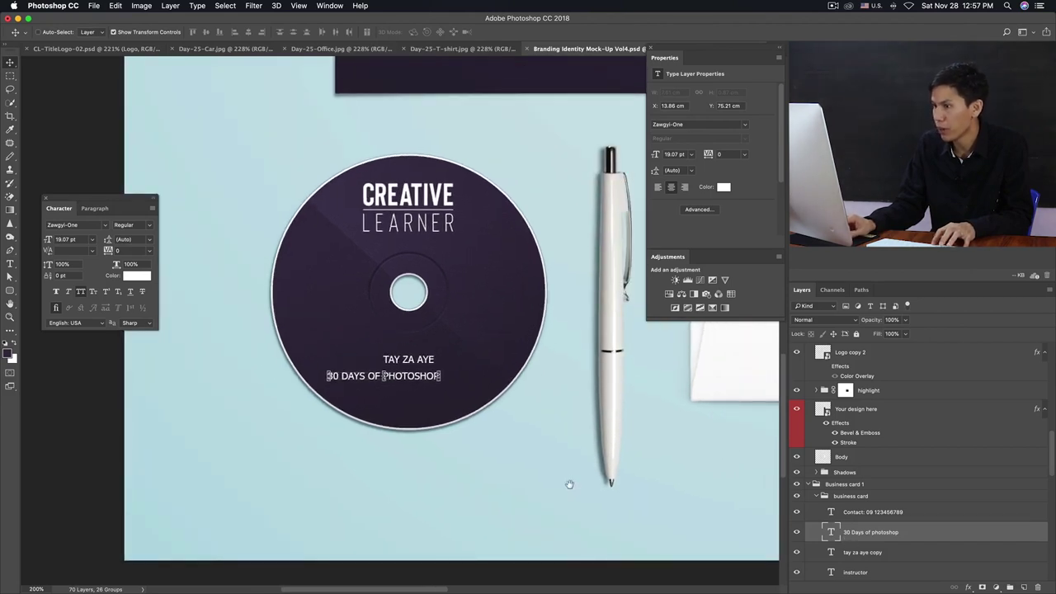
shift+click(410, 363)
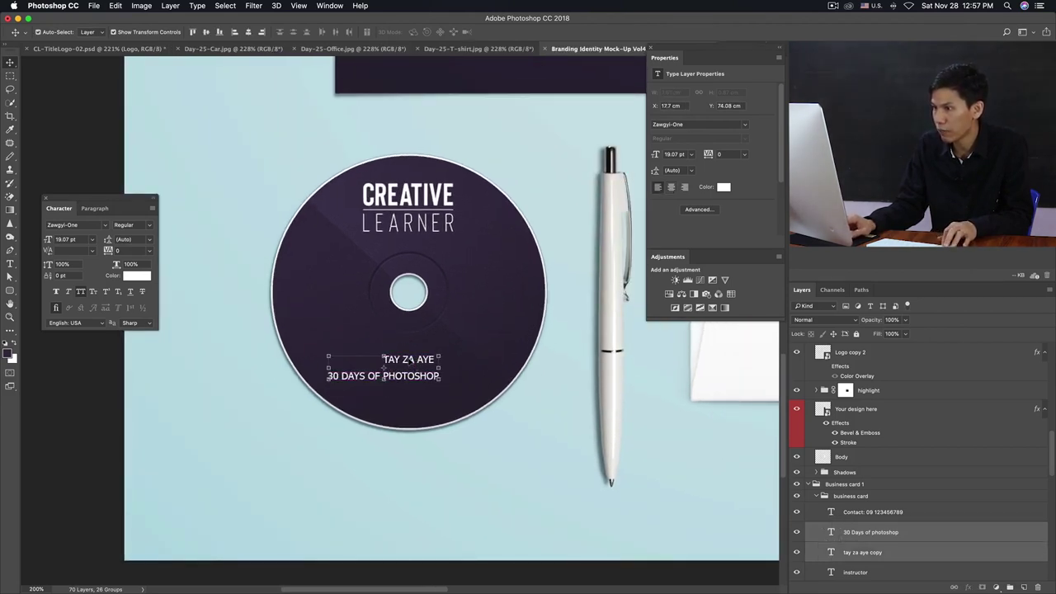
shift+click(421, 196)
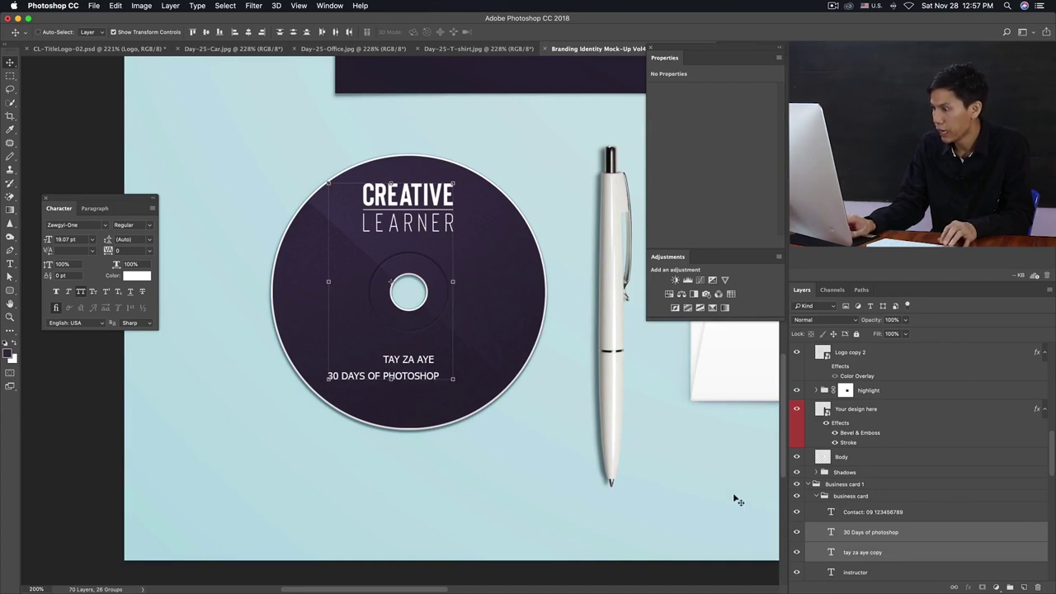
scroll(850, 501, down, 5)
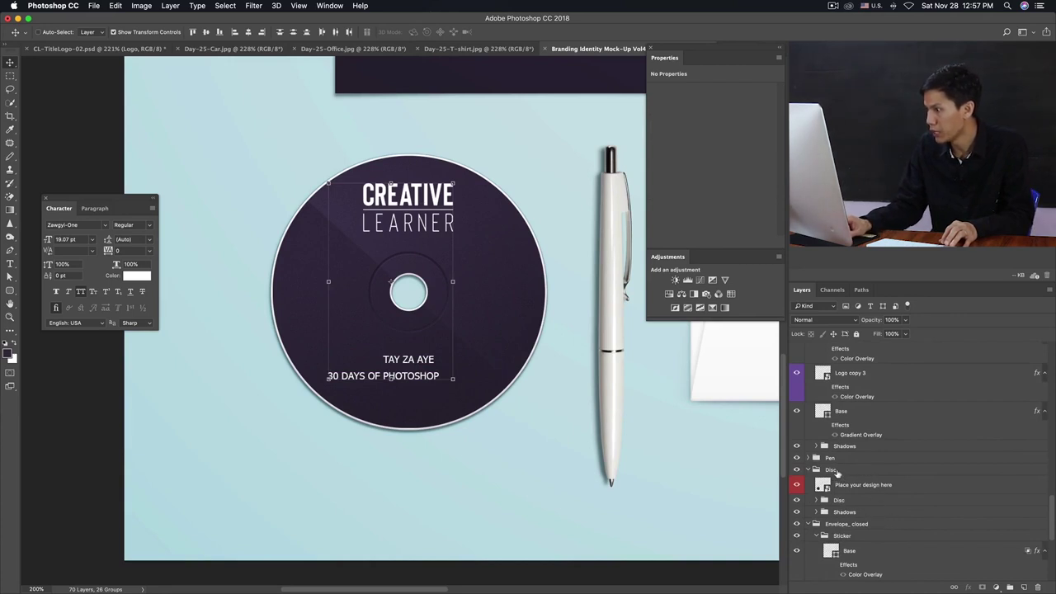
scroll(855, 471, down, 3)
scroll(875, 474, down, 2)
scroll(896, 478, down, 3)
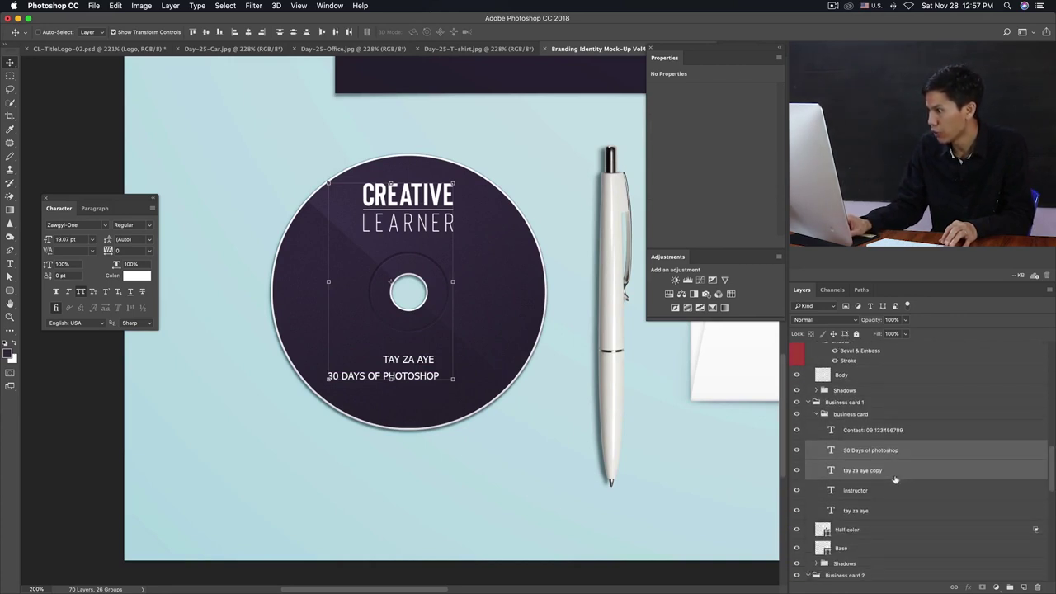
scroll(892, 478, down, 5)
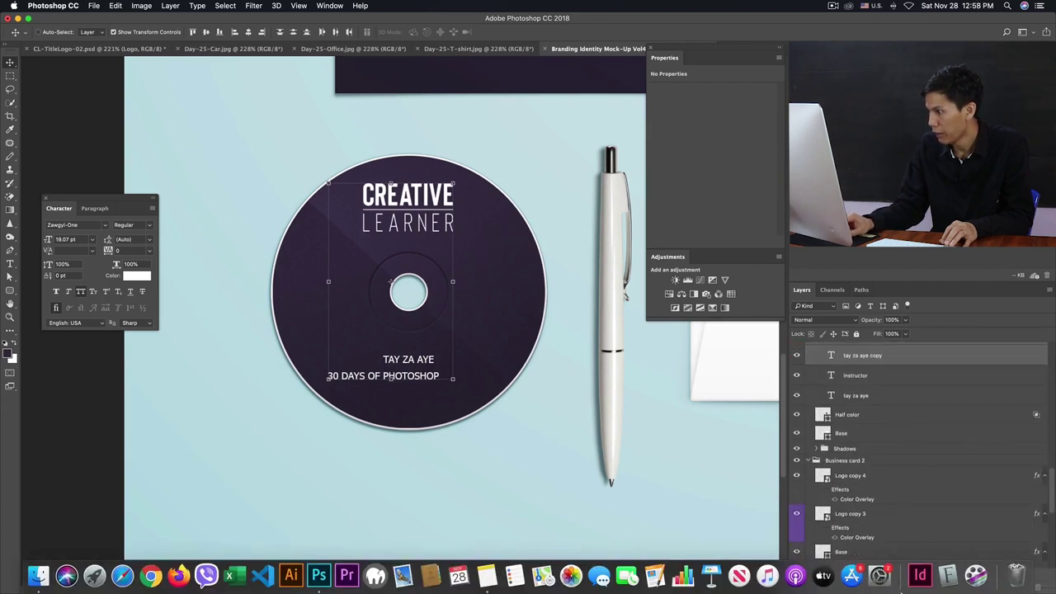
drag(891, 582, 833, 410)
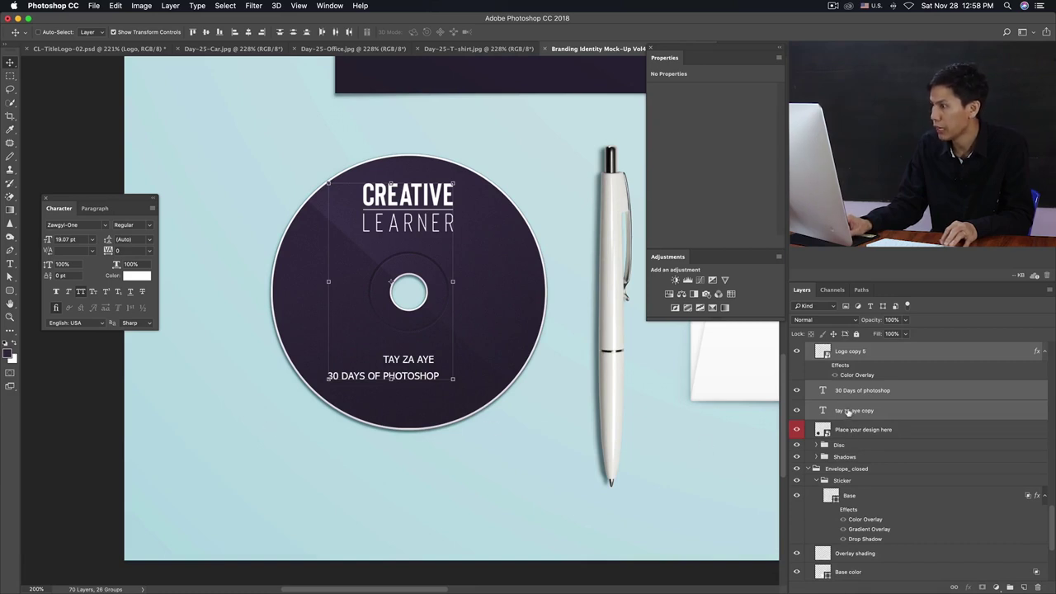
Align the horizontal centres of both text lines with the disc logo layer
click(848, 411)
shift+click(851, 391)
shift+click(853, 350)
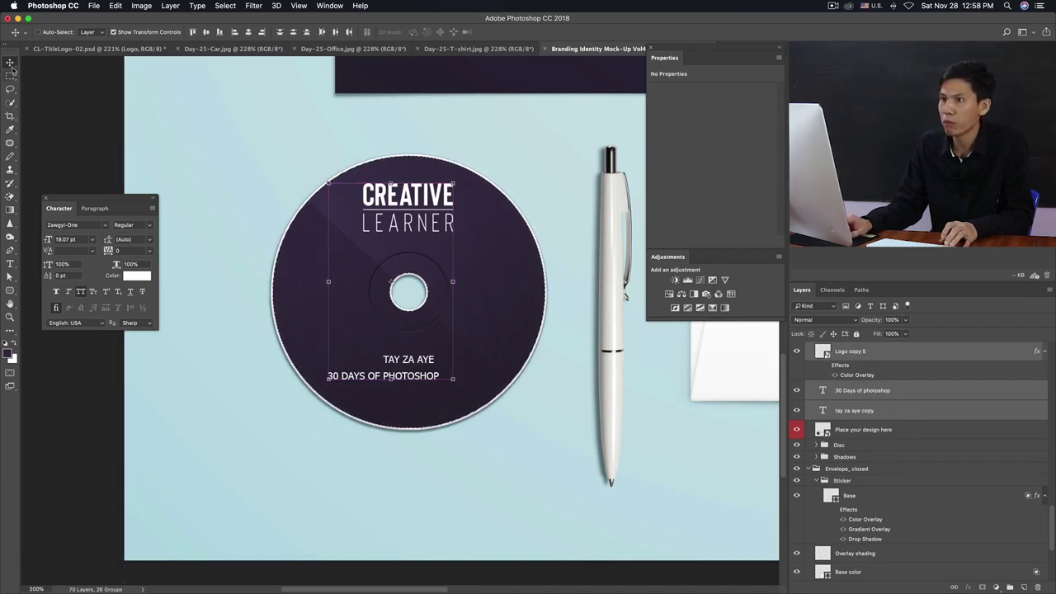
click(248, 32)
scroll(264, 416, down, 2)
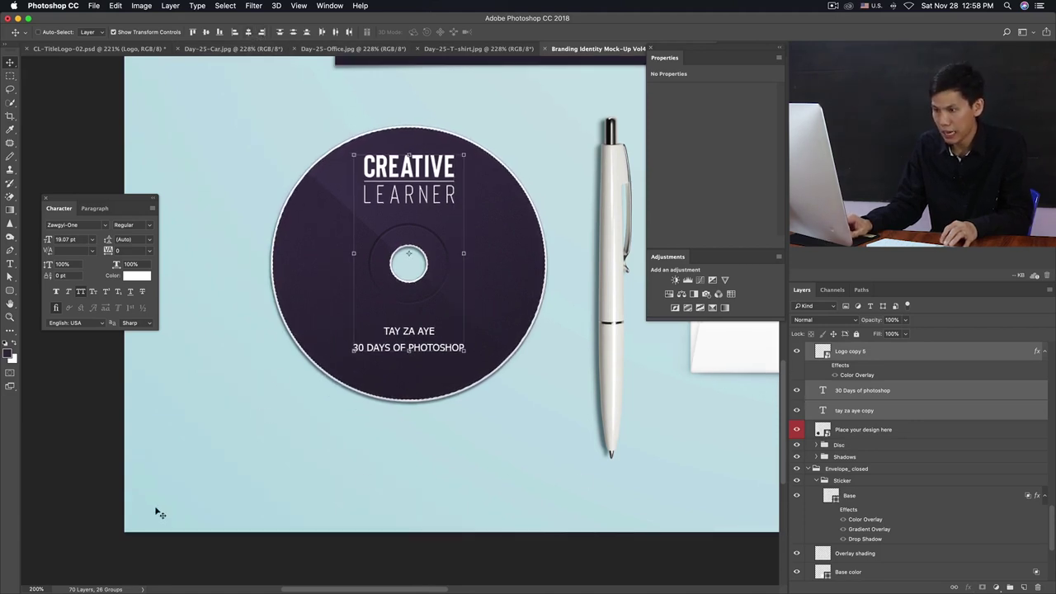
click(51, 477)
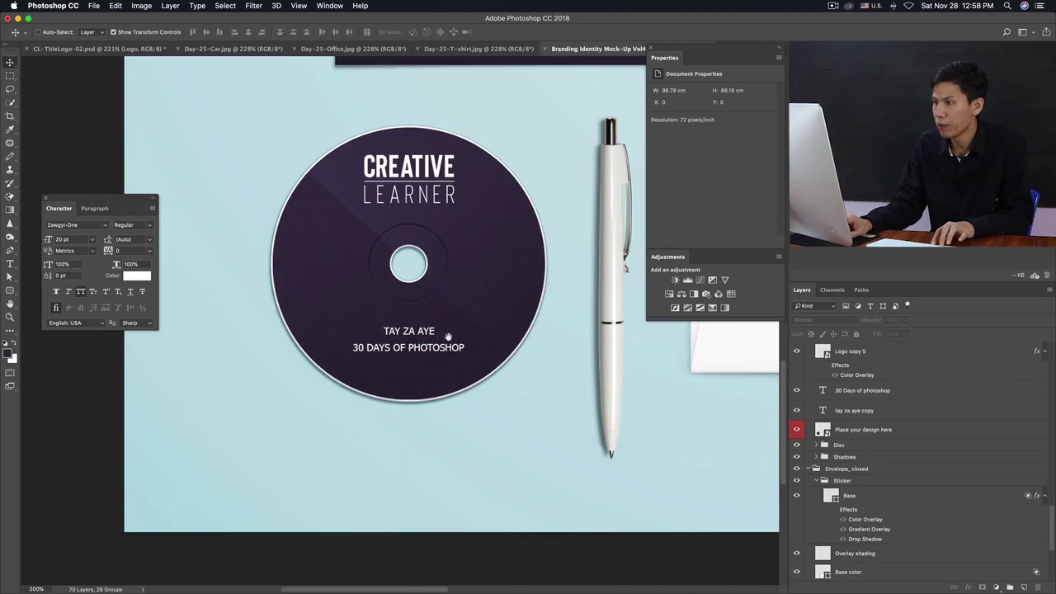
Zoom out to the whole mock-up, close the Properties/Adjustments panel, then switch to the office photo
key(ctrl+minus)
key(ctrl+minus)
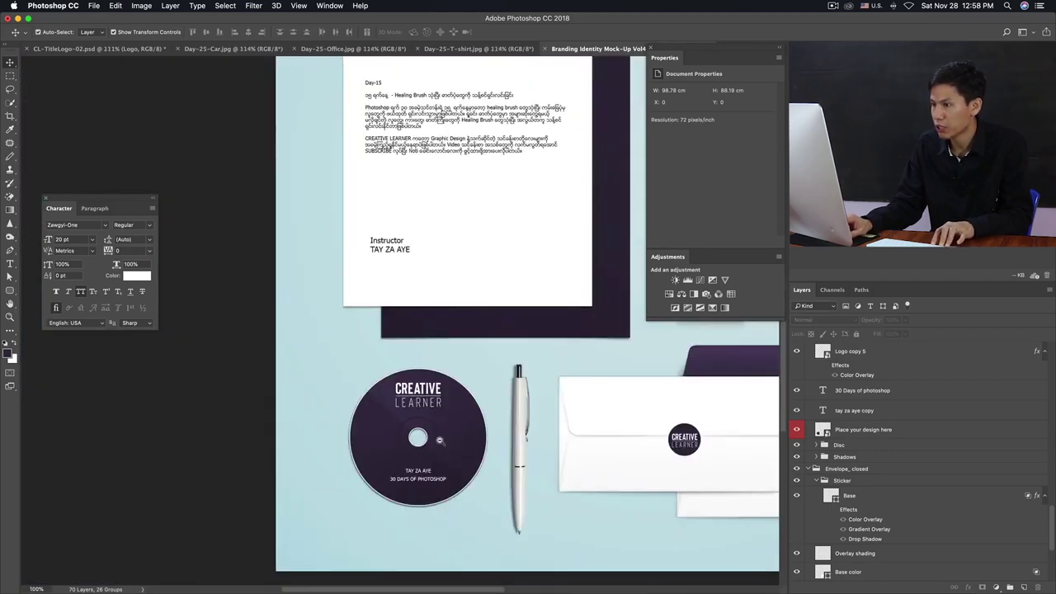
key(h)
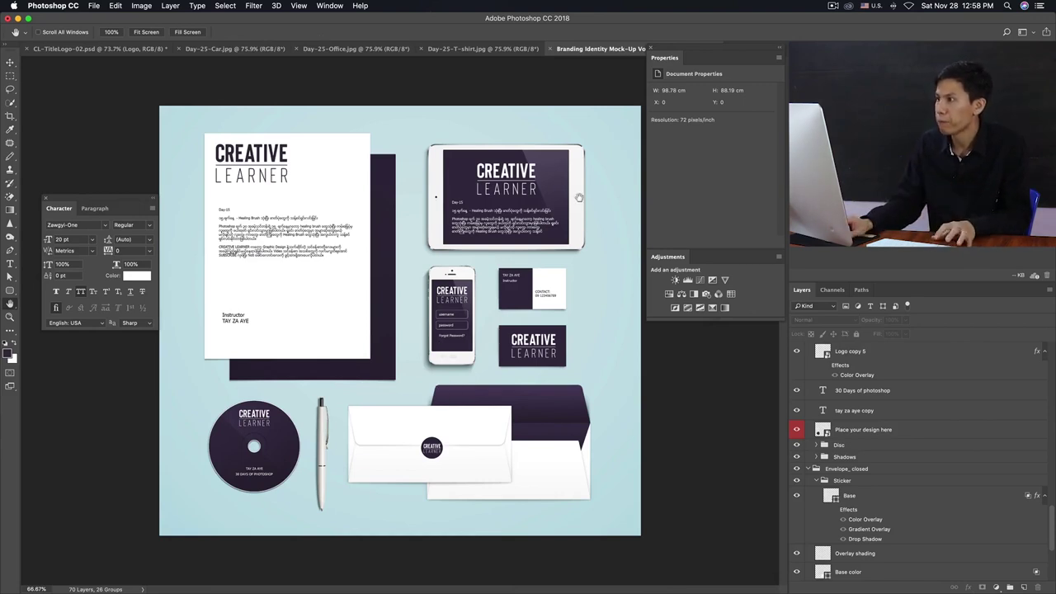
click(650, 49)
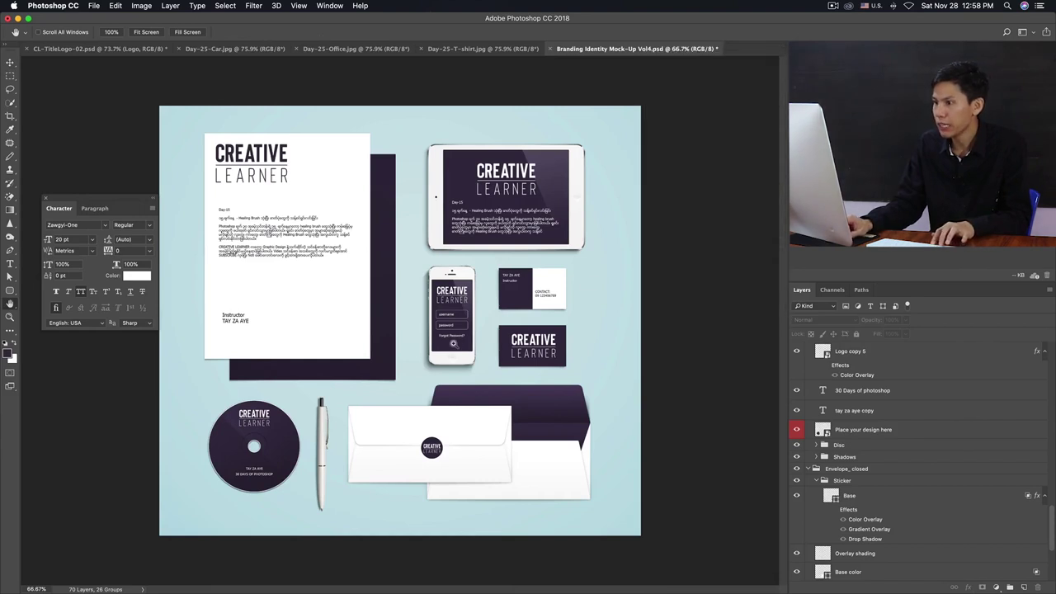
key(ctrl+plus)
key(ctrl+minus)
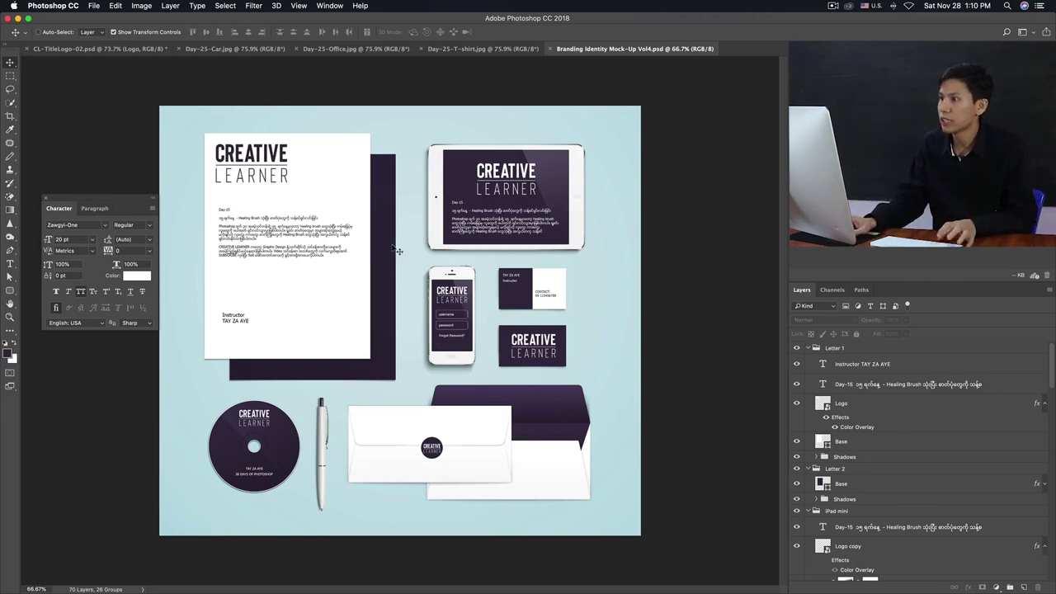
click(335, 49)
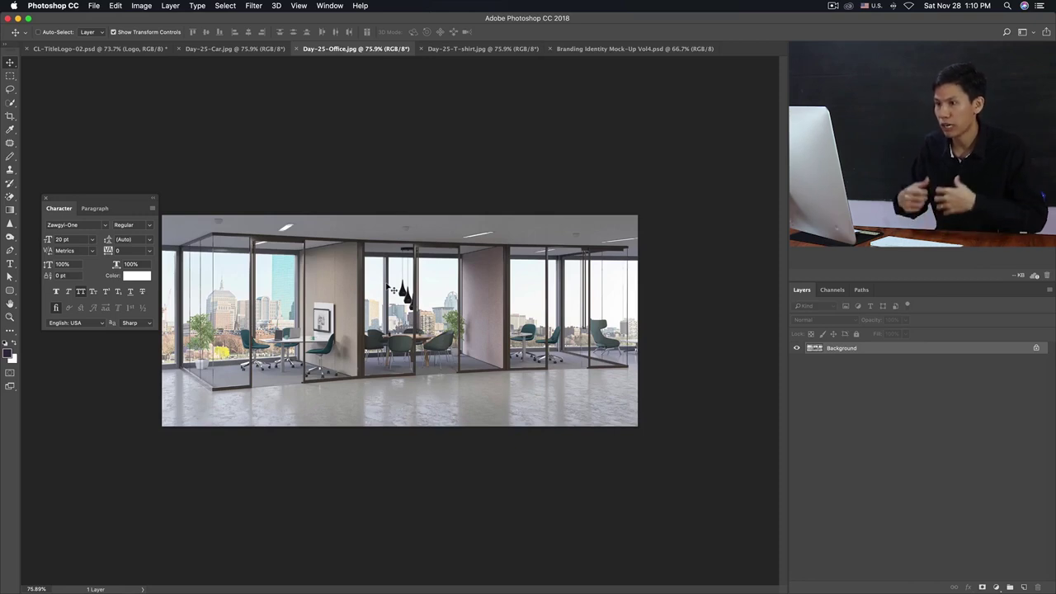
Close the Character panel, view Day-25-Office.jpg at 100%, and add a blank Layer 1
click(45, 199)
key(ctrl+plus)
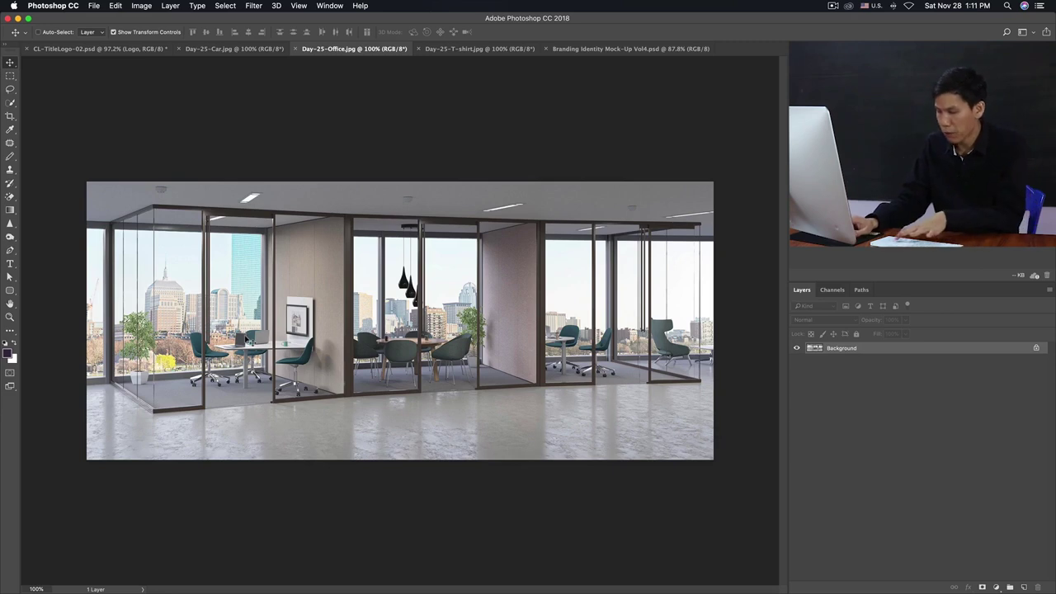
click(1024, 588)
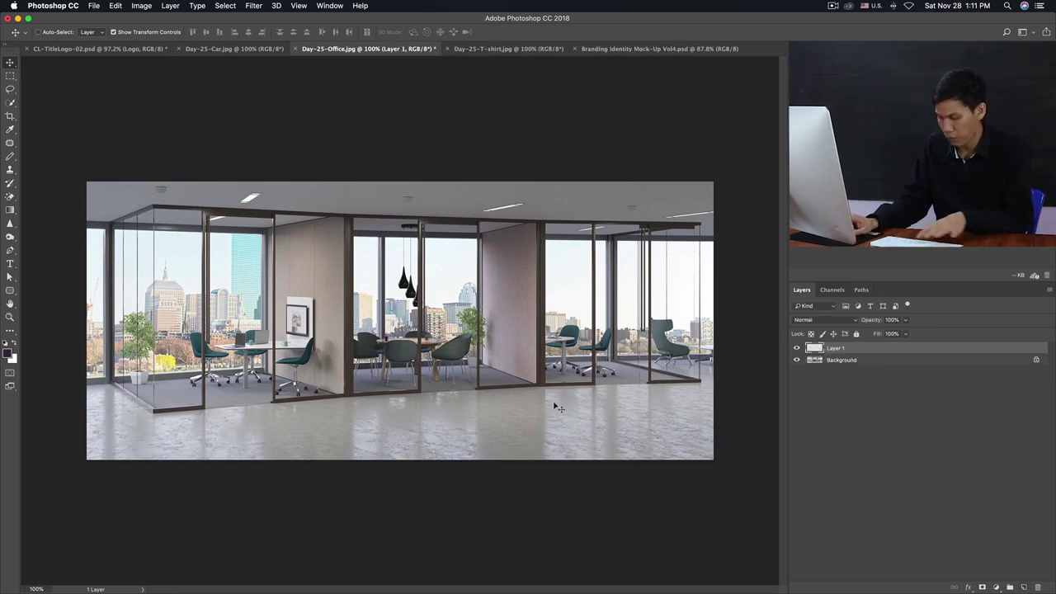
Paint teal guide lines along the glass wall's ceiling beam, floor and side edges on Layer 1
key(p)
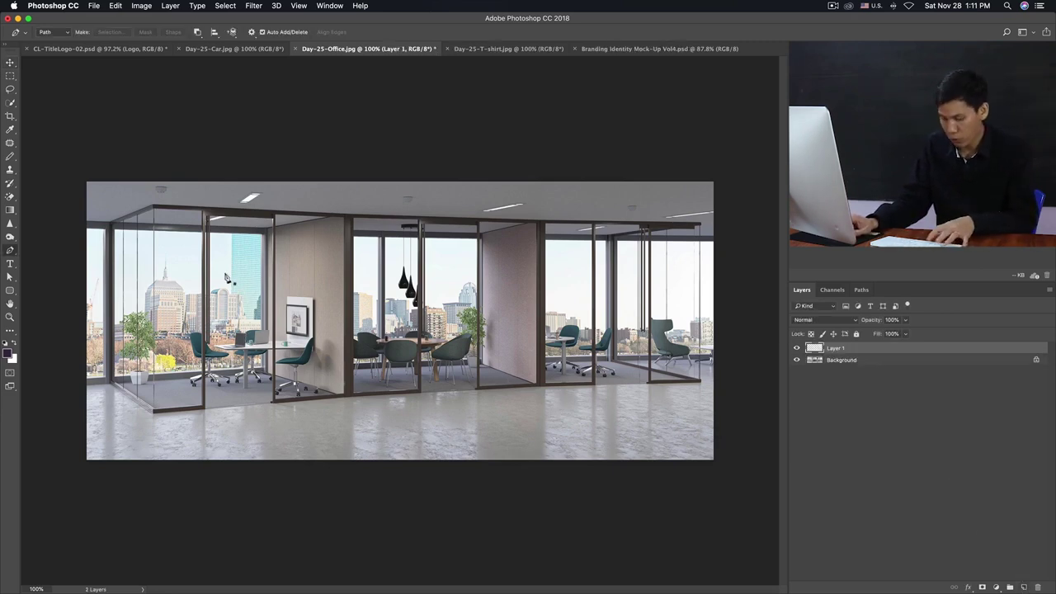
key(b)
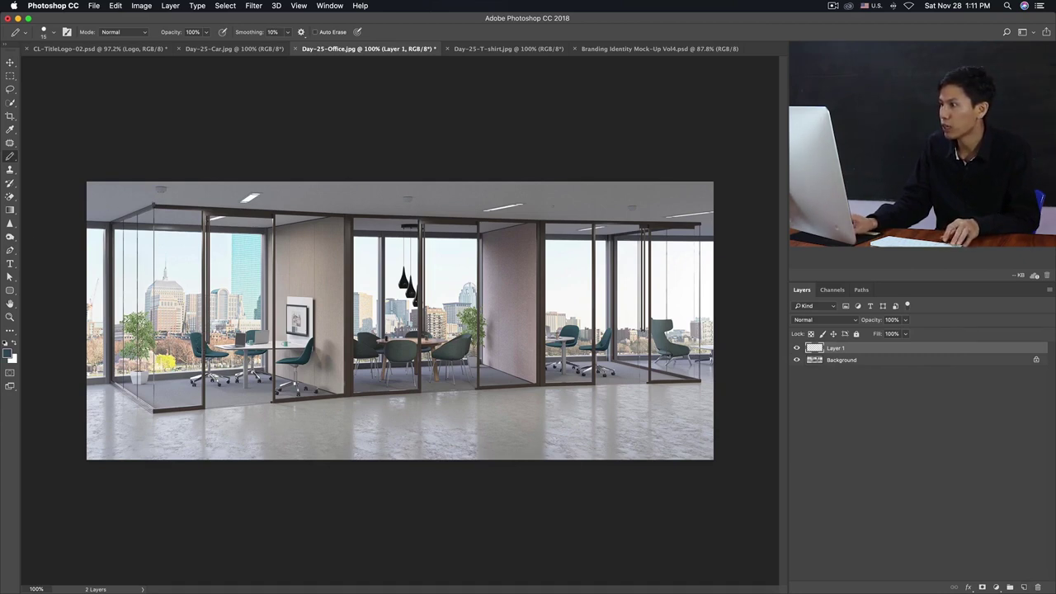
shift+click(702, 221)
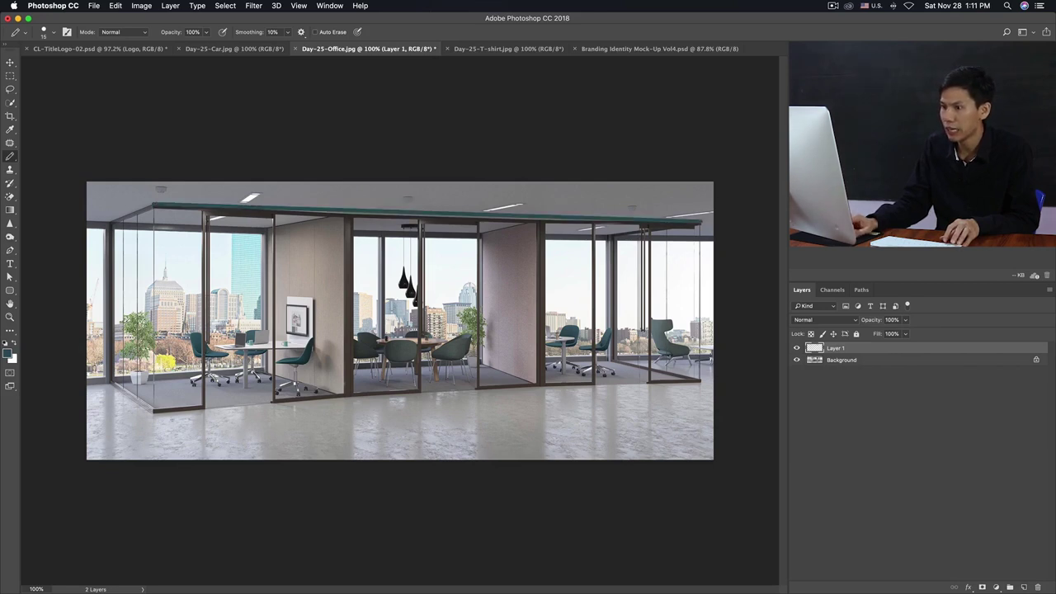
shift+click(702, 382)
shift+click(702, 221)
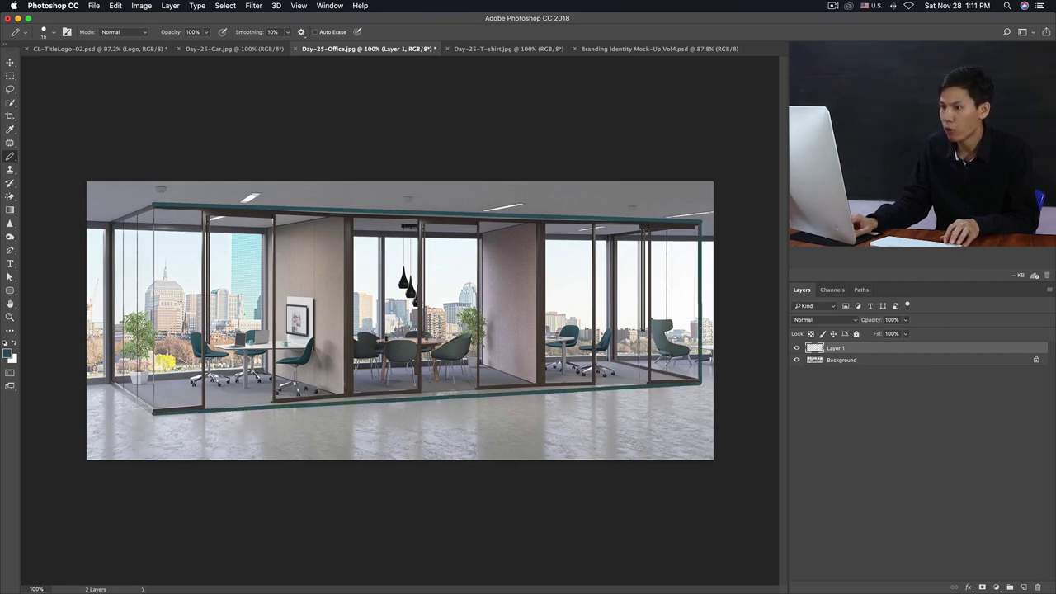
shift+click(153, 413)
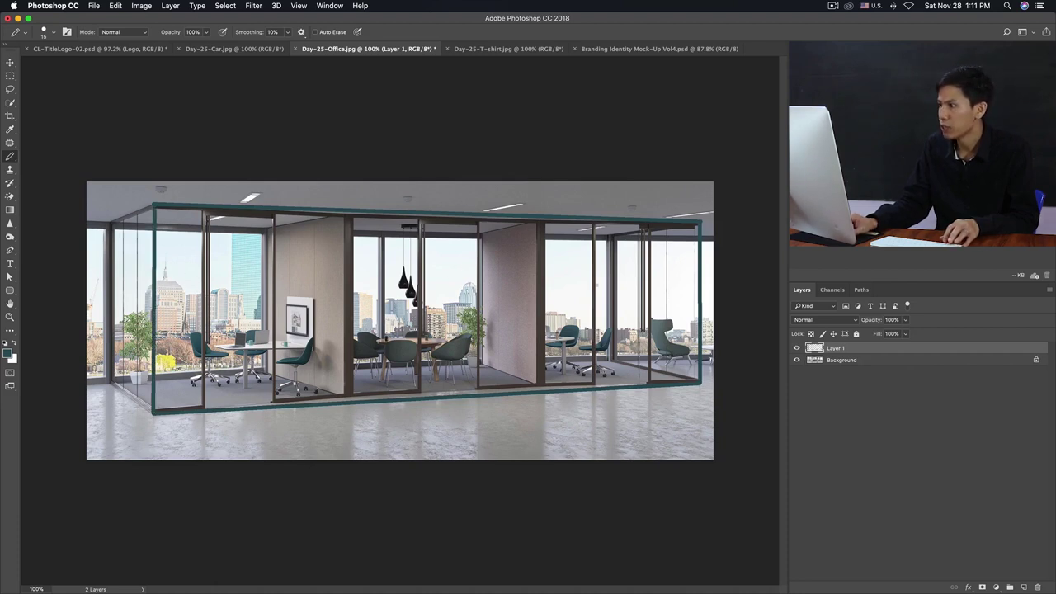
Sketch teal vertical marks on the glass and wall picture, then delete the sketch layer
drag(688, 244, 689, 327)
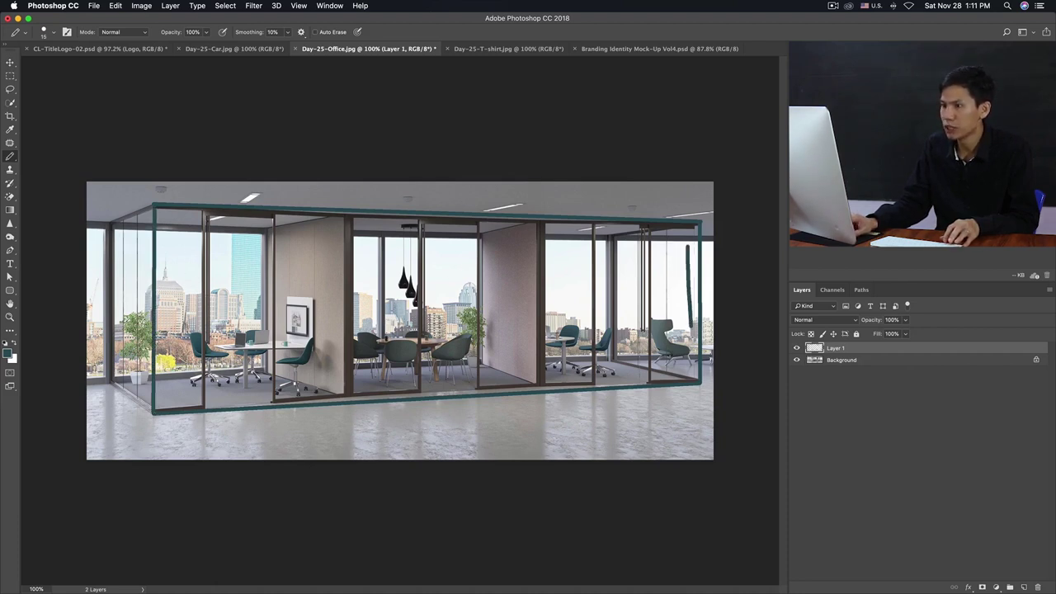
drag(165, 225, 162, 396)
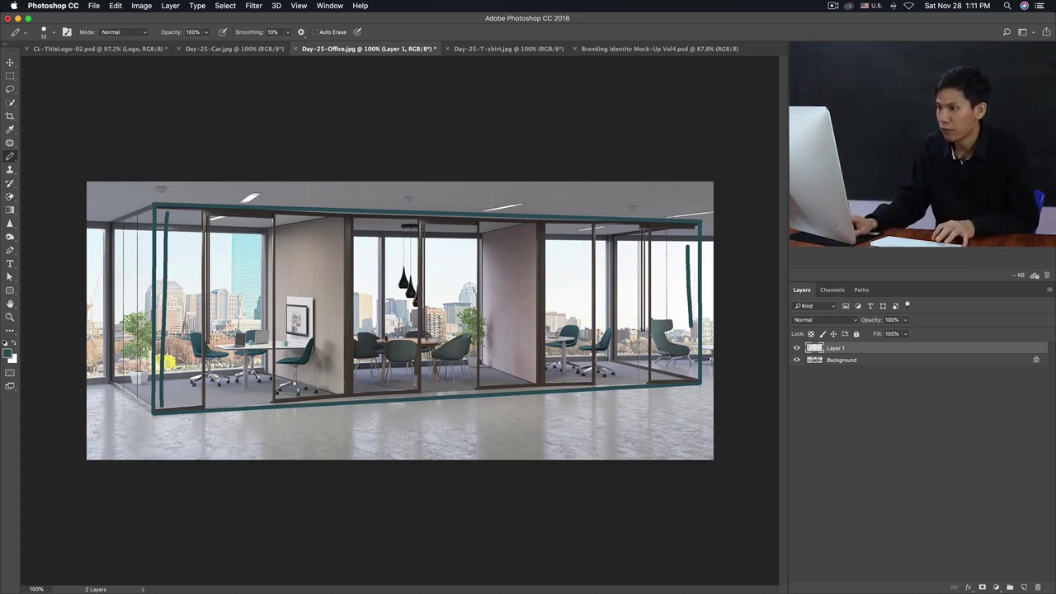
mouse_move(282, 294)
mouse_down()
mouse_move(343, 294)
mouse_move(289, 325)
mouse_up()
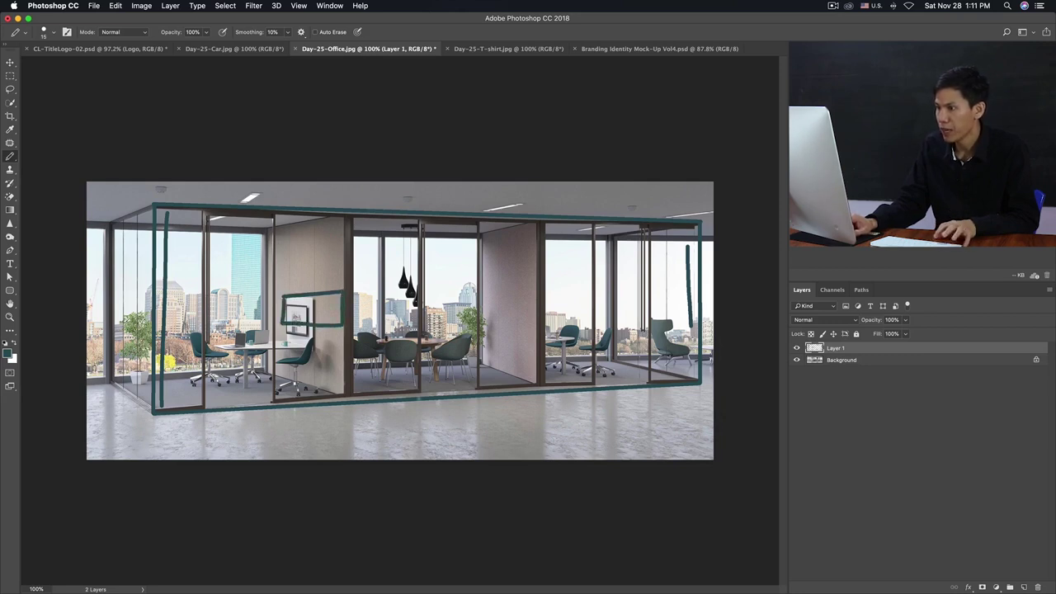
mouse_move(484, 233)
mouse_down()
mouse_move(485, 333)
mouse_move(538, 382)
mouse_up()
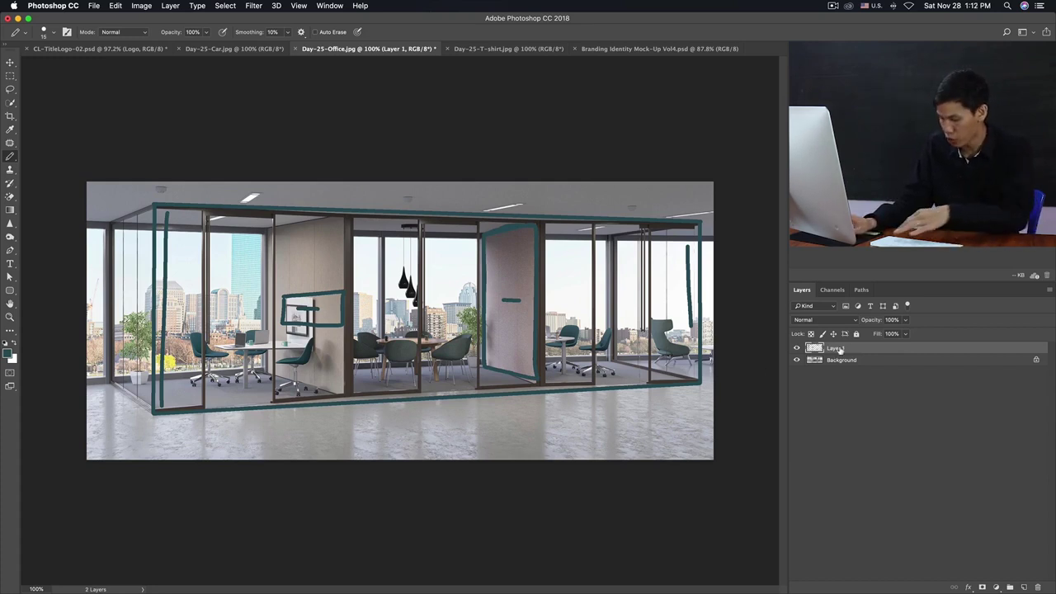
key(Delete)
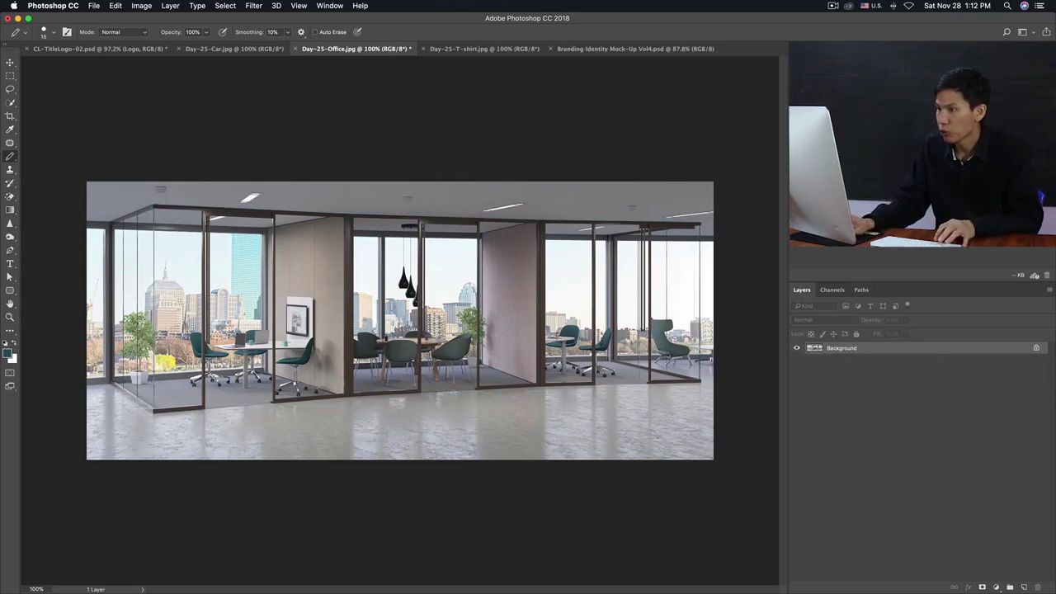
Drag the CREATIVE LEARNER logo into Day-25-Office and scale it to about 23% on the left wall panel
click(126, 49)
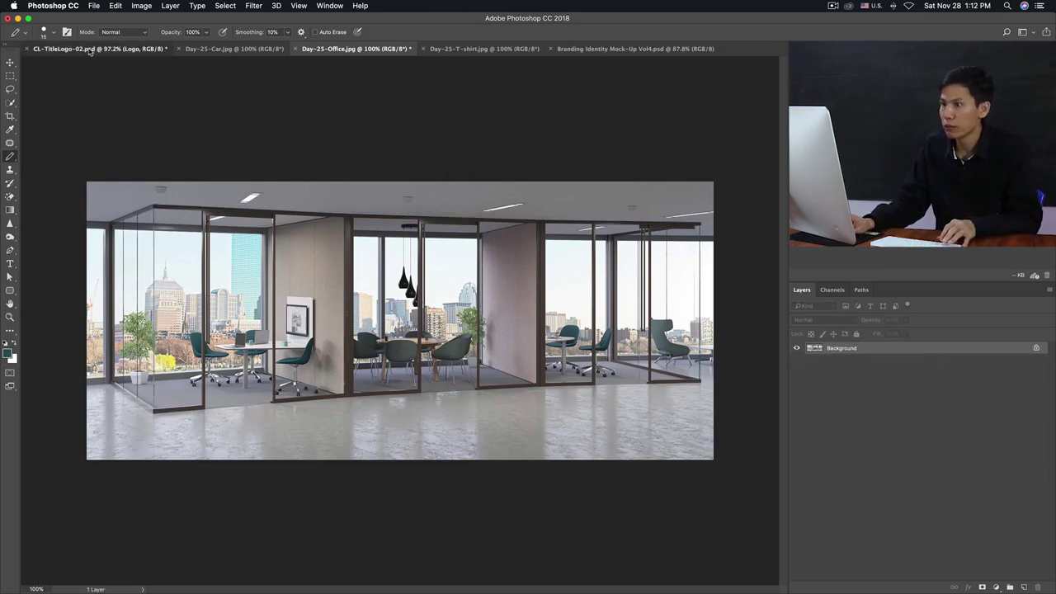
key(v)
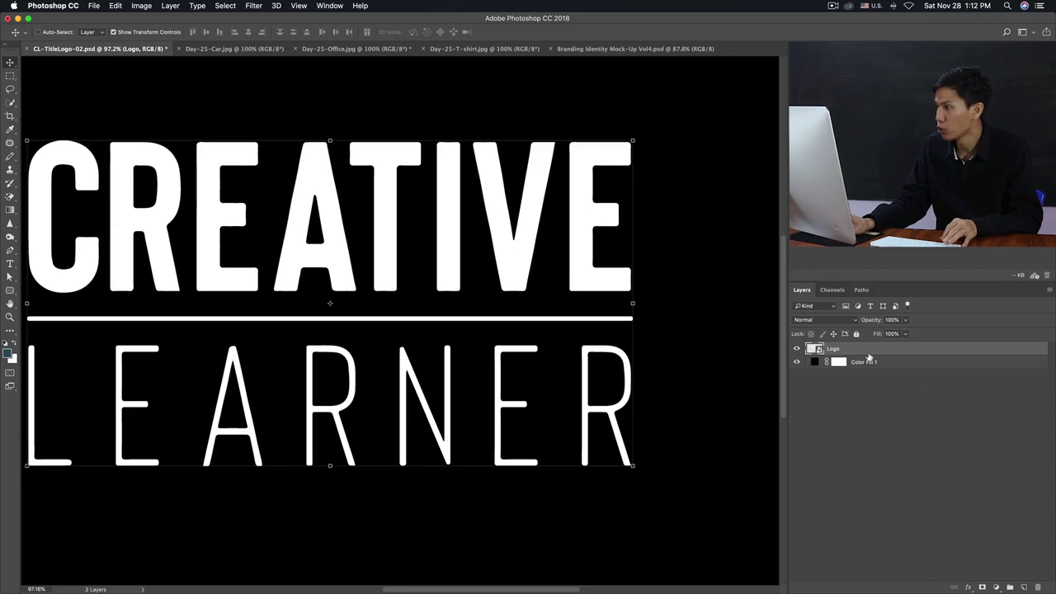
drag(349, 154, 345, 23)
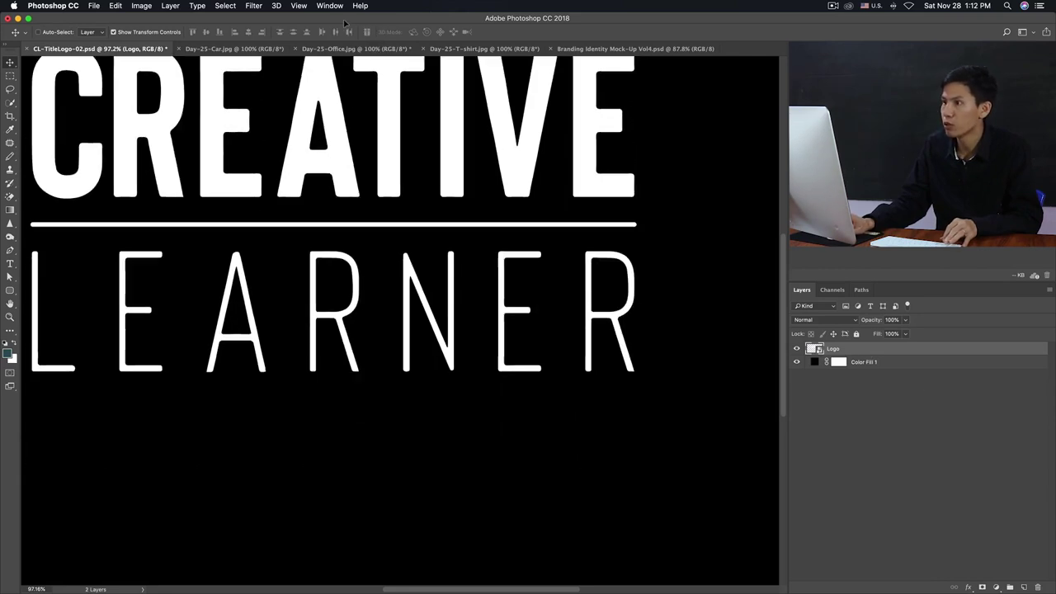
click(329, 50)
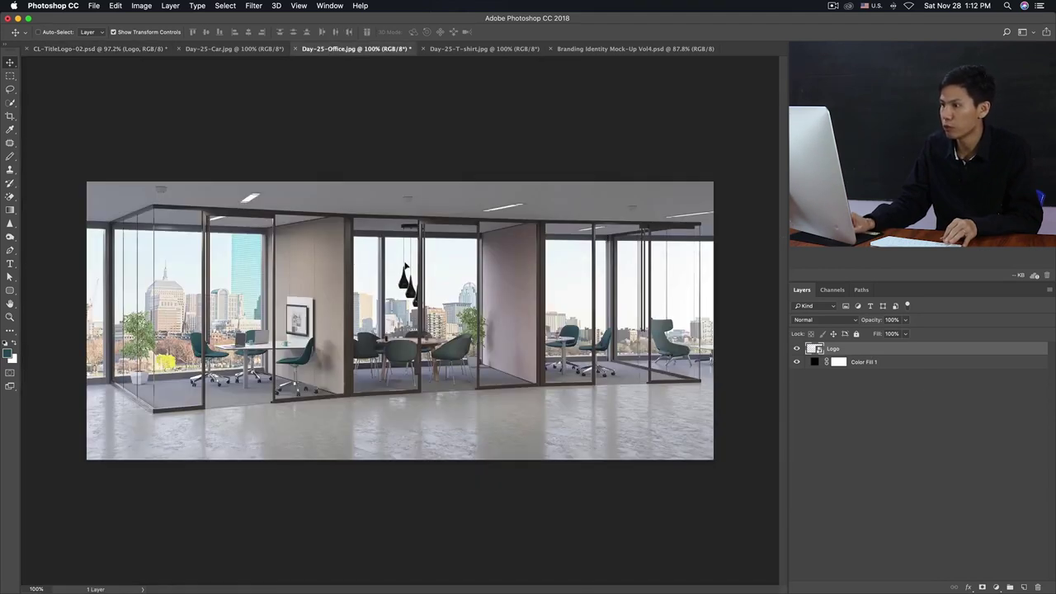
drag(406, 265, 408, 264)
key(super+t)
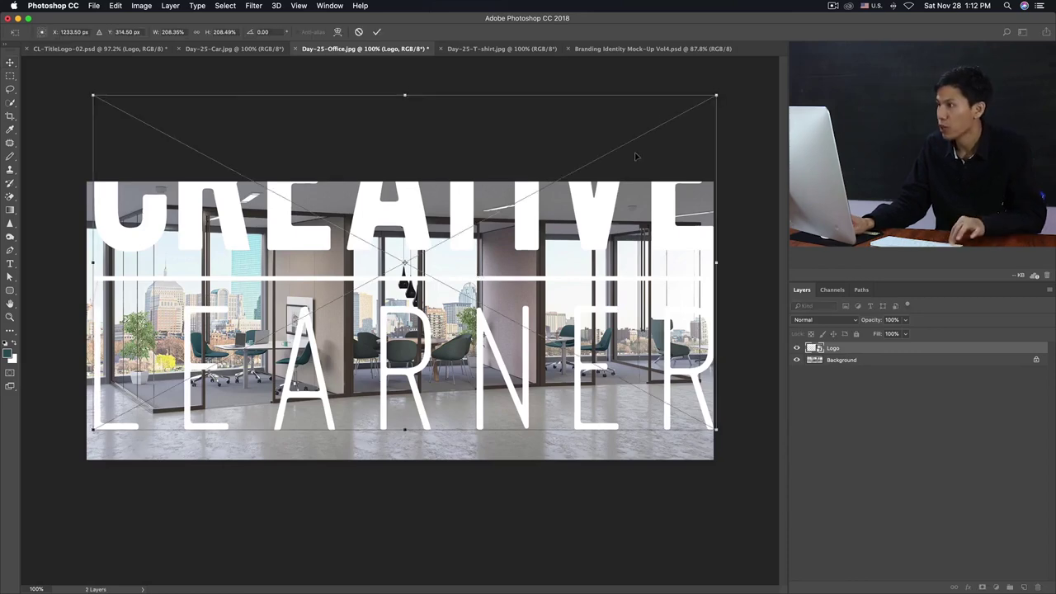
drag(717, 97, 494, 216)
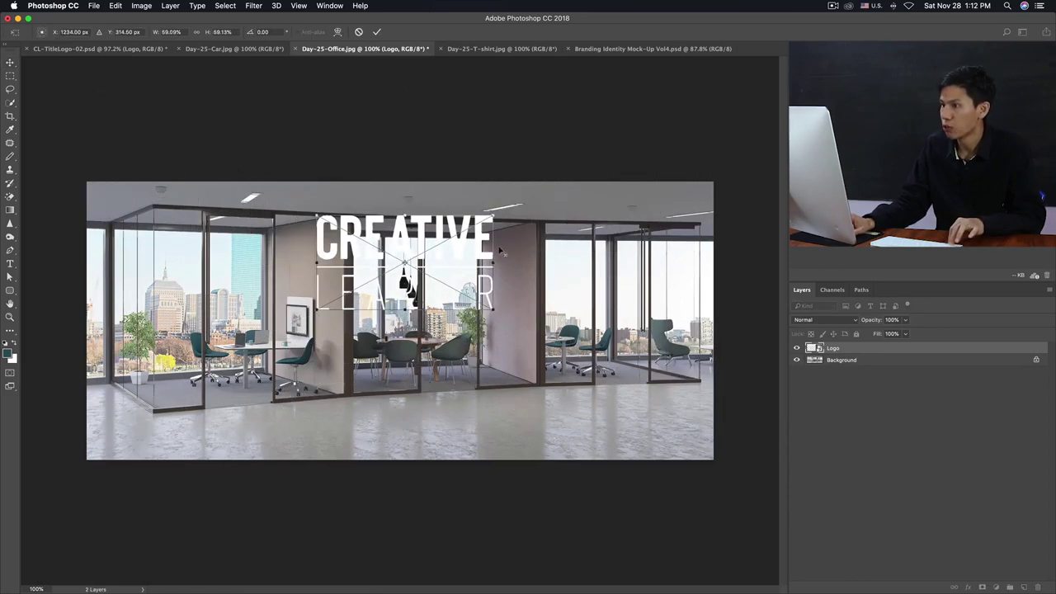
drag(411, 240, 405, 278)
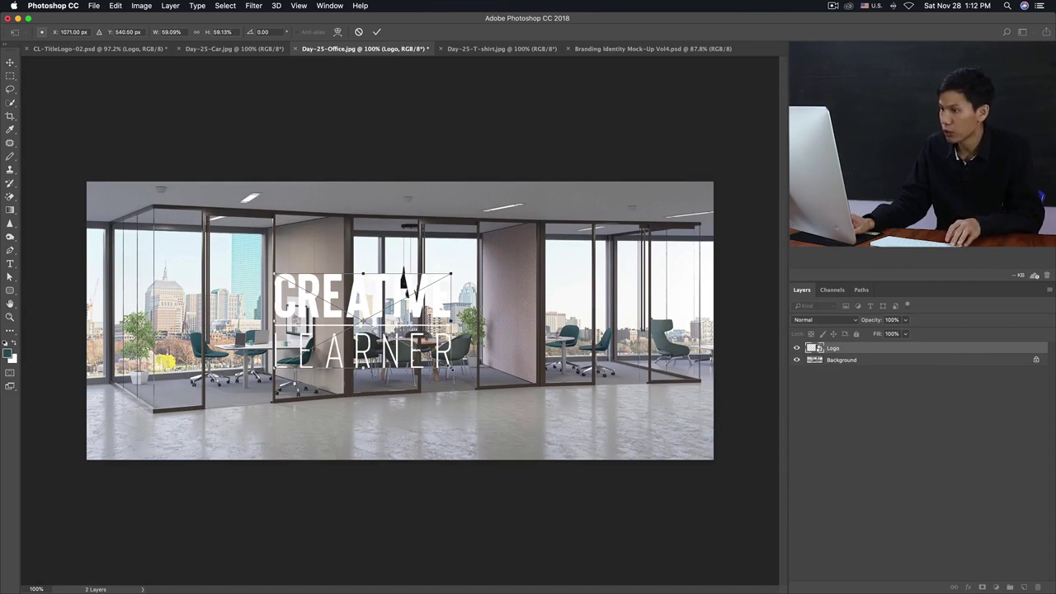
drag(450, 370, 345, 309)
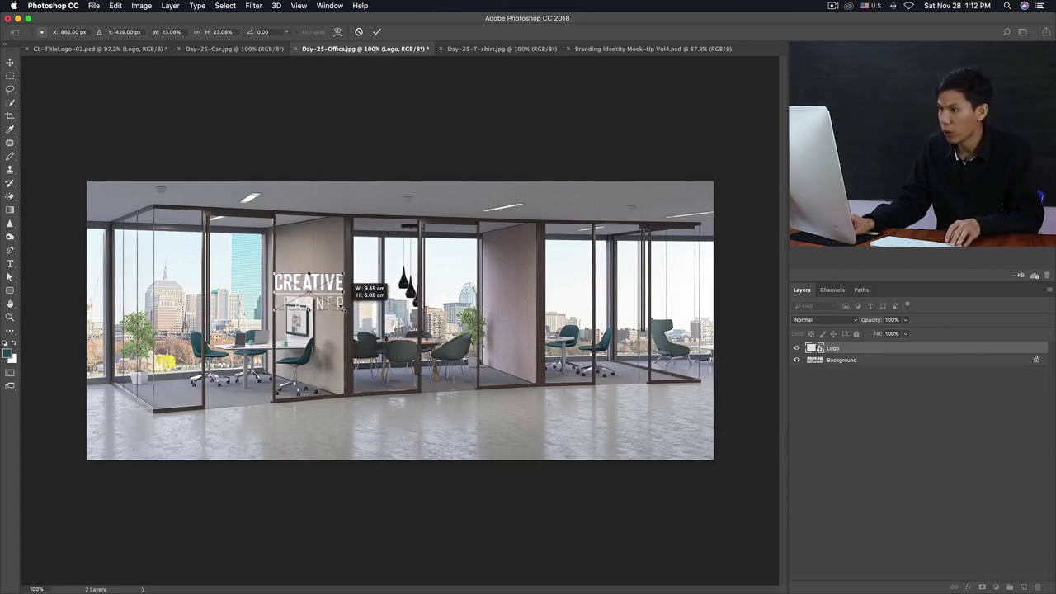
key(Return)
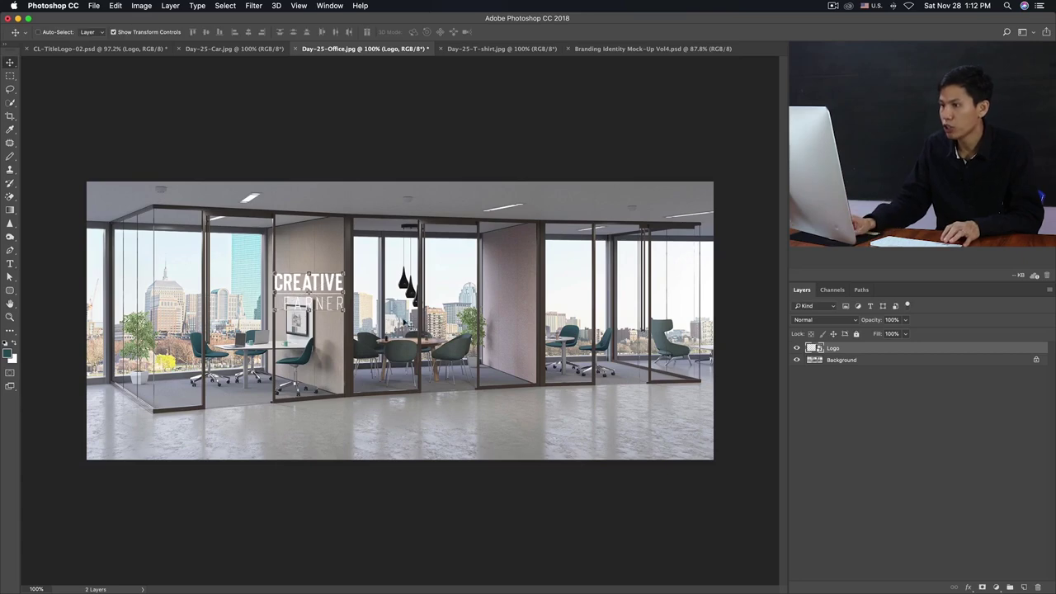
Fine-tune the logo to about 21.6% and nudge it slightly down and right
drag(340, 295, 335, 311)
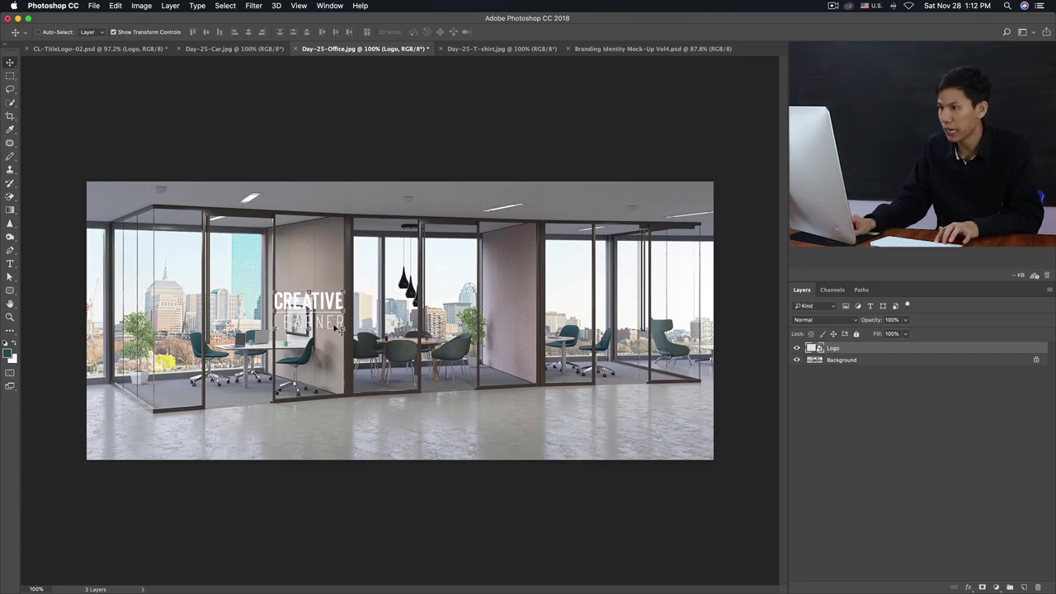
key(ctrl+plus)
key(ctrl+t)
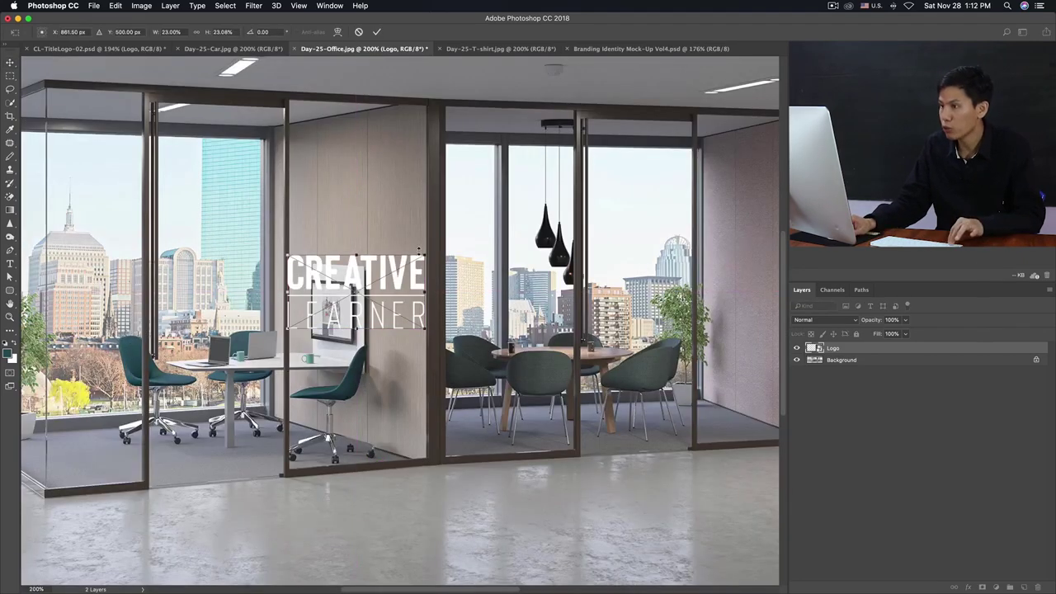
drag(427, 254, 422, 257)
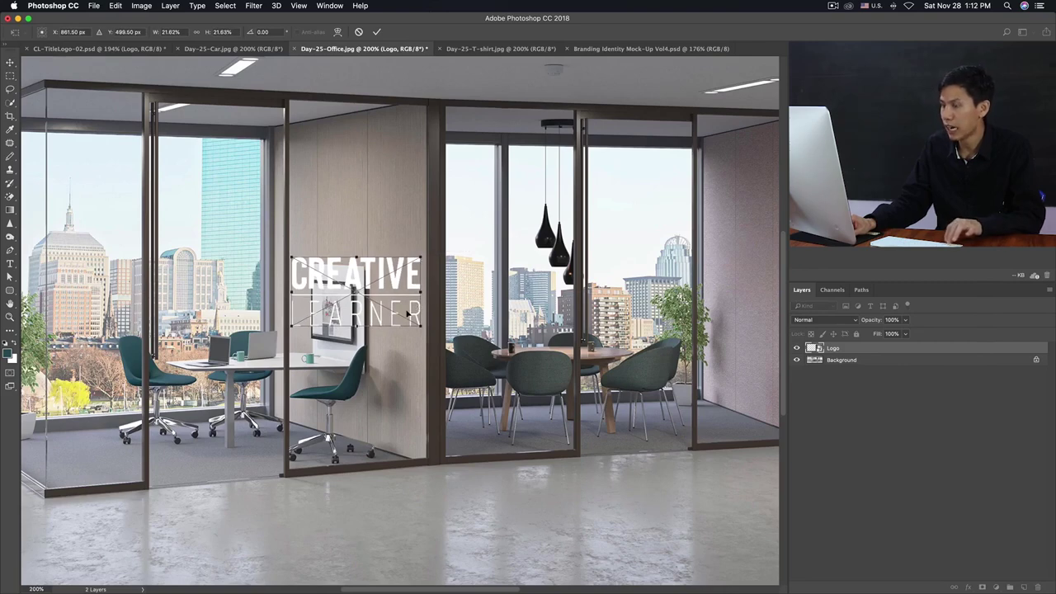
key(Right)
key(Right)
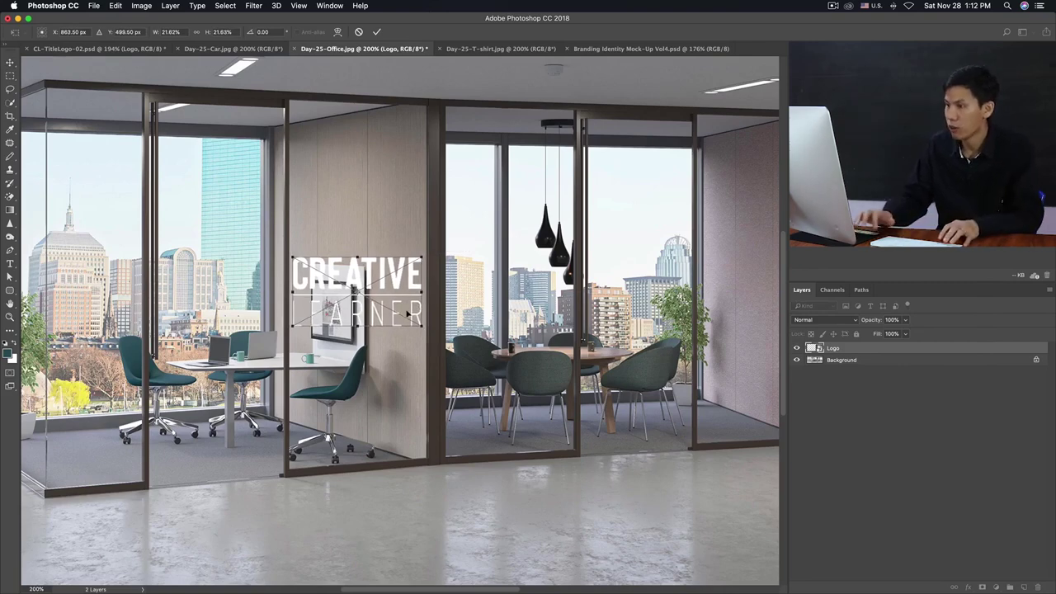
key(Return)
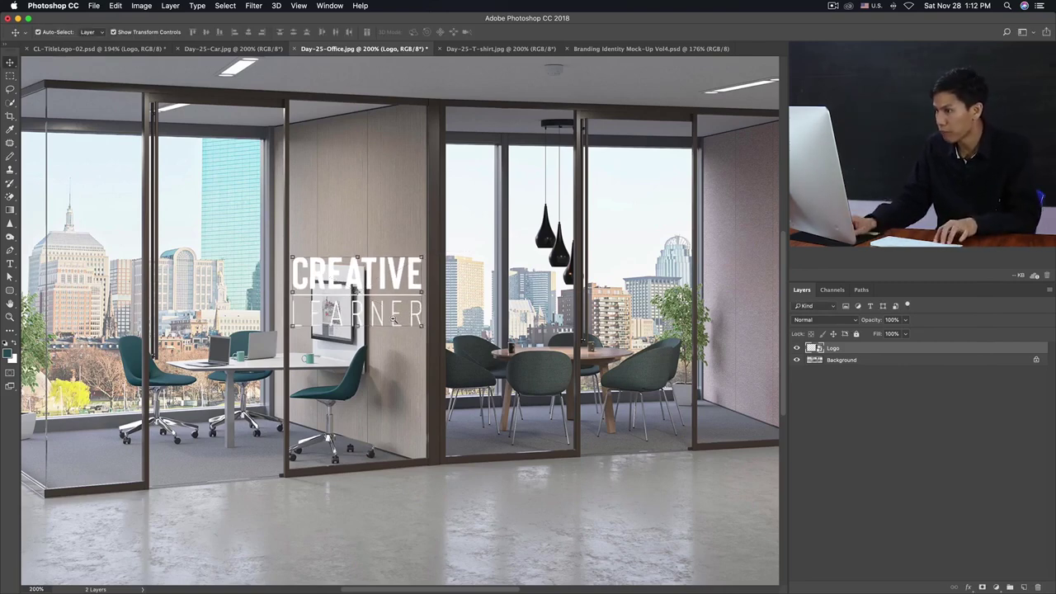
key(super+minus)
click(353, 390)
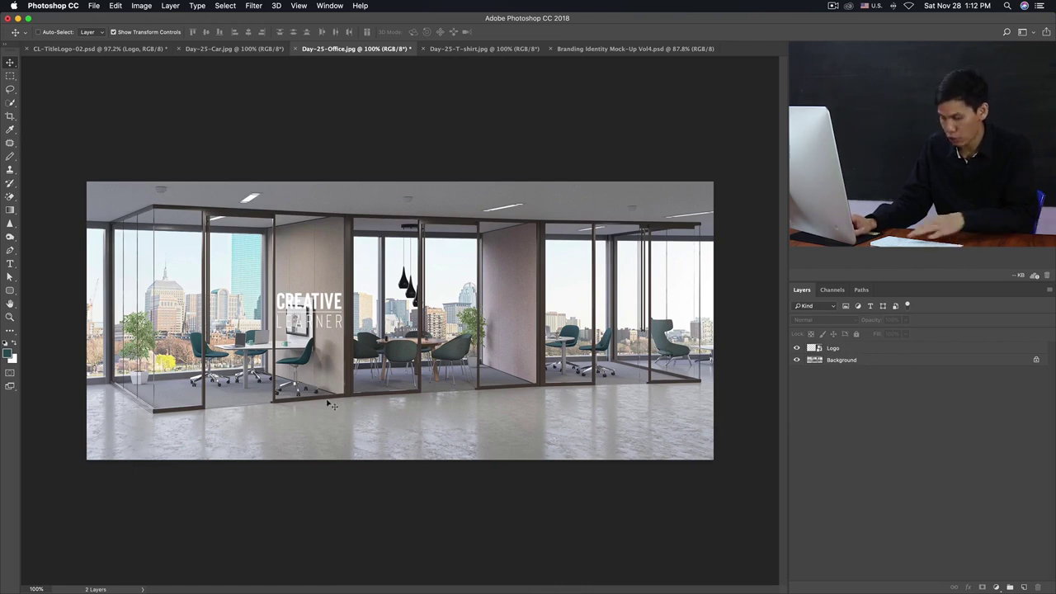
Draw a teal ellipse below the logo and resize it to a 135 px circle
key(p)
key(ctrl+plus)
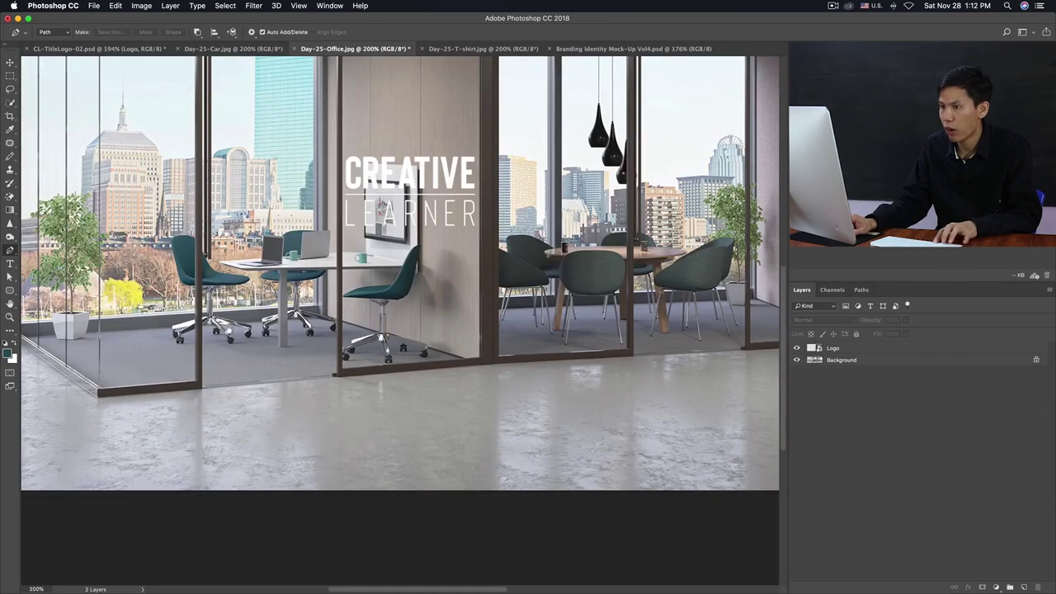
key(ctrl+minus)
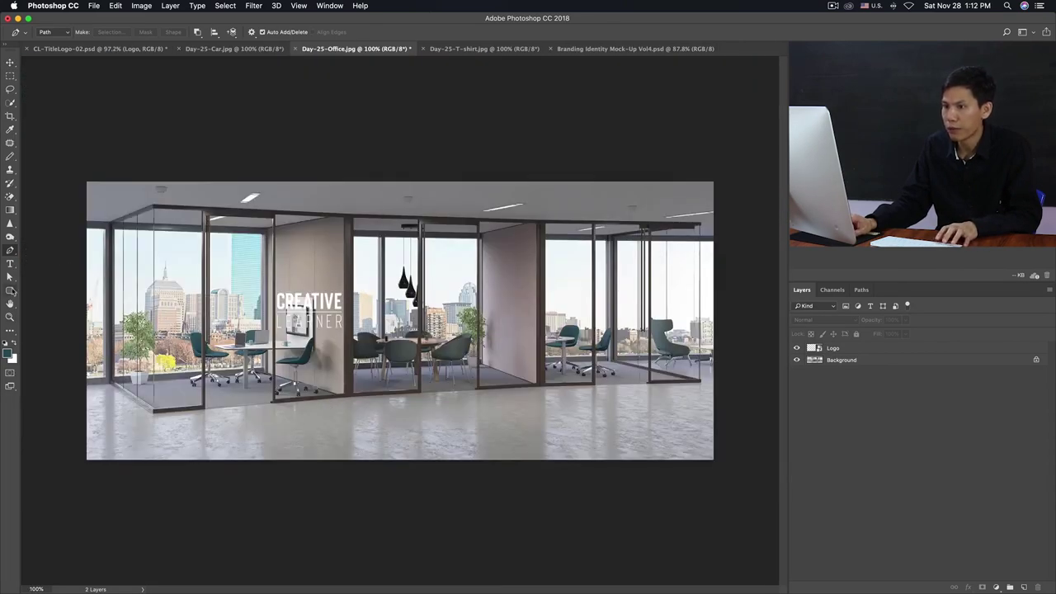
drag(12, 291, 62, 311)
drag(263, 367, 335, 401)
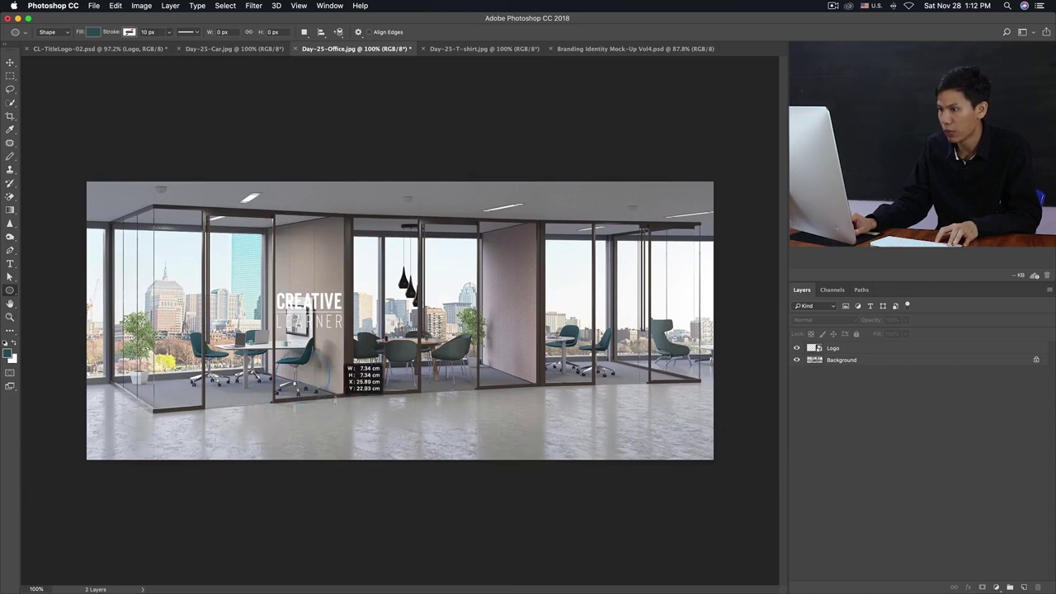
drag(334, 400, 332, 399)
key(ctrl+t)
mouse_move(330, 340)
mouse_down()
mouse_move(302, 369)
mouse_move(318, 352)
mouse_up()
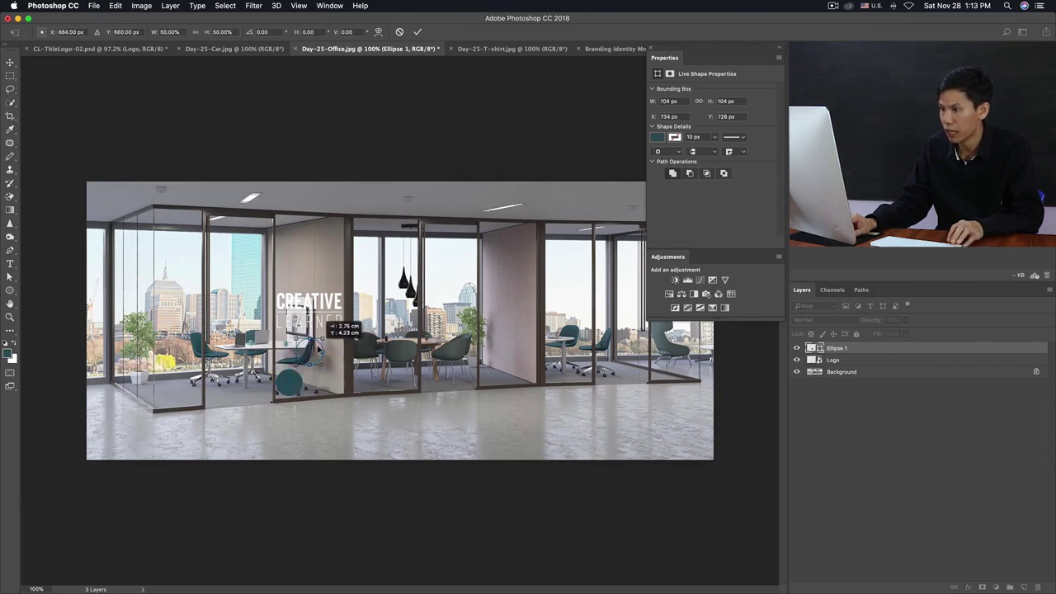
drag(326, 335, 331, 330)
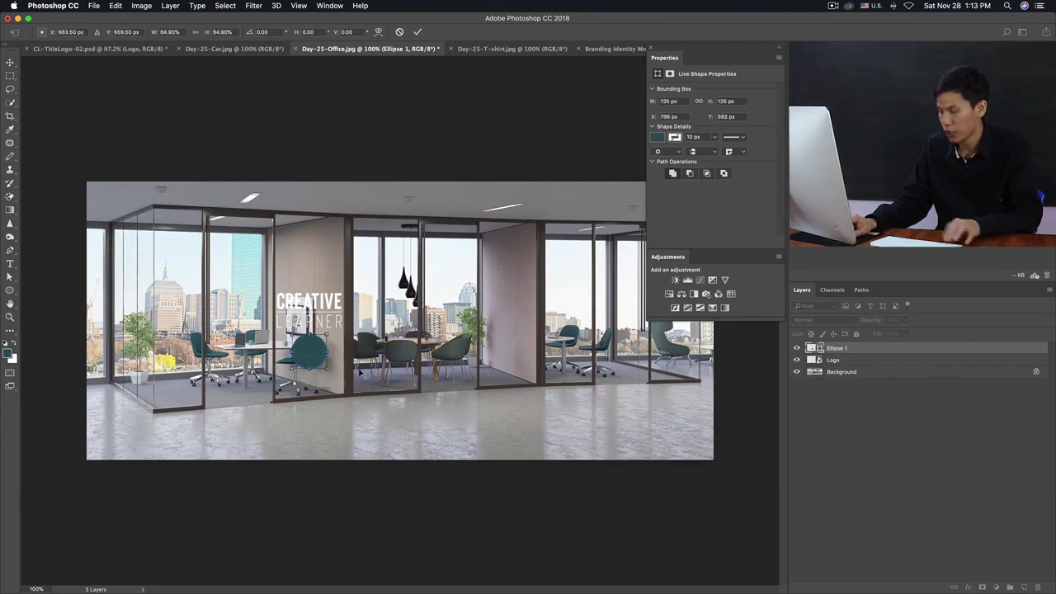
key(Return)
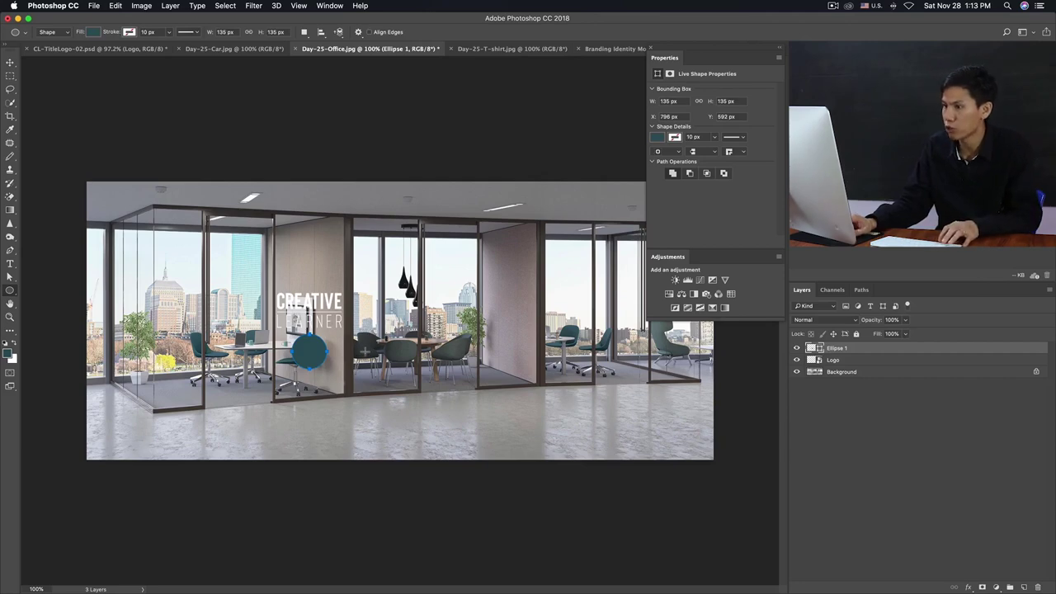
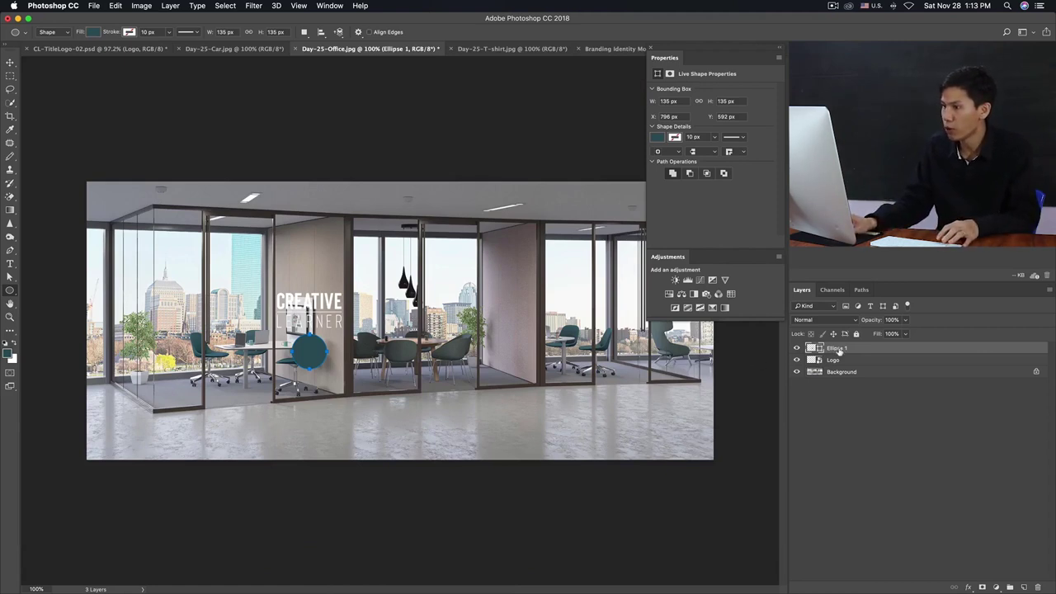
Hide the Ellipse 1 and Logo layers, then zoom to 200% on the office photo
click(797, 348)
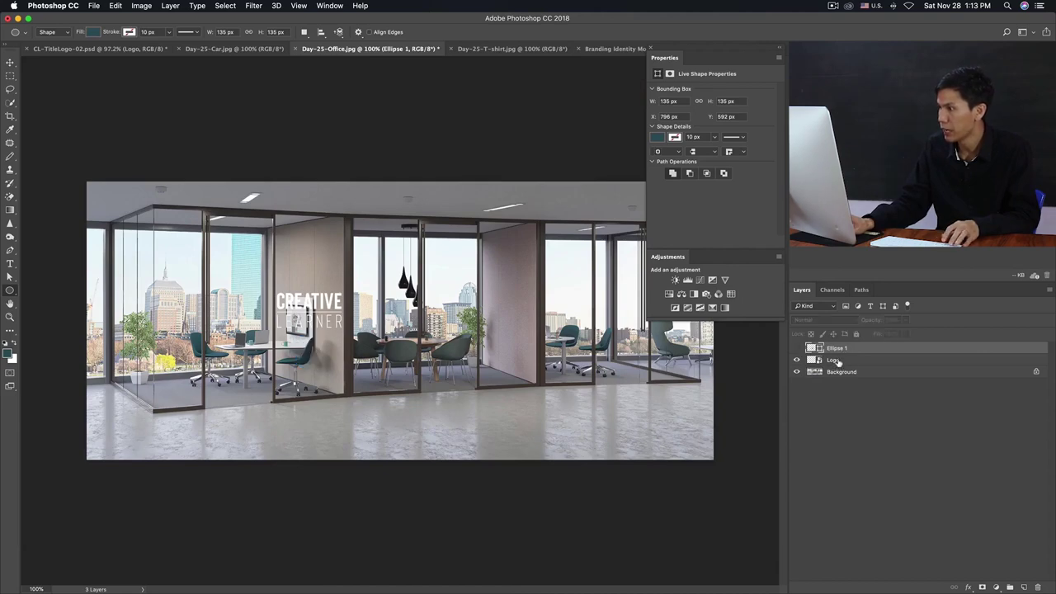
click(797, 359)
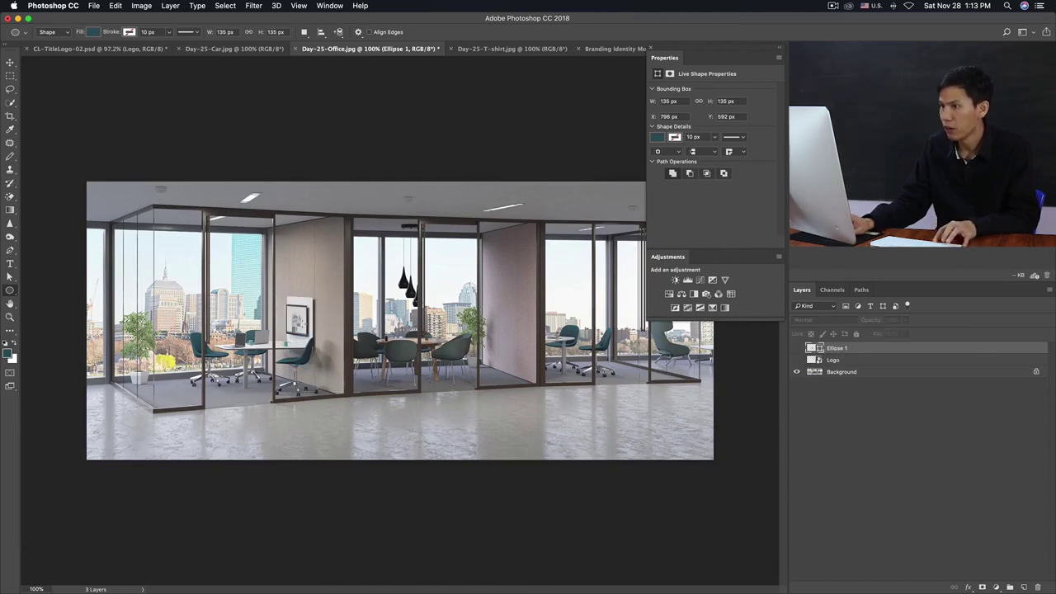
key(ctrl+plus)
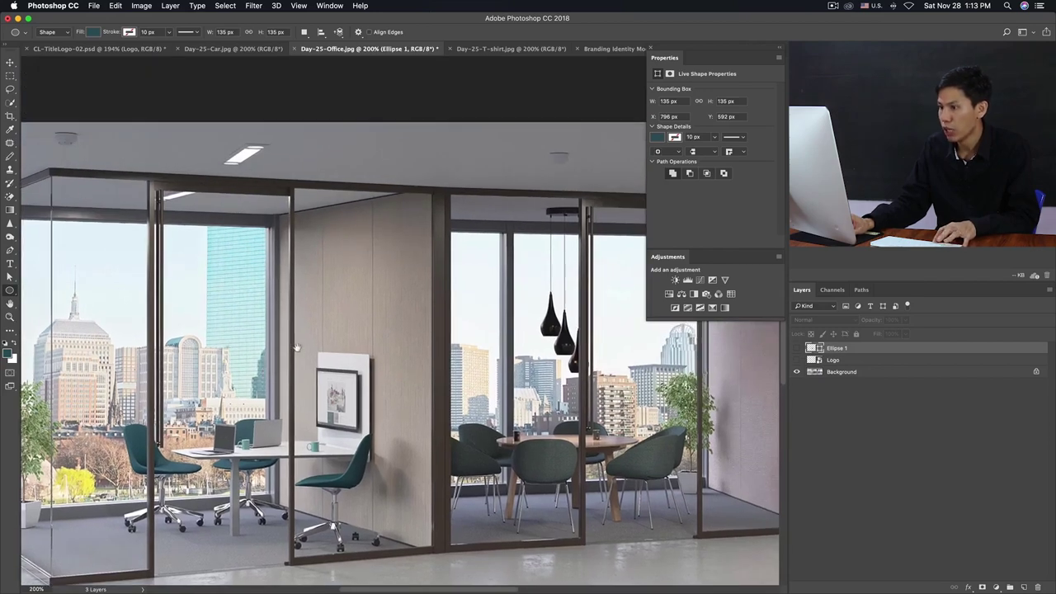
scroll(297, 345, right, 2)
scroll(296, 345, down, 1)
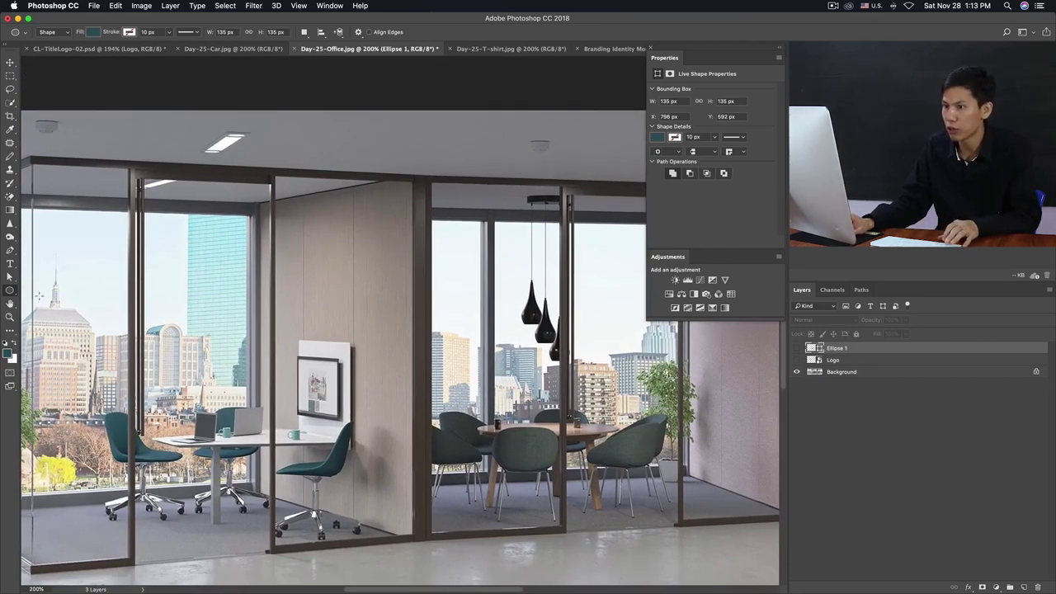
Mark the panel's four corners with Pencil dots on a new Layer 1, then hide that layer
key(b)
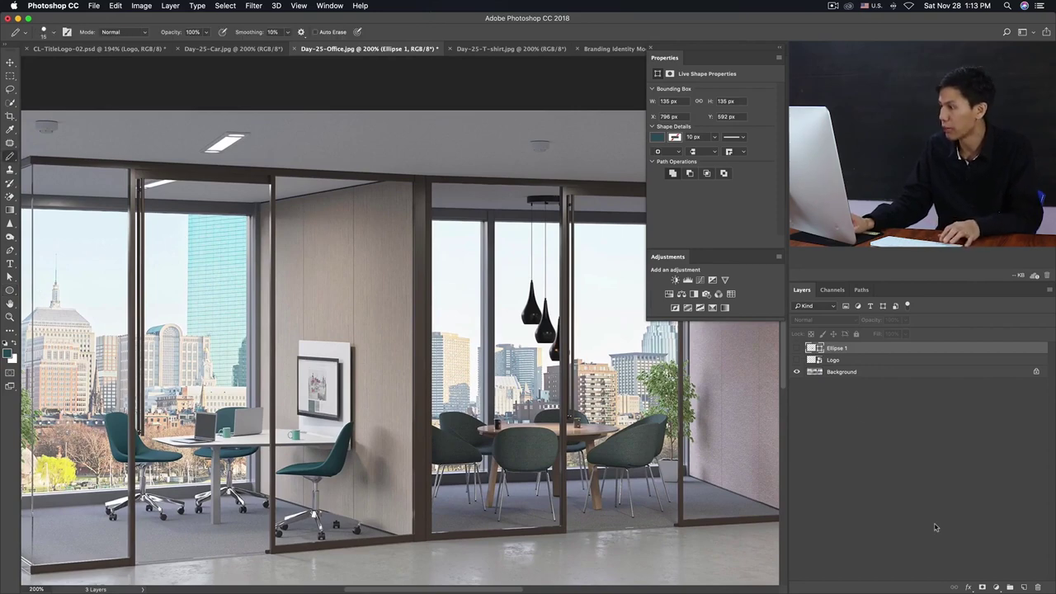
click(1025, 588)
click(279, 177)
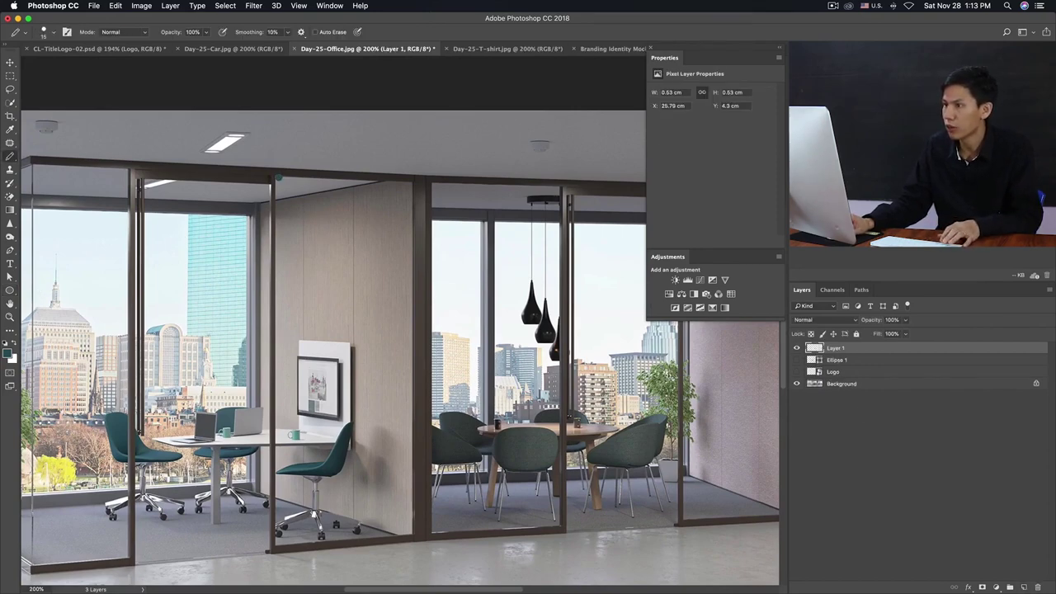
shift+click(413, 183)
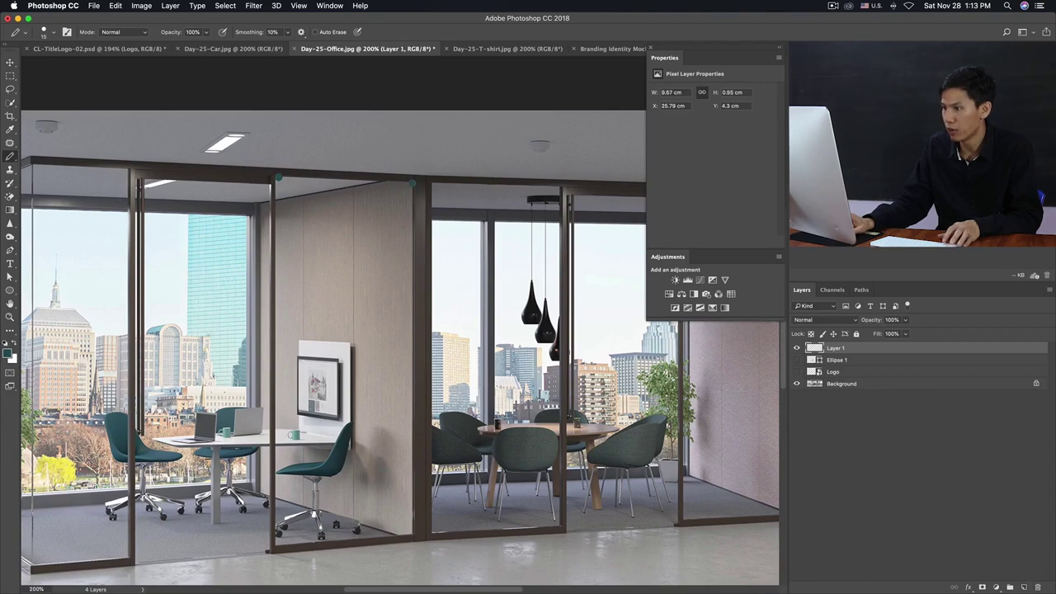
shift+click(412, 531)
shift+click(278, 545)
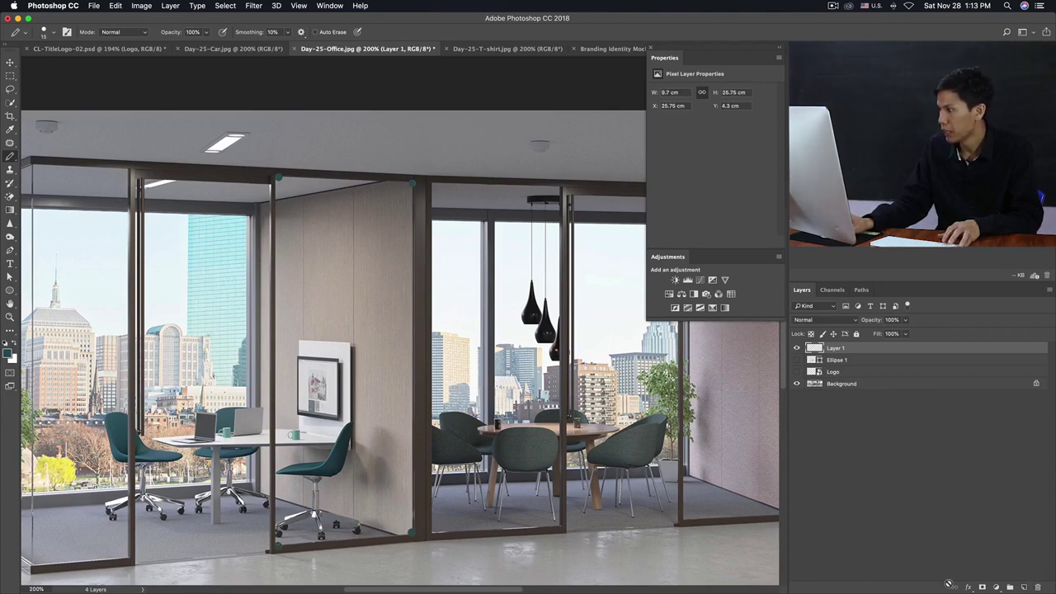
click(797, 349)
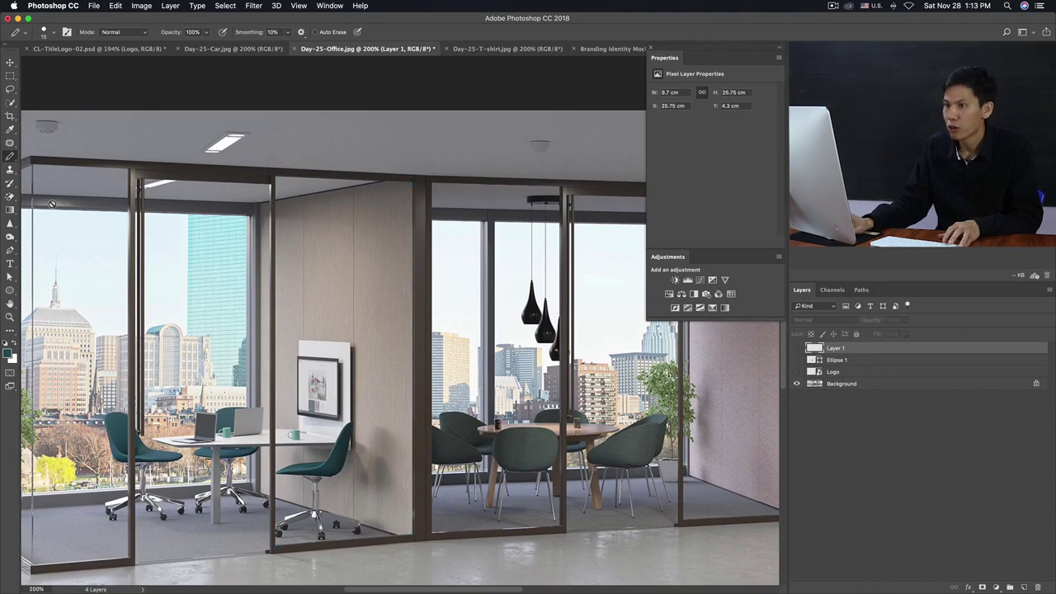
click(10, 290)
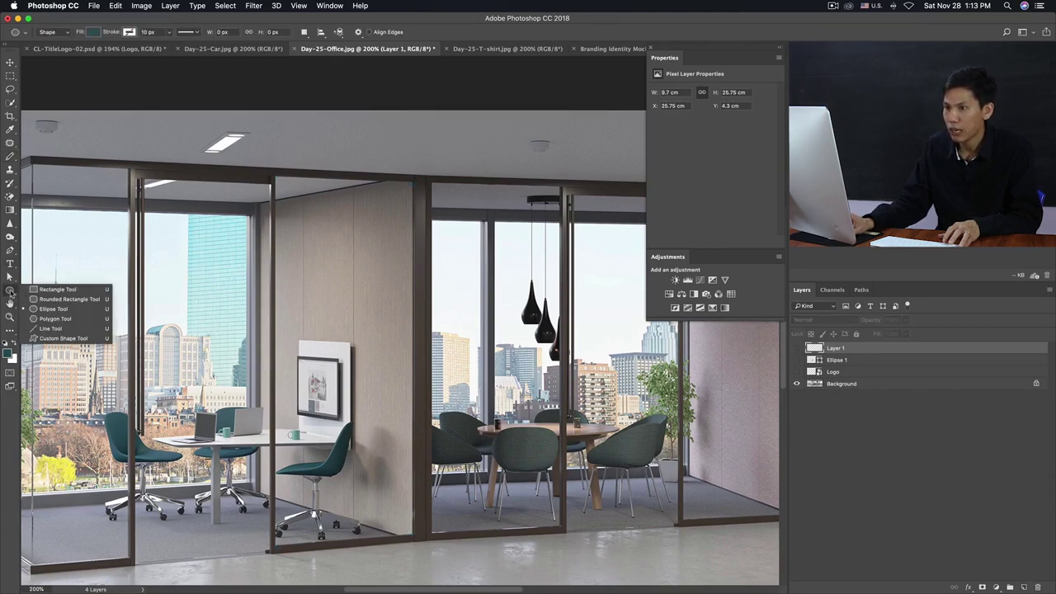
Draw an orange-red filled Rectangle 1 covering the panel beside the framed picture
click(54, 291)
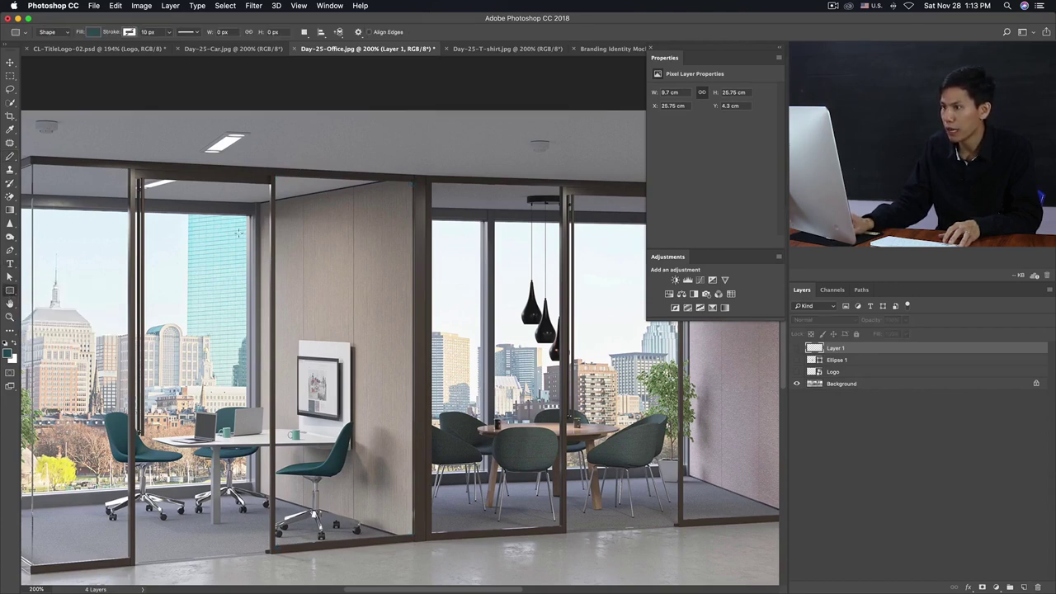
click(94, 33)
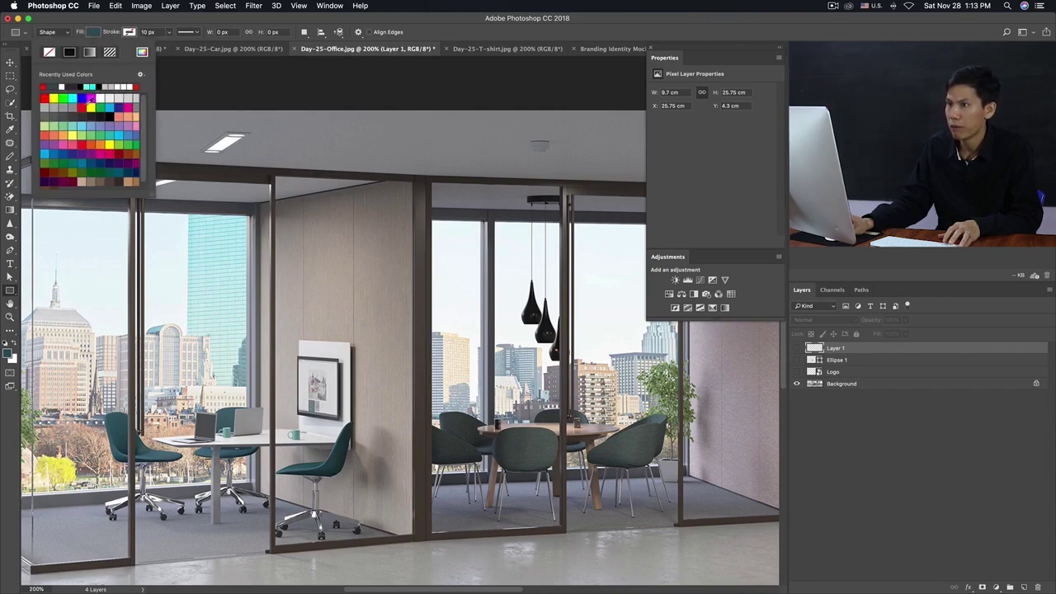
click(90, 140)
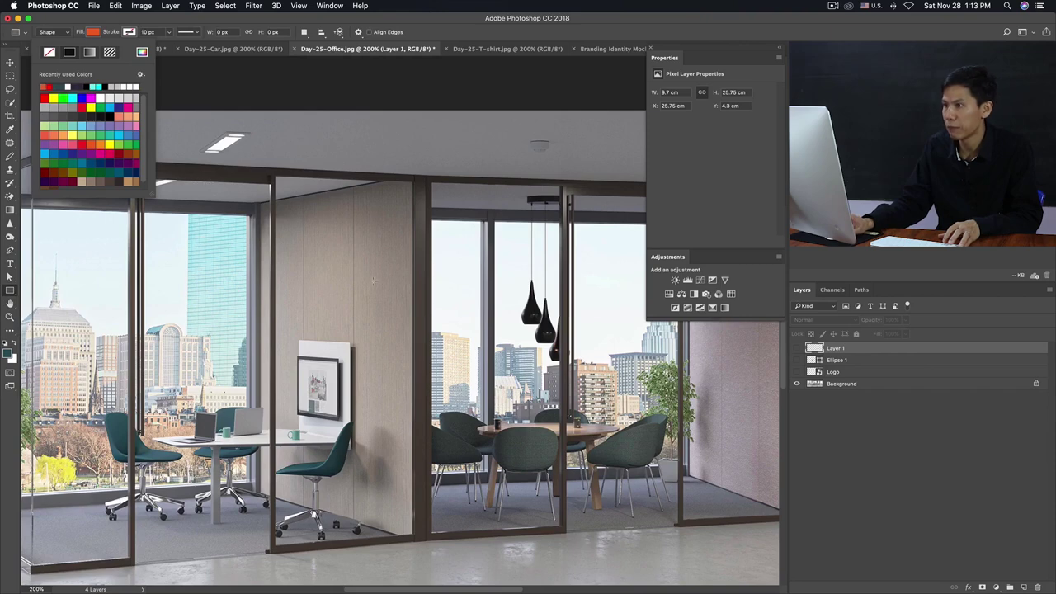
drag(276, 174, 415, 535)
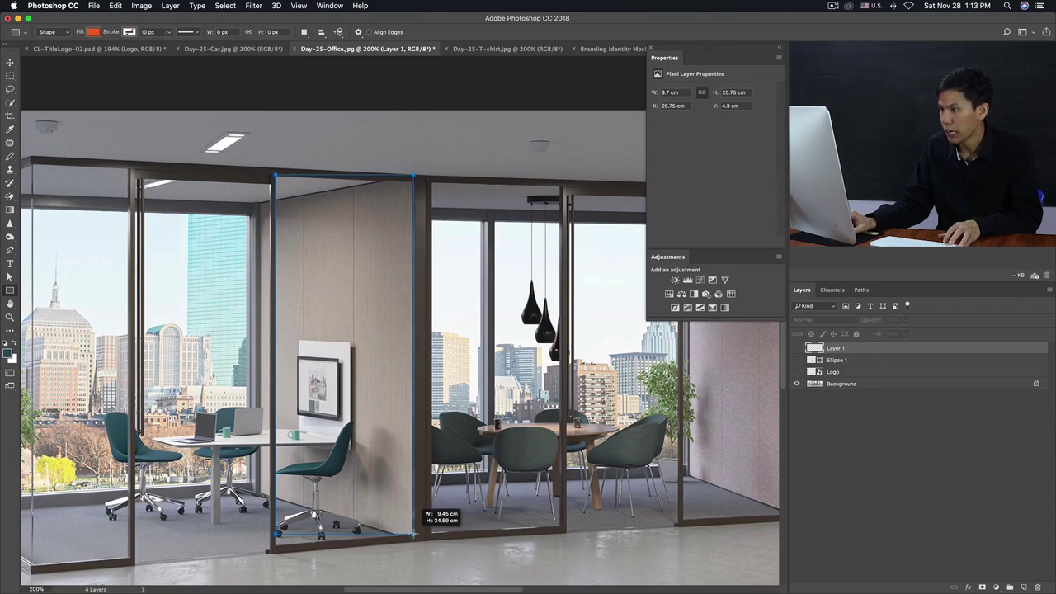
drag(414, 535, 414, 535)
key(v)
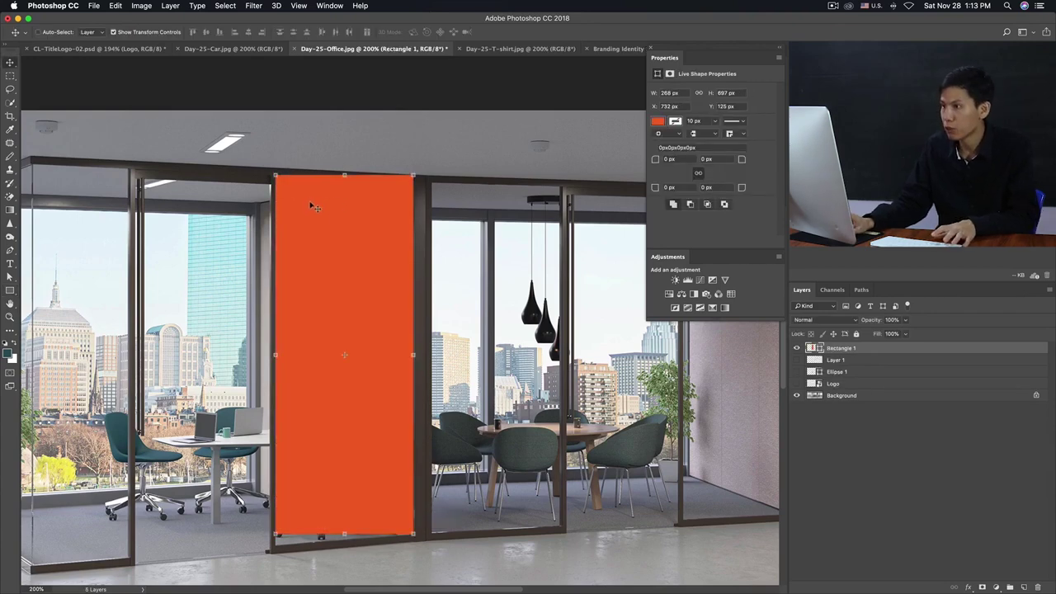
drag(314, 207, 314, 209)
key(ctrl+z)
scroll(328, 232, up, 1)
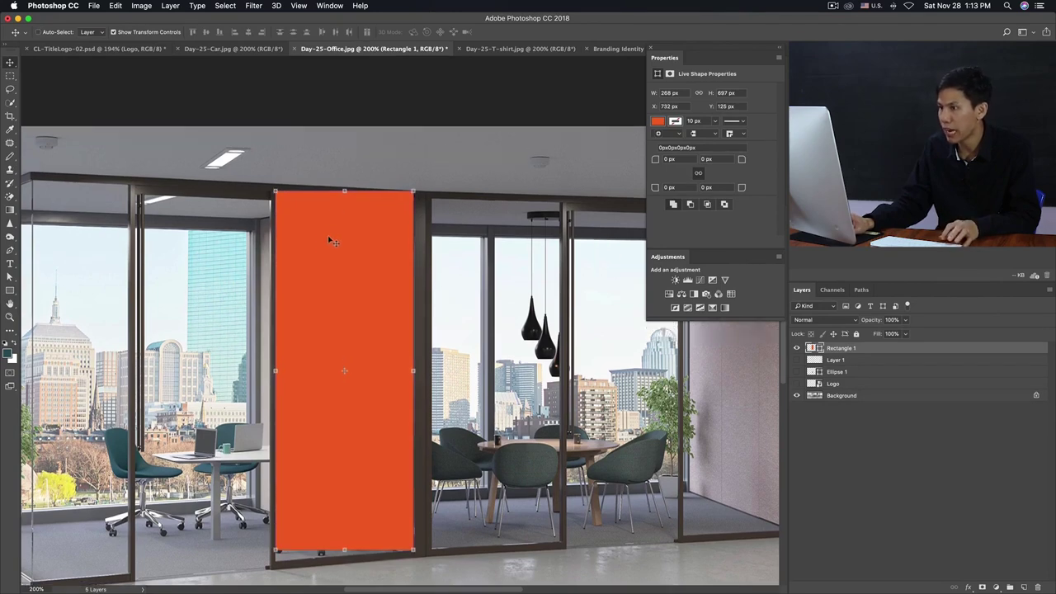
scroll(348, 267, down, 2)
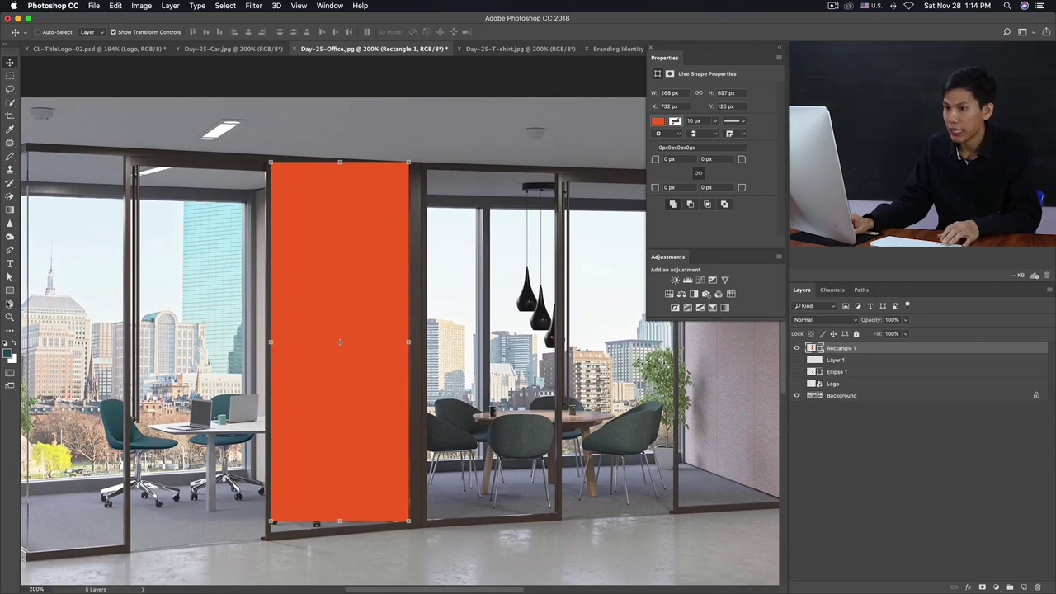
click(9, 291)
drag(427, 170, 558, 515)
key(ctrl+t)
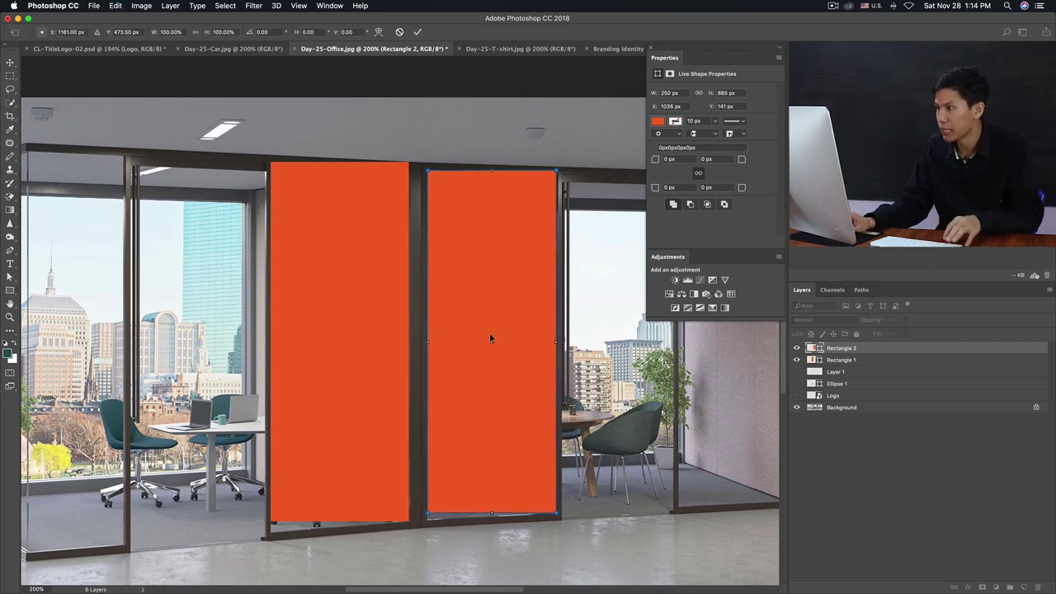
drag(557, 174, 558, 201)
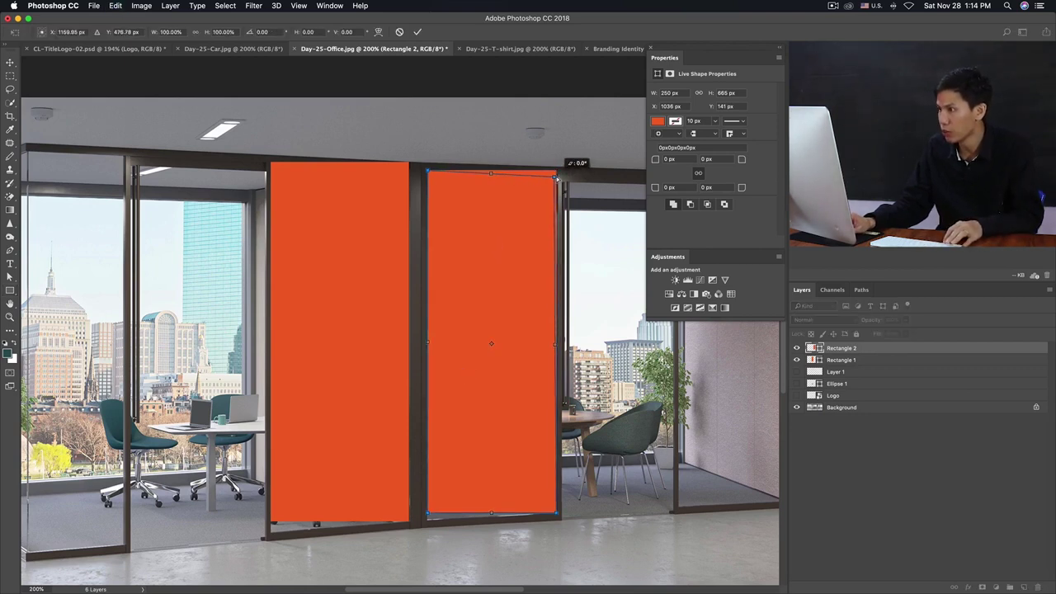
drag(430, 514, 432, 517)
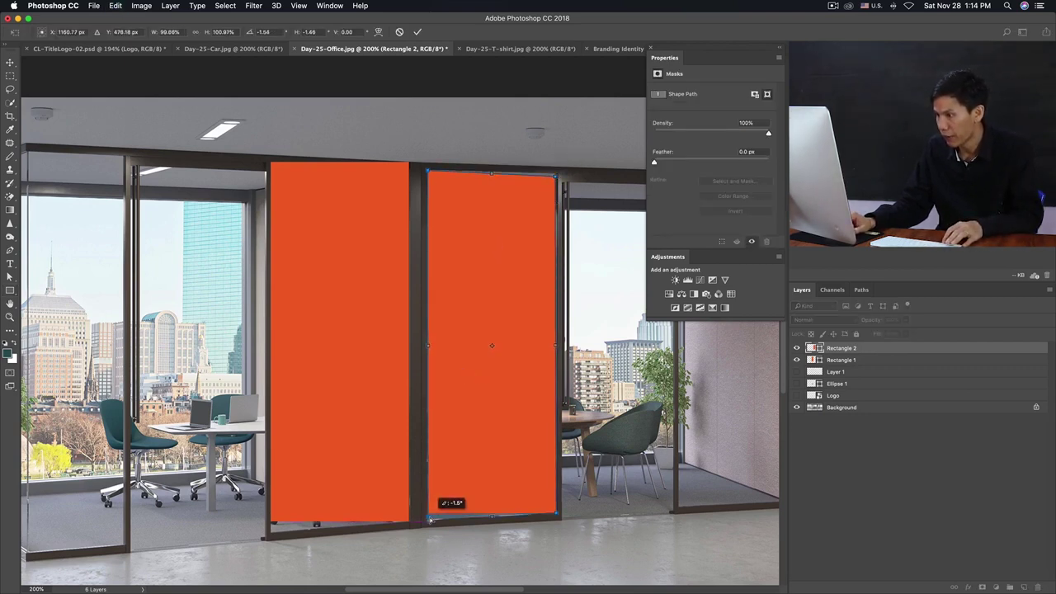
scroll(487, 383, down, 1)
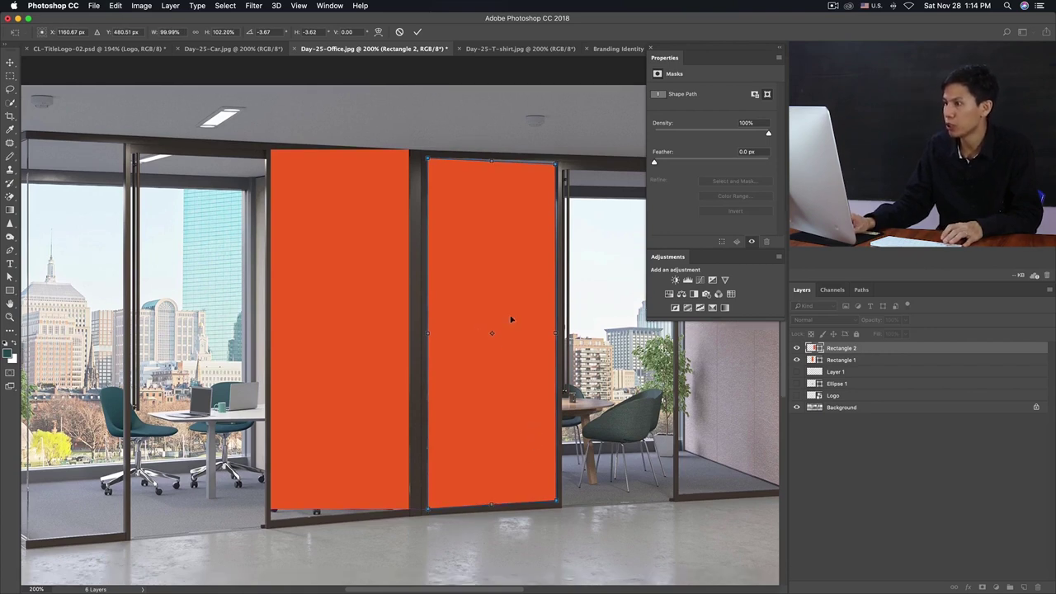
drag(557, 166, 557, 165)
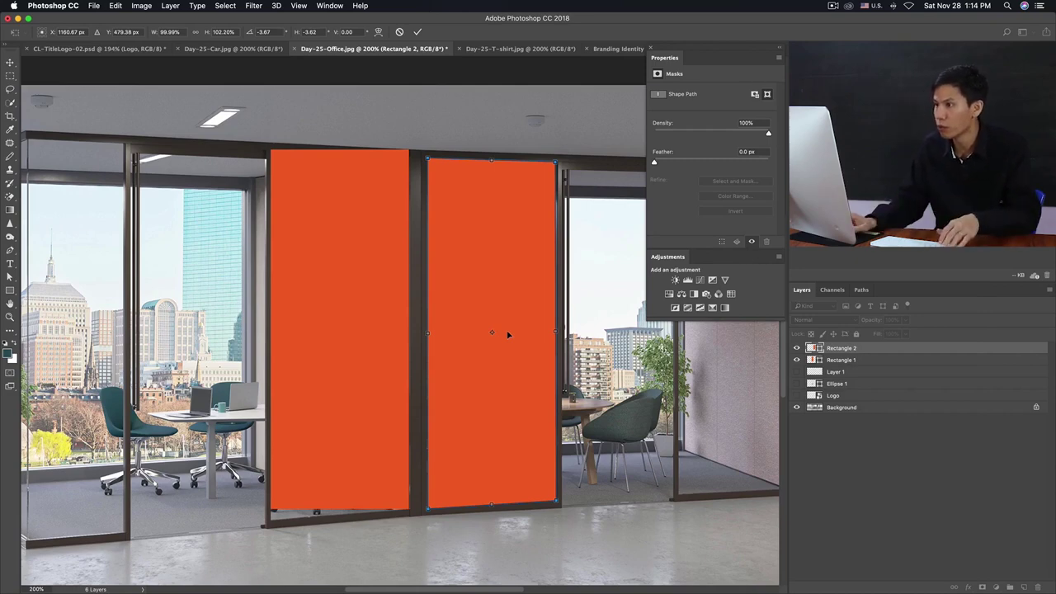
key(Return)
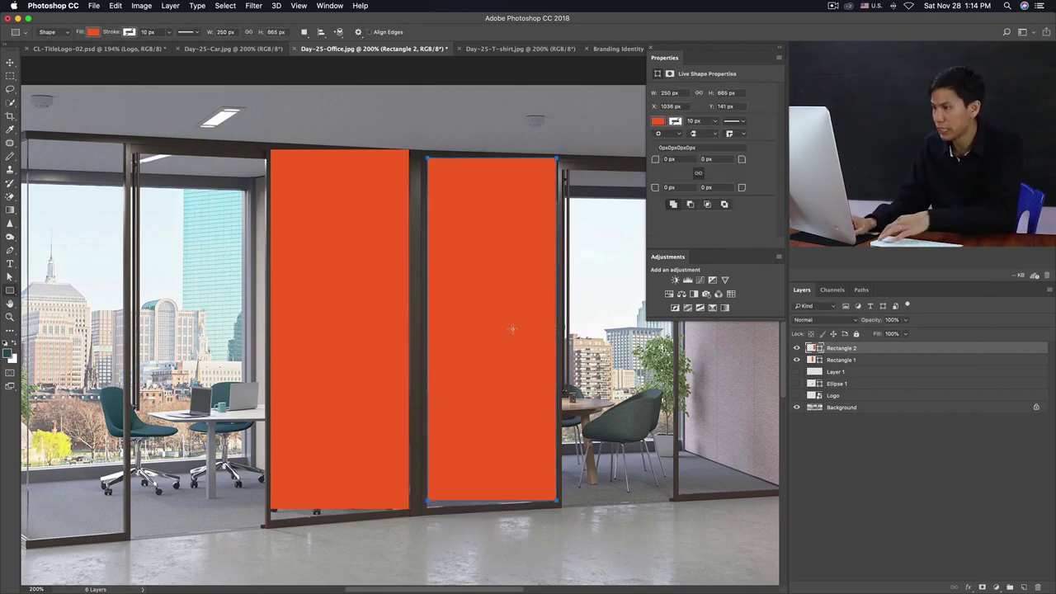
key(Delete)
key(v)
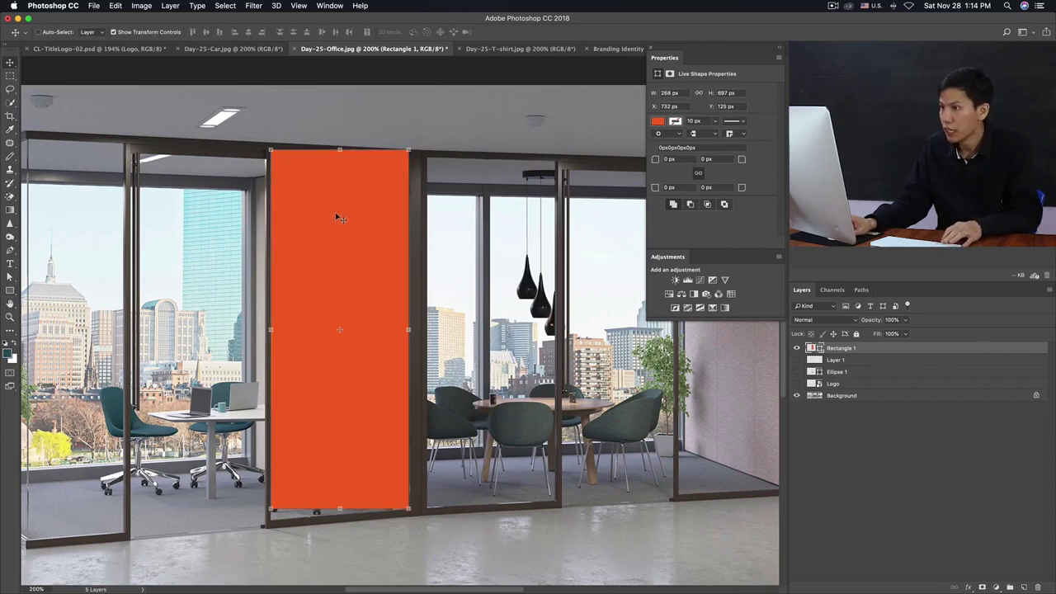
Stretch the orange rectangle's bottom edge to the door frame, making it 268 × 693 px
mouse_move(314, 204)
mouse_down()
mouse_move(323, 198)
mouse_move(320, 206)
mouse_up()
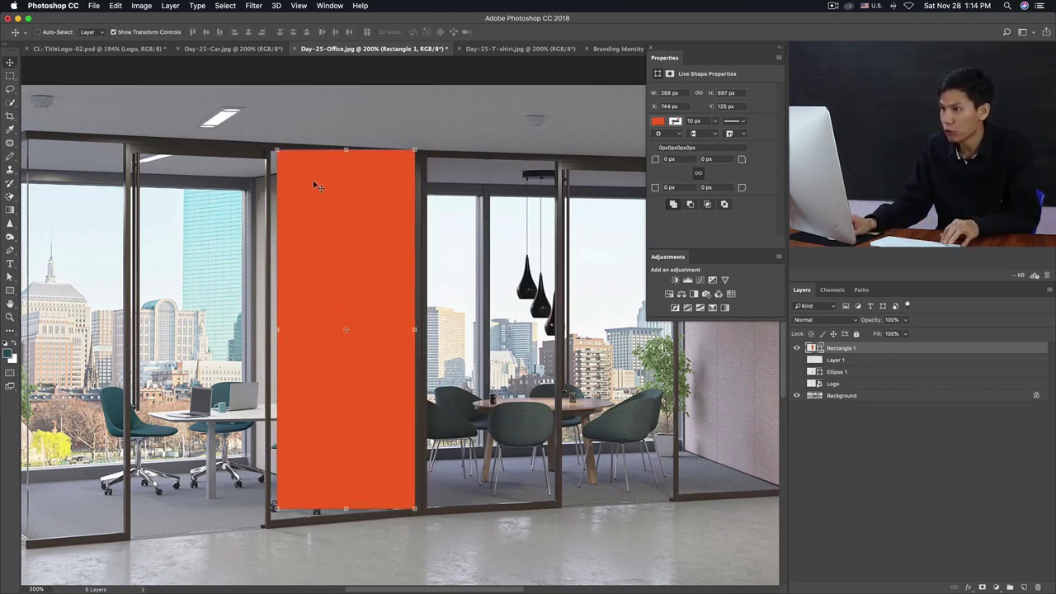
scroll(337, 330, down, 1)
key(ctrl+z)
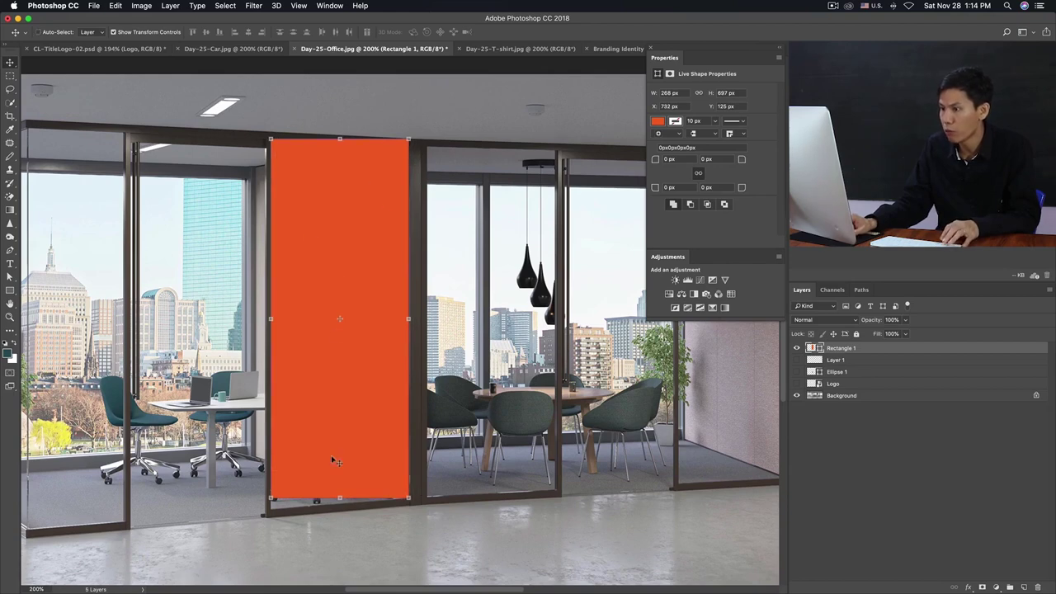
drag(338, 498, 338, 295)
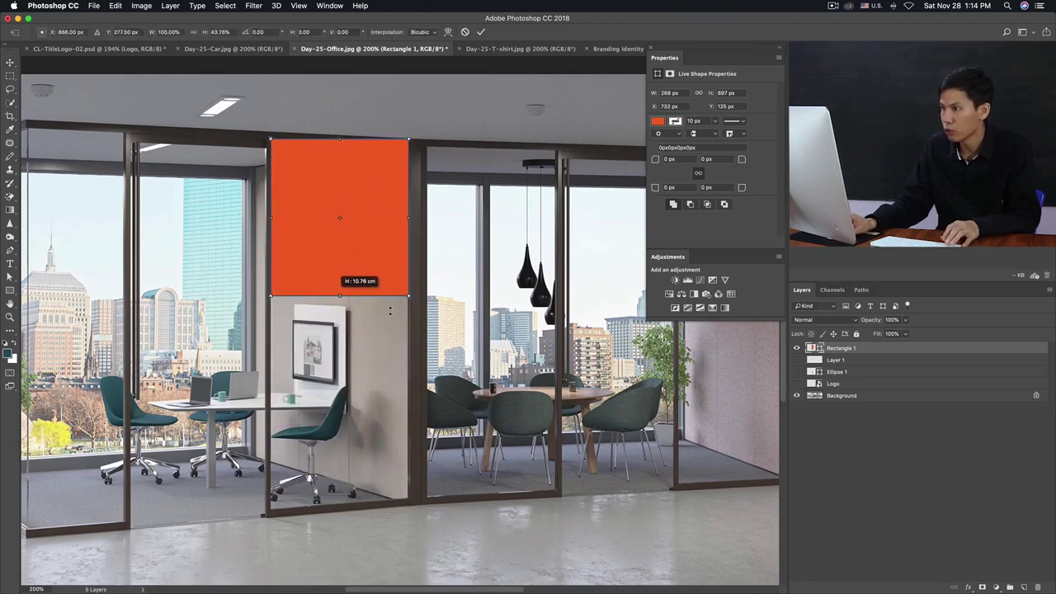
drag(339, 297, 339, 498)
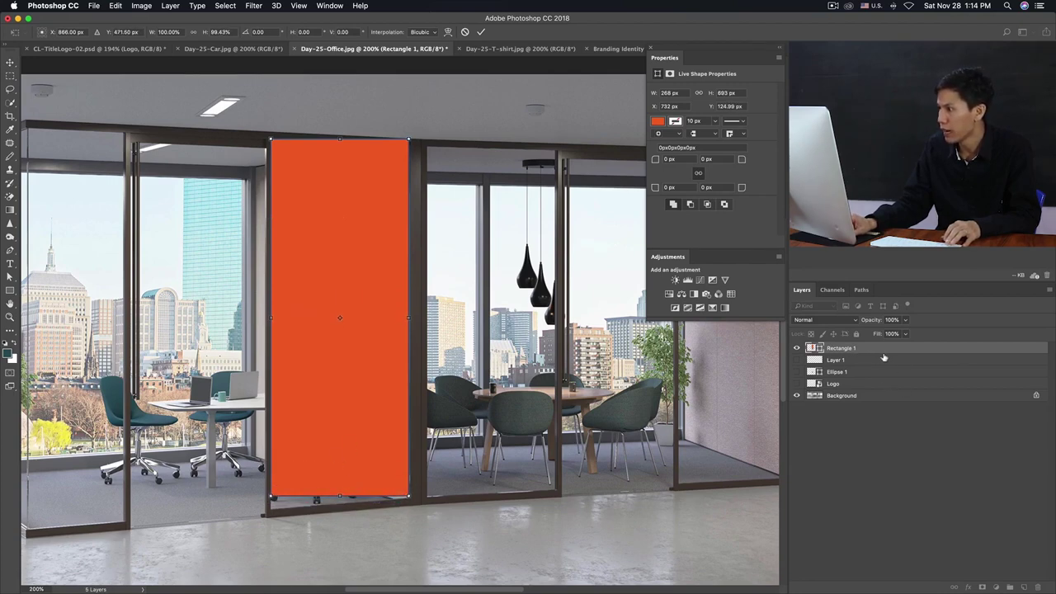
key(Return)
Convert Rectangle 1 to a smart object and drag its top corners to the door frame
right_click(891, 348)
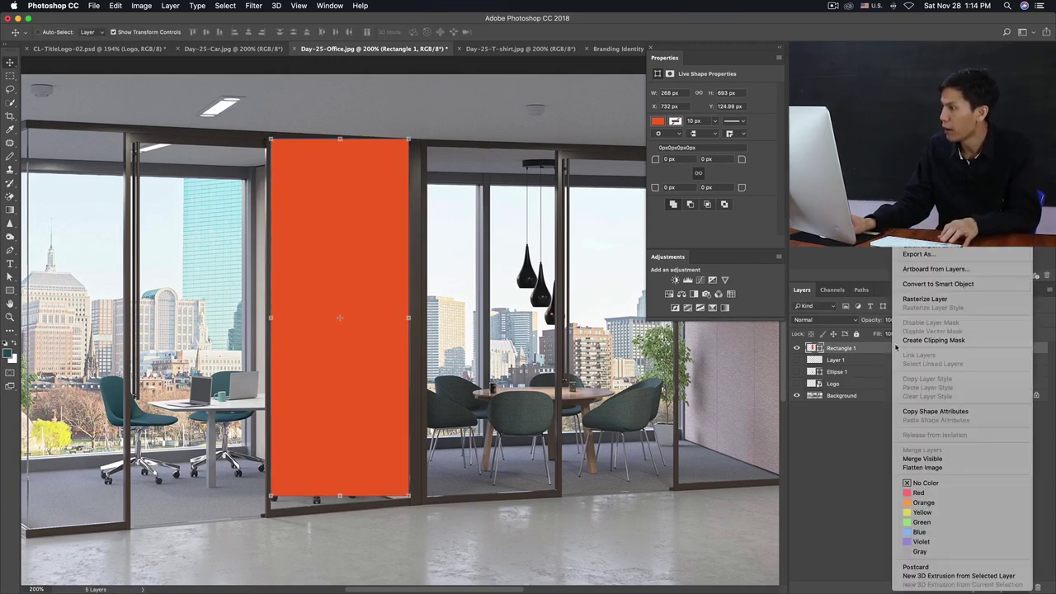
click(940, 284)
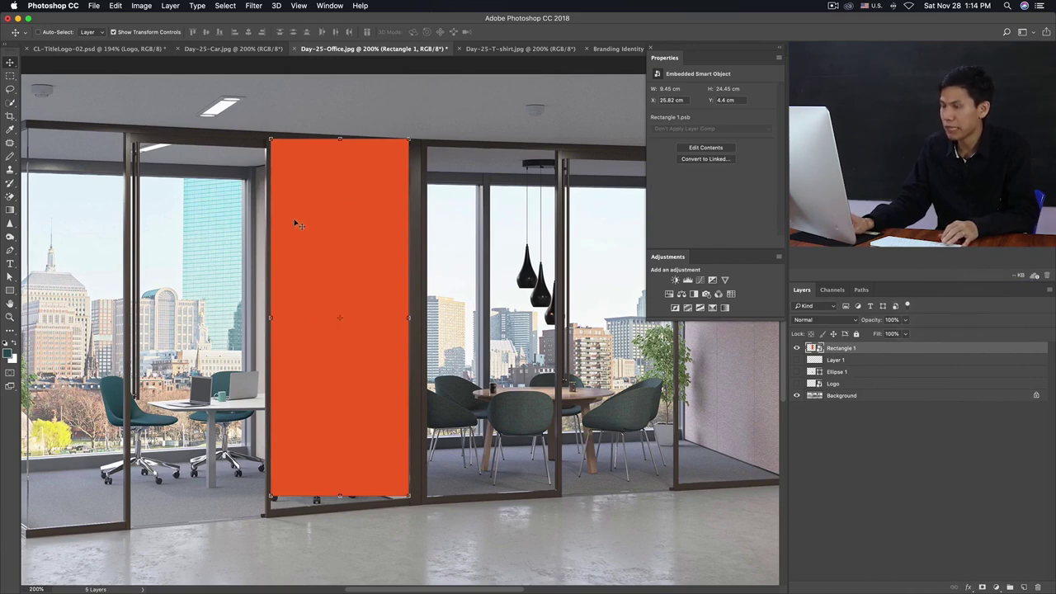
key(ctrl+t)
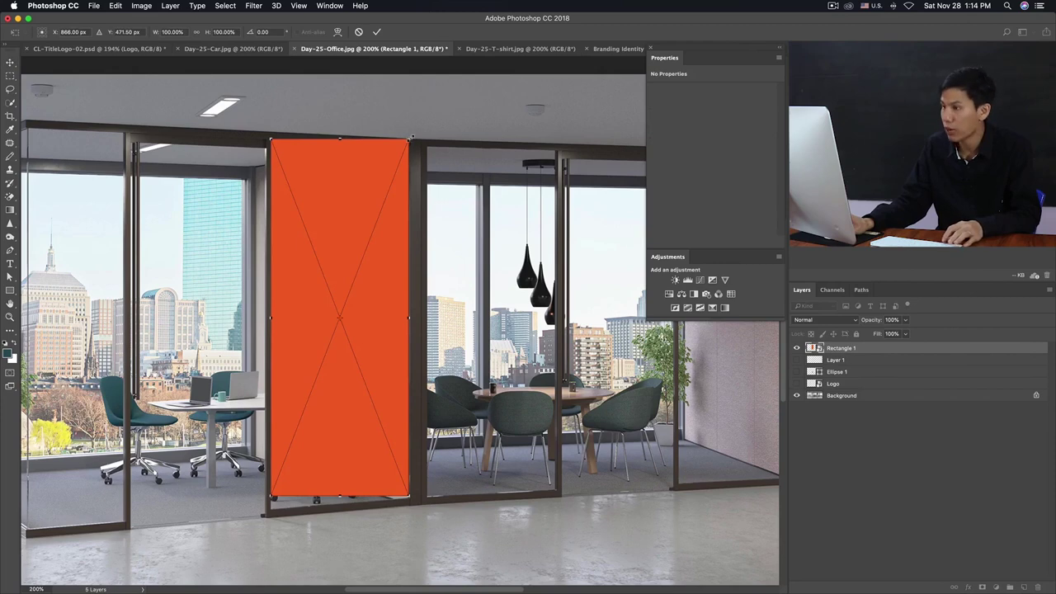
drag(411, 142, 410, 148)
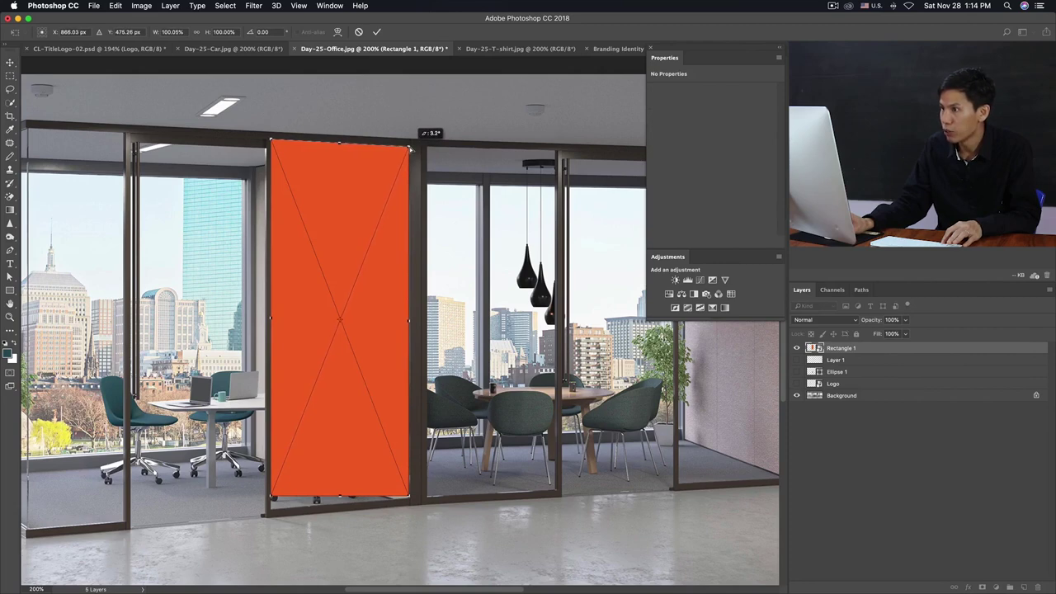
drag(271, 140, 272, 142)
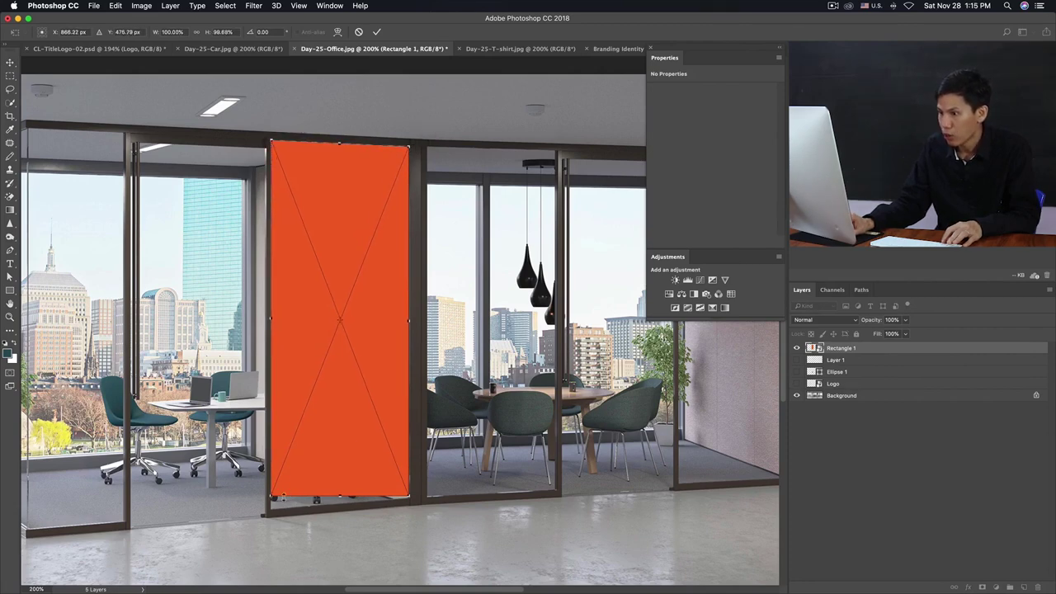
Align the panel's bottom corners with the door frame and commit the perspective reshape
drag(273, 498, 269, 513)
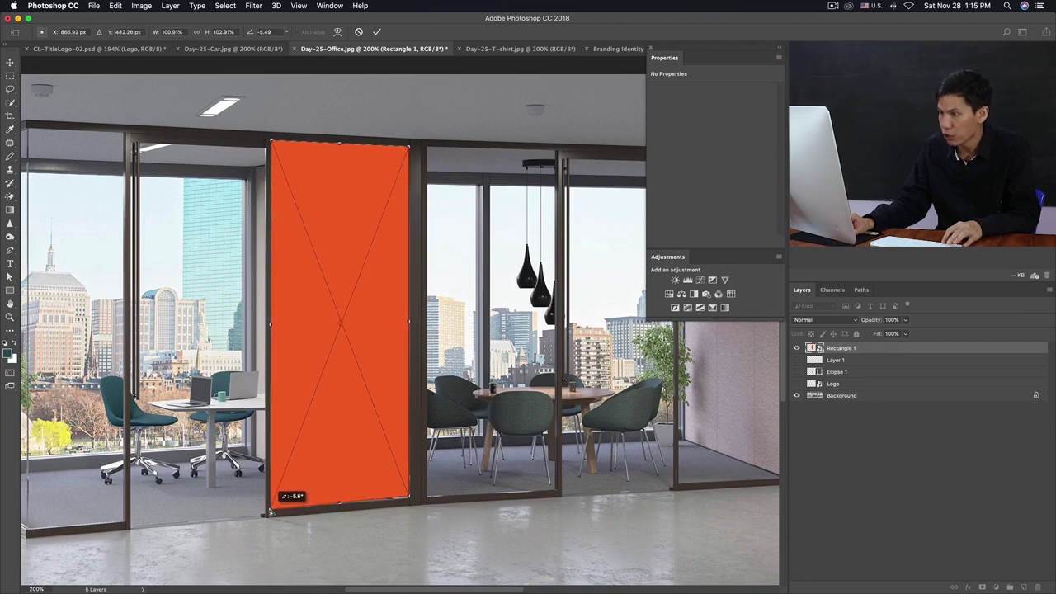
drag(406, 498, 409, 500)
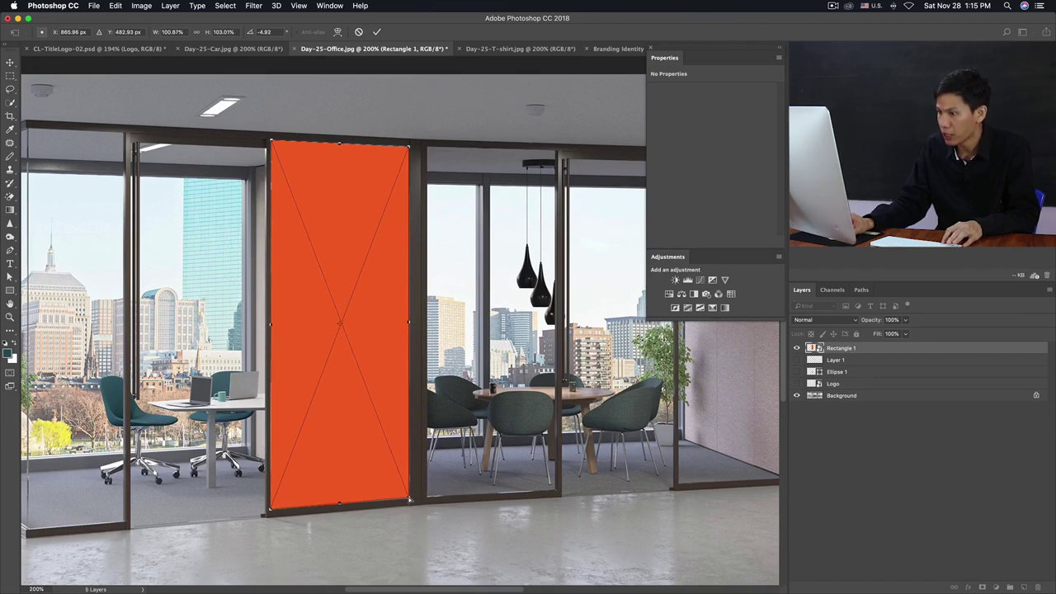
drag(409, 500, 409, 500)
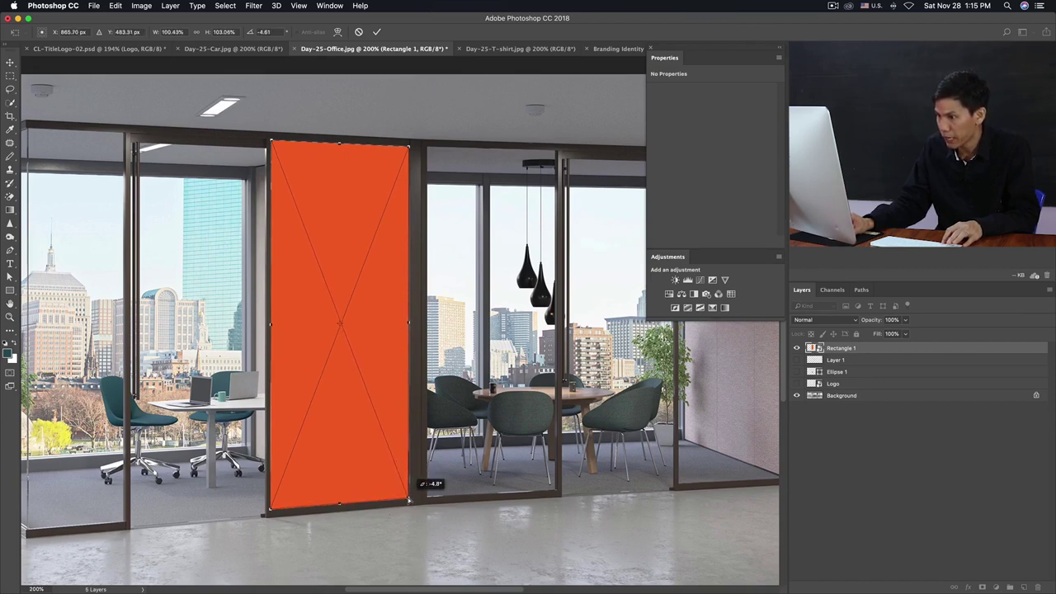
drag(272, 512, 271, 512)
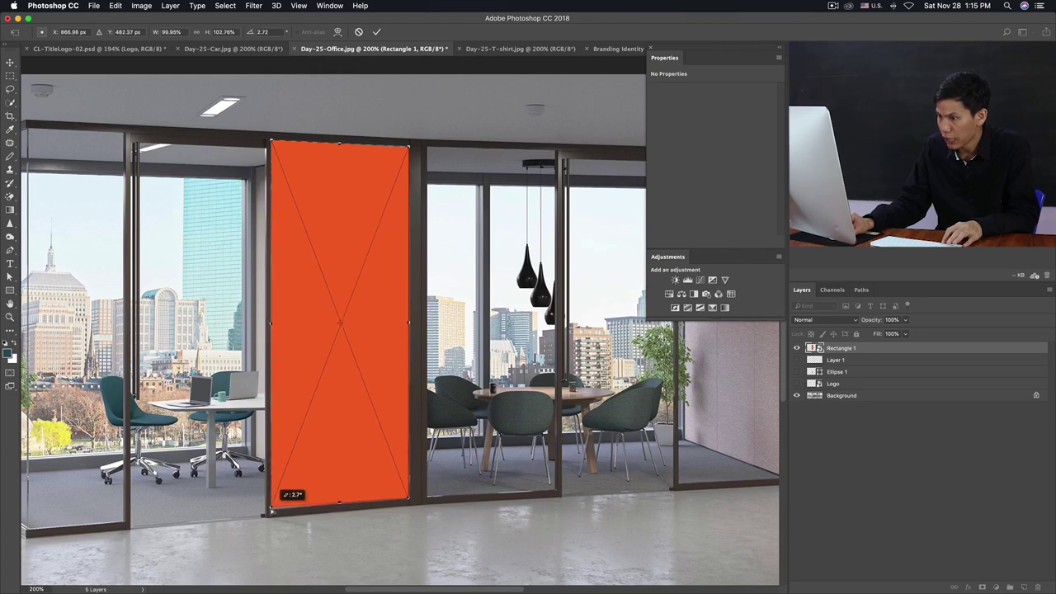
key(Return)
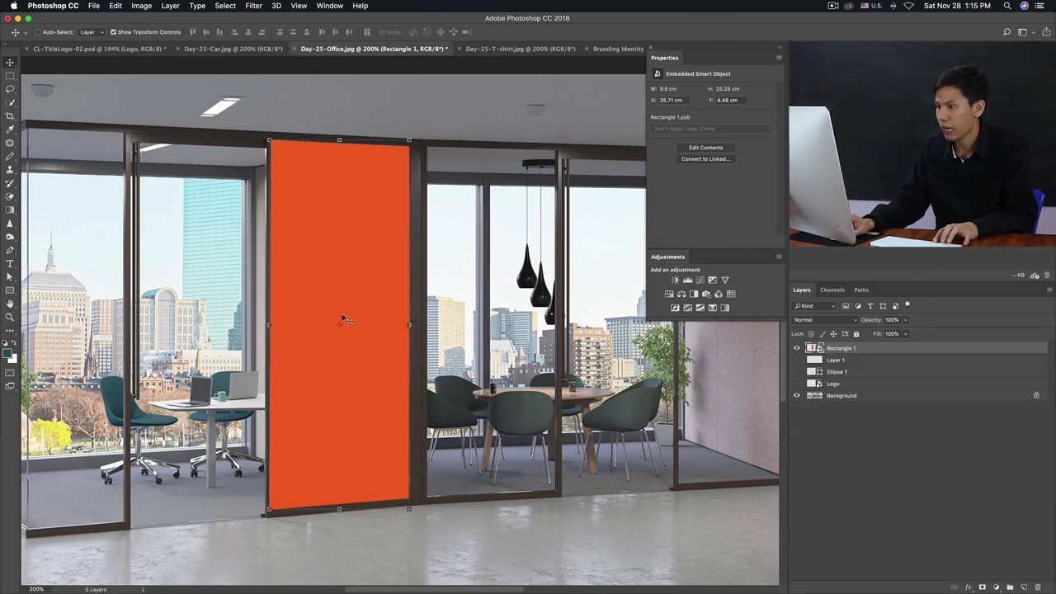
key(ctrl+minus)
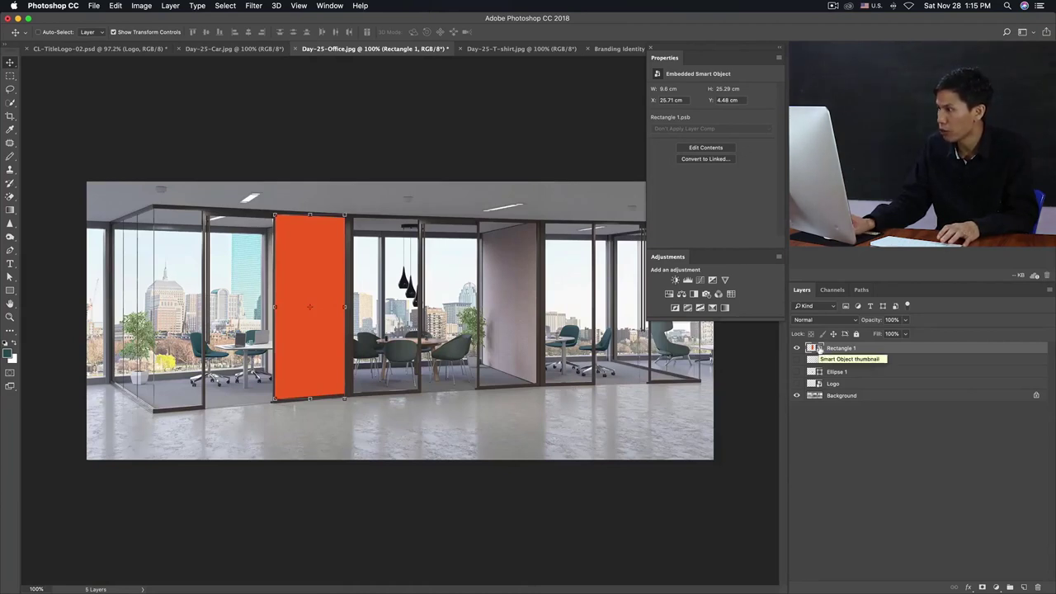
double_click(820, 349)
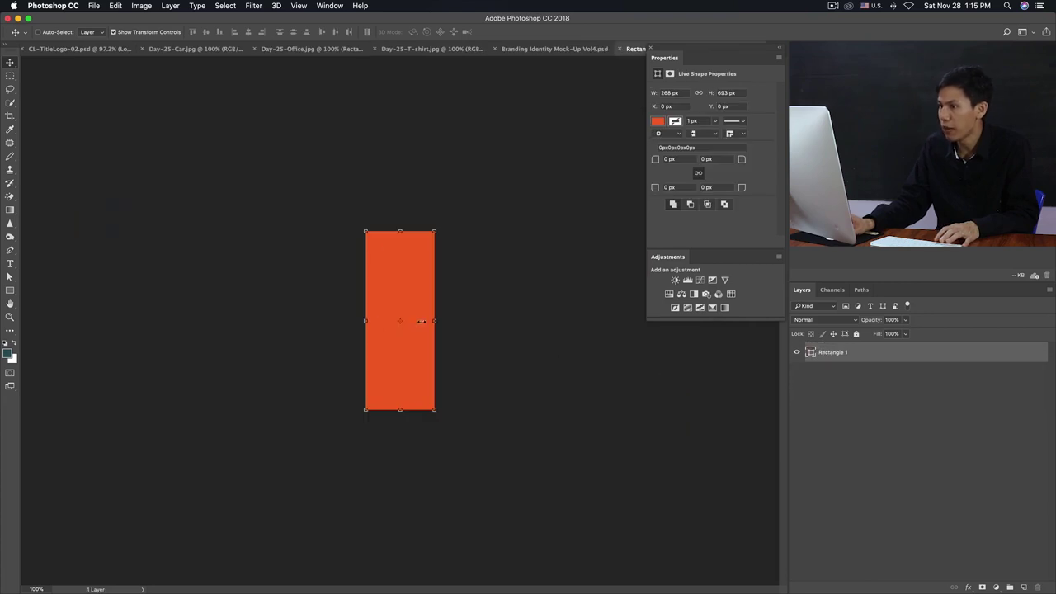
Drag the CREATIVE LEARNER logo onto the T-shirt photo, then undo the placement
key(super+plus)
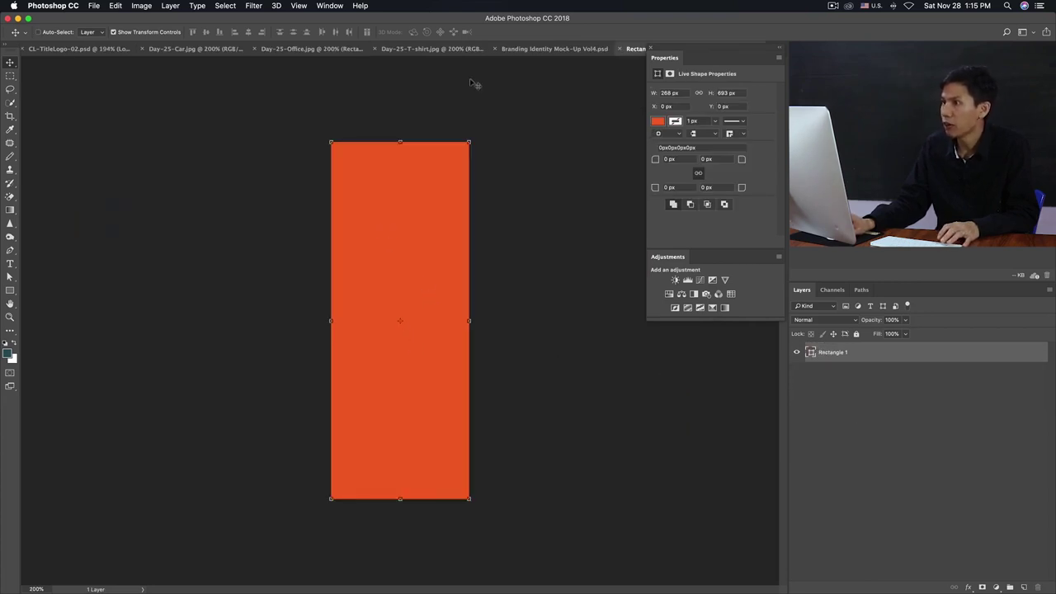
click(54, 48)
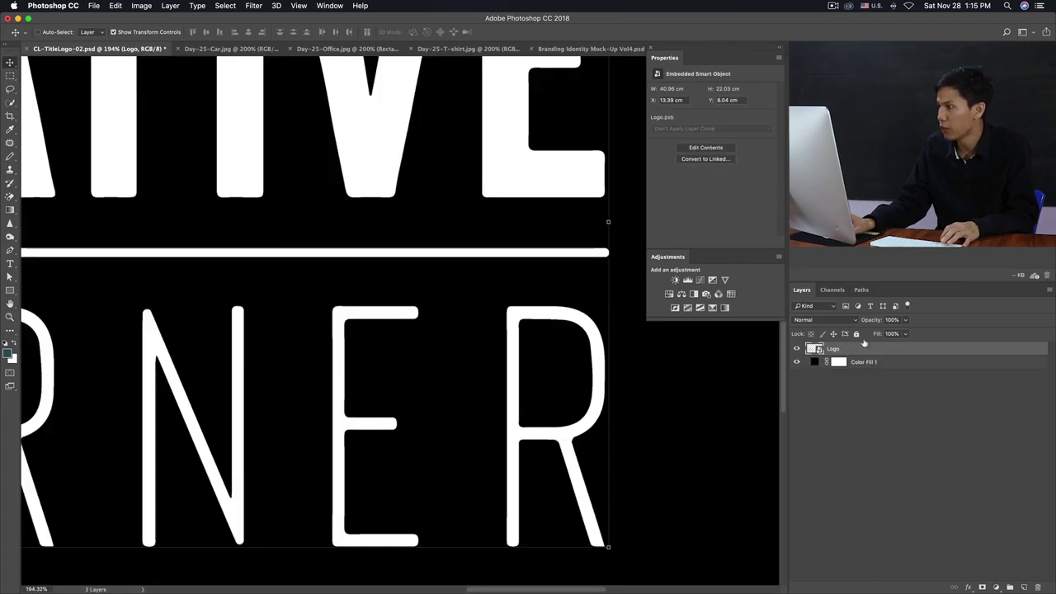
drag(394, 145, 589, 50)
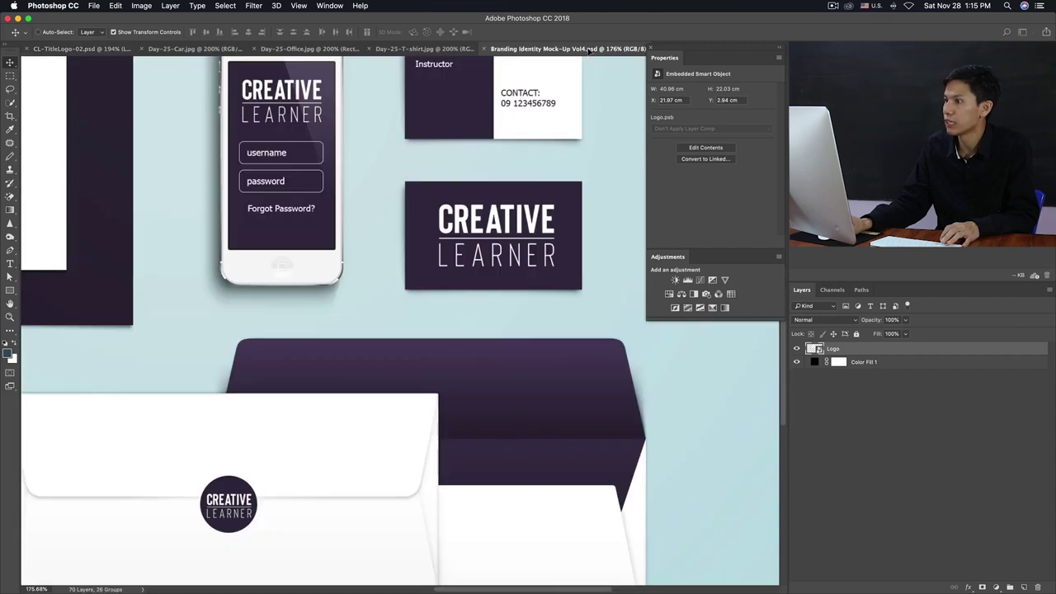
click(400, 51)
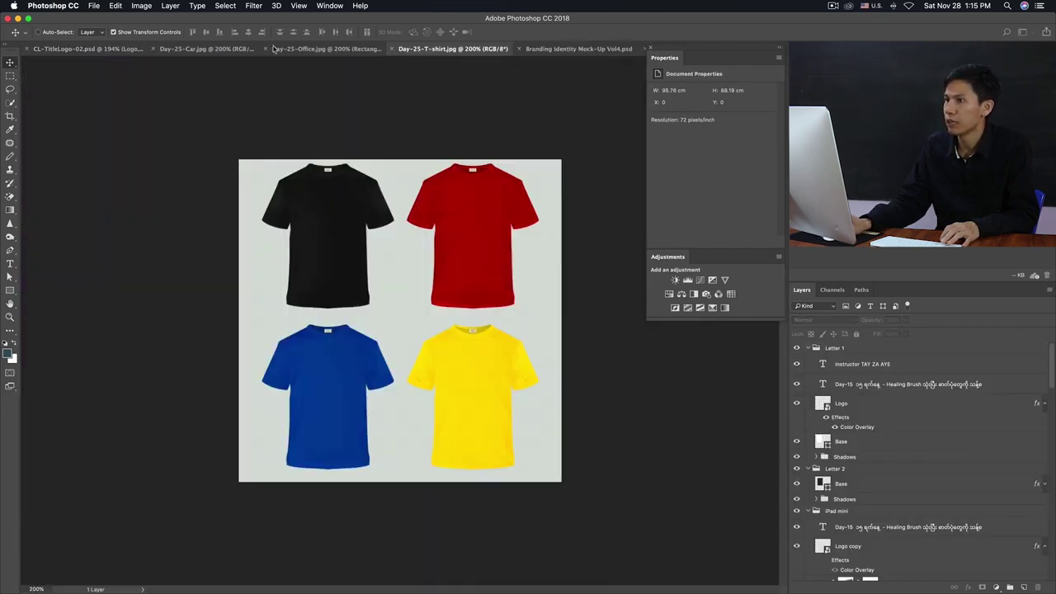
drag(221, 56, 391, 231)
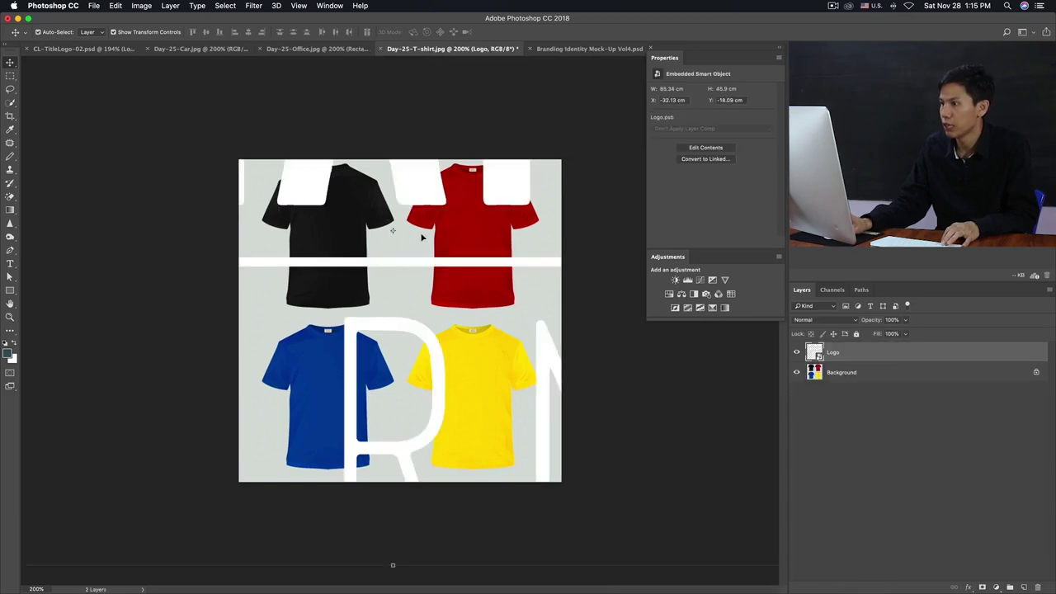
key(ctrl+z)
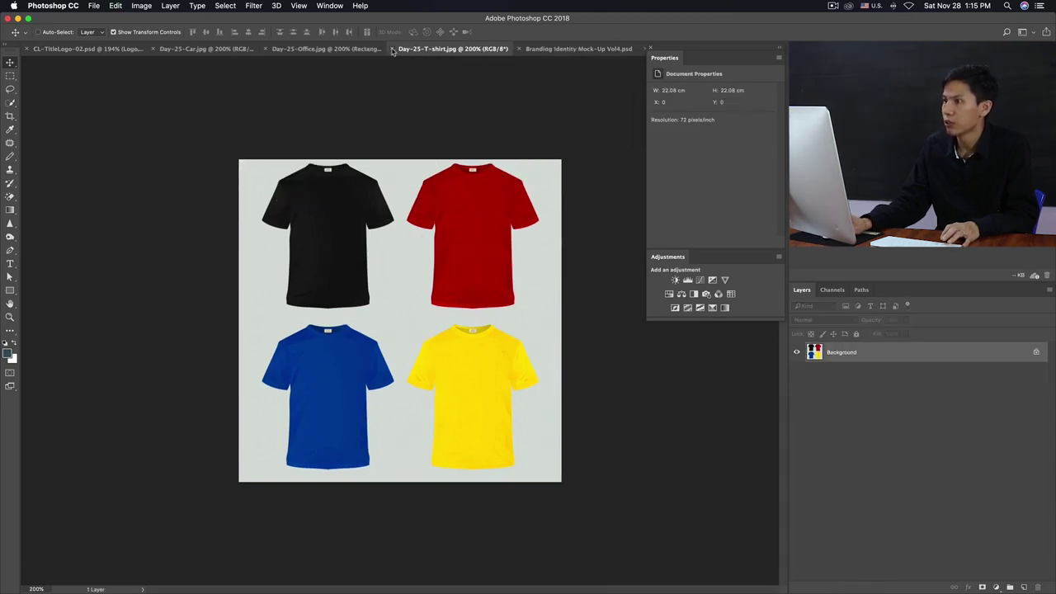
Close the T-shirt, car and branding documents, then zoom out on the logo document
click(393, 50)
click(302, 50)
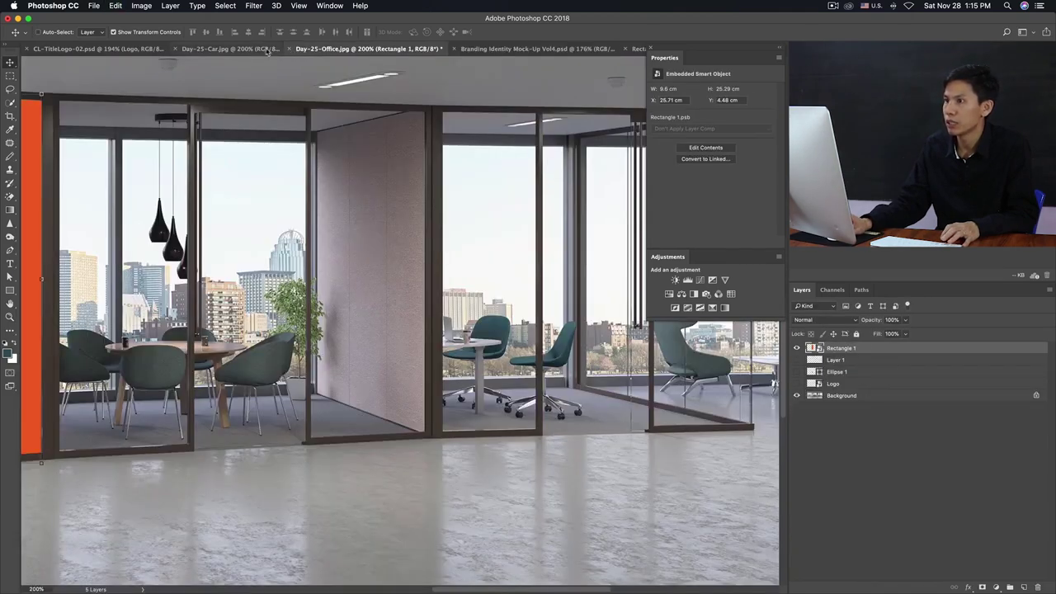
click(254, 51)
click(174, 50)
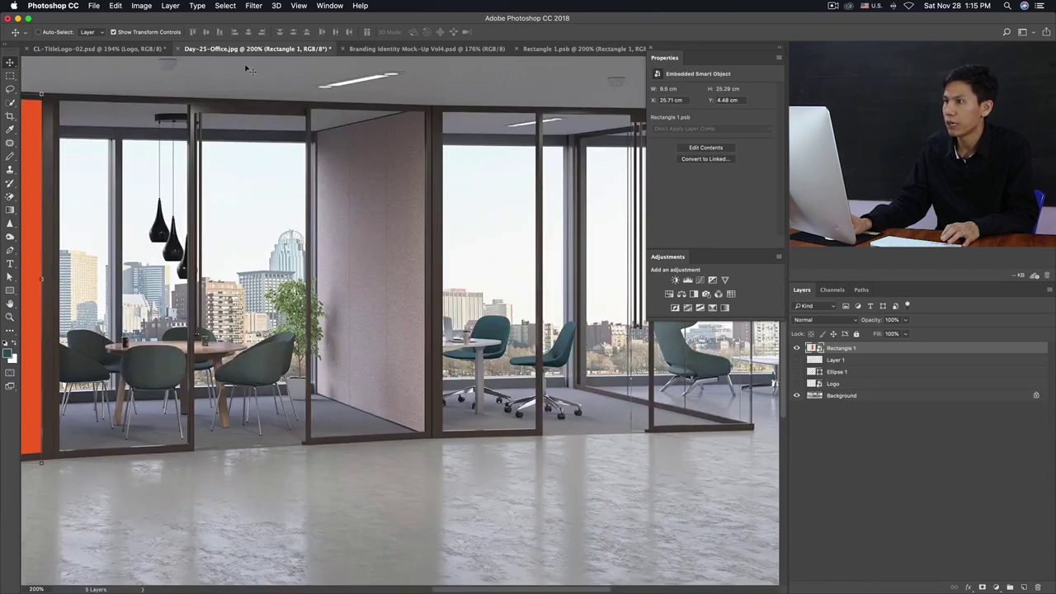
click(367, 49)
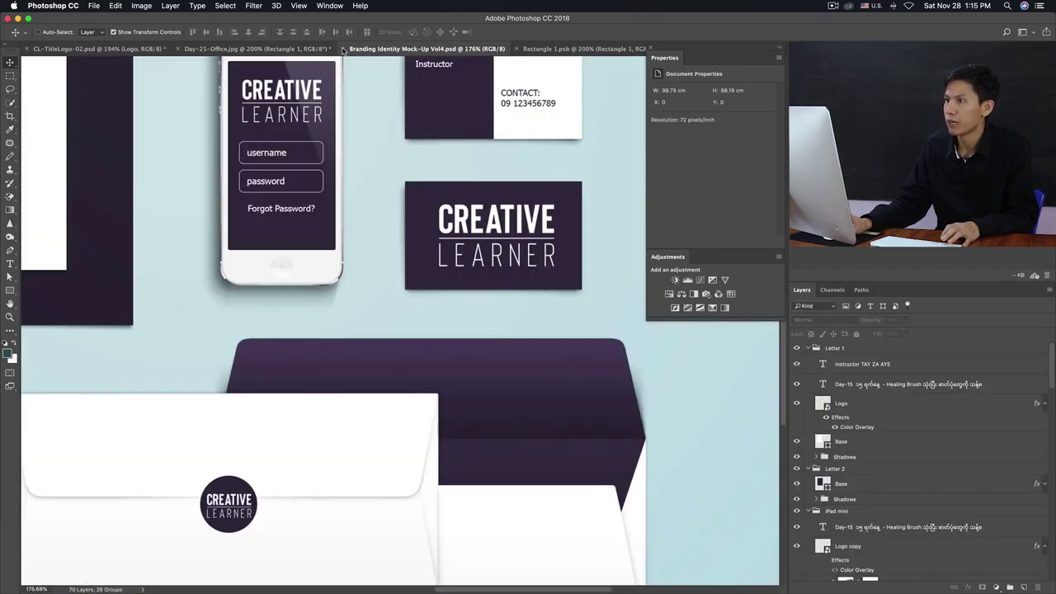
click(343, 49)
click(394, 49)
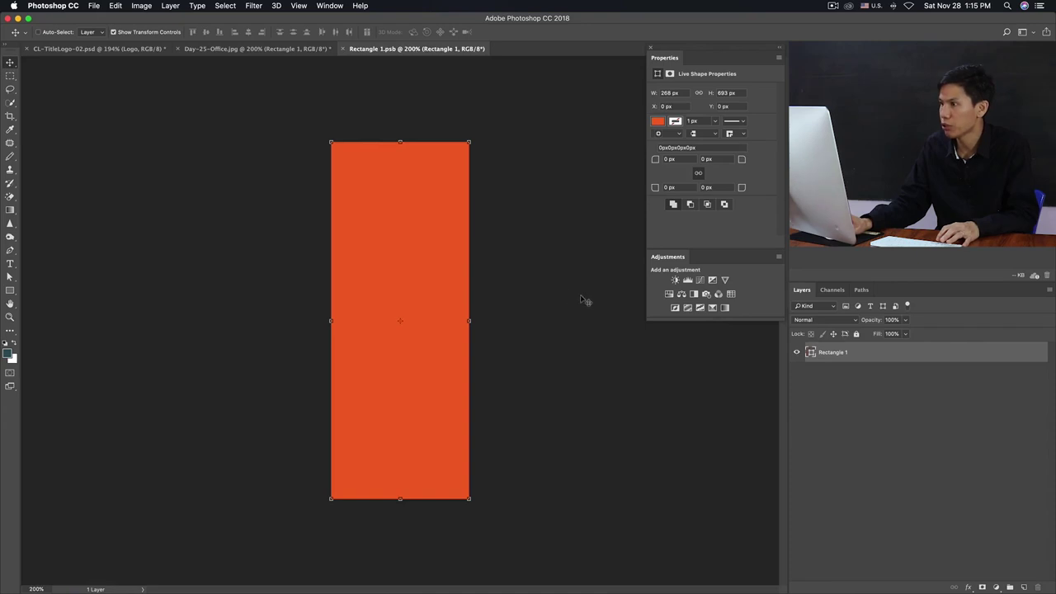
click(95, 48)
key(ctrl+minus)
key(ctrl+minus)
key(ctrl+minus)
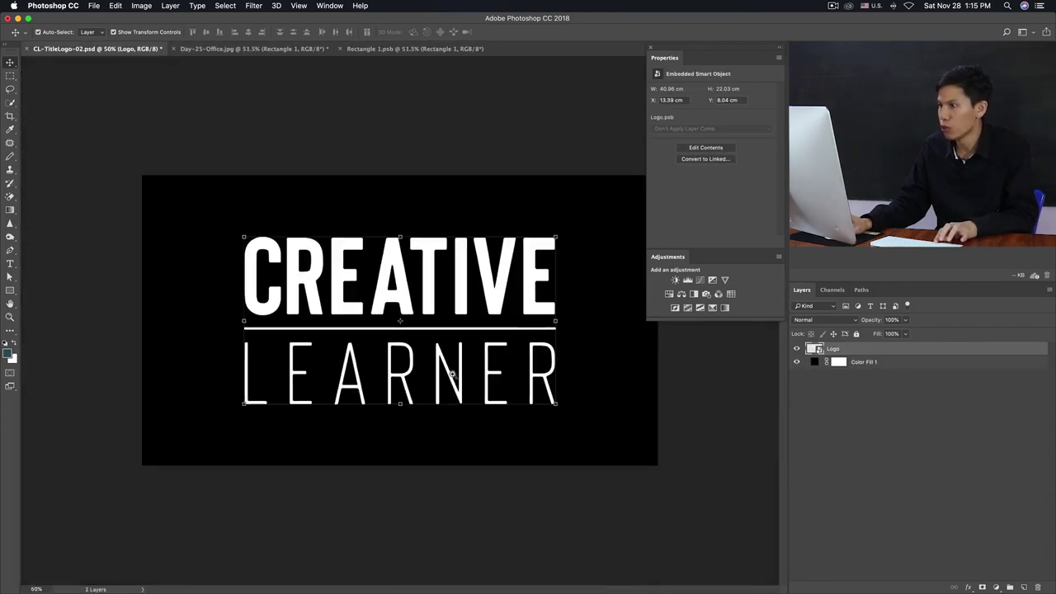
Move the logo into Rectangle 1.psb and scale it down to fit the orange panel
mouse_move(425, 288)
mouse_down()
mouse_move(424, 49)
mouse_move(429, 218)
mouse_up()
drag(397, 311, 402, 311)
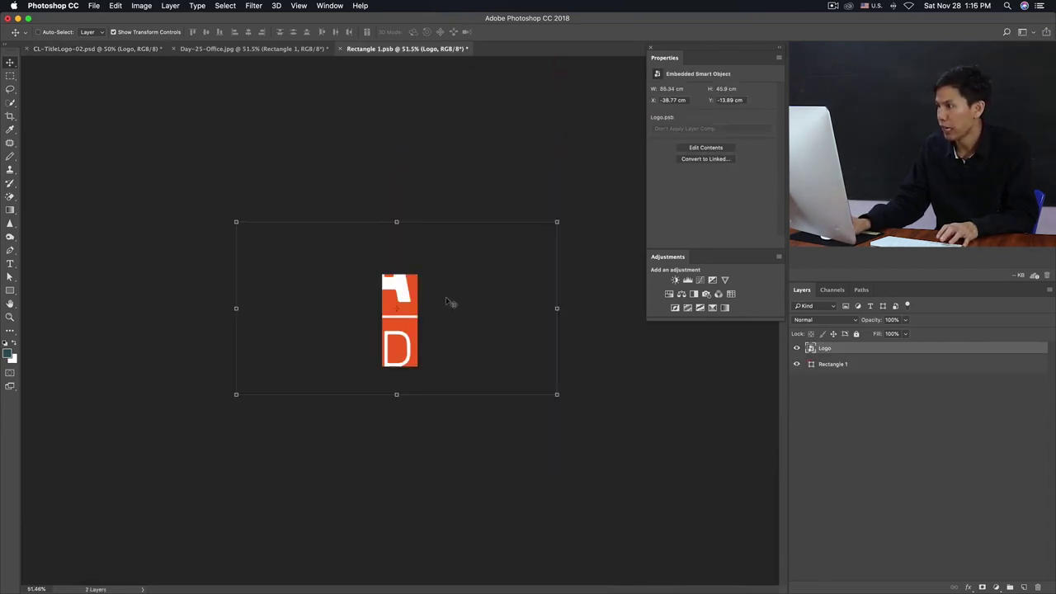
key(ctrl+t)
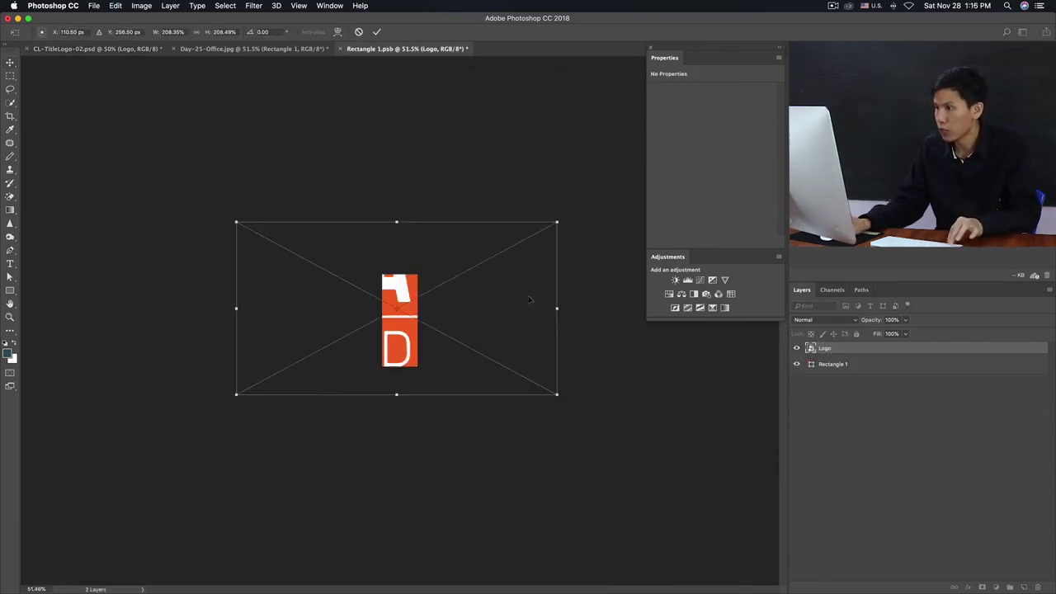
drag(555, 226, 413, 302)
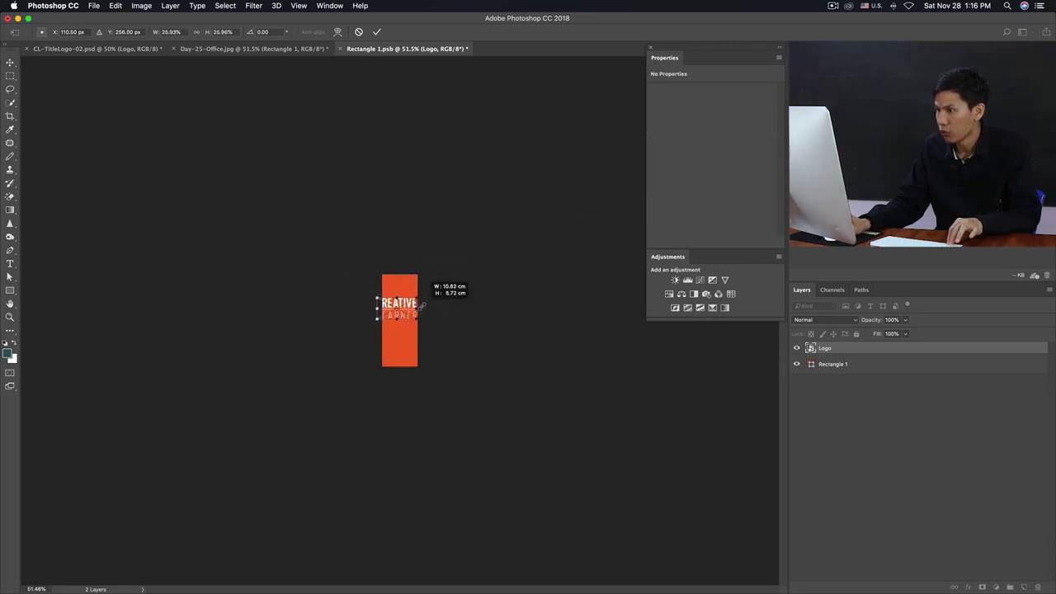
key(super+minus)
key(Return)
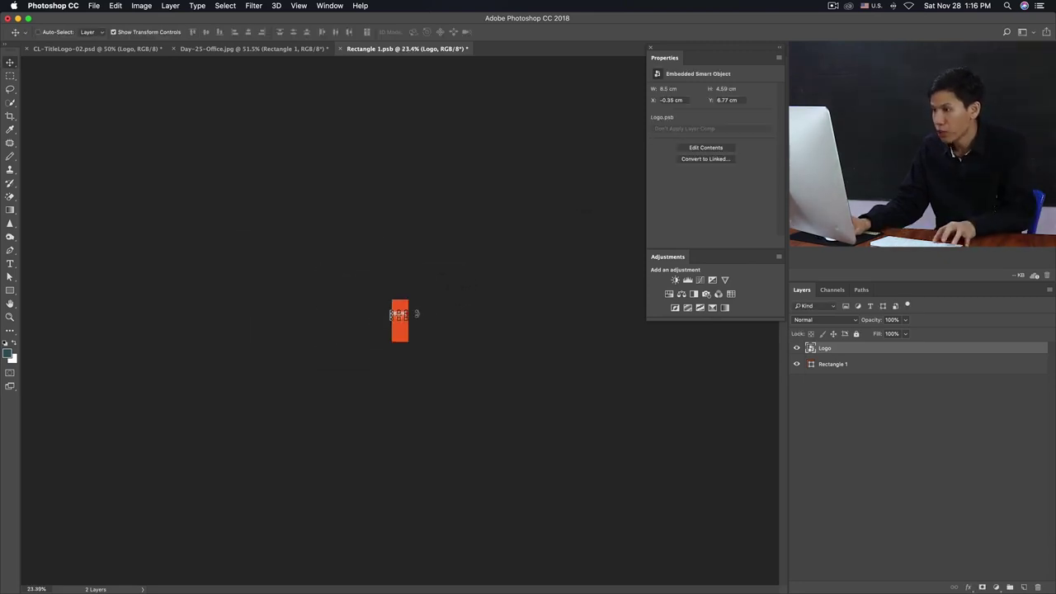
key(super+1)
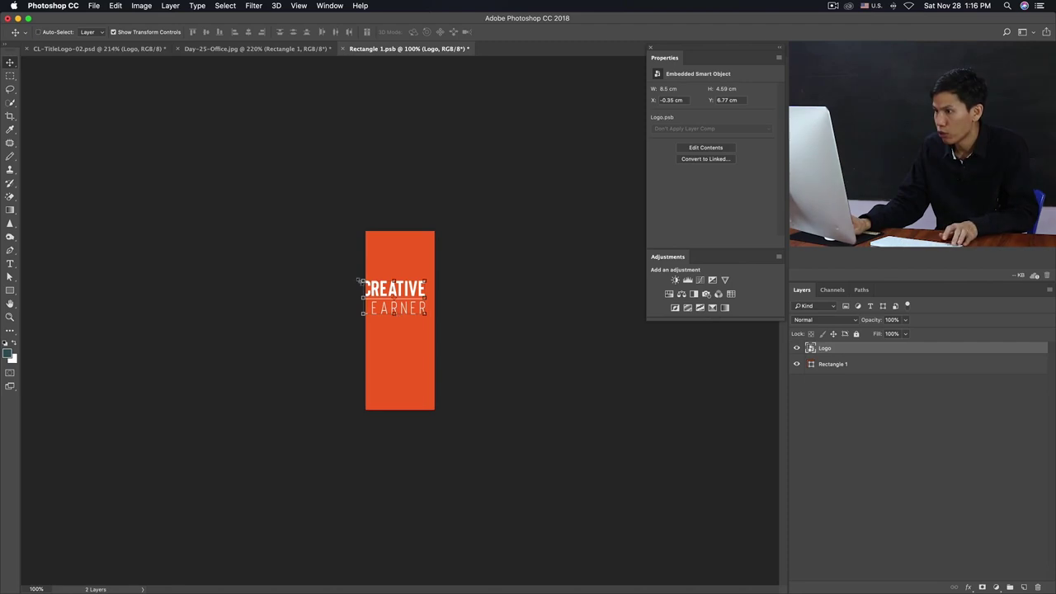
Refine the logo's scale to 8.01 × 4.3 cm across the panel width and commit
key(super+t)
drag(361, 278, 368, 284)
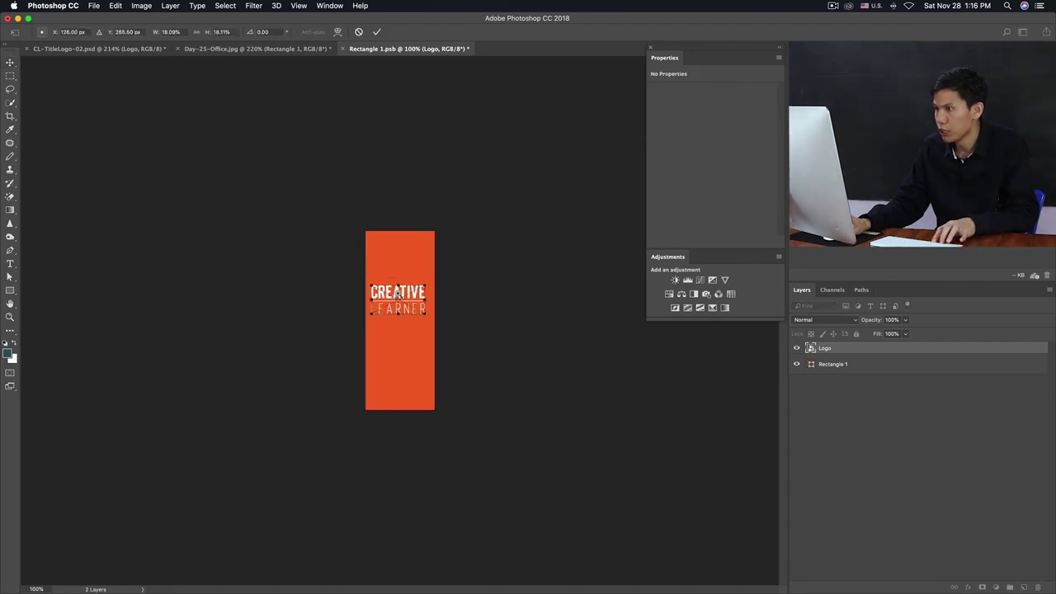
key(super+plus)
key(super+plus)
drag(479, 342, 508, 336)
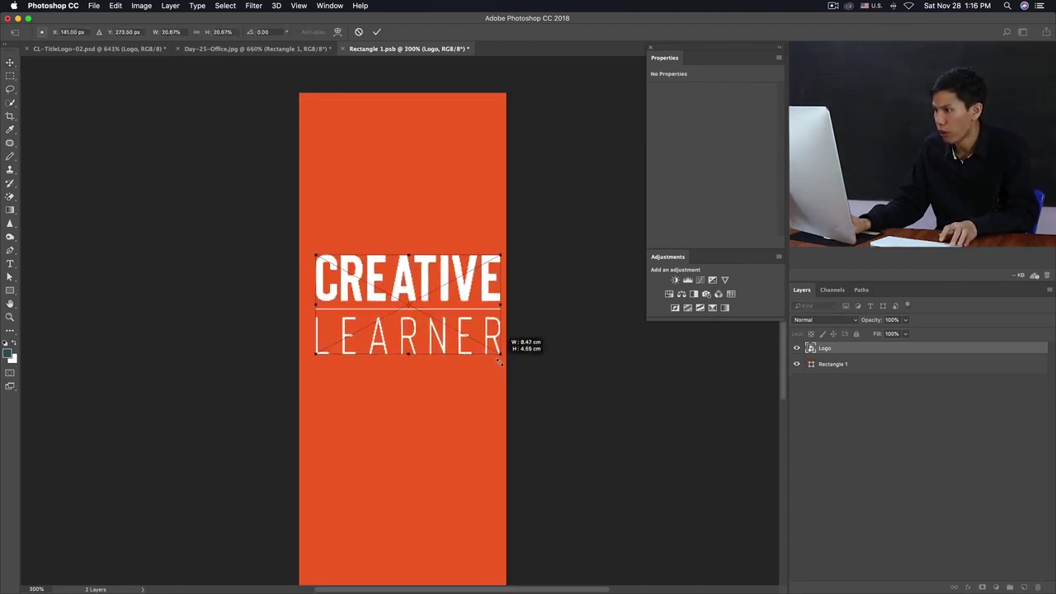
drag(314, 339, 300, 343)
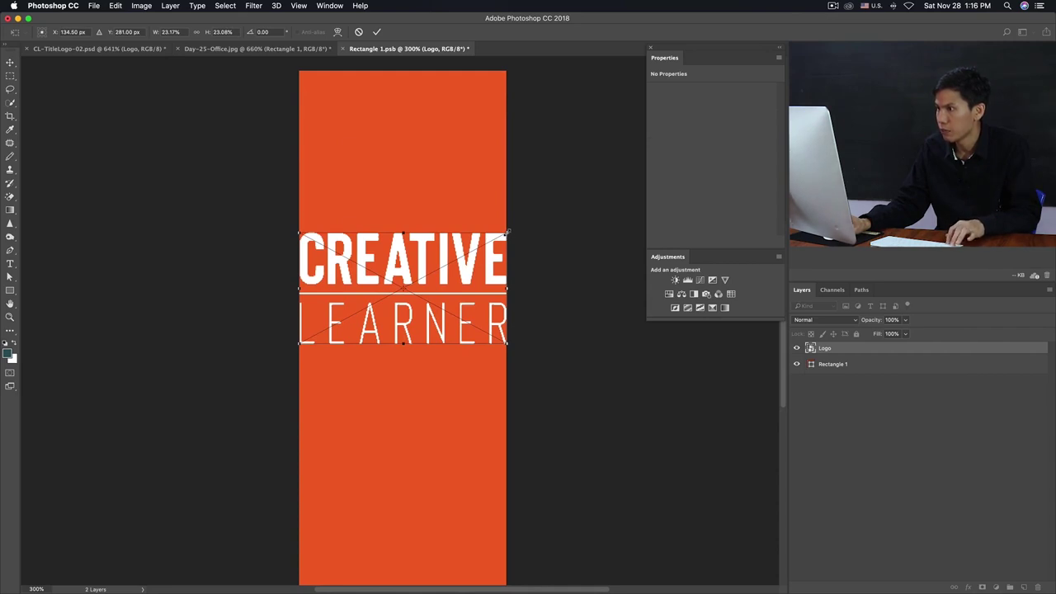
drag(507, 232, 493, 244)
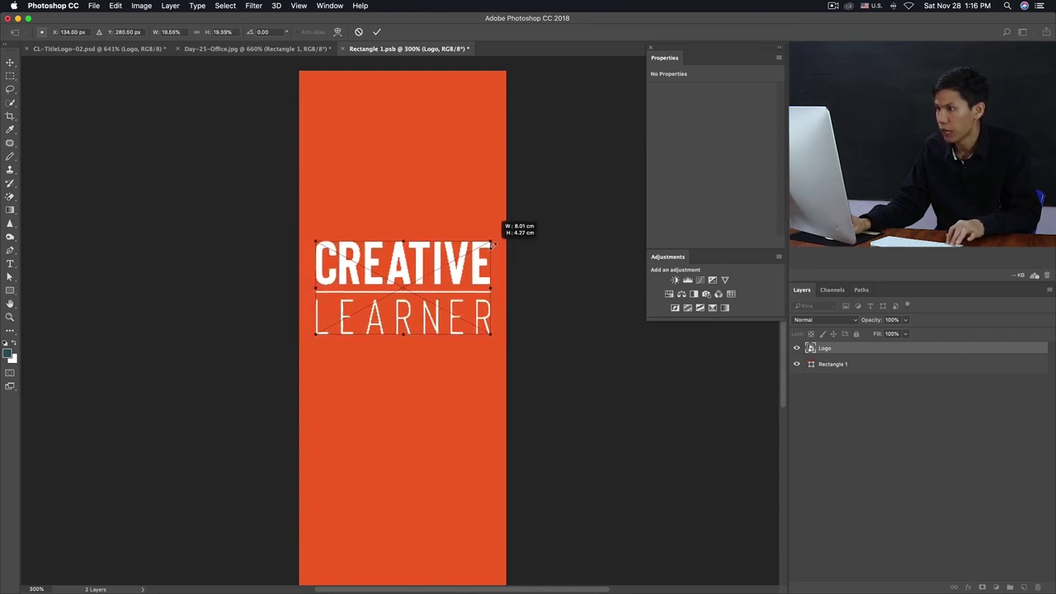
key(Return)
key(super+minus)
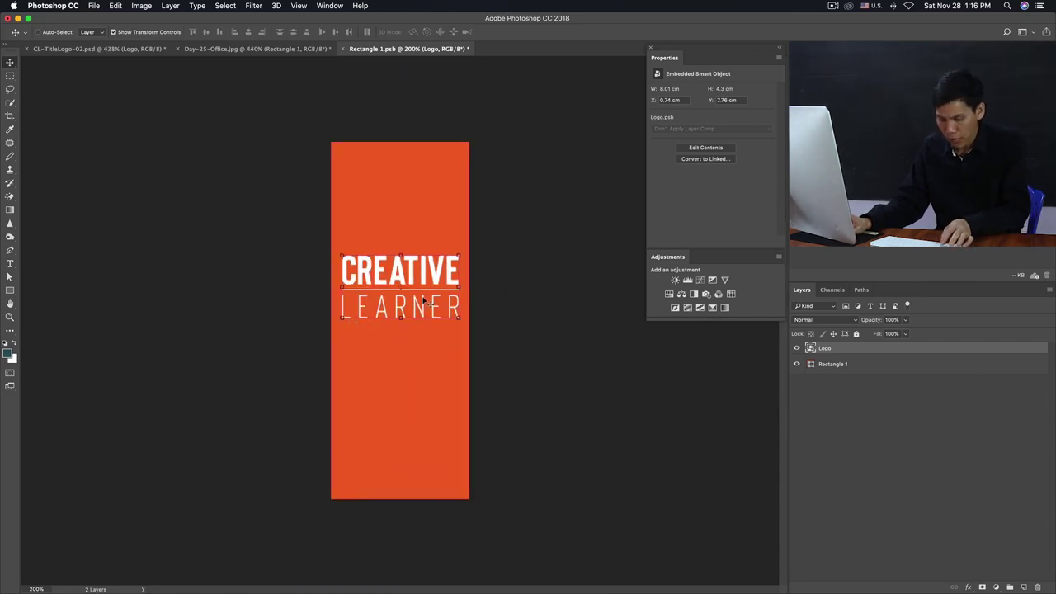
key(super+a)
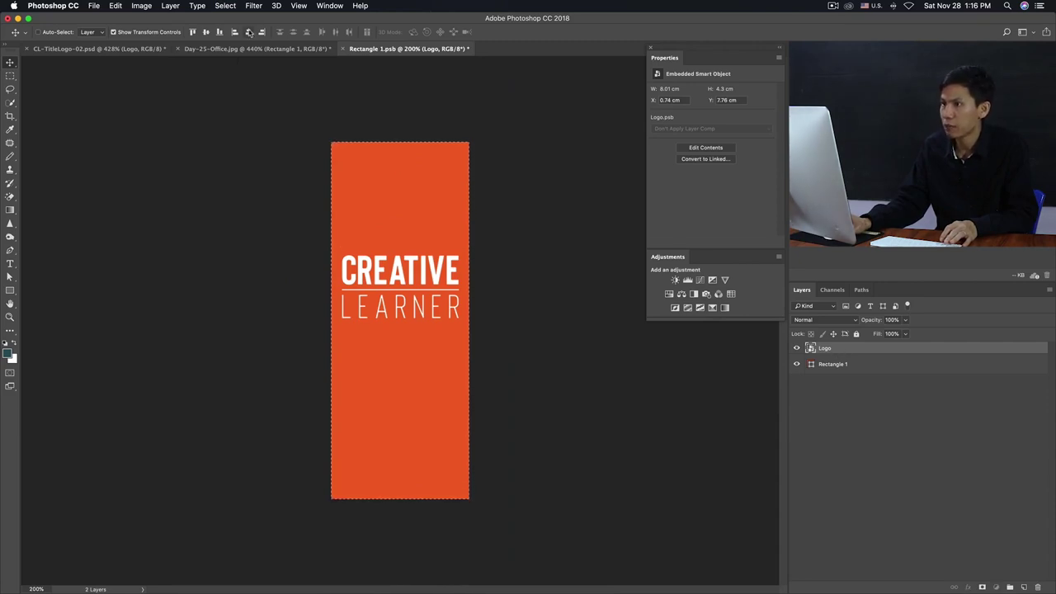
Align the logo to the panel's vertical centre, deselect, and return to Day-25-Office.jpg
click(205, 32)
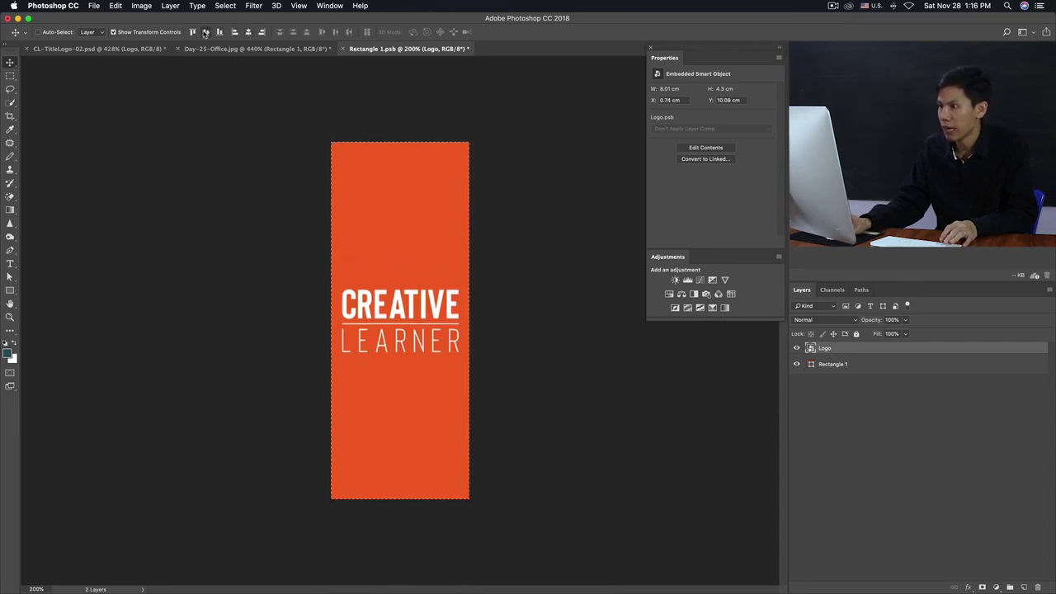
click(506, 285)
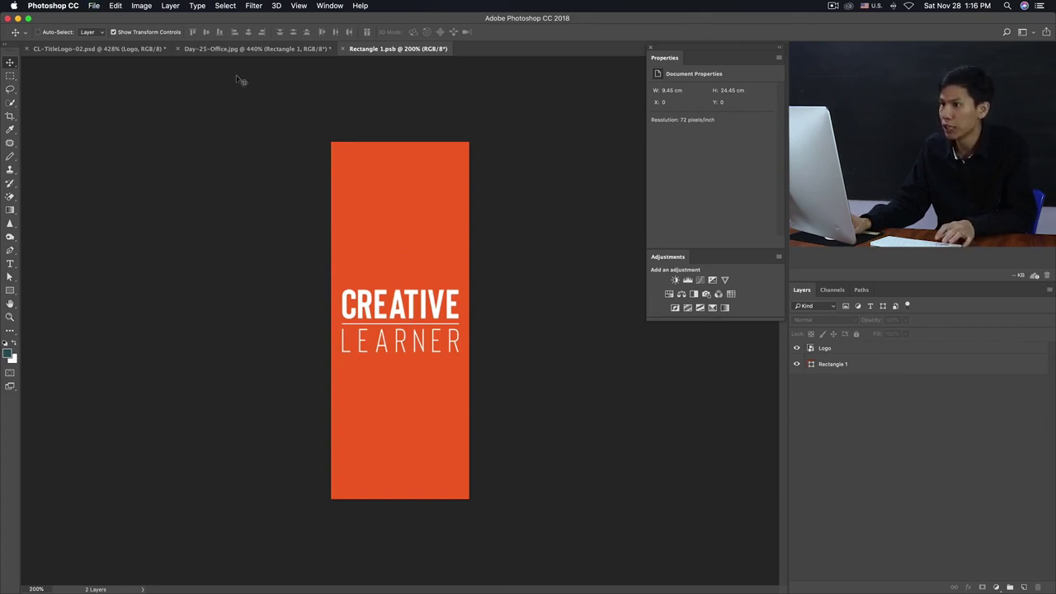
click(197, 50)
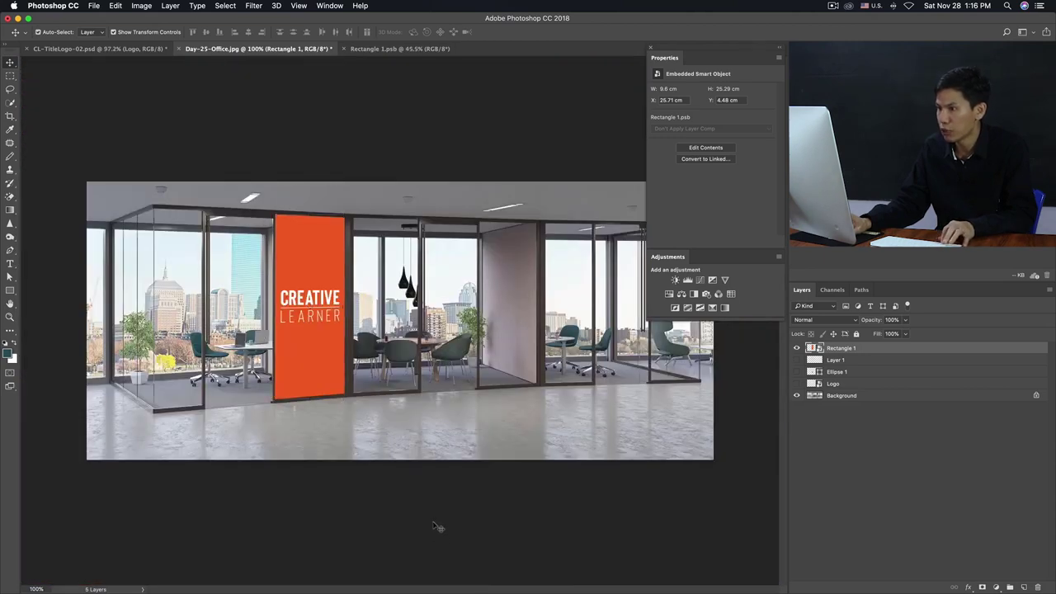
Select the Rectangle 1 panel in the office photo and switch to Rectangle 1.psb
click(437, 526)
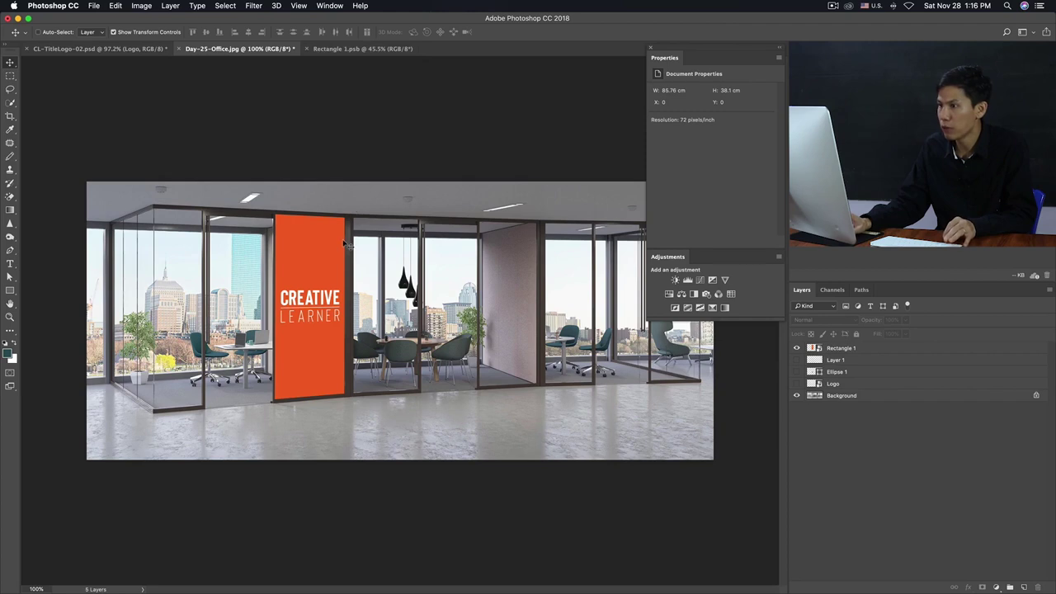
click(318, 248)
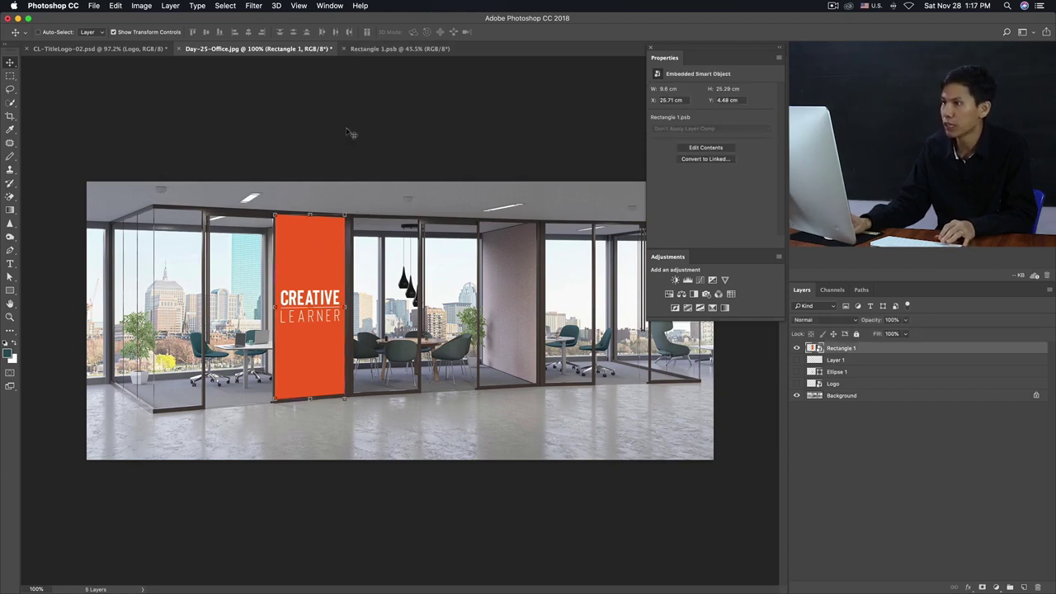
click(381, 49)
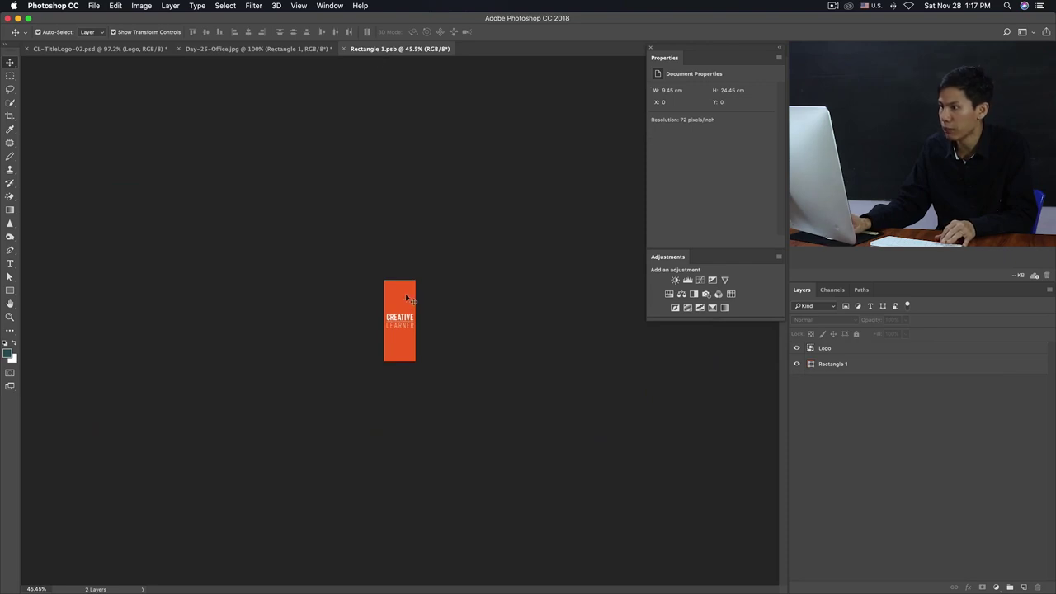
Hide the Rectangle 1 layer in the smart object and view the logo on the office glass
click(406, 298)
click(796, 364)
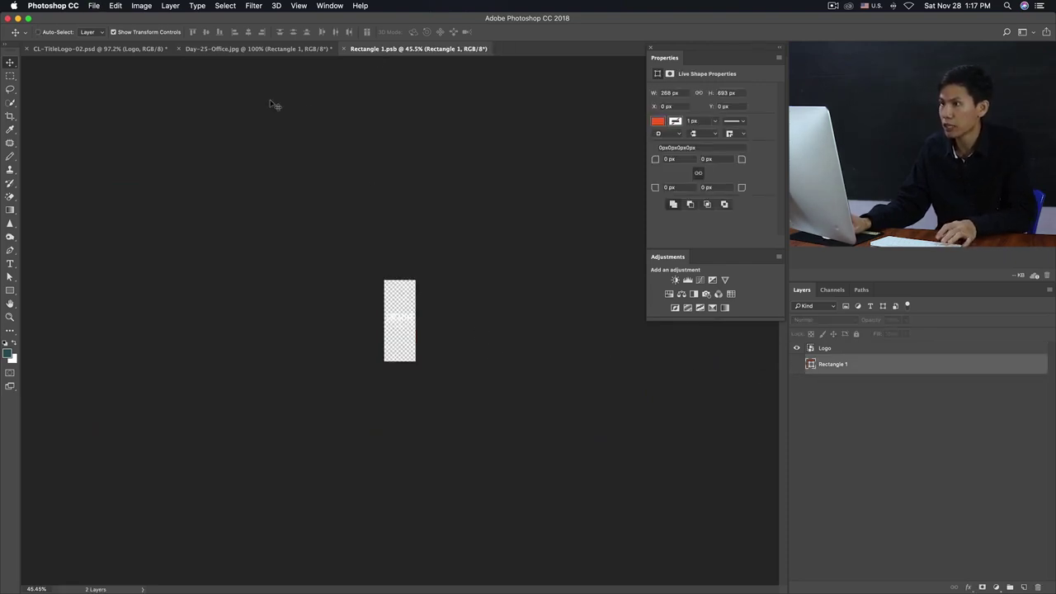
click(197, 49)
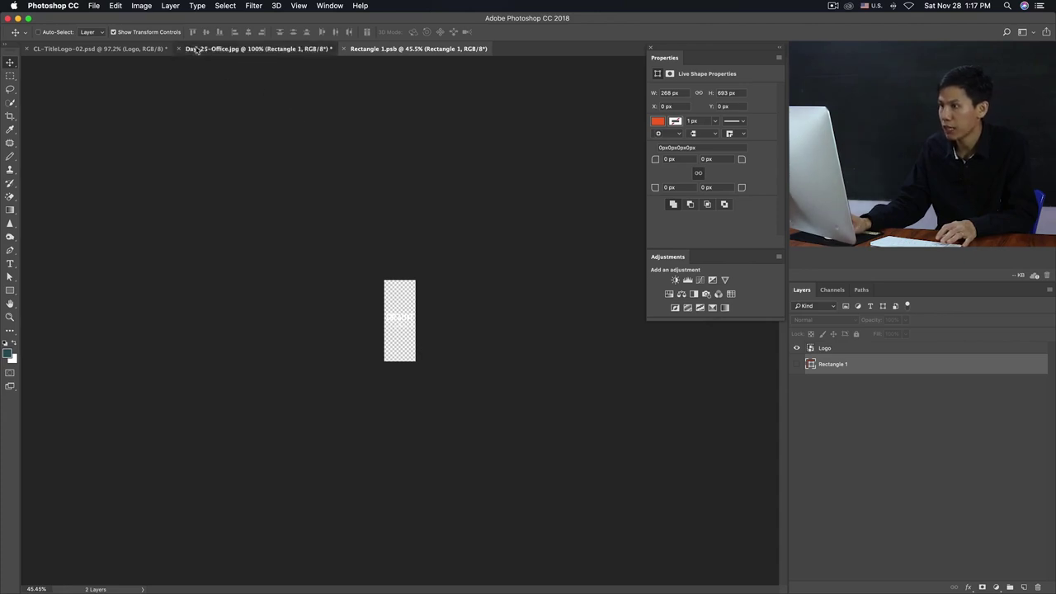
click(370, 558)
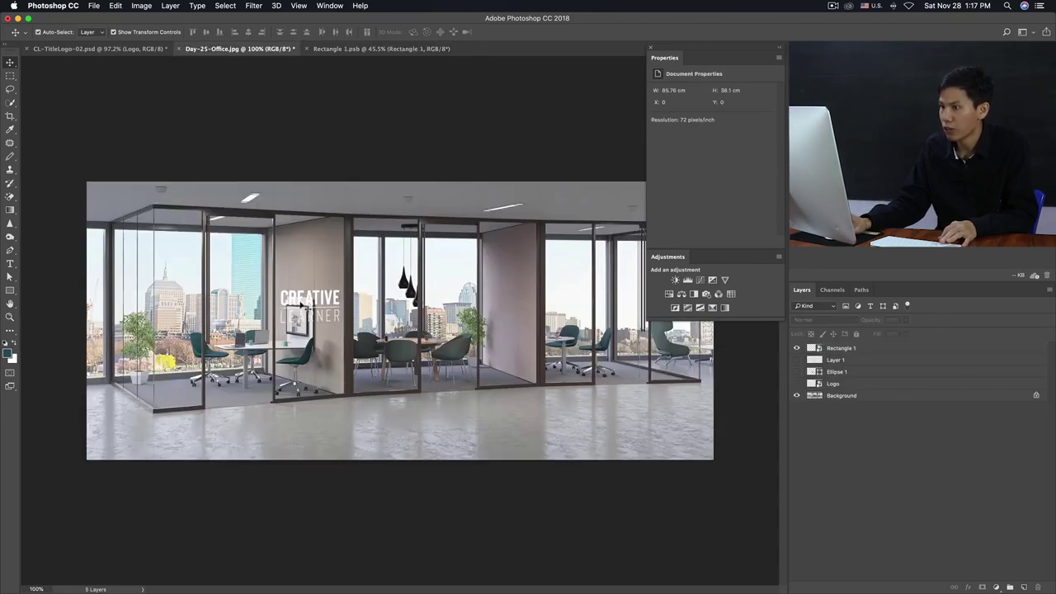
click(312, 305)
click(372, 500)
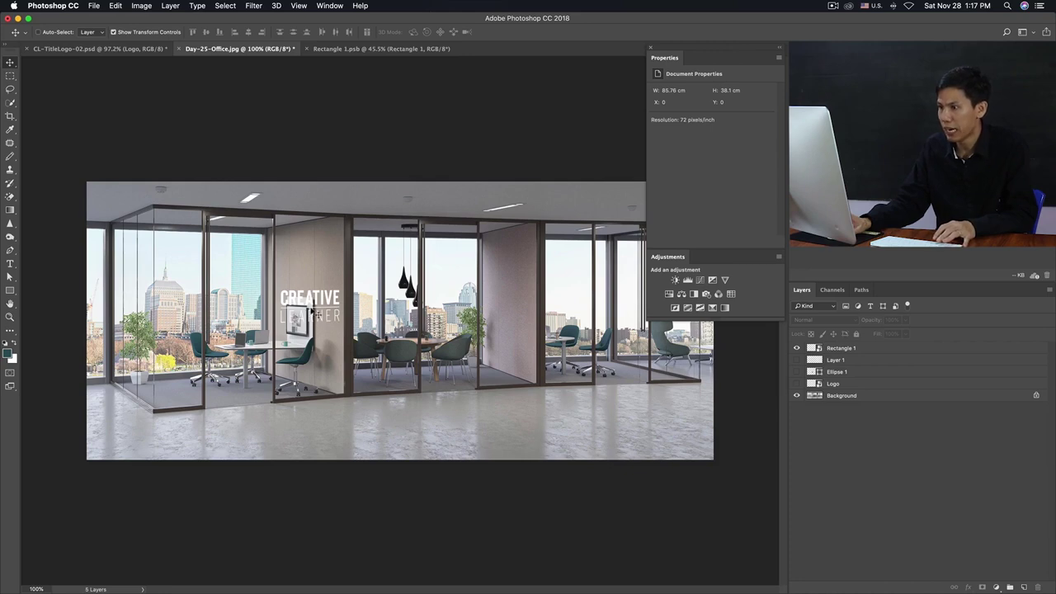
key(ctrl+minus)
key(ctrl+plus)
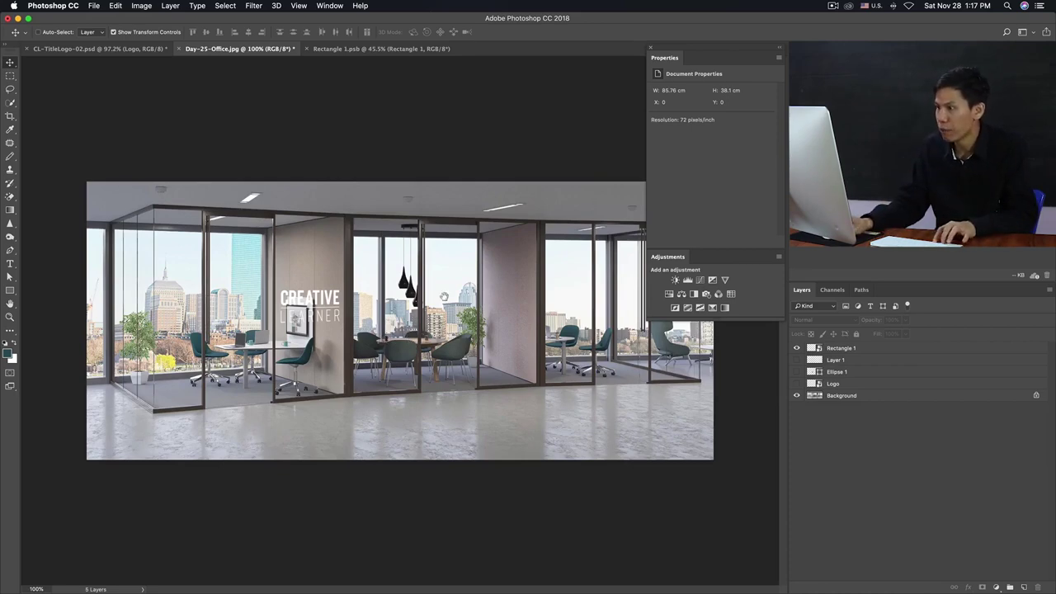
drag(444, 296, 362, 309)
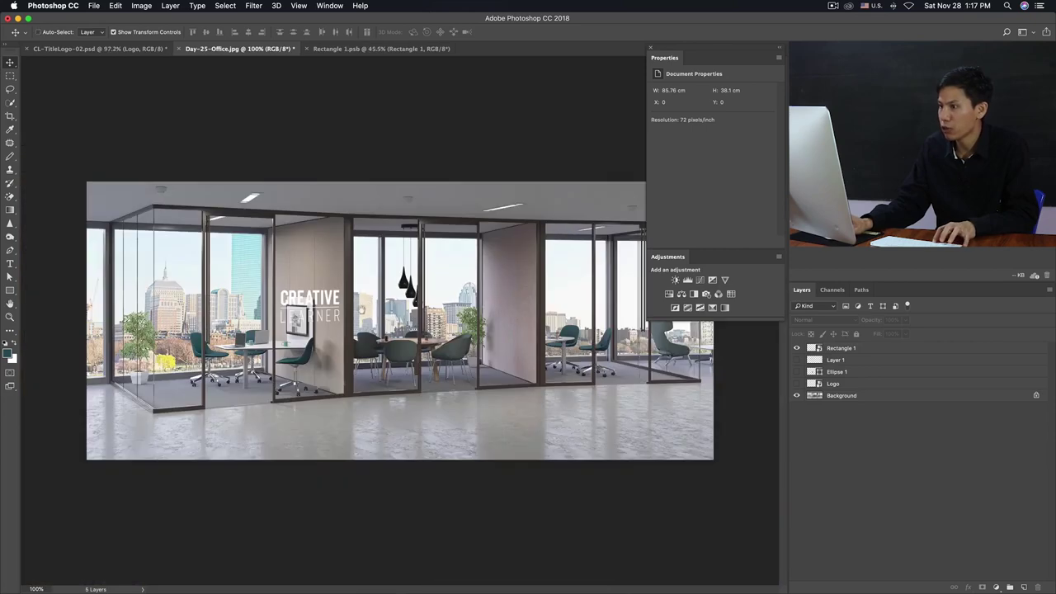
key(ctrl+plus)
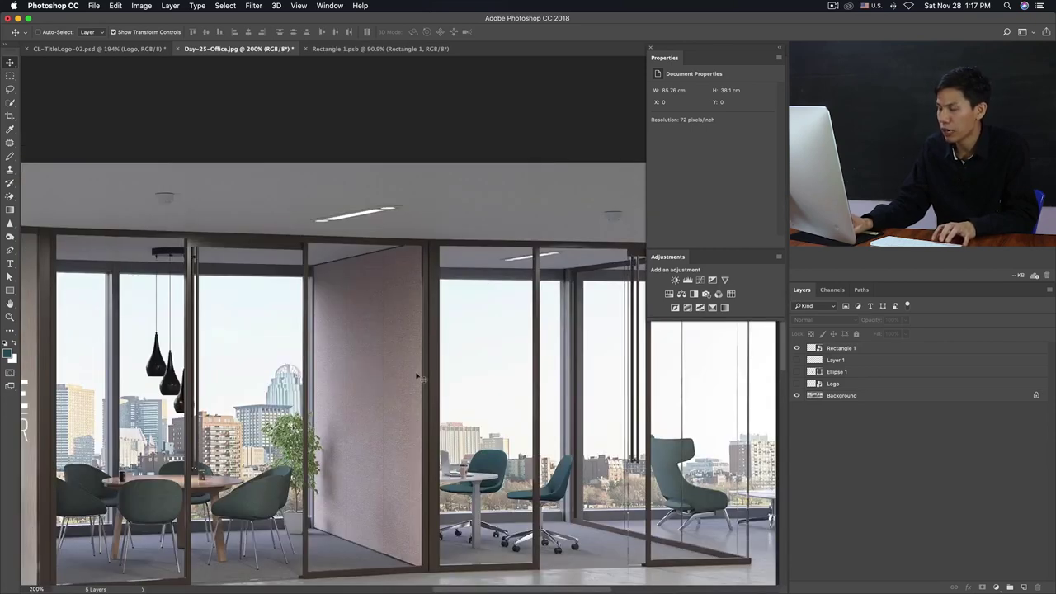
key(ctrl+minus)
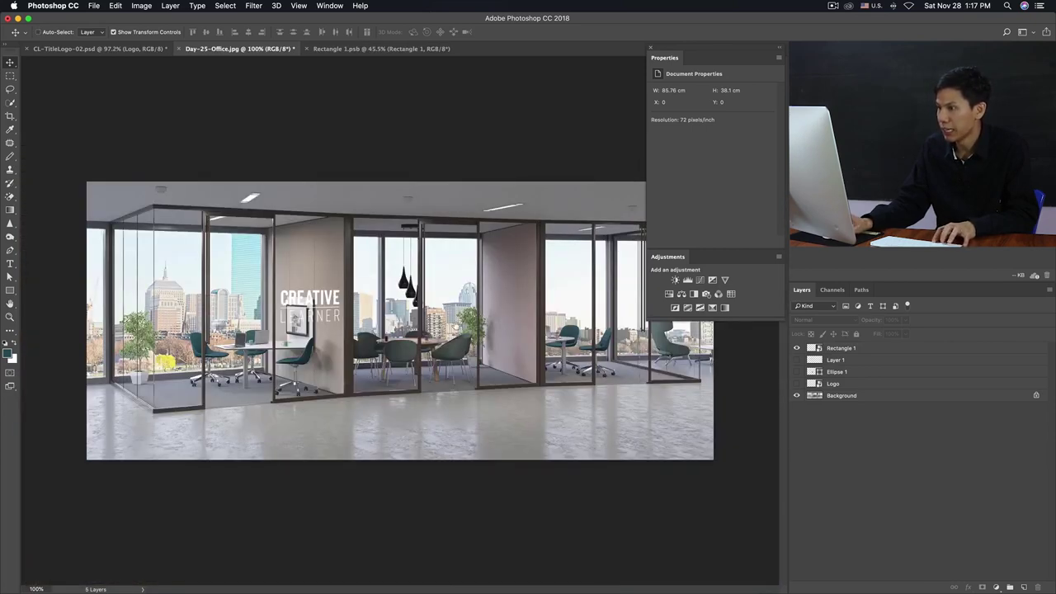
drag(500, 305, 452, 341)
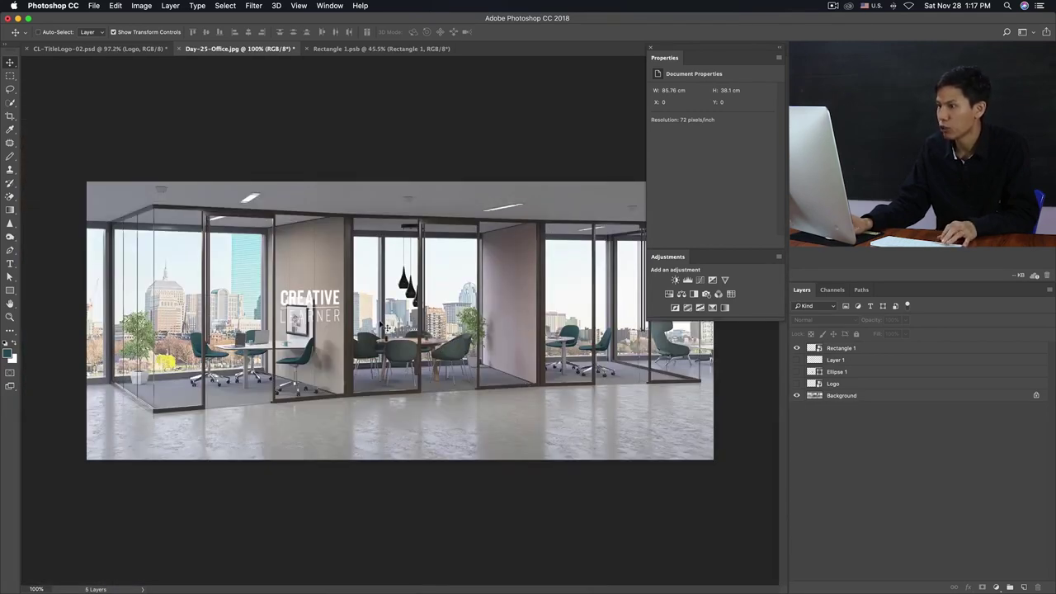
click(132, 48)
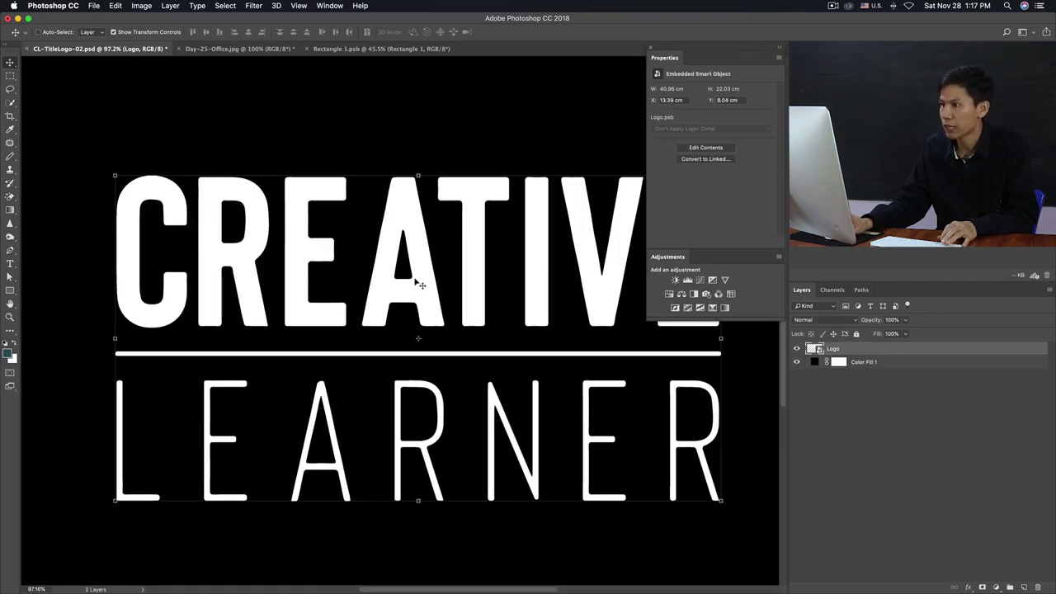
drag(419, 285, 268, 52)
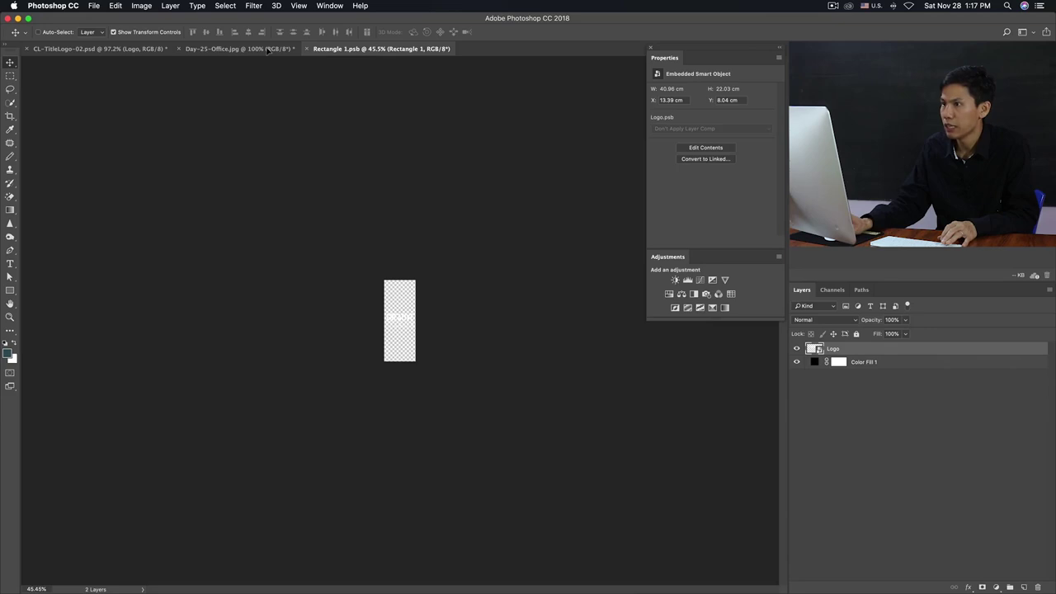
drag(268, 49, 542, 353)
key(ctrl+t)
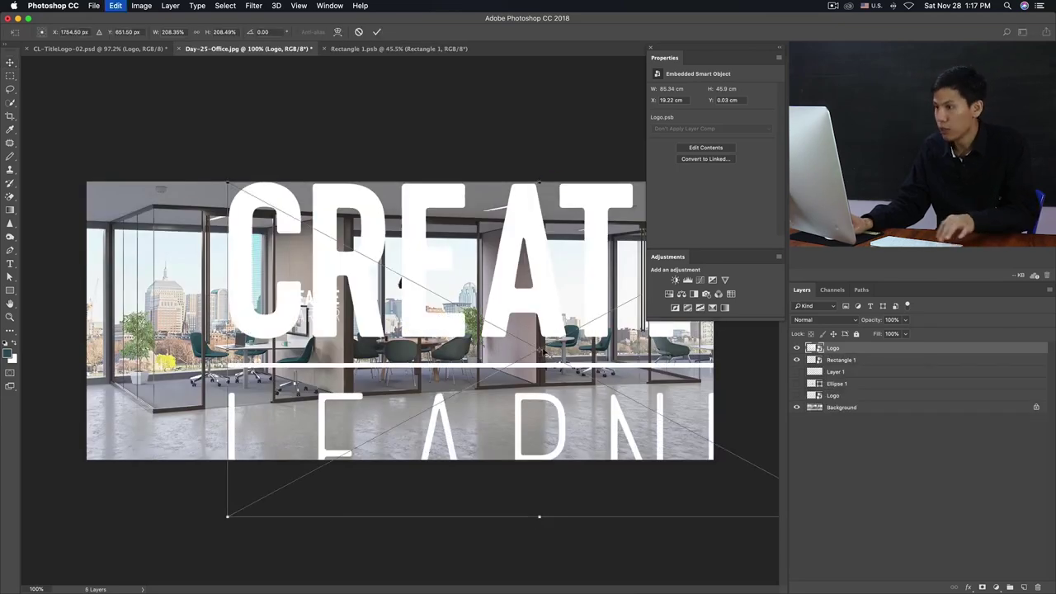
mouse_move(228, 181)
mouse_down()
mouse_move(497, 352)
mouse_move(546, 282)
mouse_up()
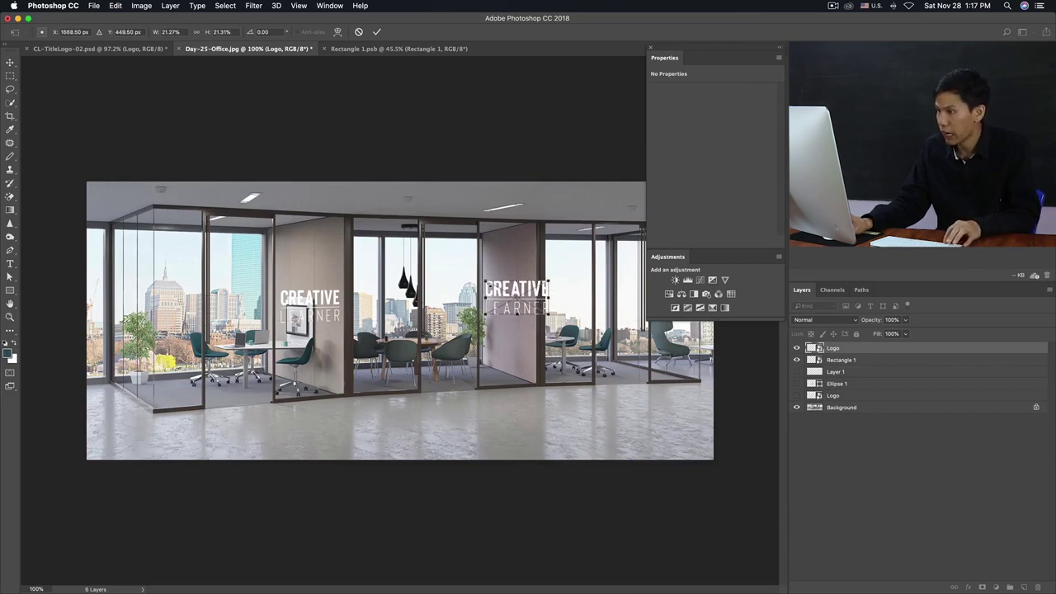
mouse_move(485, 312)
mouse_down()
mouse_move(547, 290)
mouse_move(542, 266)
mouse_move(495, 288)
mouse_up()
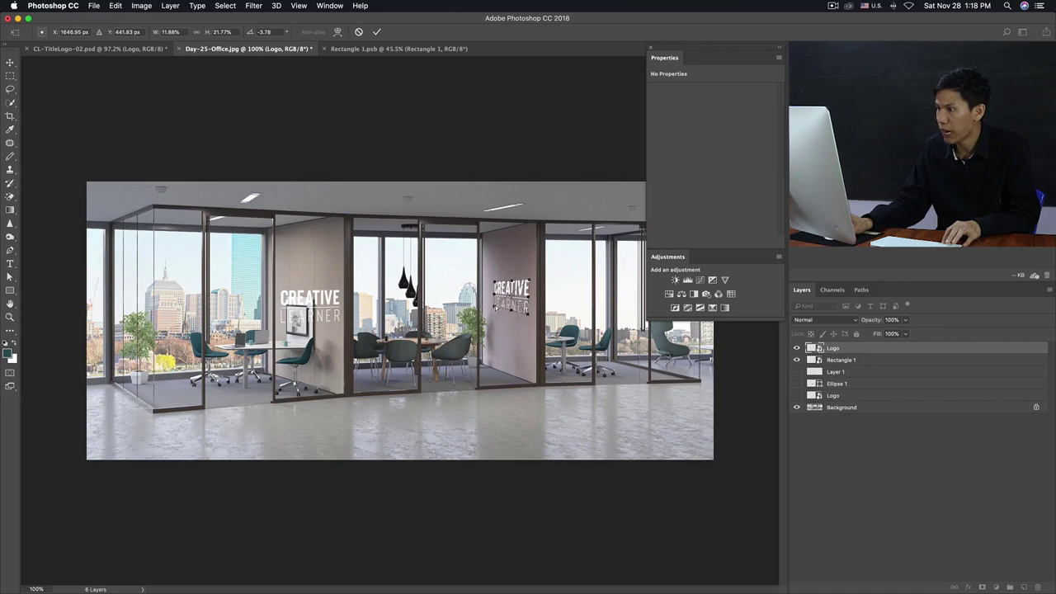
drag(546, 285, 543, 268)
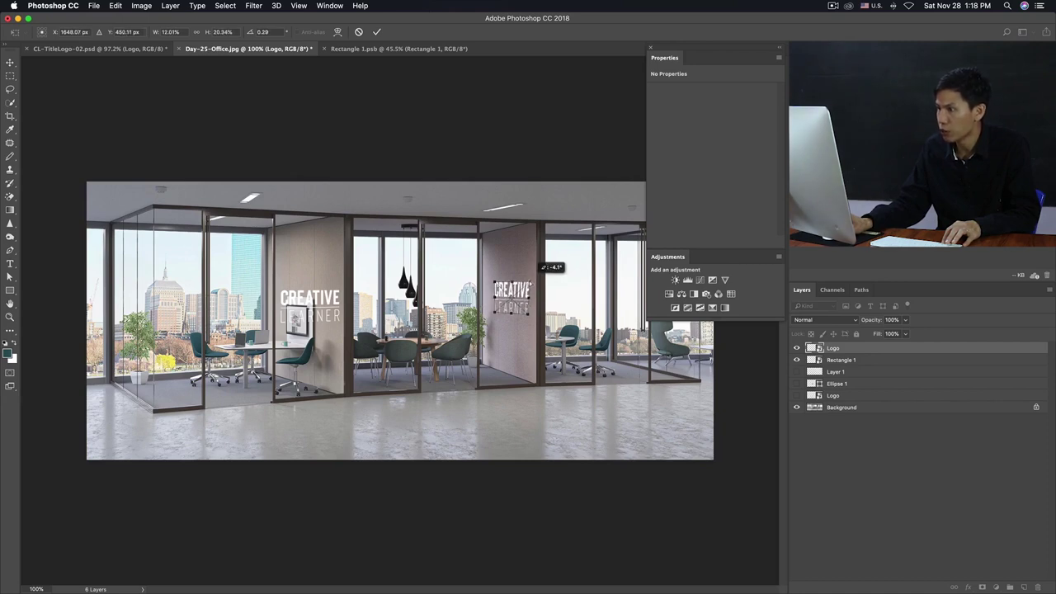
key(Return)
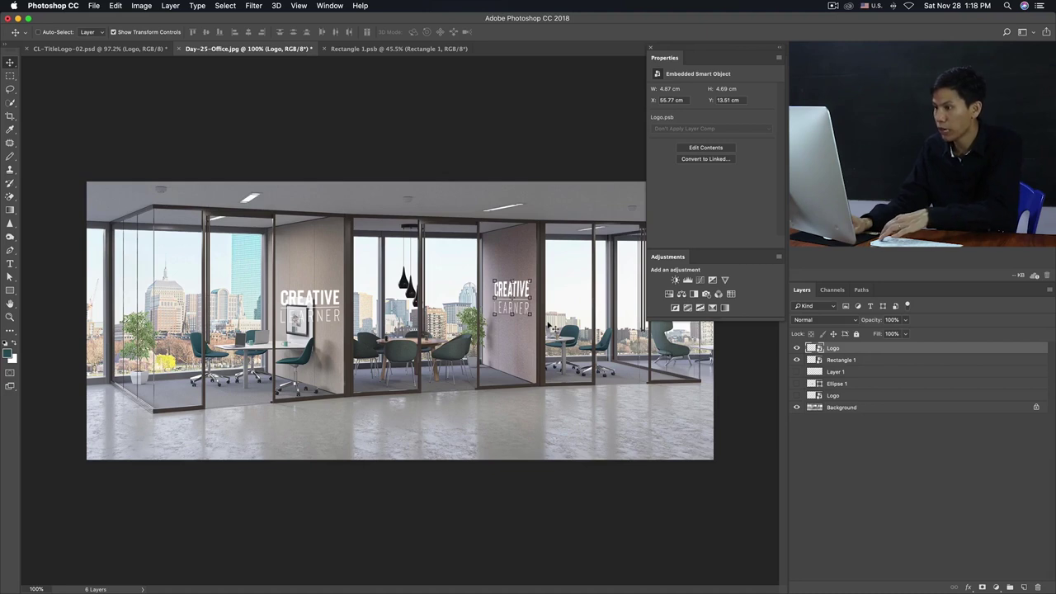
key(Delete)
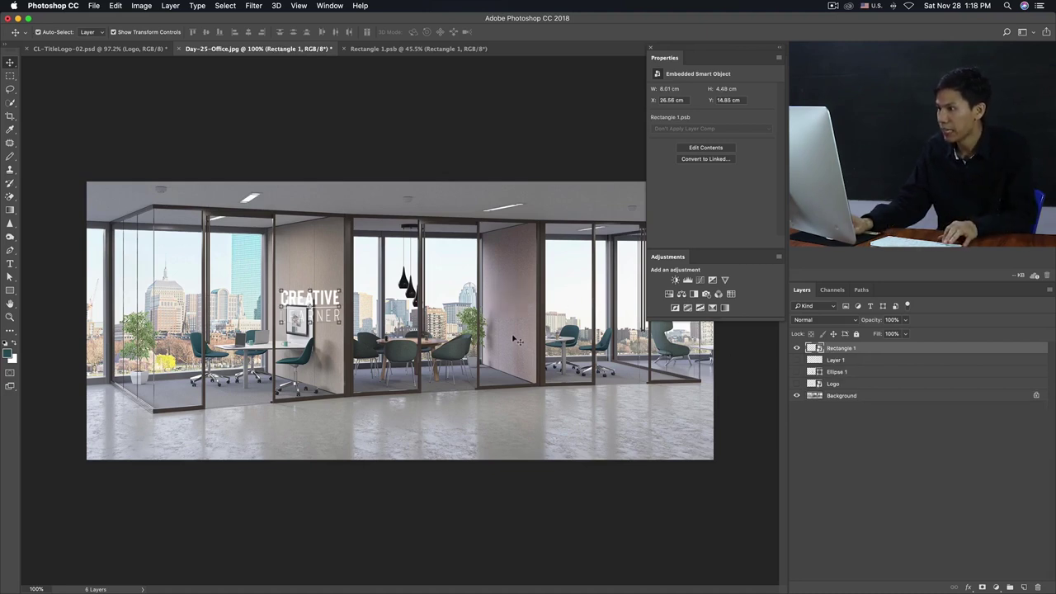
Draw an orange rectangle over the pink wall and convert it to a smart object
click(517, 341)
click(12, 291)
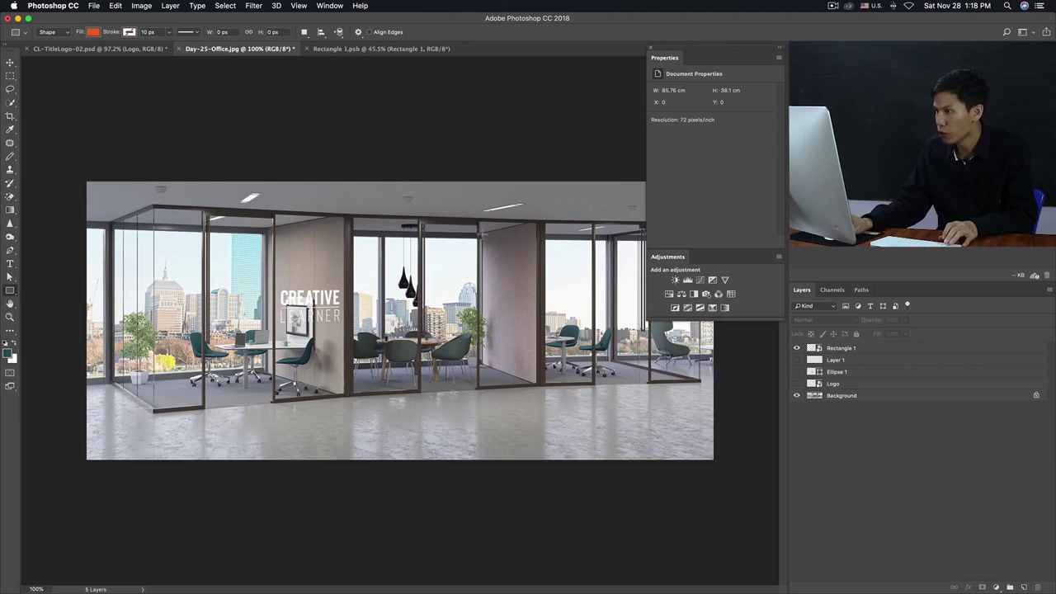
mouse_move(482, 233)
mouse_down()
mouse_move(535, 249)
mouse_move(537, 385)
mouse_up()
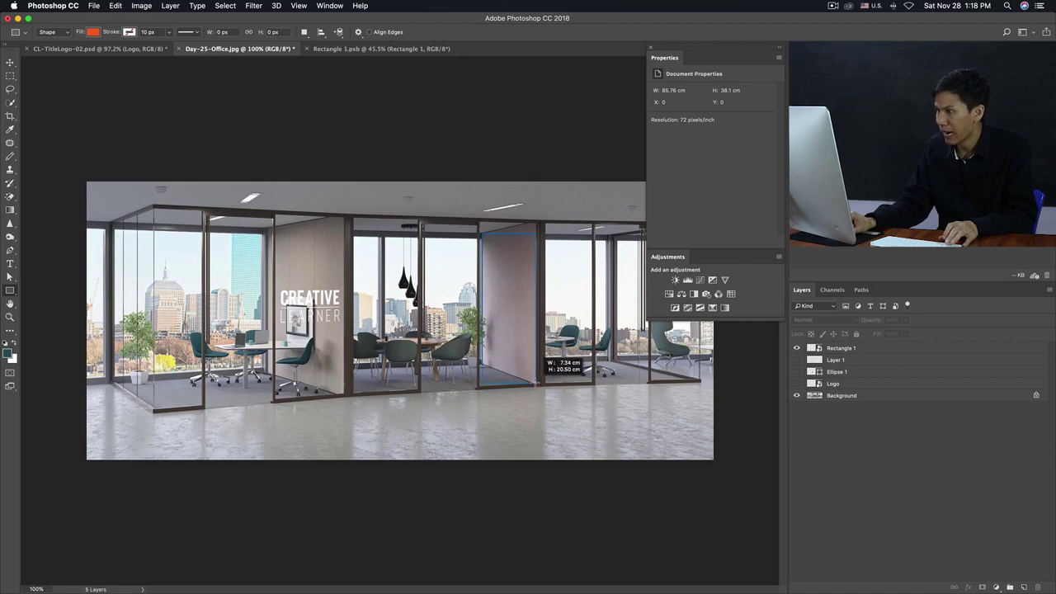
drag(537, 384, 537, 385)
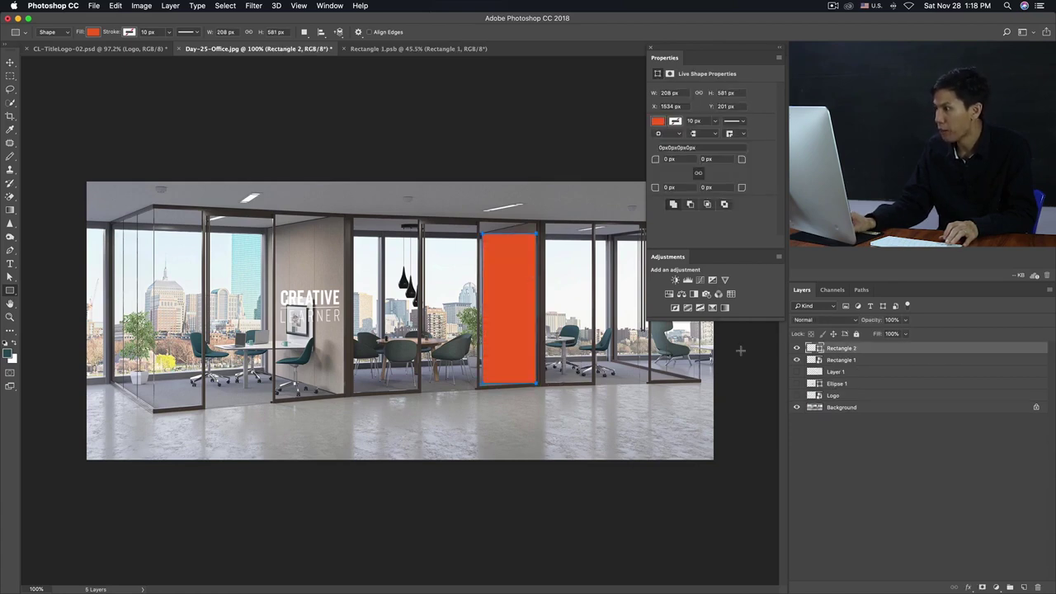
right_click(878, 351)
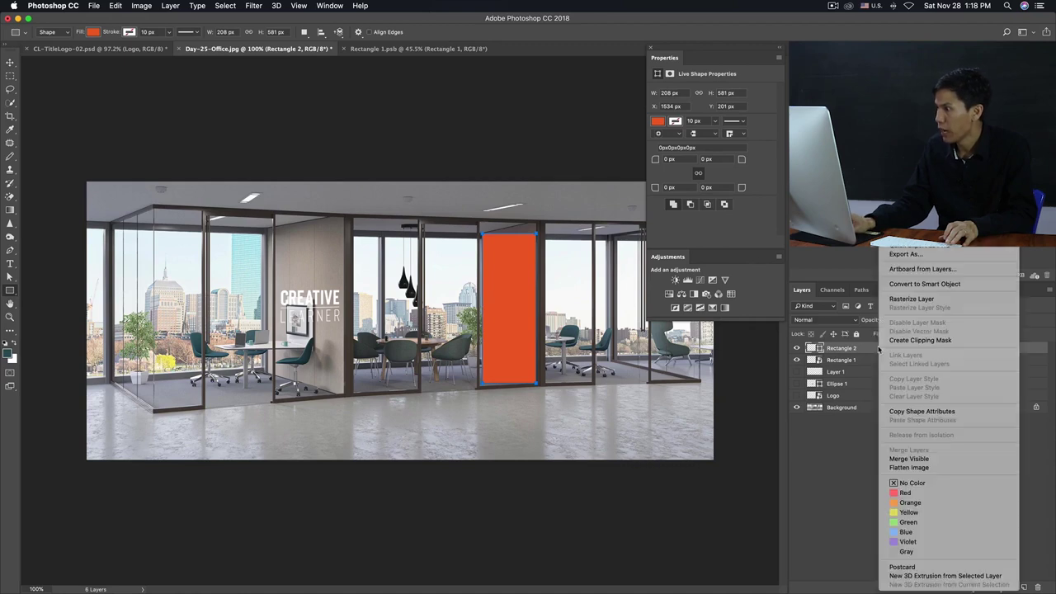
click(912, 298)
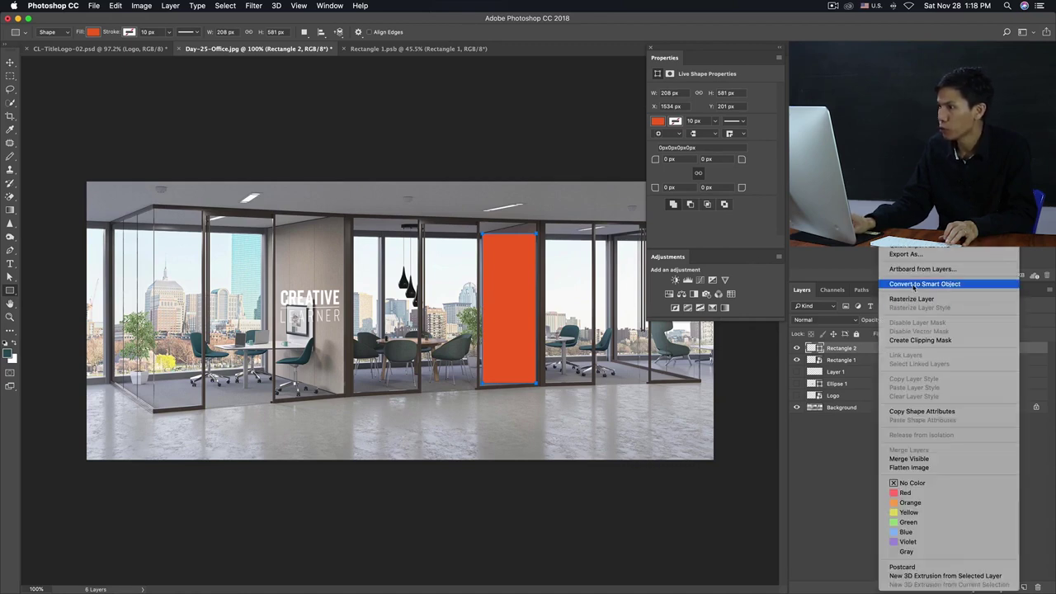
click(916, 283)
Free-transform the orange rectangle, raising its top-right corner for perspective
key(ctrl+plus)
key(ctrl+plus)
scroll(415, 295, up, 3)
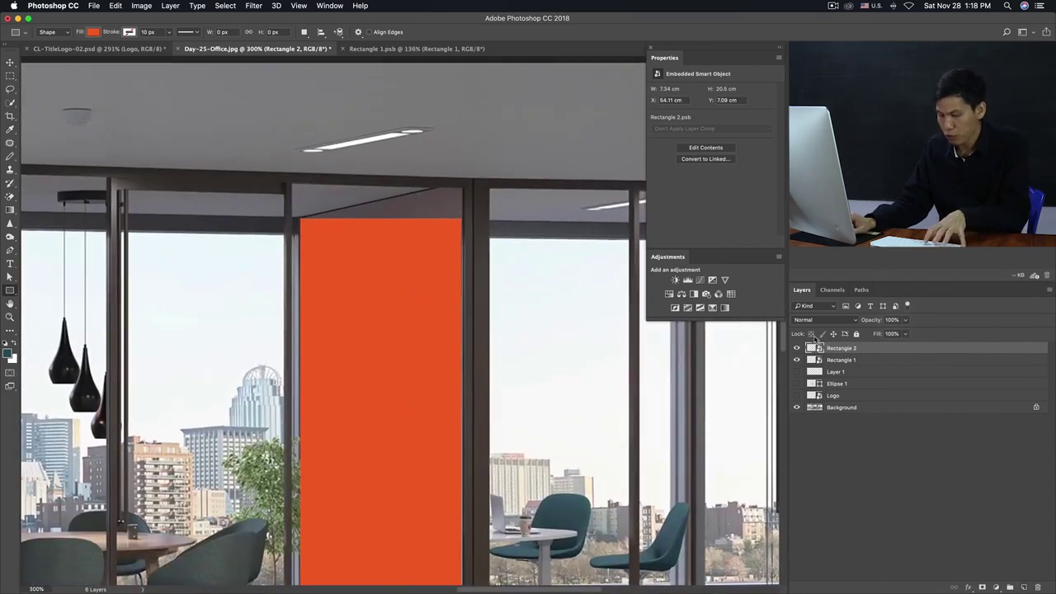
key(v)
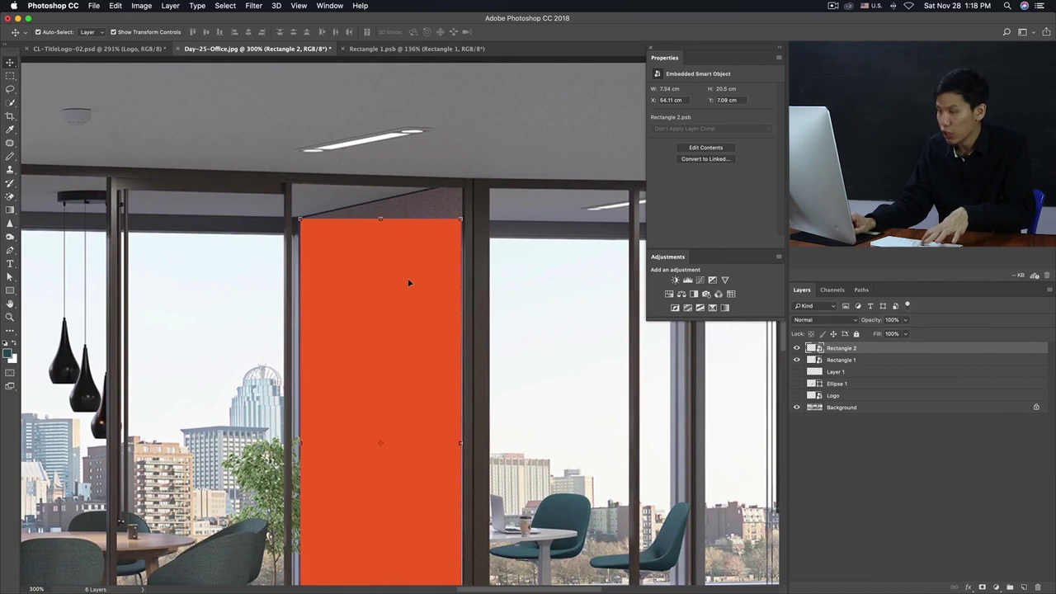
key(ctrl+t)
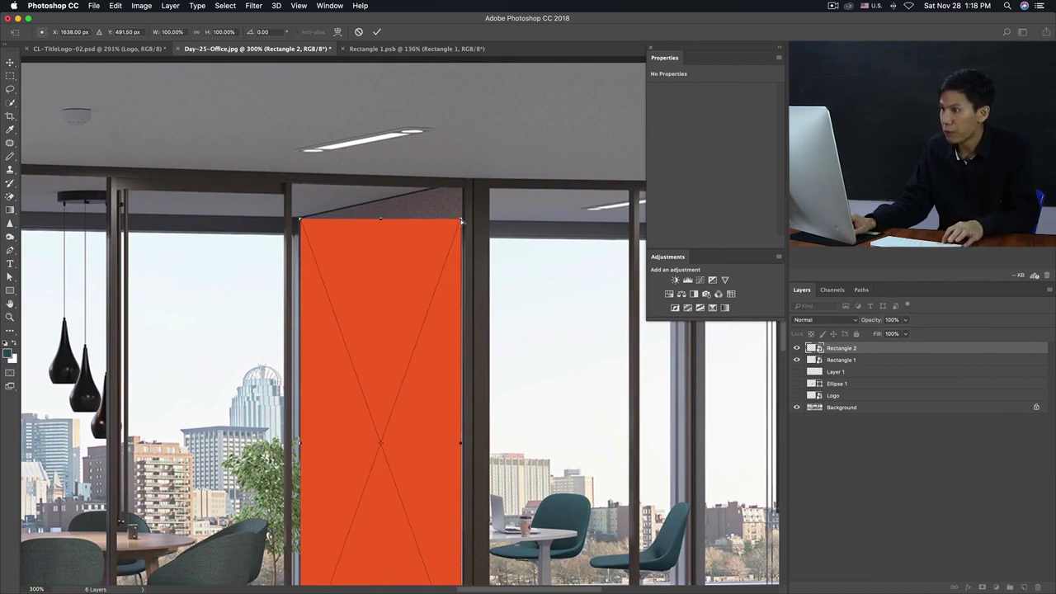
drag(461, 221, 462, 184)
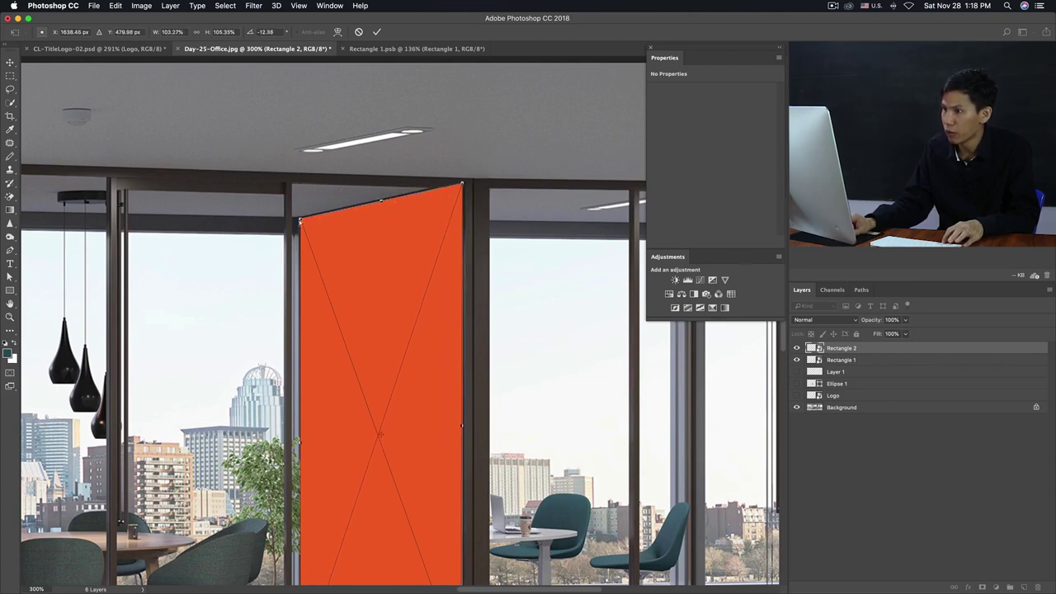
drag(401, 314, 392, 226)
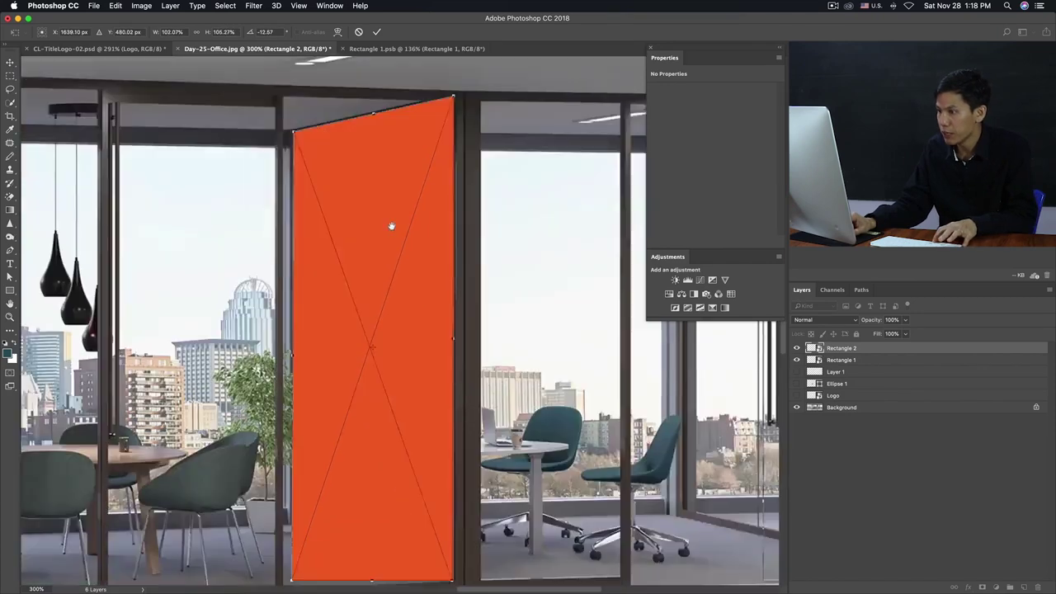
scroll(392, 226, down, 5)
Slant the panel's bottom corners to match the door's perspective and commit the distortion
drag(440, 357, 440, 356)
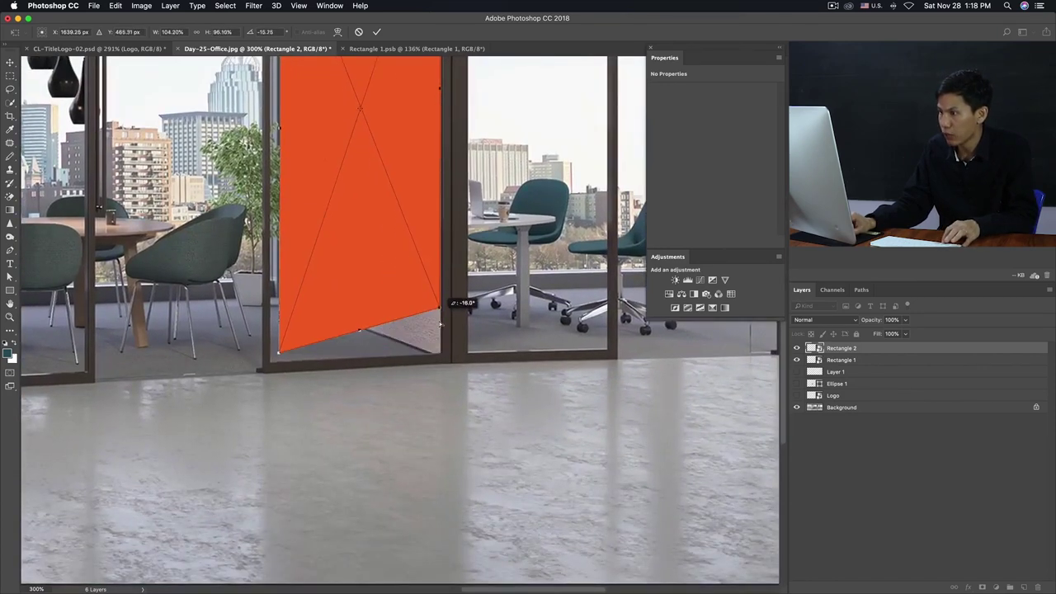
drag(279, 355, 281, 298)
scroll(358, 267, down, 1)
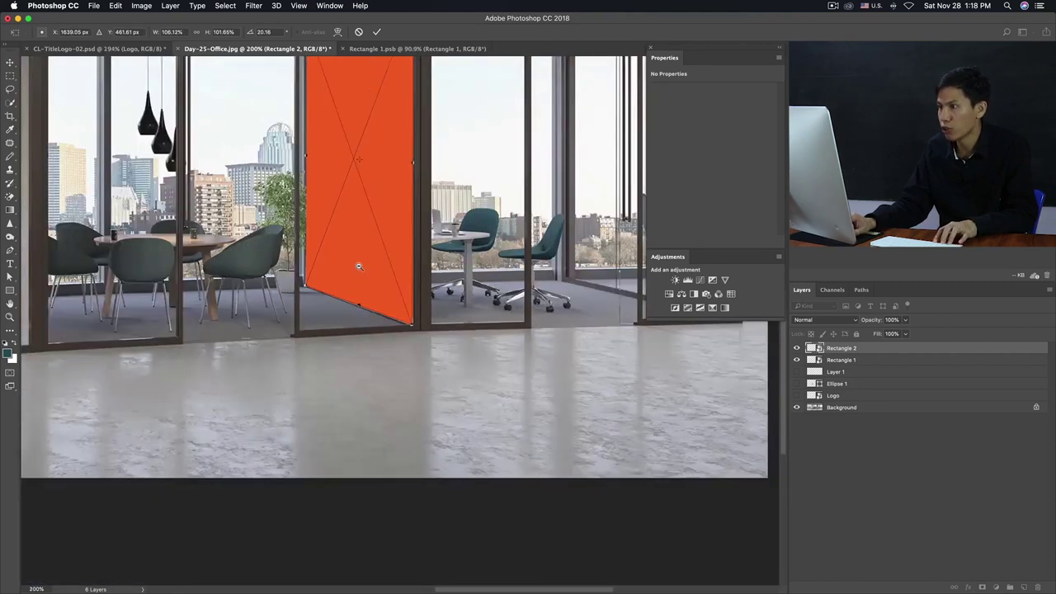
scroll(358, 266, down, 3)
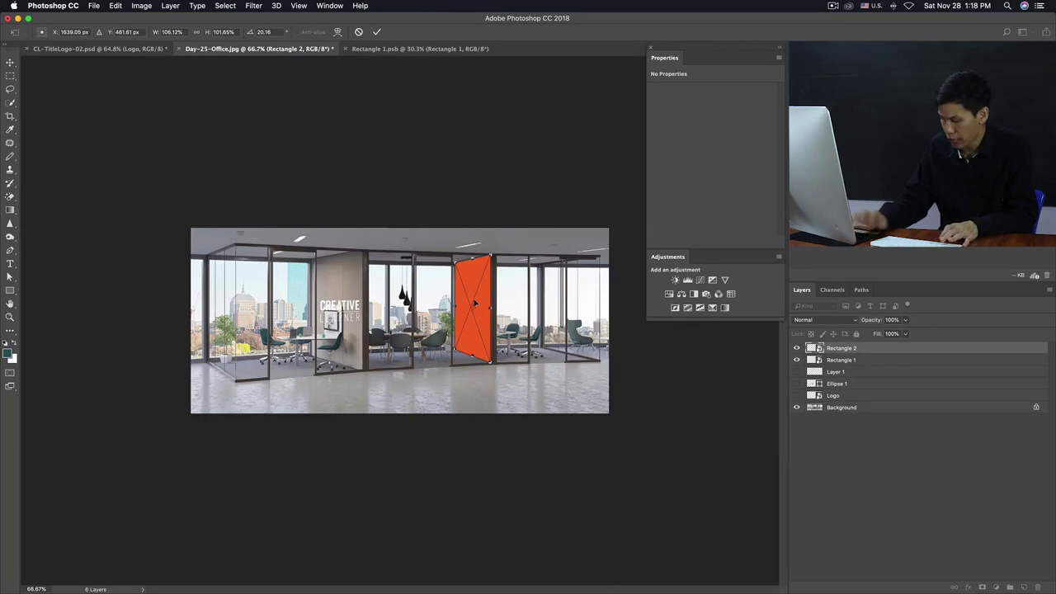
key(Return)
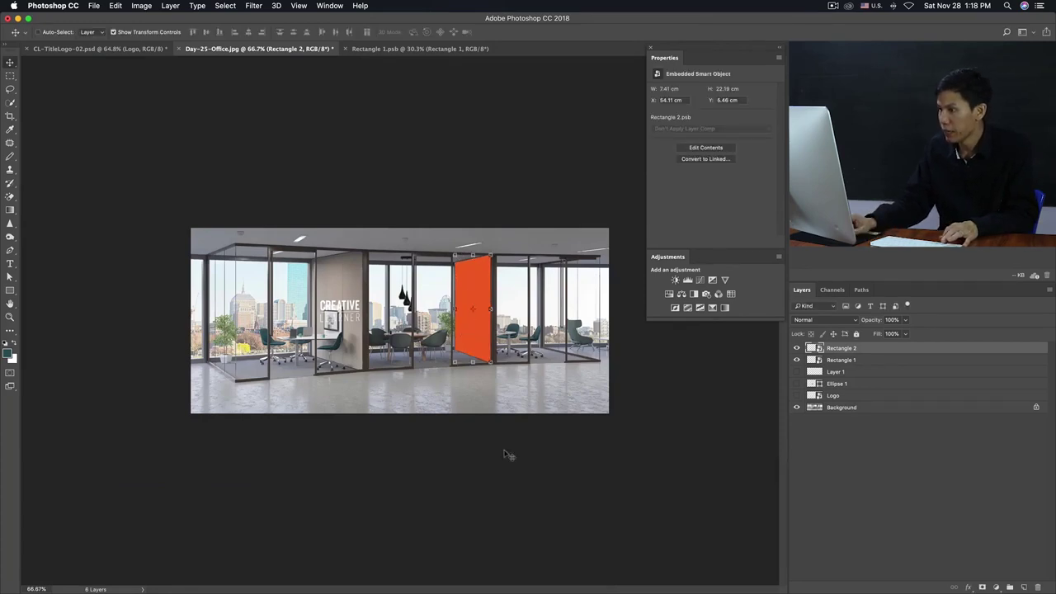
click(510, 458)
key(ctrl+1)
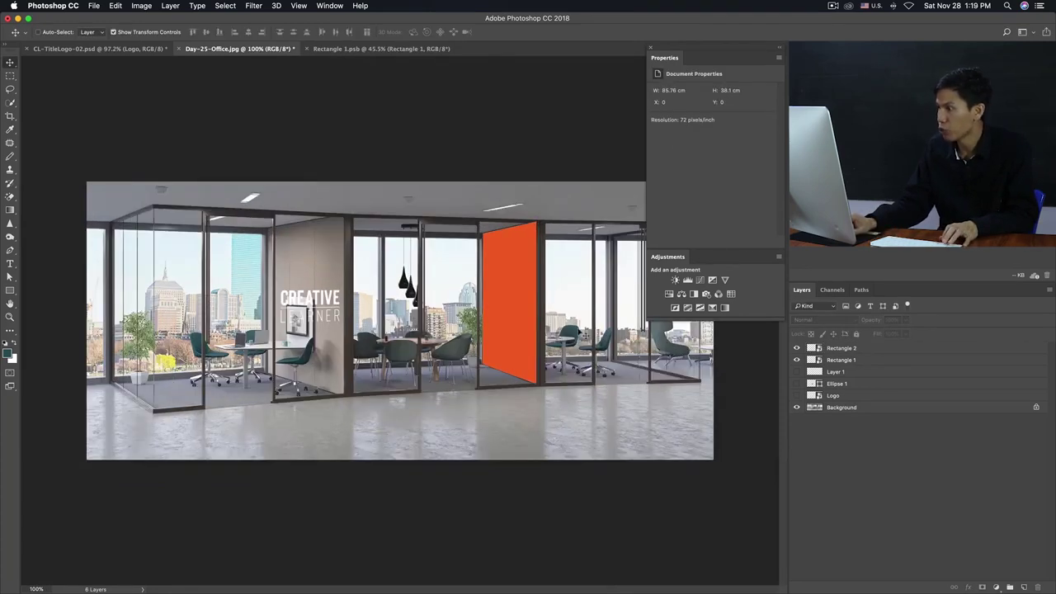
Open Rectangle 2's contents and drag in the logo, shrinking it to fit the panel
click(817, 349)
double_click(816, 349)
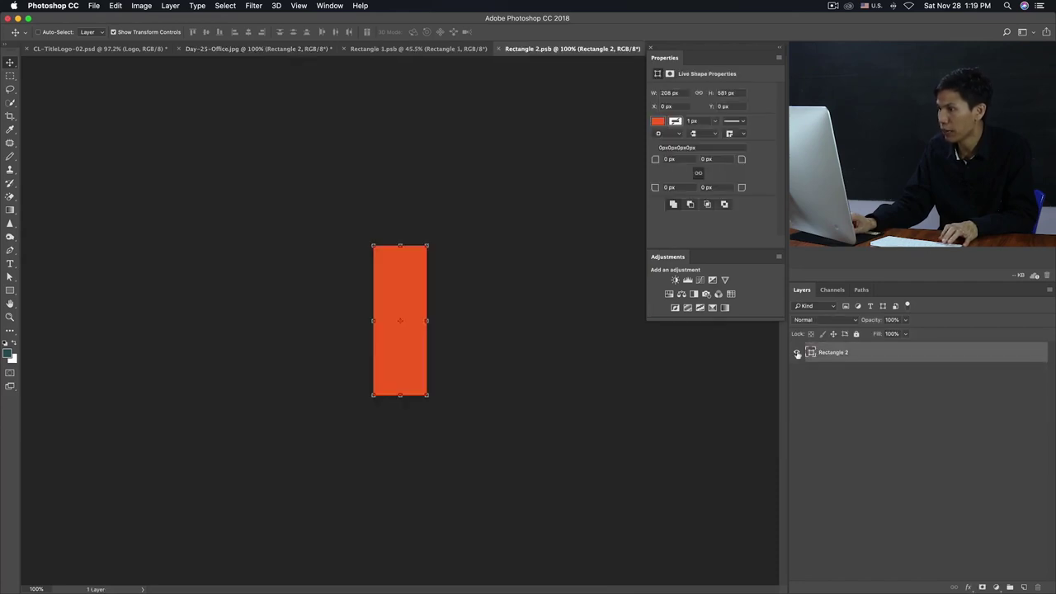
click(132, 48)
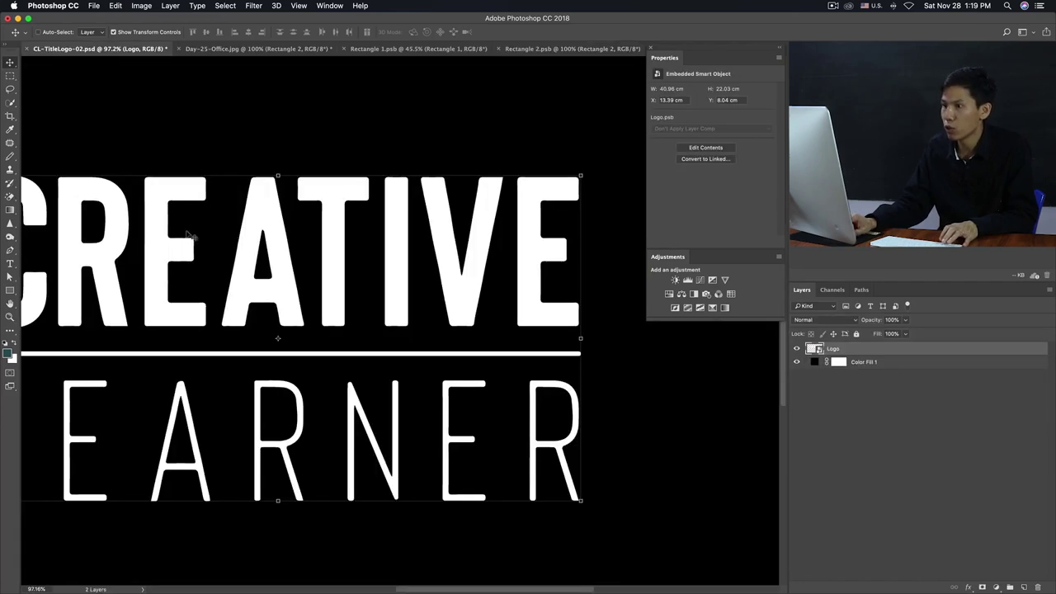
drag(174, 255, 474, 156)
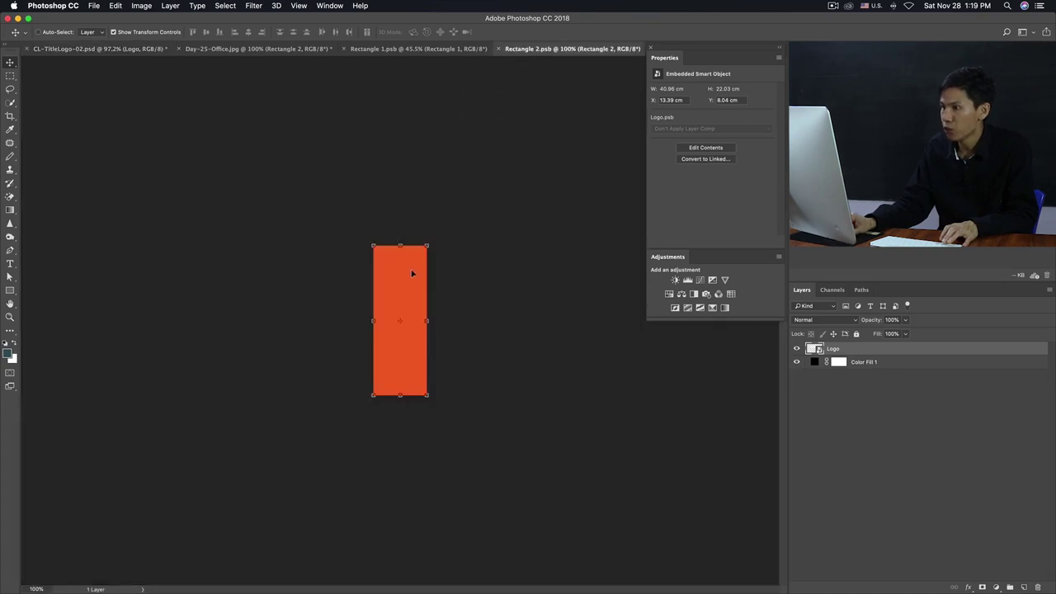
drag(412, 273, 412, 273)
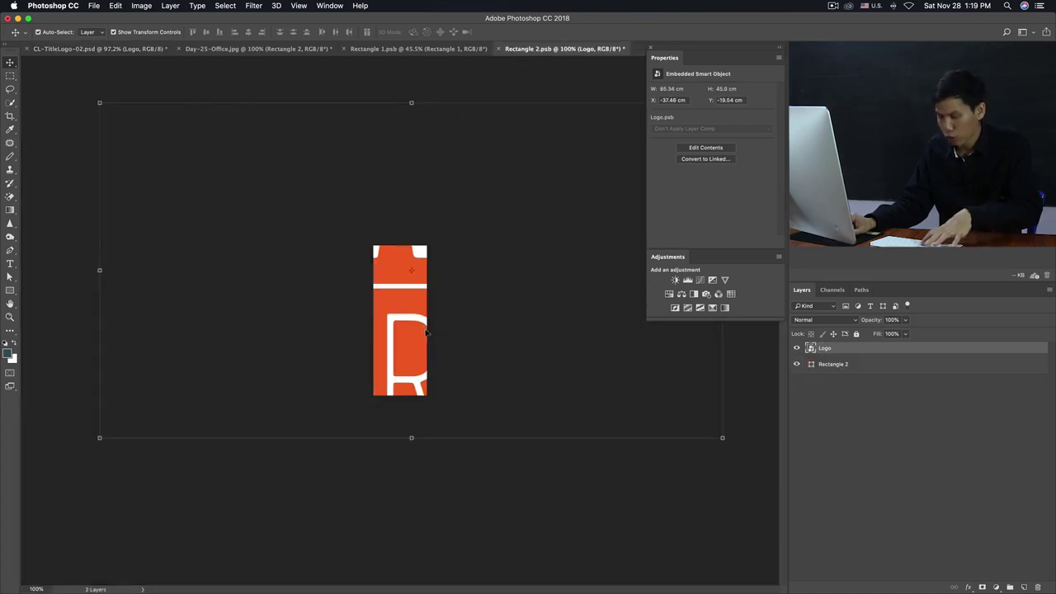
drag(721, 437, 431, 329)
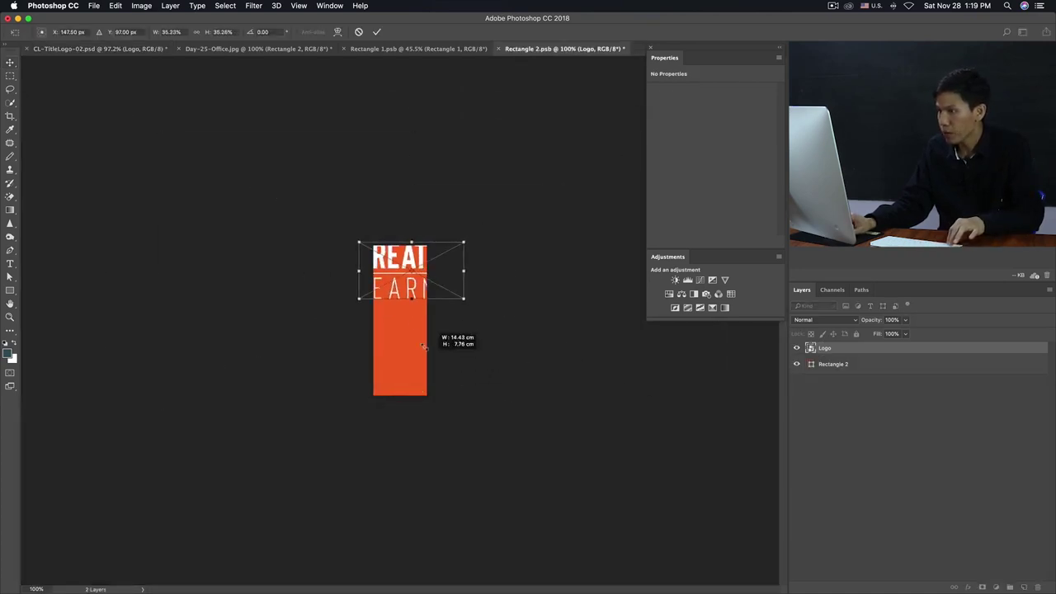
key(Return)
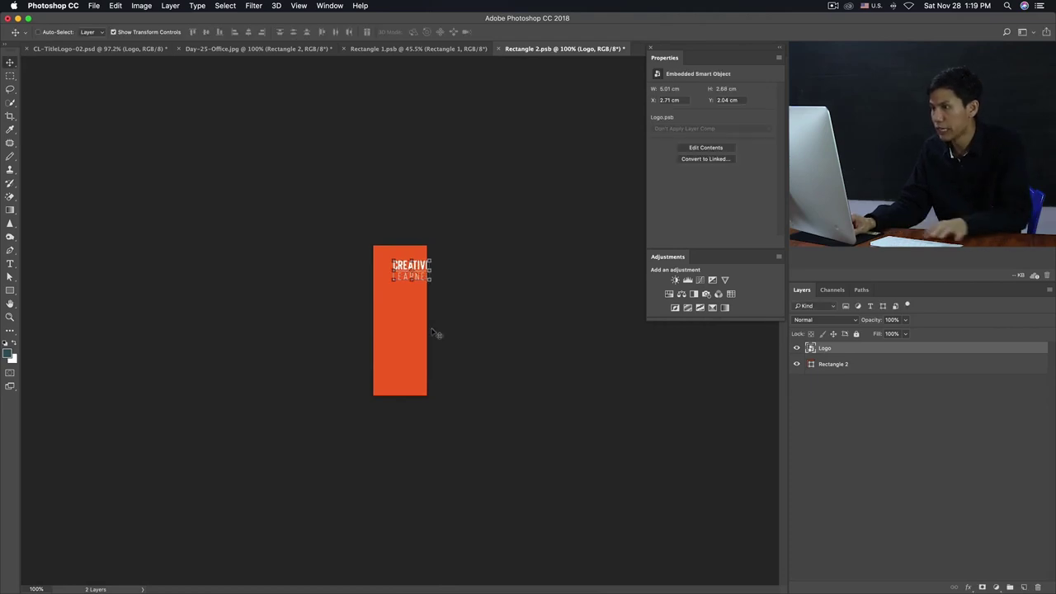
Centre the logo horizontally and vertically, enlarge it slightly, and return to the office photo
key(super+d)
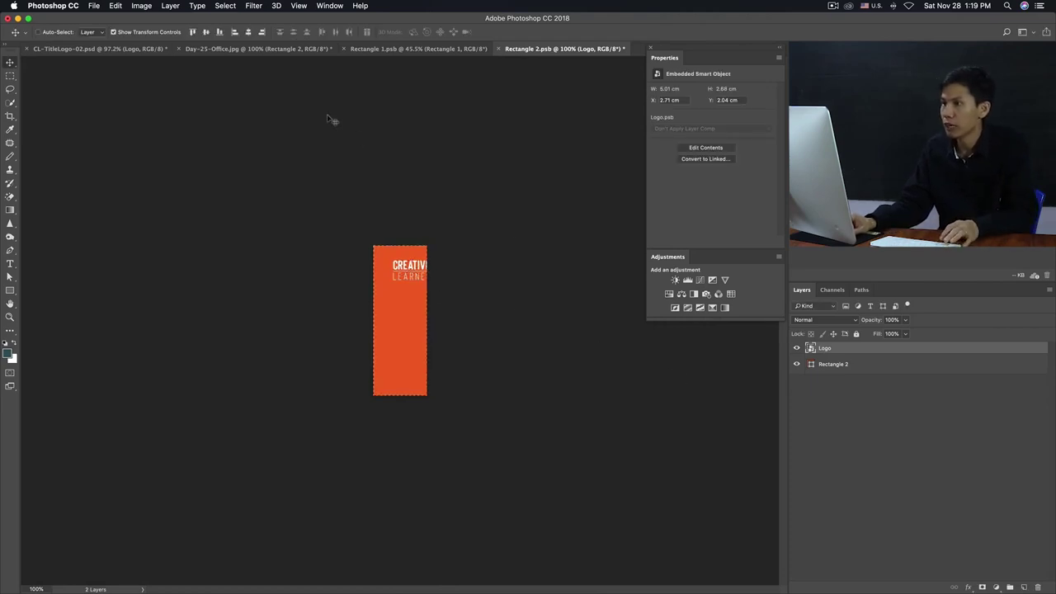
click(248, 32)
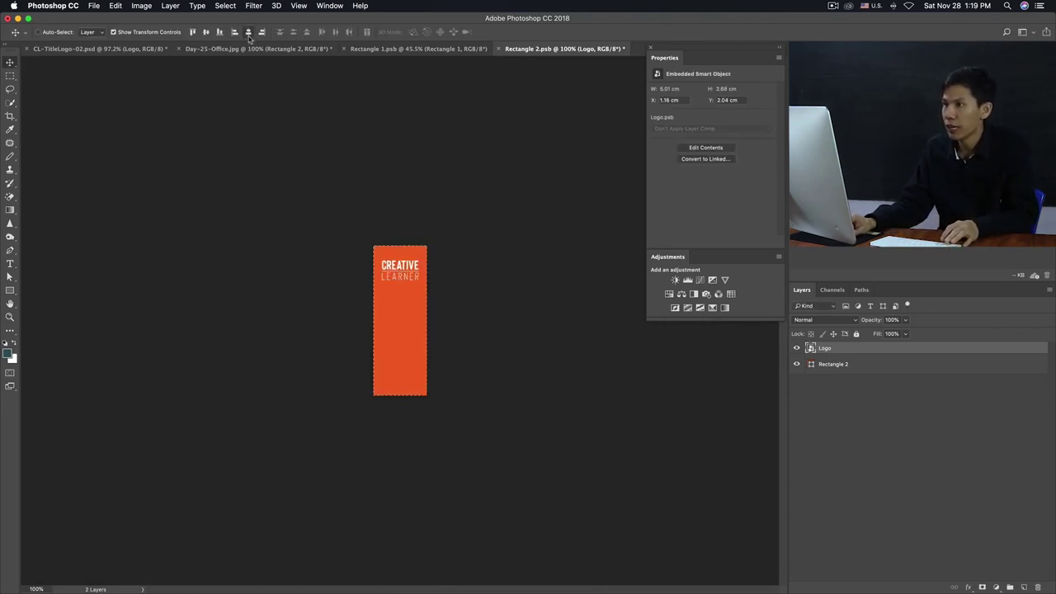
click(205, 32)
key(super+d)
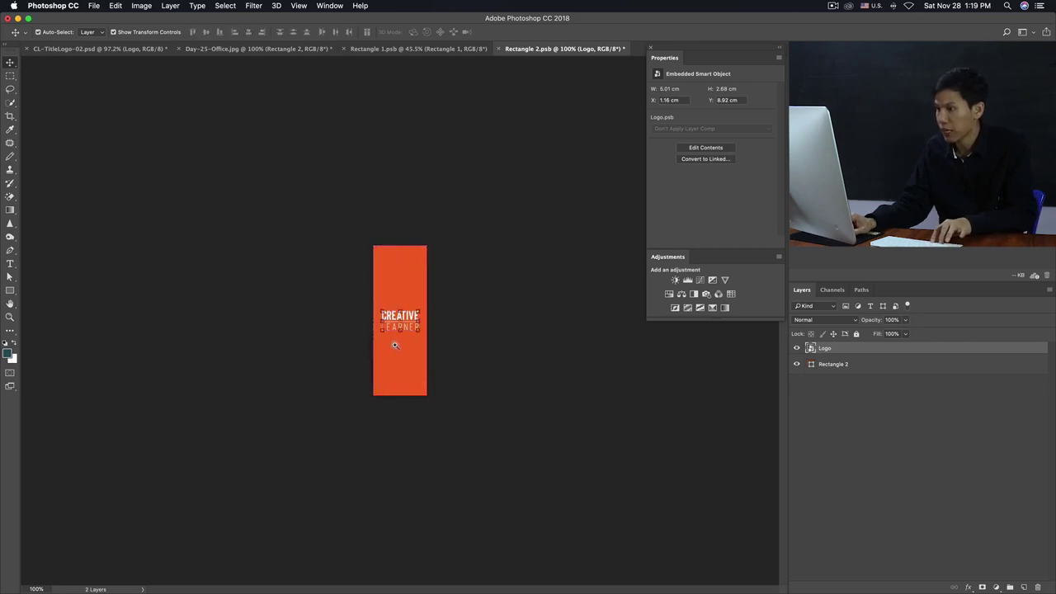
key(super+plus)
key(super+plus)
key(super+t)
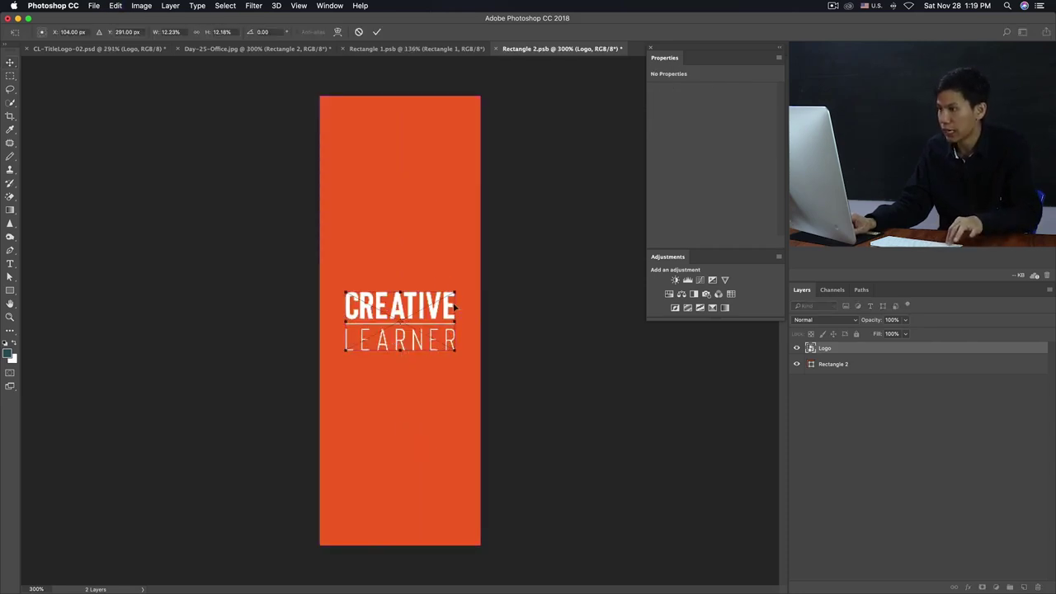
drag(457, 291, 465, 286)
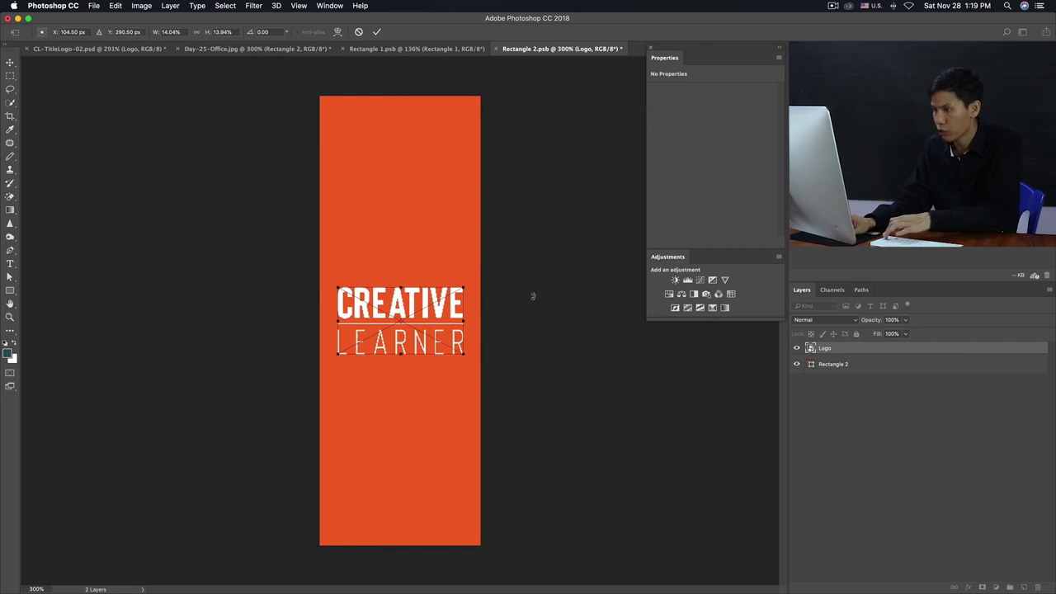
key(Return)
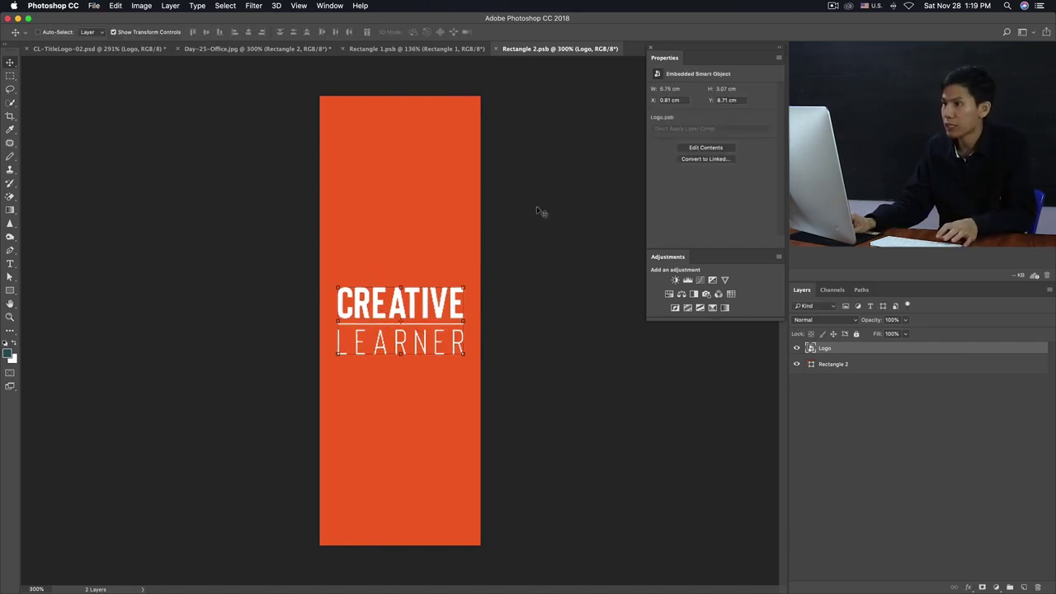
click(219, 48)
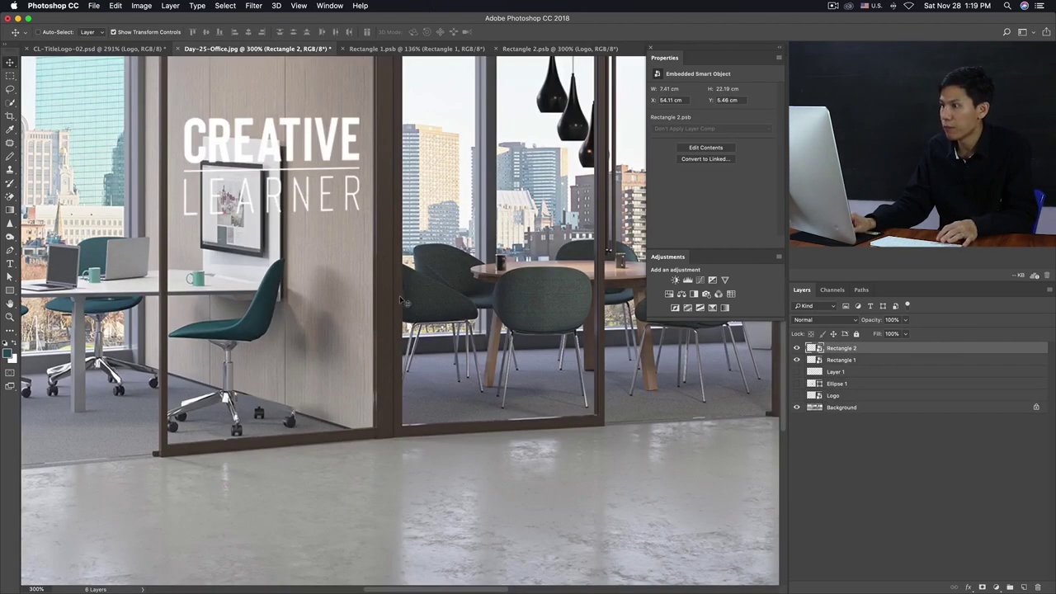
Zoom and pan around the office photo to inspect the orange panel and glass logo
key(ctrl+minus)
key(ctrl+minus)
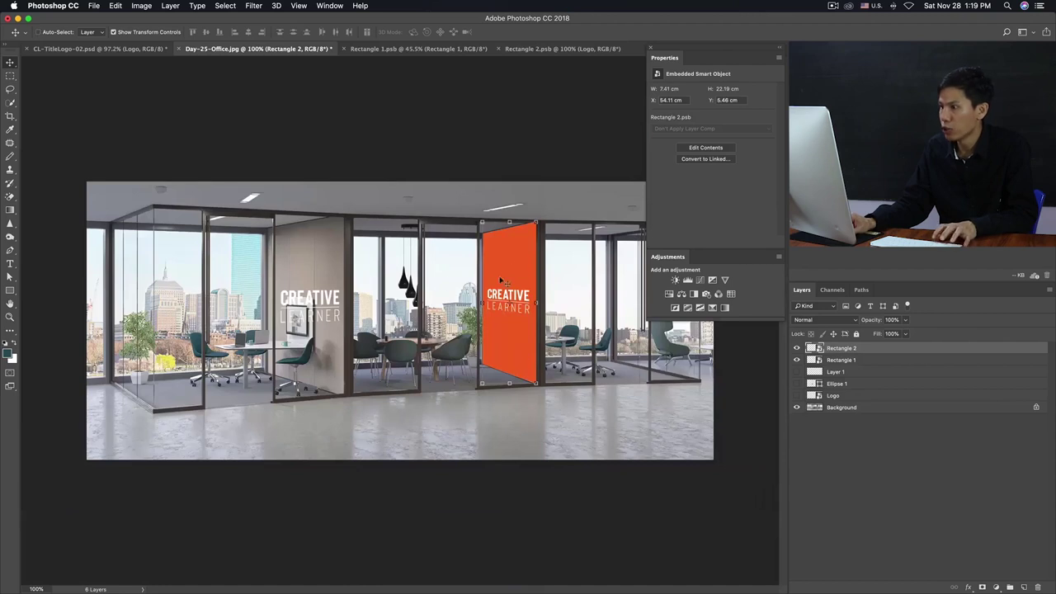
click(568, 487)
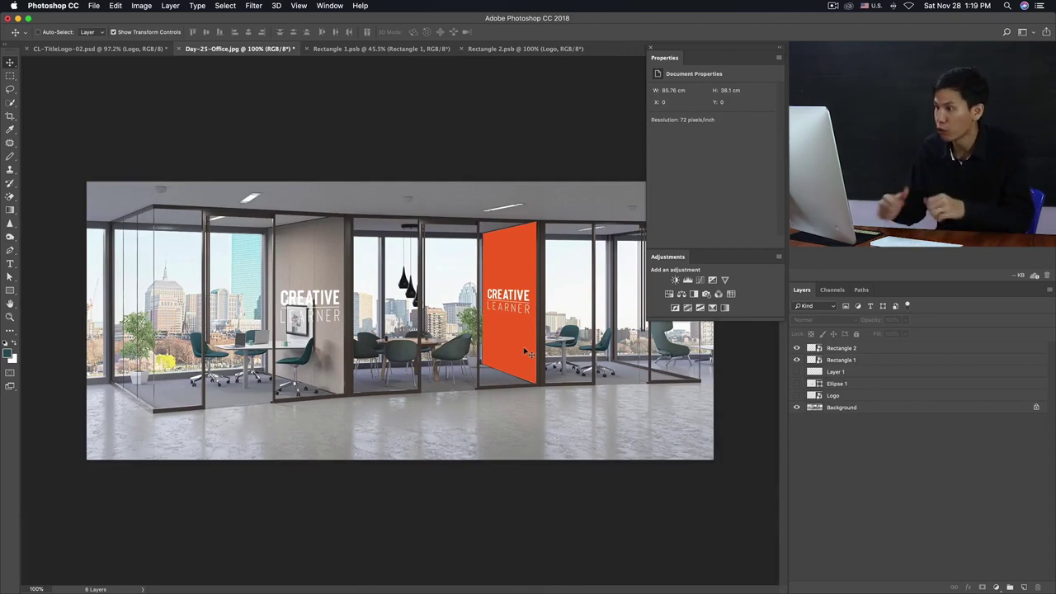
key(super+plus)
key(super+minus)
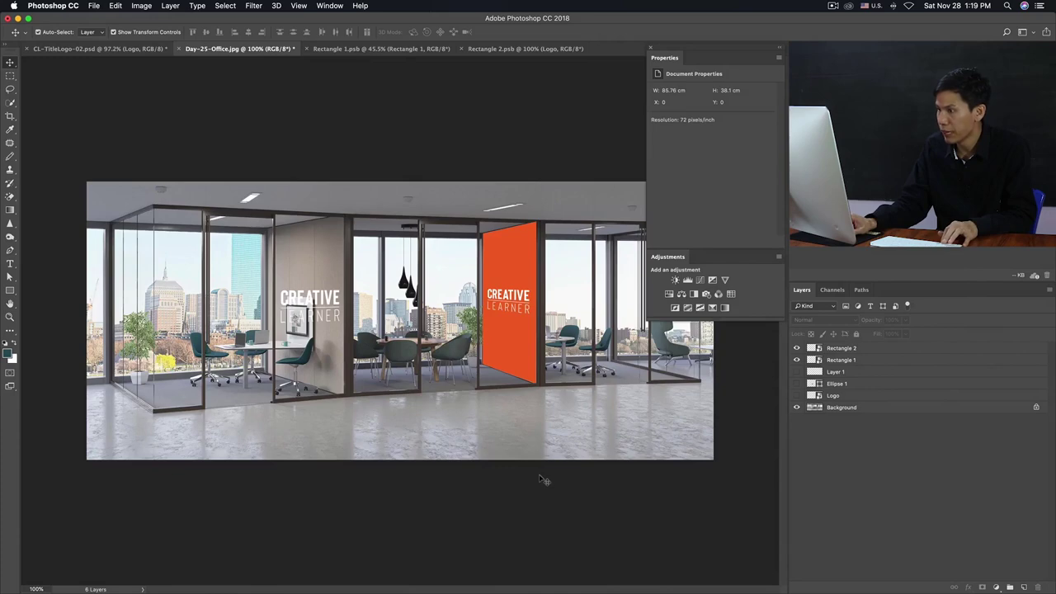
key(super+plus)
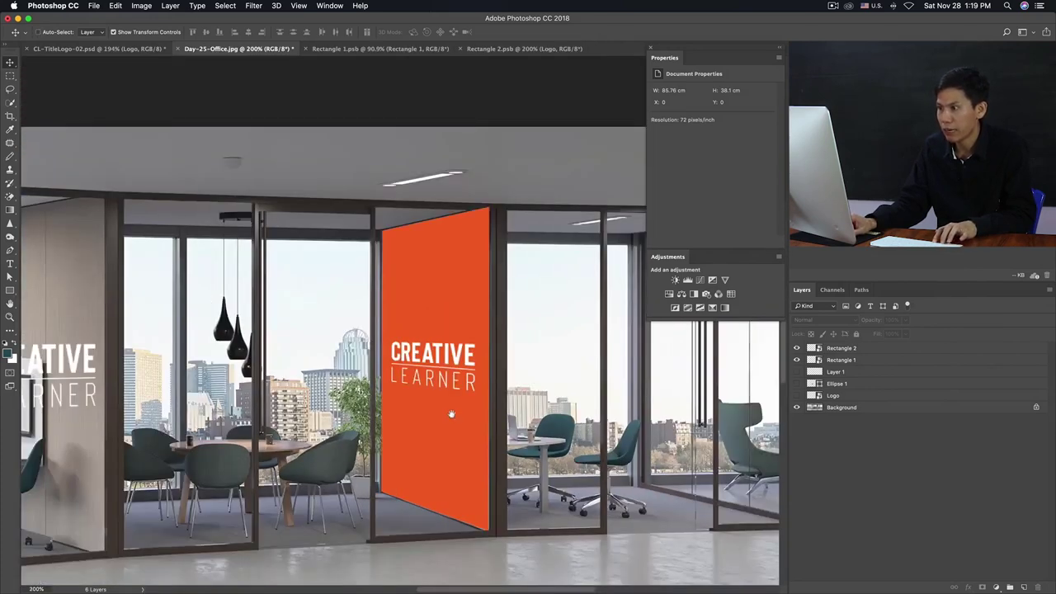
drag(452, 414, 484, 337)
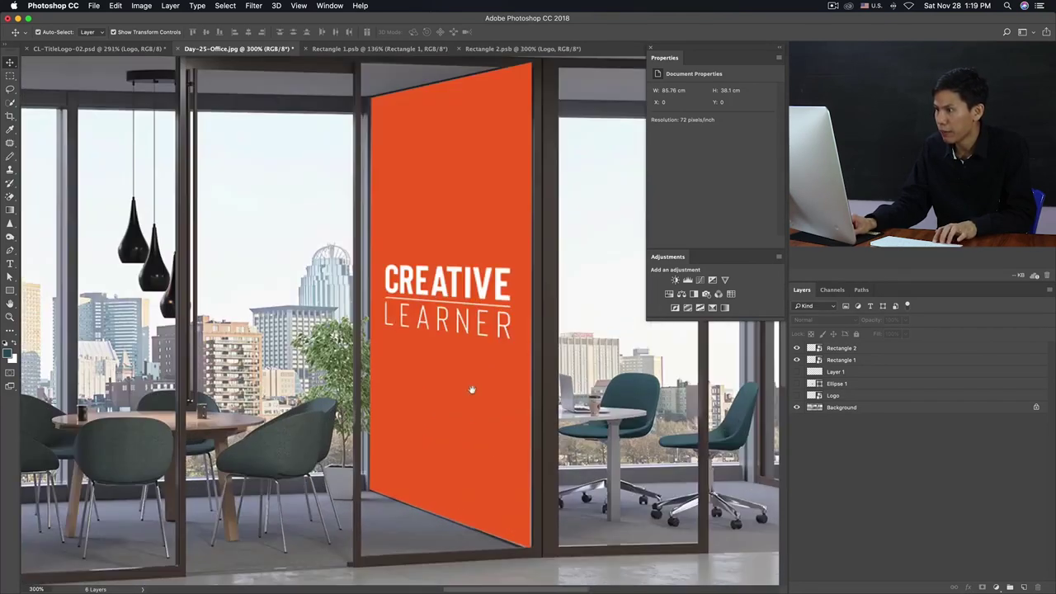
drag(467, 315, 476, 386)
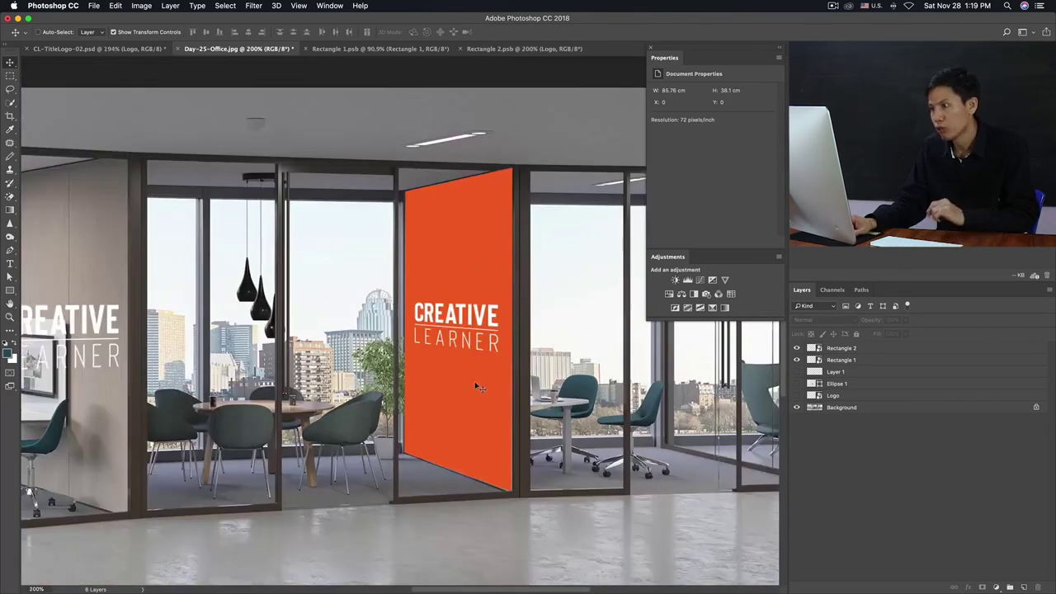
ctrl+alt+click(446, 254)
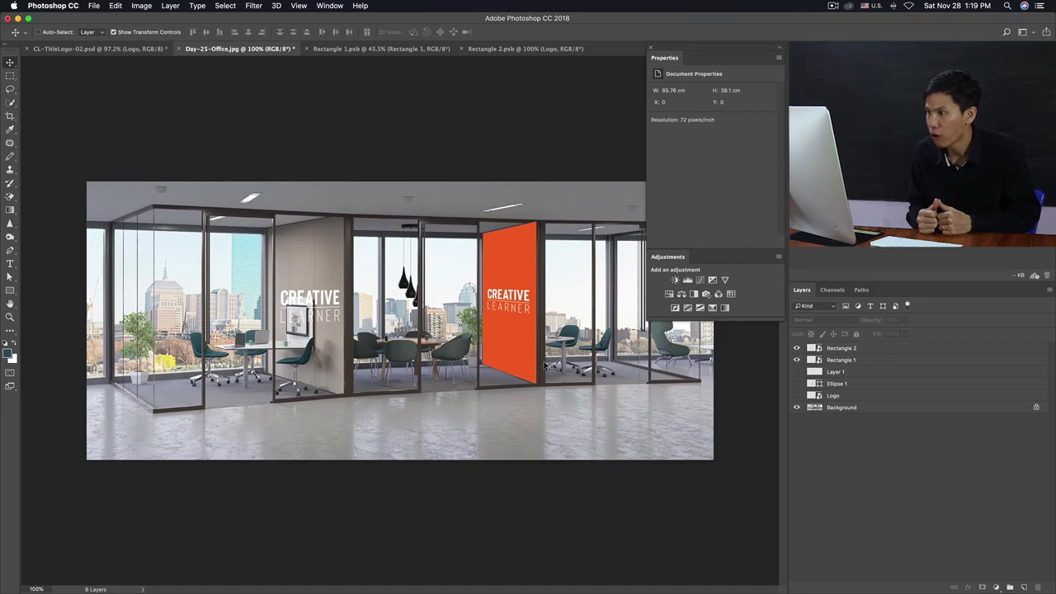
key(super+minus)
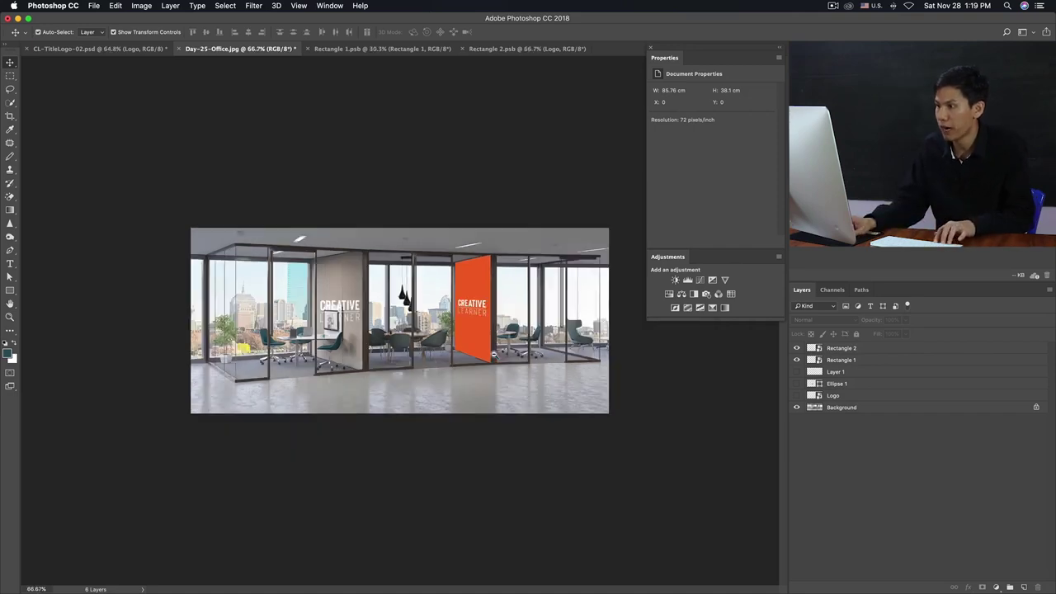
key(super+plus)
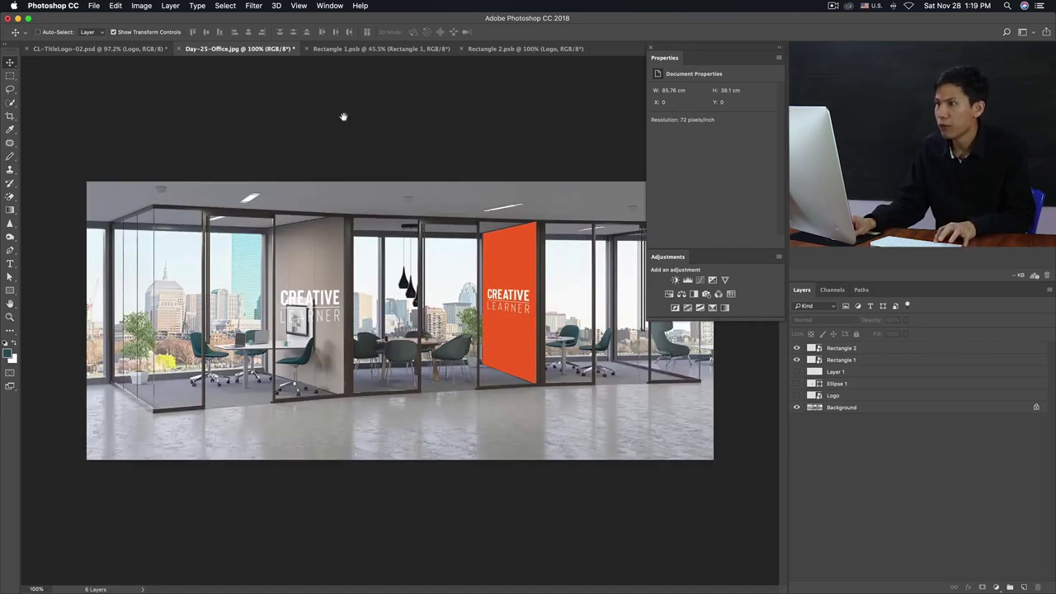
Glance at Rectangle 1.psb, return to Day-25-Office.jpg, and open Finder's Recent files
click(379, 48)
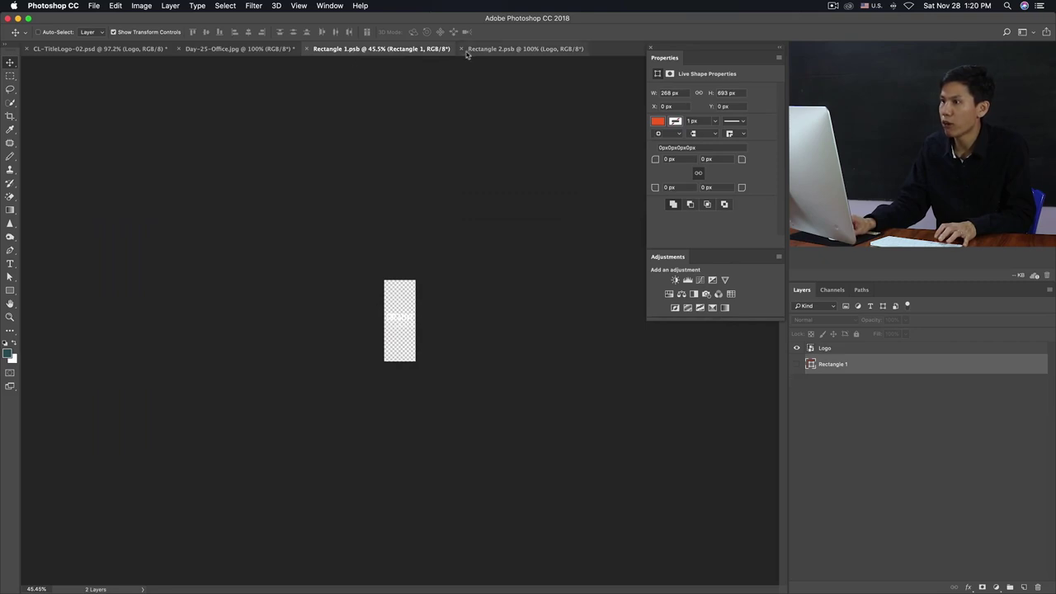
click(245, 50)
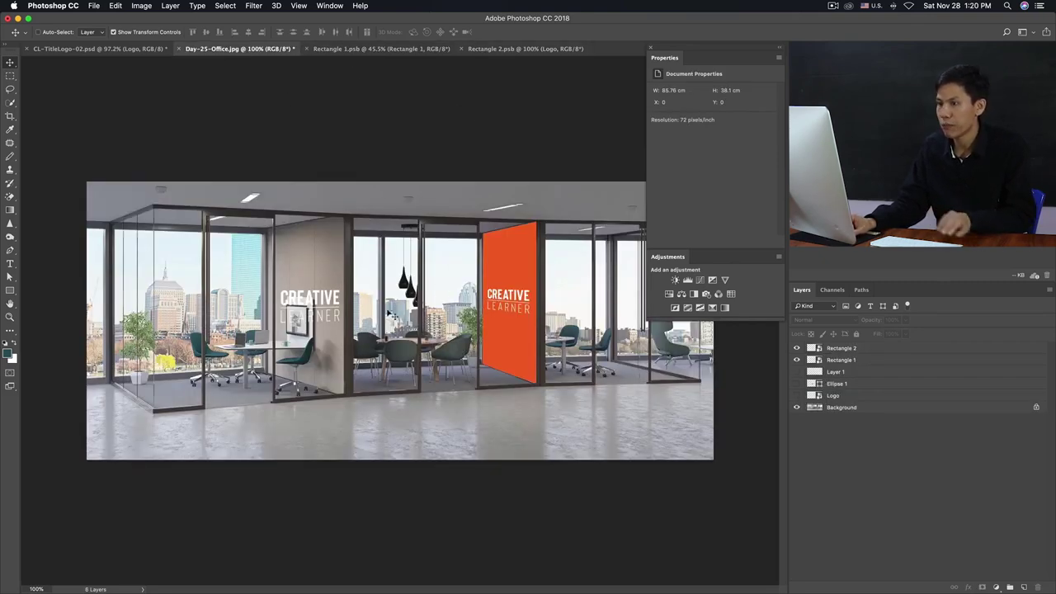
key(super+Tab)
click(341, 256)
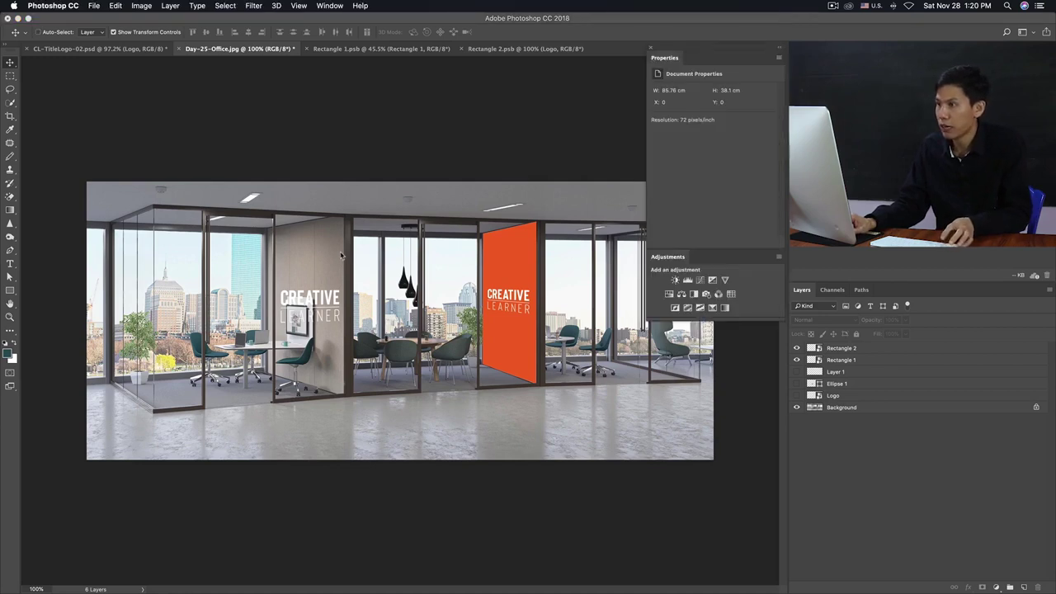
click(37, 573)
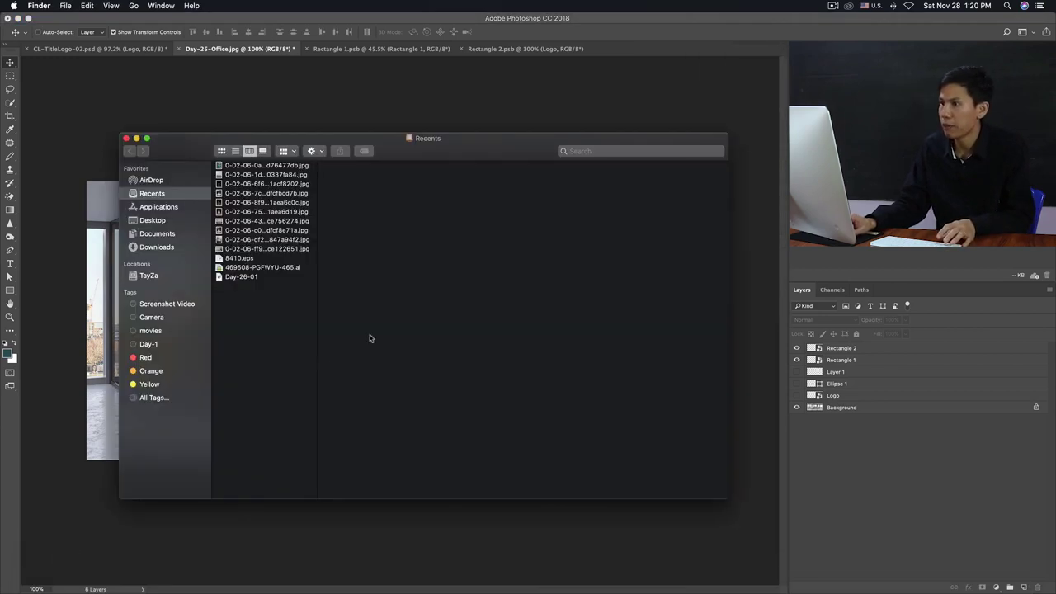
Browse TayZa > 30DaysOfPhotoshop > Day-25-MockUp and drag Day-25-T-shirt.jpg into Photoshop
click(145, 274)
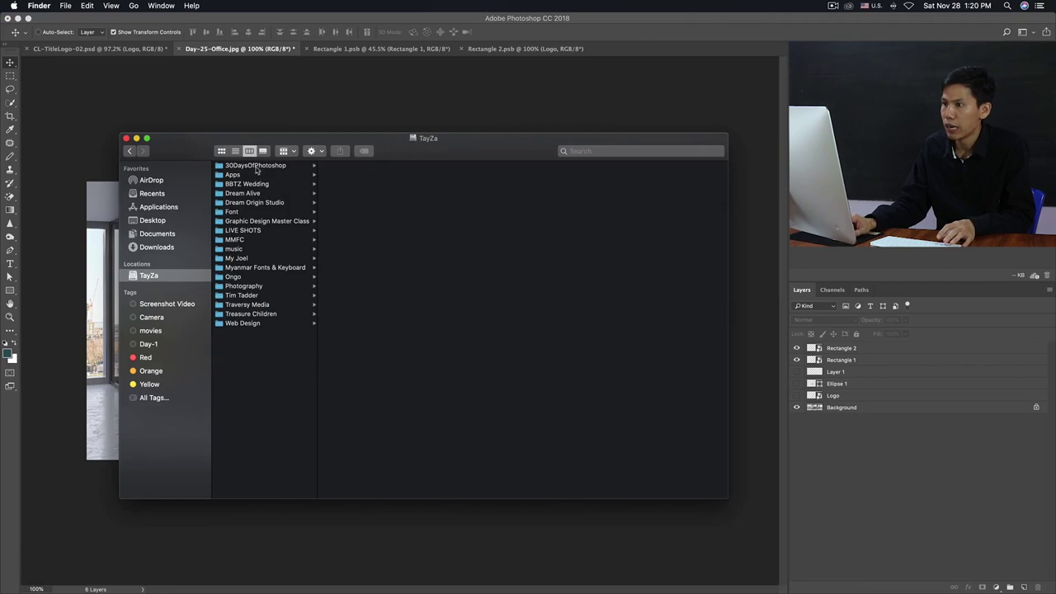
click(256, 166)
click(366, 408)
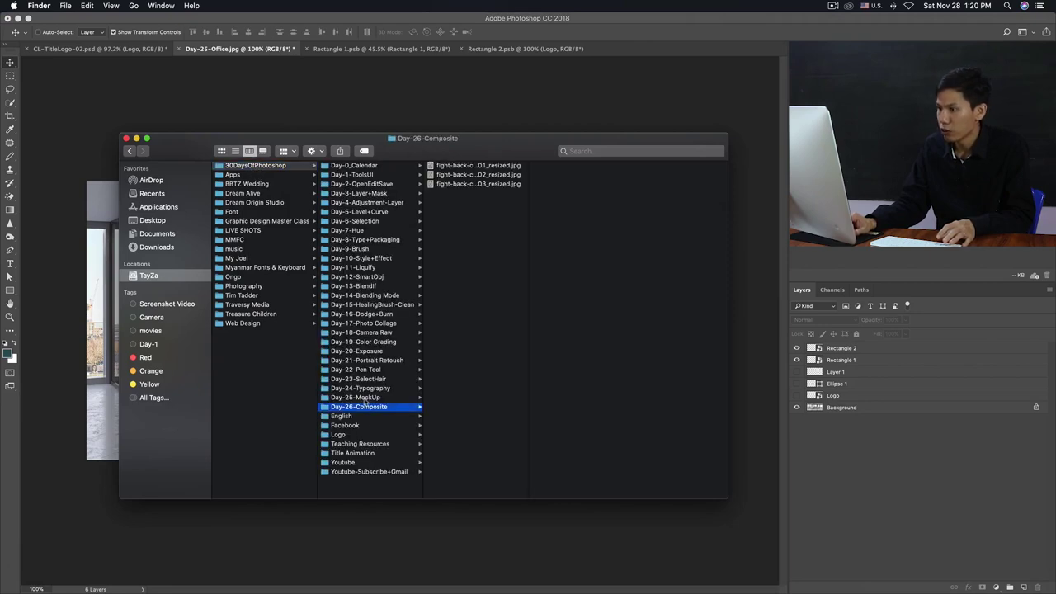
click(462, 221)
mouse_move(485, 222)
mouse_down()
mouse_move(626, 51)
mouse_move(487, 235)
mouse_up()
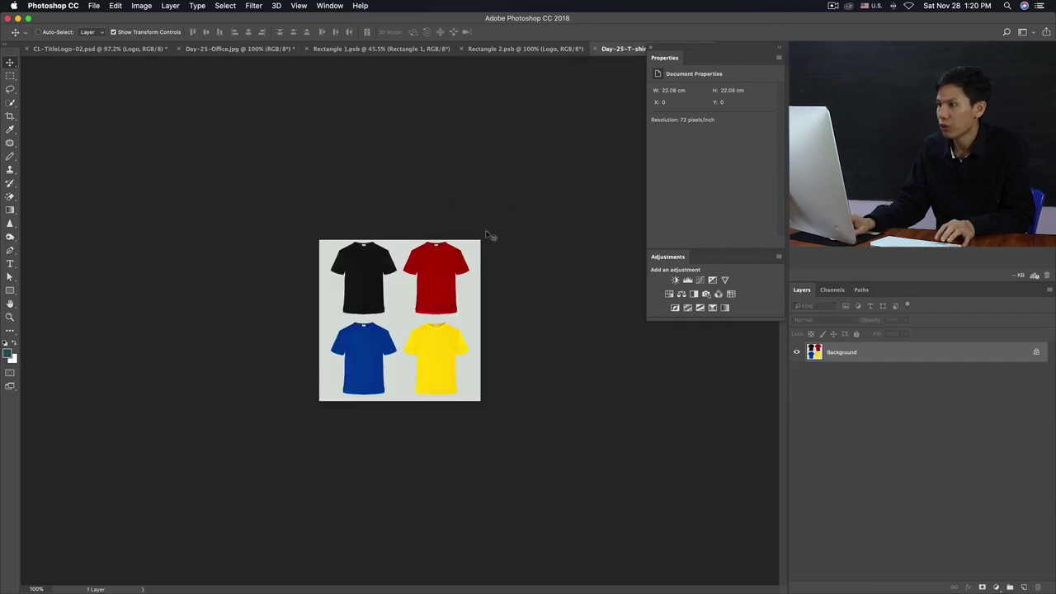
Place the Logo layer from CL-TitleLogo-02.psd onto the T-shirt image and shrink it
click(396, 301)
click(99, 48)
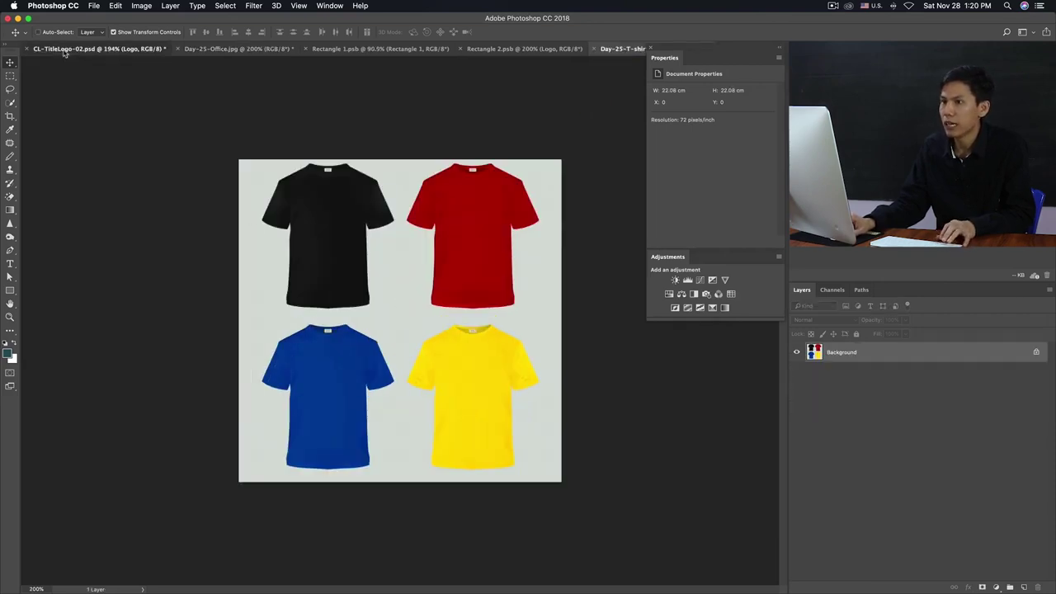
click(611, 49)
drag(400, 298, 404, 298)
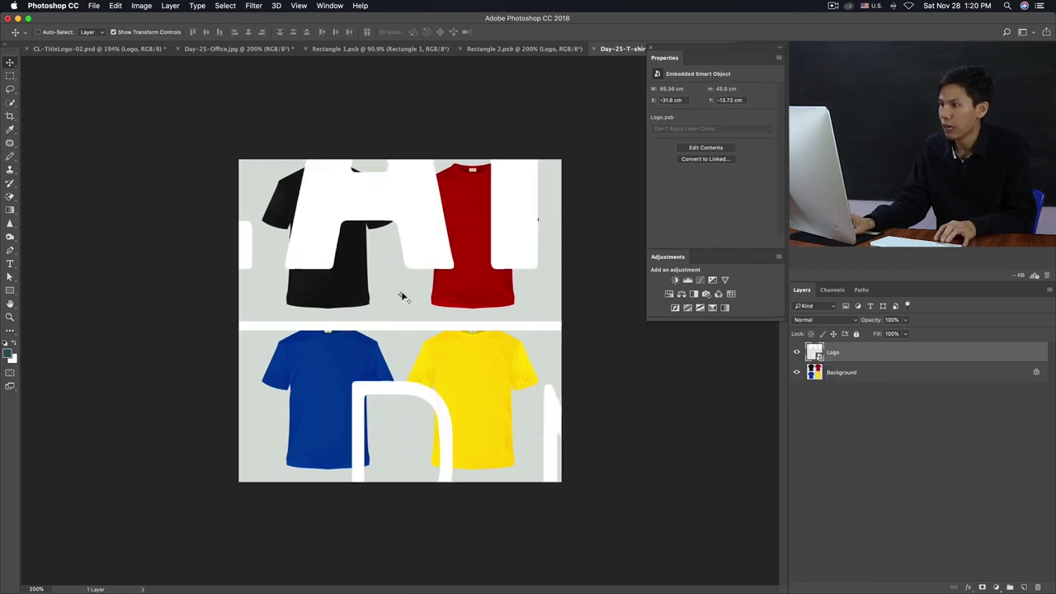
scroll(397, 294, down, 3)
key(ctrl+t)
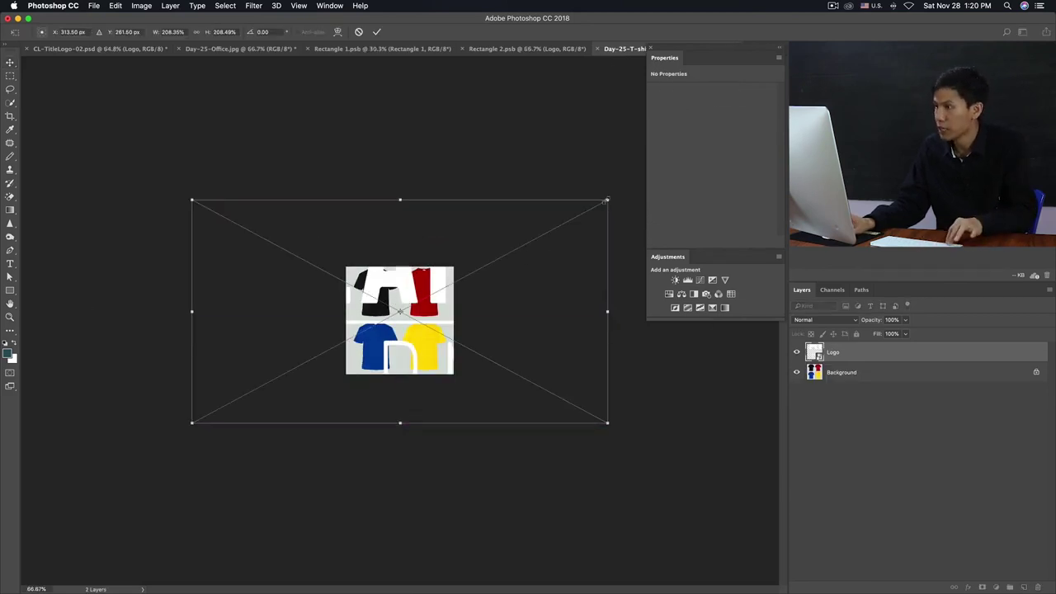
mouse_move(608, 199)
mouse_down()
mouse_move(428, 312)
mouse_move(425, 298)
mouse_up()
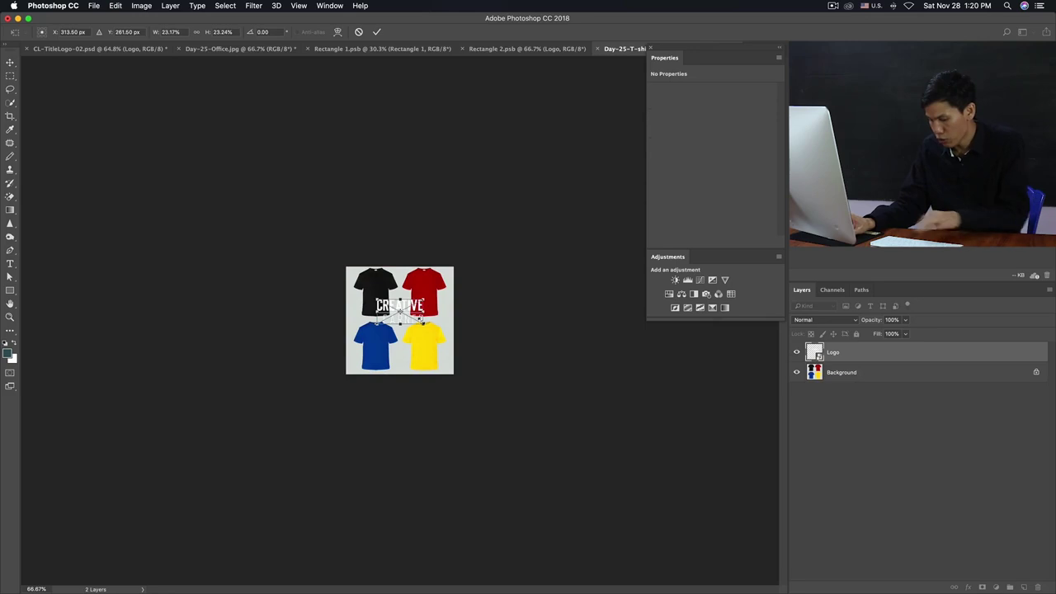
key(Return)
Scale the logo down to fit the black T-shirt's chest and check the result
key(ctrl+plus)
key(ctrl+plus)
key(ctrl+t)
mouse_move(472, 333)
mouse_down()
mouse_move(408, 297)
mouse_move(367, 230)
mouse_move(328, 236)
mouse_up()
key(Return)
click(597, 382)
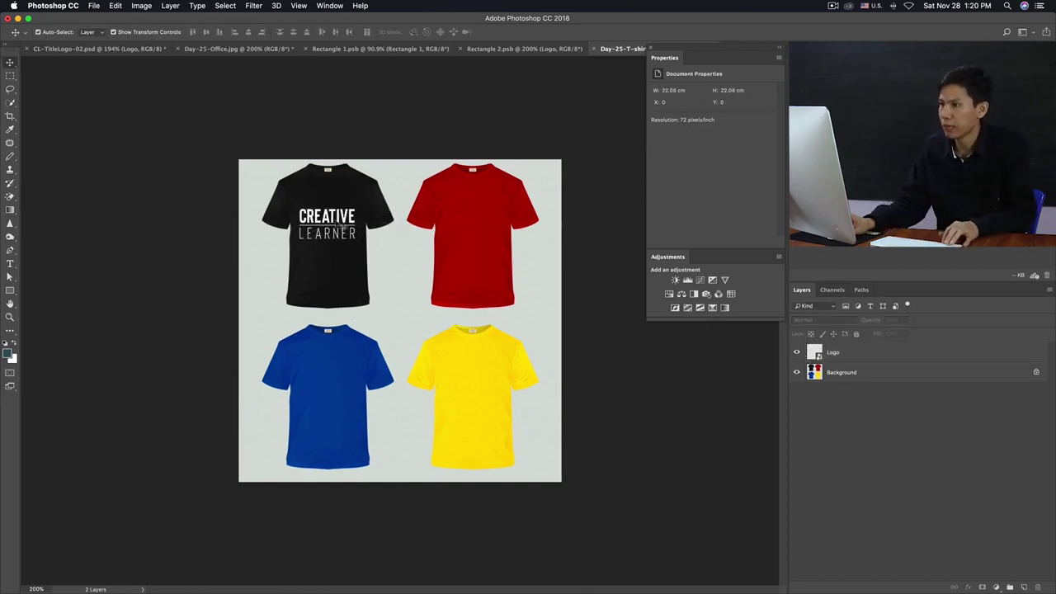
click(343, 239)
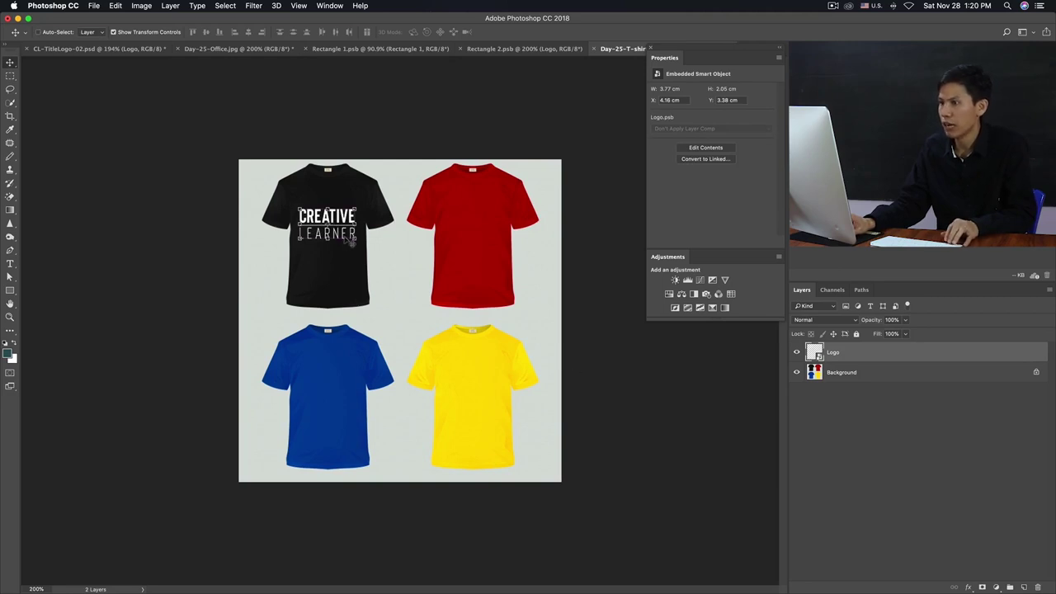
click(502, 353)
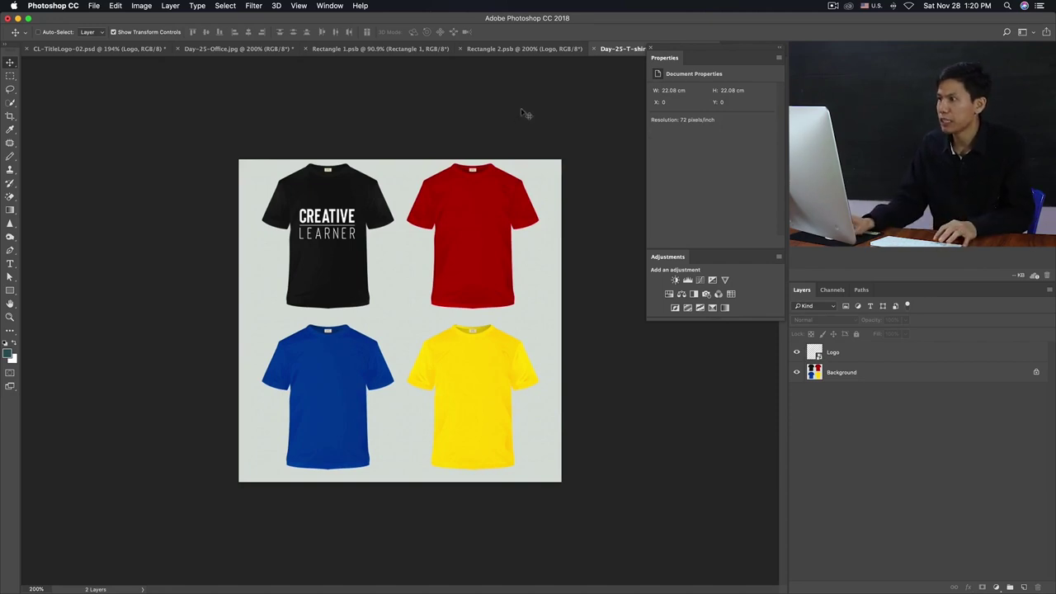
key(ctrl+plus)
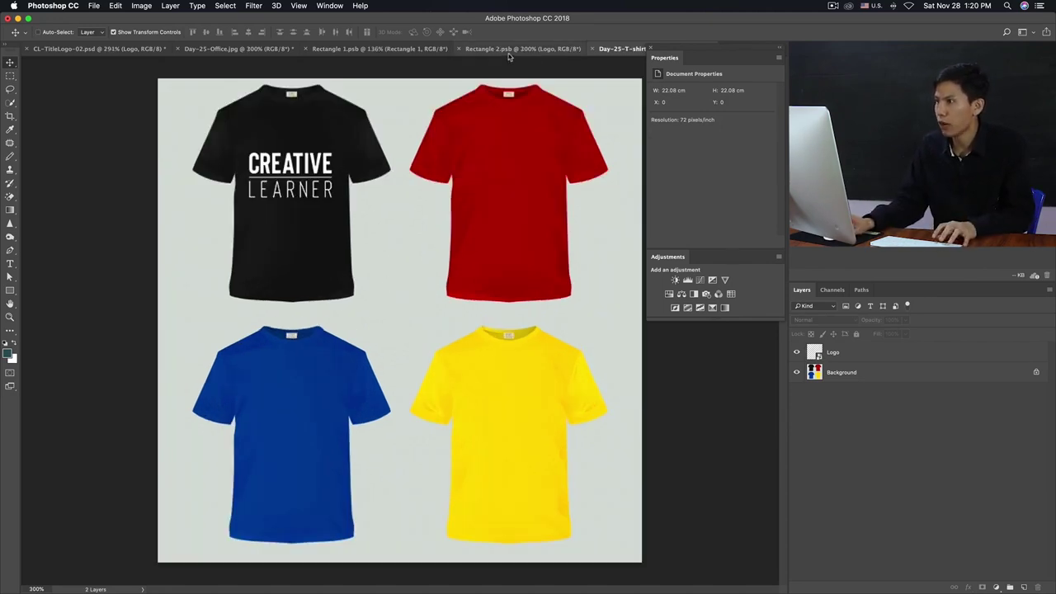
Close the Rectangle 2 and Rectangle 1 documents, returning to Day-25-Office.jpg
click(509, 48)
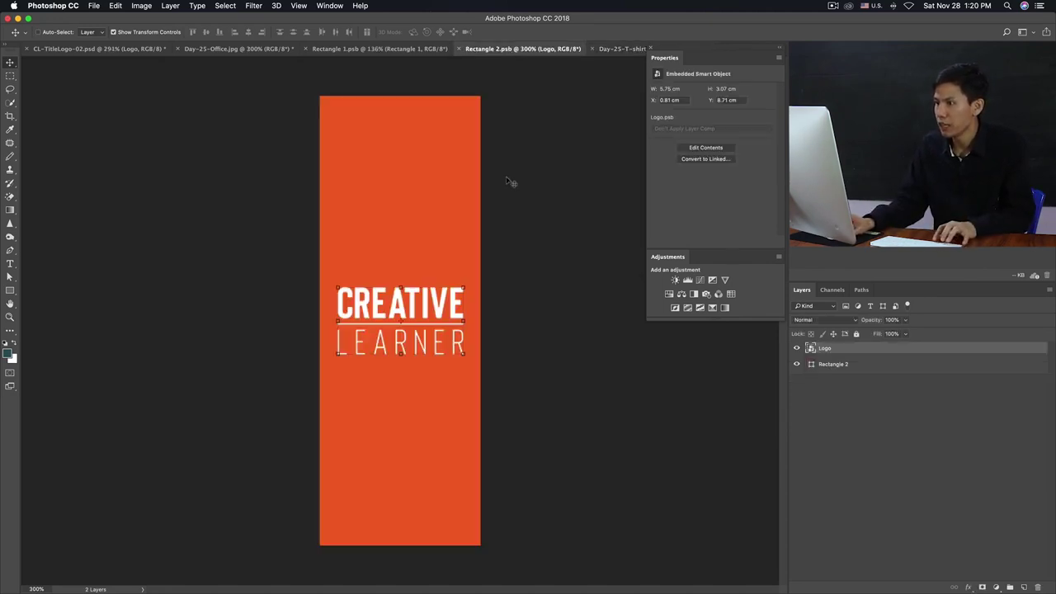
click(459, 50)
click(308, 48)
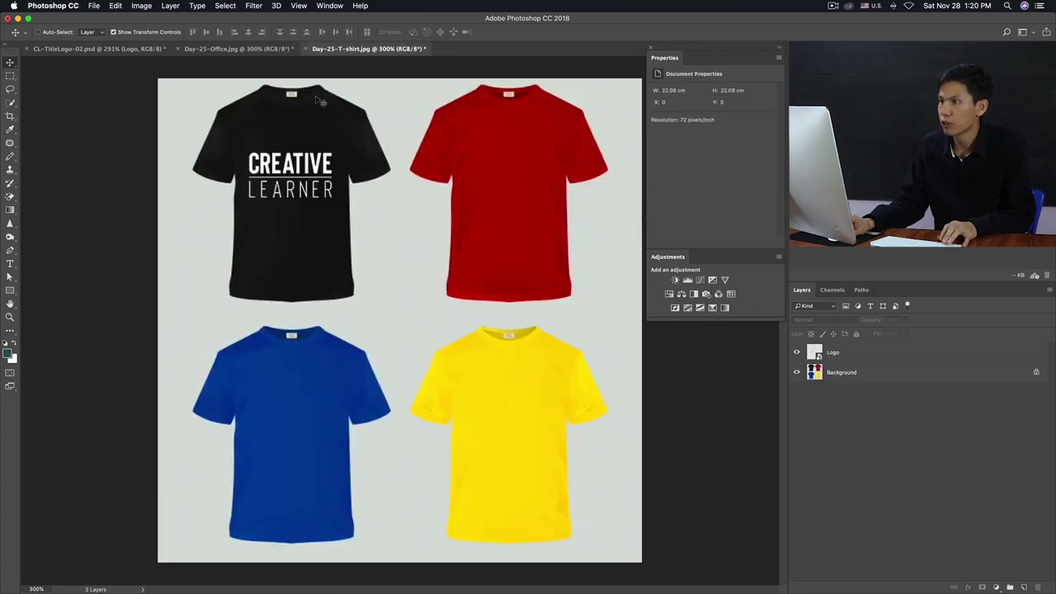
click(238, 49)
Review the finished office mockup, then open Finder from the Dock
scroll(401, 306, down, 5)
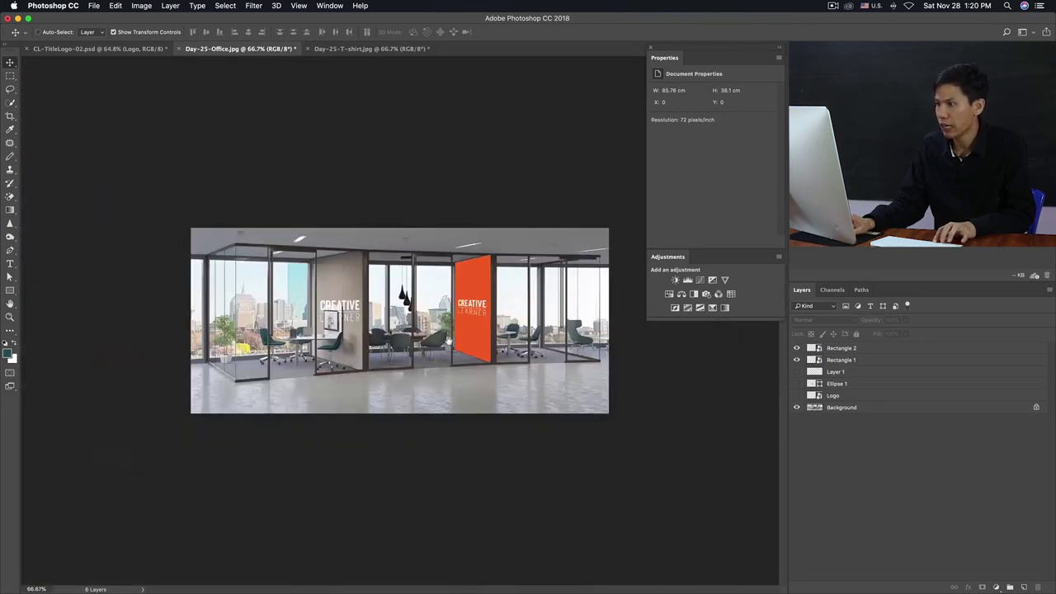
scroll(399, 305, up, 2)
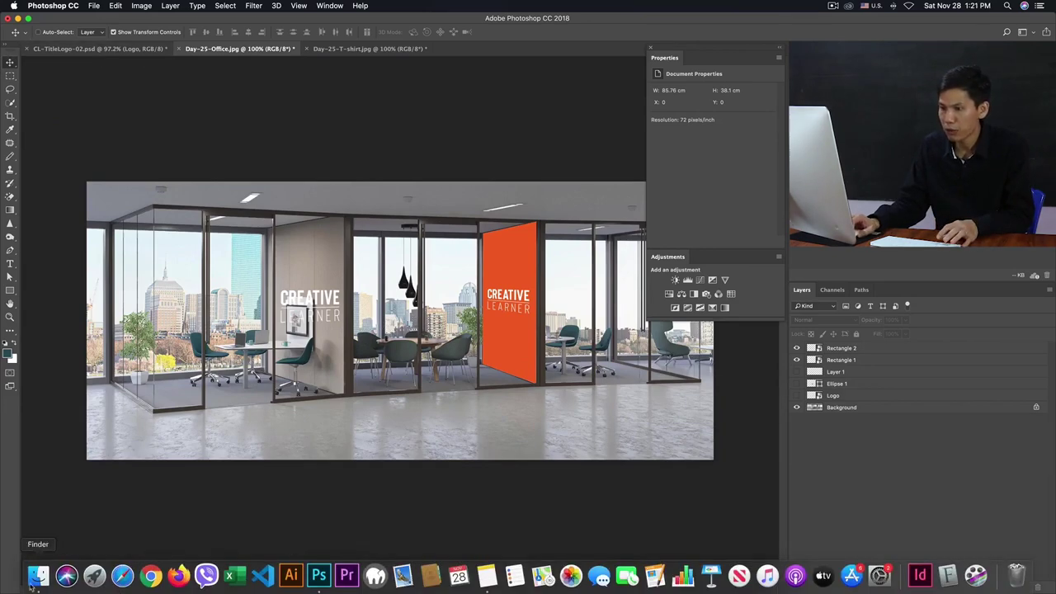
click(38, 577)
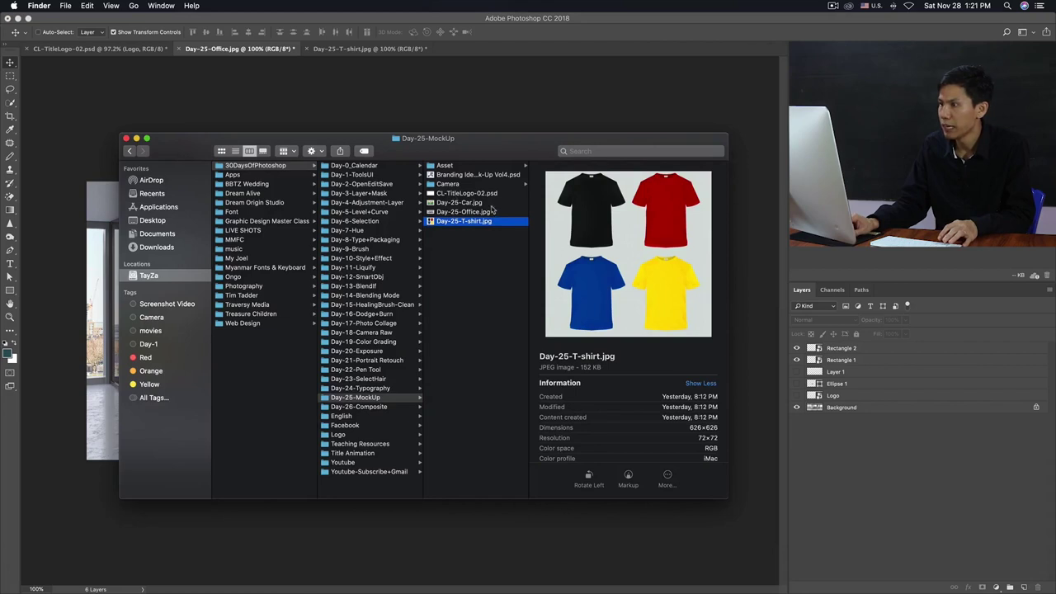
Preview CL-TitleLogo-02.psd and Day-25-Office.jpg, then open Branding Identity Mock-Up Vol4.psd
key(Up)
key(Up)
key(Up)
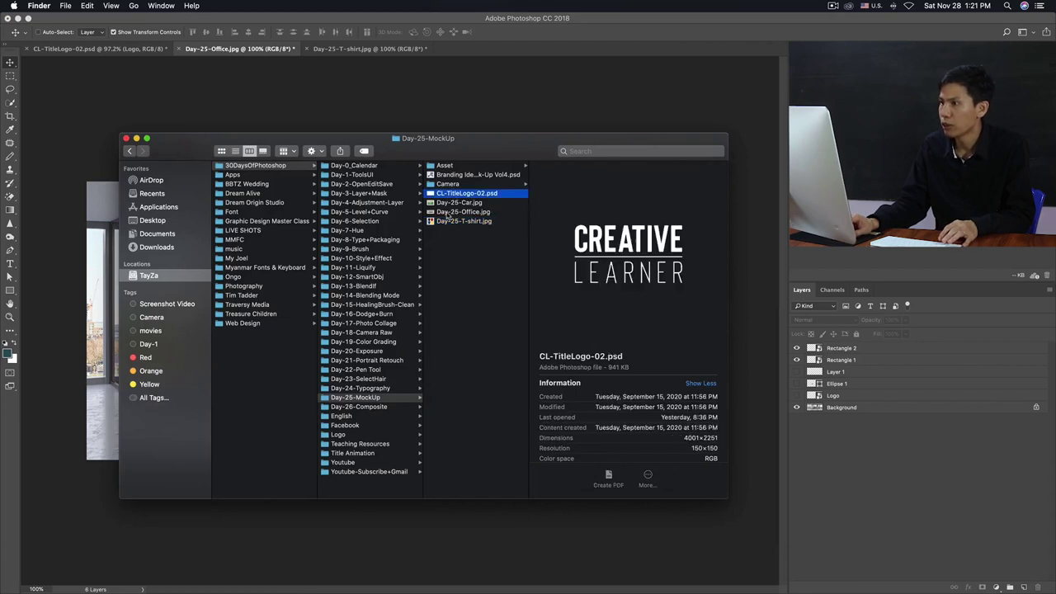
key(Down)
key(Down)
click(467, 179)
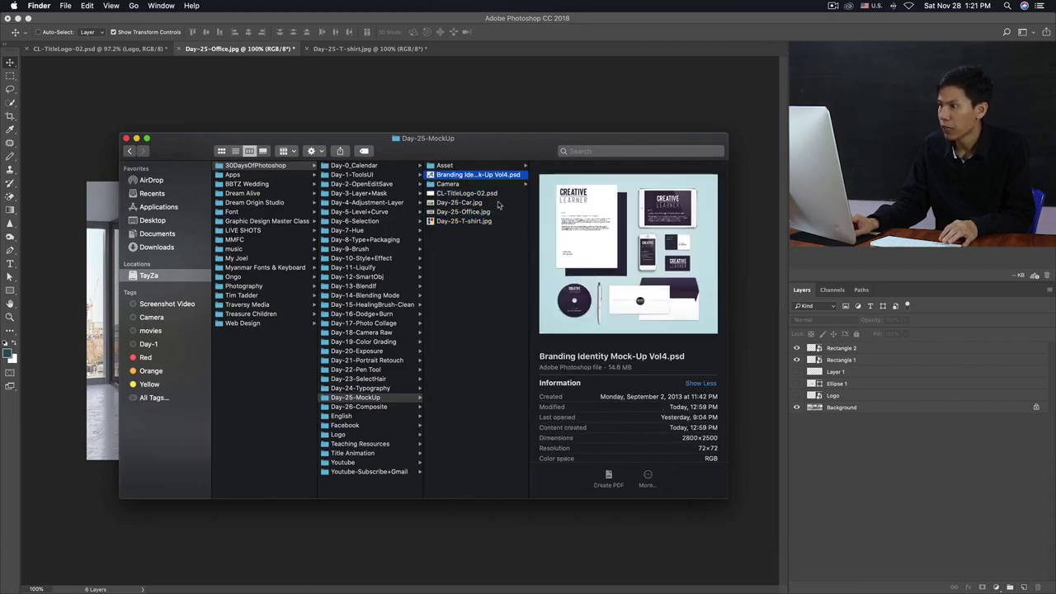
double_click(483, 175)
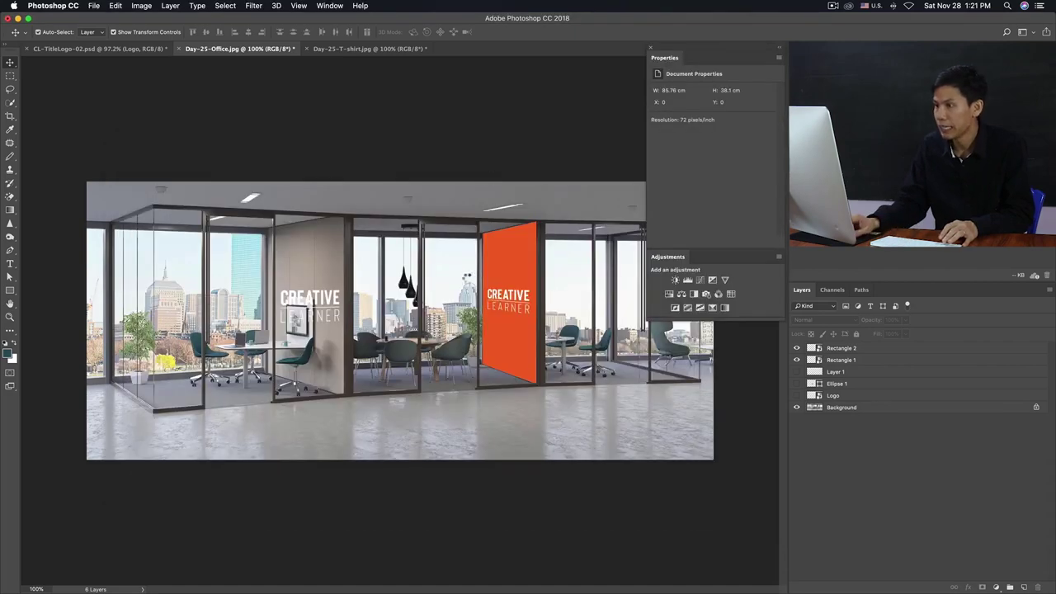